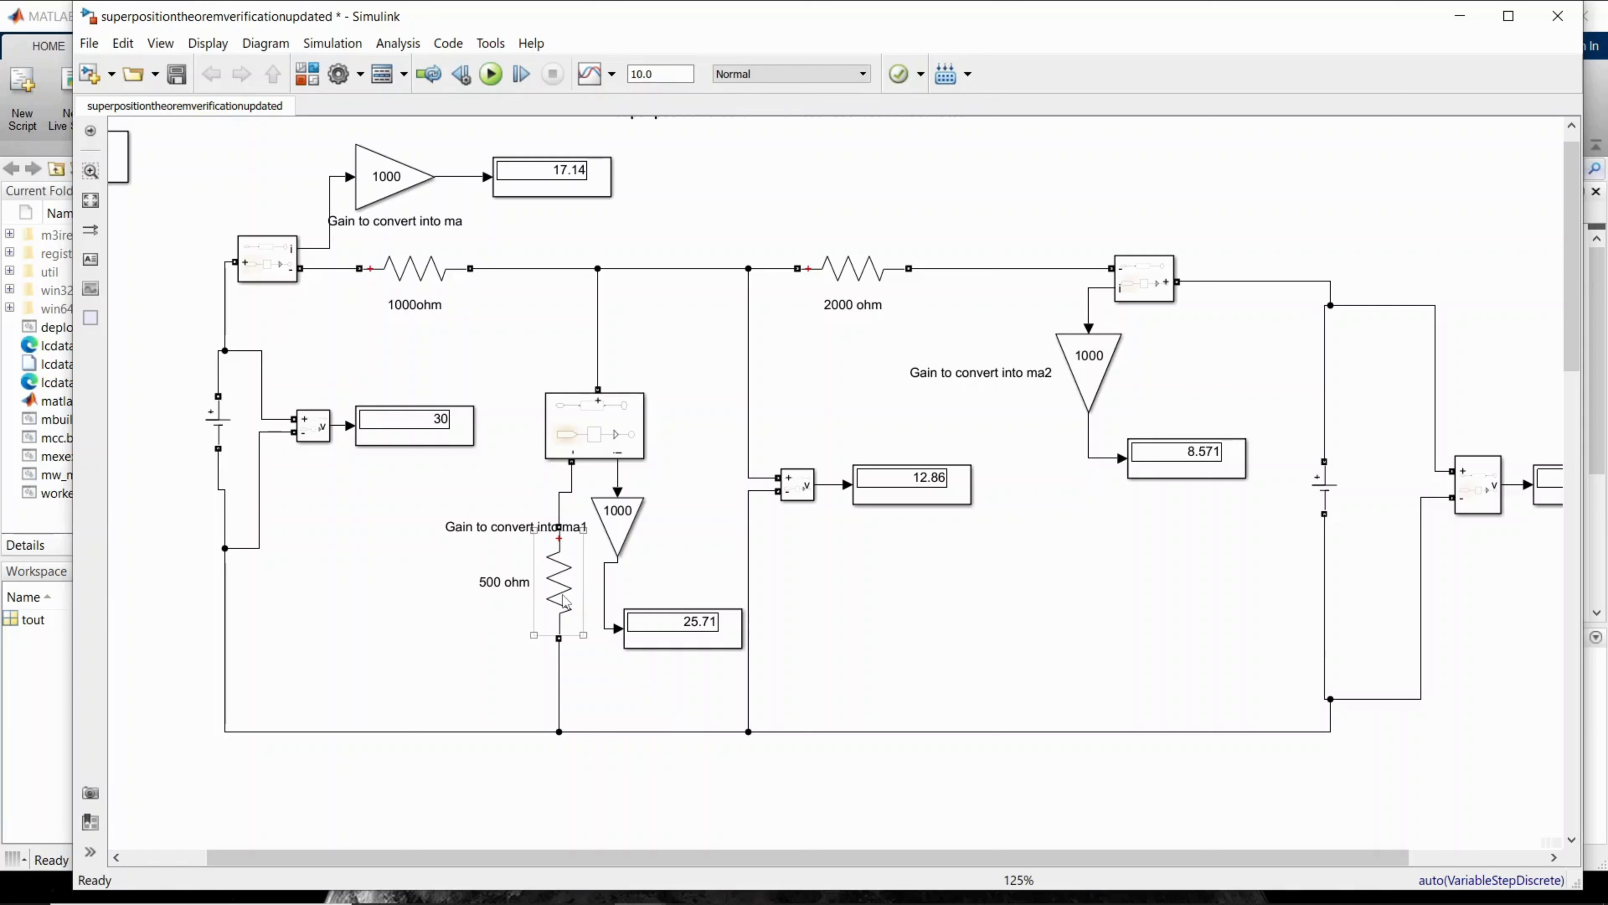
Run the simulation and examine the resistors, sources and display readings of the circuit with both sources activated
left_click(849, 279)
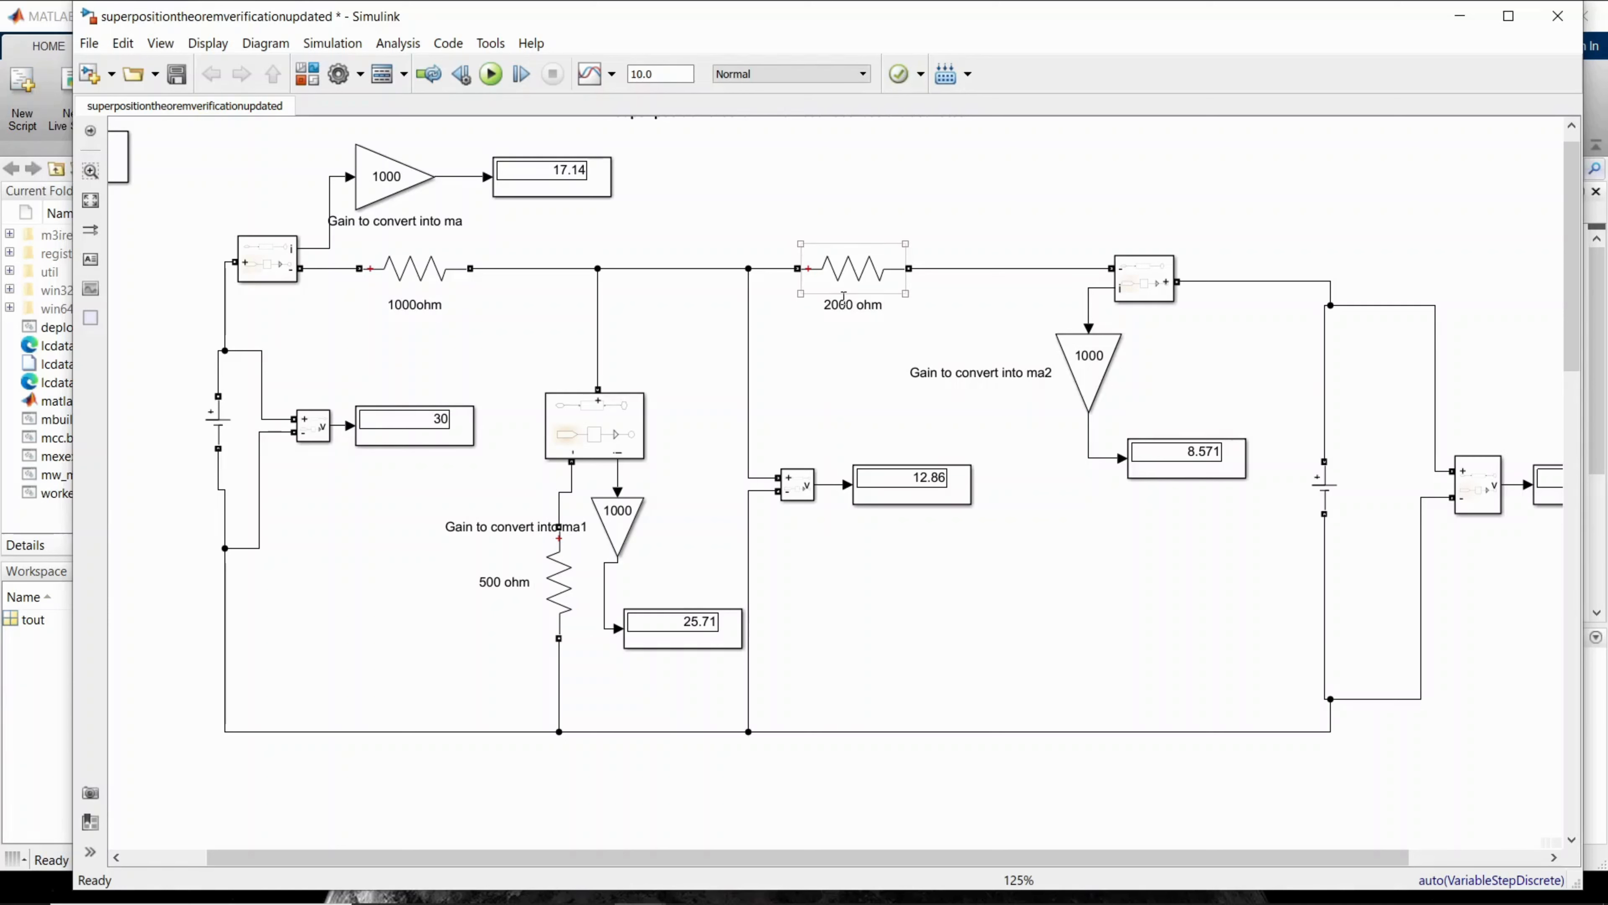
left_click(942, 594)
left_click(492, 74)
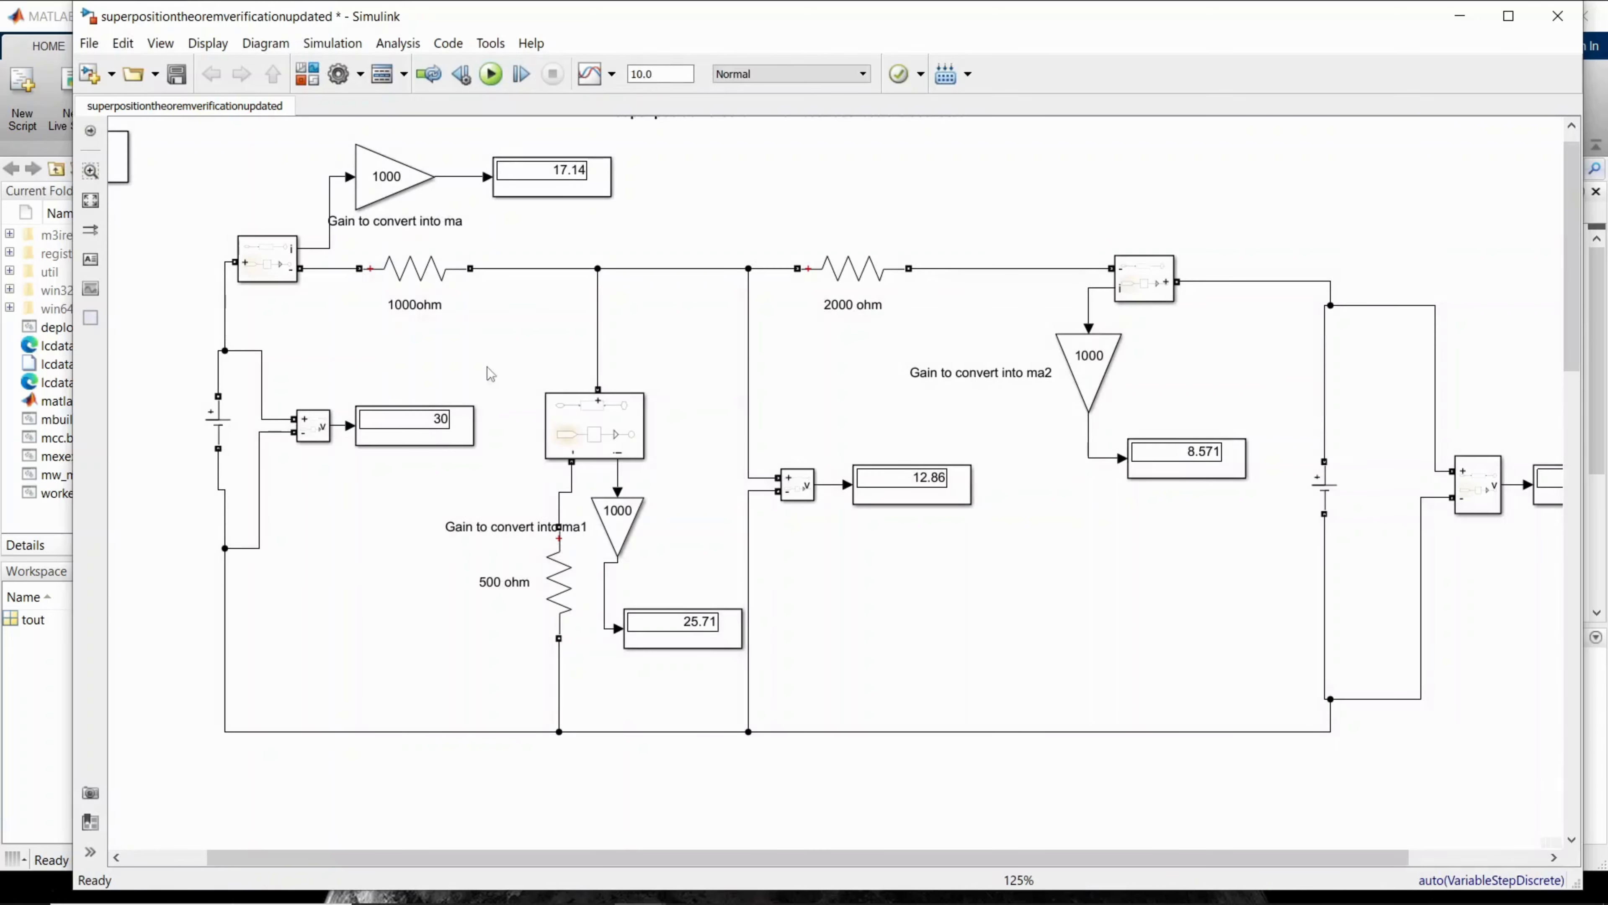
left_click(445, 430)
left_click_drag(950, 858, 1087, 857)
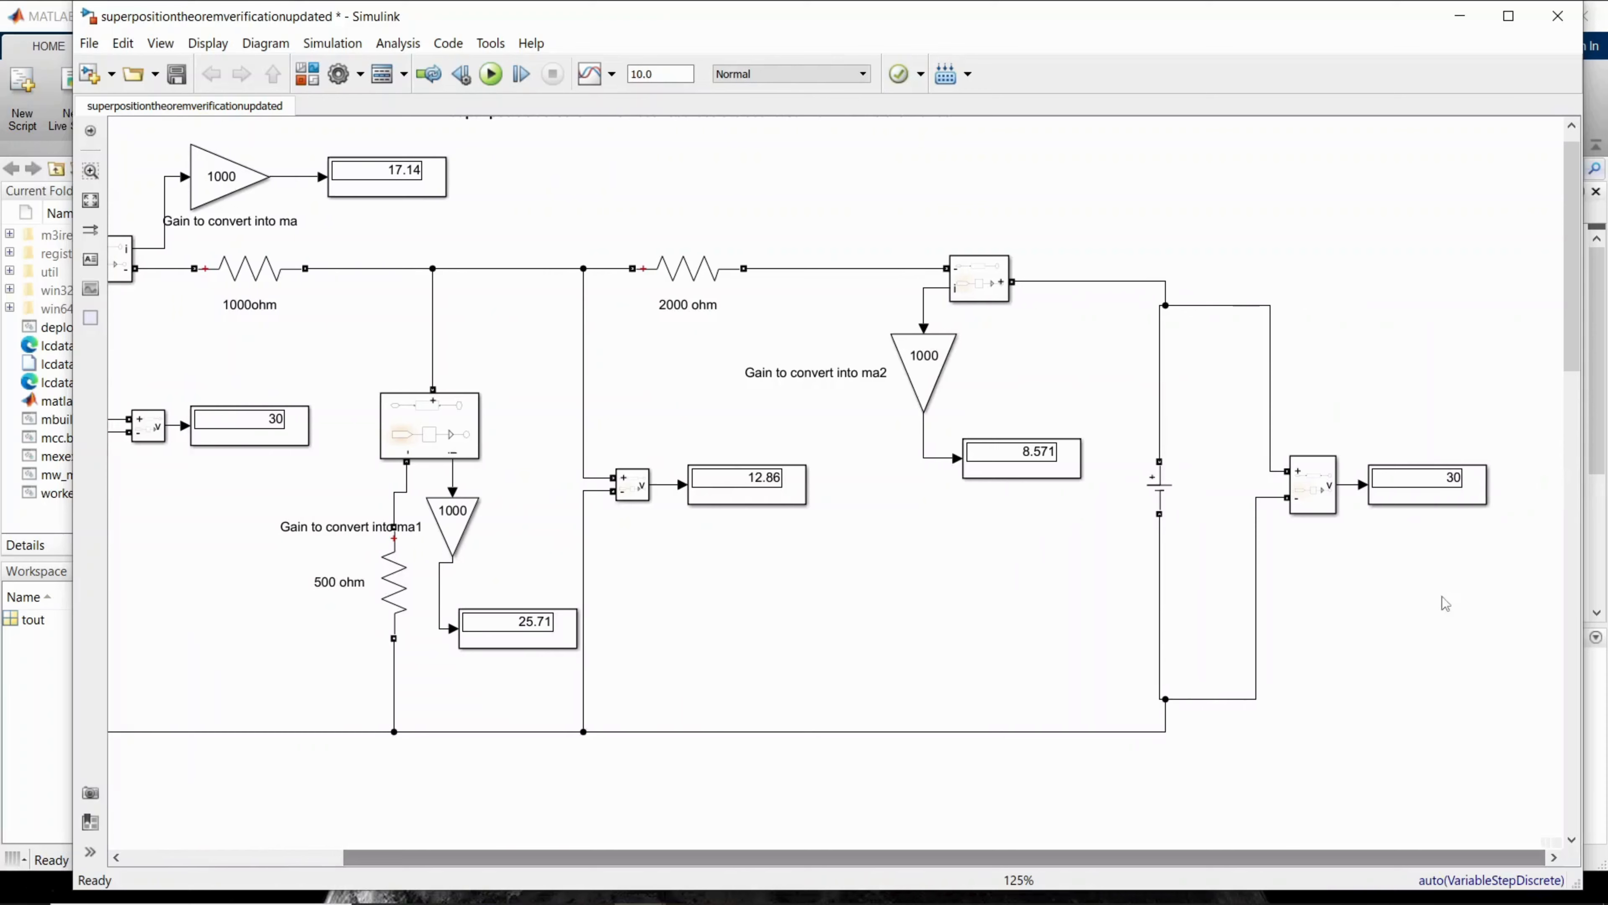
left_click(1451, 504)
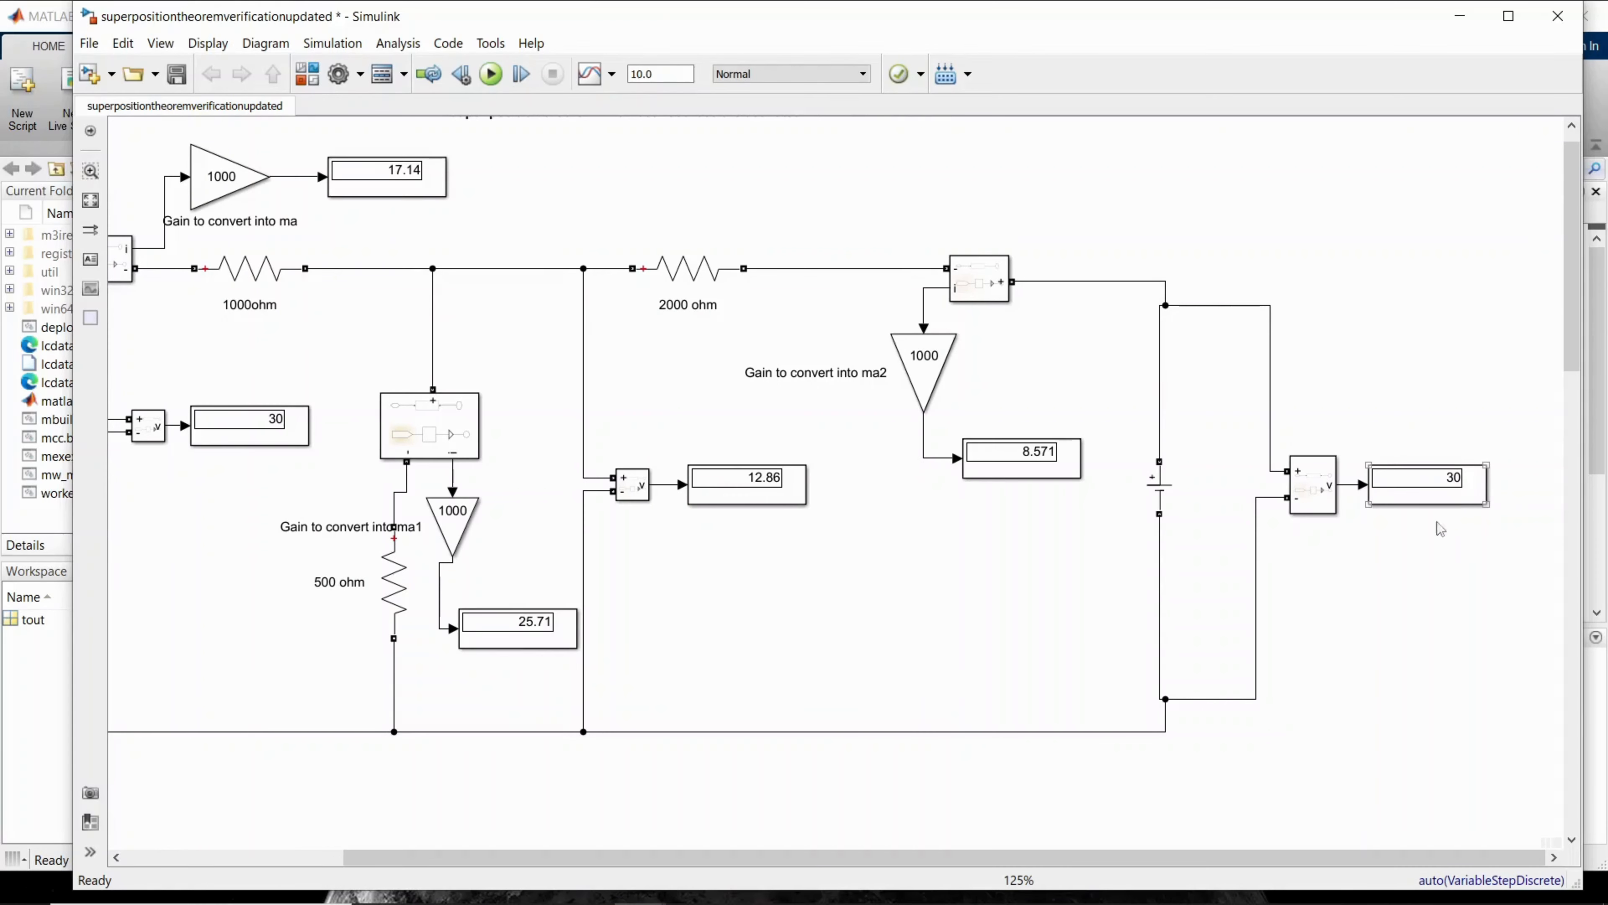
left_click_drag(1317, 862, 1048, 863)
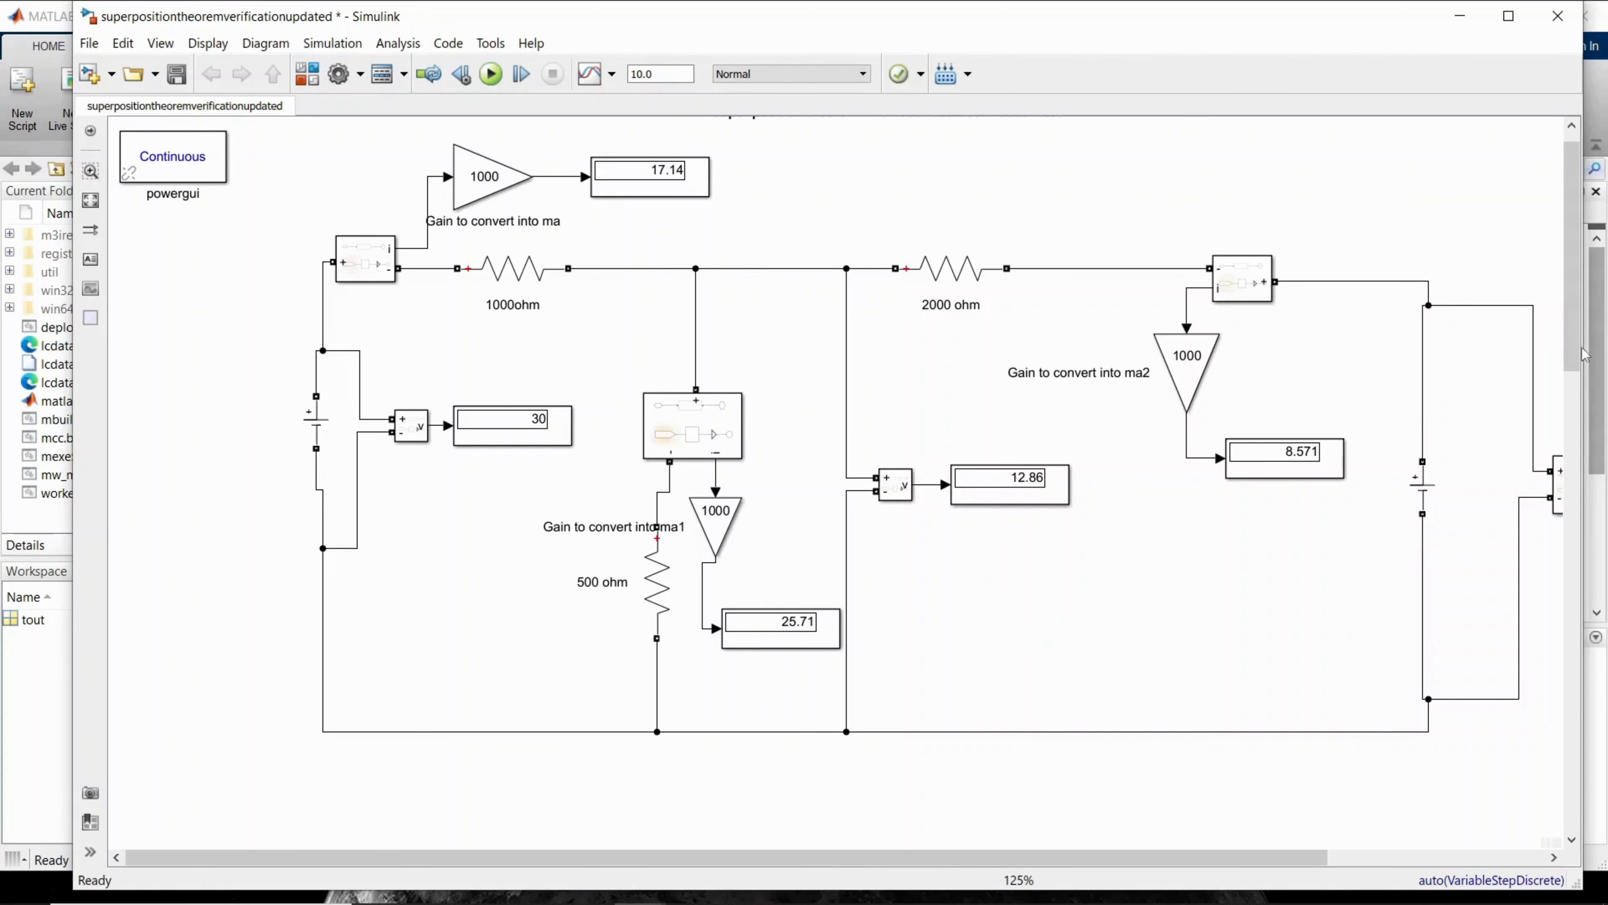
Examine the displays of the superposition circuit with v1 = 0 V and v2 = 30 V
scroll(1571, 355, "down", 1)
scroll(1332, 409, "down", 5)
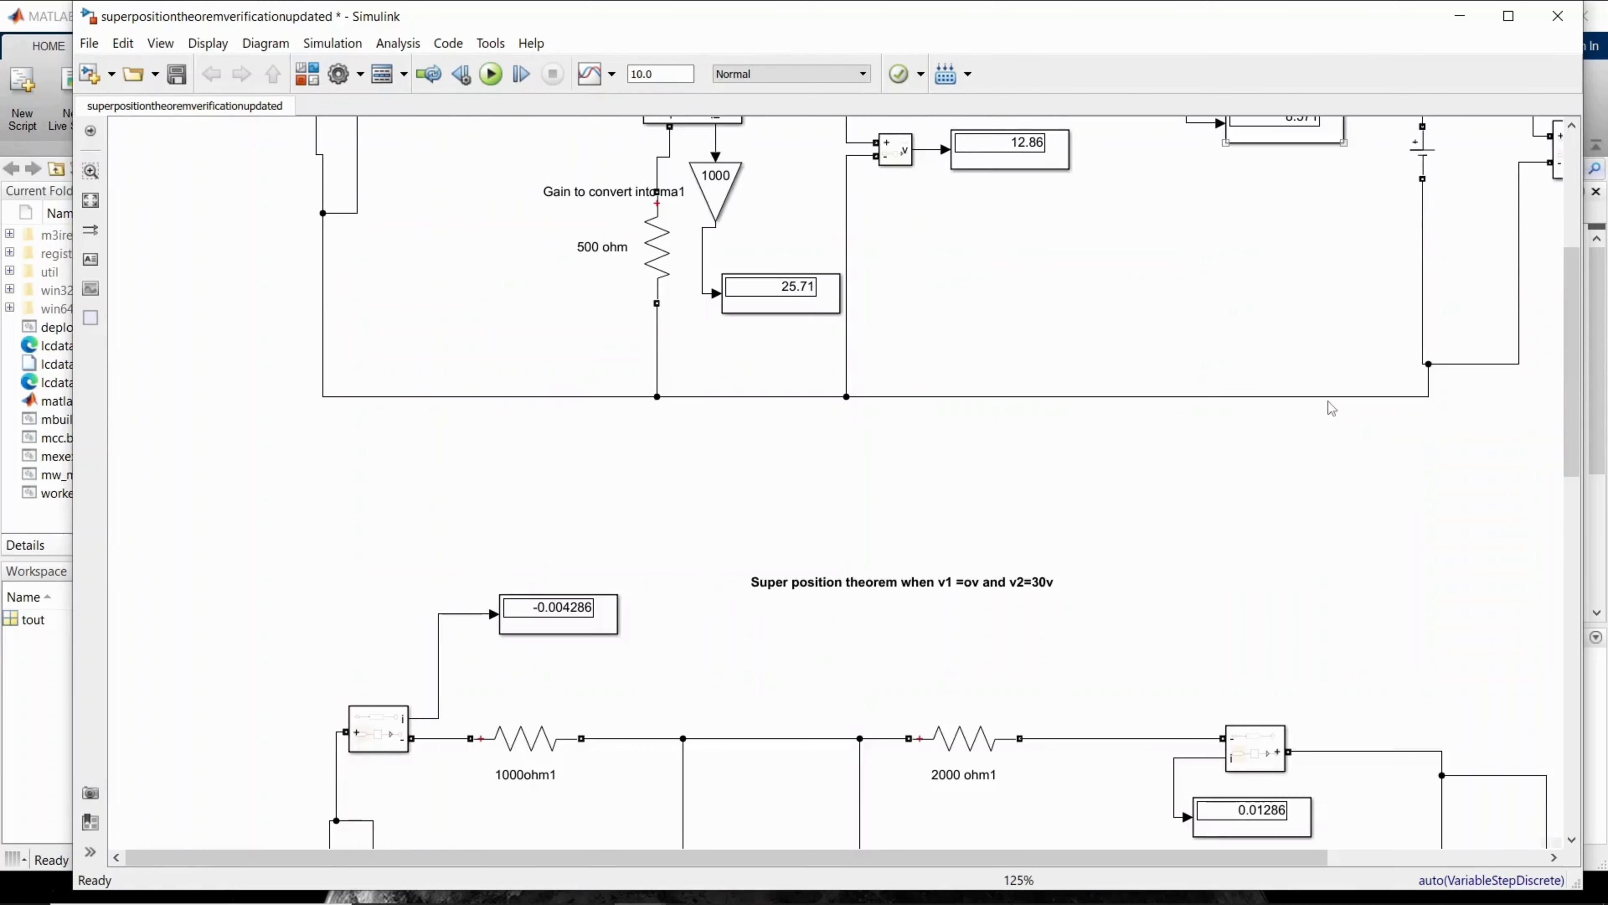
left_click_drag(1570, 399, 1575, 532)
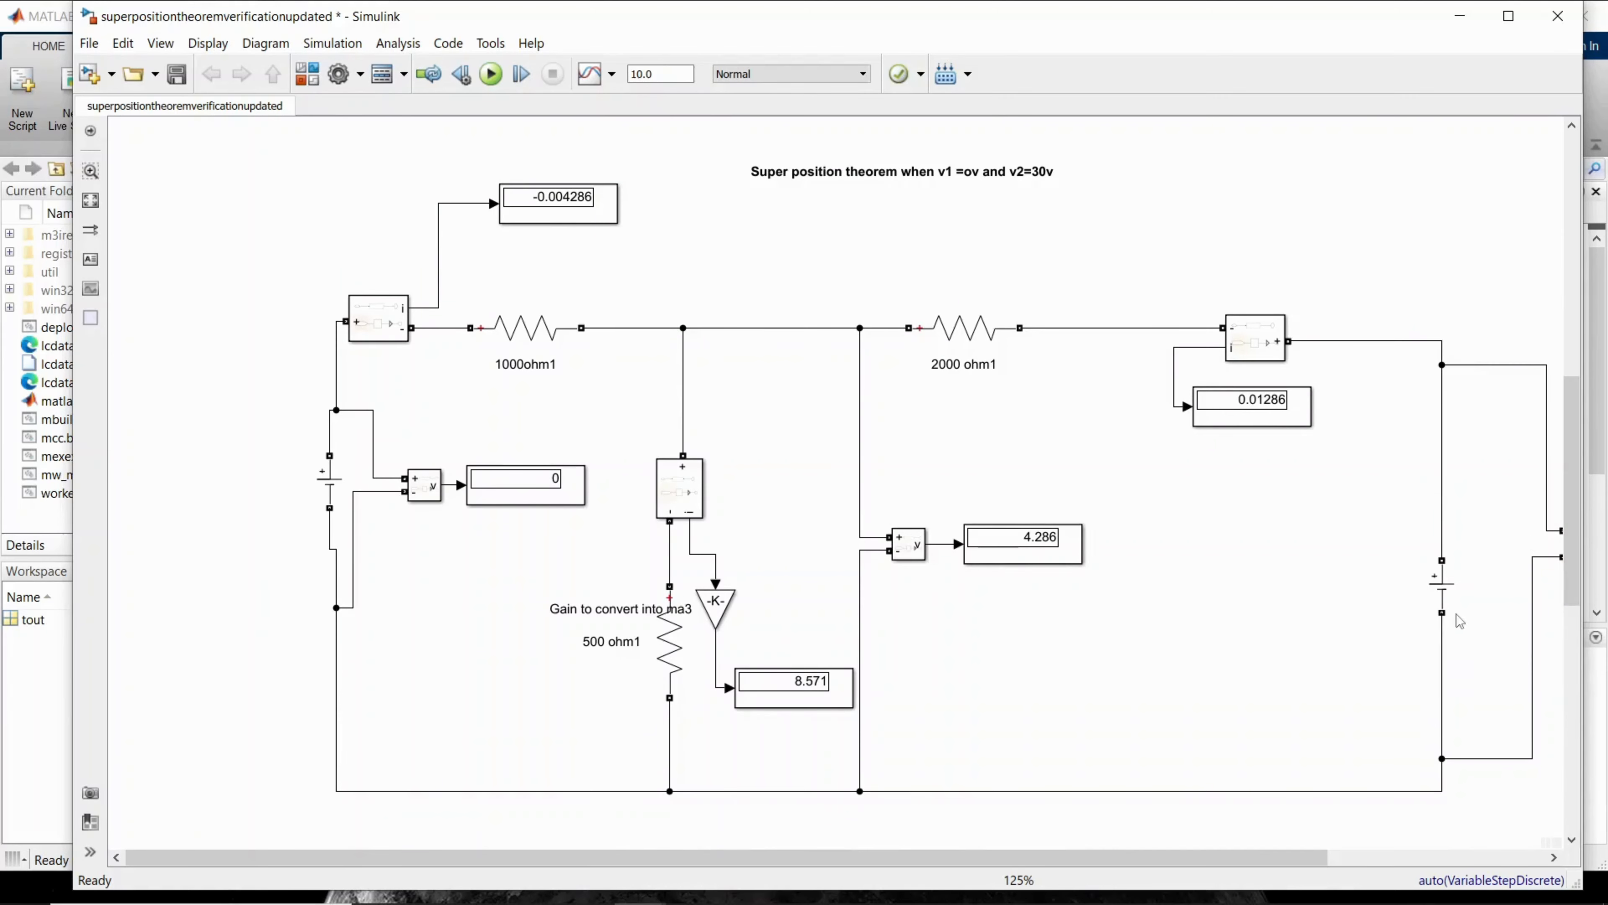
left_click(565, 491)
left_click(887, 631)
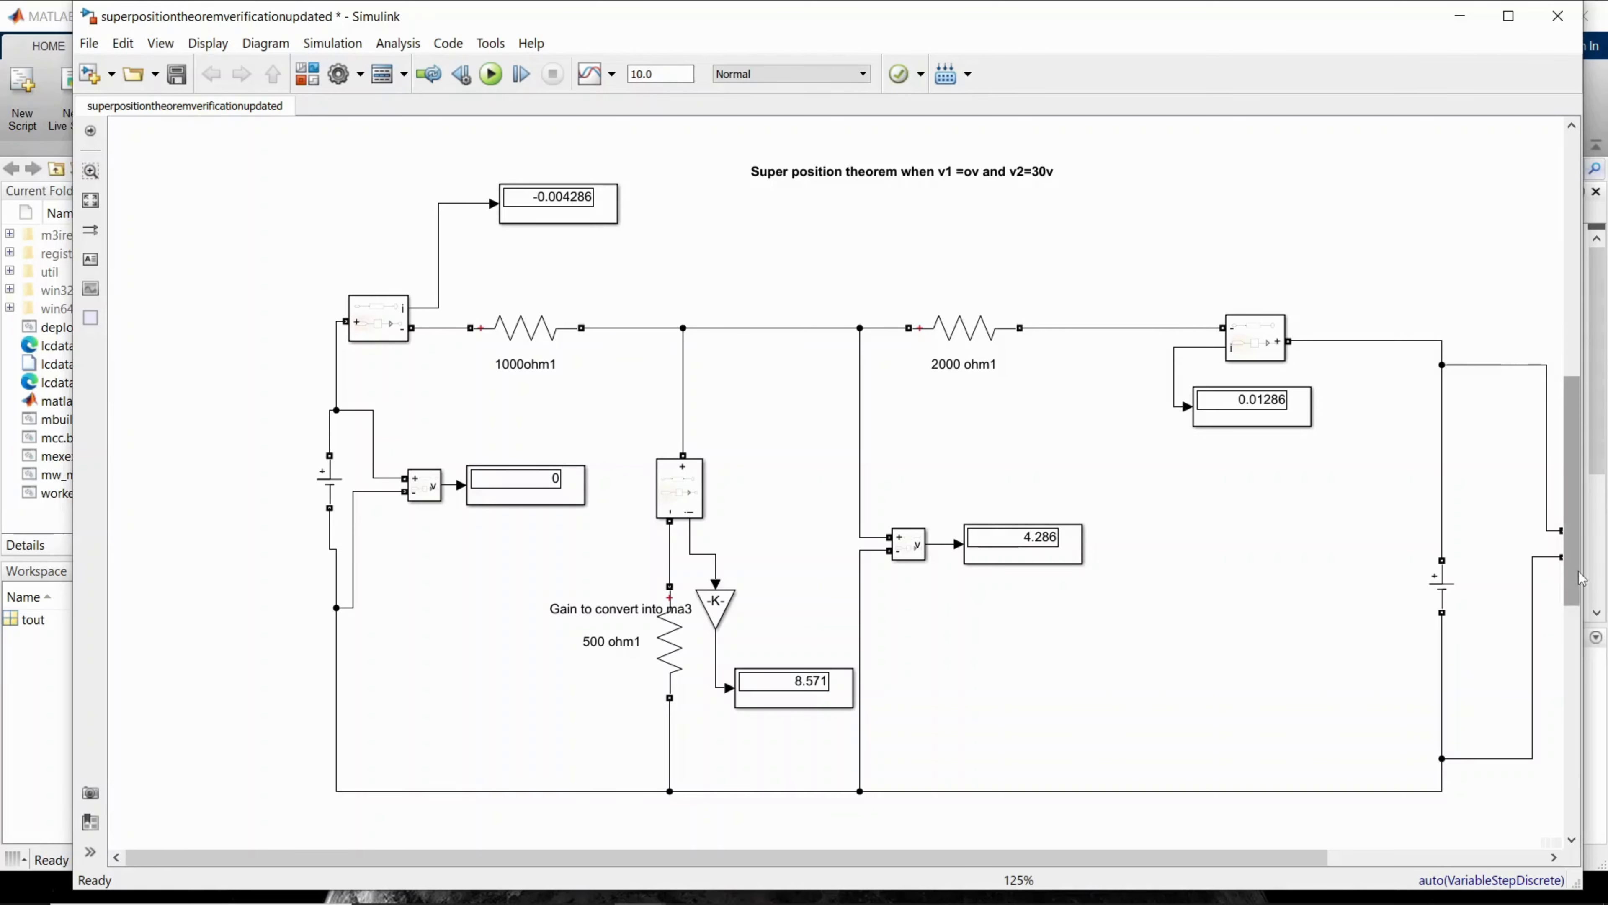
Examine the source voltages and the 500 ohm branch current display in the circuit with v1 = 30 V and v2 = 0 V
left_click_drag(1573, 569, 1576, 802)
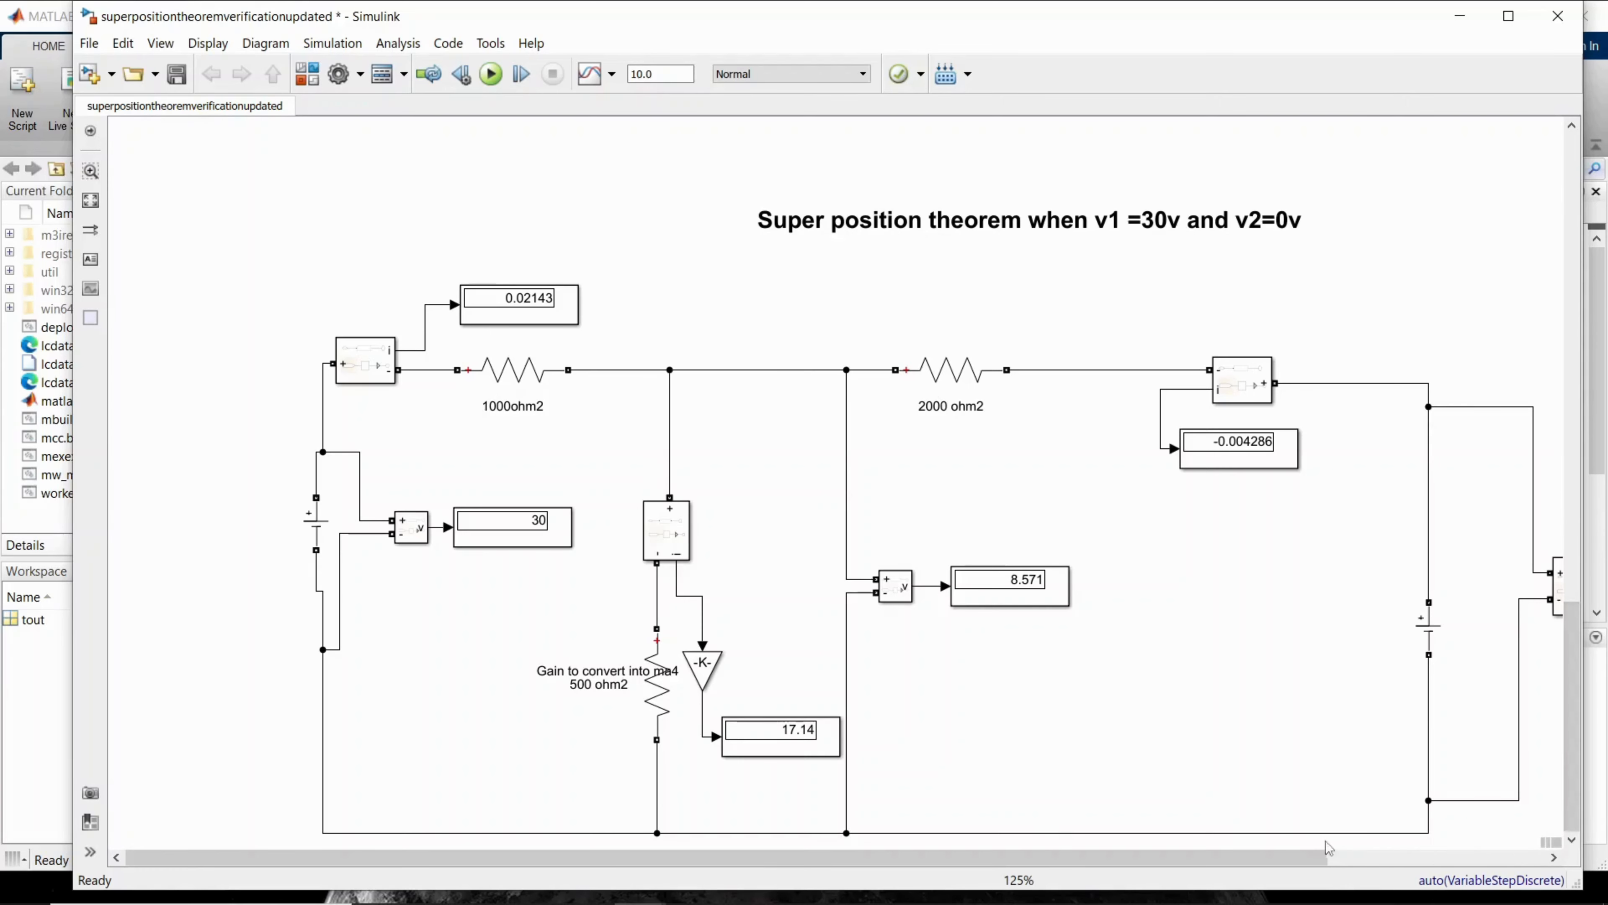
left_click_drag(1329, 852, 1436, 729)
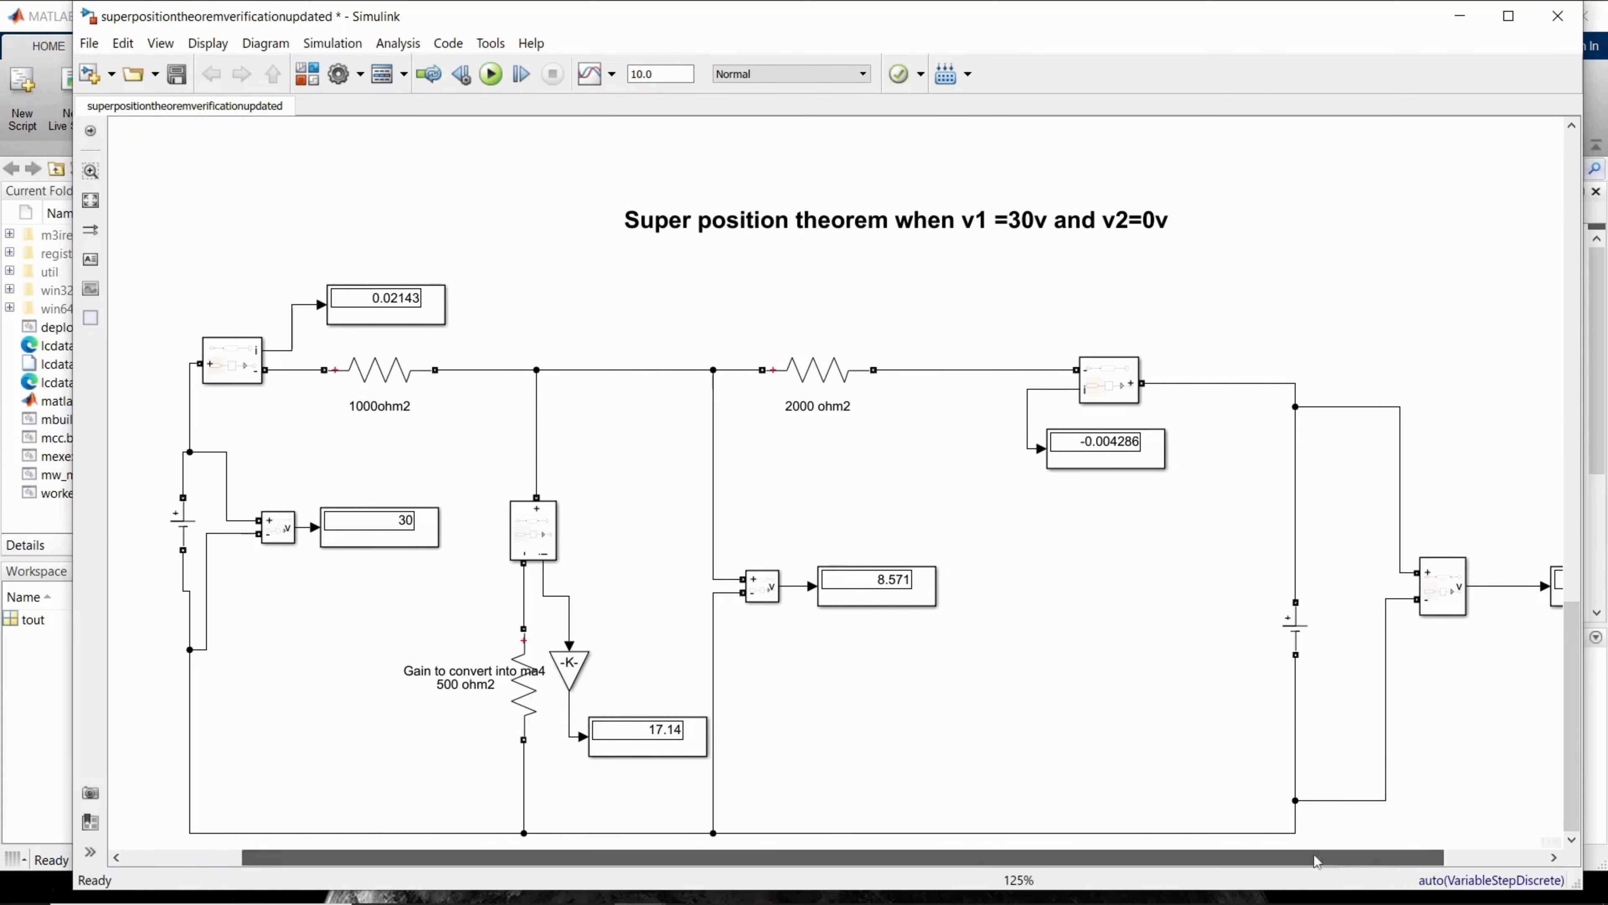
left_click_drag(1316, 862, 1436, 709)
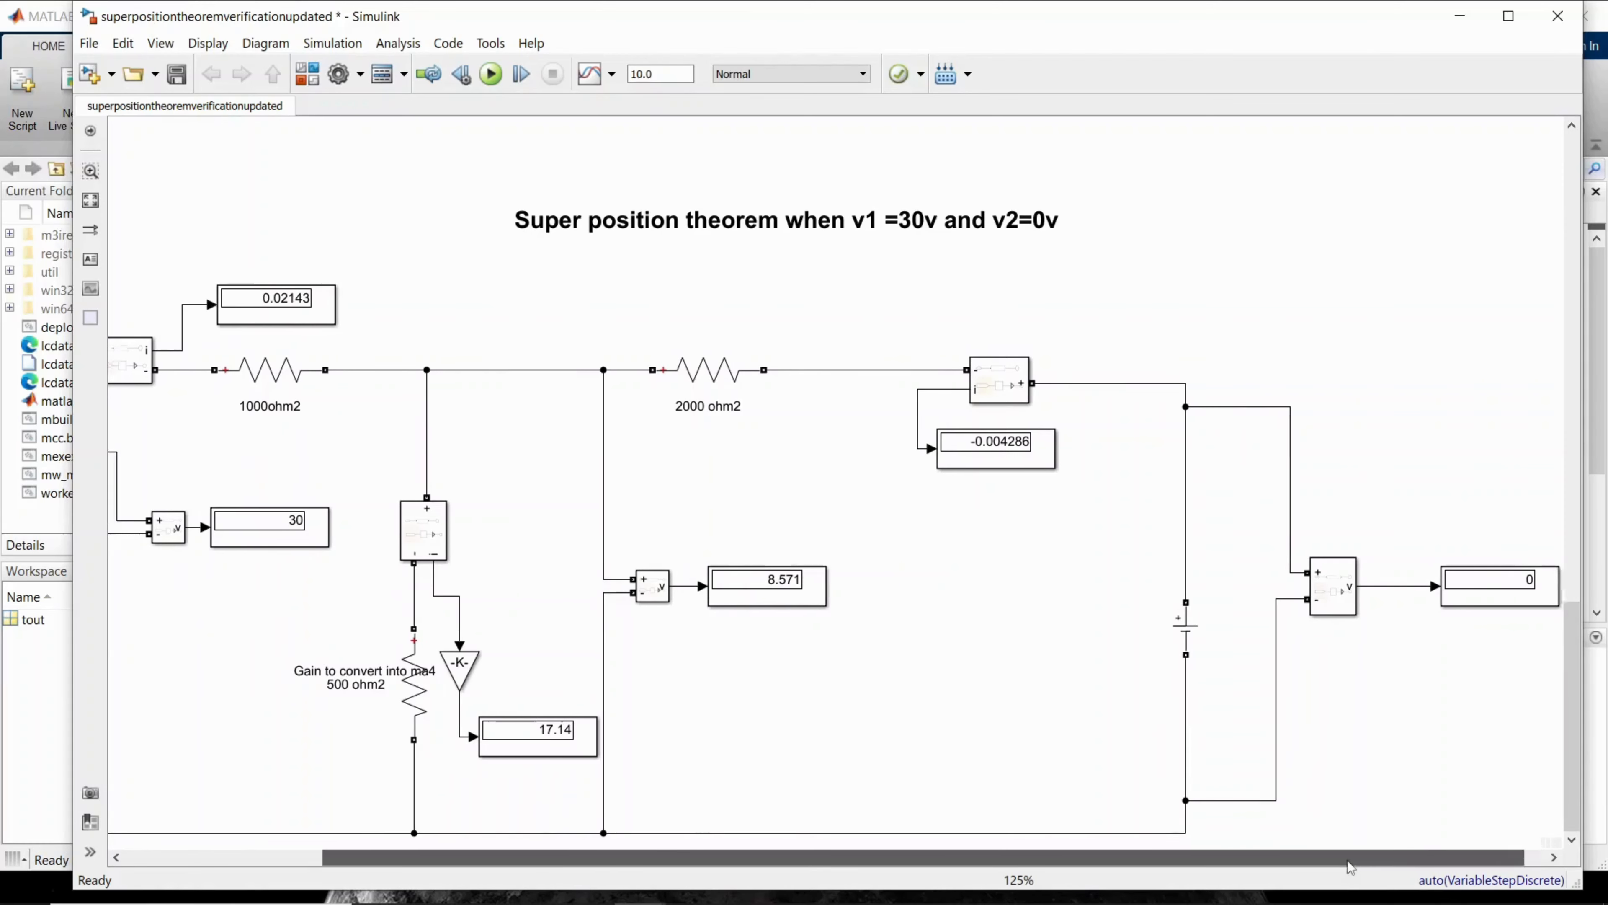
left_click_drag(1347, 861, 1217, 860)
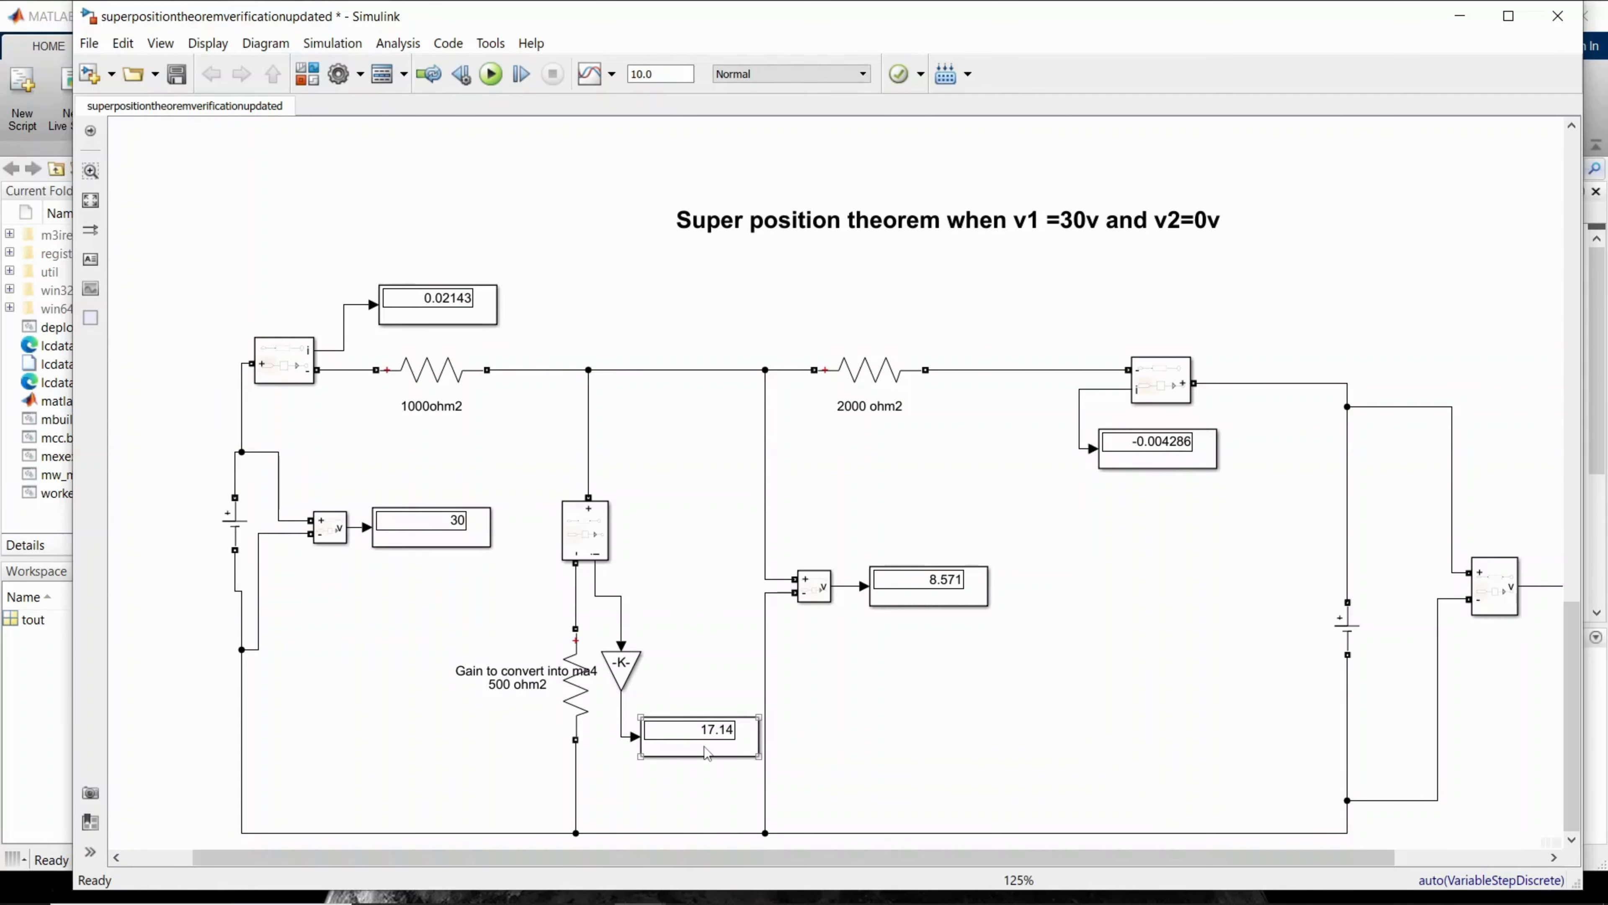
scroll(704, 747, "up", 3)
scroll(703, 747, "down", 1)
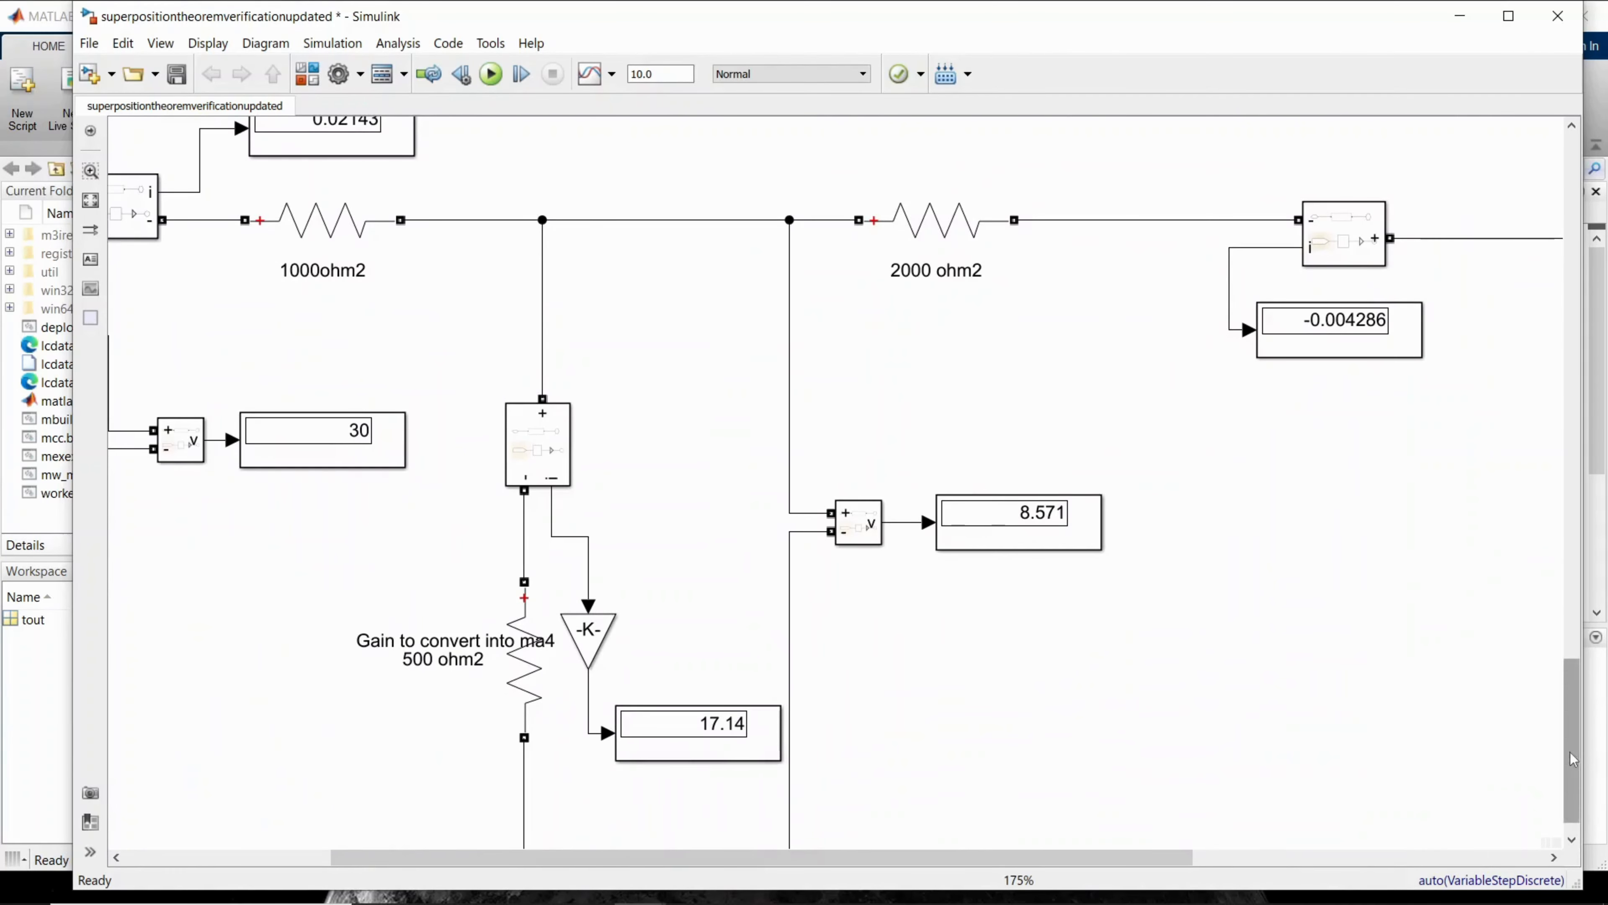
Compare the 500 ohm branch current of the single-source circuits with that of the circuit with both sources activated
left_click_drag(1574, 759, 1573, 620)
scroll(1391, 627, "down", 2)
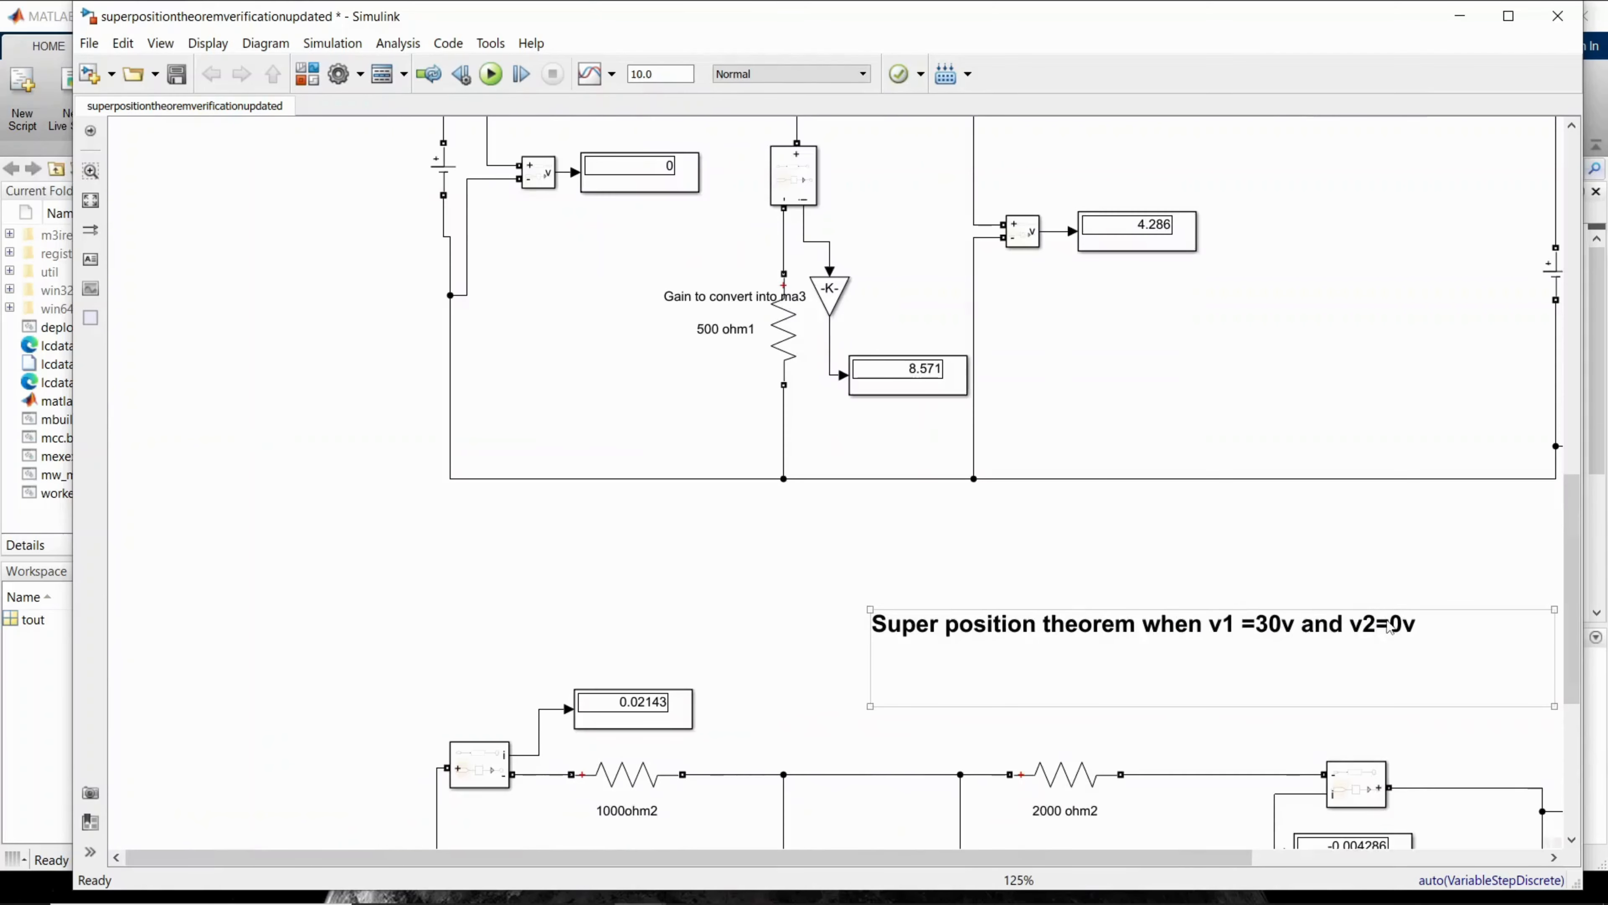
scroll(1404, 567, "down", 1)
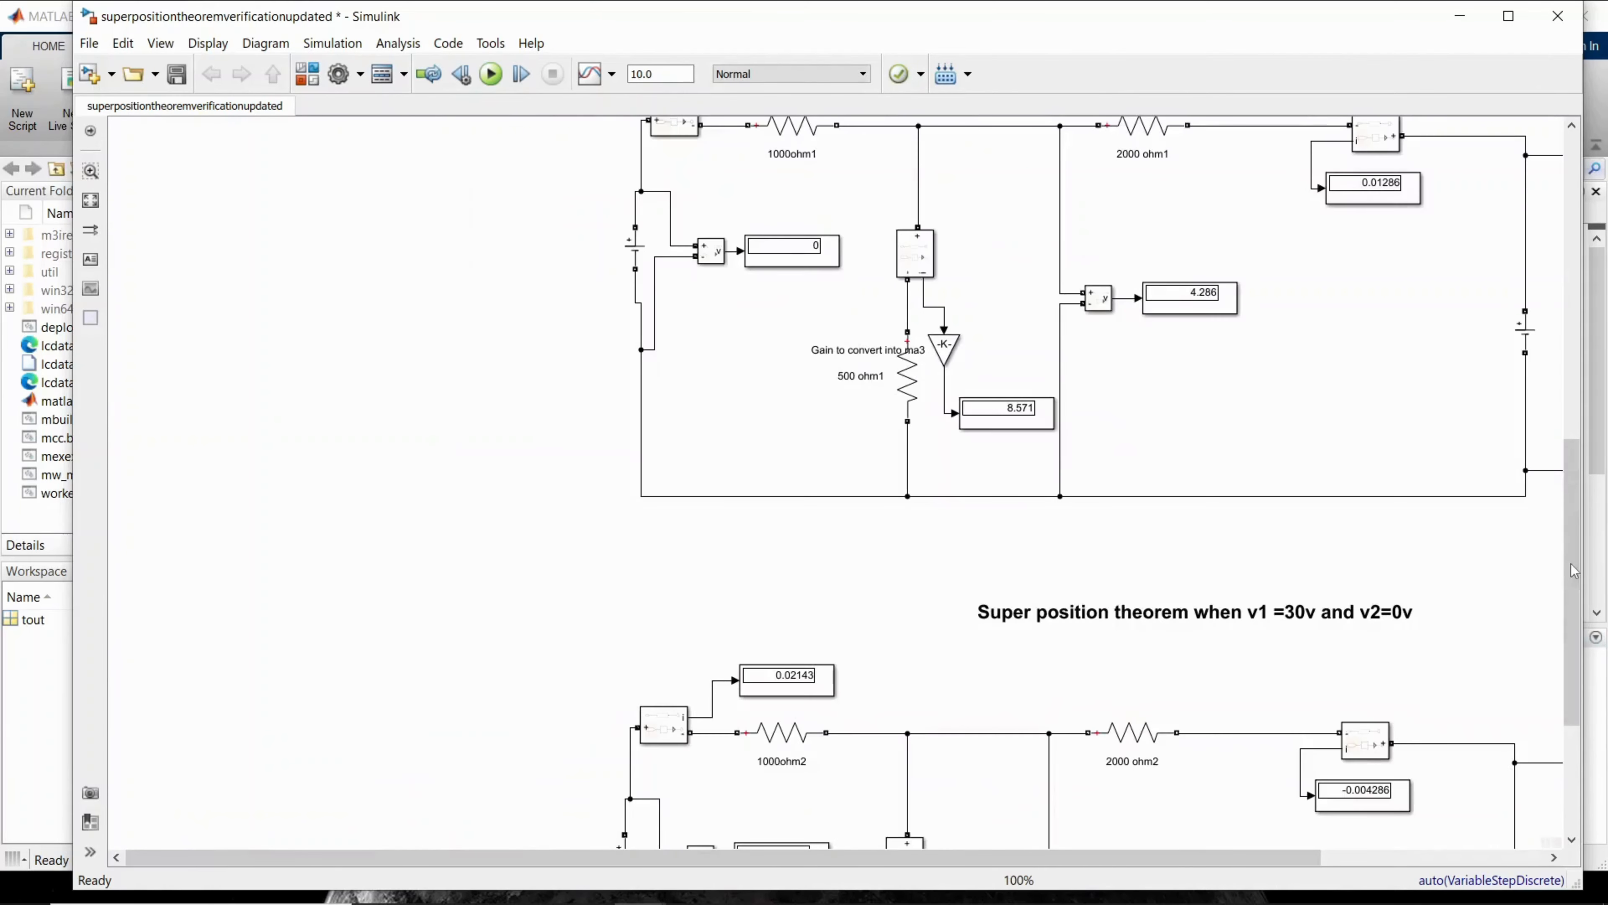
left_click_drag(1573, 574, 1567, 329)
left_click(1031, 387)
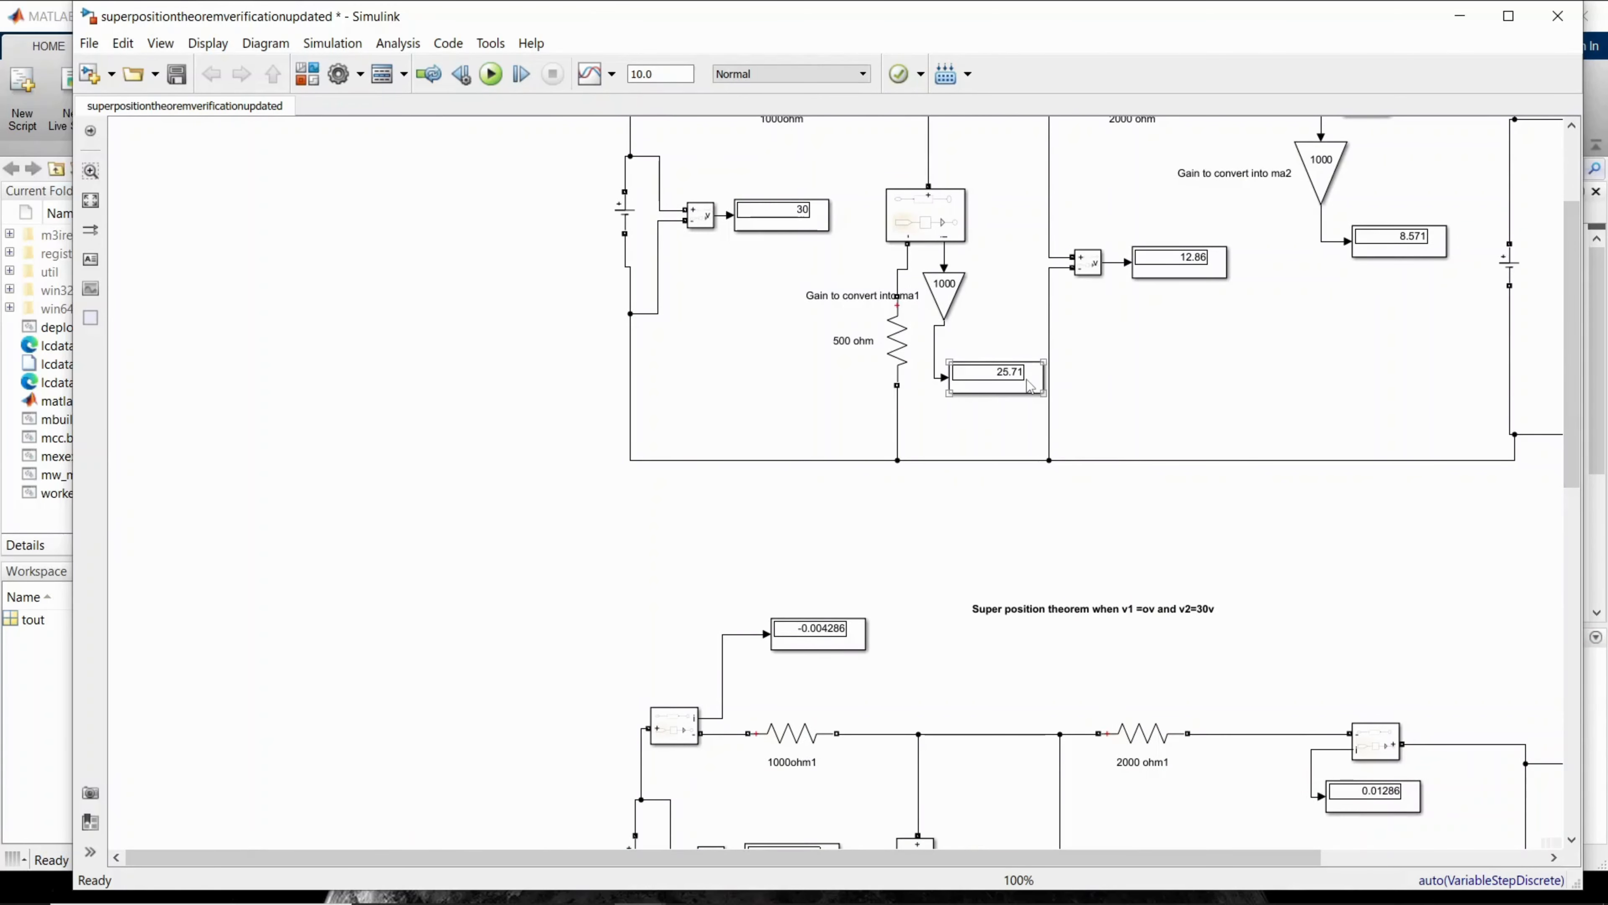
scroll(1029, 380, "up", 2)
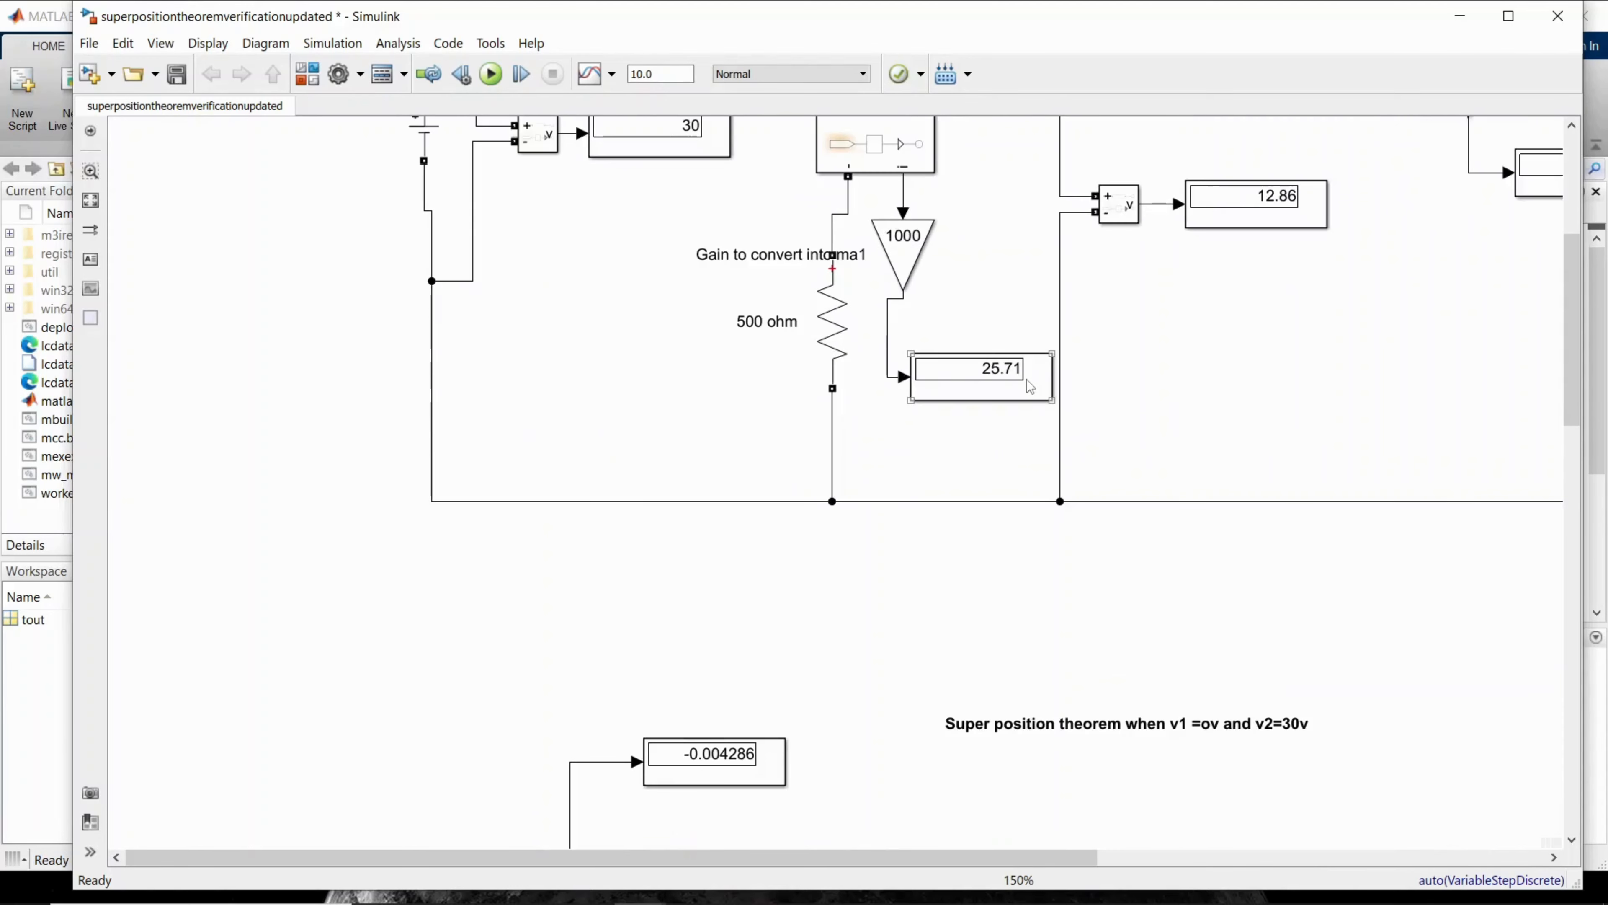
left_click_drag(1572, 361, 1573, 258)
left_click_drag(967, 862, 1030, 861)
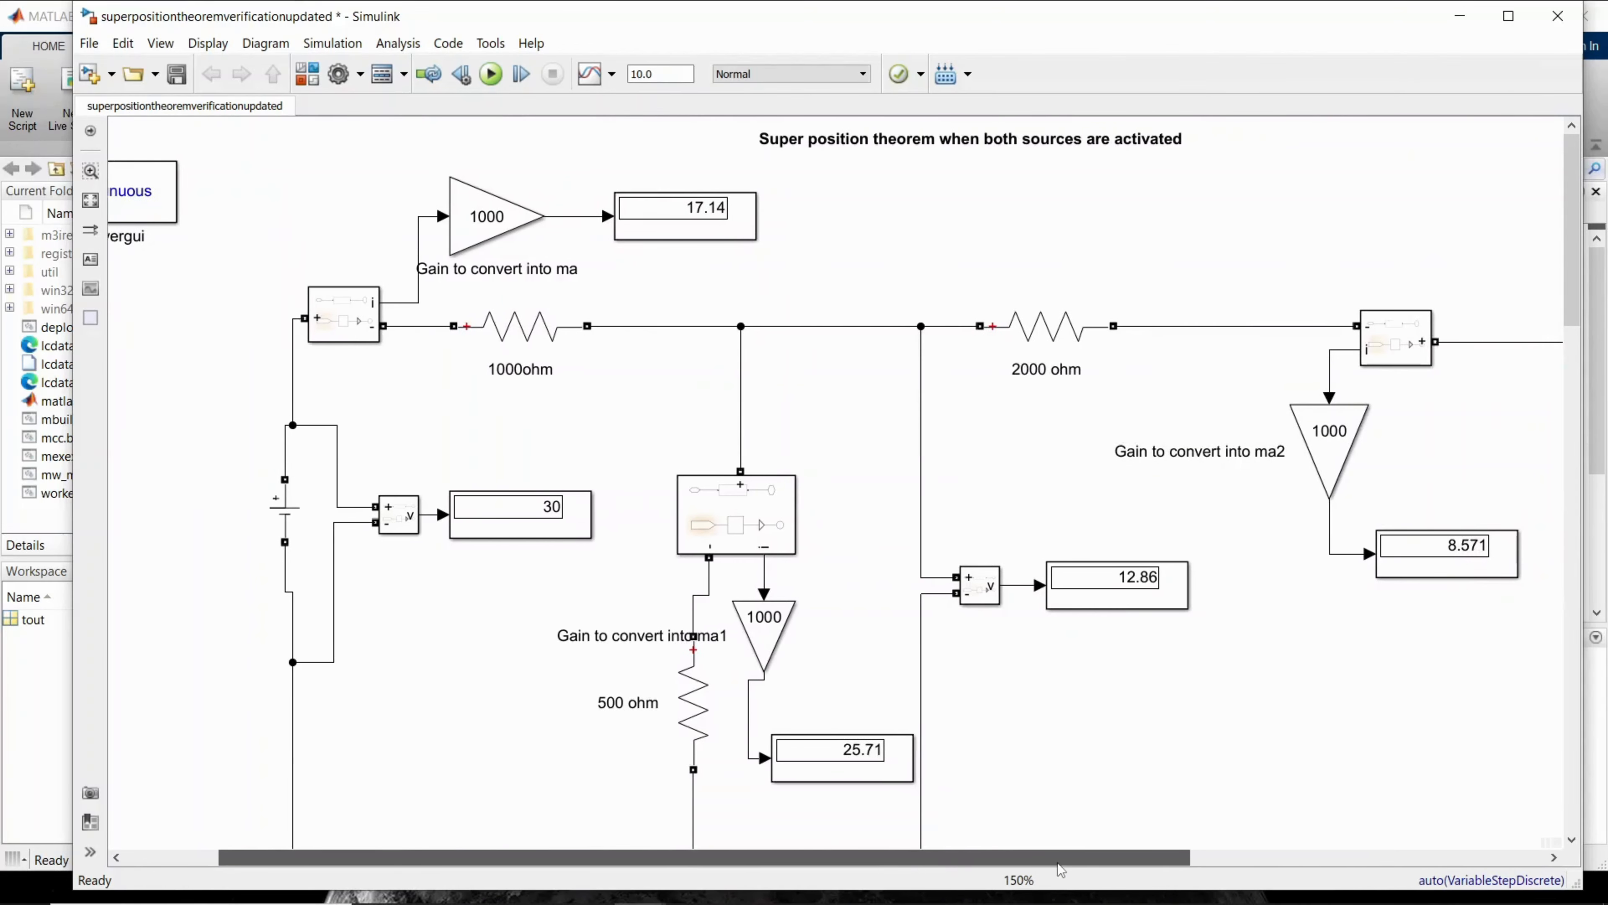
scroll(1066, 813, "down", 5)
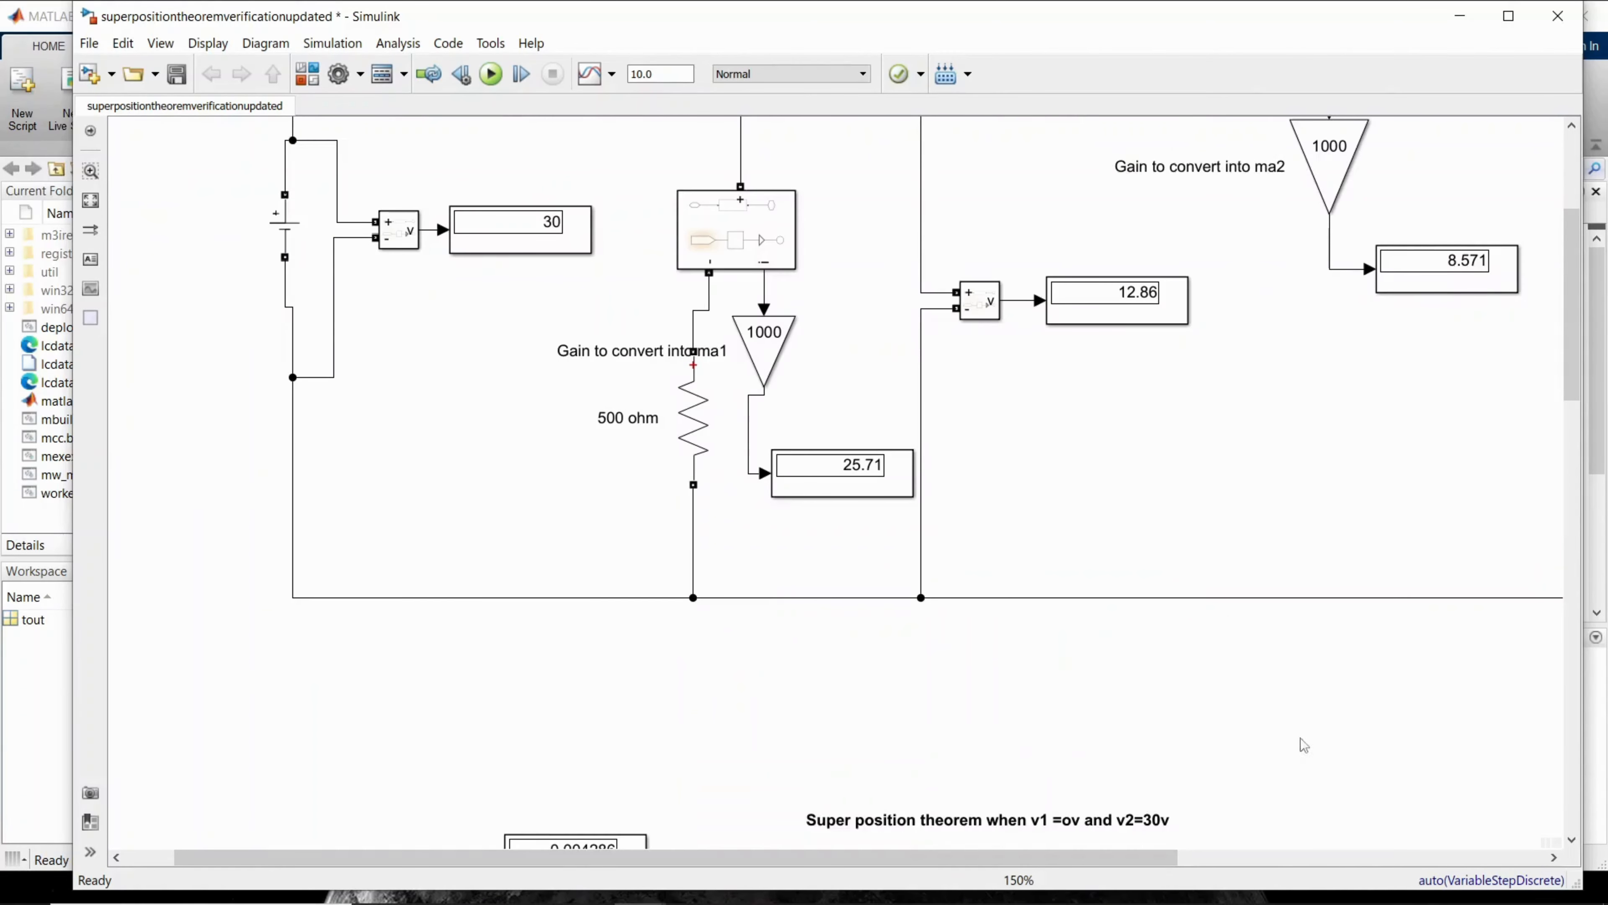
scroll(1178, 741, "down", 1)
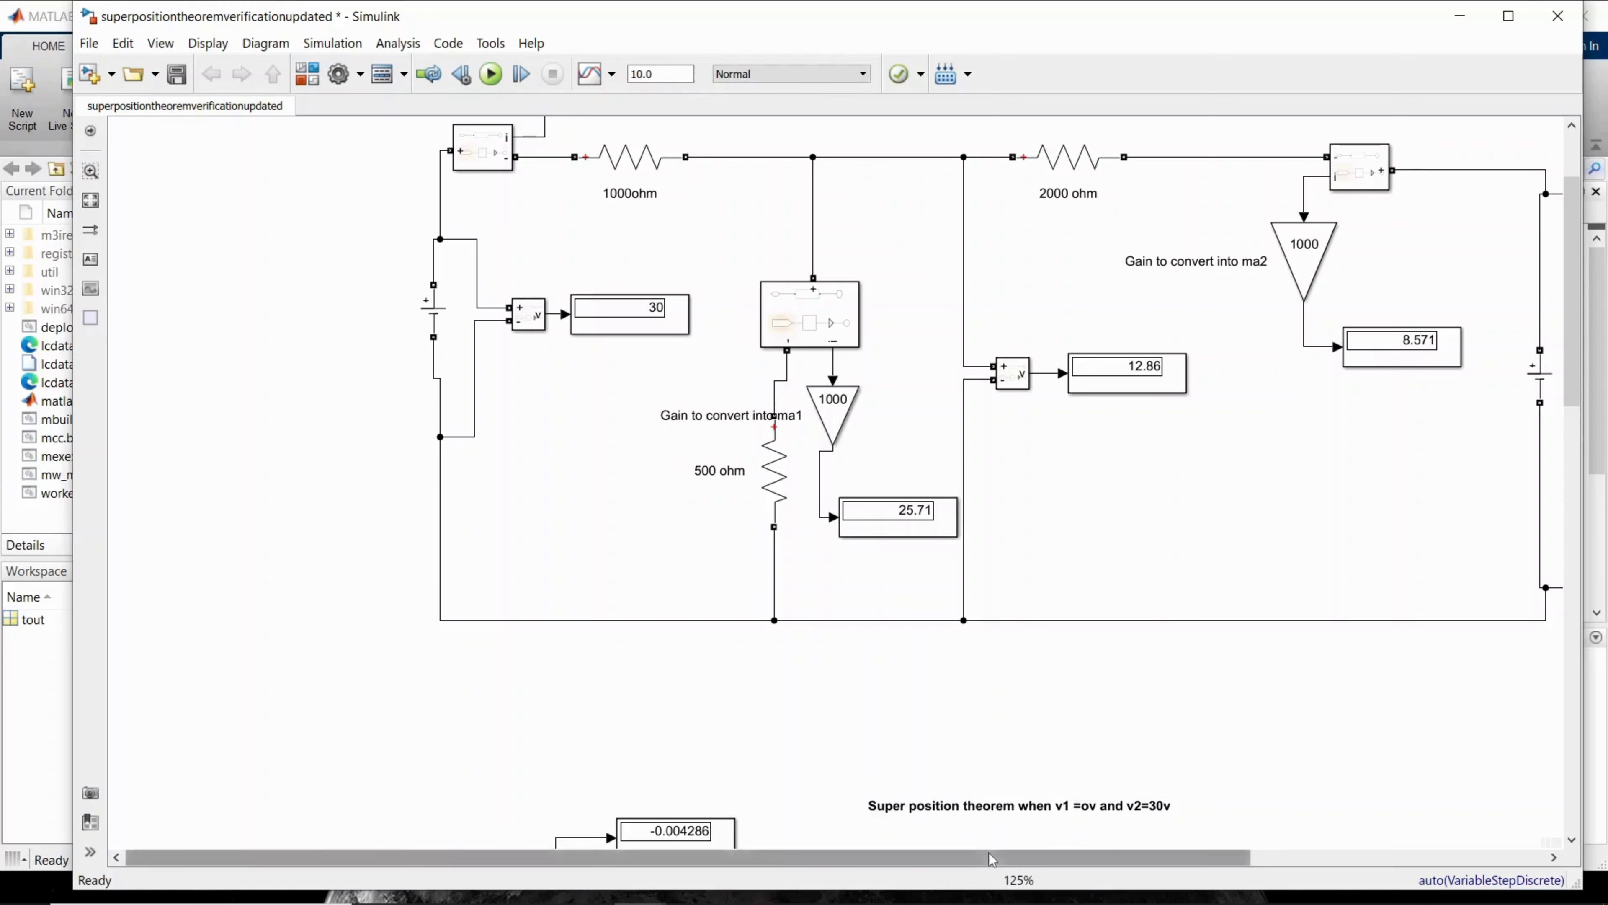
left_click_drag(989, 855, 1110, 859)
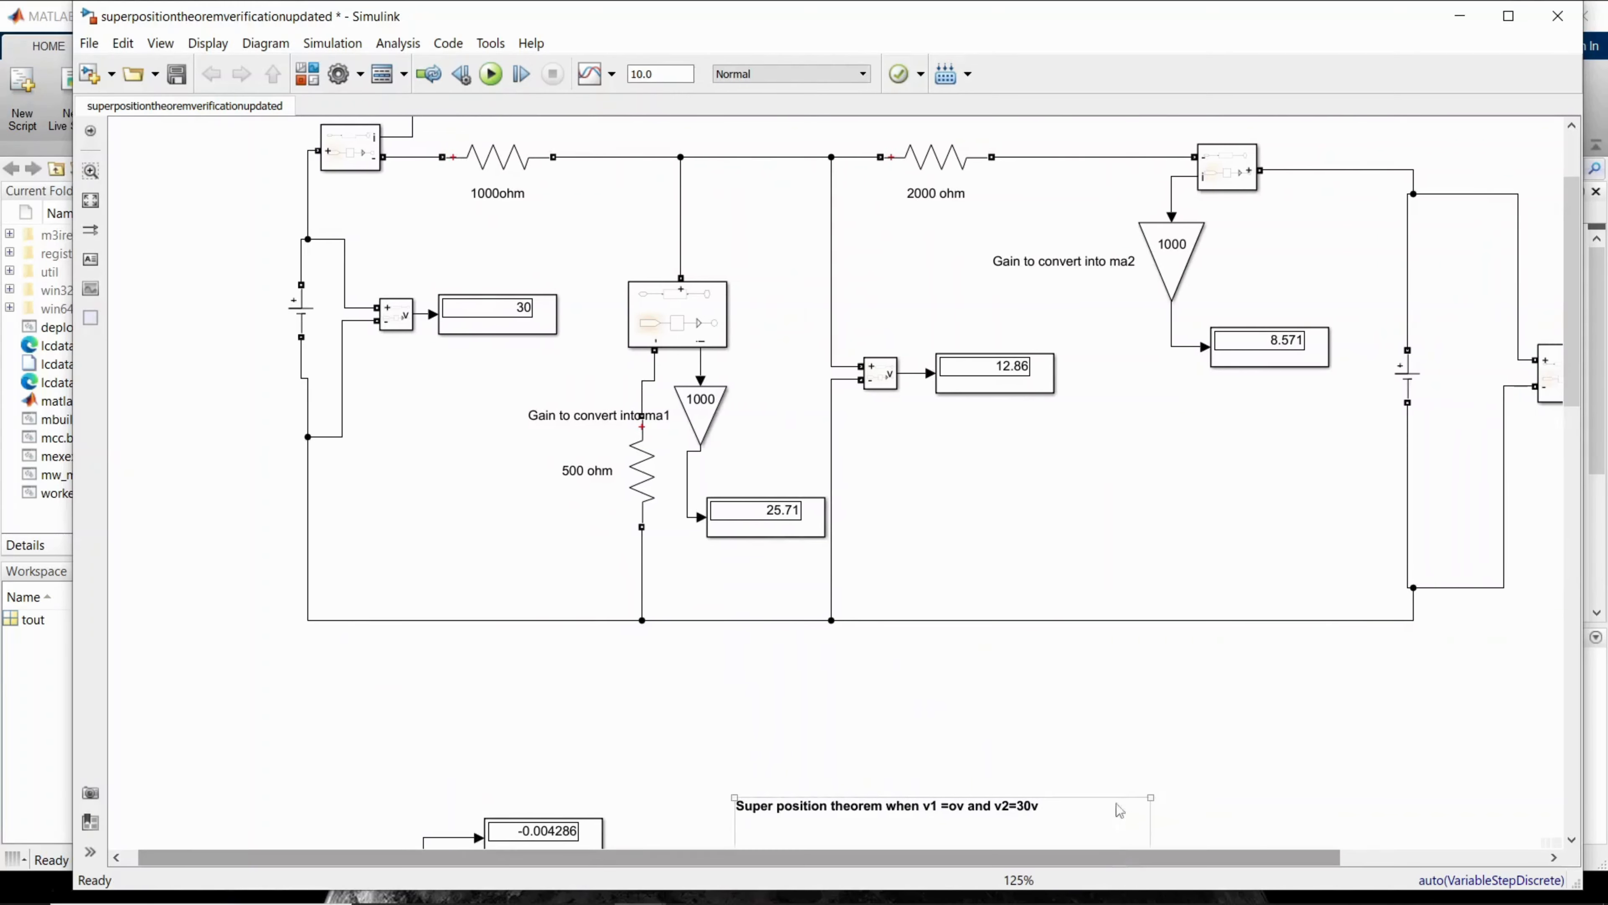
scroll(1138, 739, "up", 1)
scroll(1139, 739, "down", 1)
scroll(1134, 741, "down", 1)
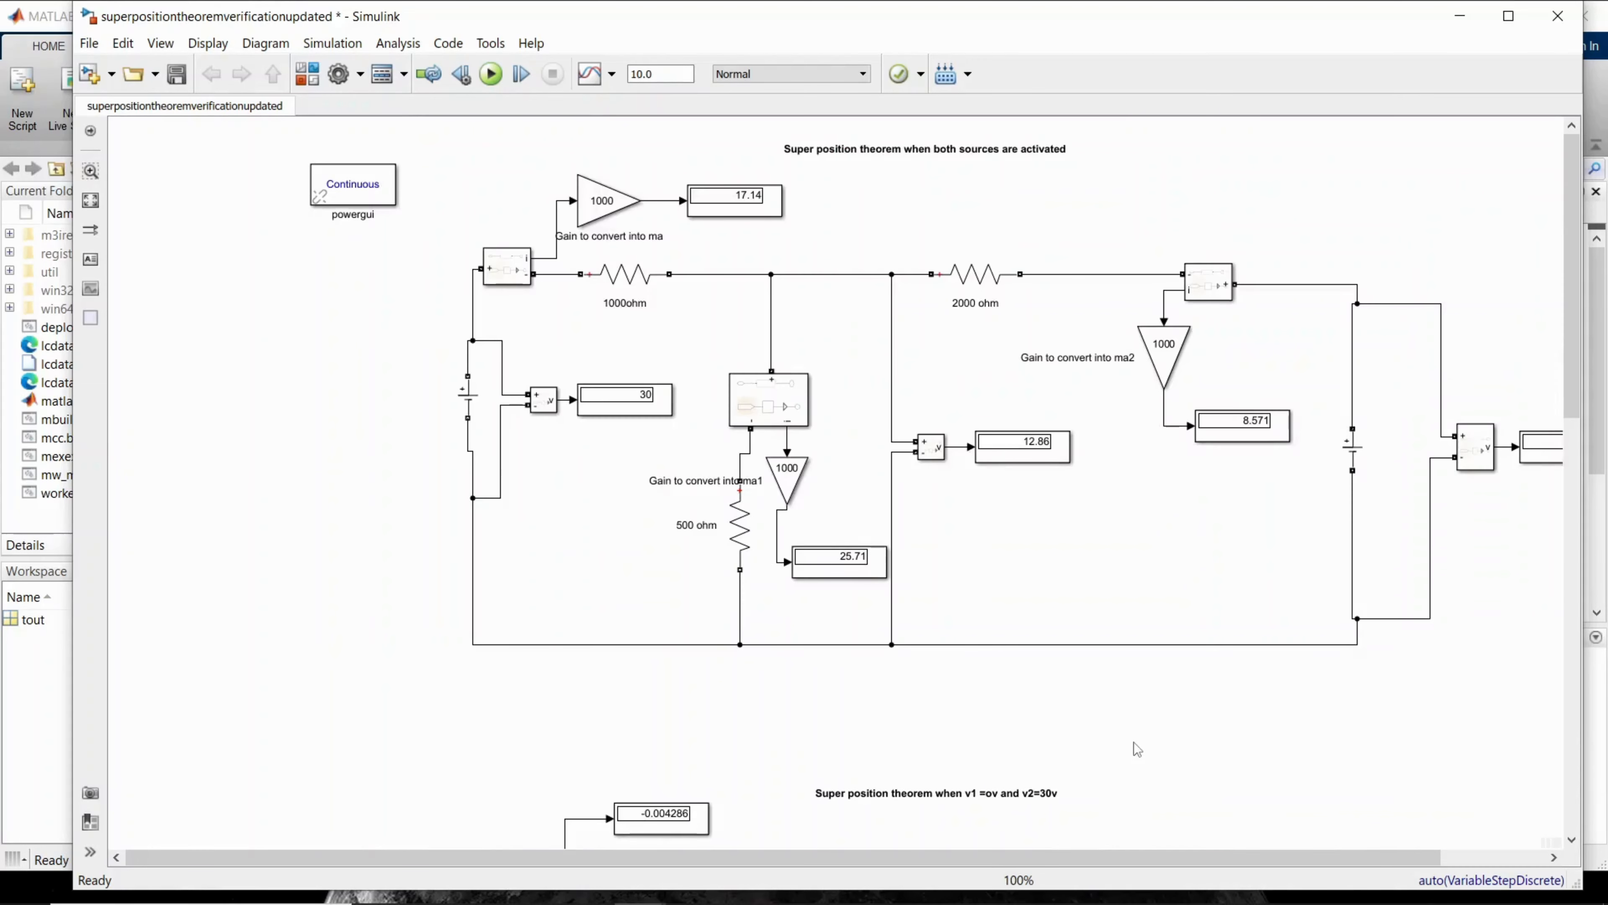
scroll(1083, 807, "up", 1)
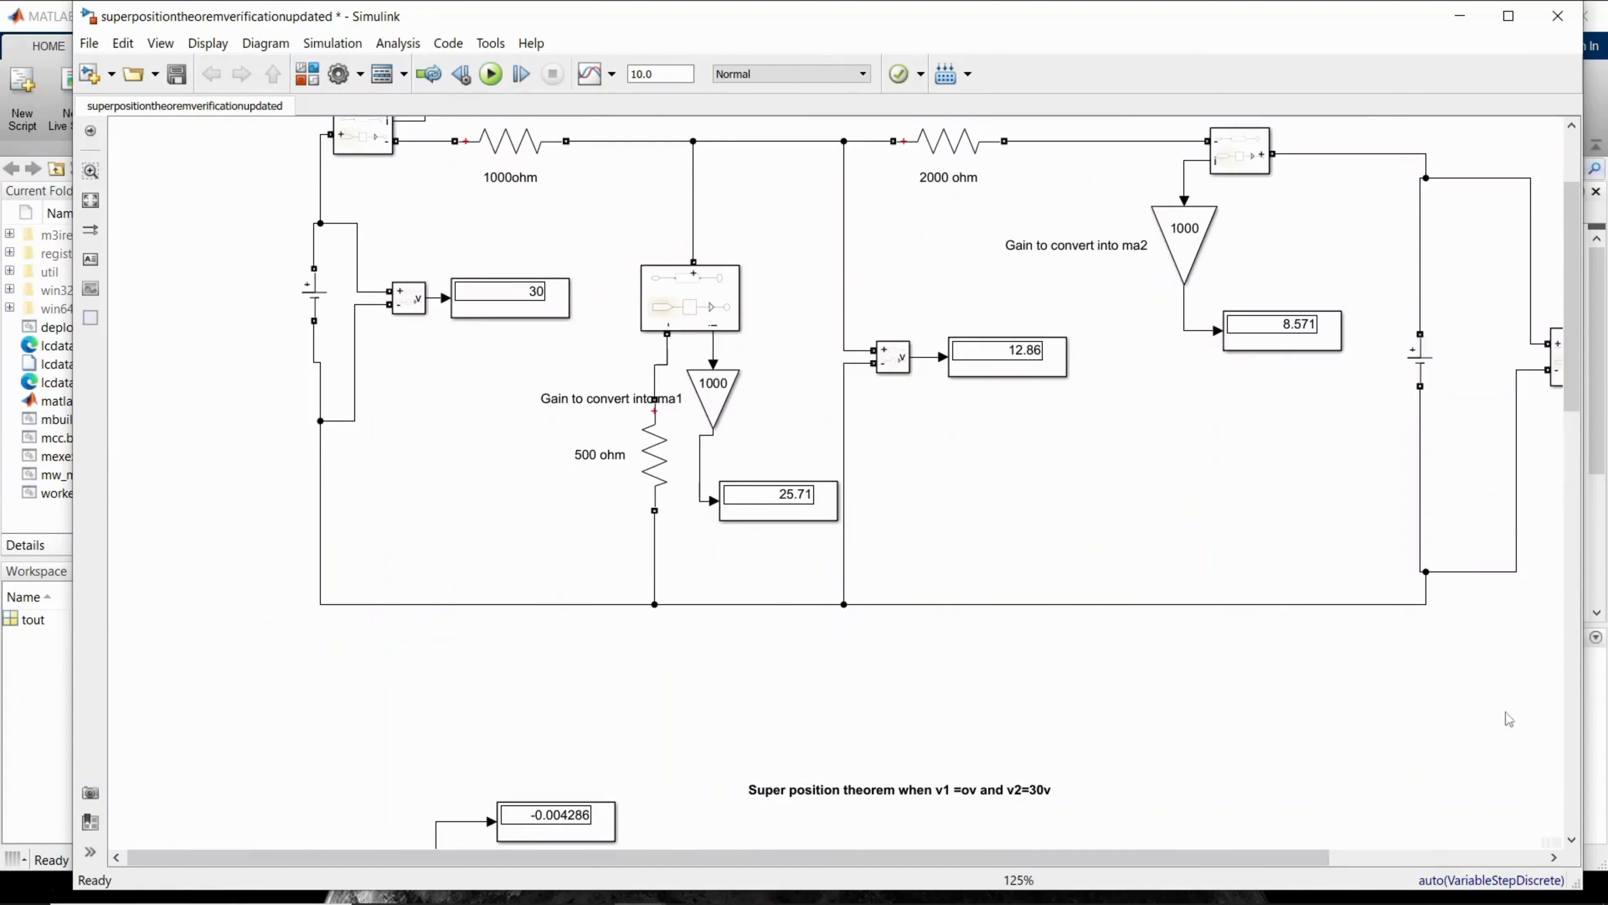
left_click_drag(1577, 388, 1577, 340)
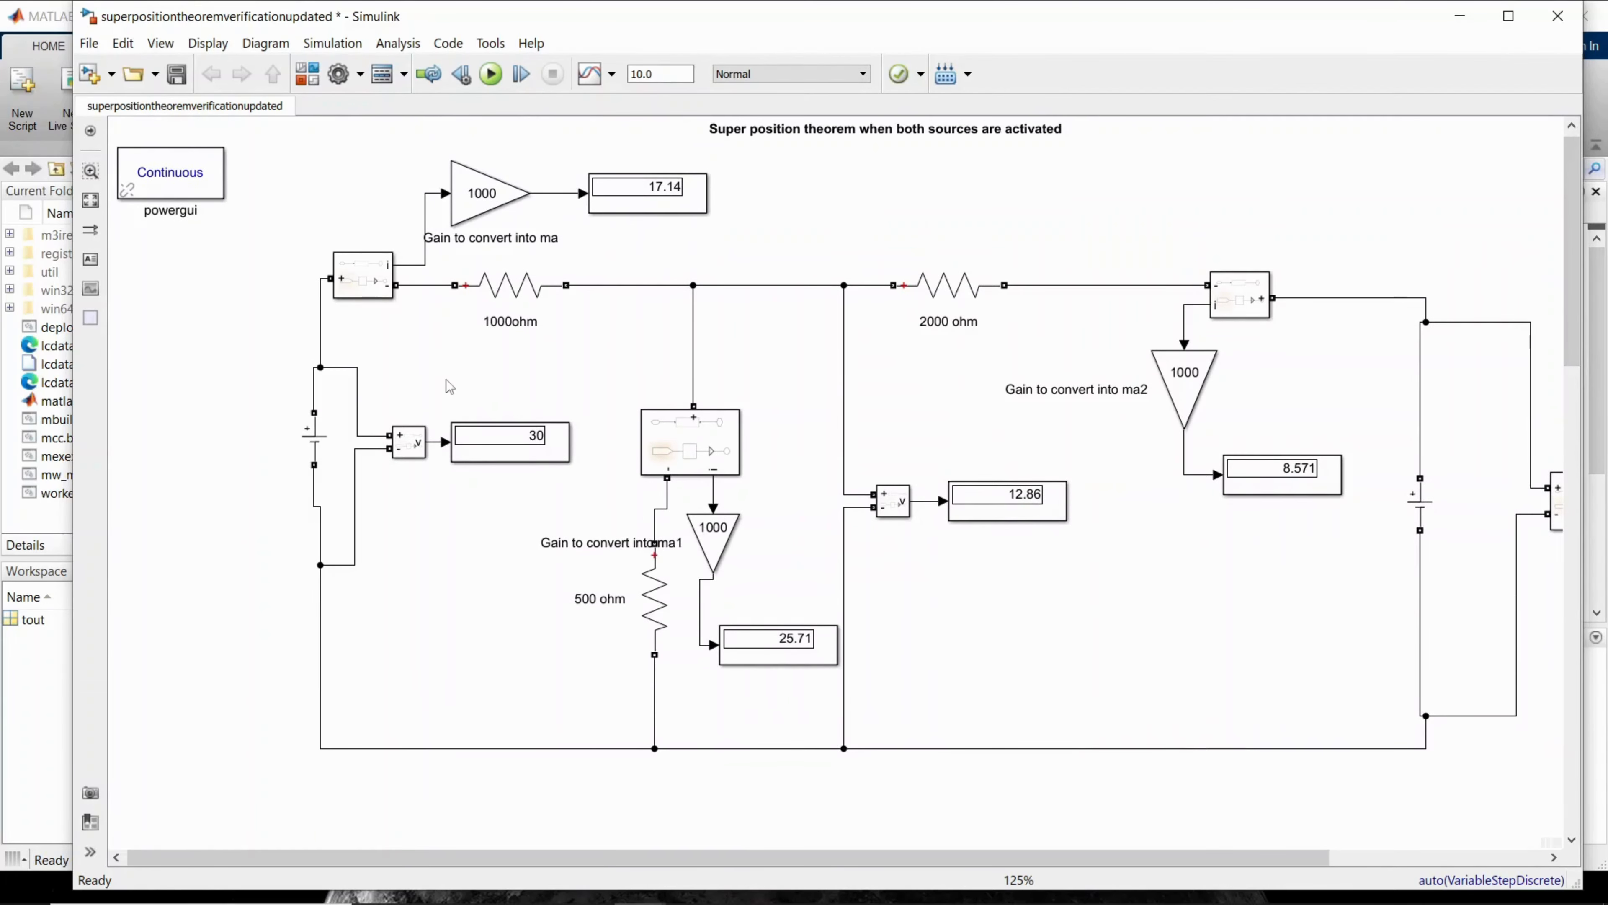
Minimize the Simulink model and the MATLAB window to reveal the desktop
left_click(1460, 16)
left_click(640, 883)
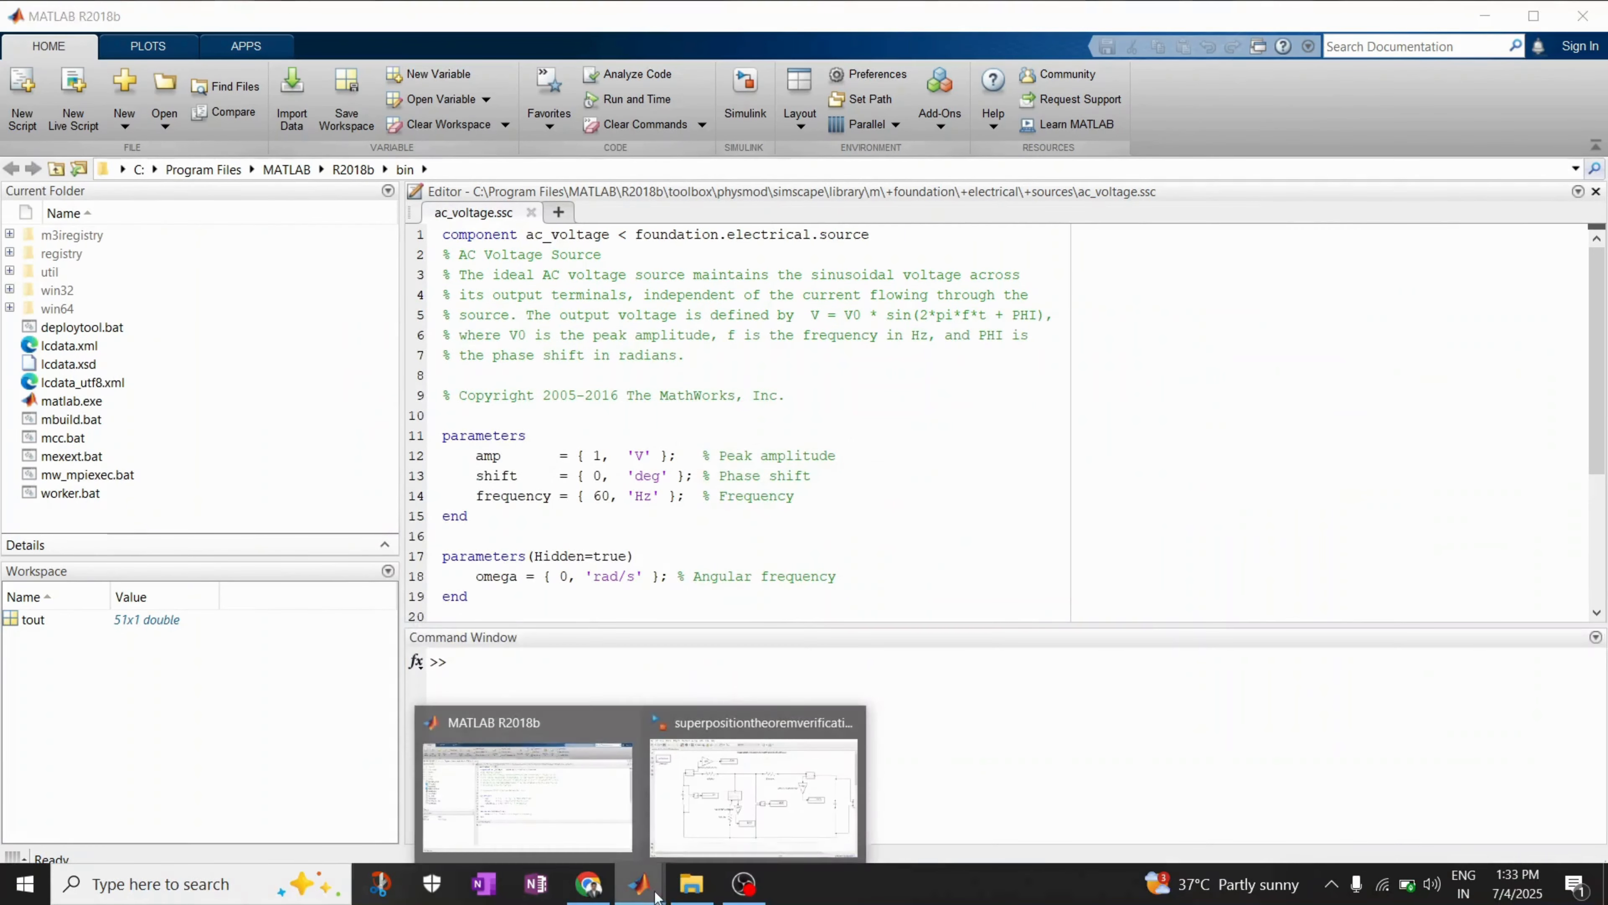
left_click(589, 840)
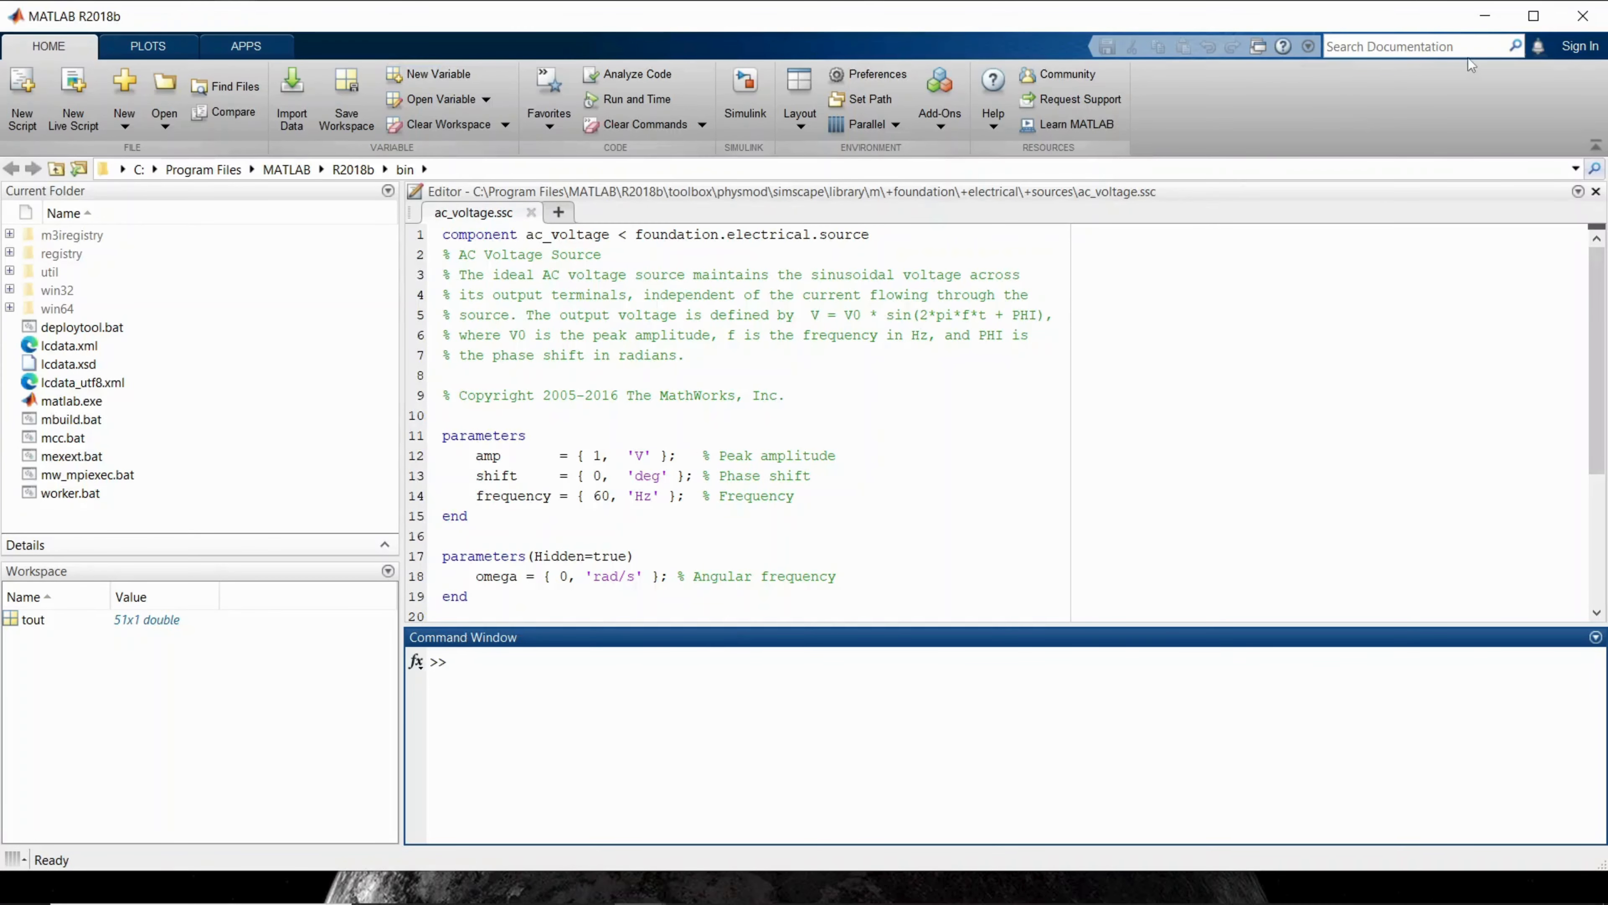
left_click(1493, 22)
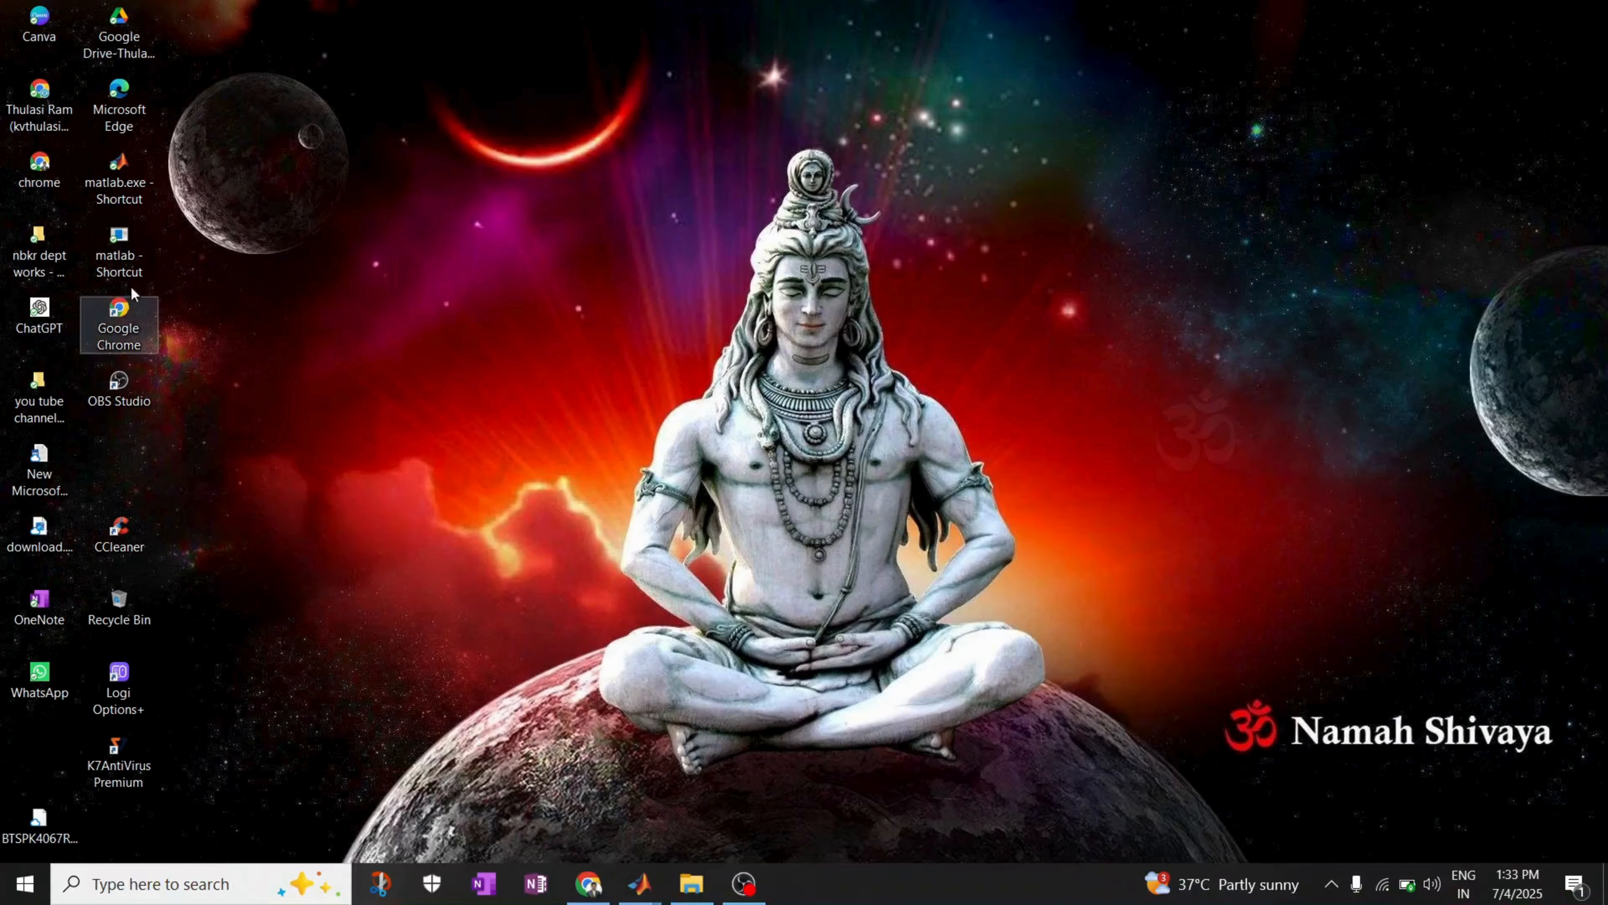
Launch MATLAB from its desktop shortcut and bring the MATLAB R2018b main window to the front
left_click(141, 190)
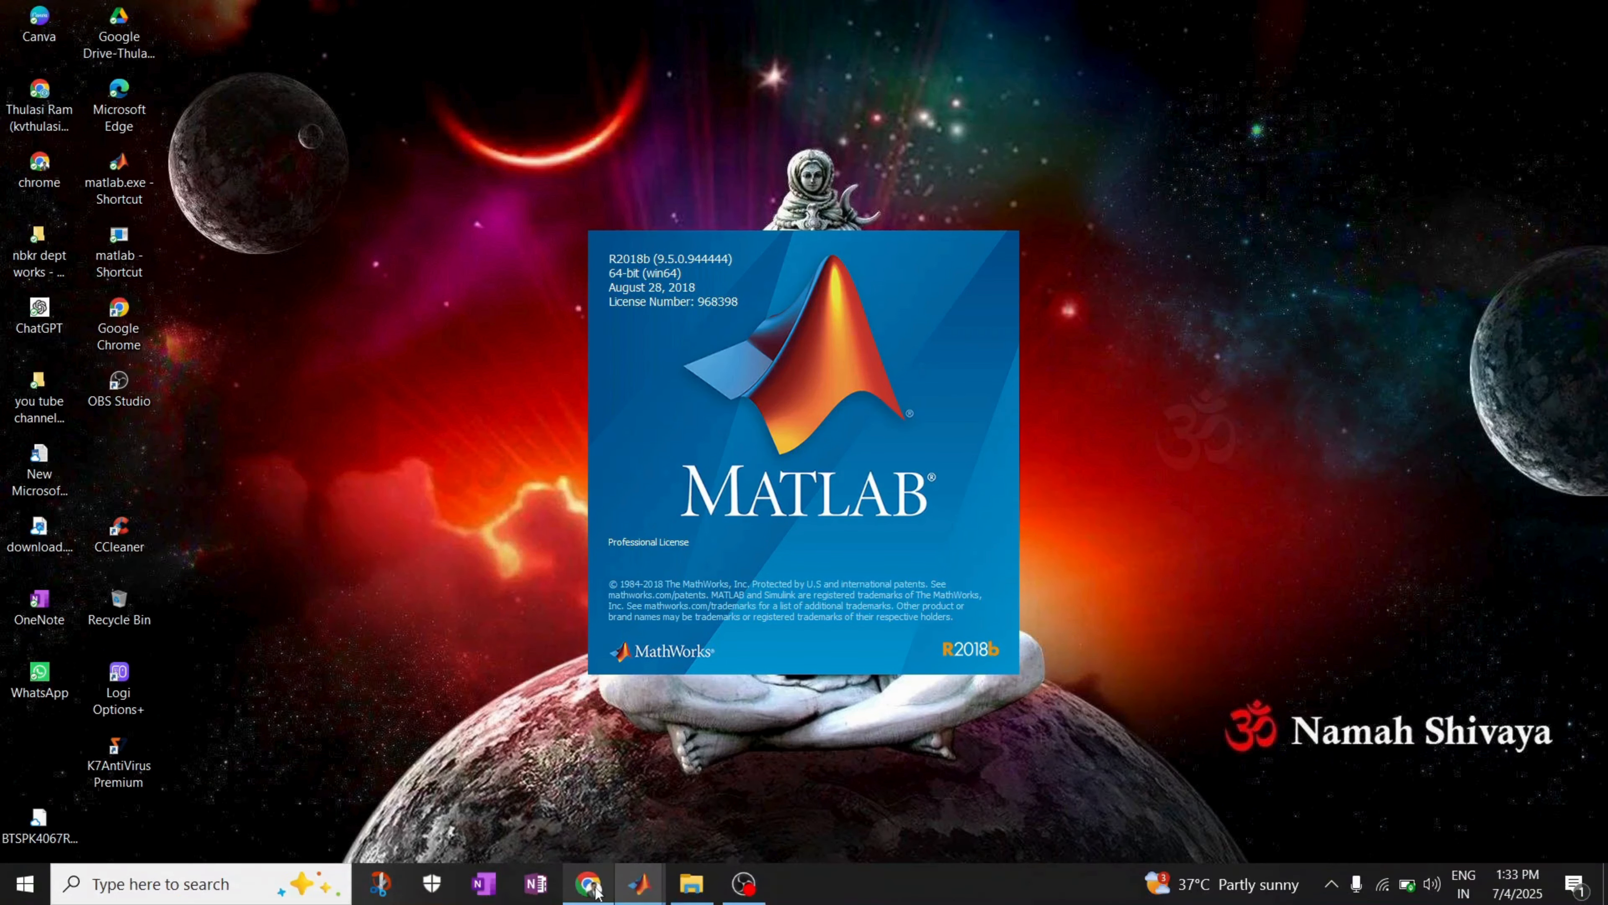
mouse_move(639, 882)
left_click(493, 790)
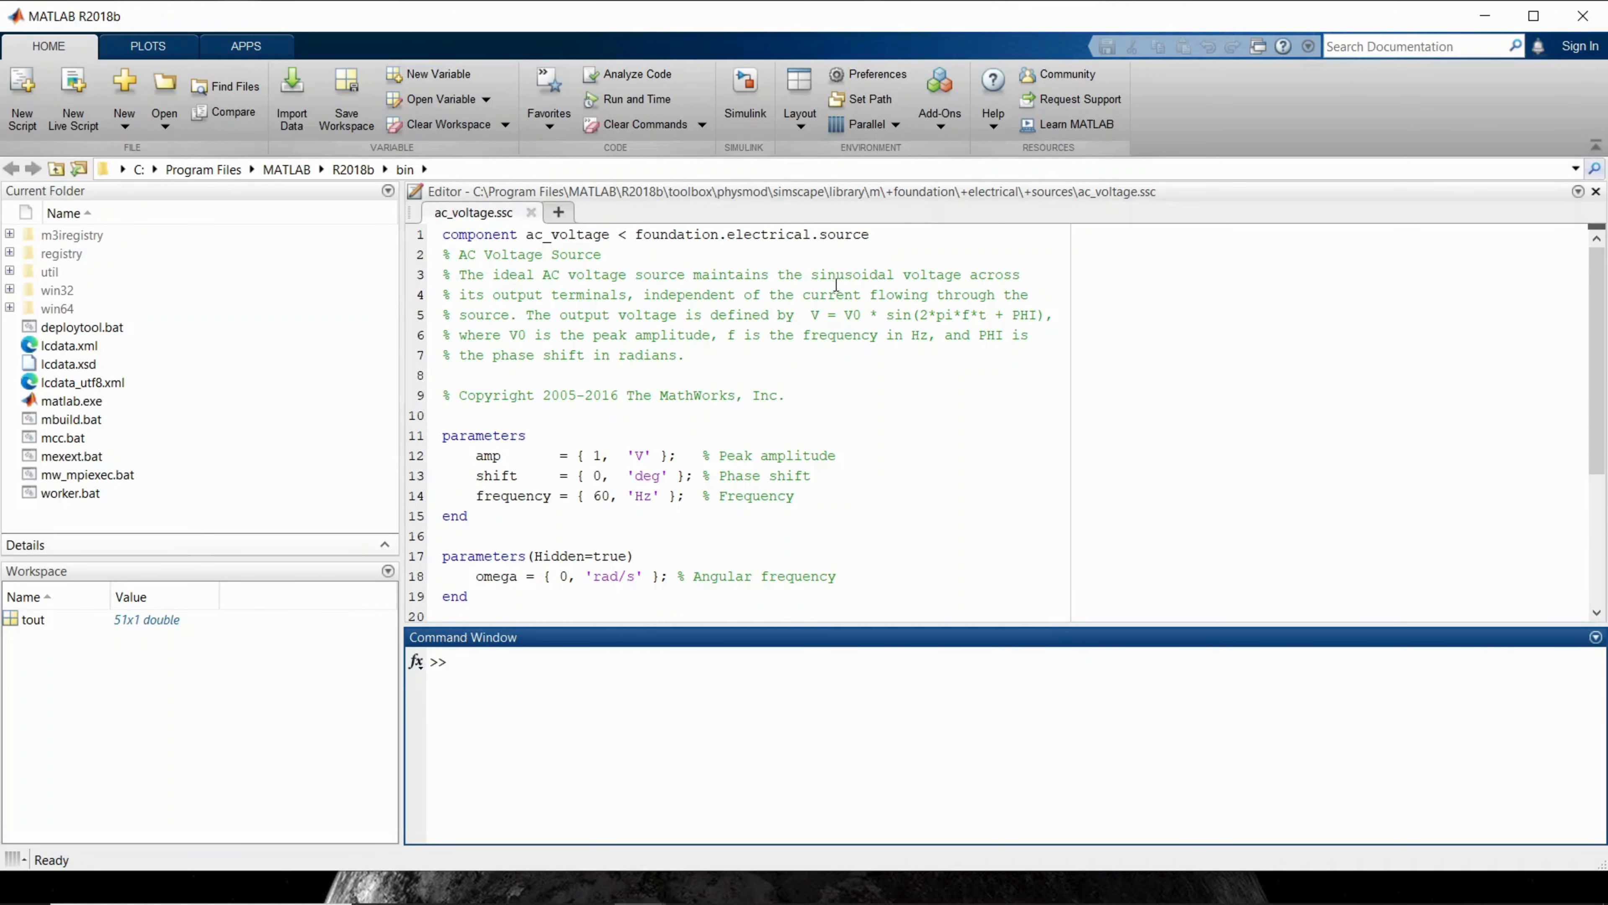
Create a blank Simulink model and arrange its window over the desktop at nearly full screen height
left_click(743, 120)
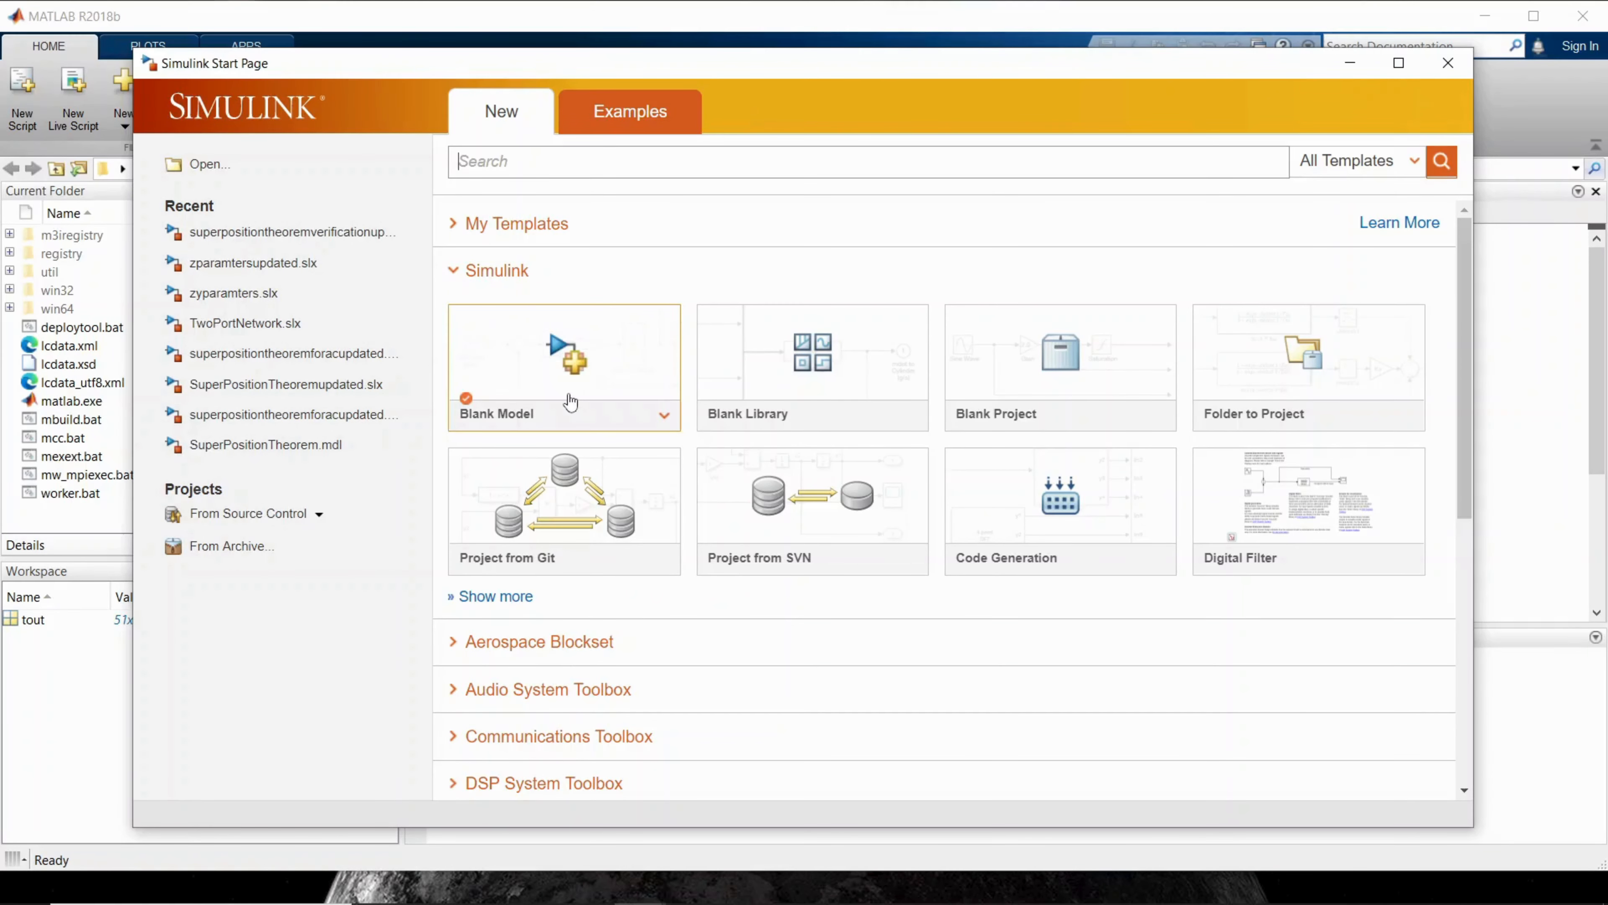
left_click(521, 397)
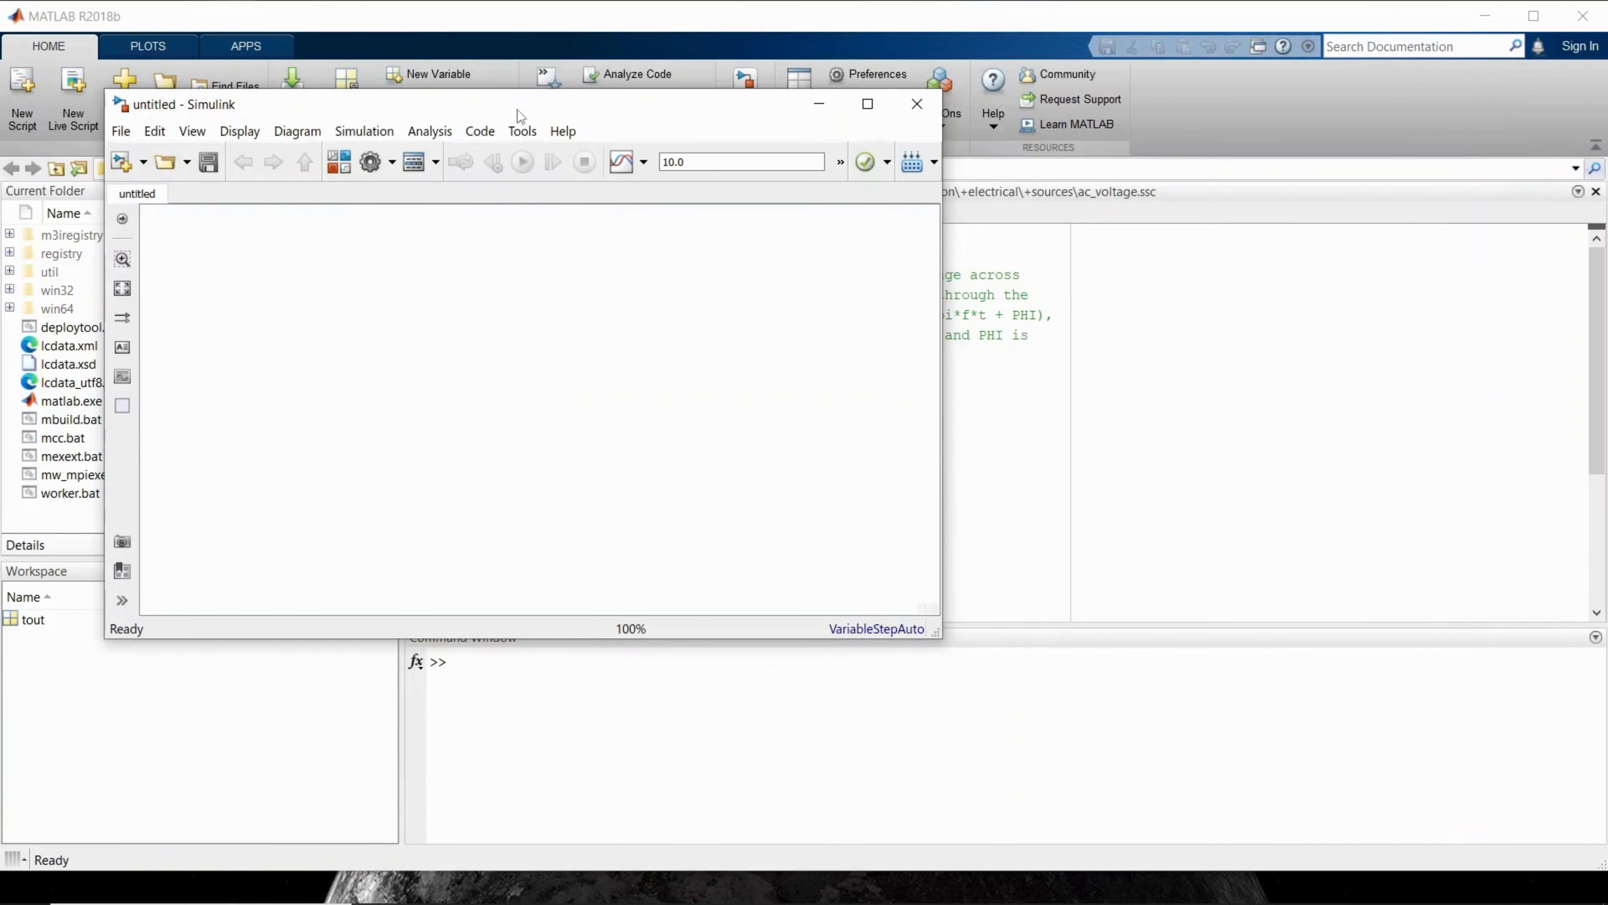
left_click_drag(518, 110, 1205, 67)
left_click(1489, 17)
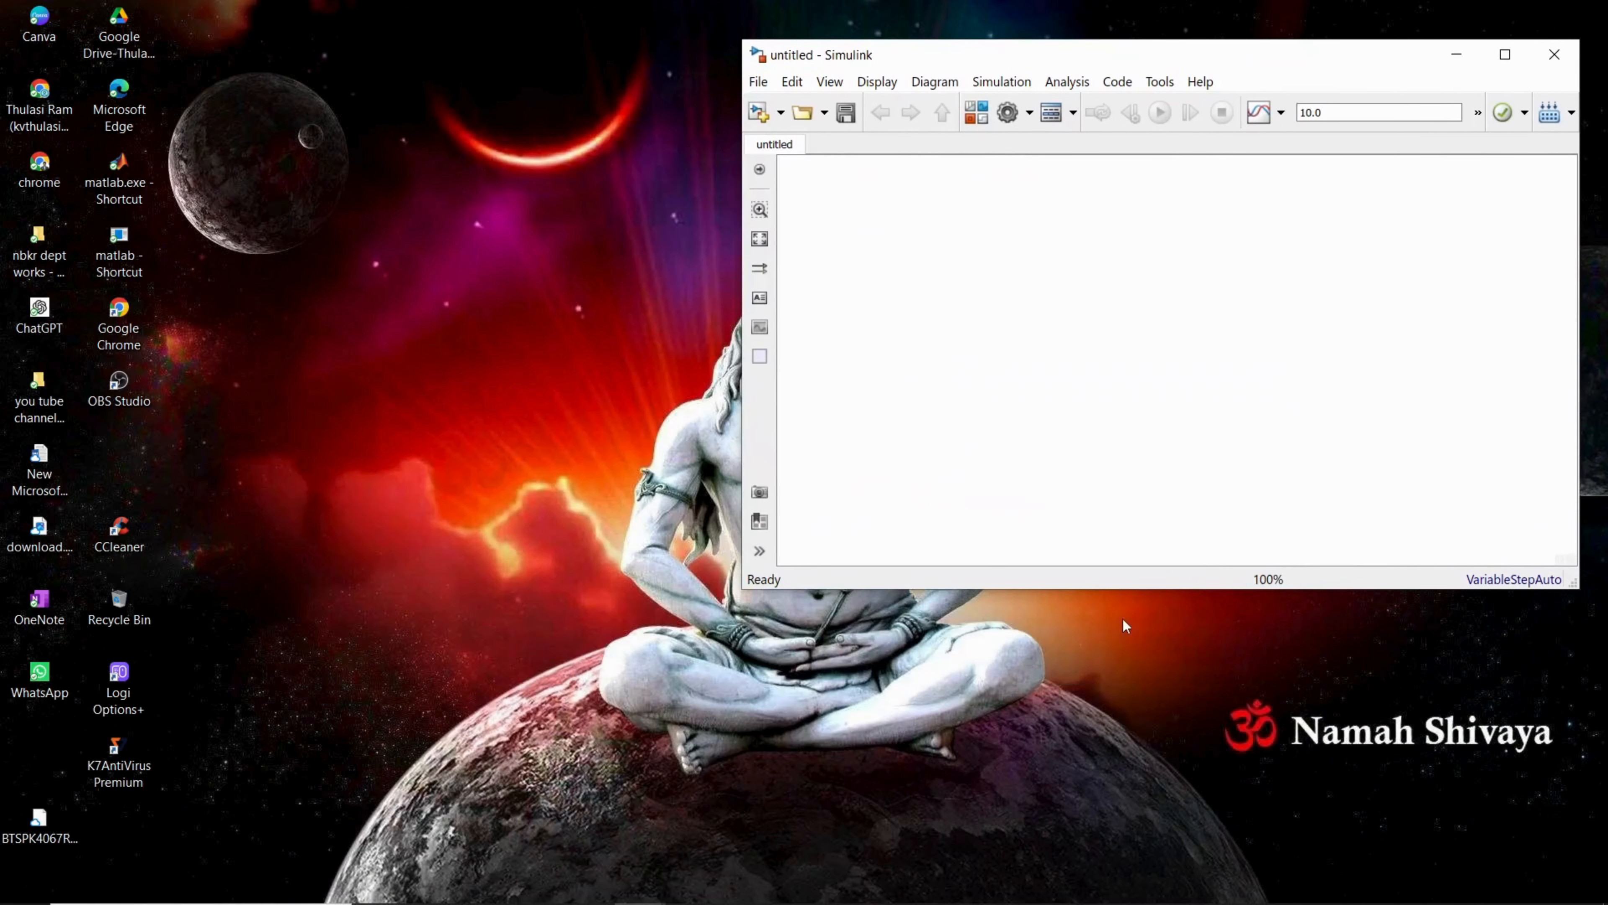
left_click_drag(1125, 589, 1121, 877)
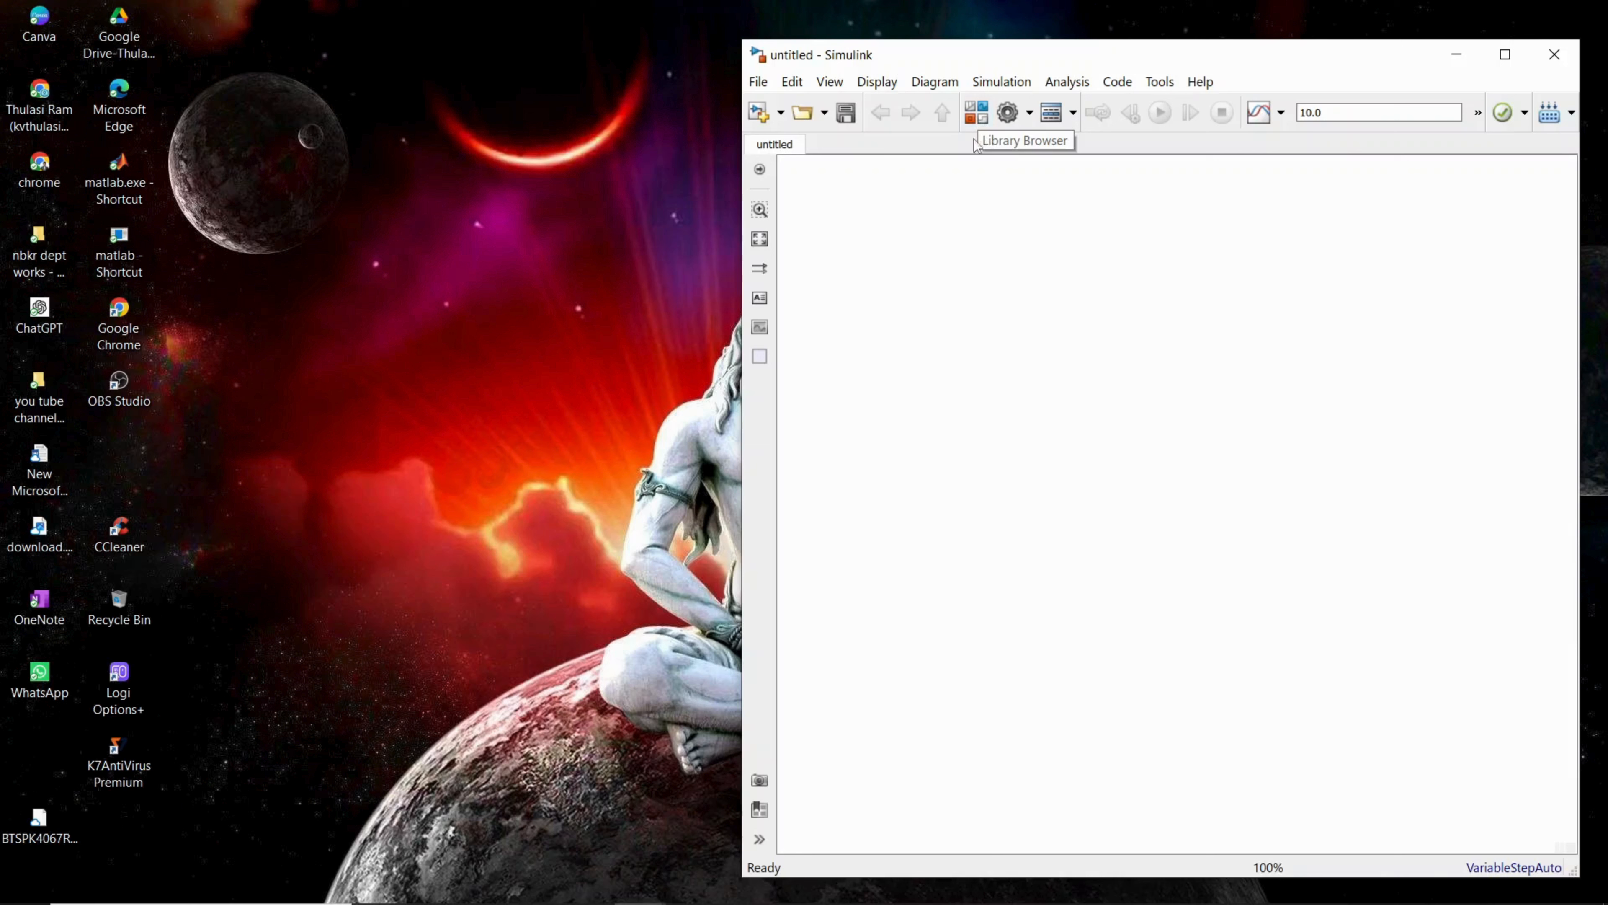
Open the Simulink Library Browser and move it aside to expose part of the blank model's canvas
left_click(978, 114)
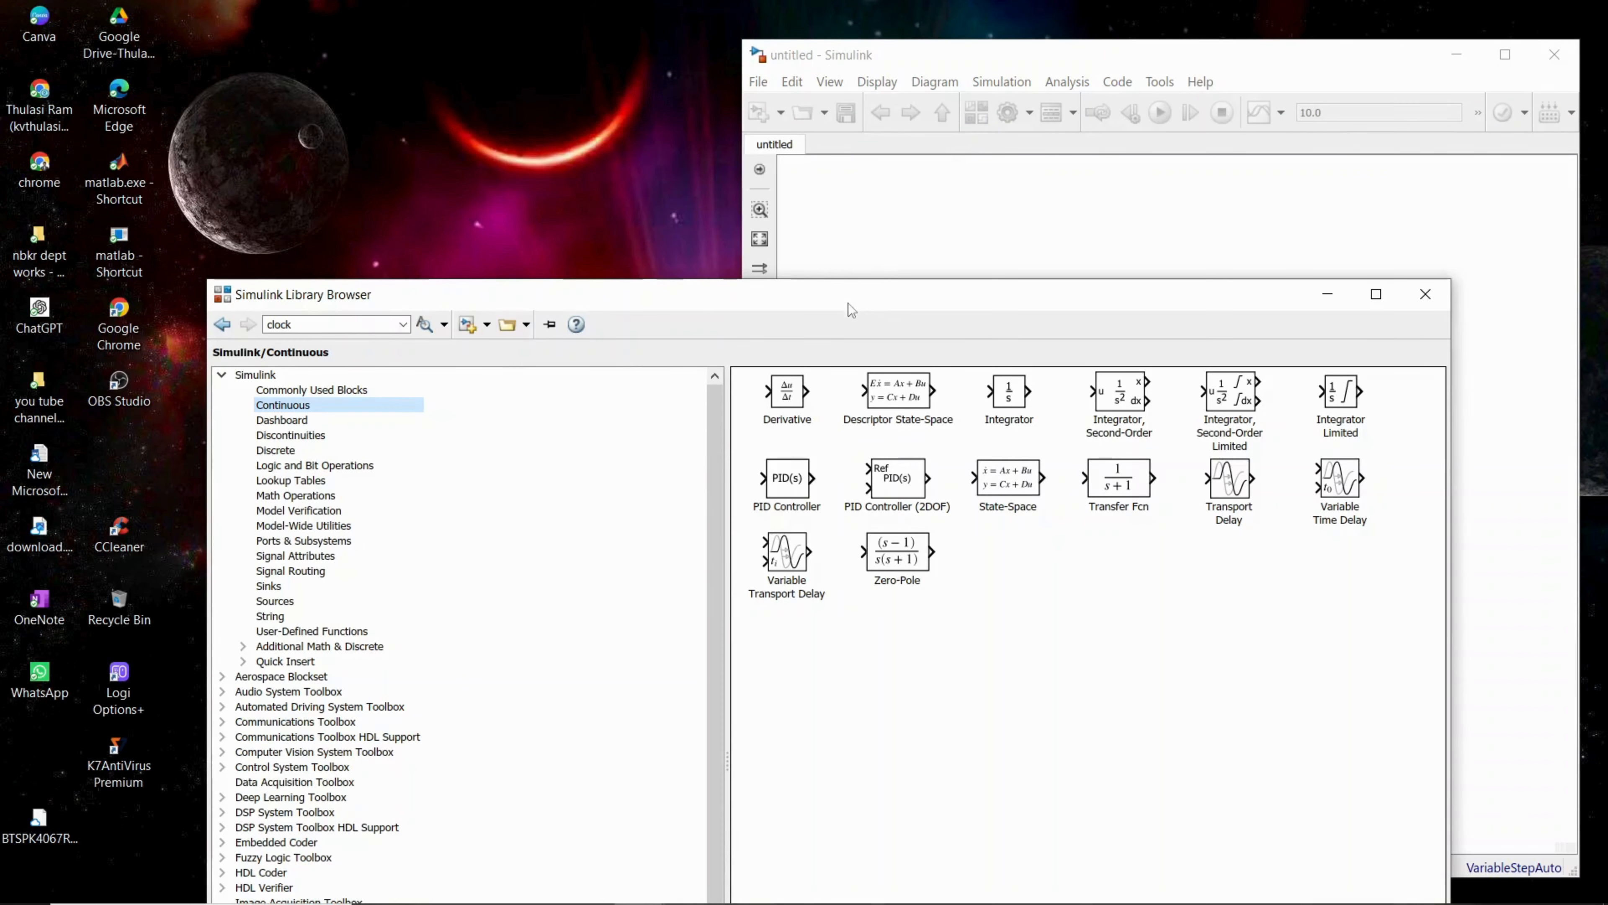
left_click_drag(848, 304, 637, 60)
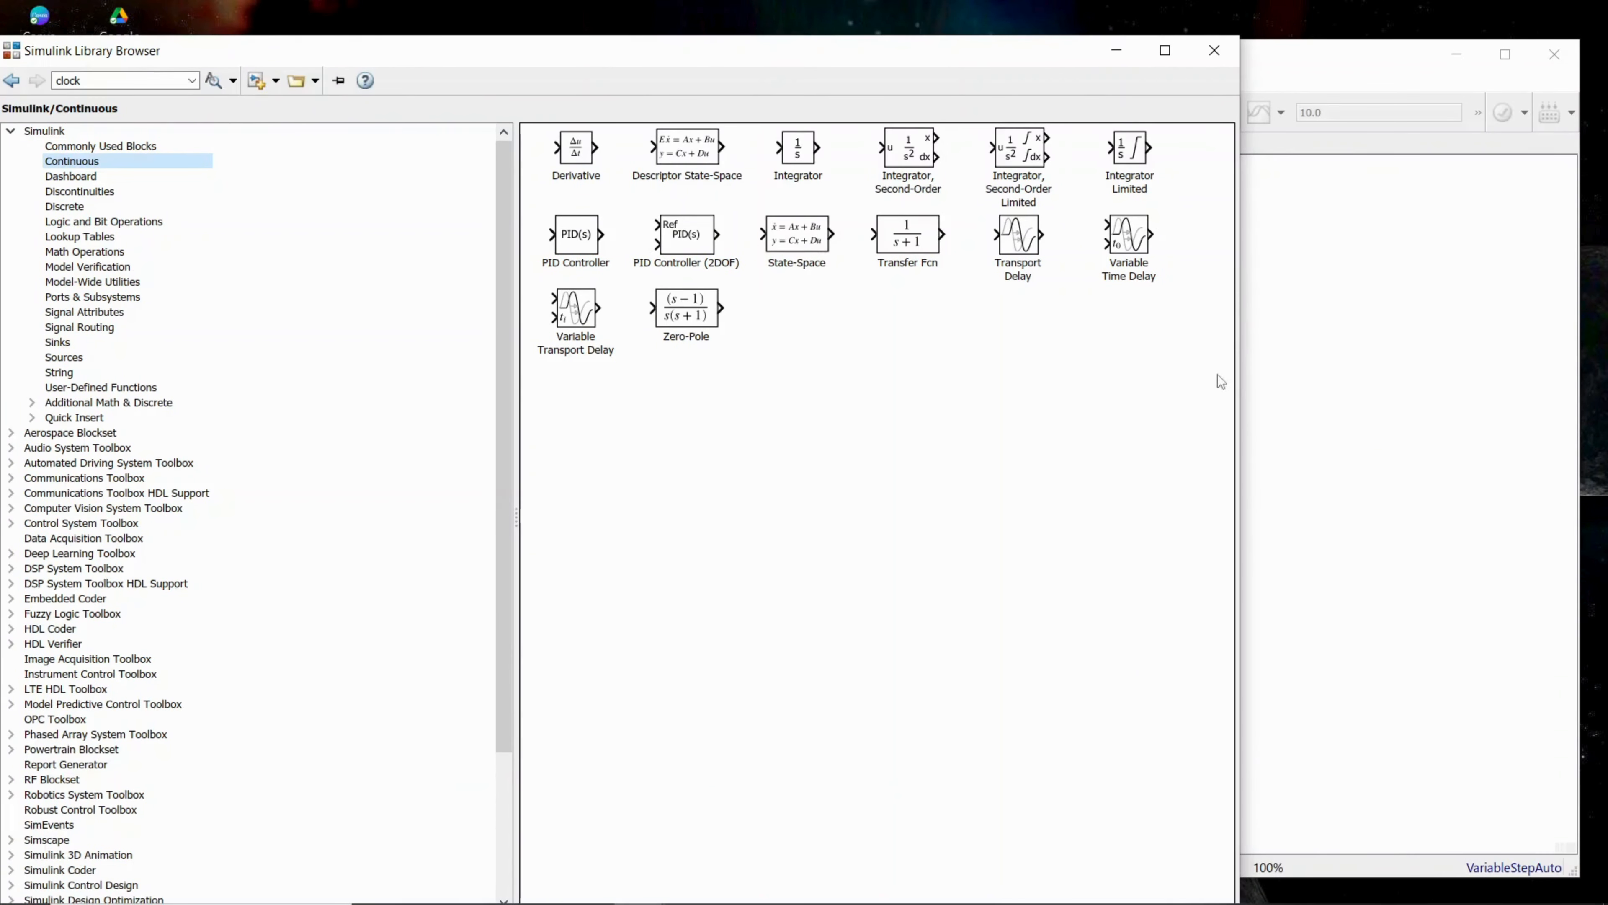
Narrow the Simulink Library Browser and position it beside the blank model, with the model window in front
left_click_drag(1234, 376, 844, 427)
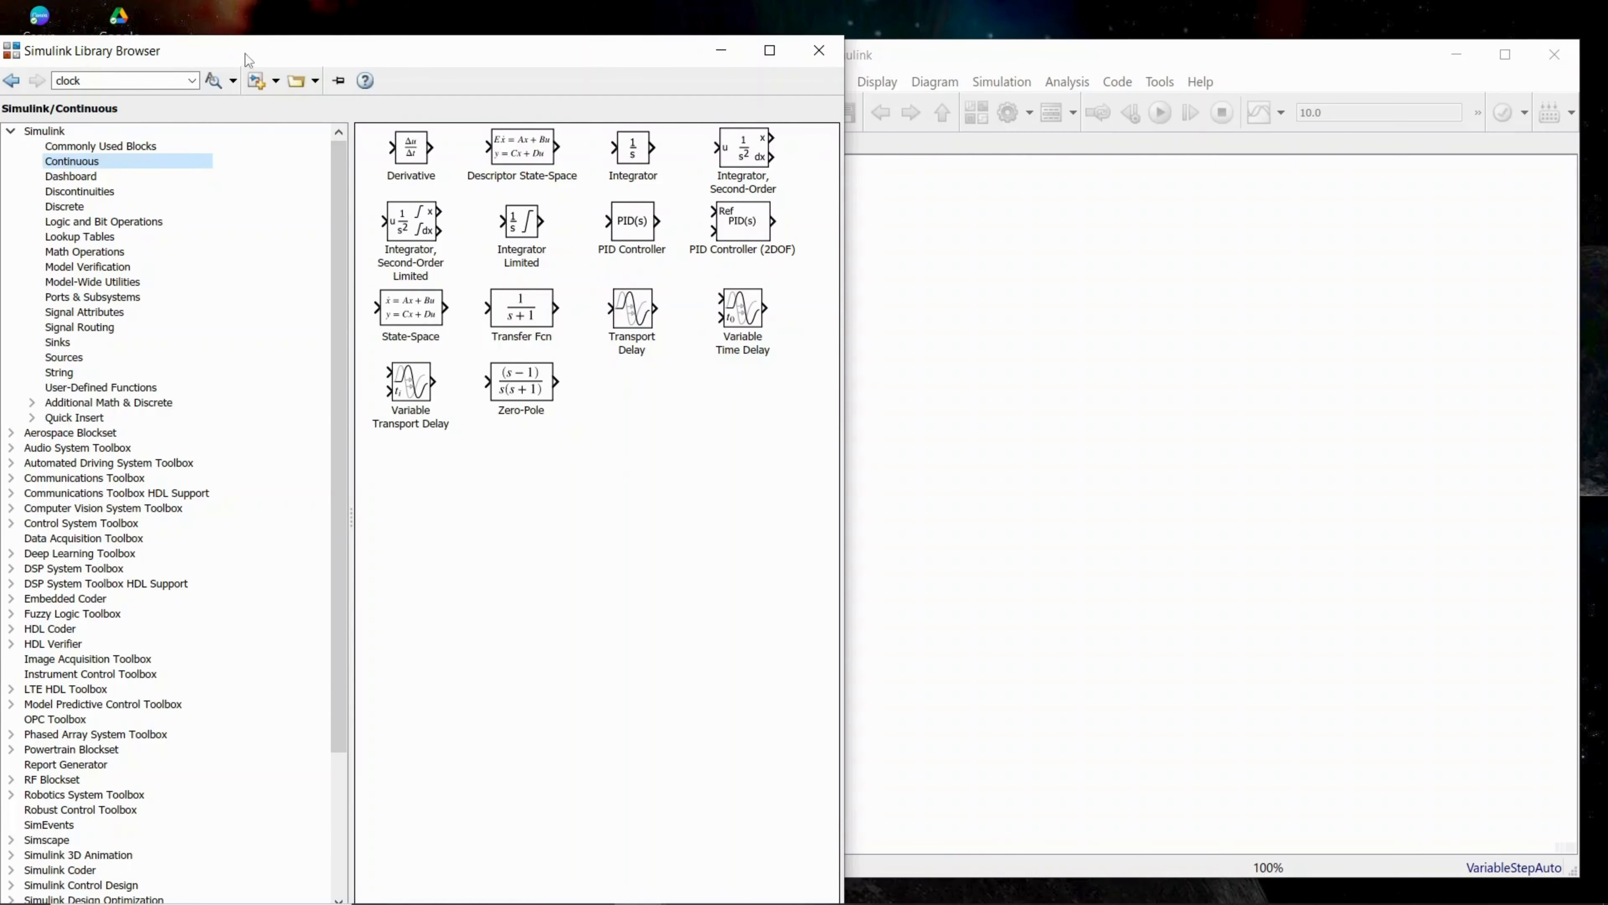
left_click_drag(331, 60, 402, 27)
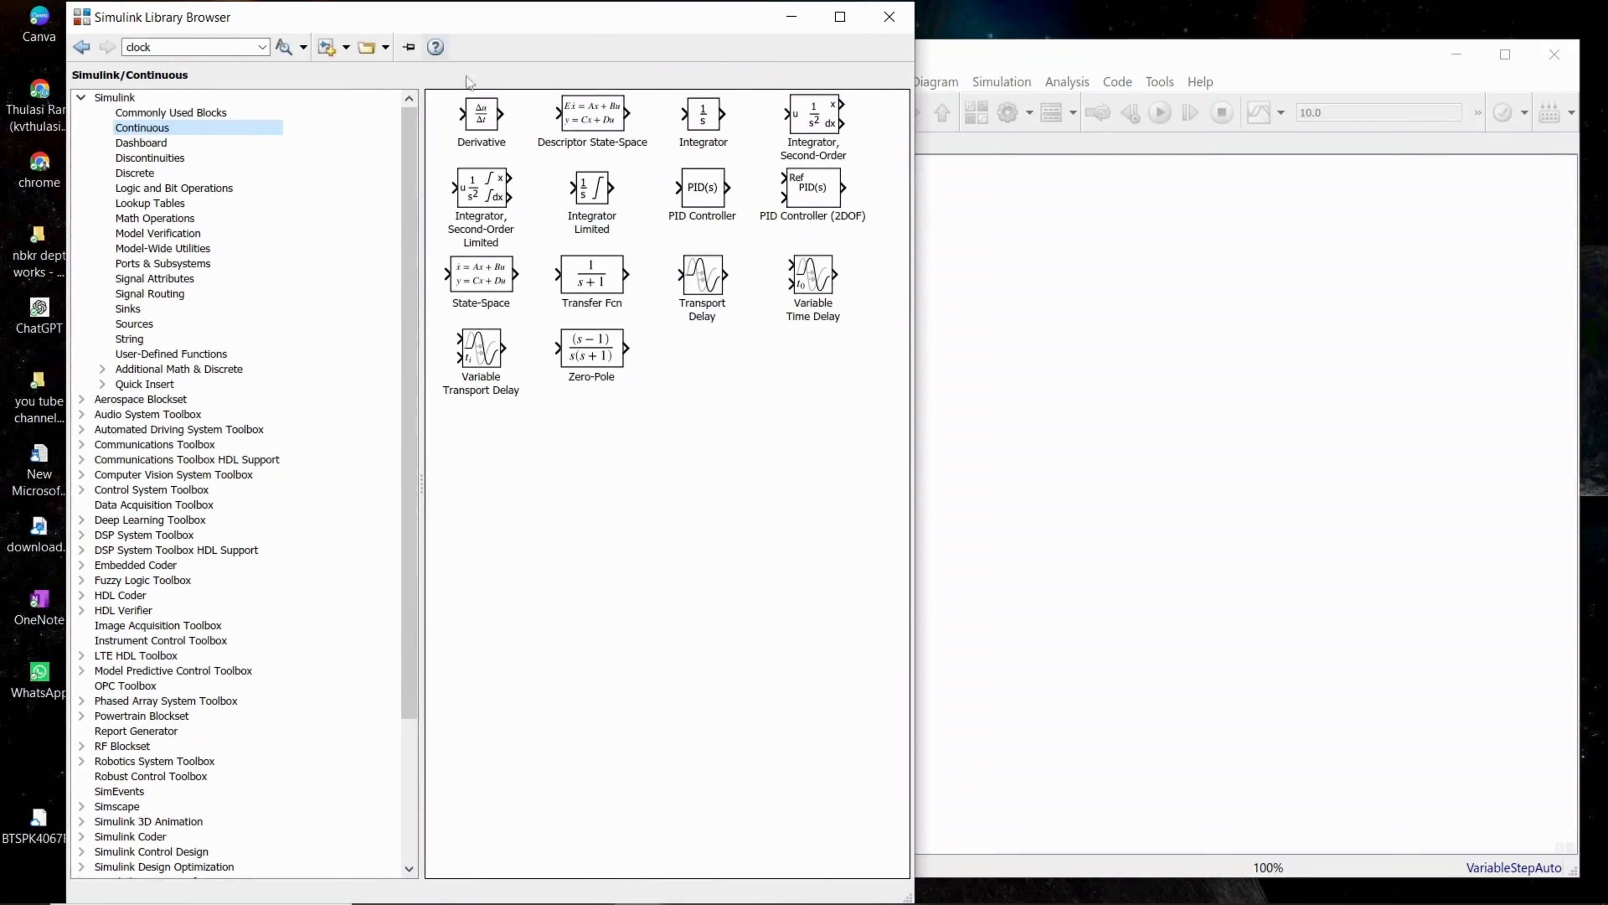
left_click(1017, 68)
Examine the finished superposition theorem model as a reference for the required blocks, and minimize its window
mouse_move(735, 887)
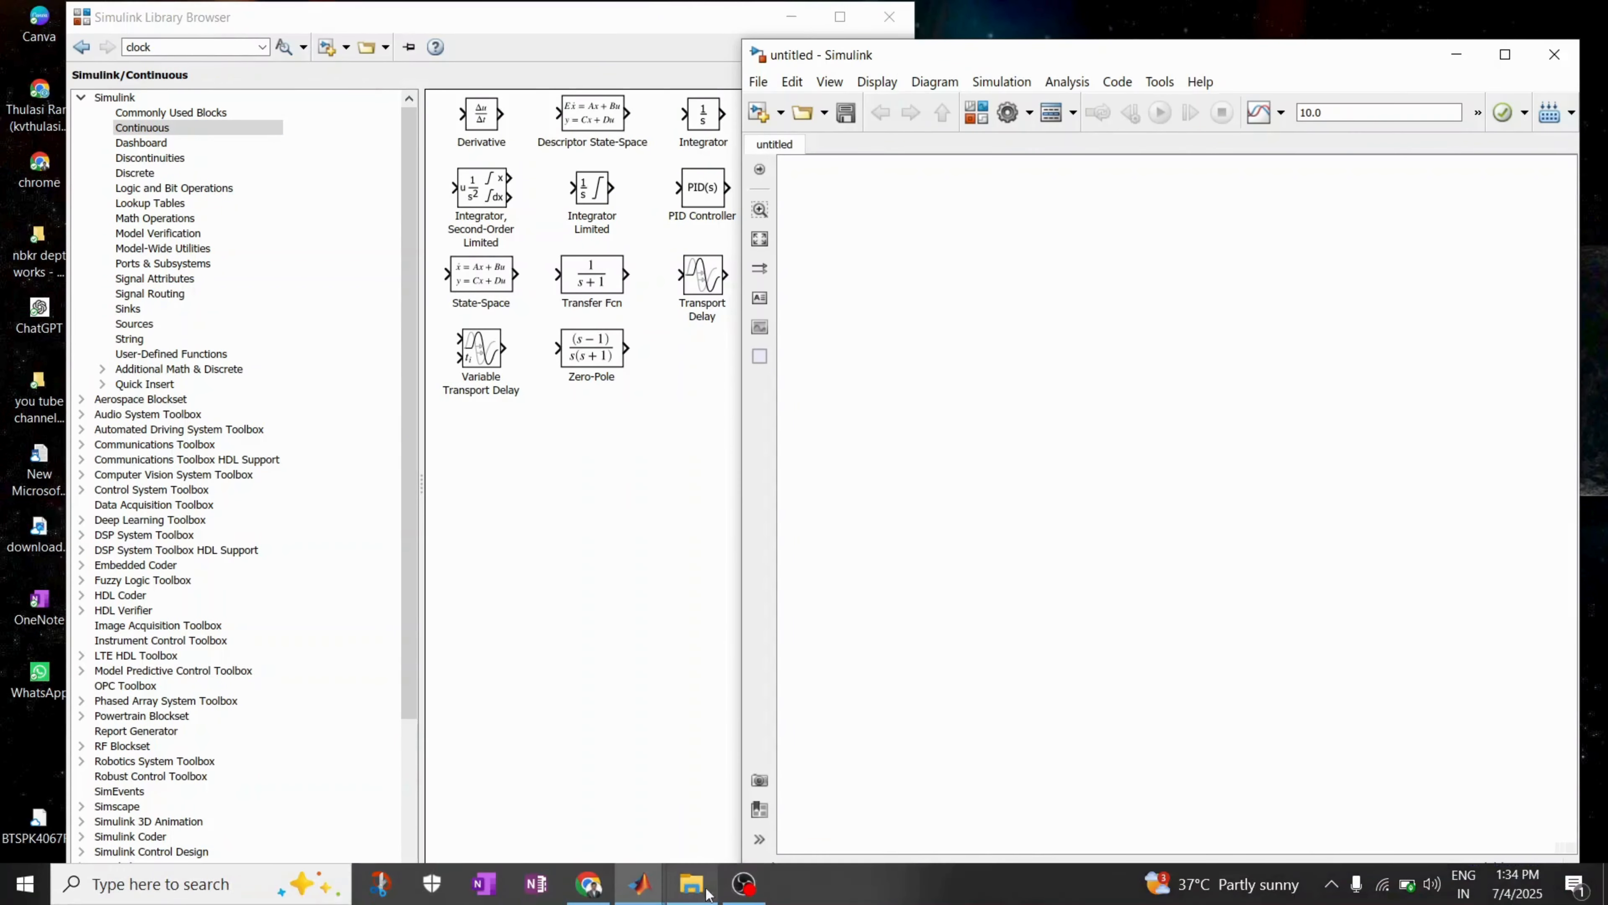
left_click(640, 884)
mouse_move(862, 824)
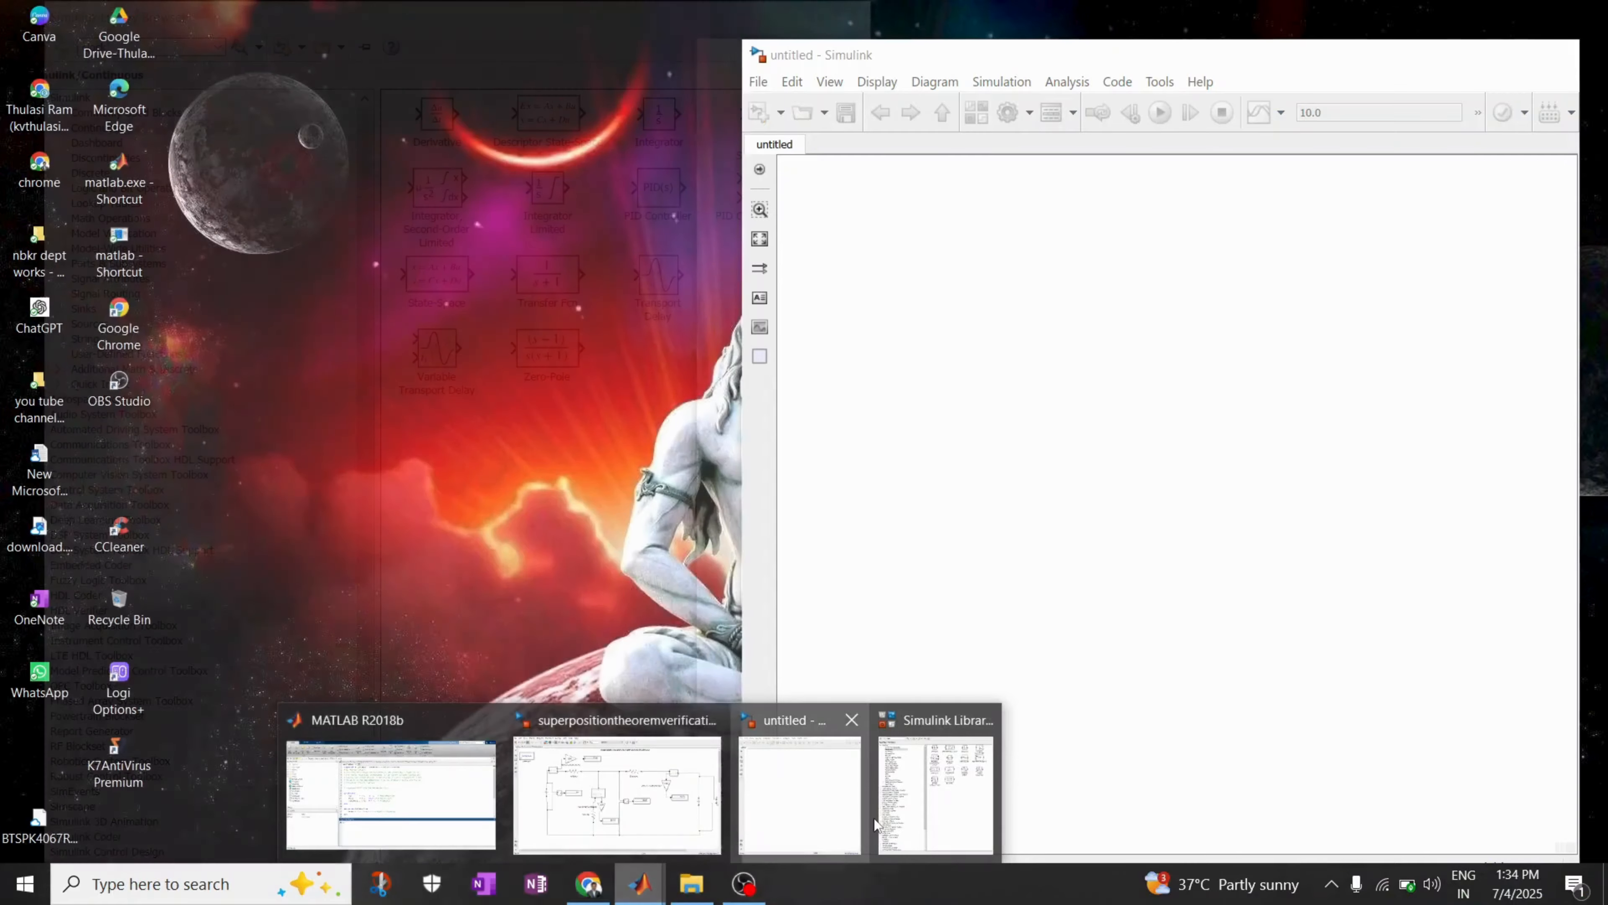
left_click(593, 819)
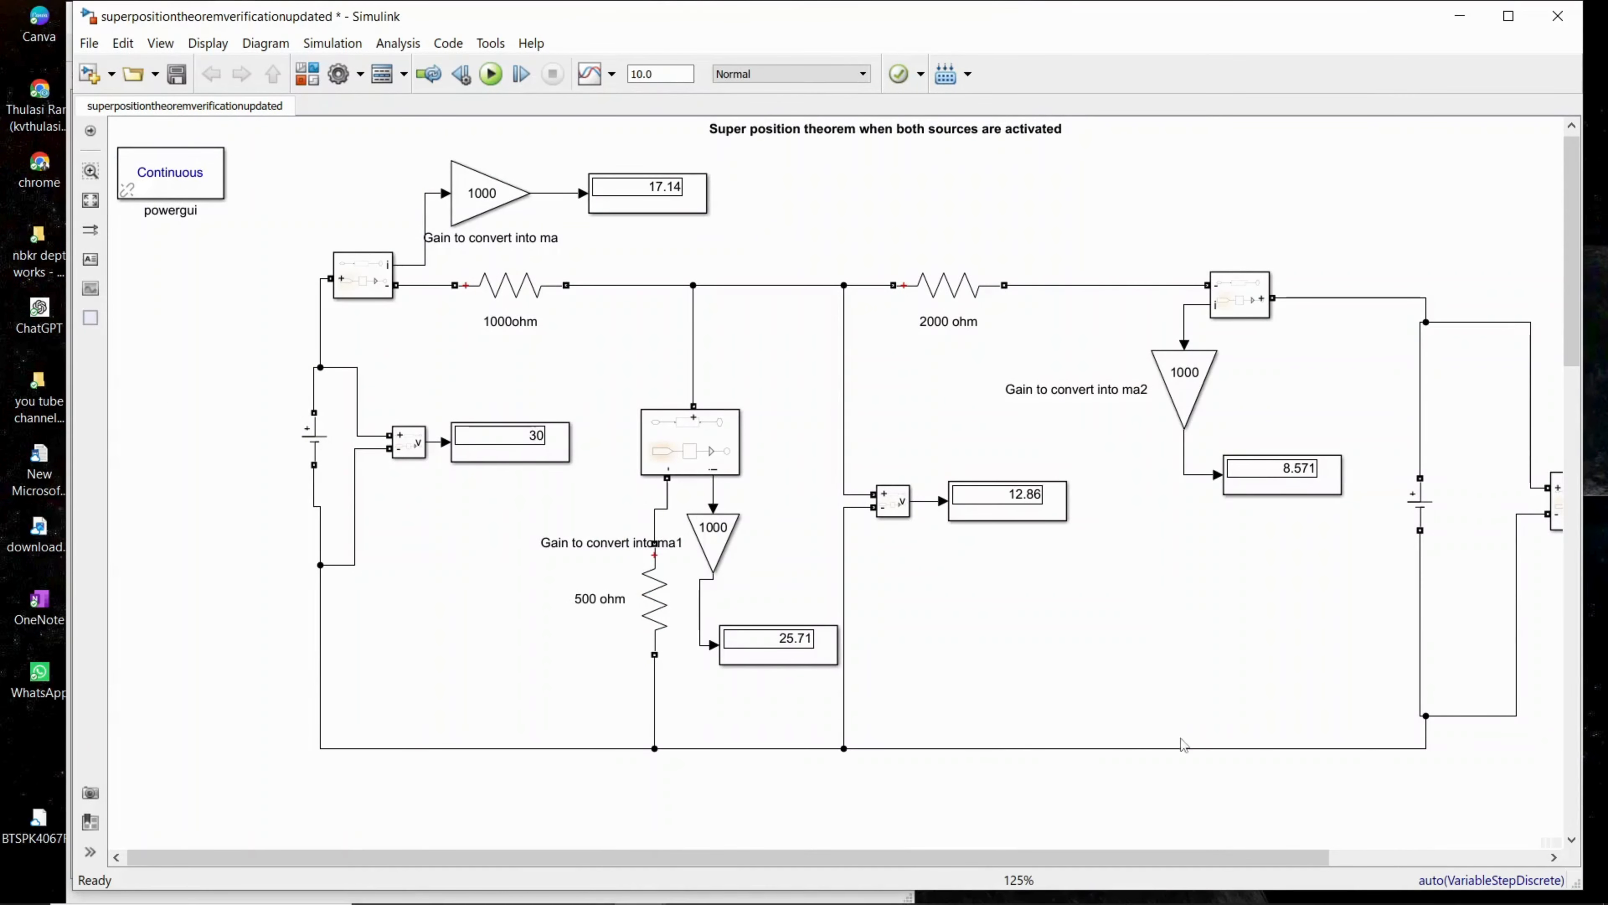
left_click_drag(1223, 859, 1267, 859)
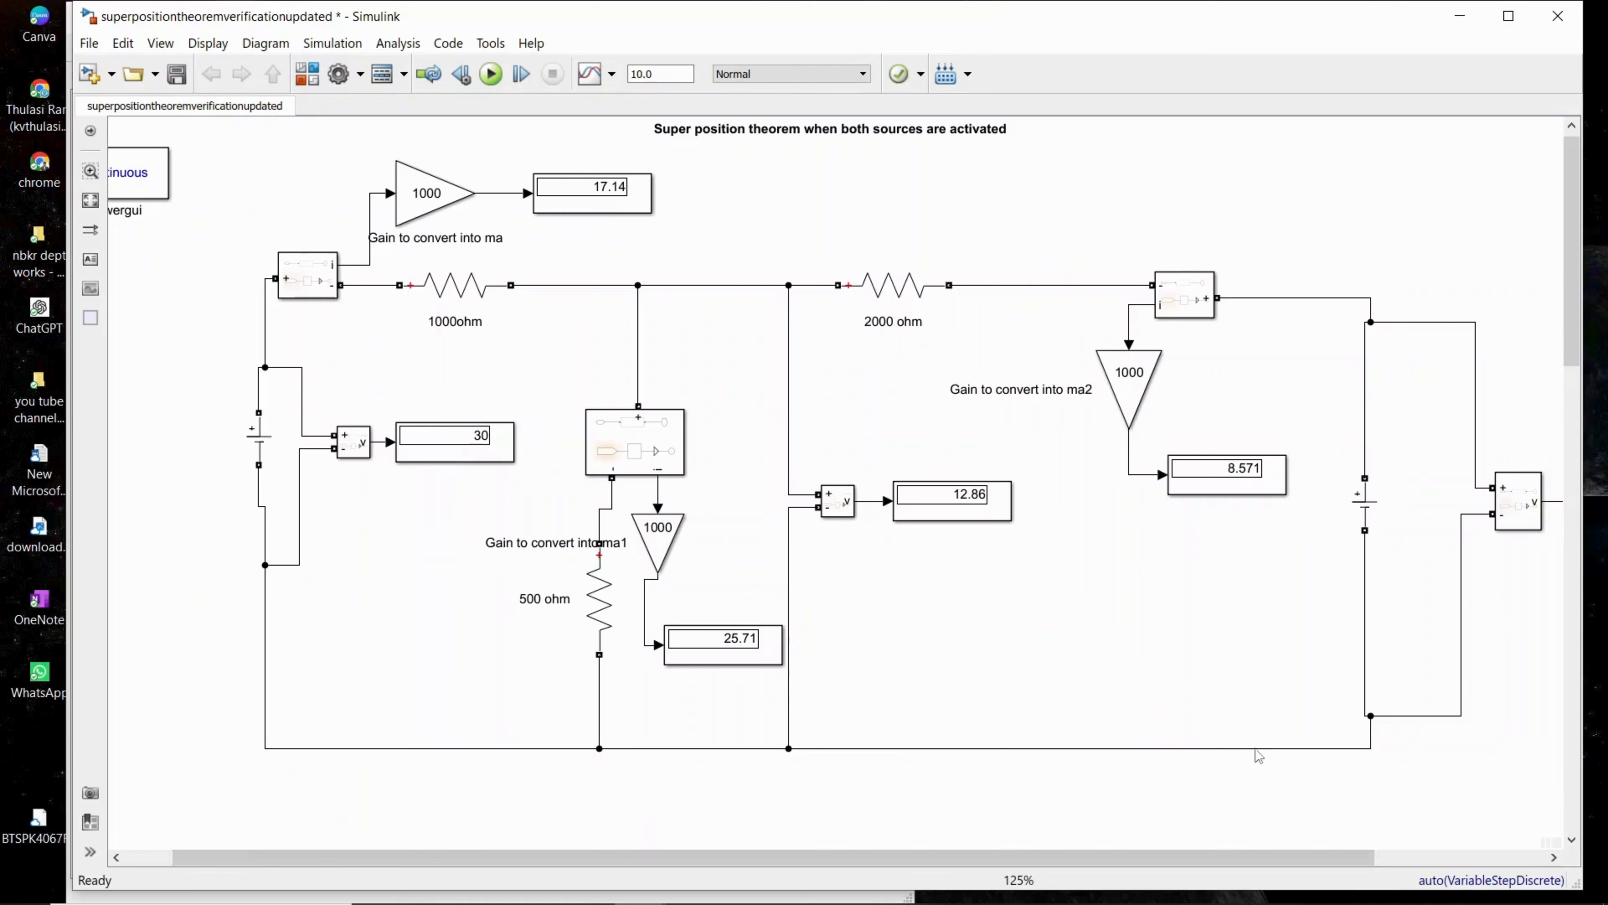
scroll(1256, 664, "down", 1)
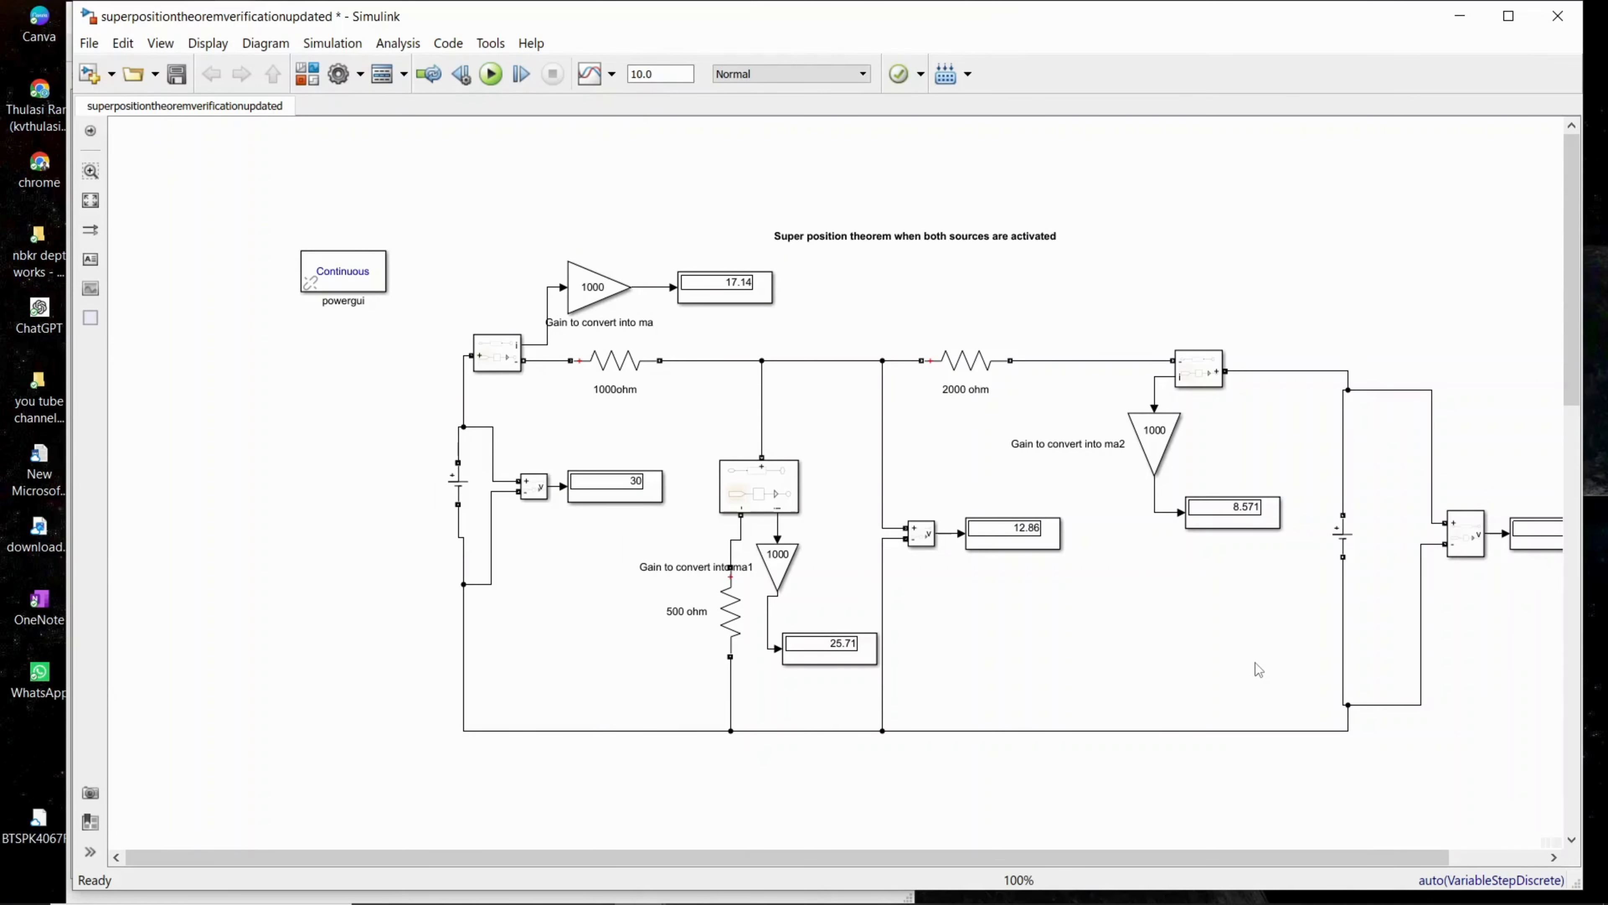
scroll(1255, 663, "up", 1)
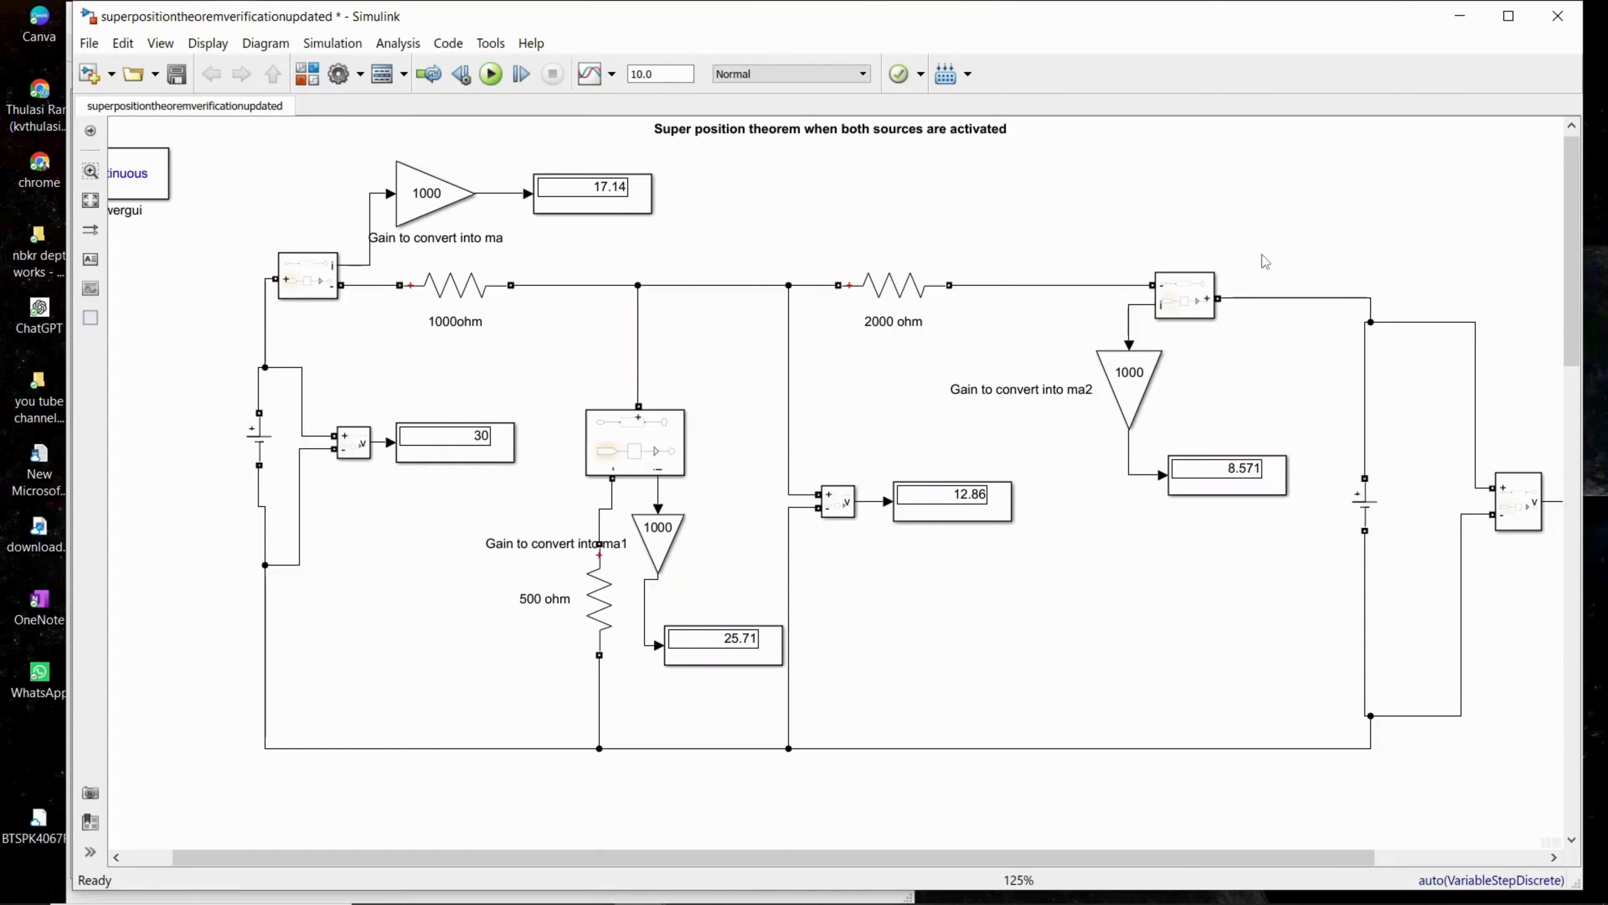
left_click(1450, 28)
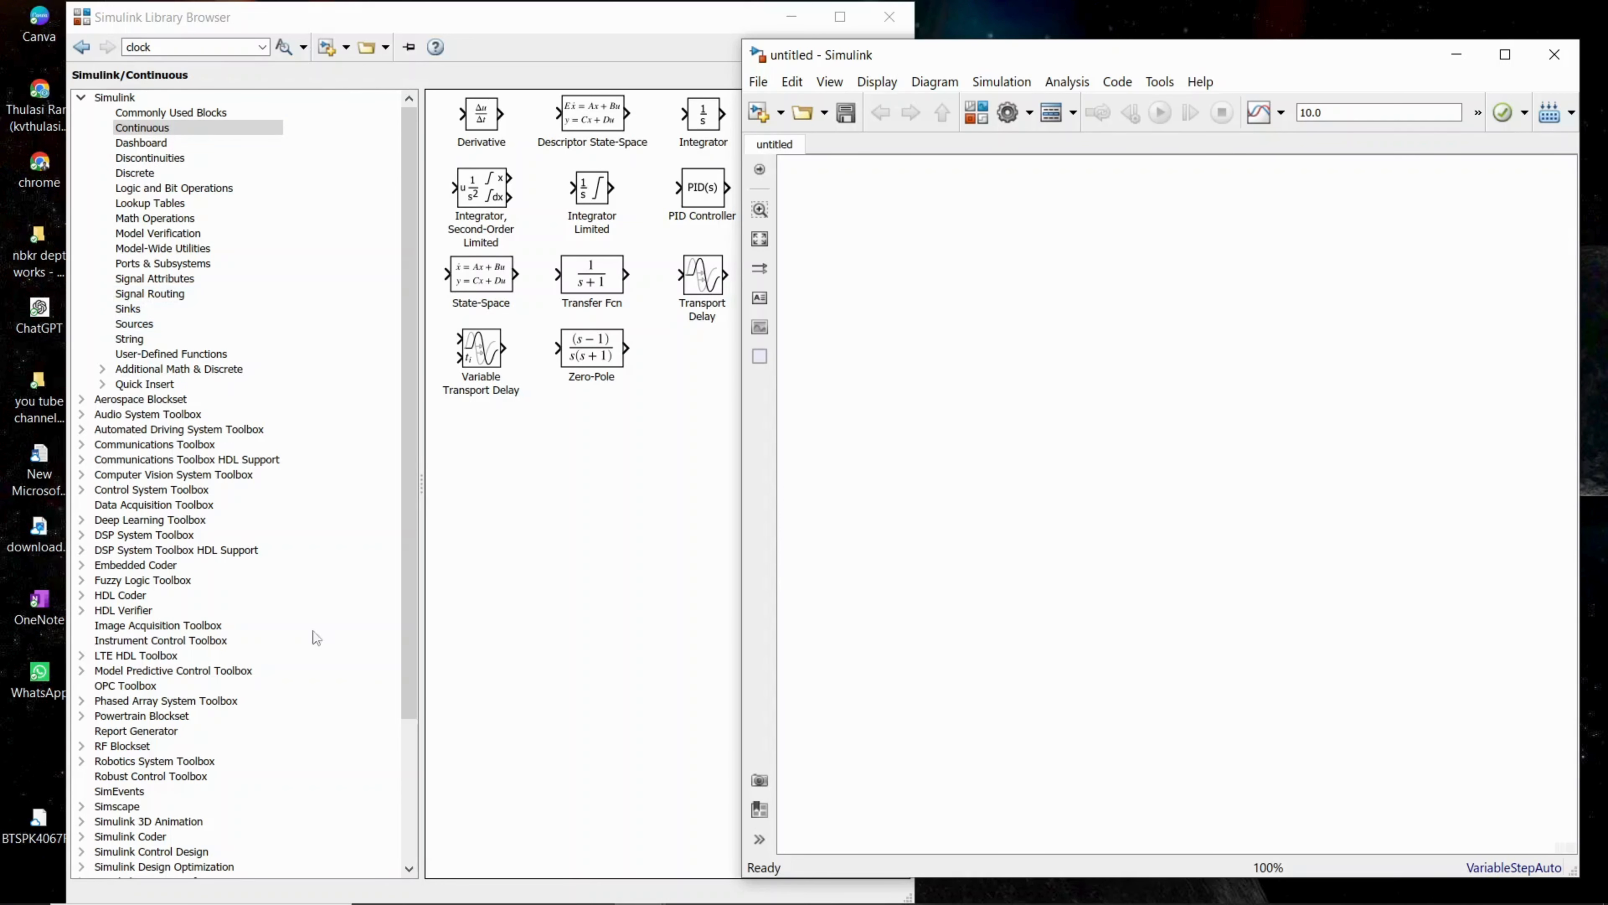
Add a powergui block from Simscape's Specialized Power Systems Fundamental Blocks library near the top of the blank model
left_click_drag(409, 701, 405, 856)
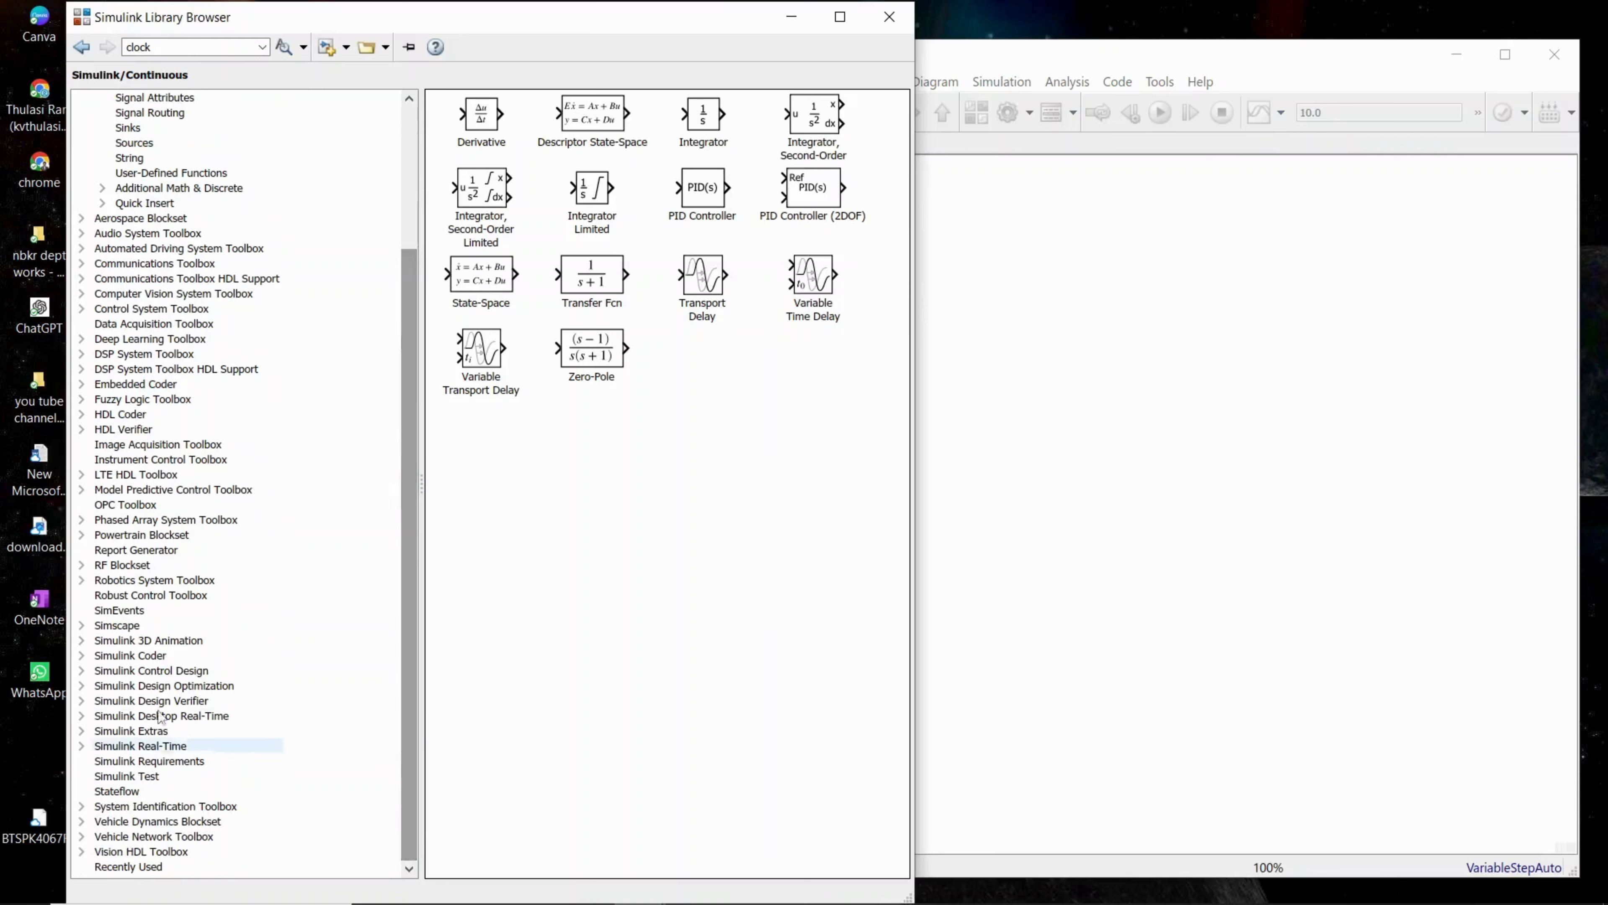
left_click(81, 626)
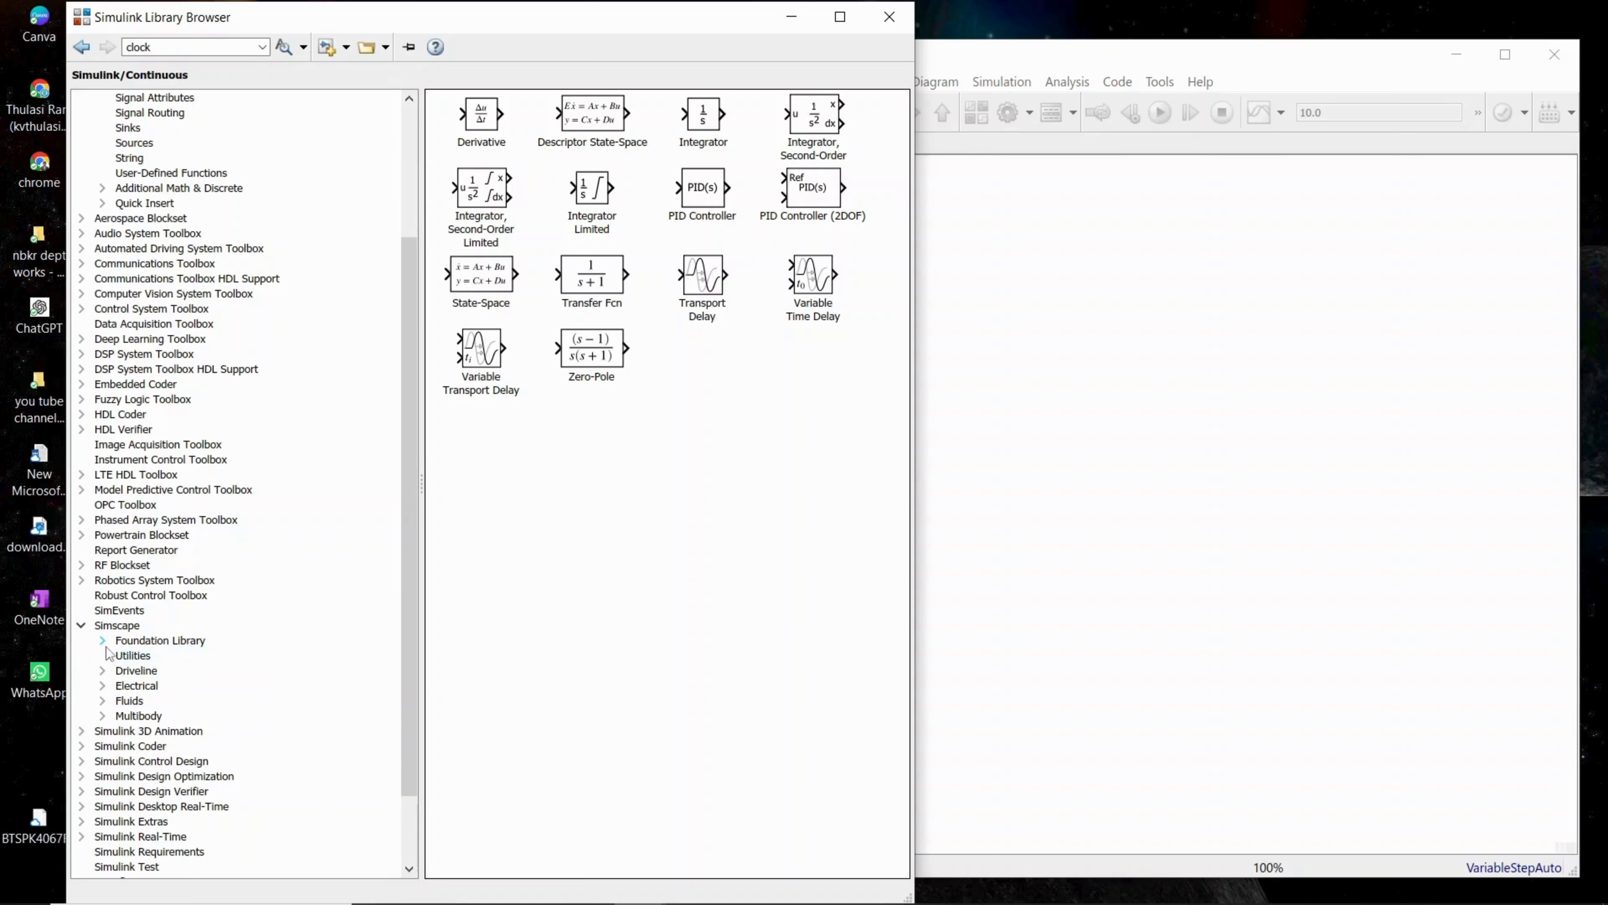
left_click(103, 686)
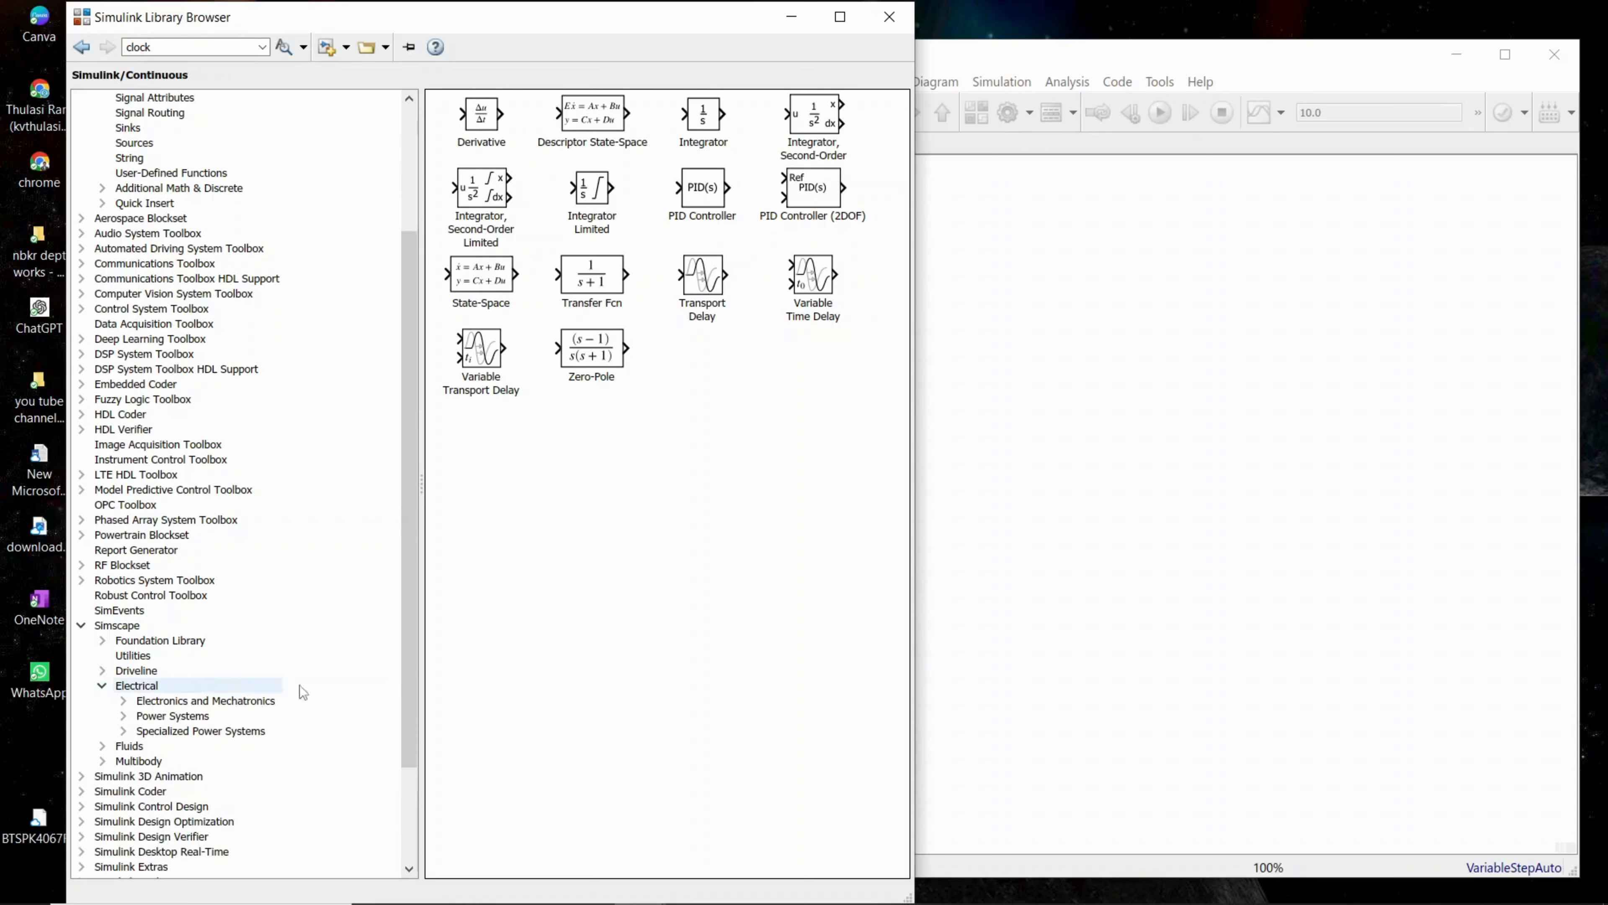
left_click_drag(401, 679, 406, 761)
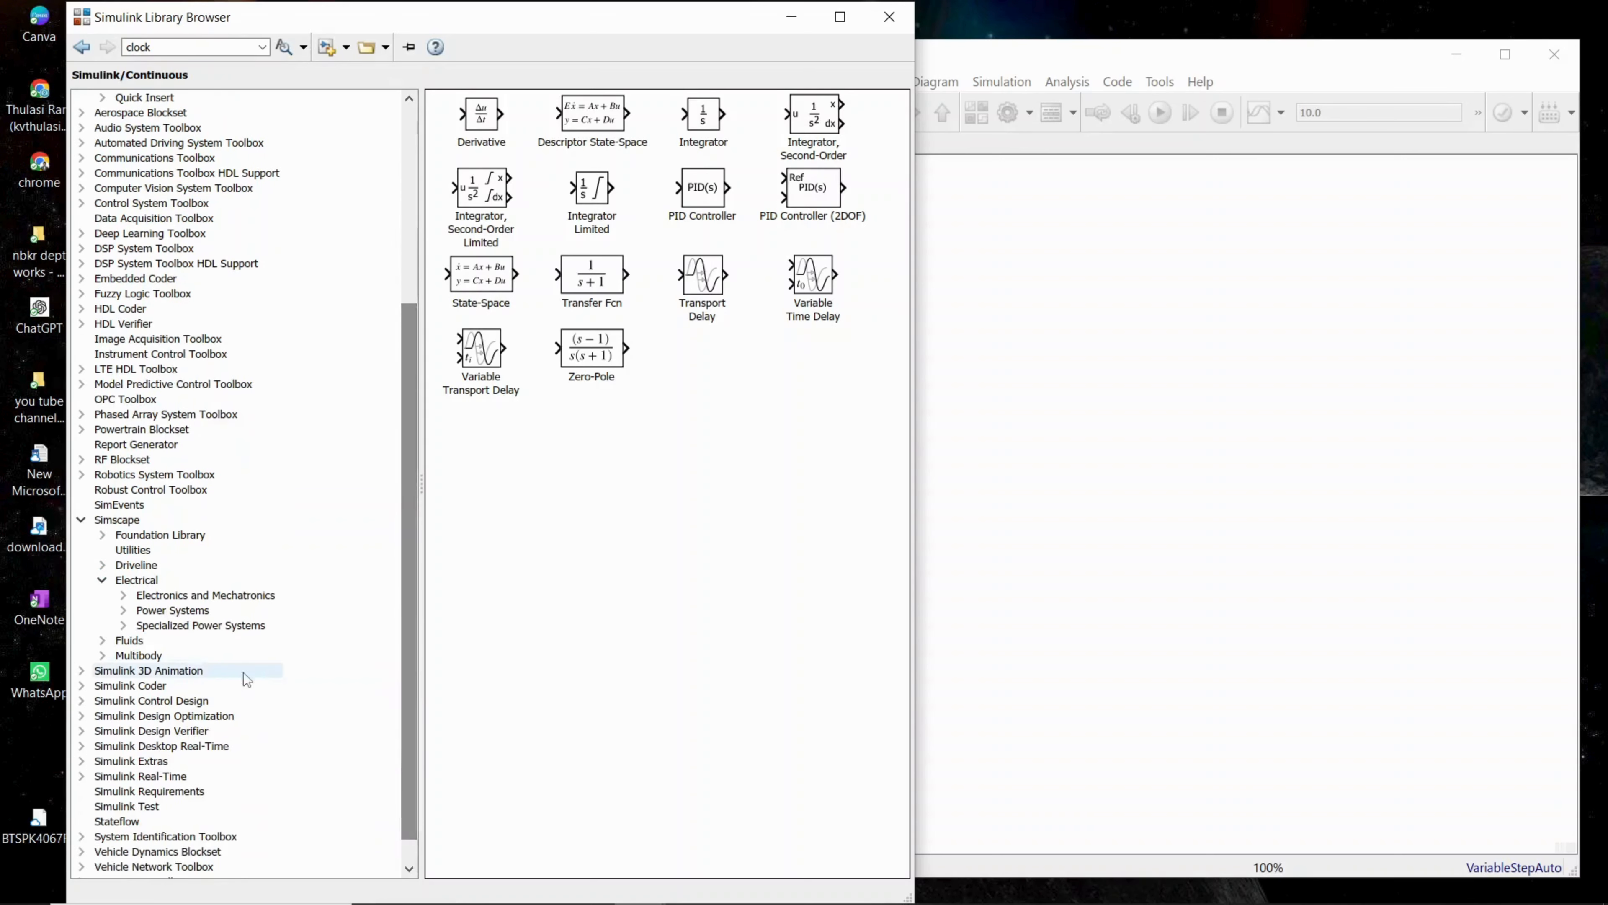
left_click(124, 625)
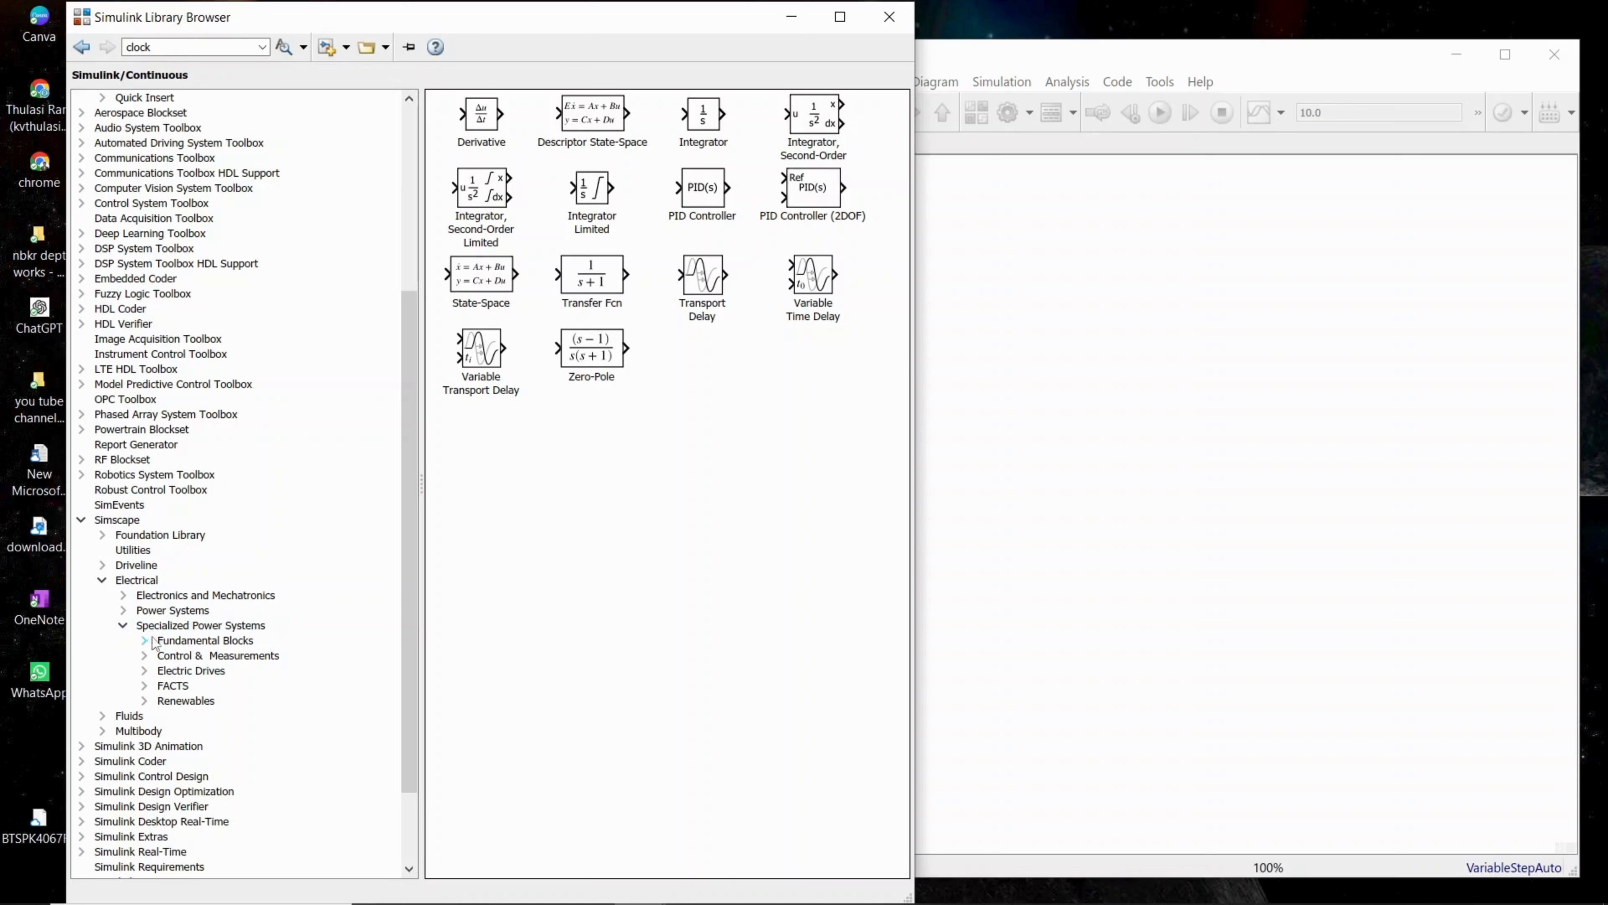
left_click(167, 642)
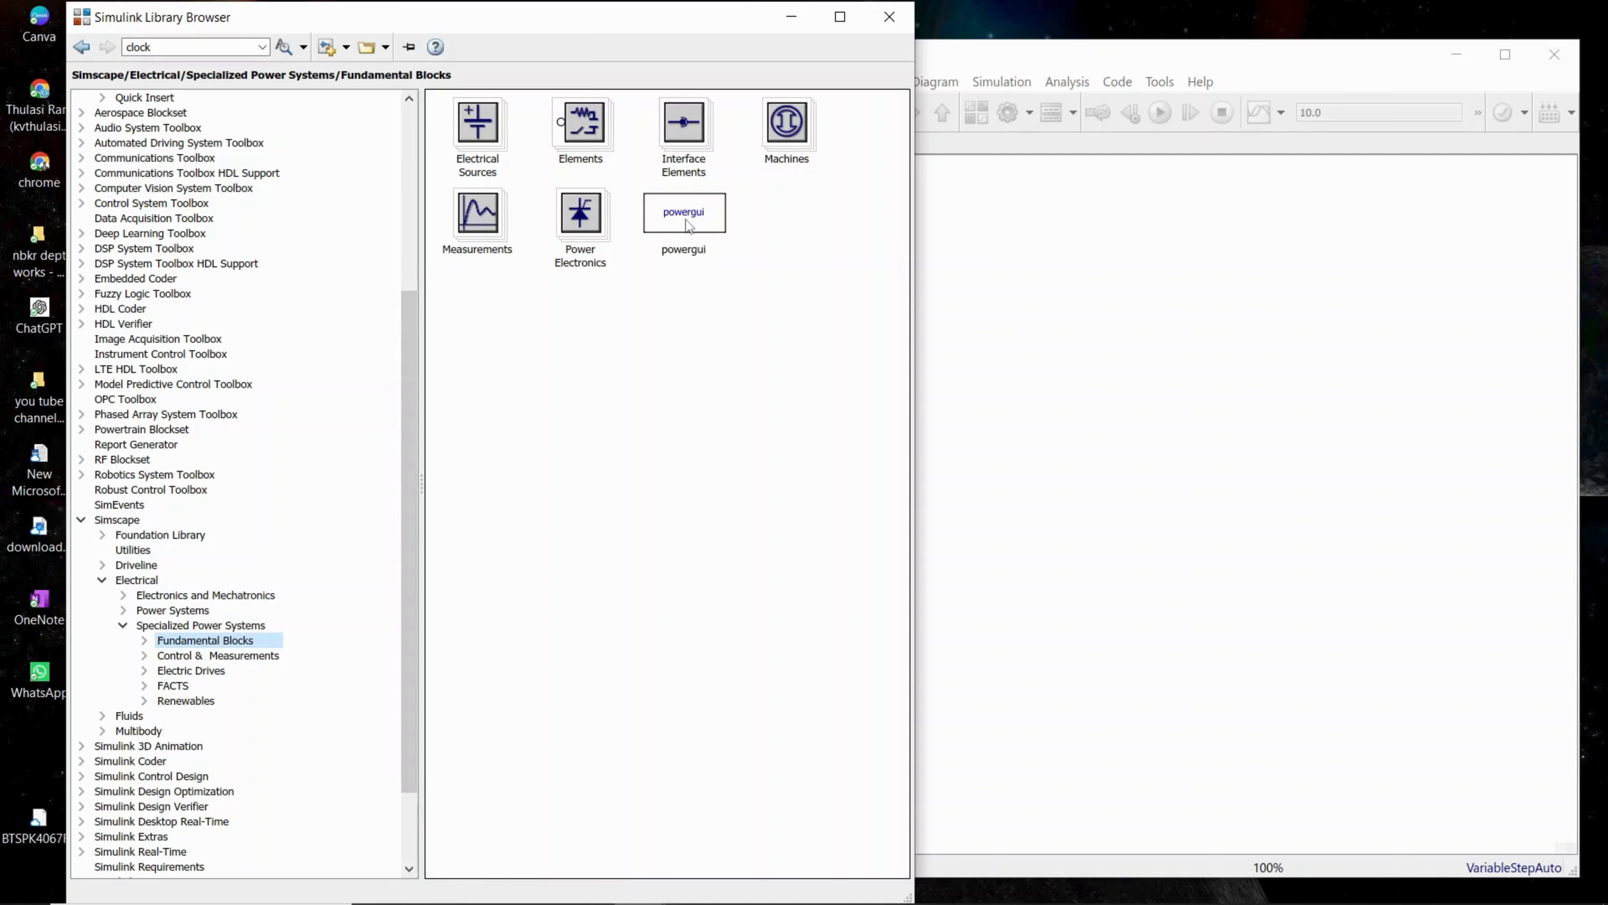
left_click_drag(688, 226, 976, 221)
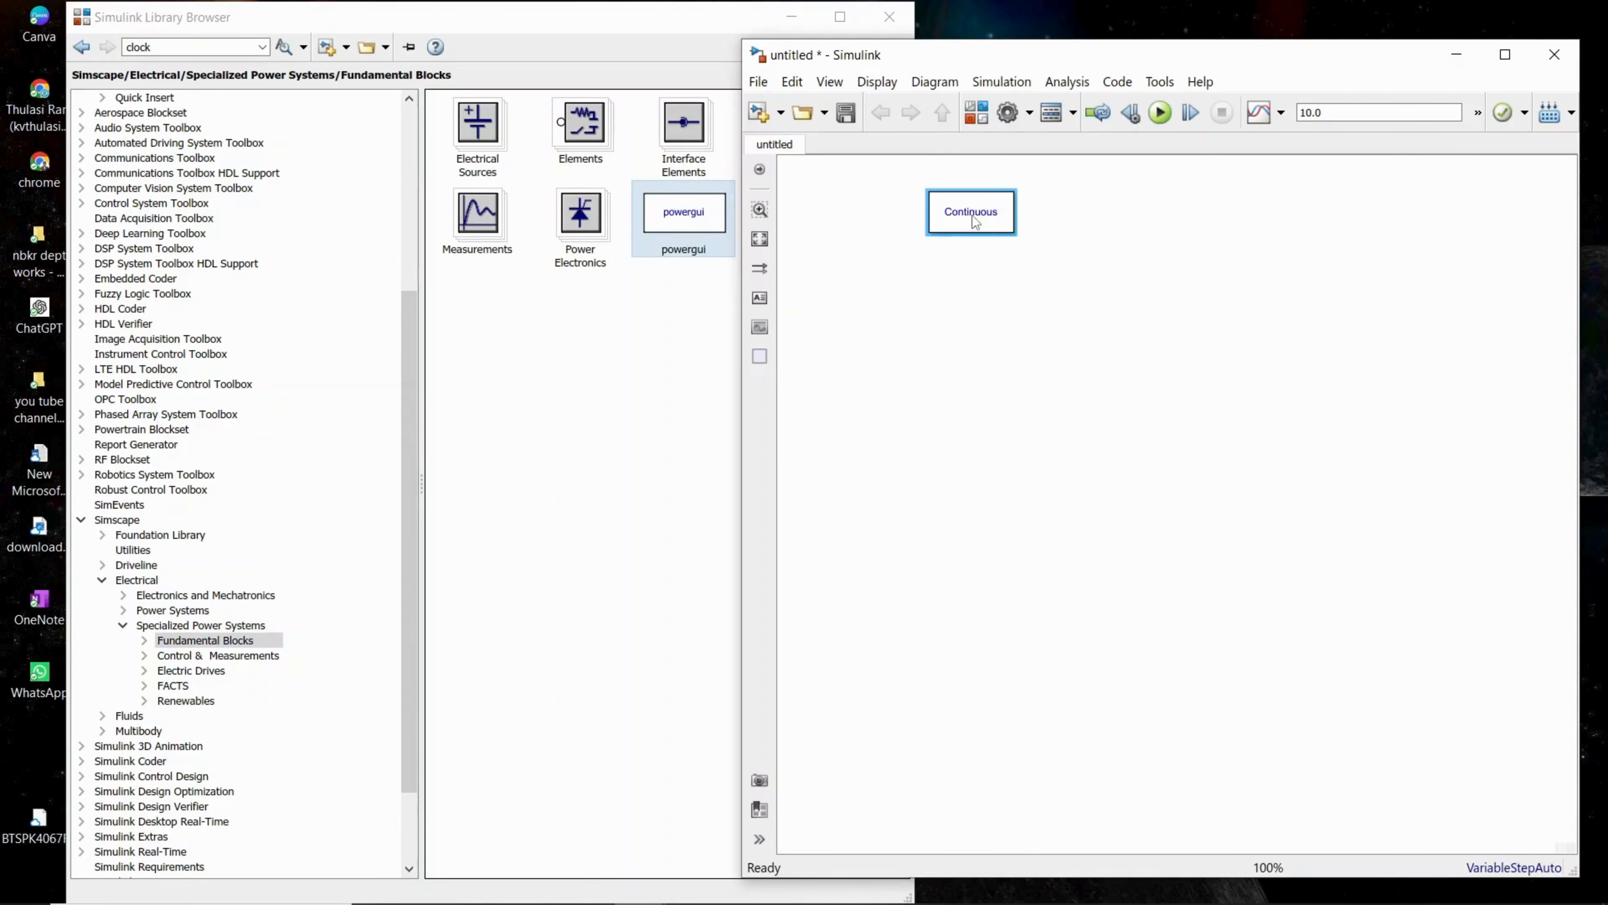
Add a DC Voltage Source from the Electrical Sources library below powergui, leaving its amplitude entry blank
left_click(561, 324)
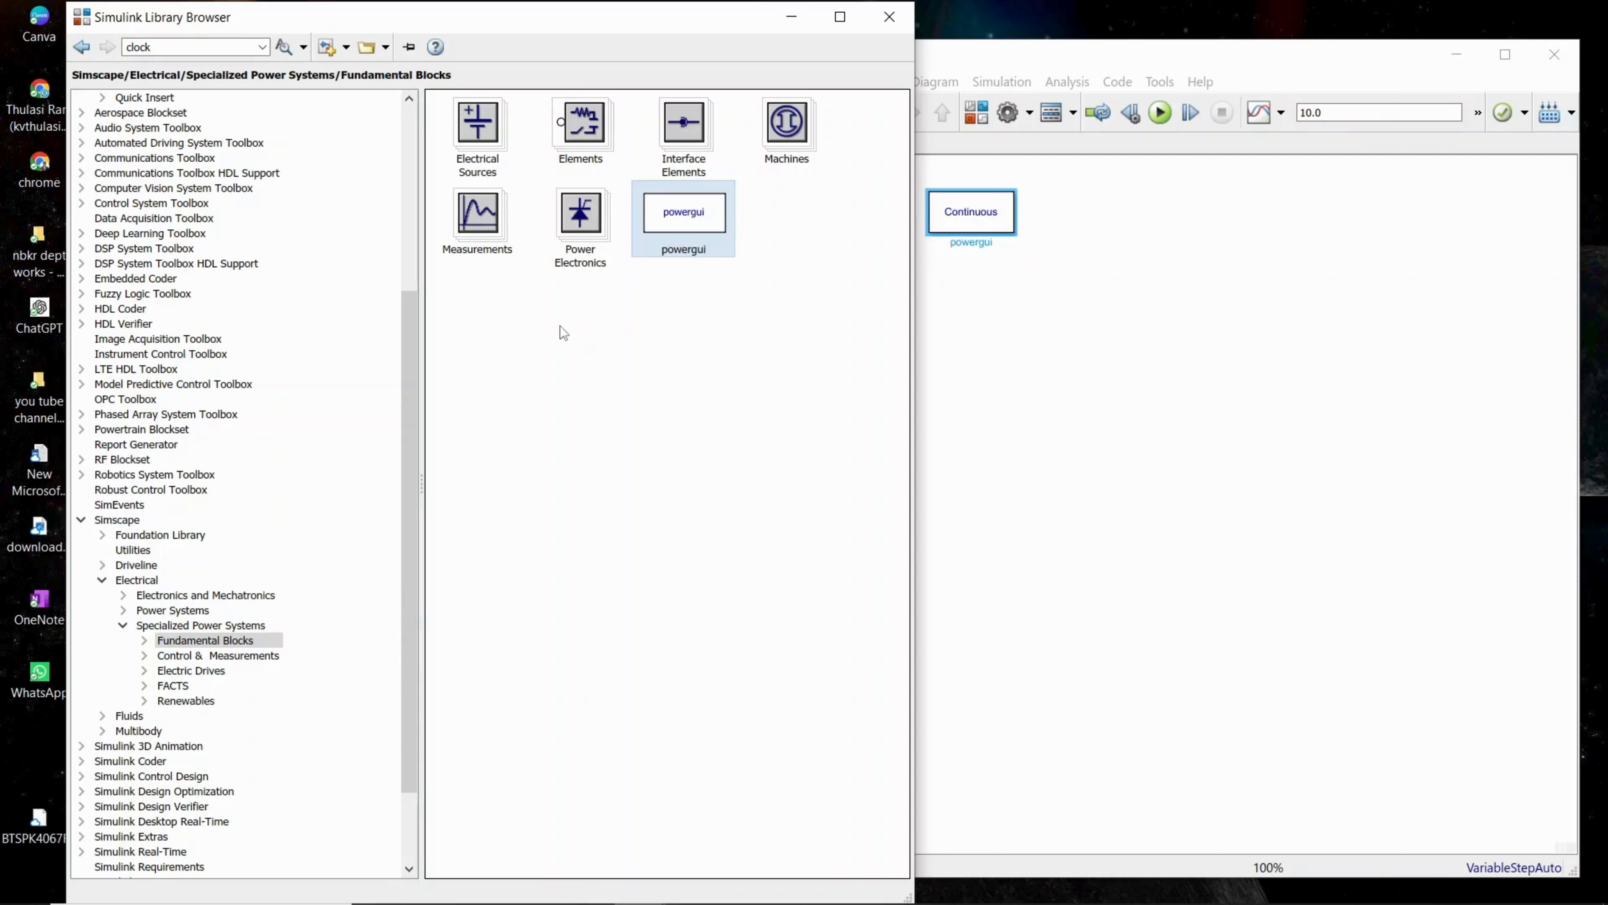
double_click(493, 143)
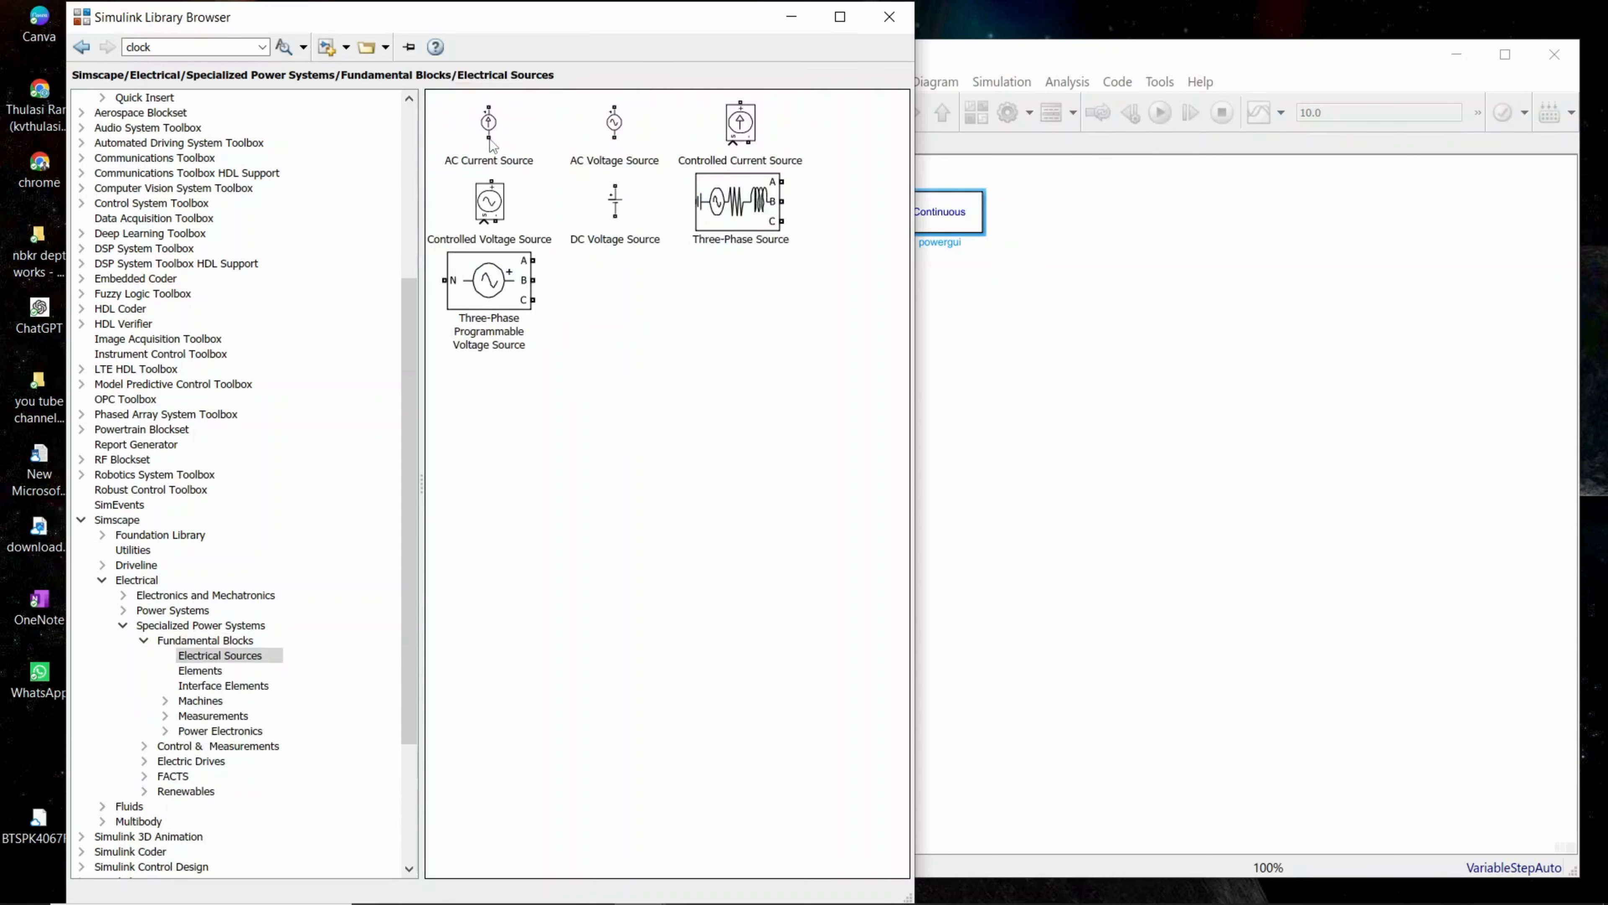
left_click(616, 217)
left_click_drag(617, 216, 1077, 360)
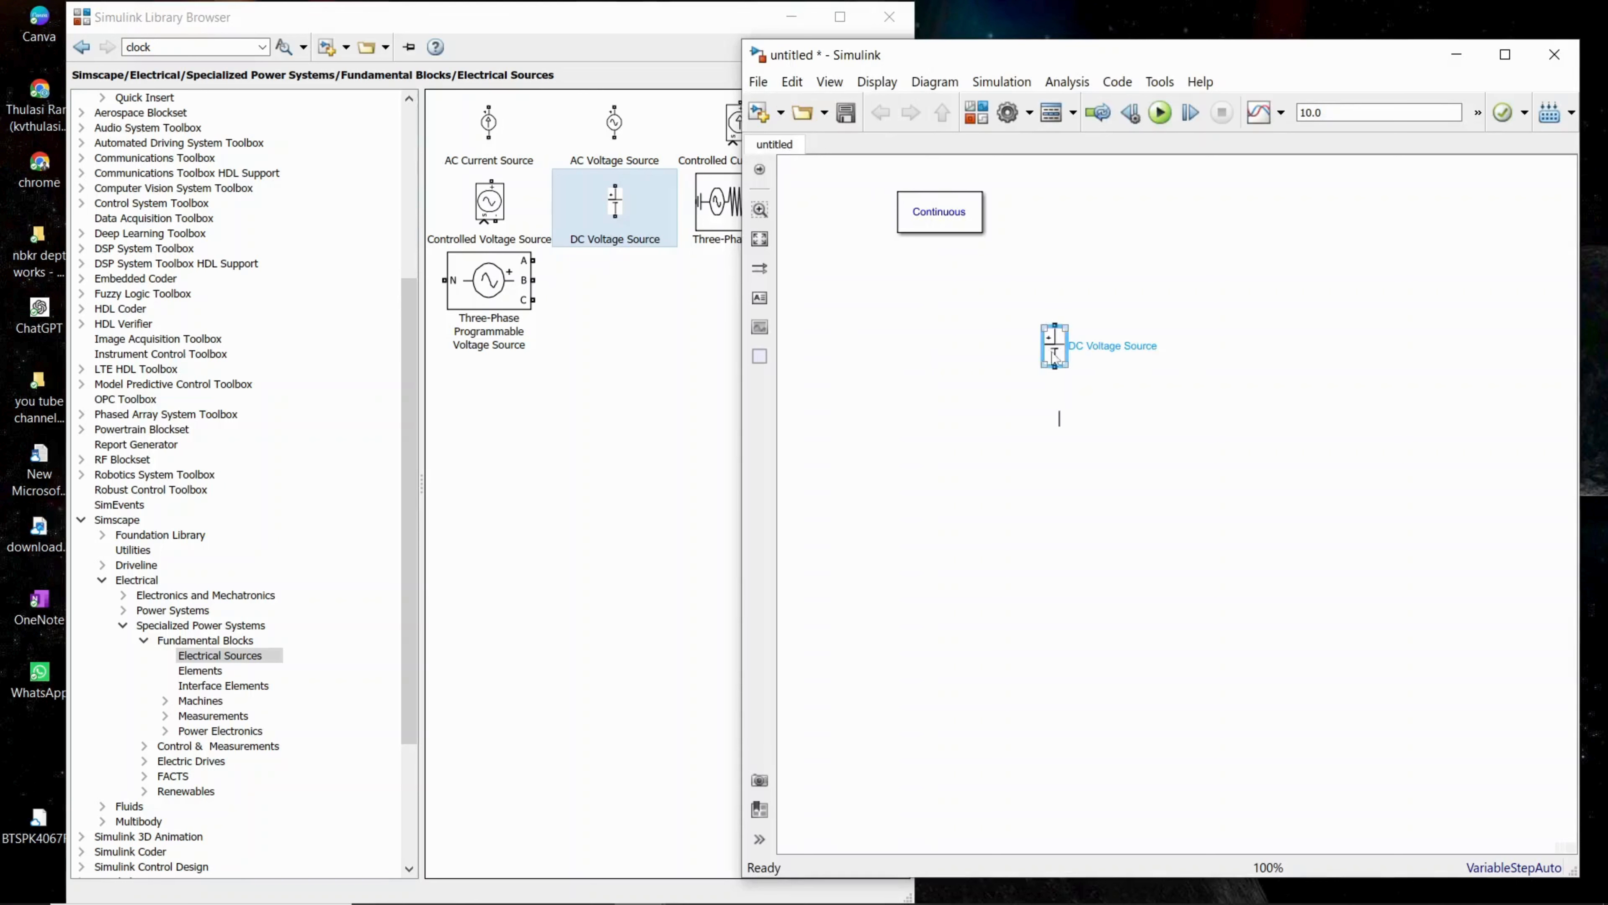
left_click(601, 402)
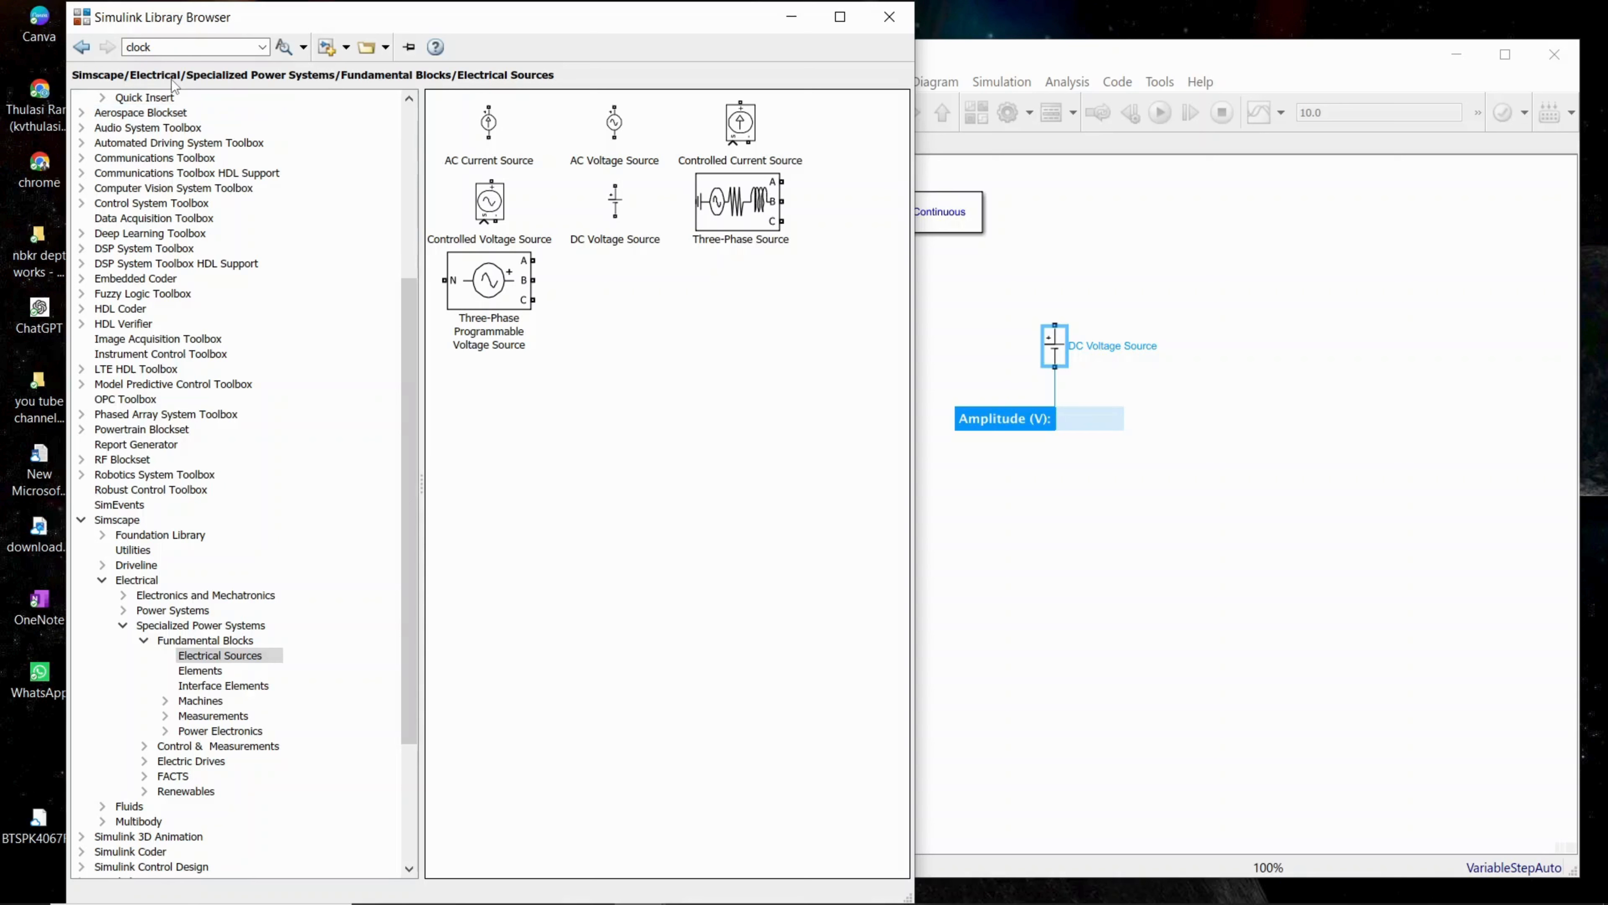
left_click(1289, 215)
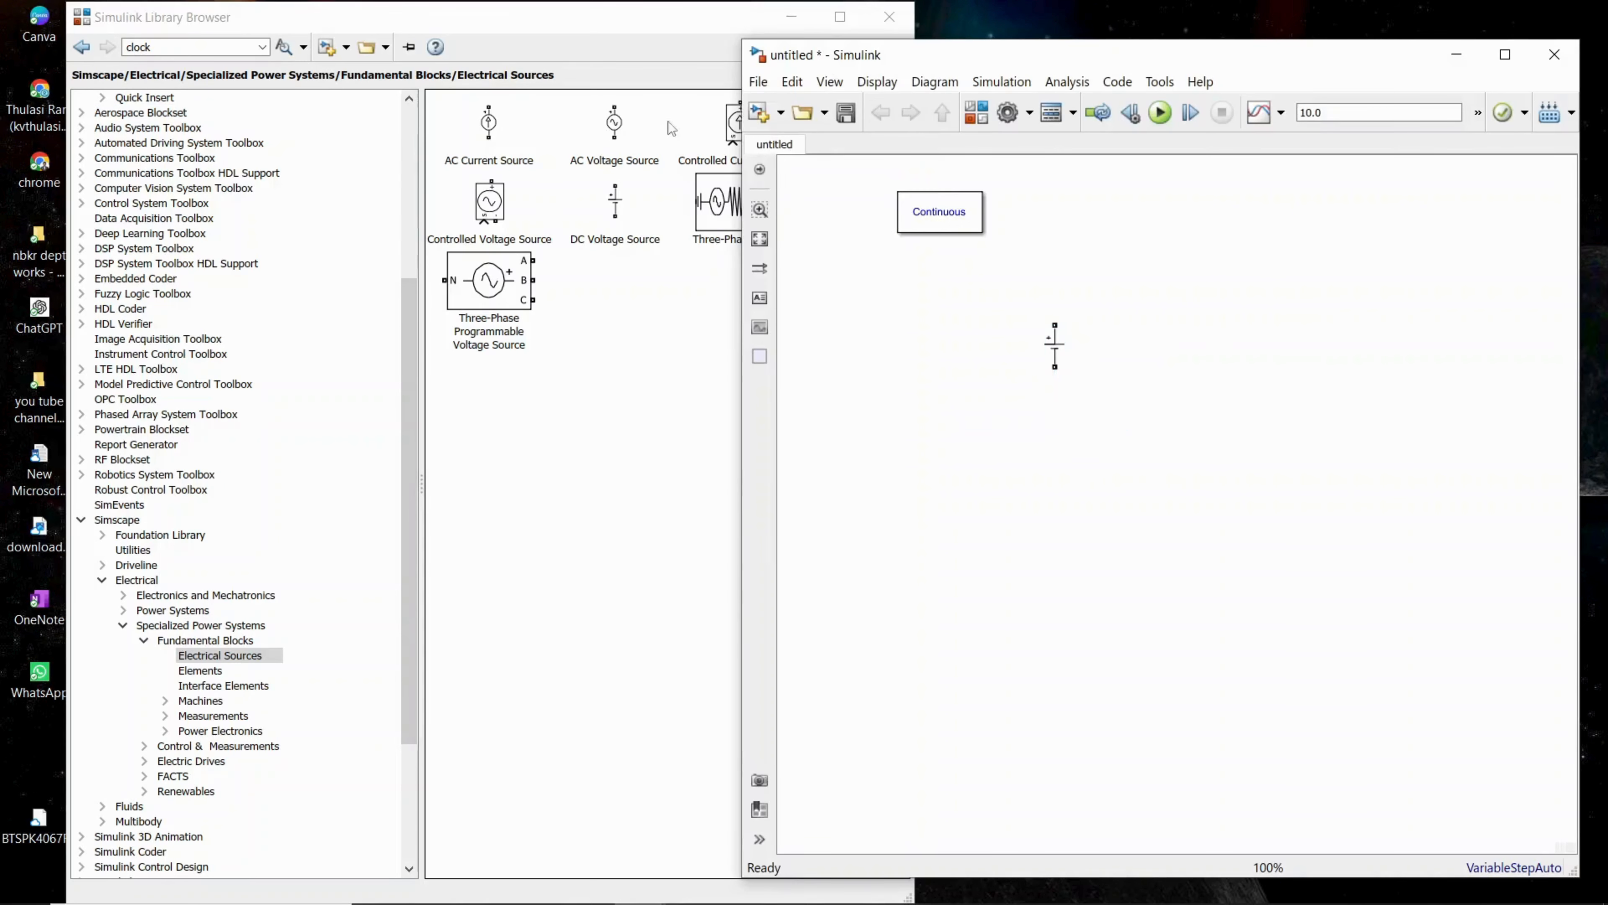
Add a Series RLC Branch from the Elements library beside the DC voltage source
left_click(81, 47)
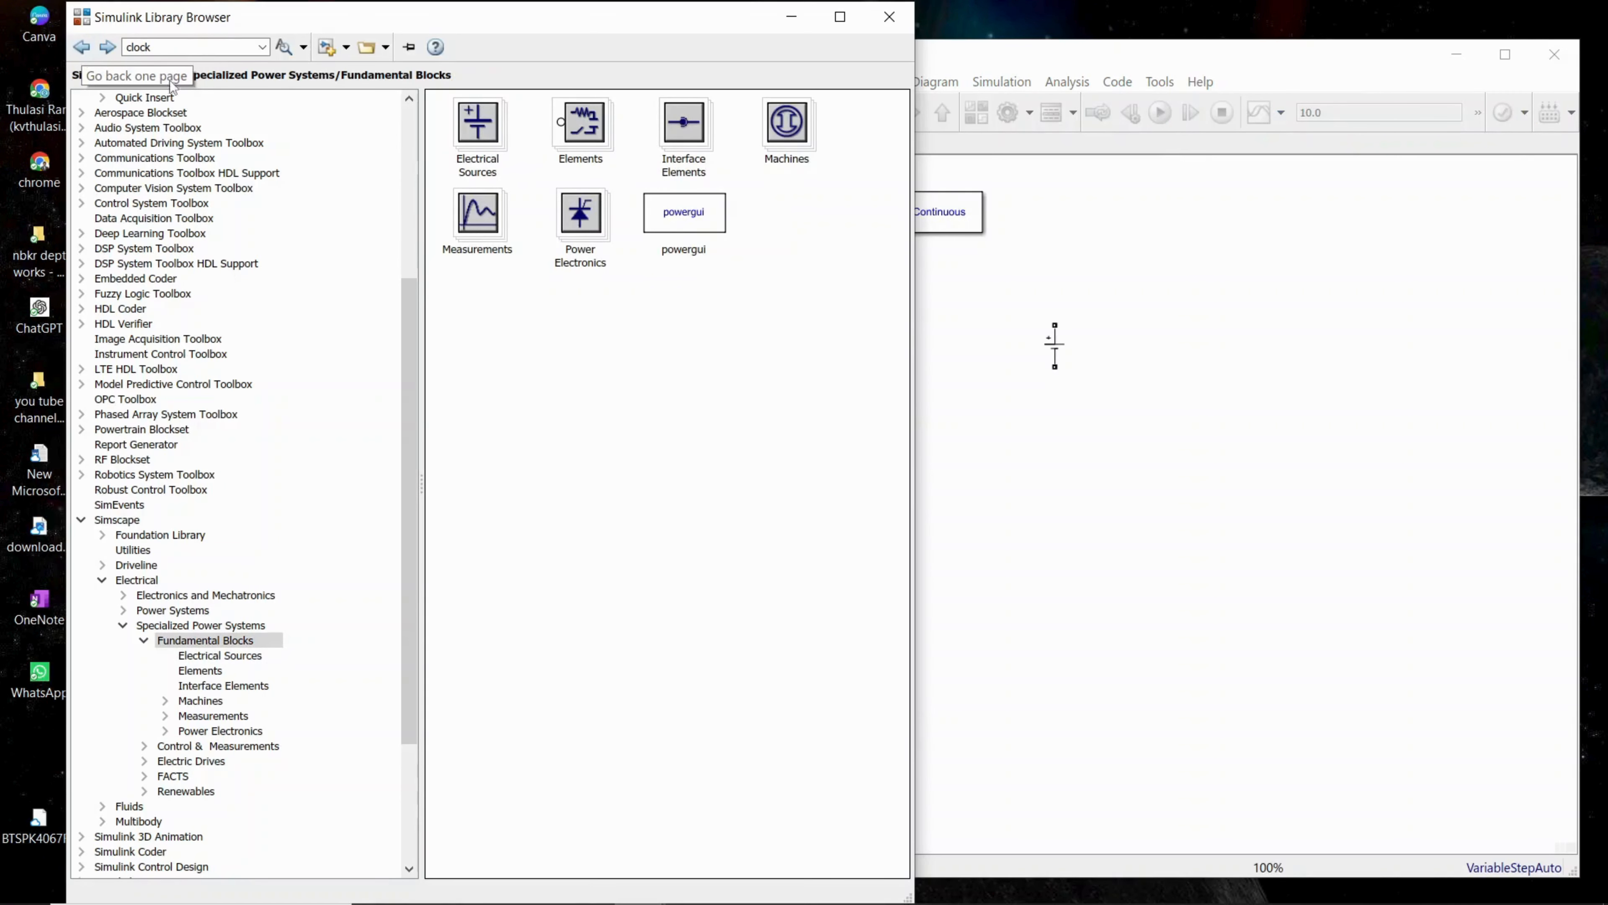
double_click(577, 127)
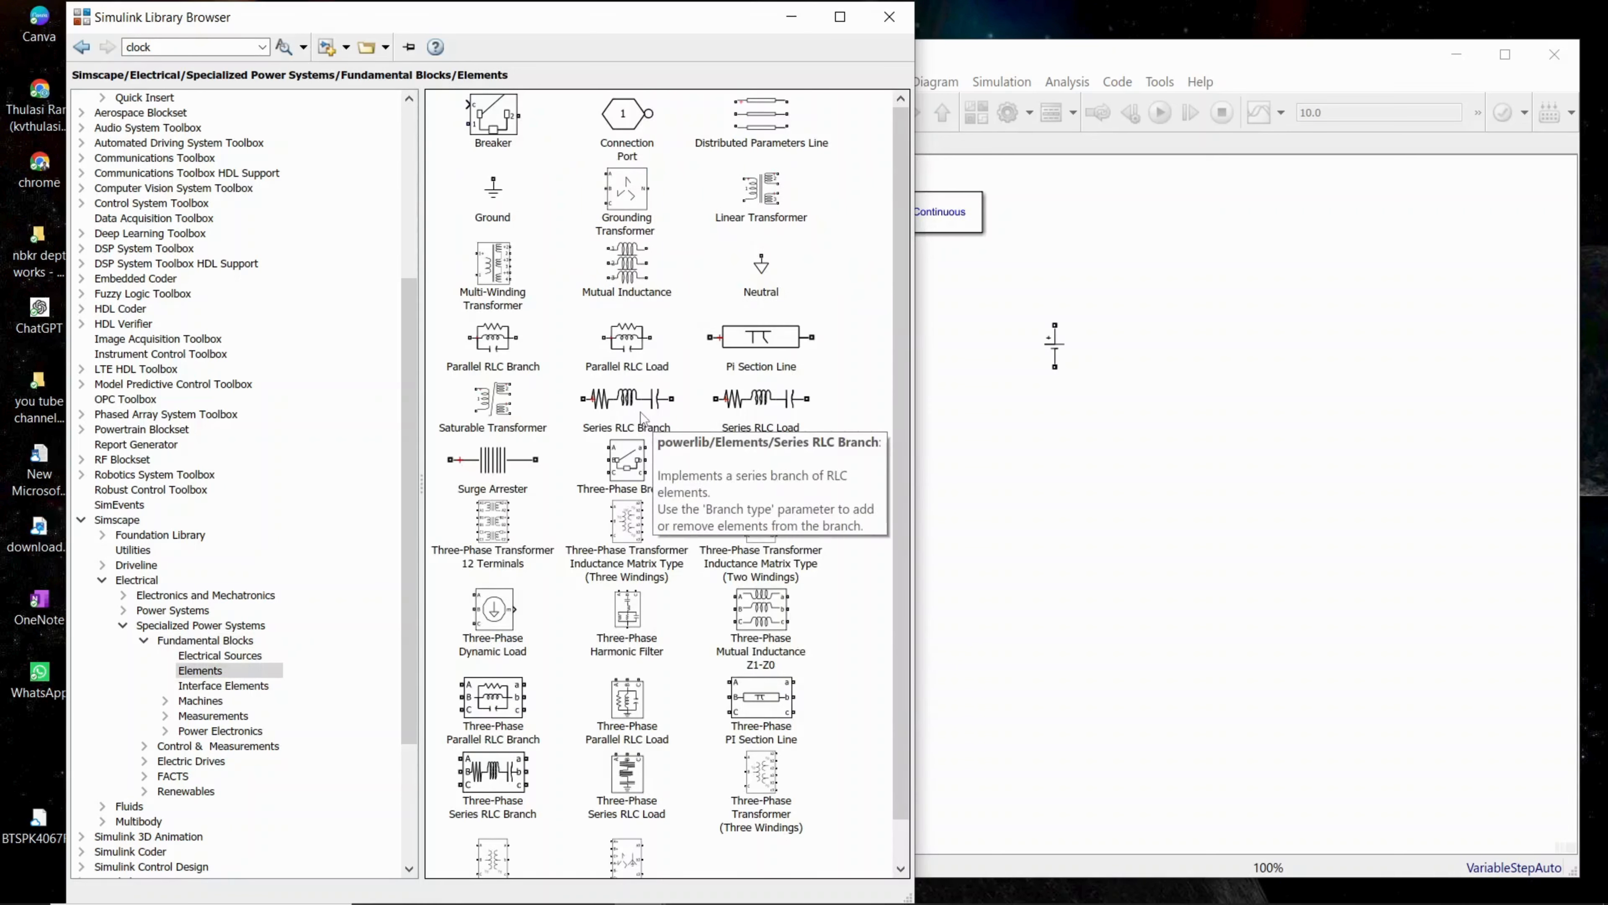
left_click(613, 408)
left_click_drag(614, 408, 1220, 324)
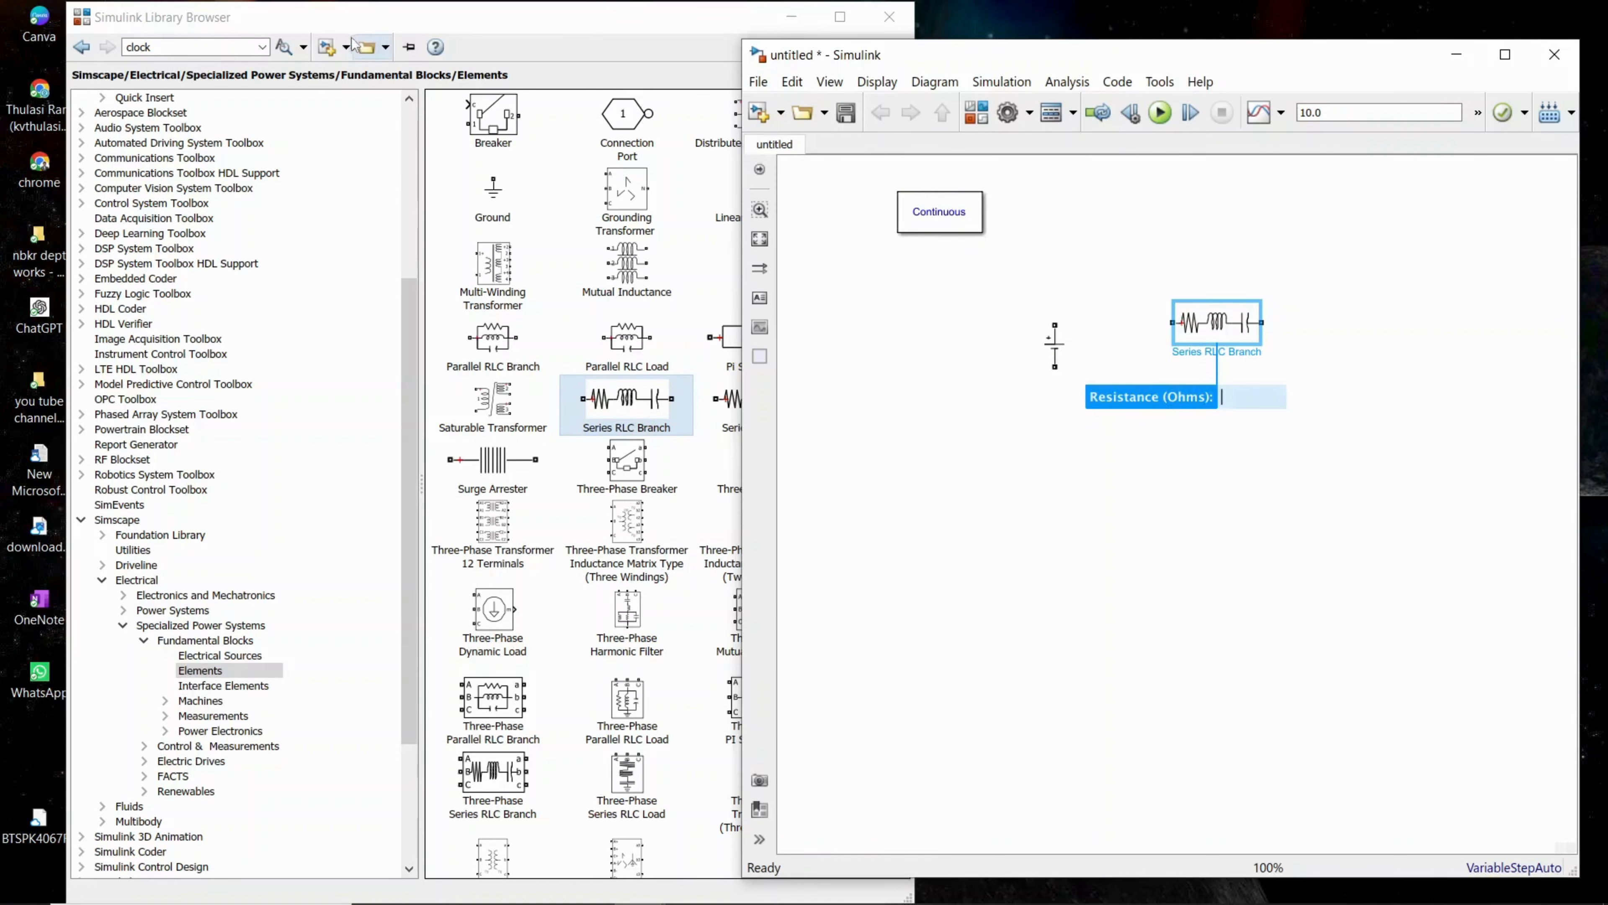
Add a Current Measurement block above the RLC branch and a Voltage Measurement block below it from the Measurements library
left_click(334, 26)
left_click(82, 46)
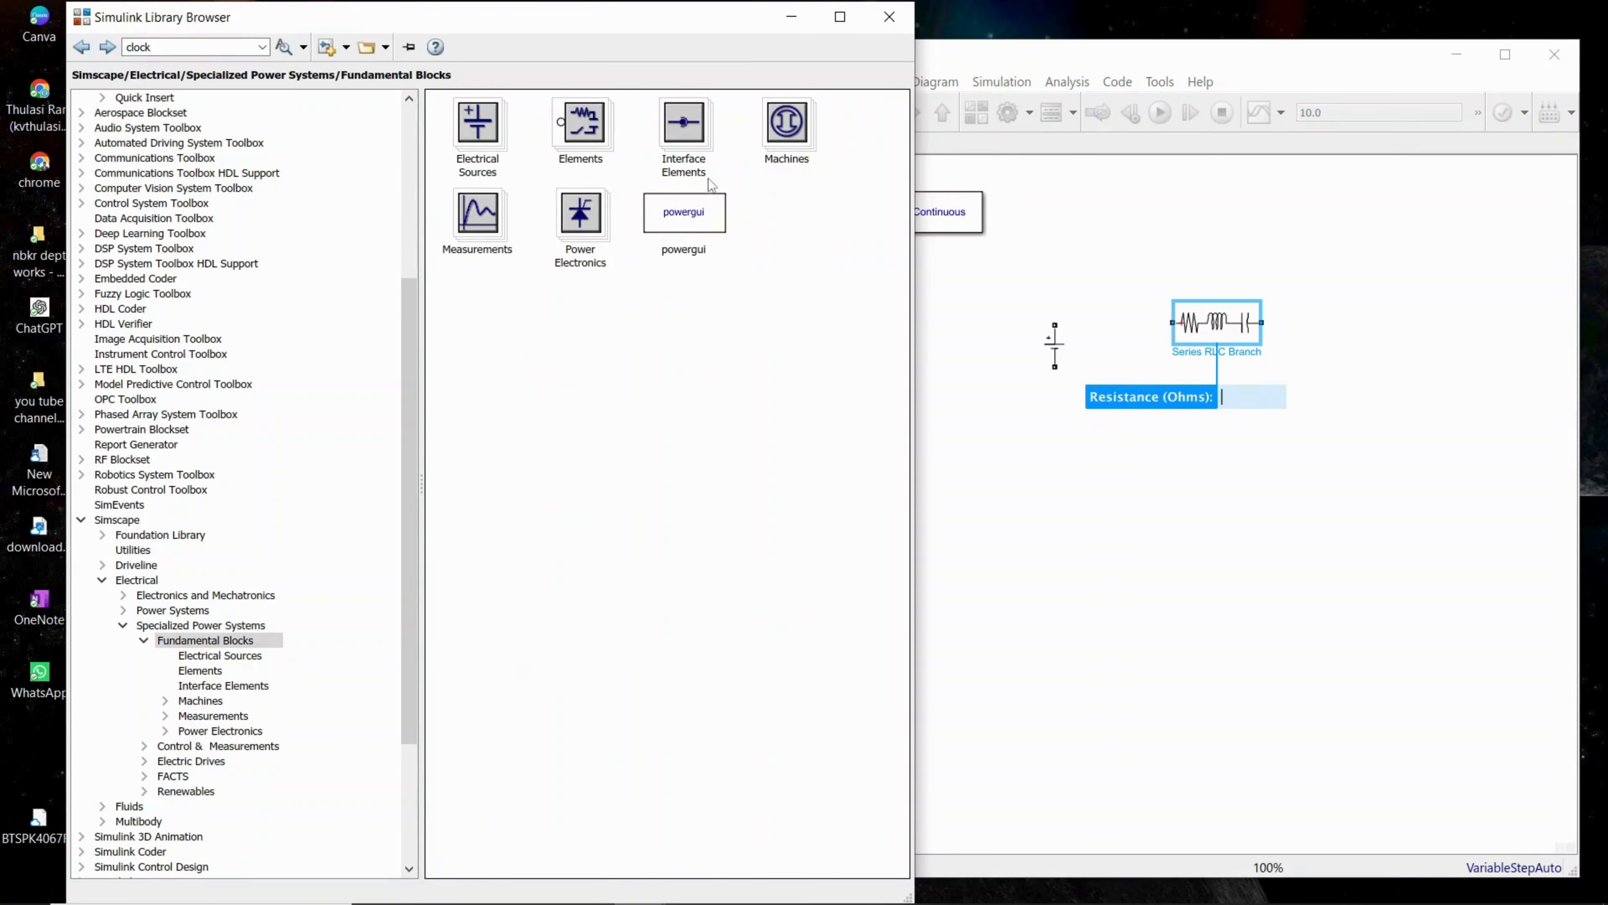
double_click(484, 233)
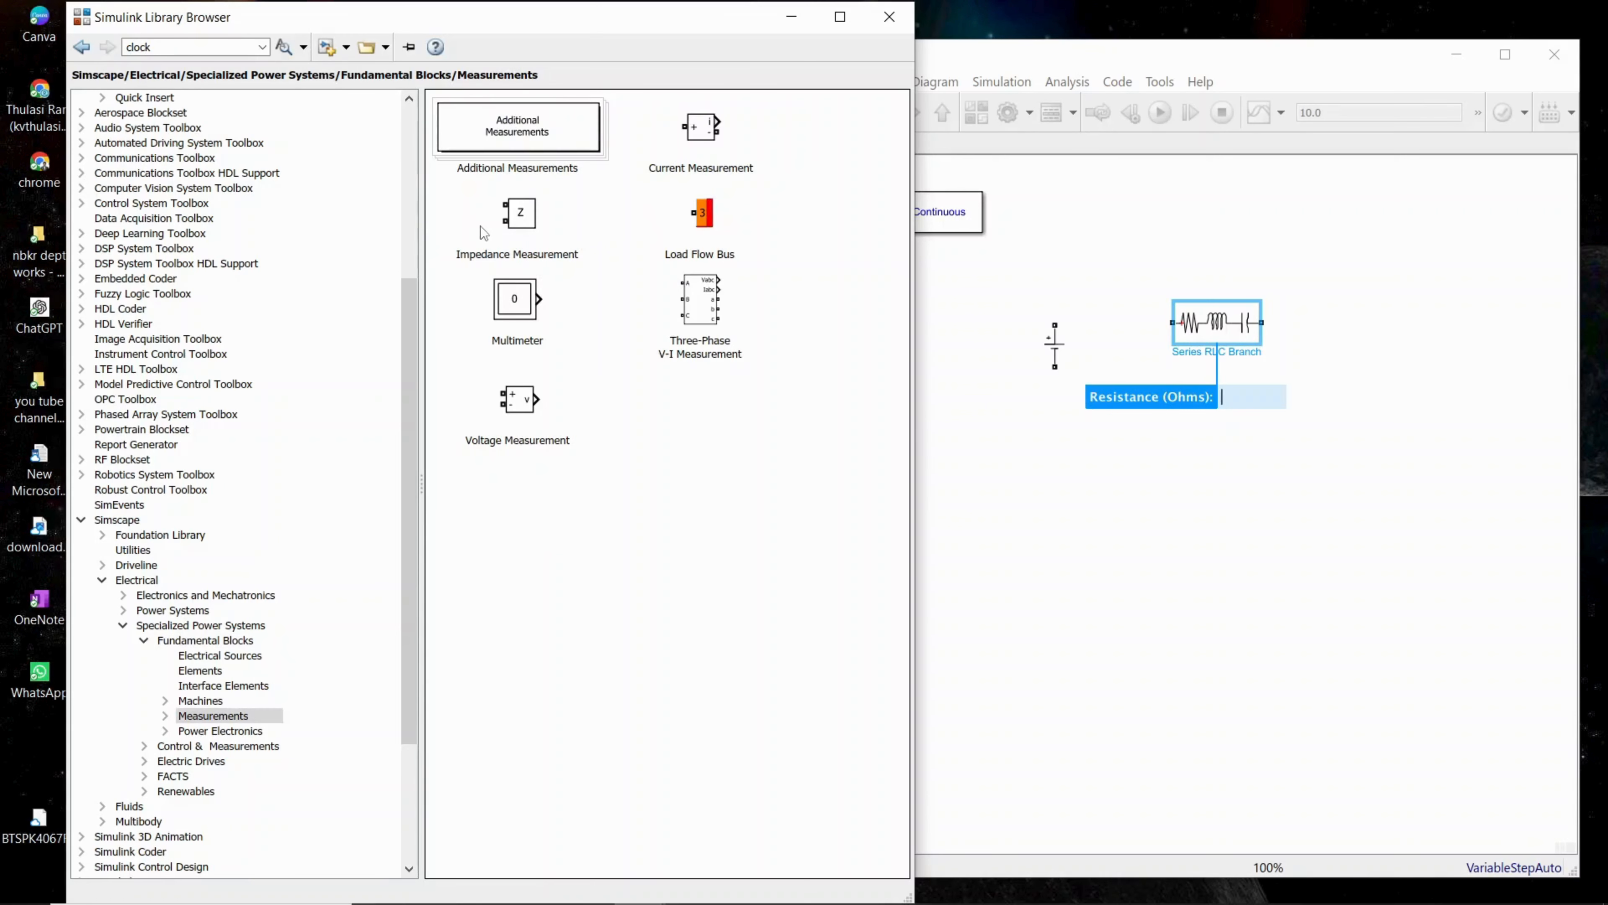
left_click_drag(708, 134, 1152, 236)
left_click(671, 494)
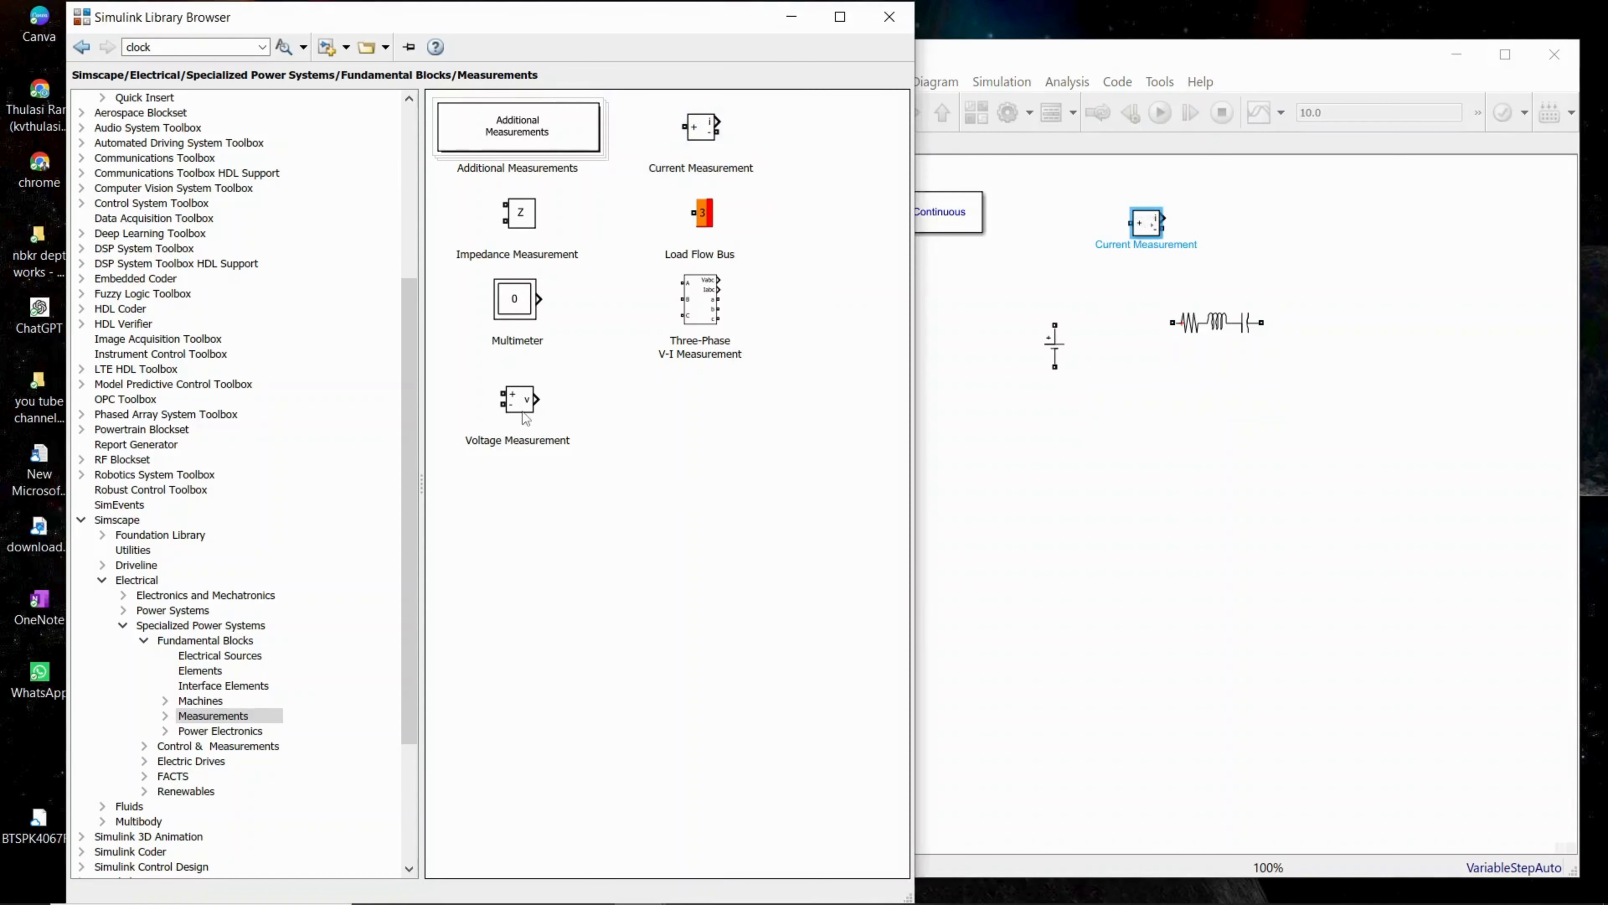
left_click_drag(525, 418, 1190, 498)
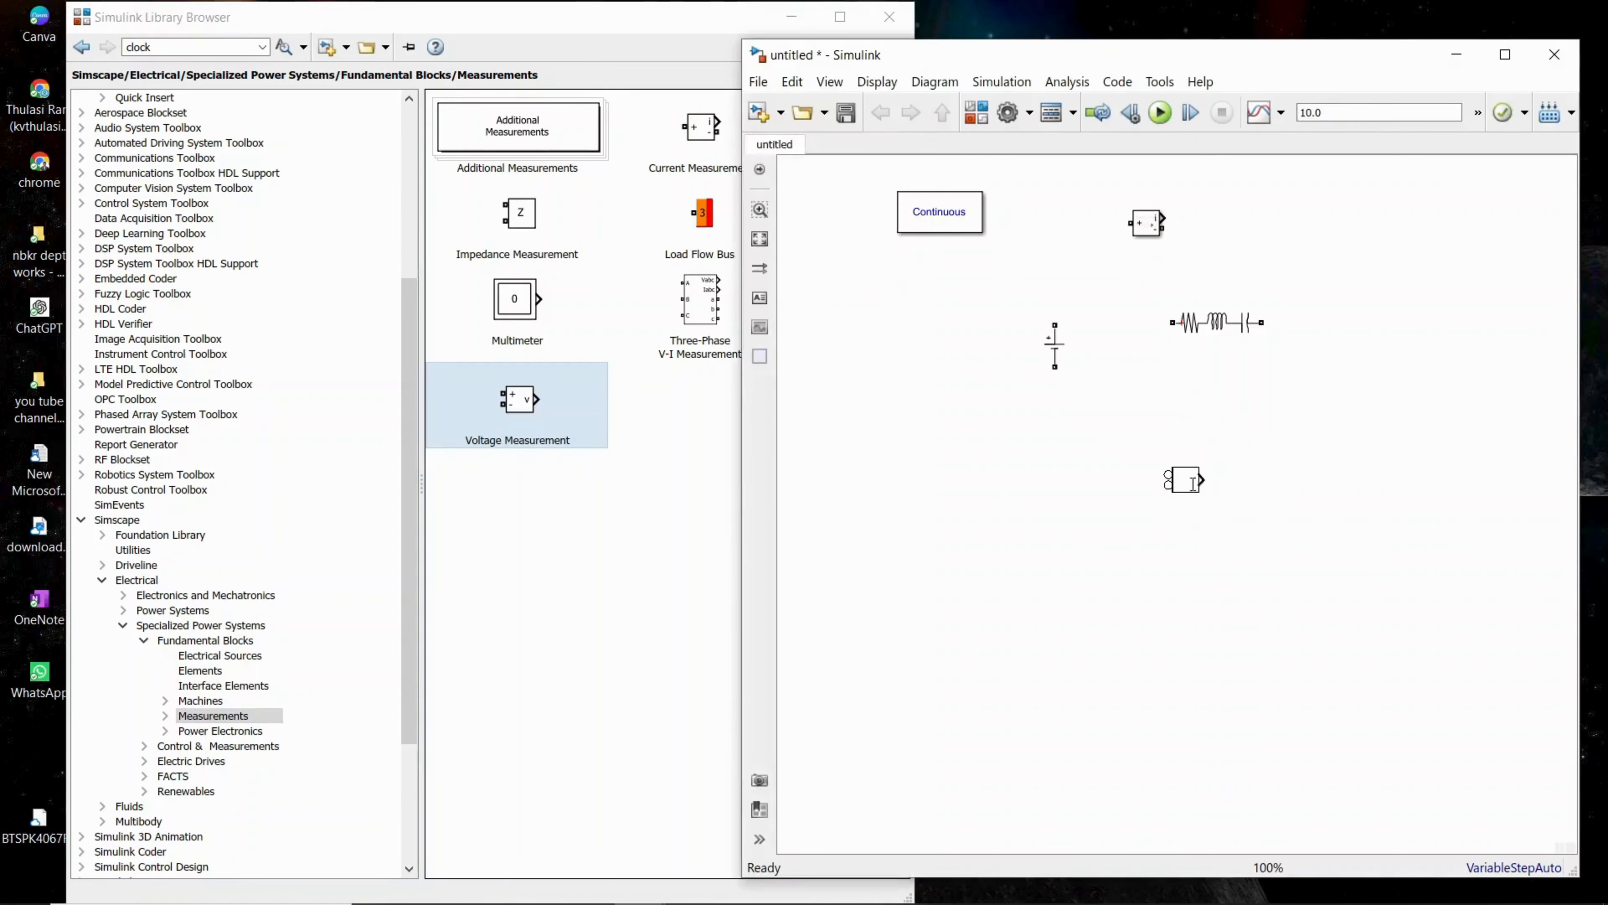
left_click(910, 547)
Minimize the Library Browser, and move and widen the new model's window to enlarge its canvas
left_click(603, 42)
left_click(791, 19)
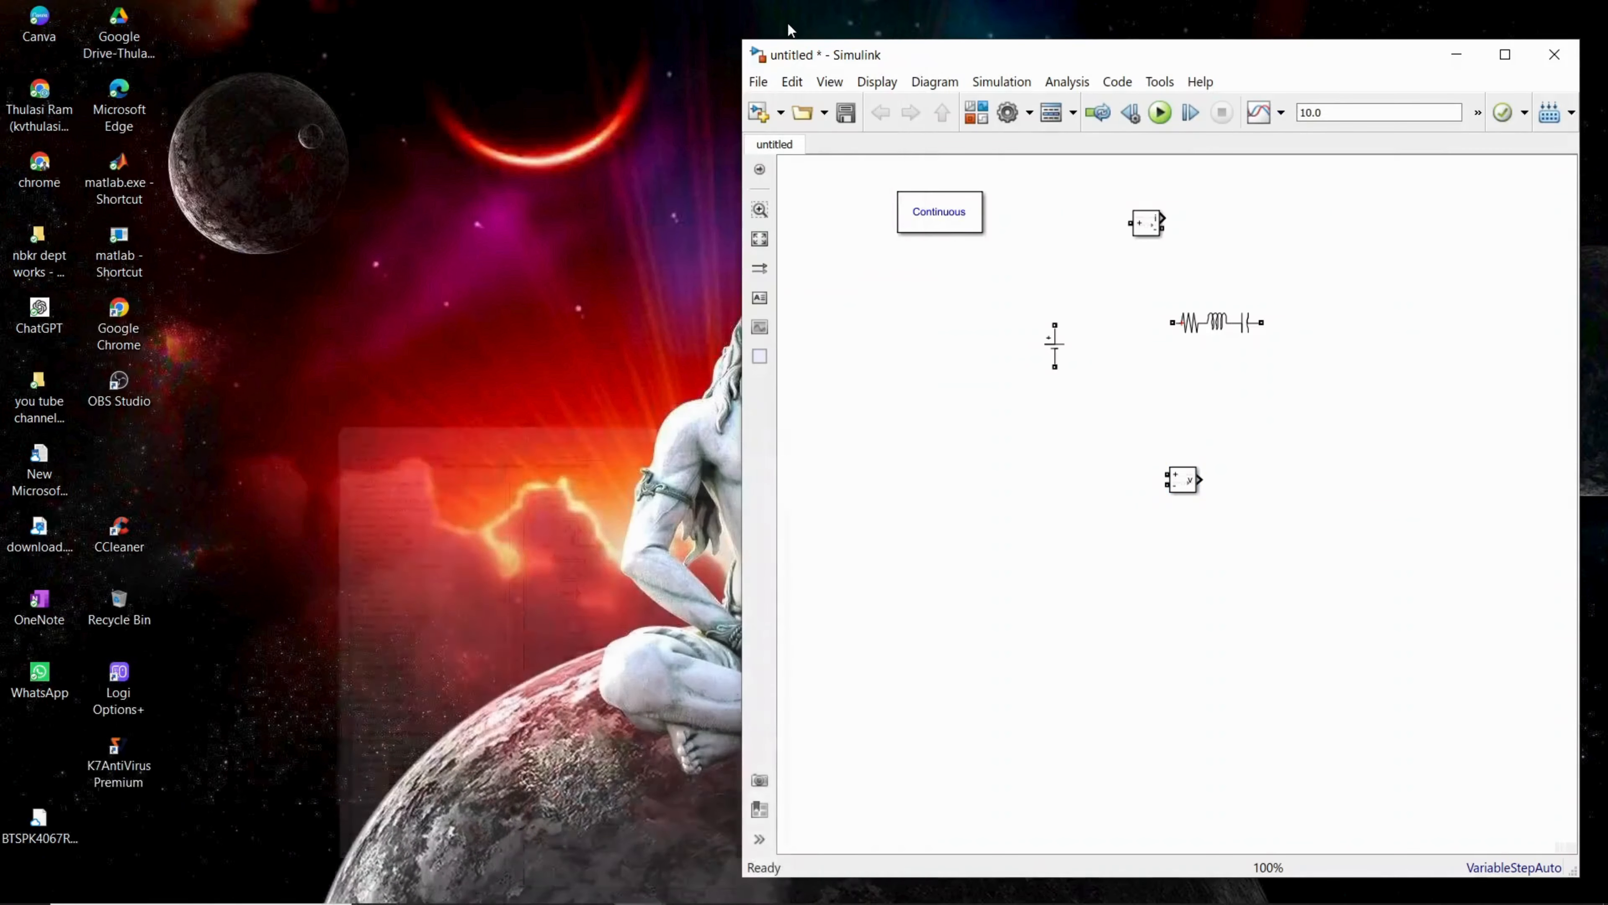
left_click_drag(950, 68, 453, 83)
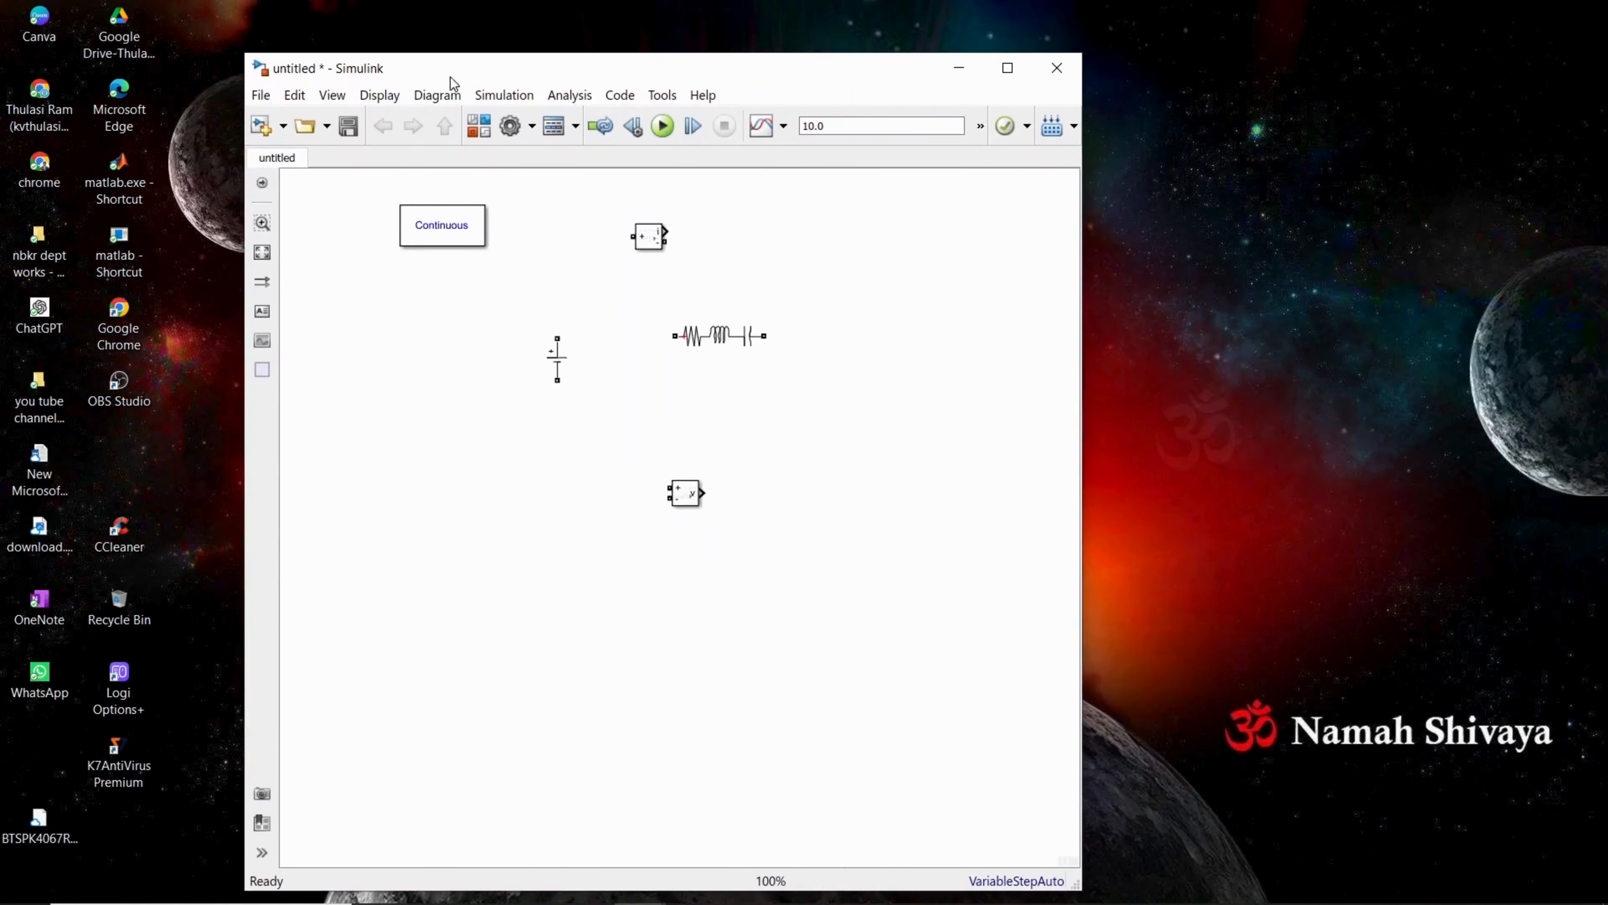
left_click_drag(1084, 413, 1378, 404)
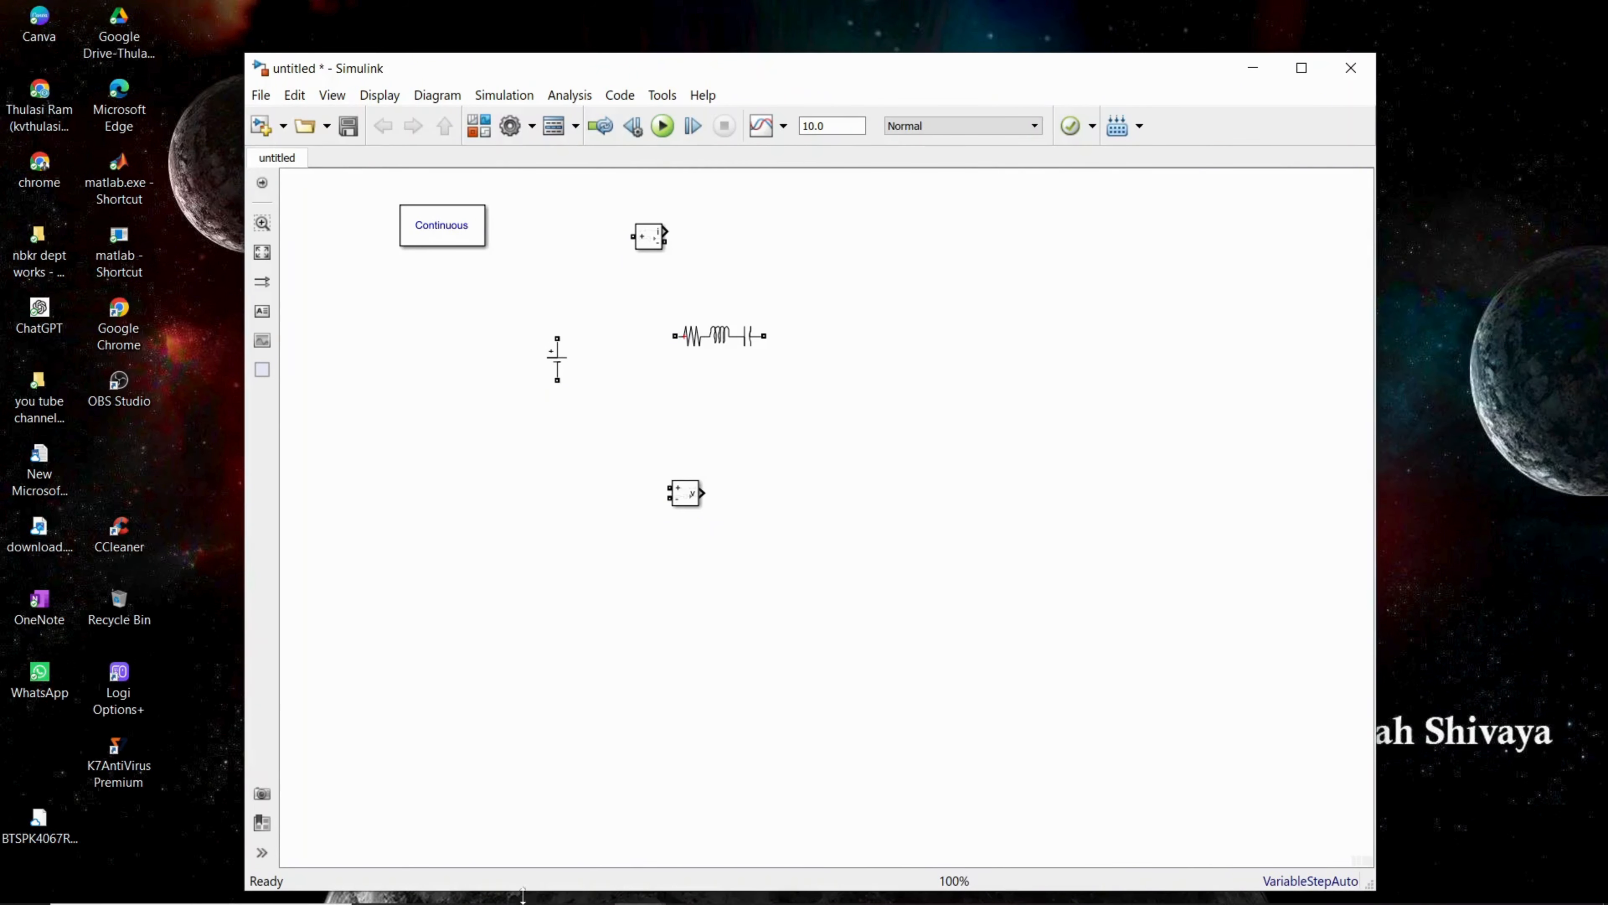
Check the resistor branches of the finished superposition model again and minimize its window
mouse_move(523, 895)
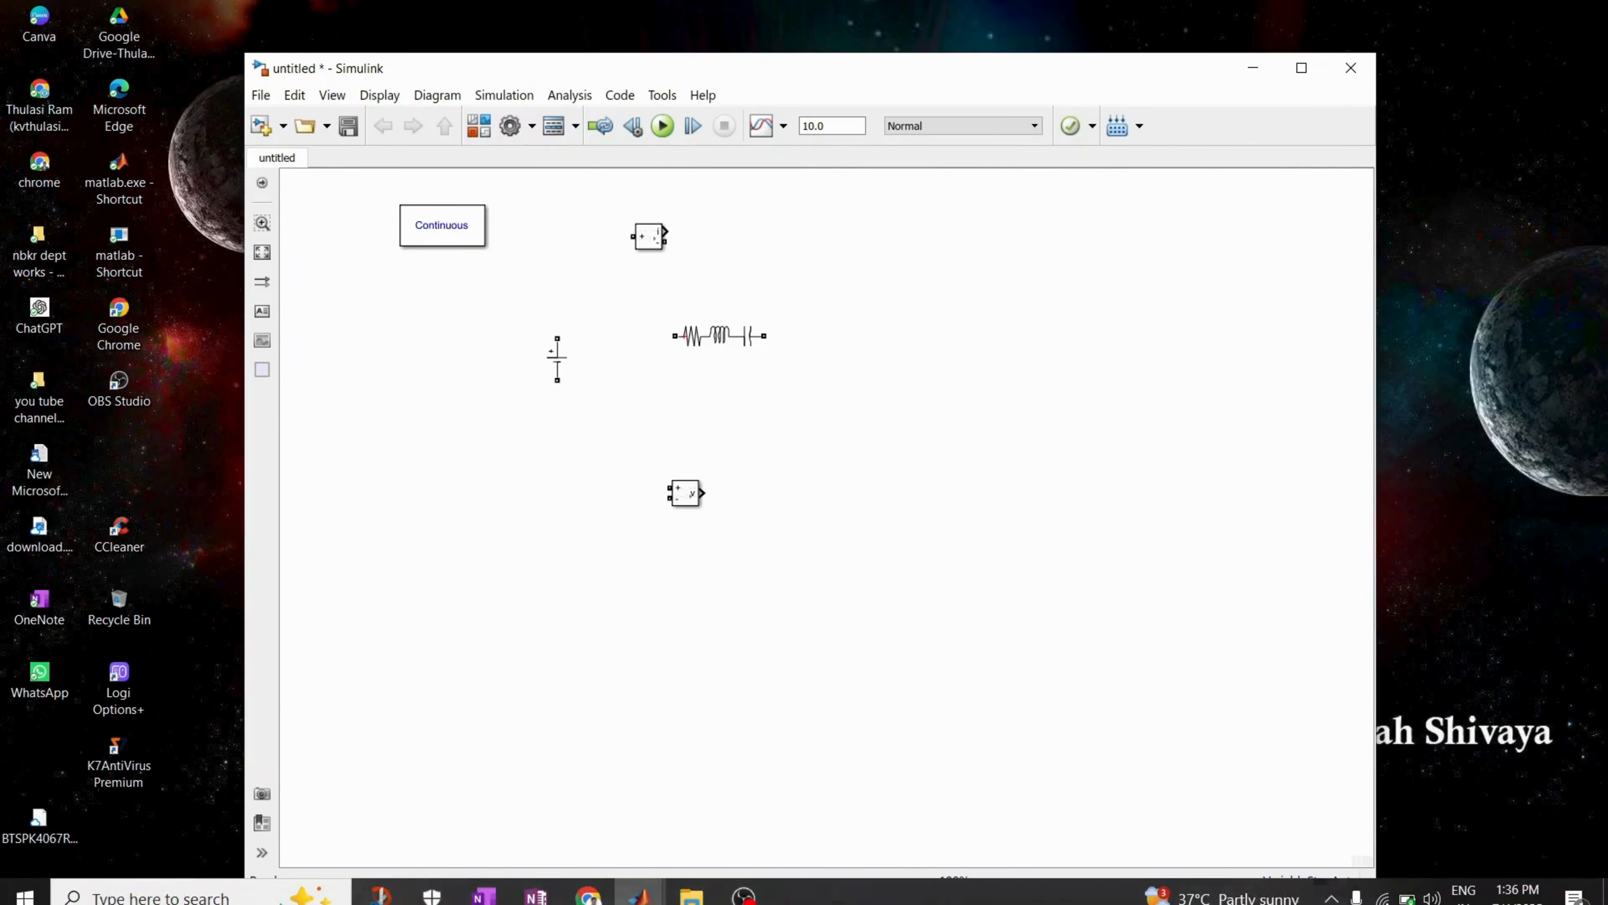
left_click(744, 886)
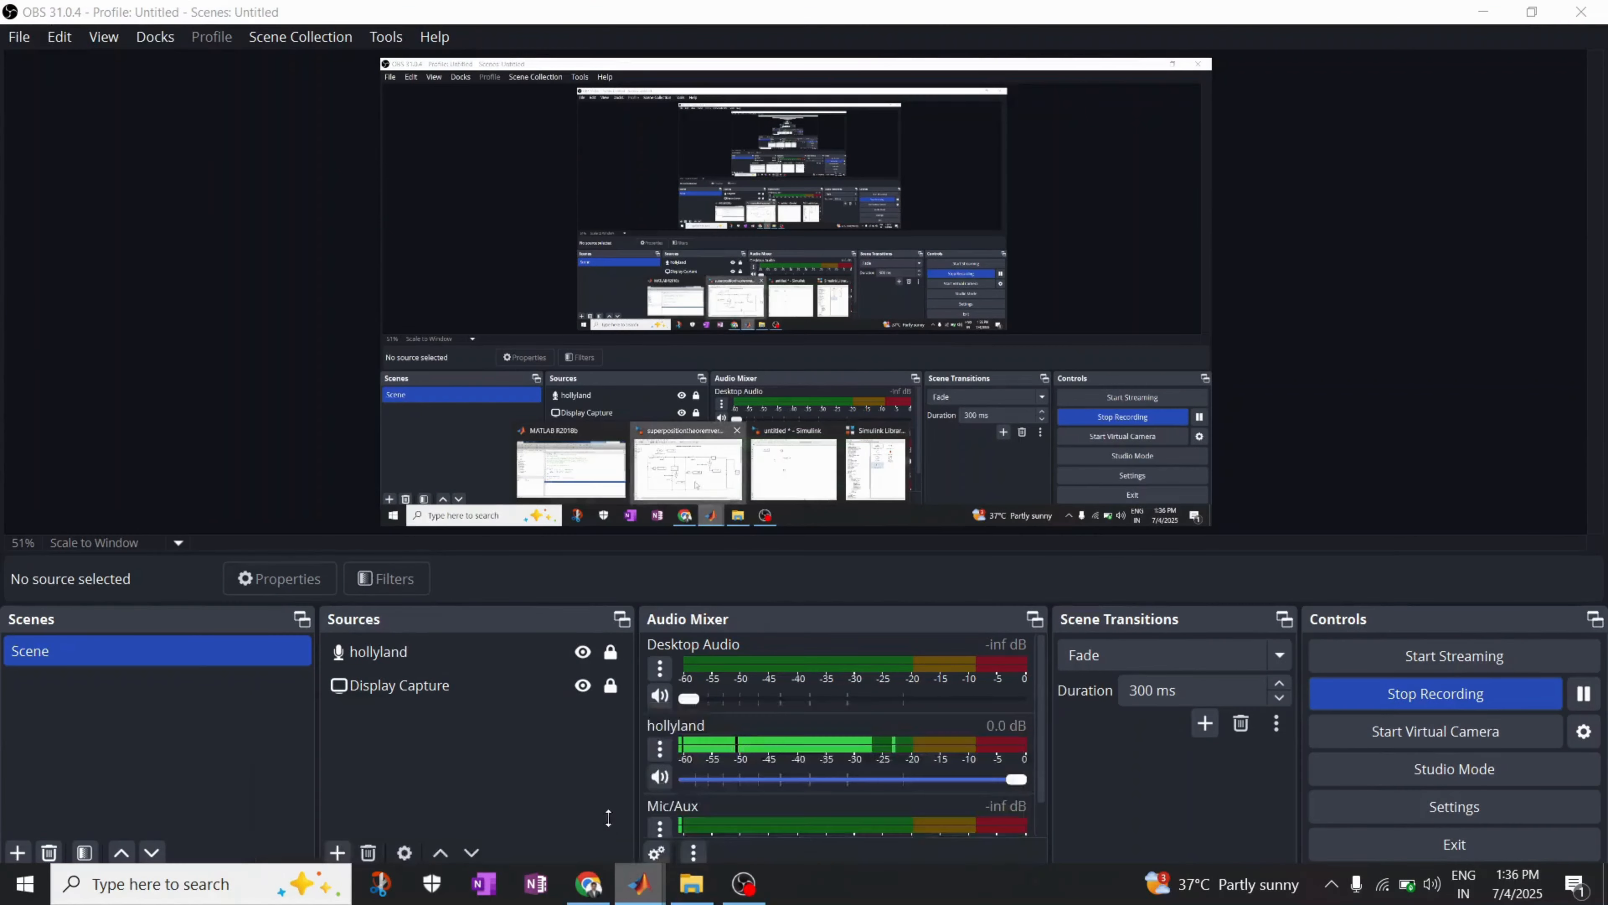
left_click(608, 818)
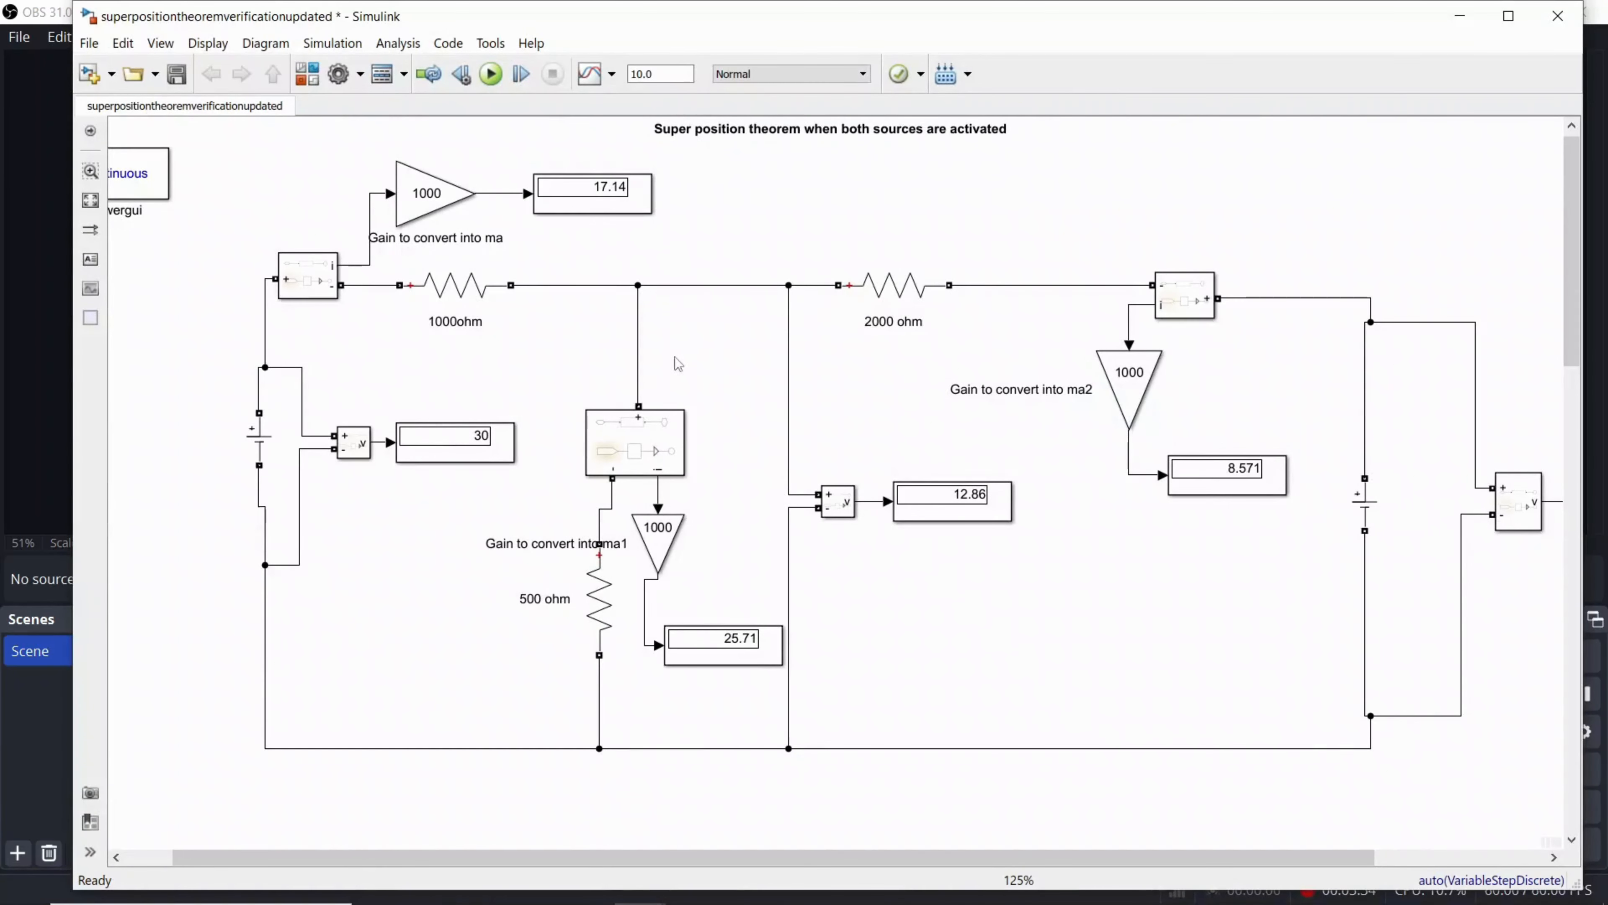
left_click(462, 300)
left_click(1459, 32)
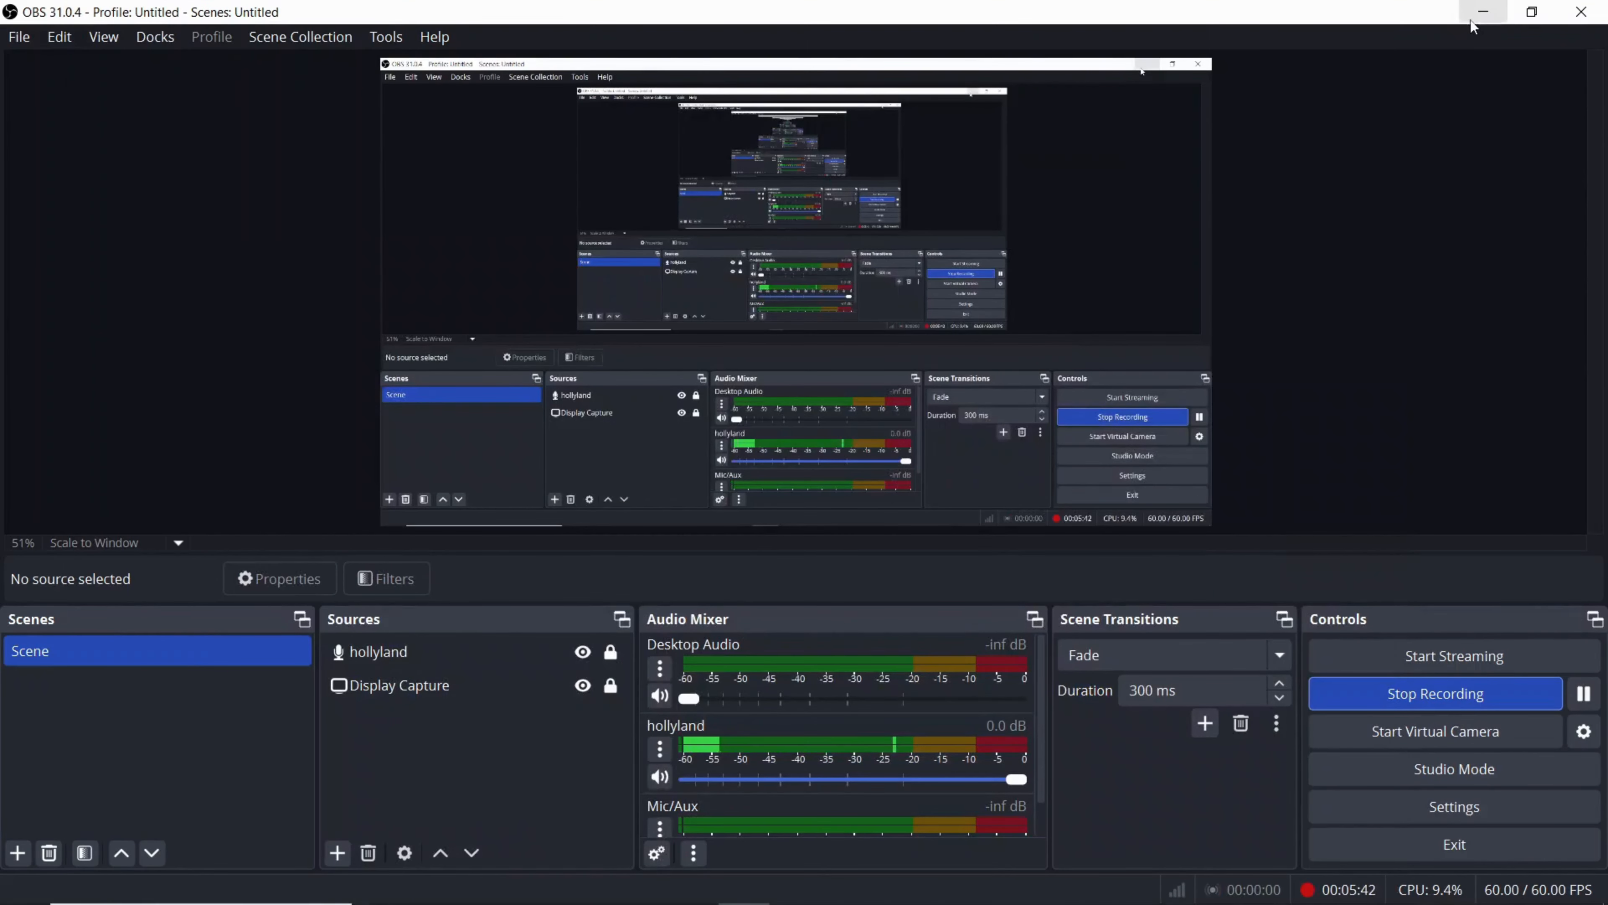
Minimize the OBS window and change the Series RLC Branch to branch type R in the new Simulink model
left_click(1470, 26)
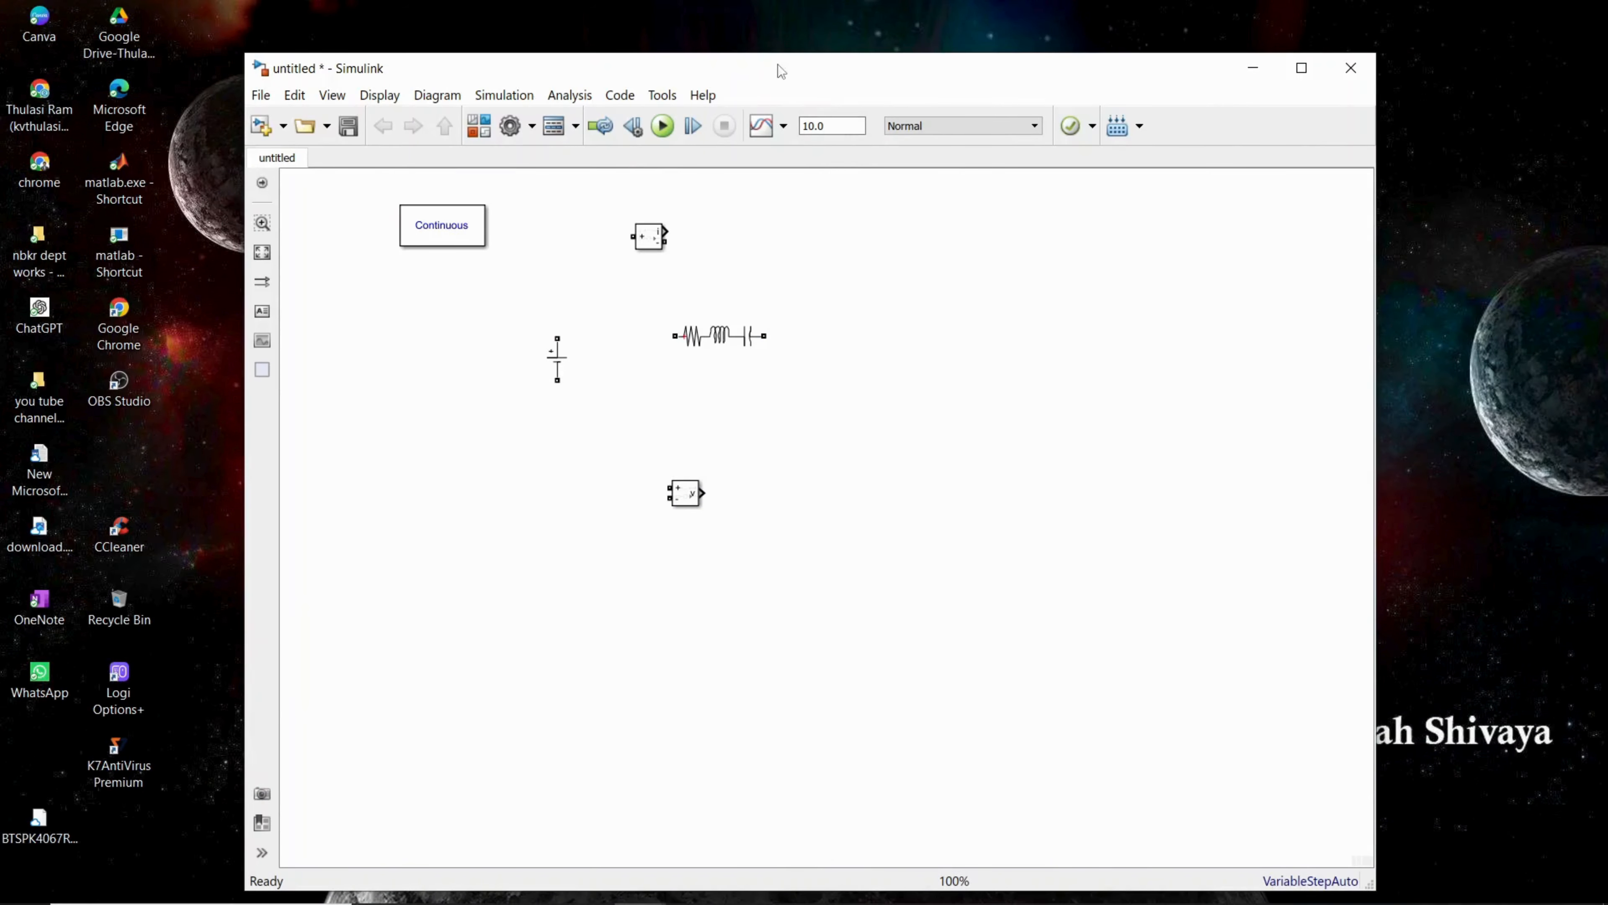
double_click(719, 336)
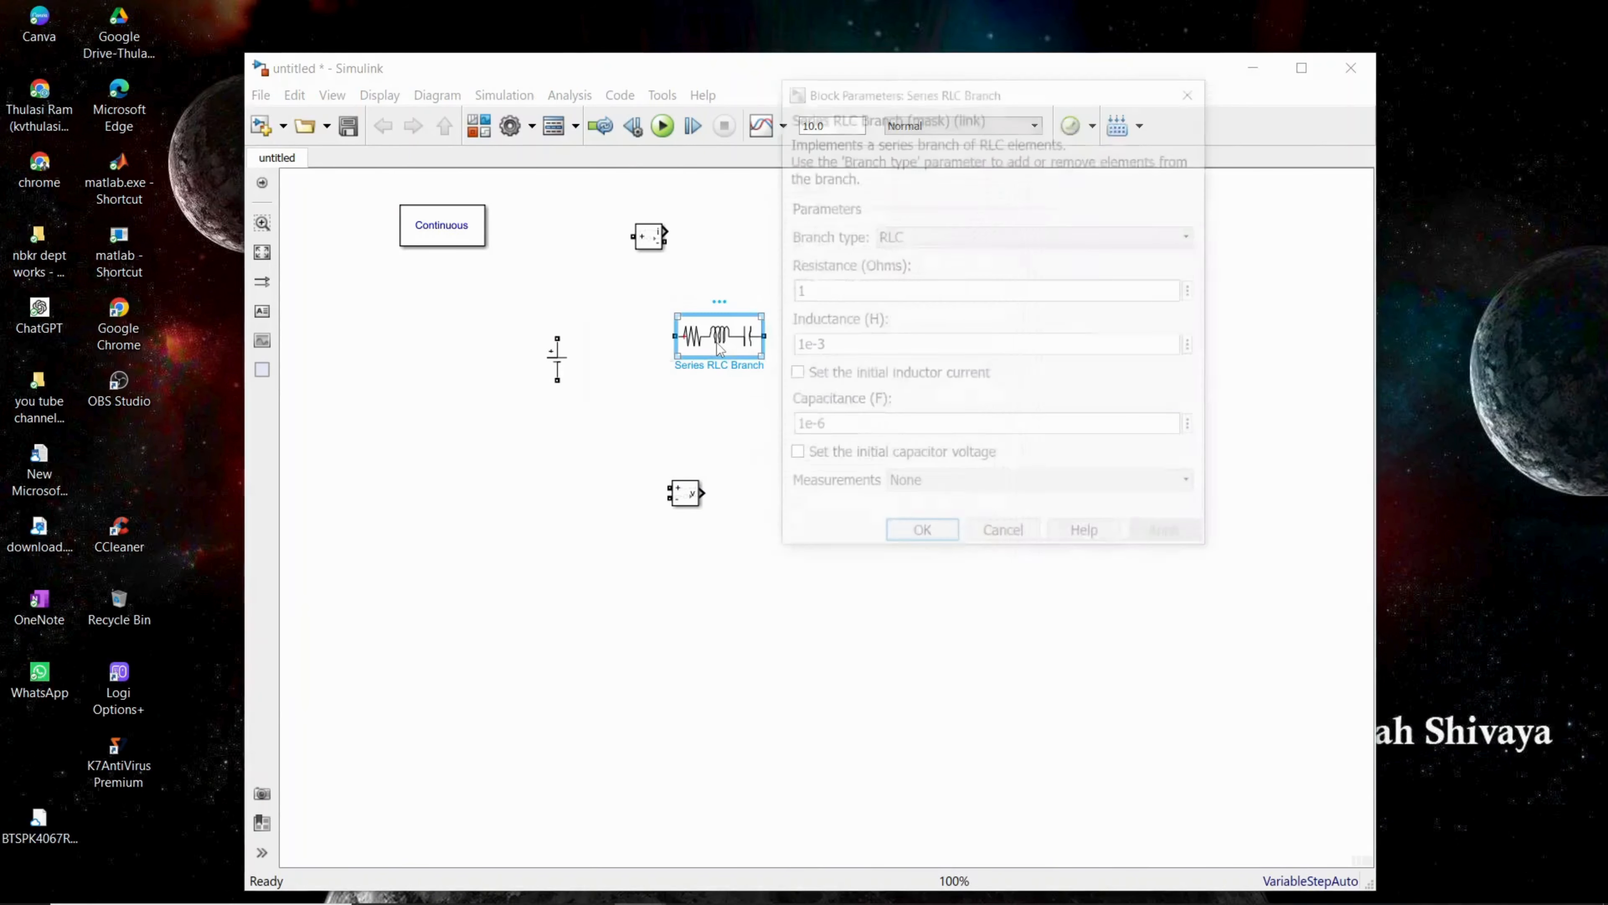
left_click(937, 246)
left_click(926, 280)
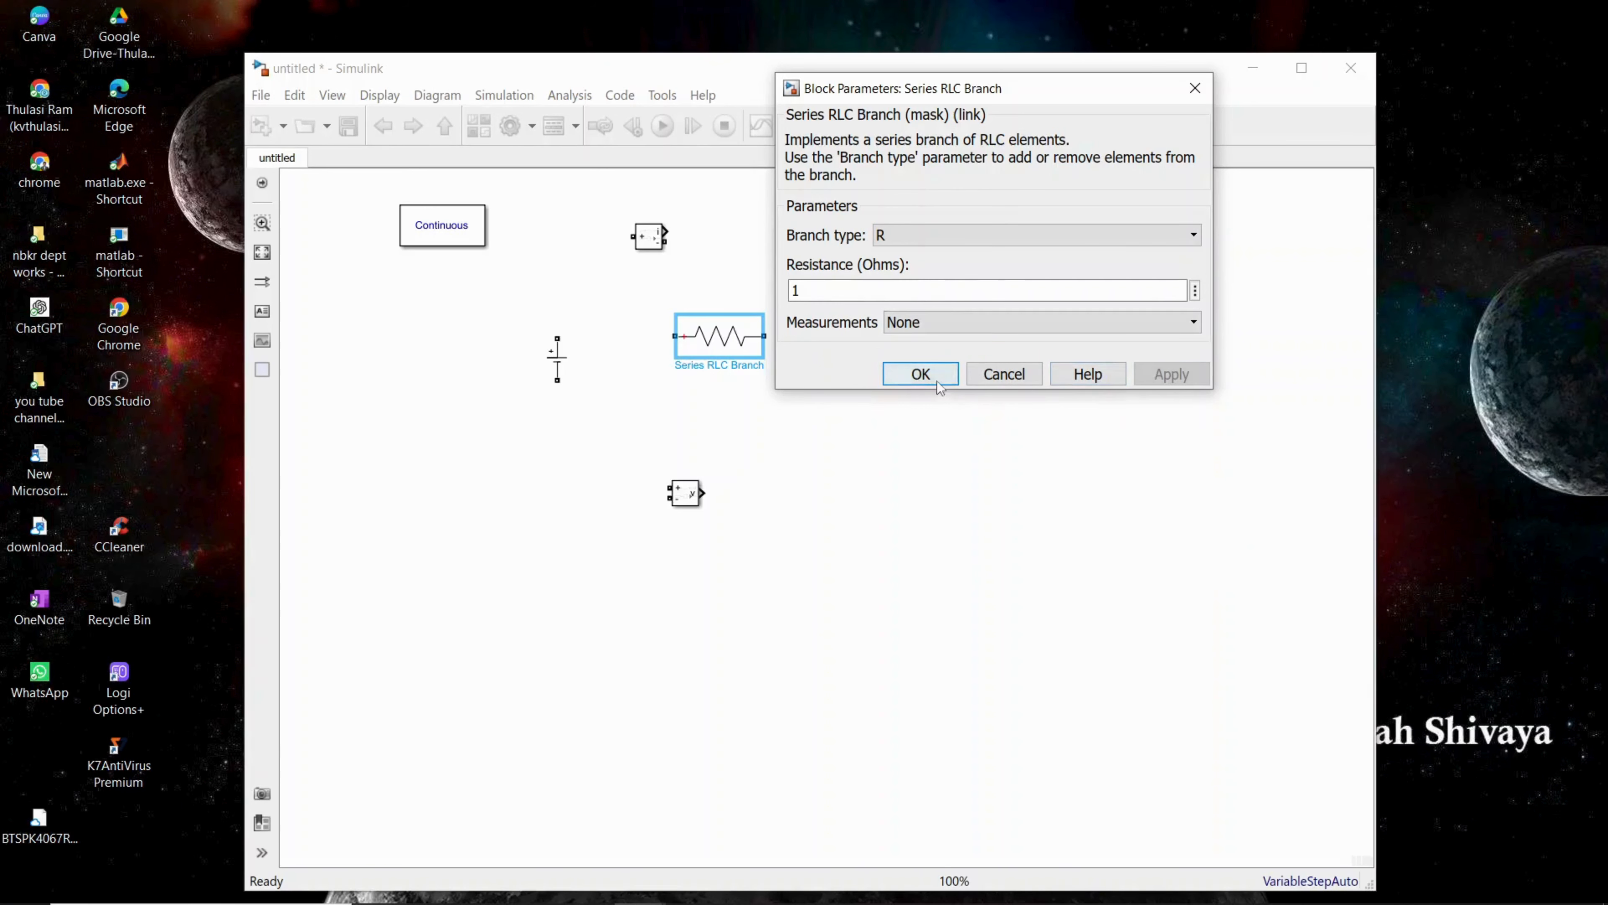
left_click(921, 374)
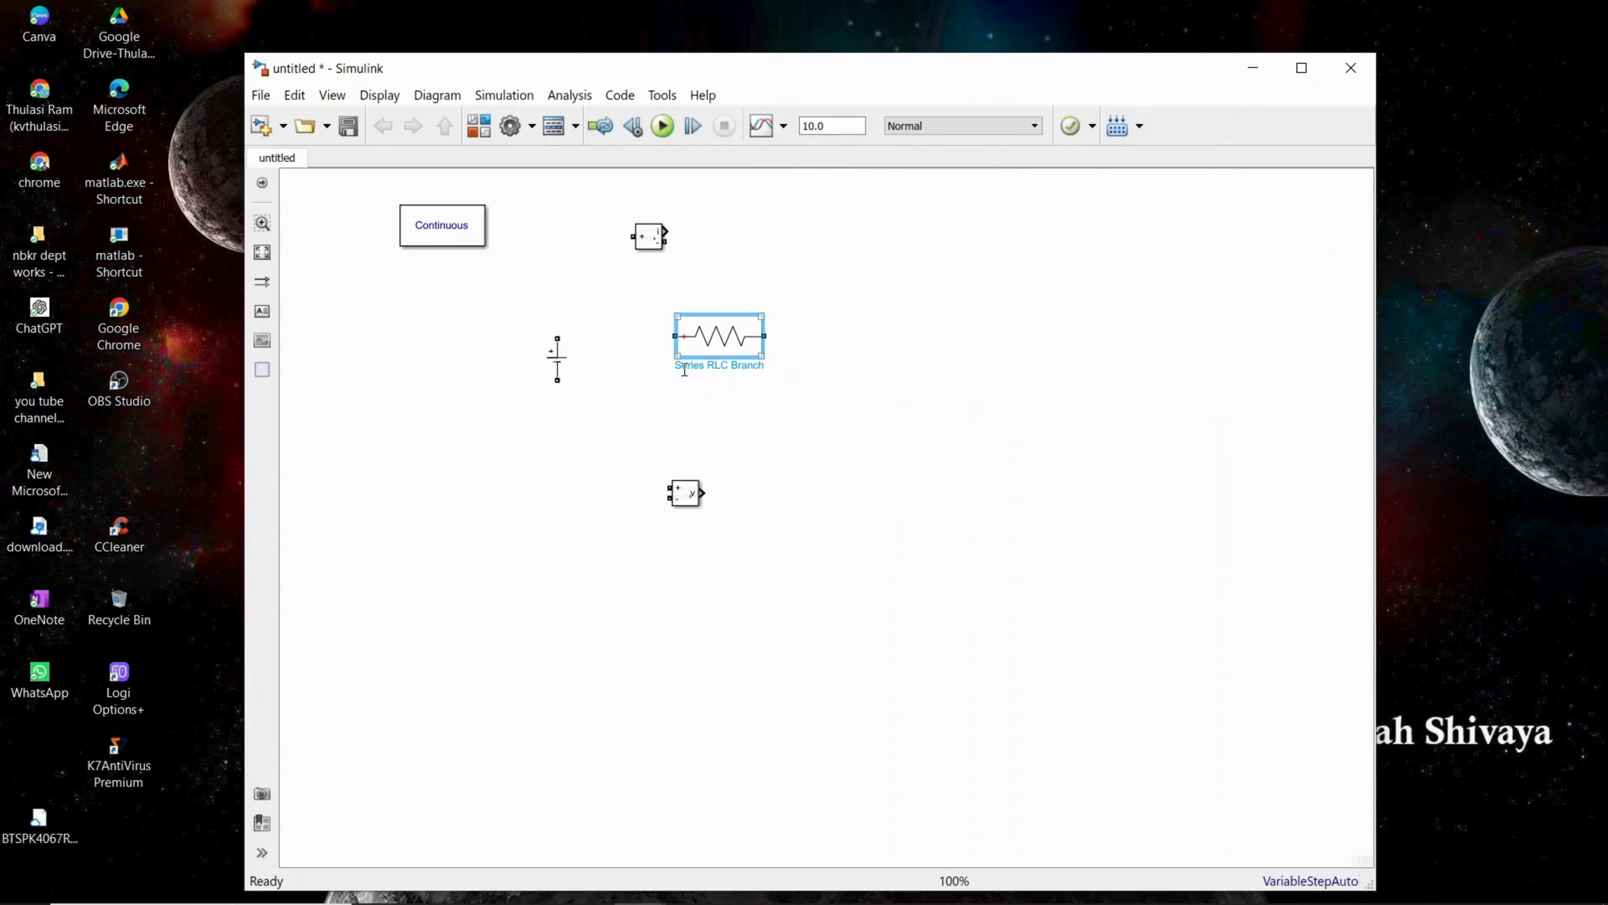
left_click(709, 366)
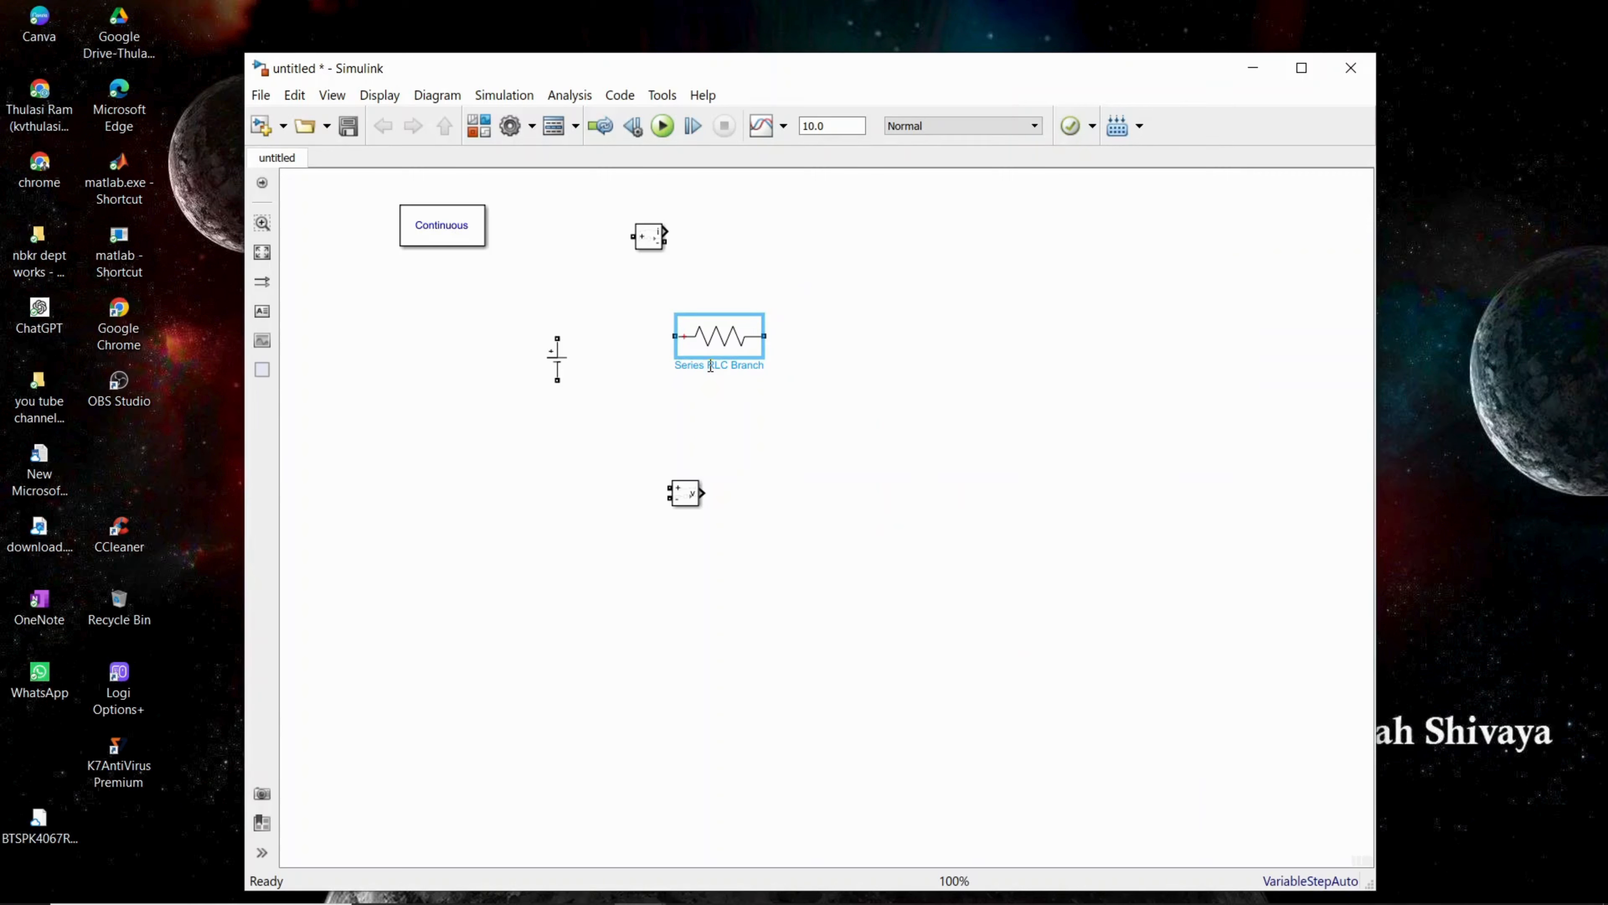
Set the resistor branch's resistance to 1000 ohms, consulting the finished superposition model for the value
double_click(720, 344)
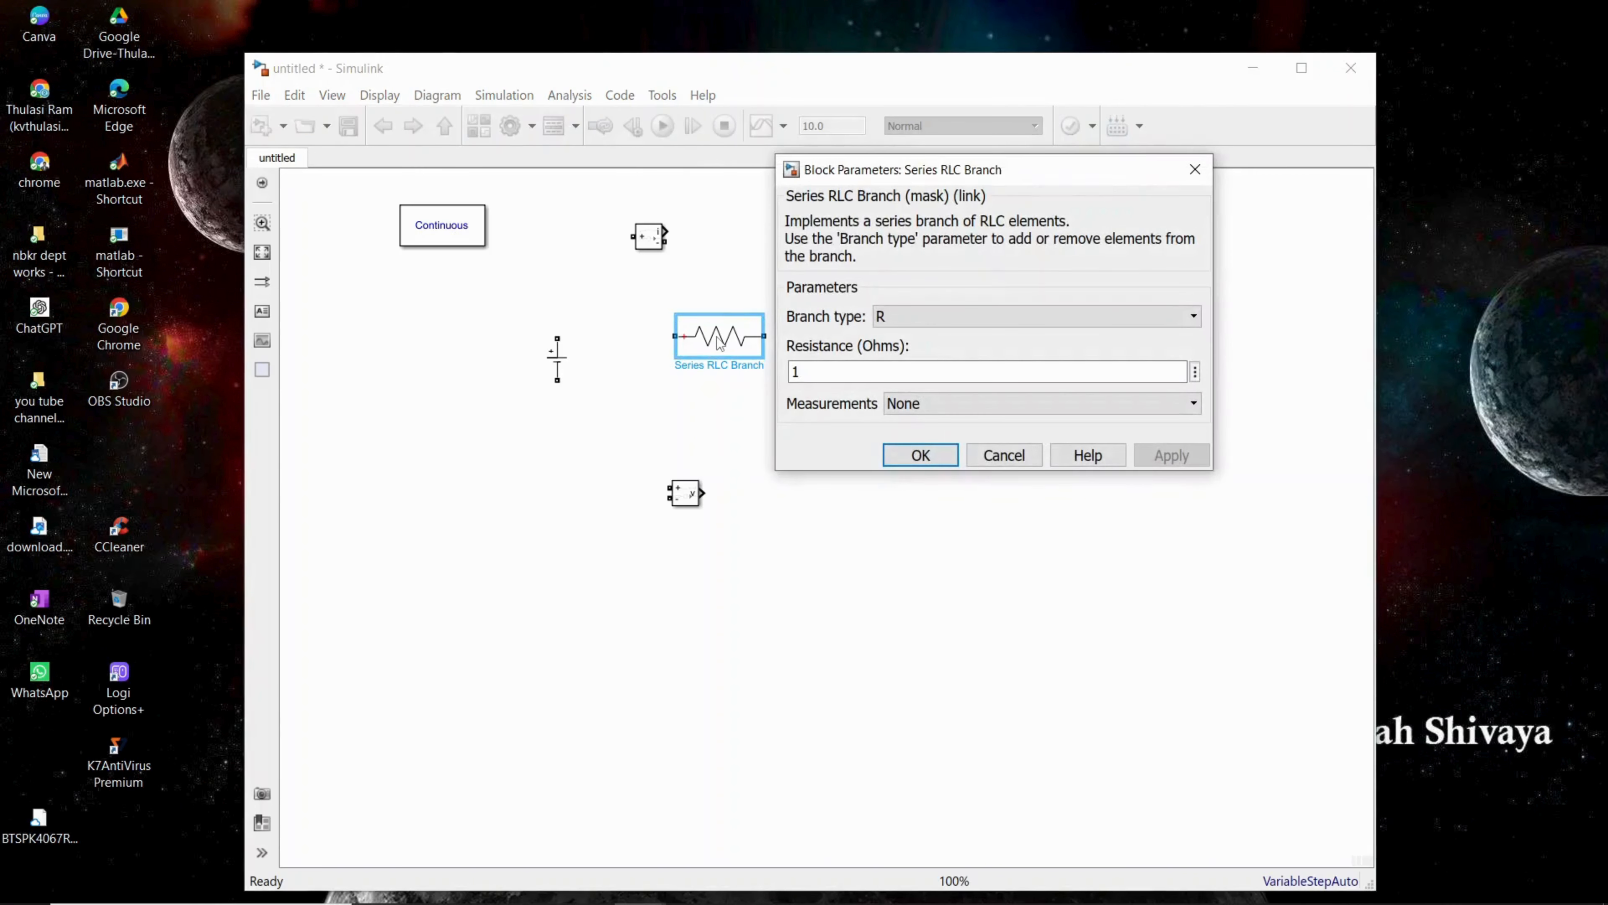
mouse_move(626, 888)
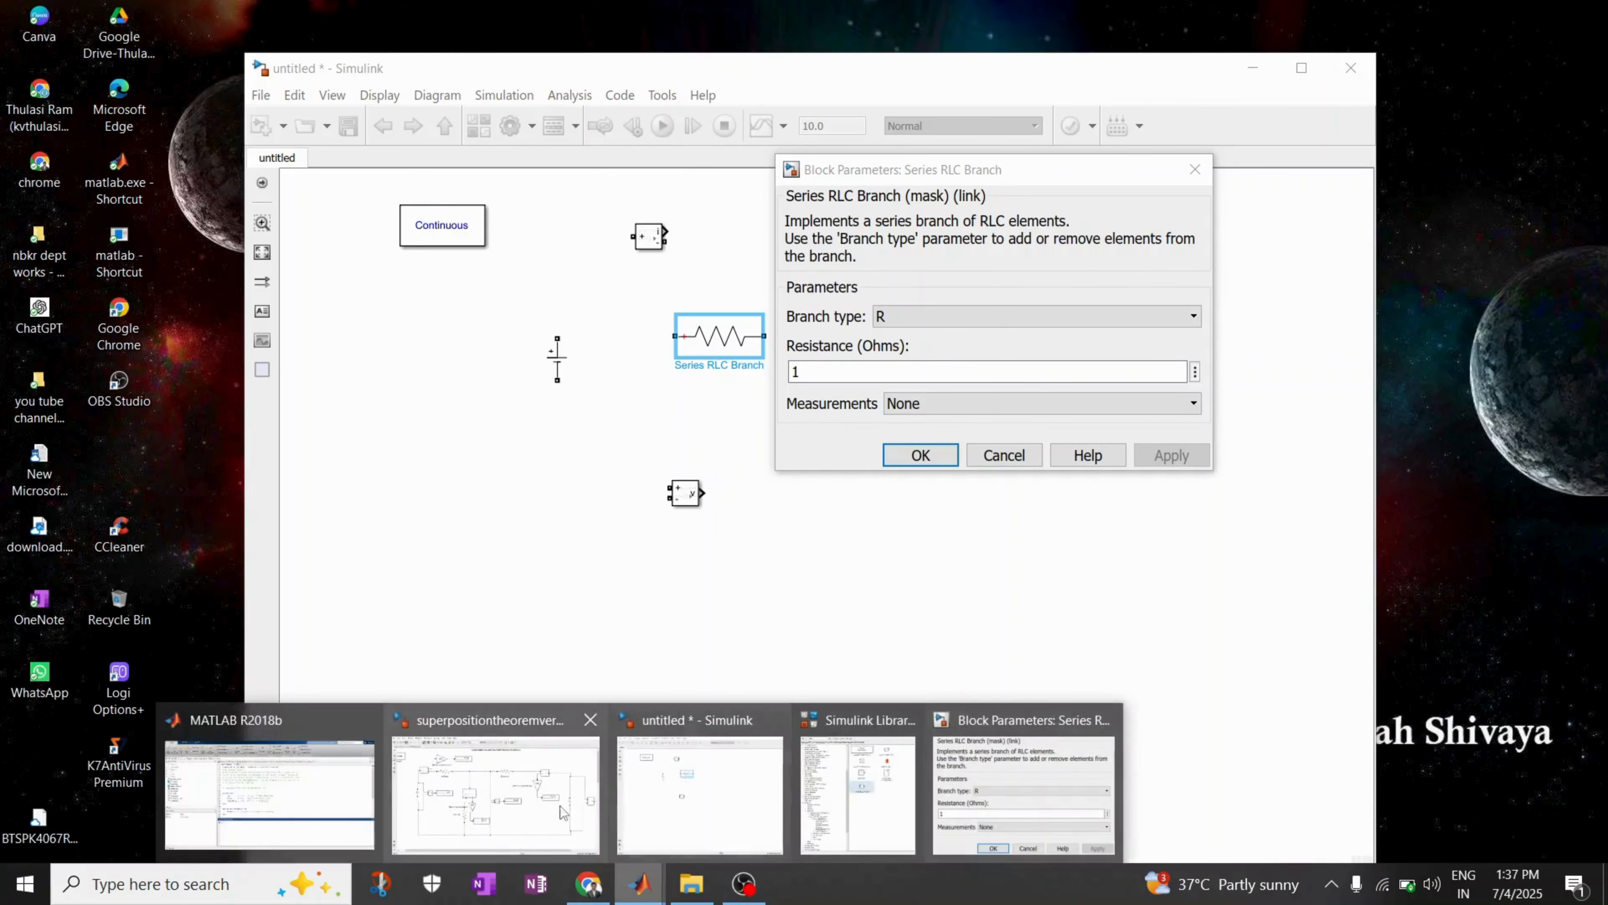
left_click(488, 786)
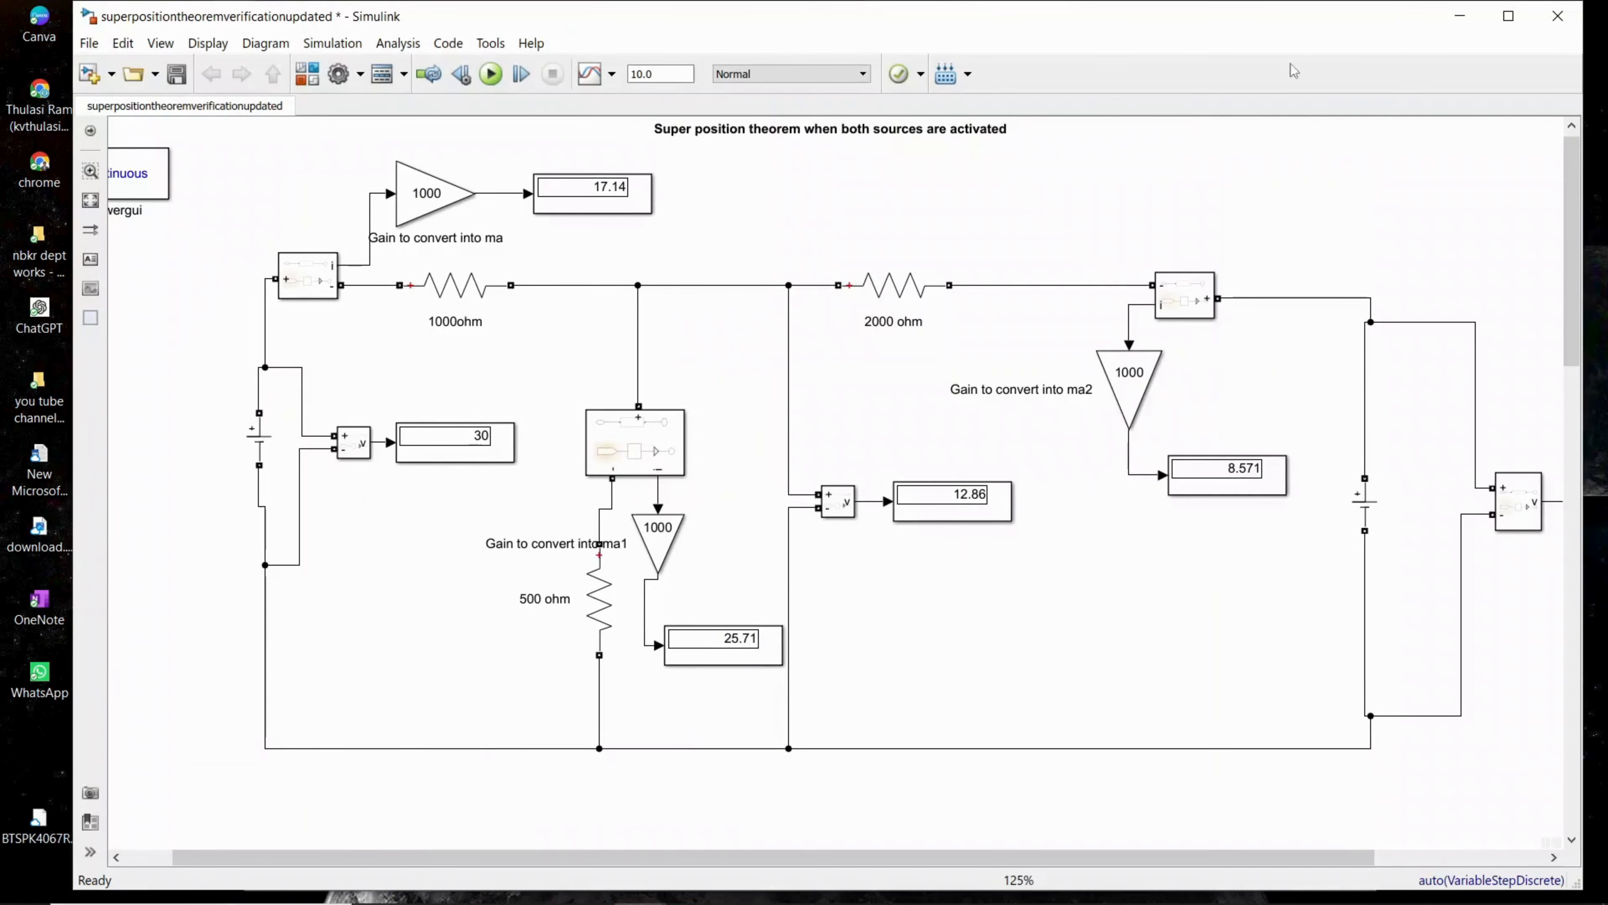
left_click(1459, 15)
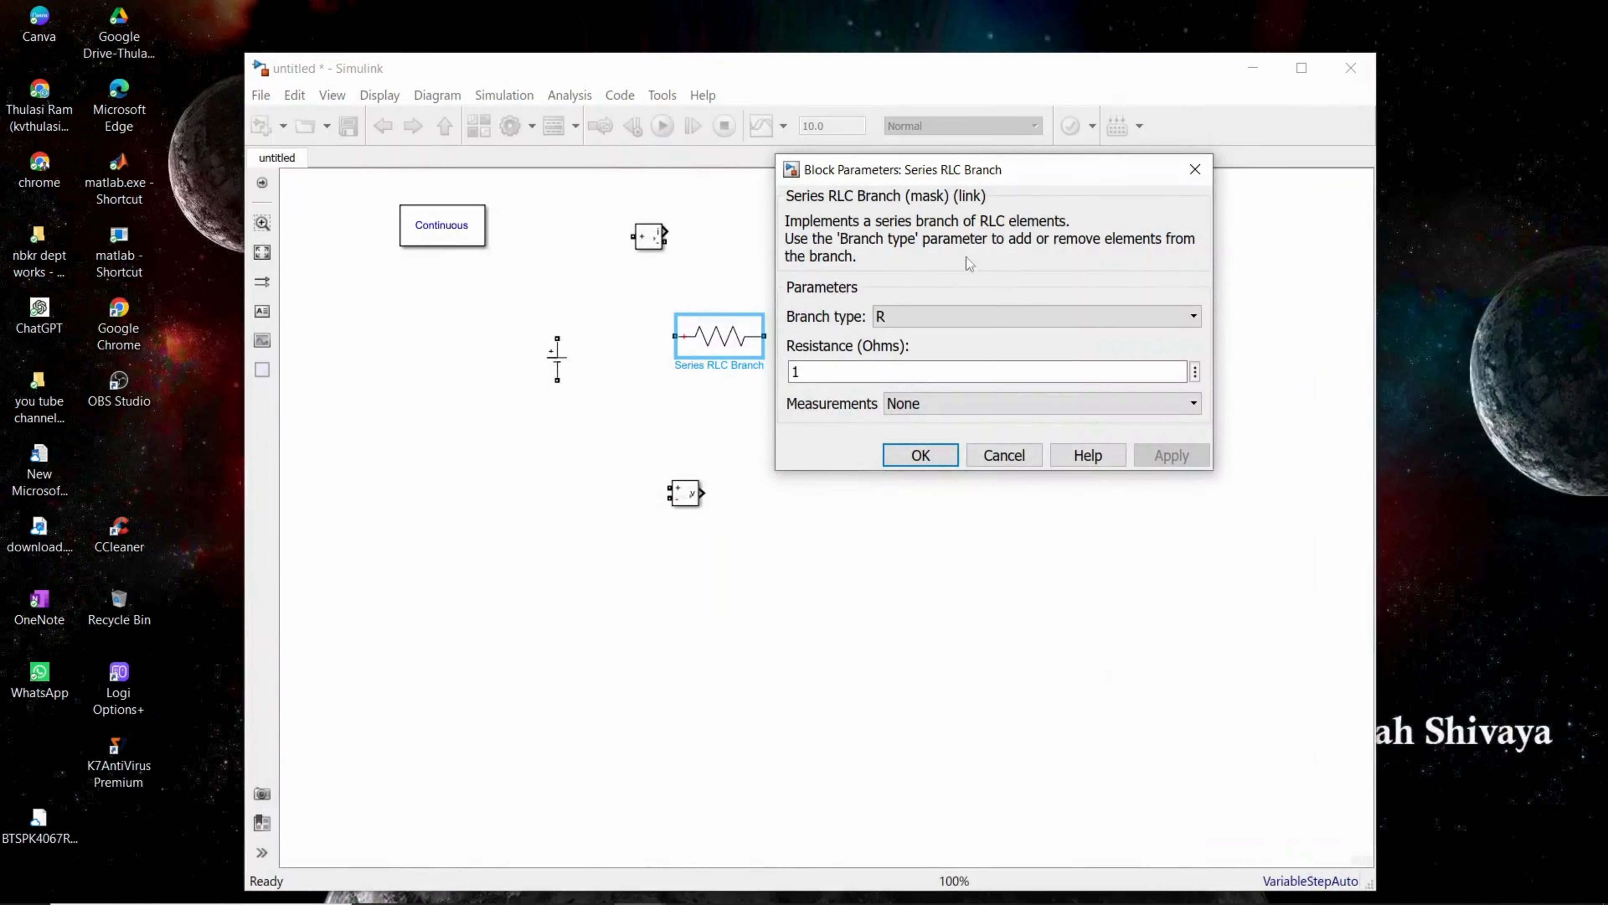
double_click(836, 364)
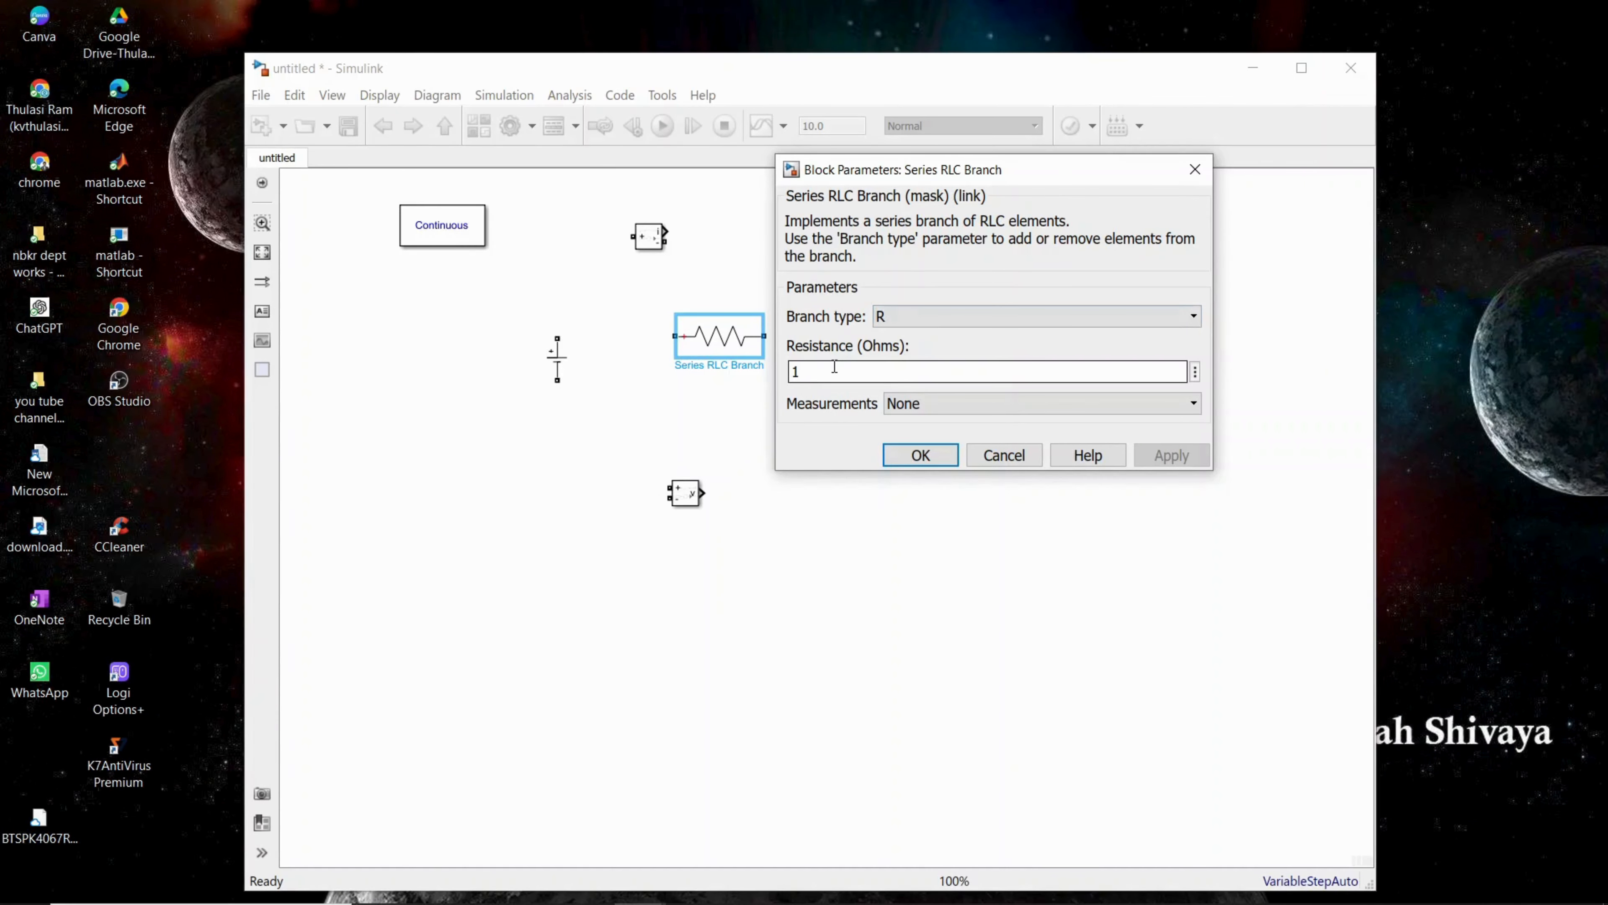
type("00")
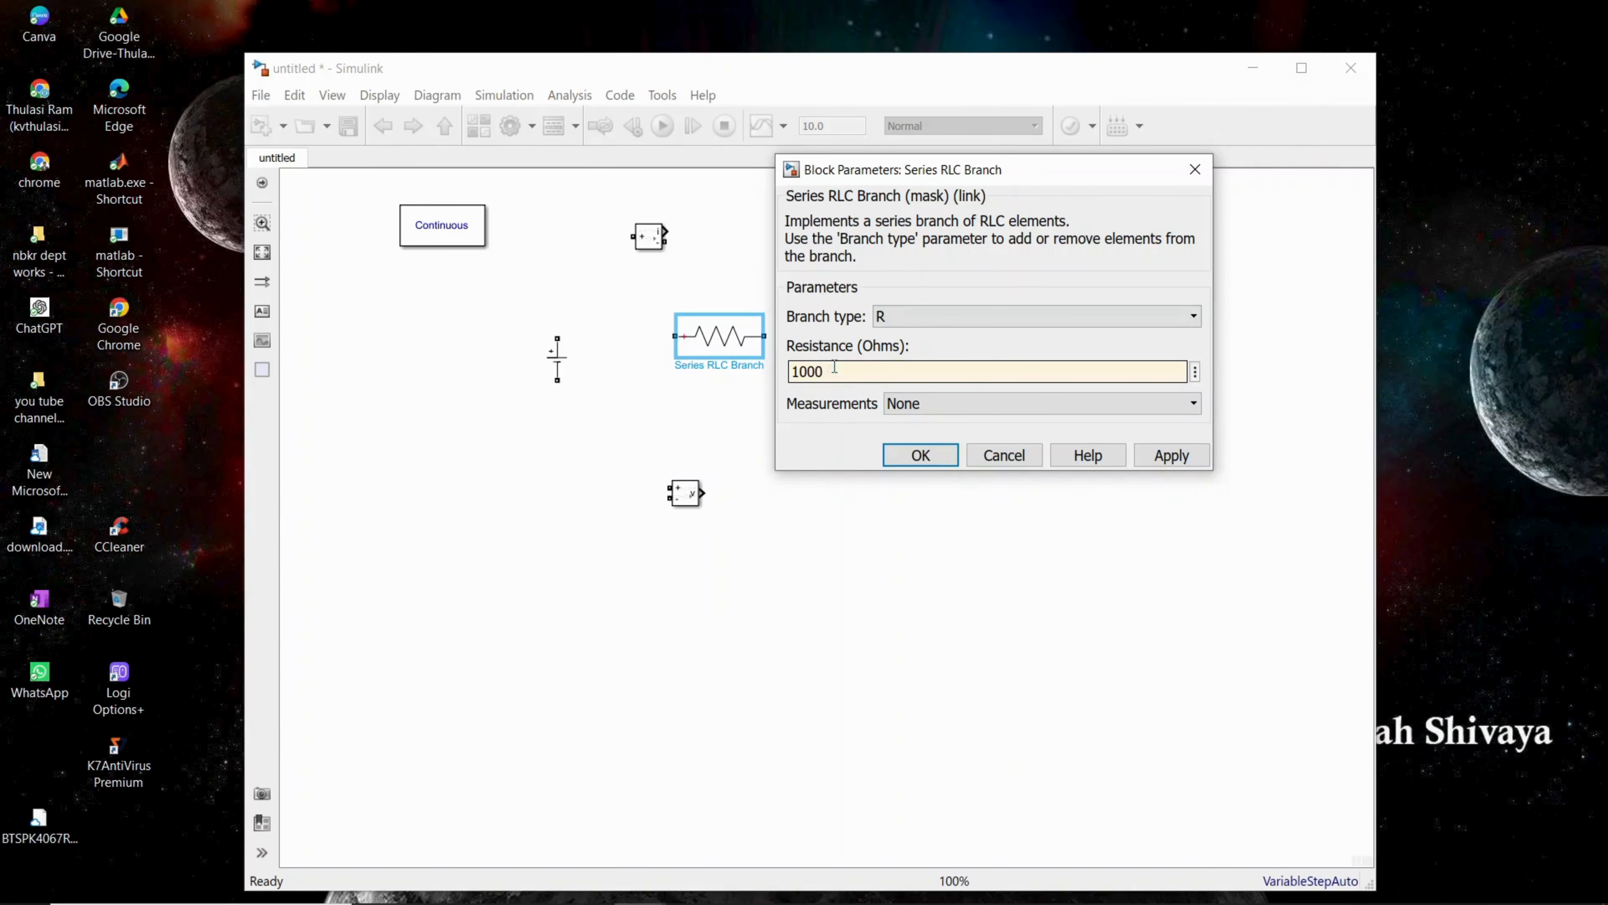
type("0")
left_click(1172, 455)
left_click(893, 450)
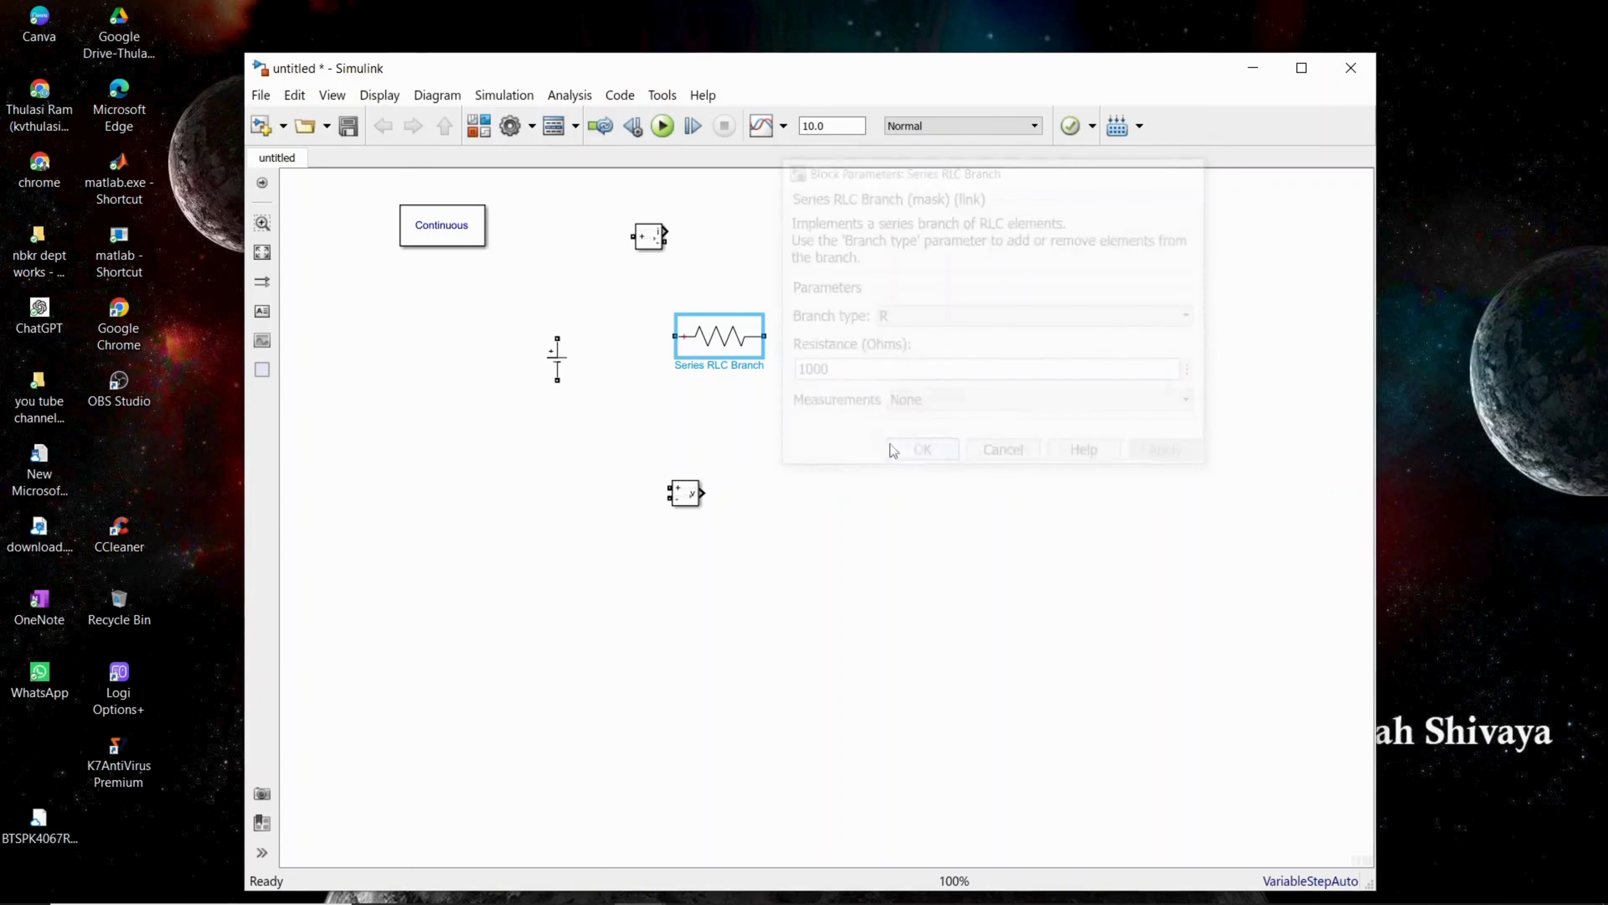
Rename the resistor block beside the DC voltage source as 1000
left_click(758, 371)
key("BackSpace")
key("BackSpace")
key("BackSpace")
key("BackSpace")
key("BackSpace")
key("BackSpace")
key("BackSpace")
key("BackSpace")
key("BackSpace")
key("BackSpace")
key("BackSpace")
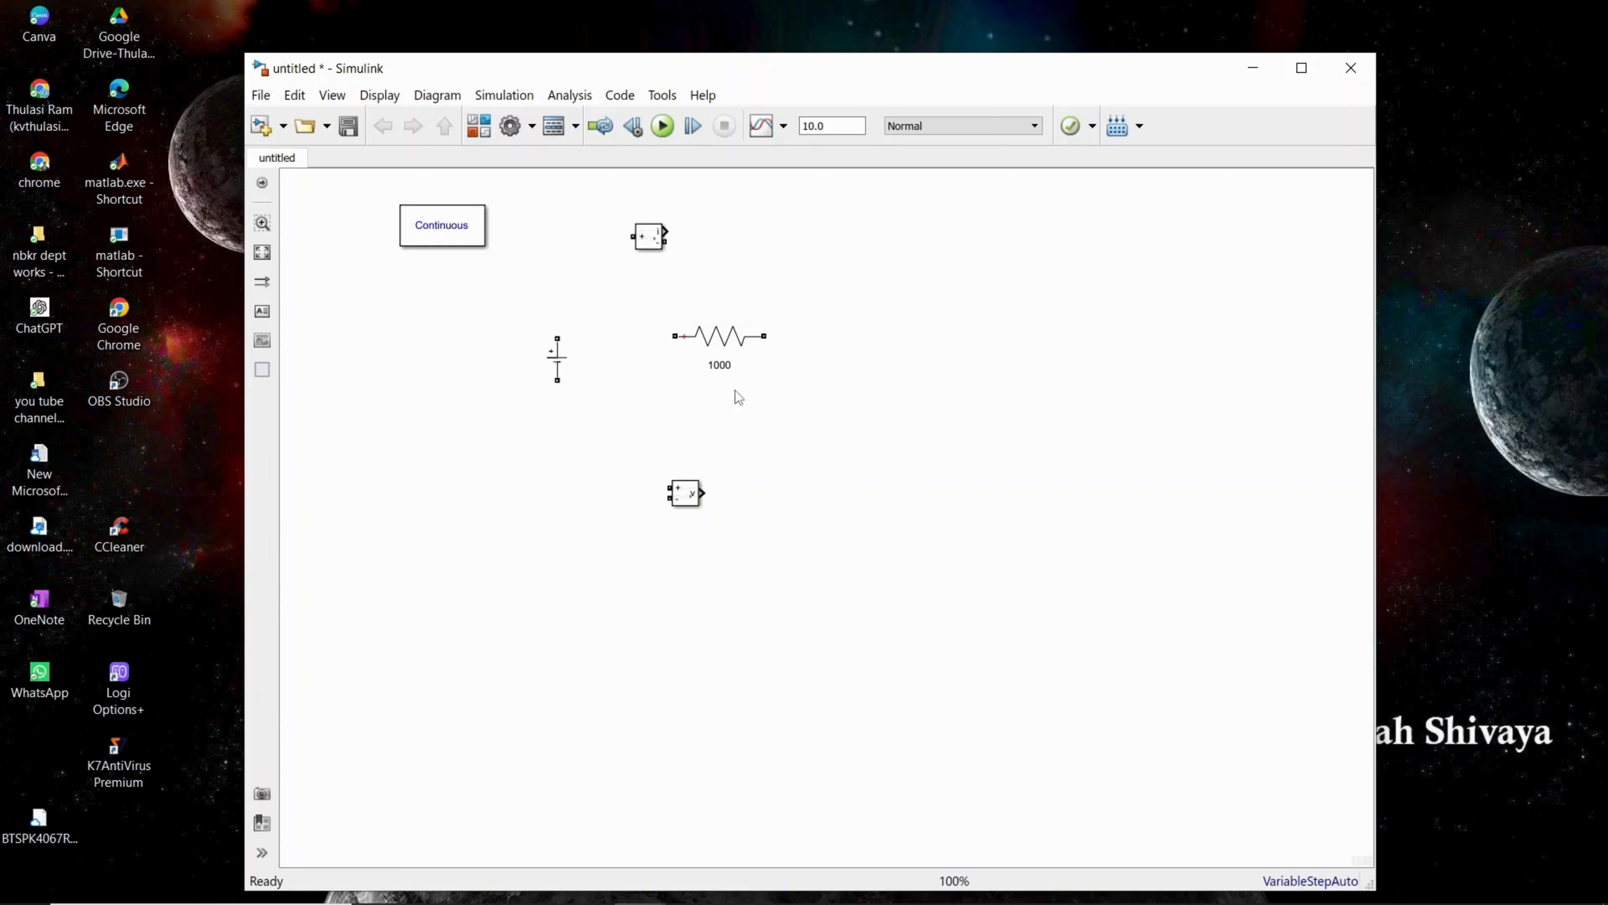
Copy the 1000 resistor and paste two duplicates, one below it and one farther along to its right
left_click(709, 348)
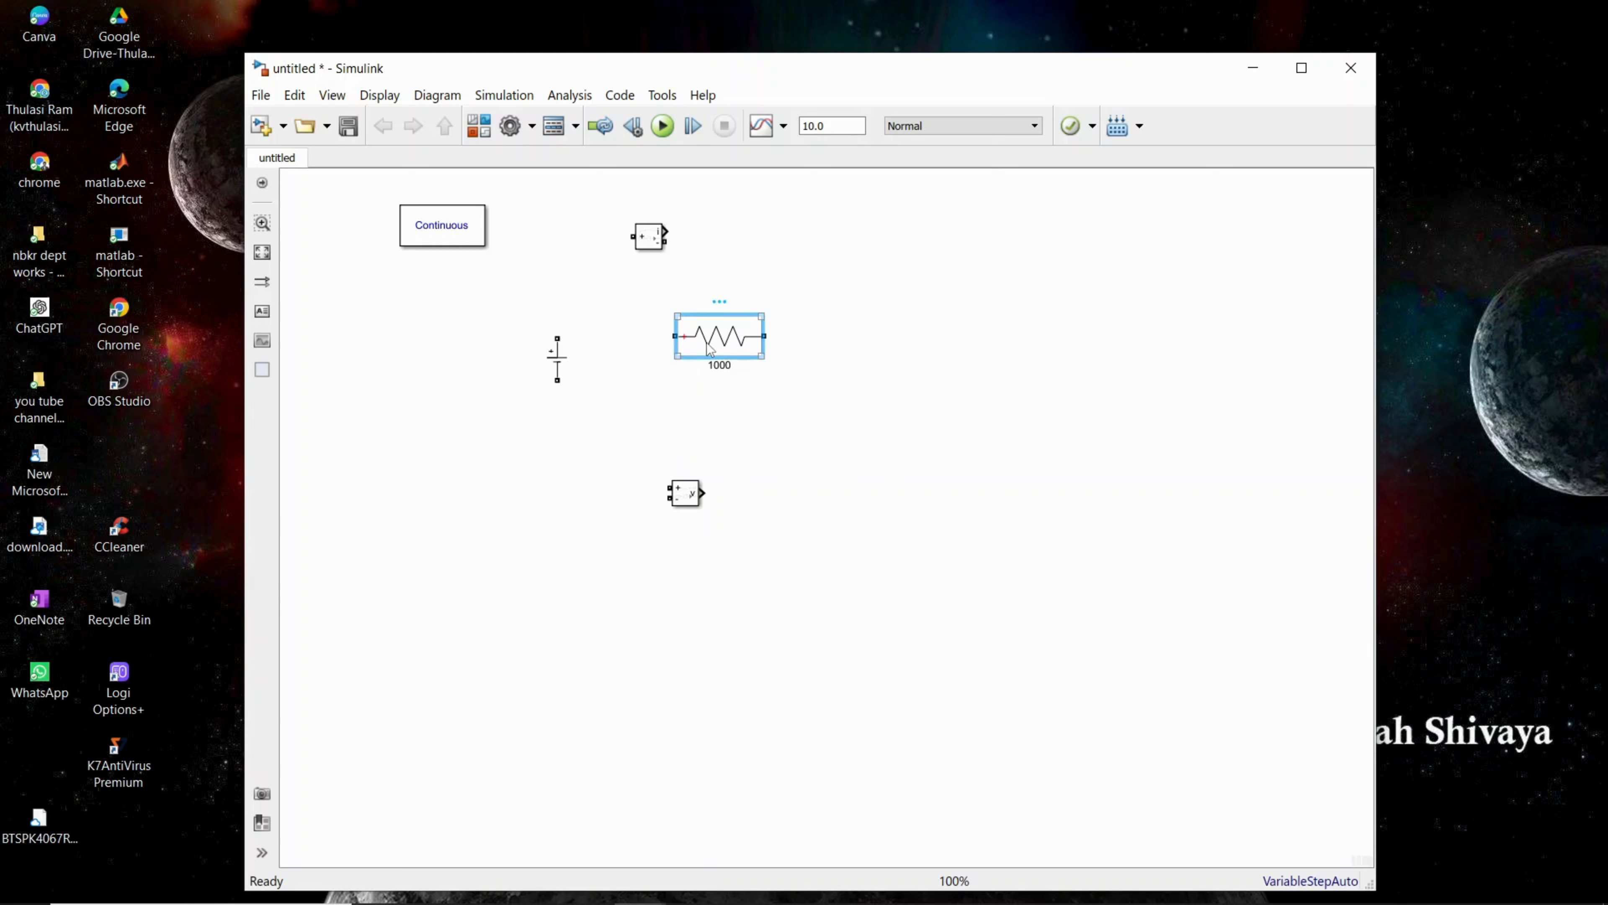
left_click(782, 412)
key("ctrl+v")
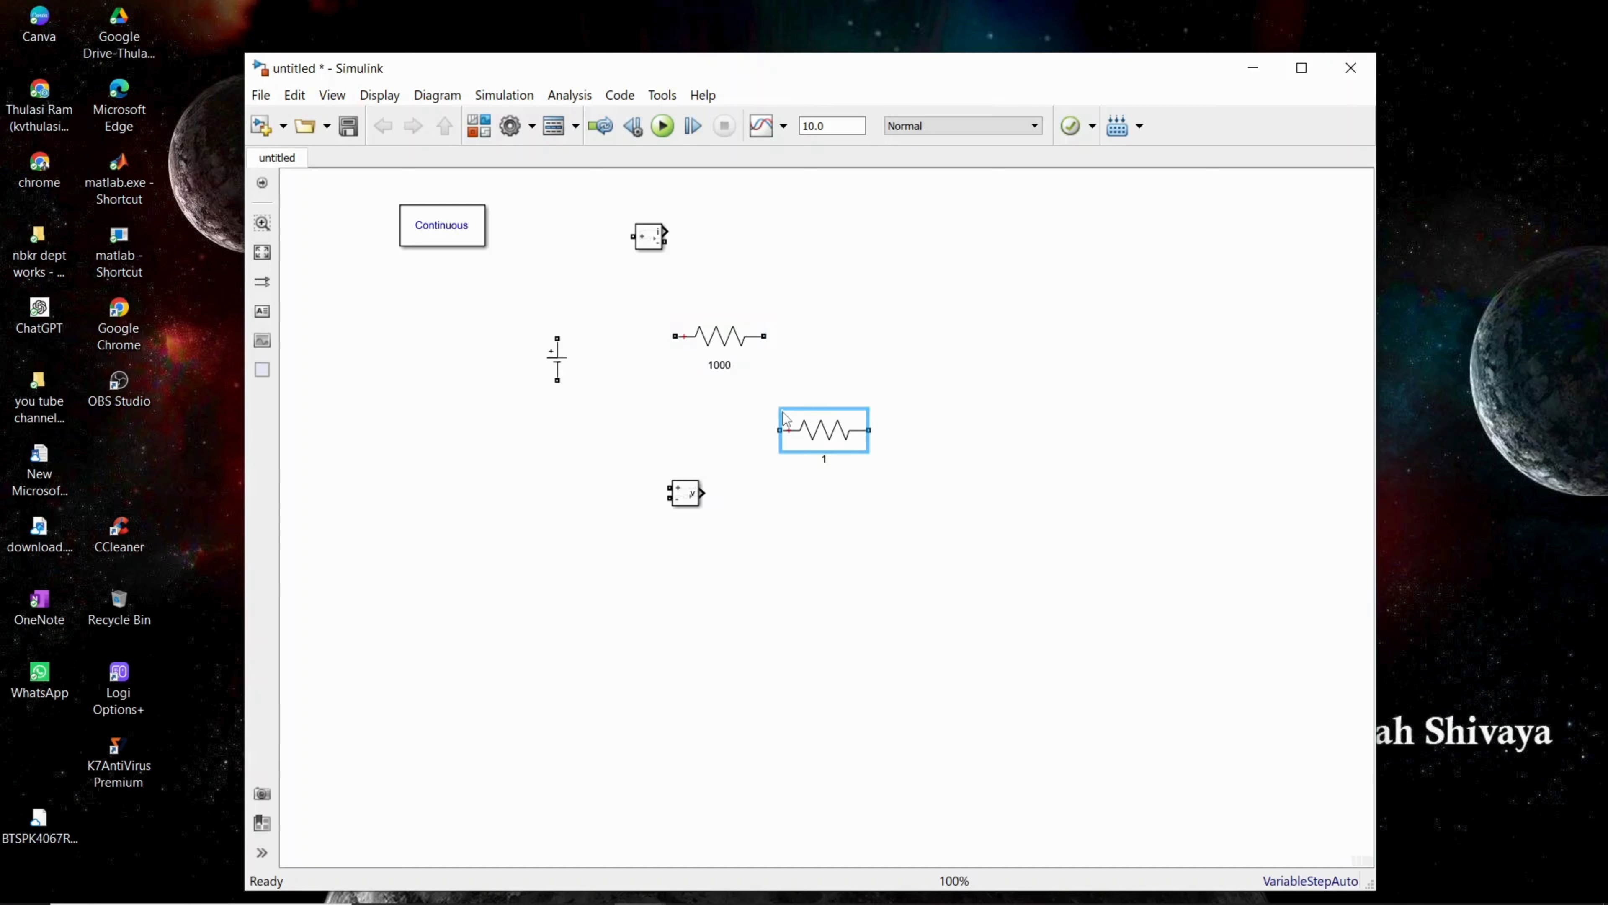
left_click(962, 310)
key("ctrl+v")
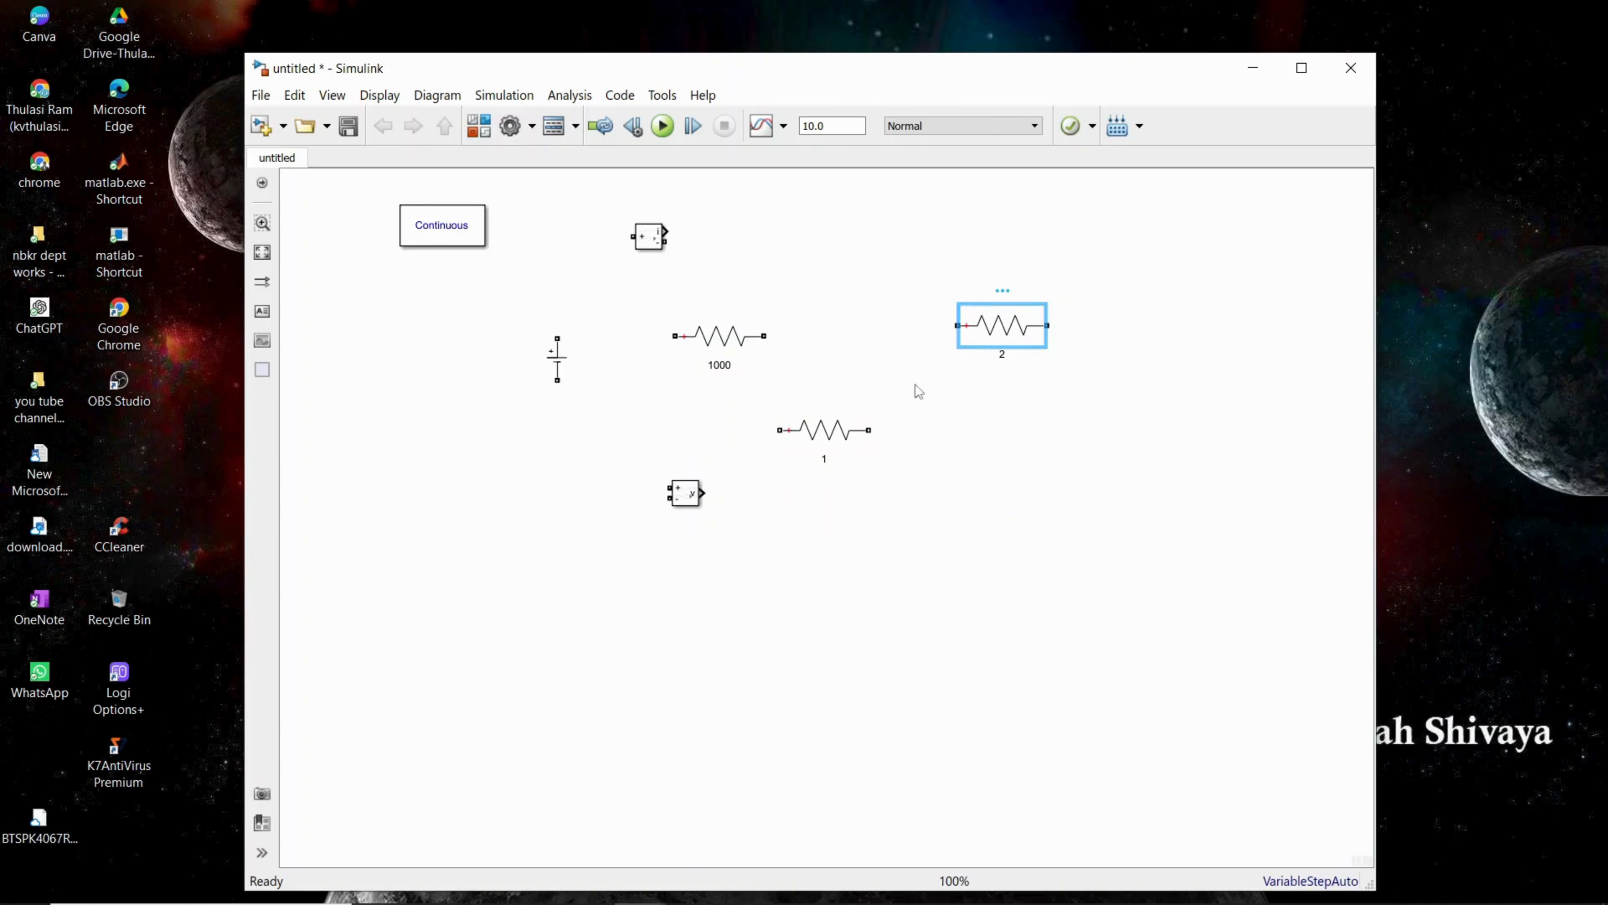
Rotate the lower resistor copy 90 degrees so it stands vertically
left_click(825, 440)
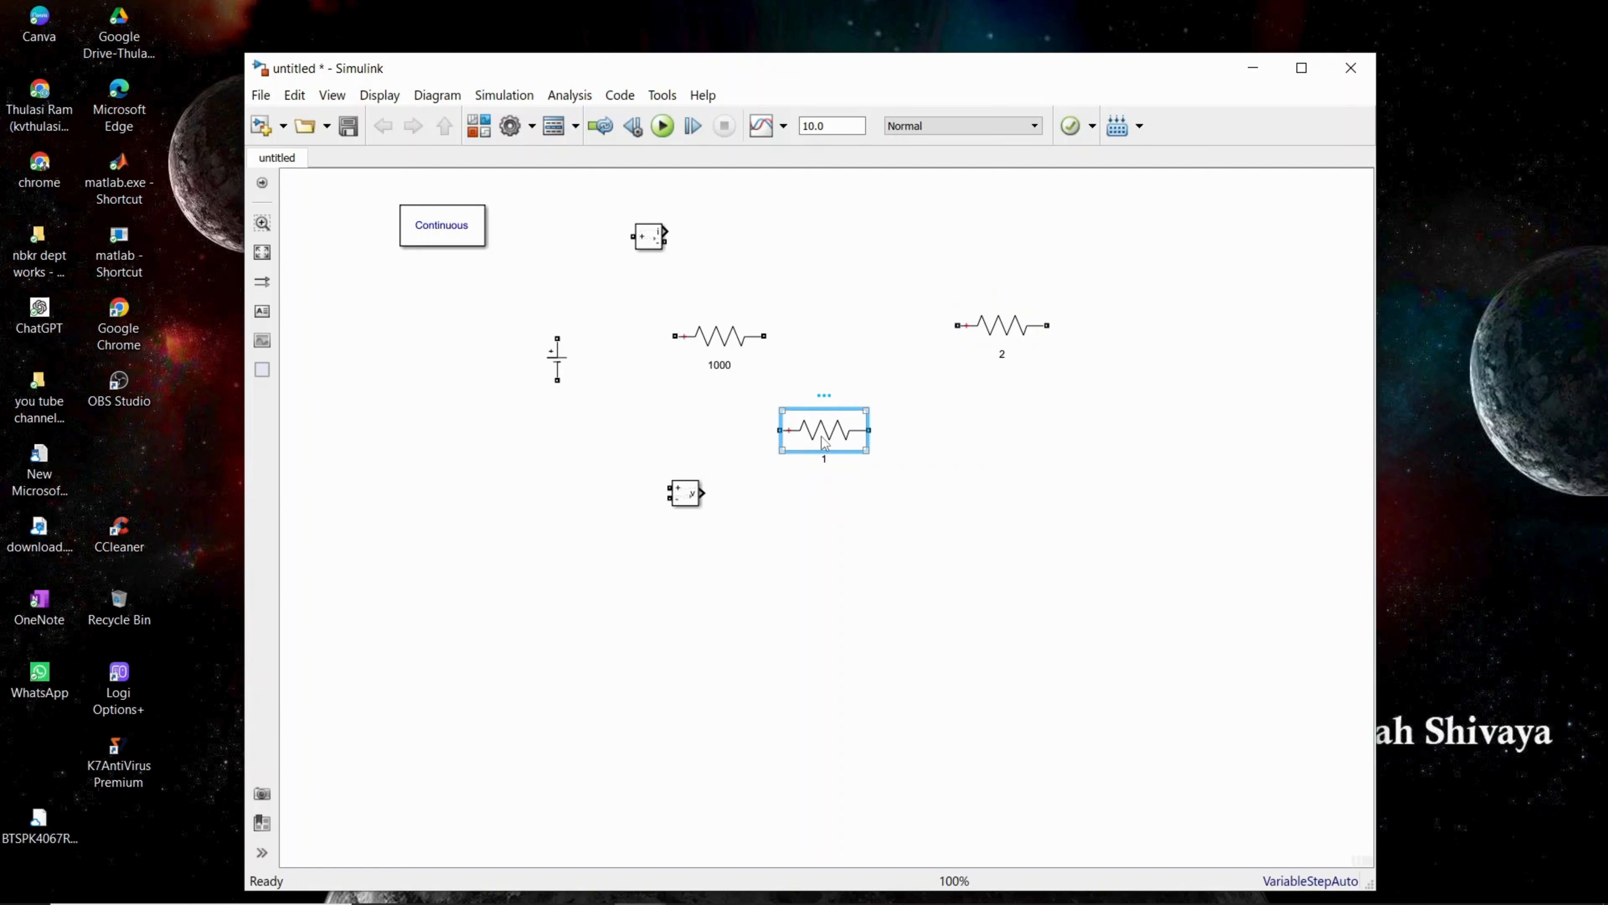
key("ctrl+r")
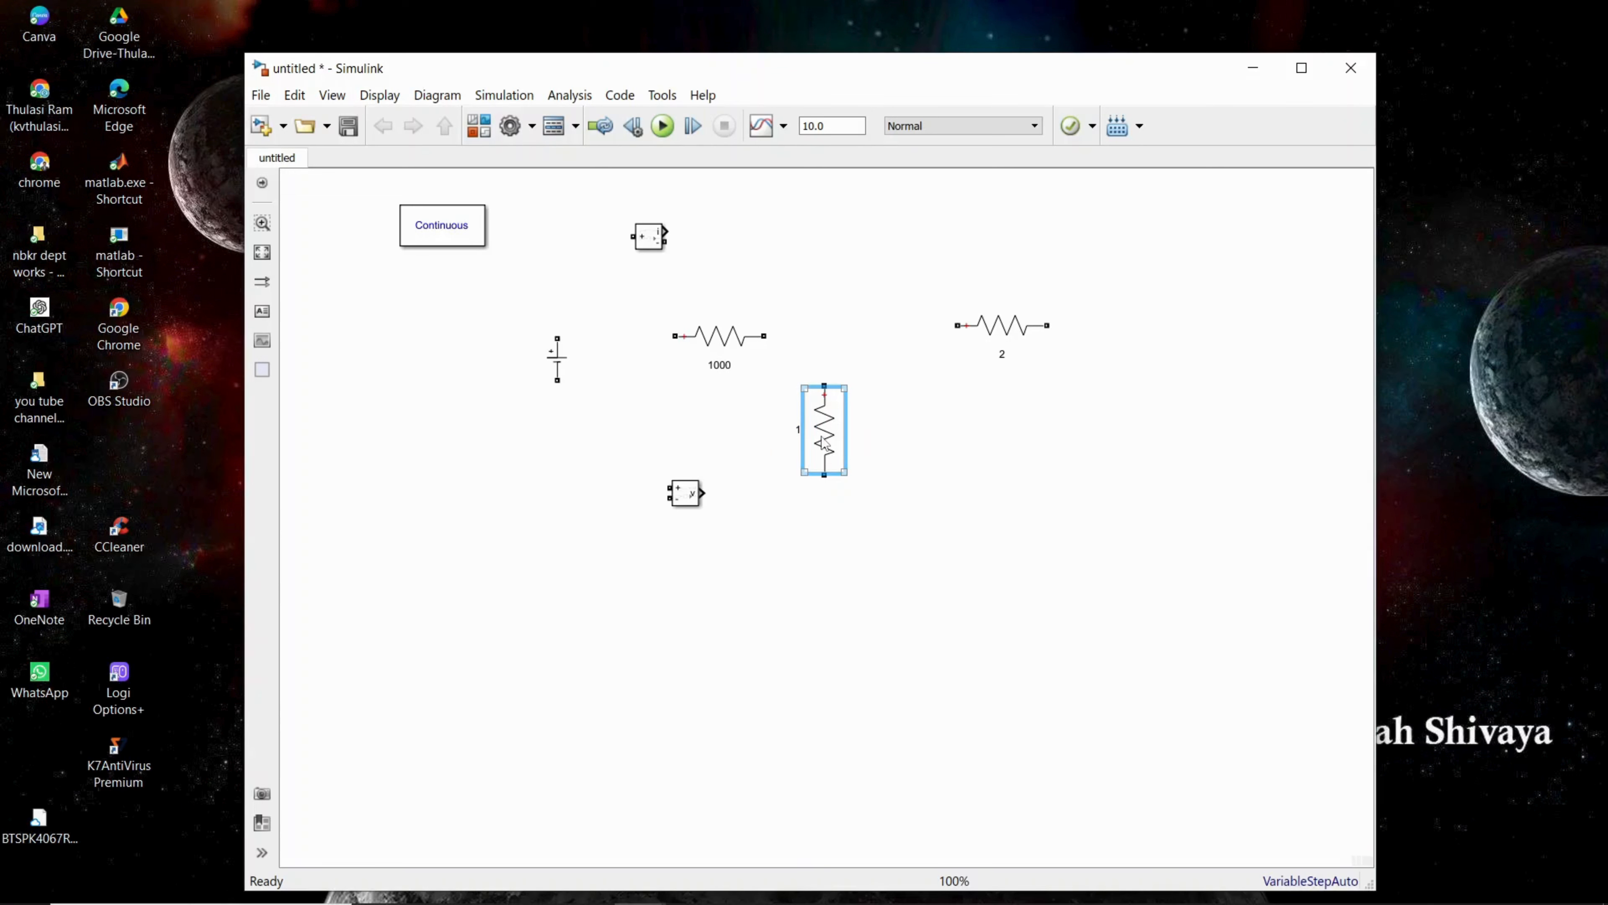
left_click(930, 452)
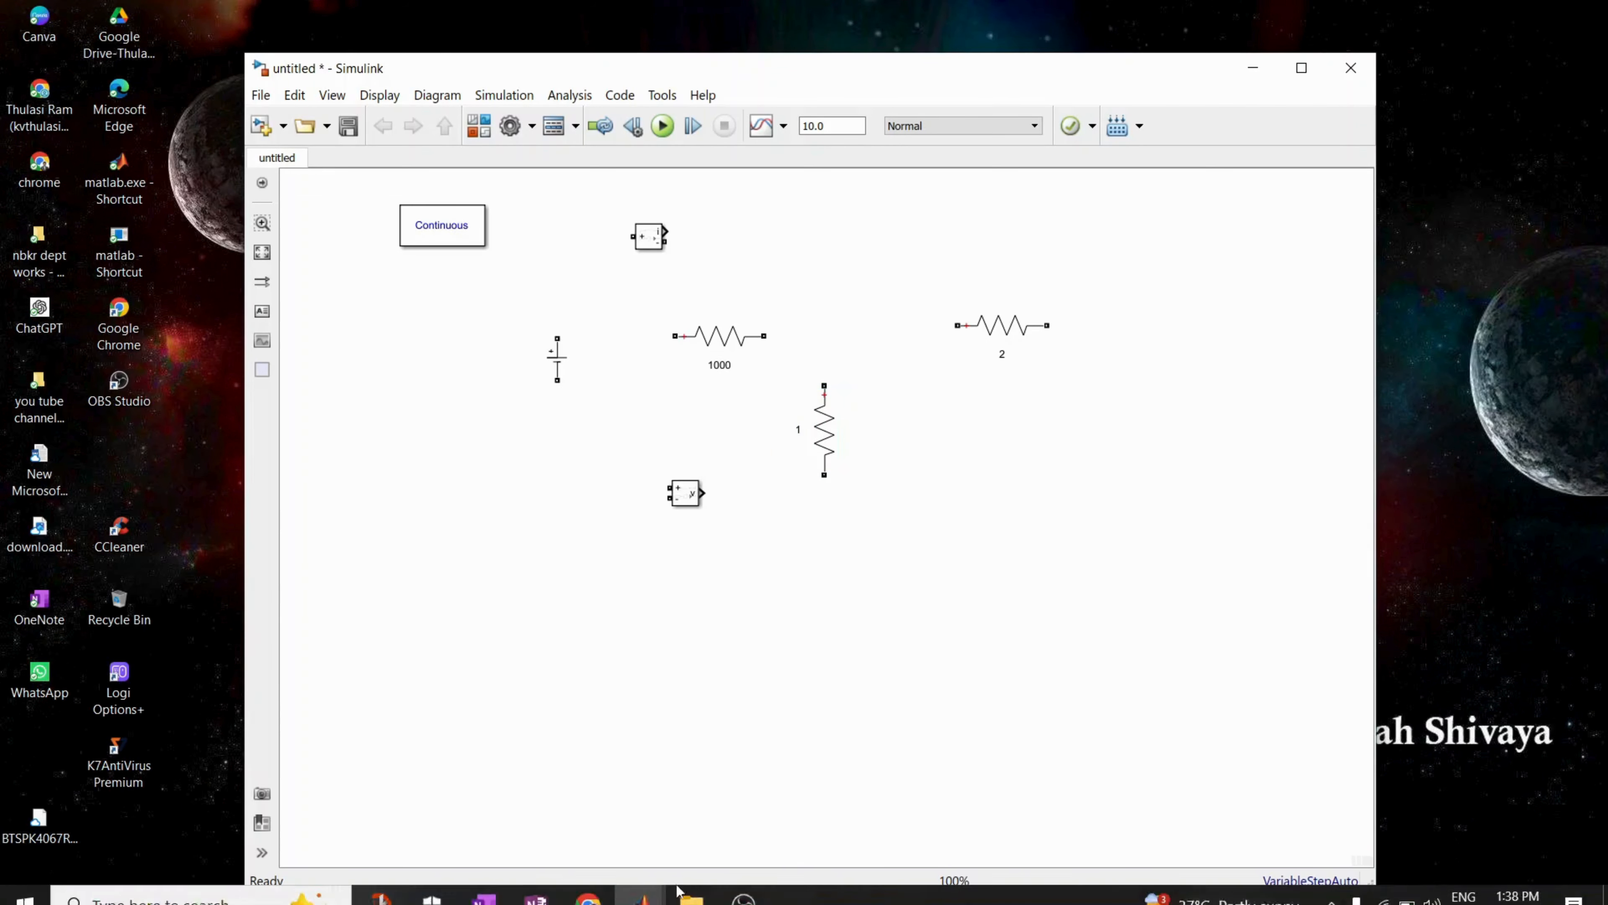
Check the finished superposition model again and set the vertical resistor's resistance to 500 ohms
left_click(640, 884)
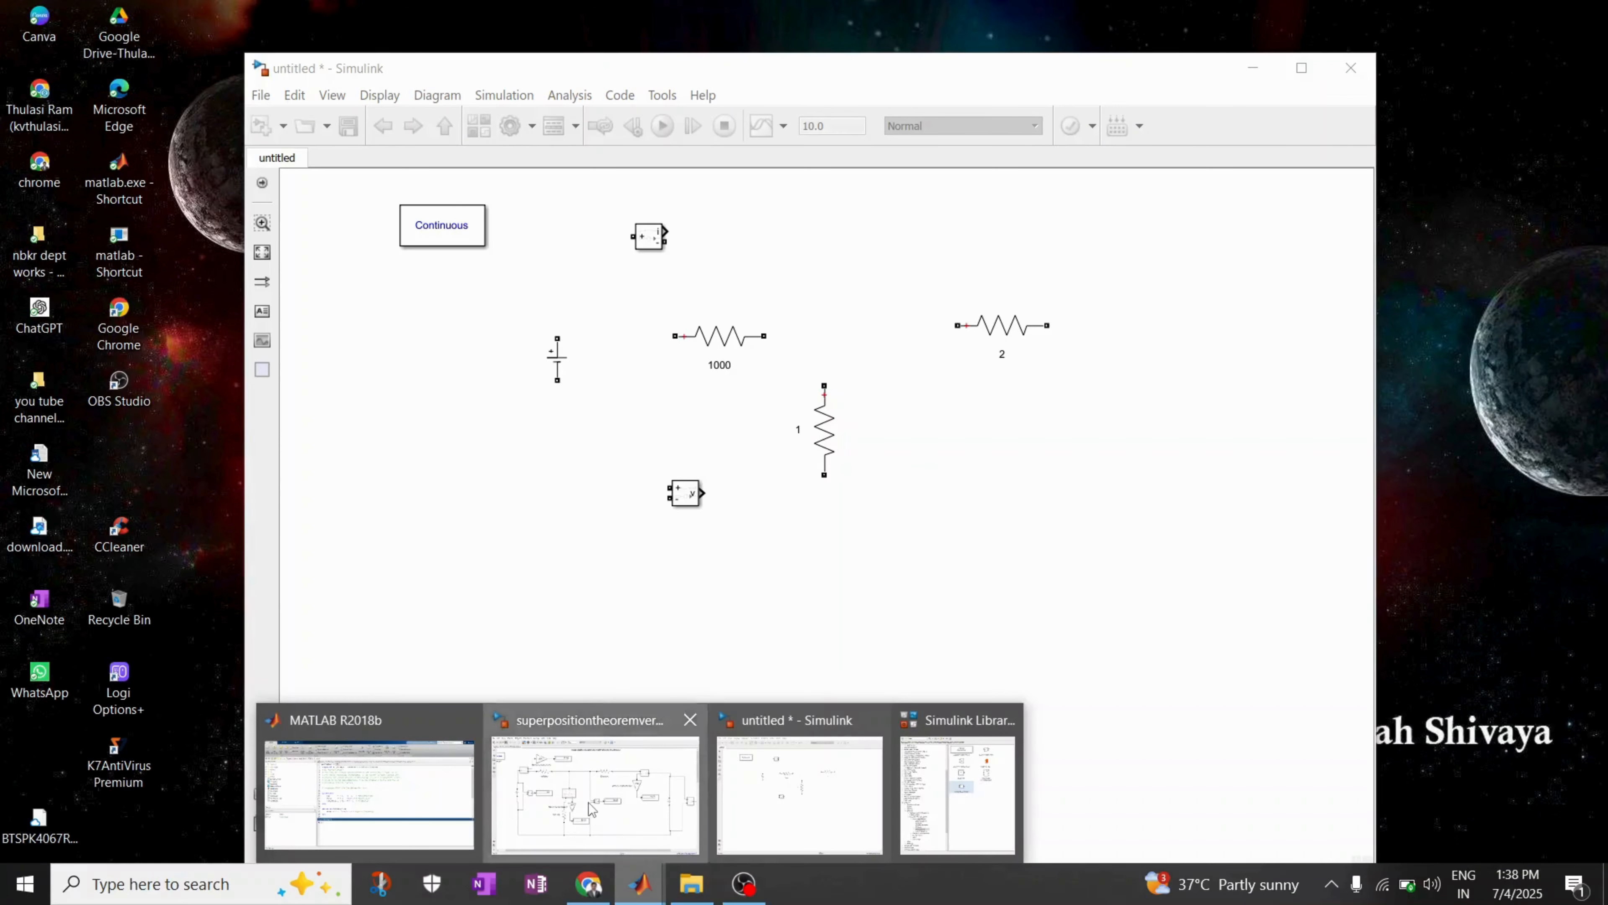
left_click(633, 851)
left_click(464, 308)
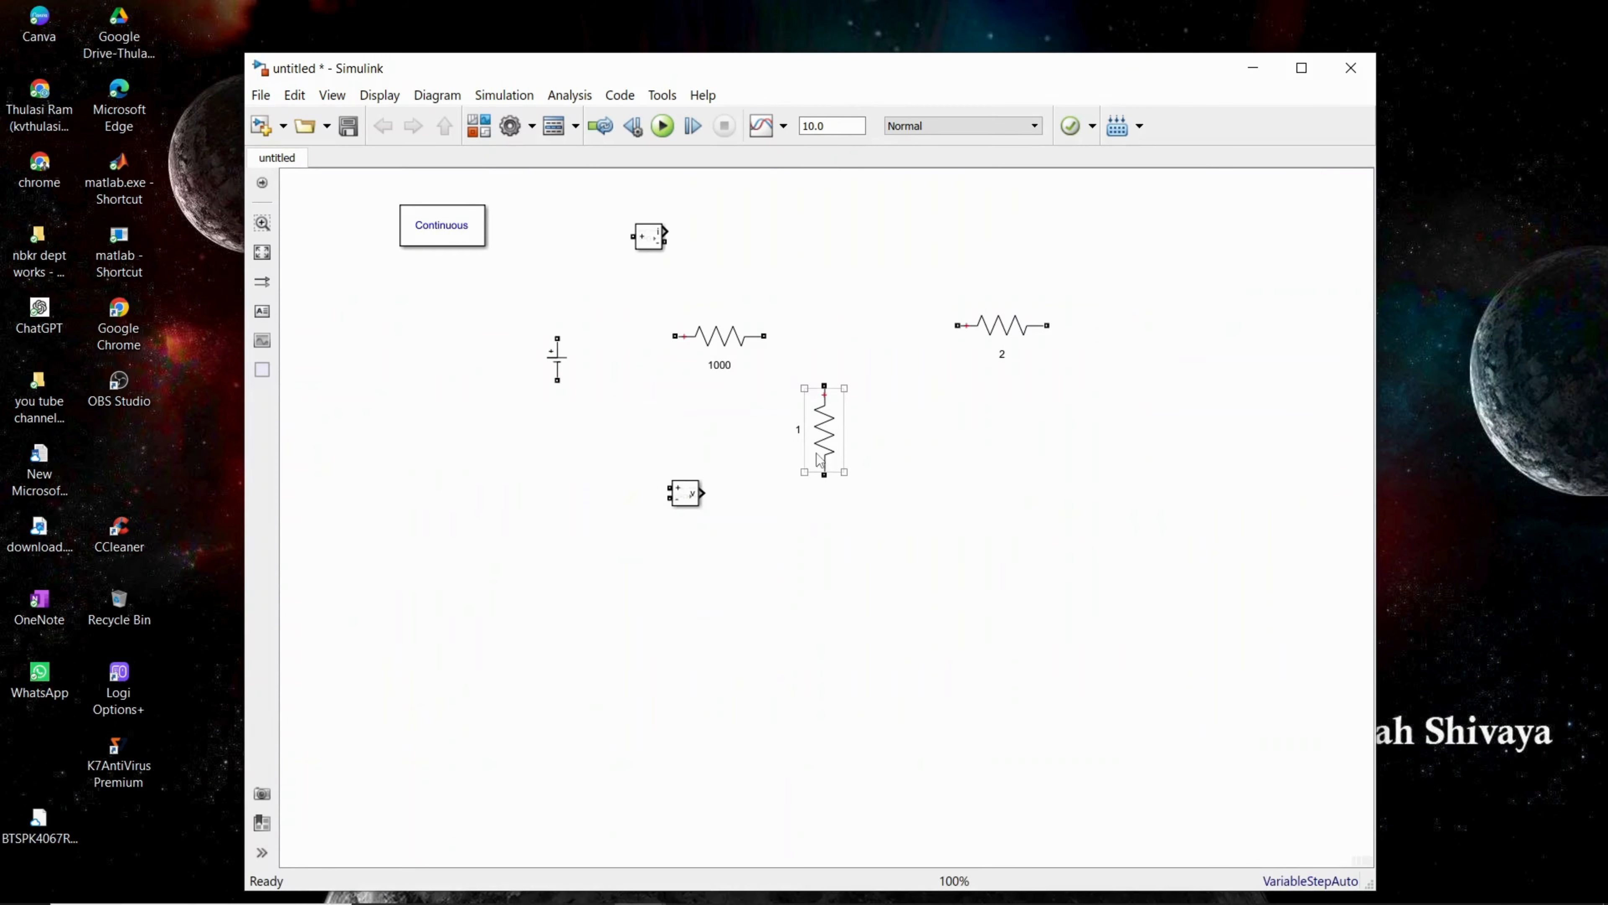
double_click(817, 452)
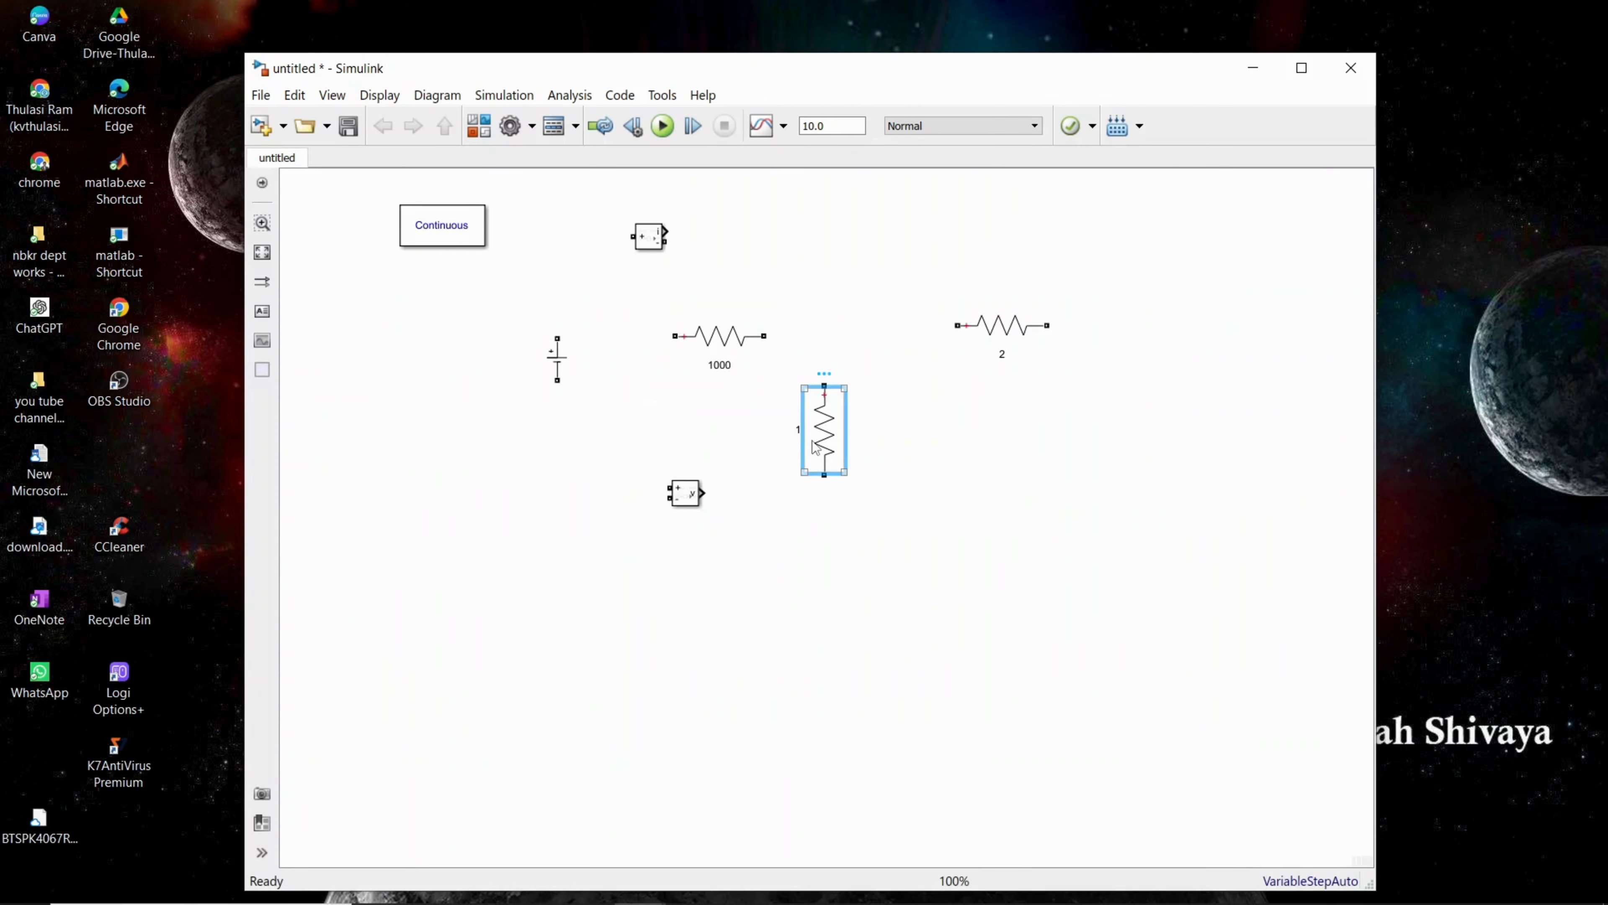
left_click(922, 467)
double_click(922, 467)
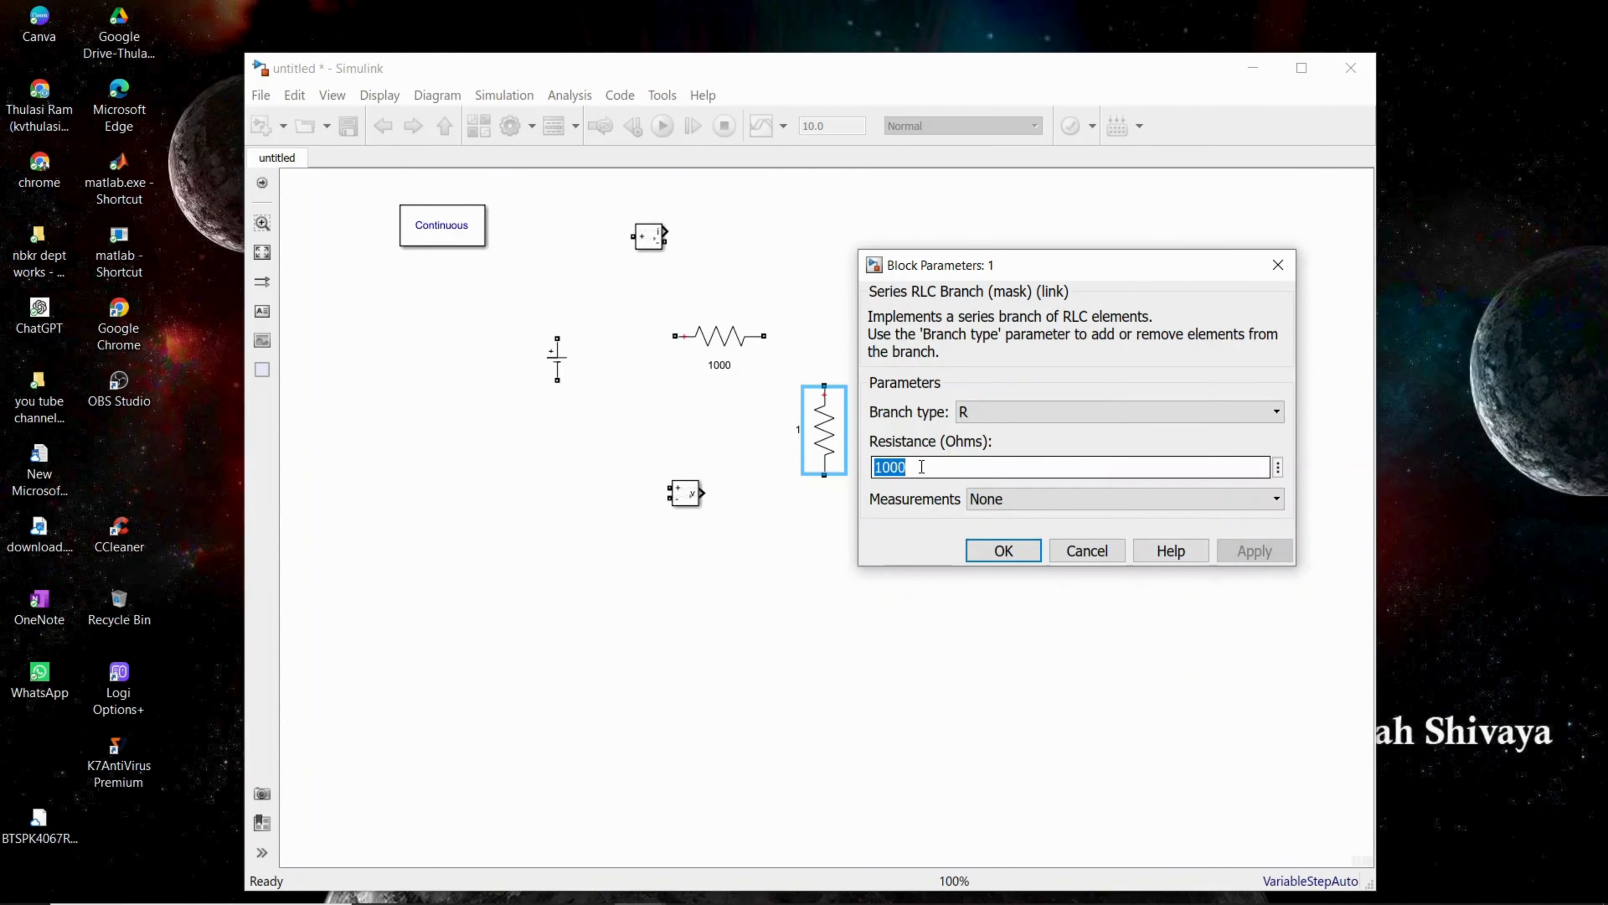
type("500")
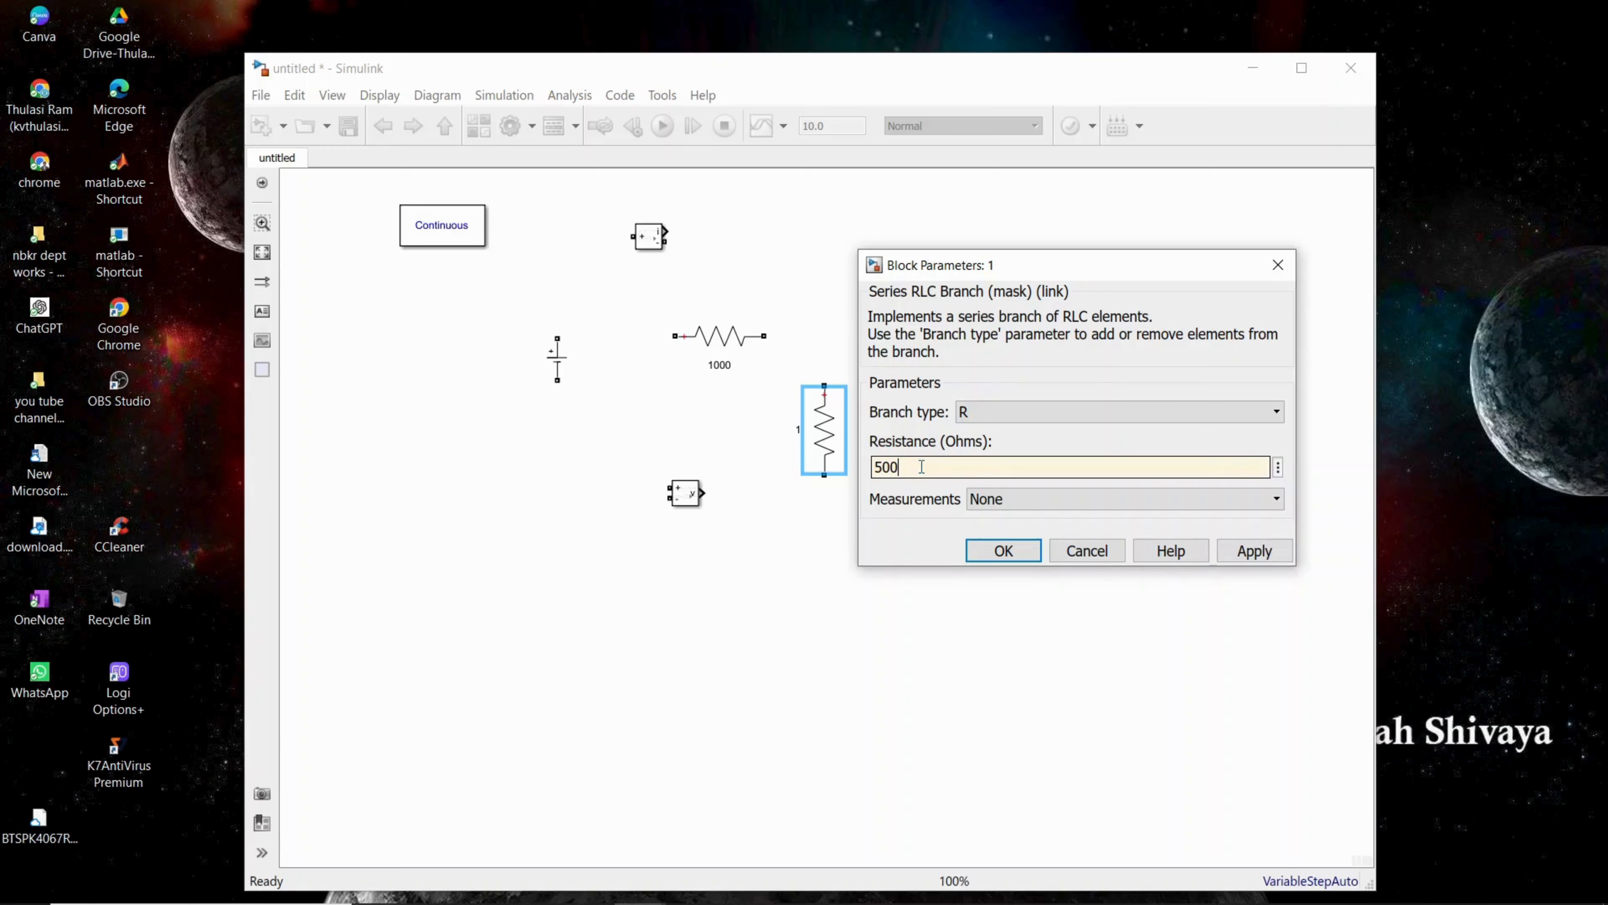
left_click(1255, 551)
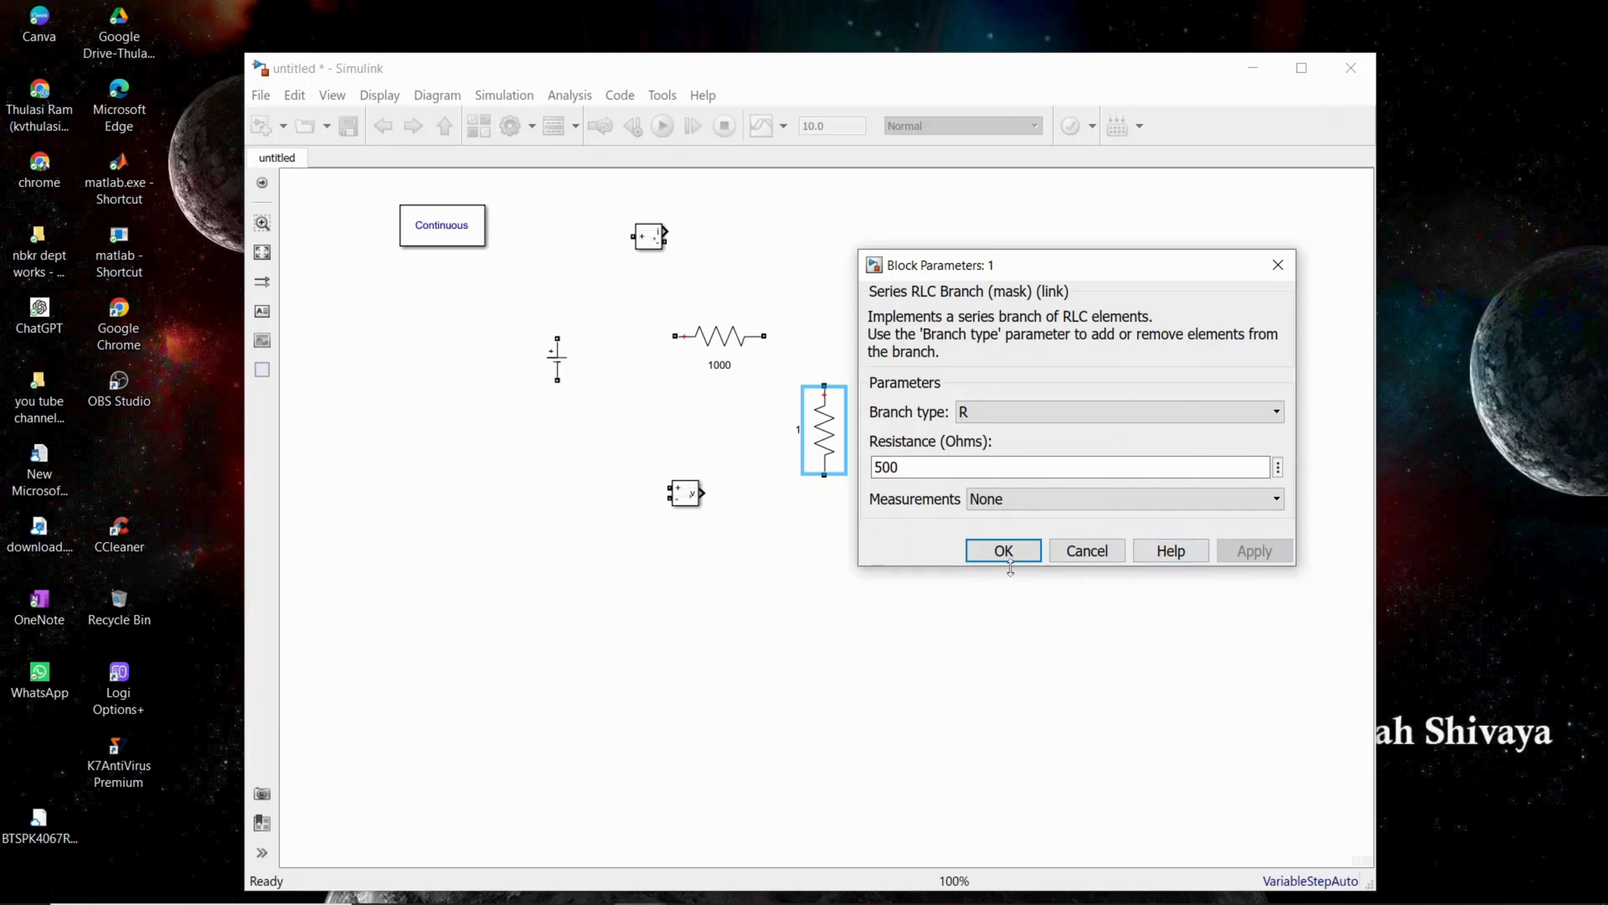
left_click(1004, 550)
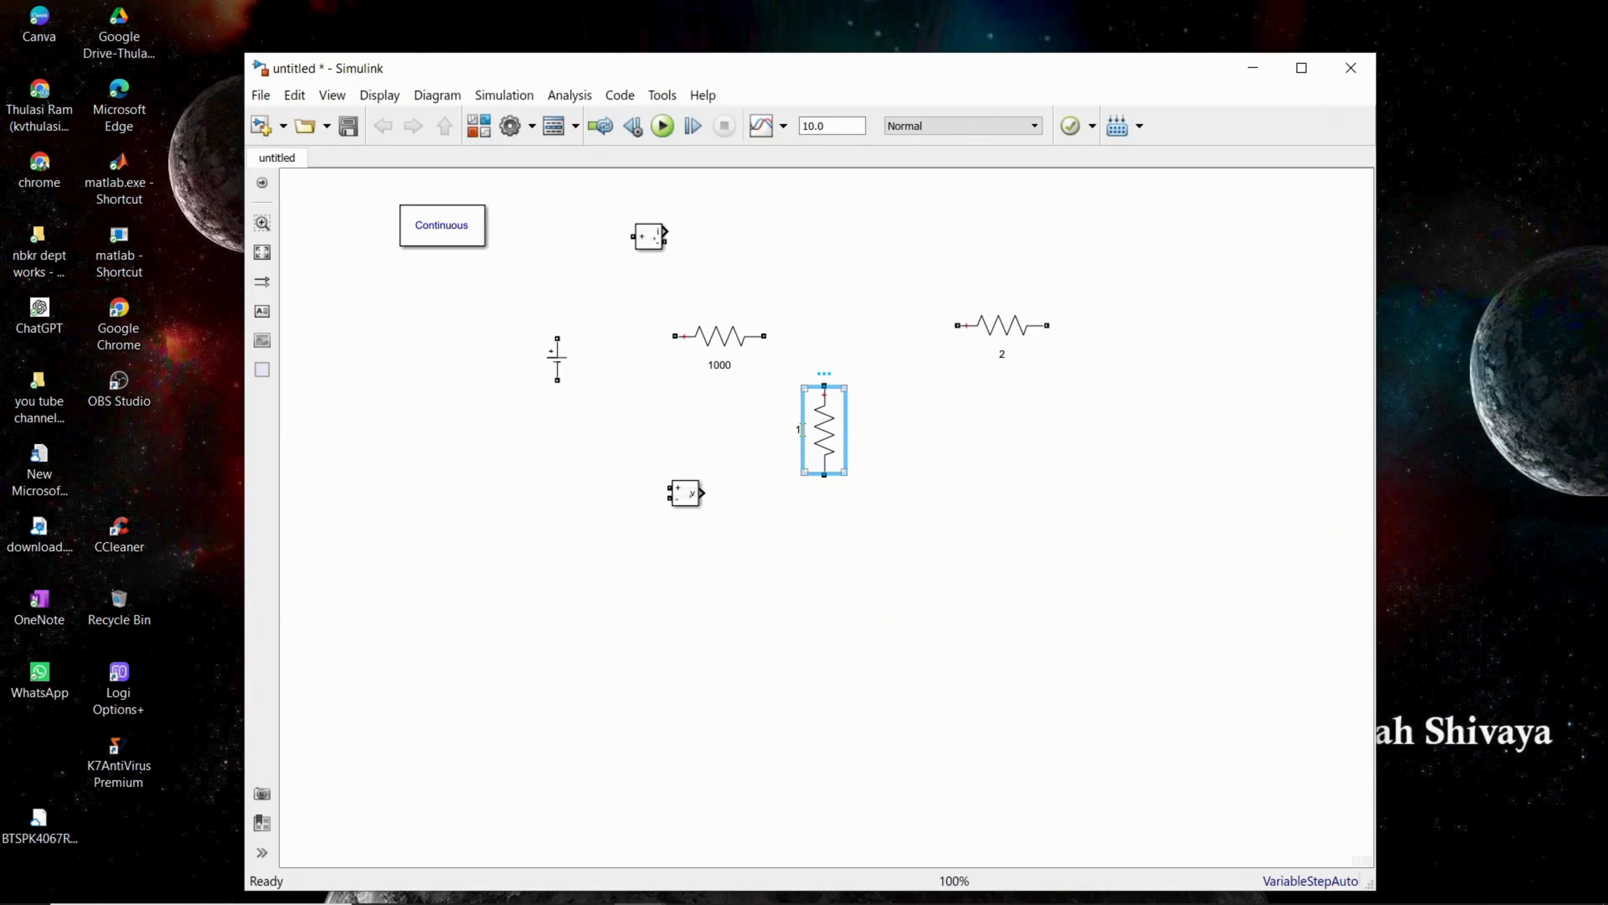
Move the vertical resistor slightly to the right and recheck its block parameters
mouse_move(822, 443)
left_mouse_down()
mouse_move(865, 448)
mouse_move(844, 420)
left_mouse_up()
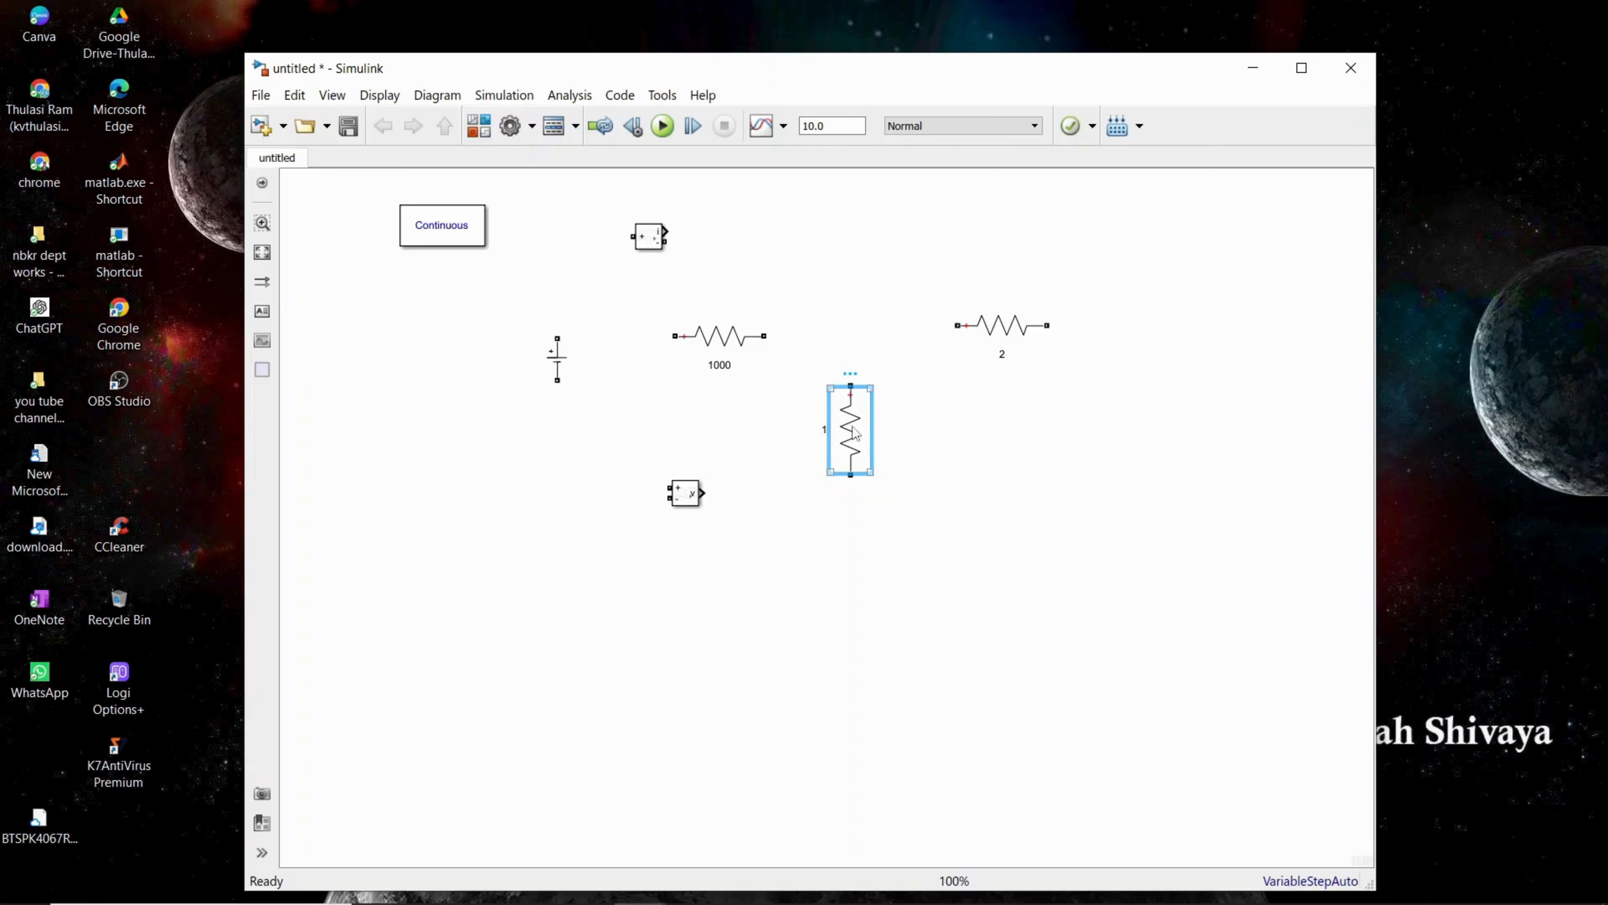
double_click(844, 420)
left_click(1019, 550)
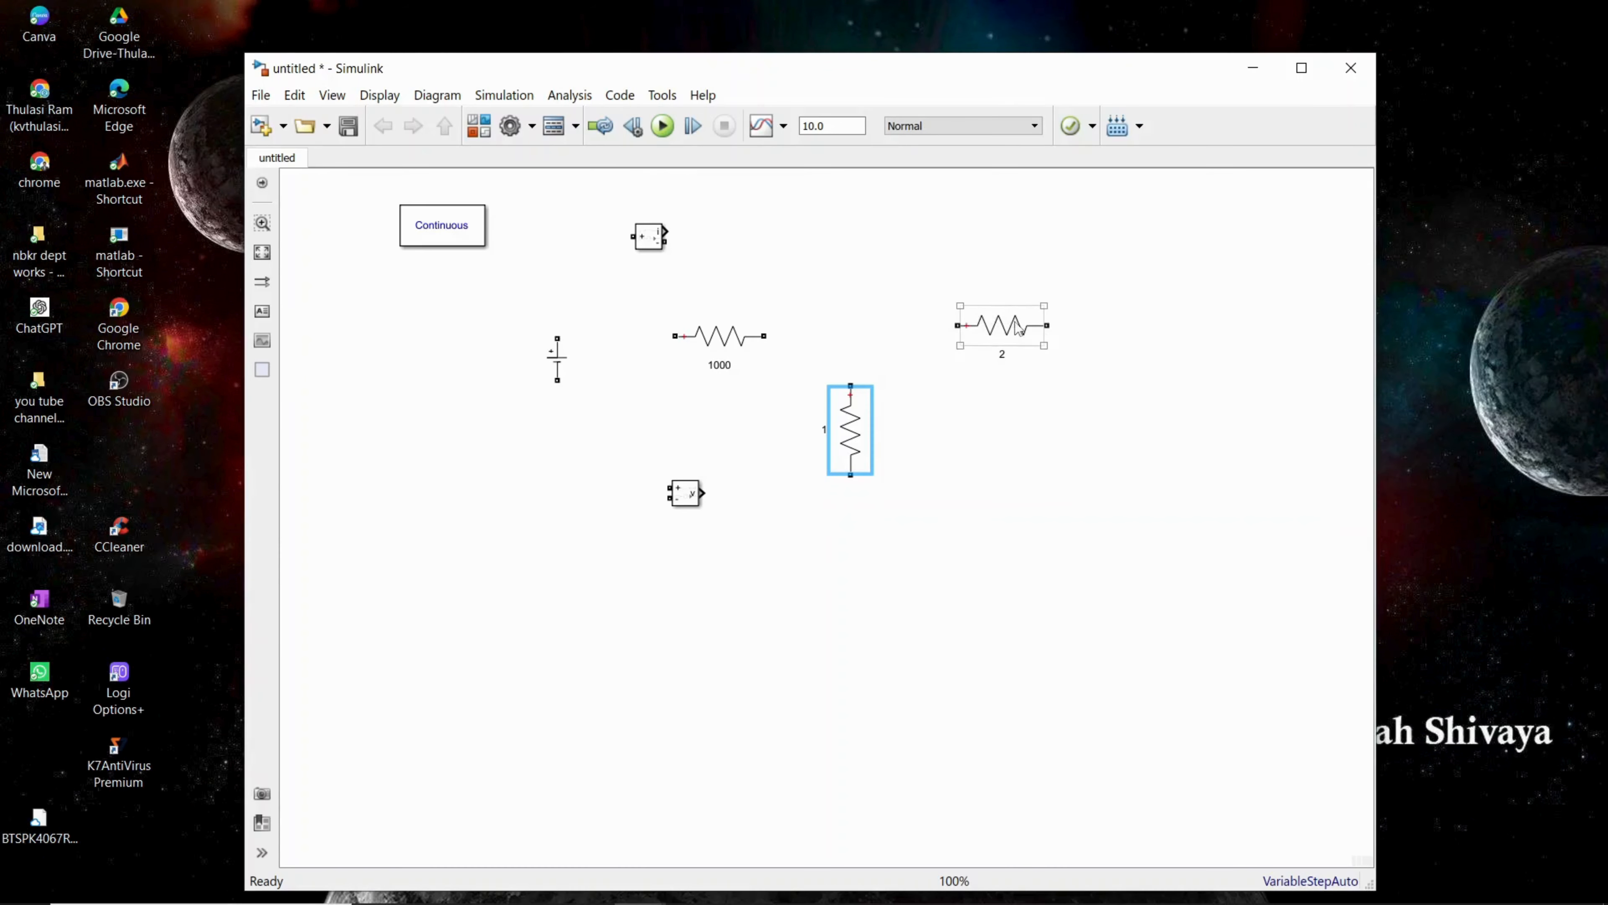
Rename the right-hand resistor block as 2000 and the vertical resistor block as 500 ohm
left_click(1002, 340)
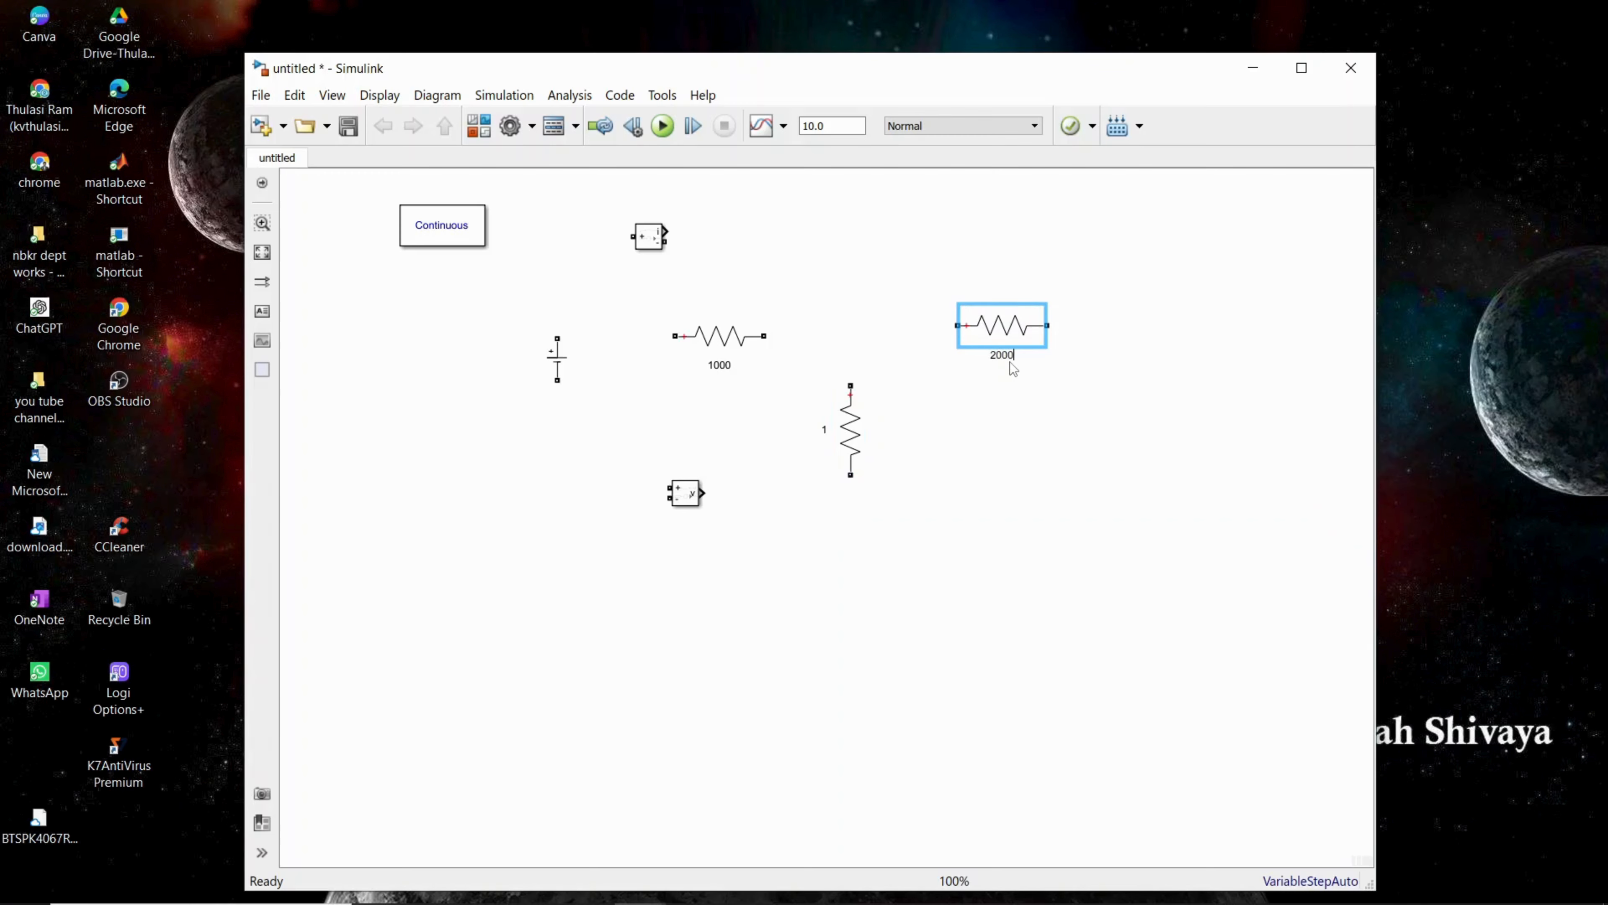
left_click(828, 430)
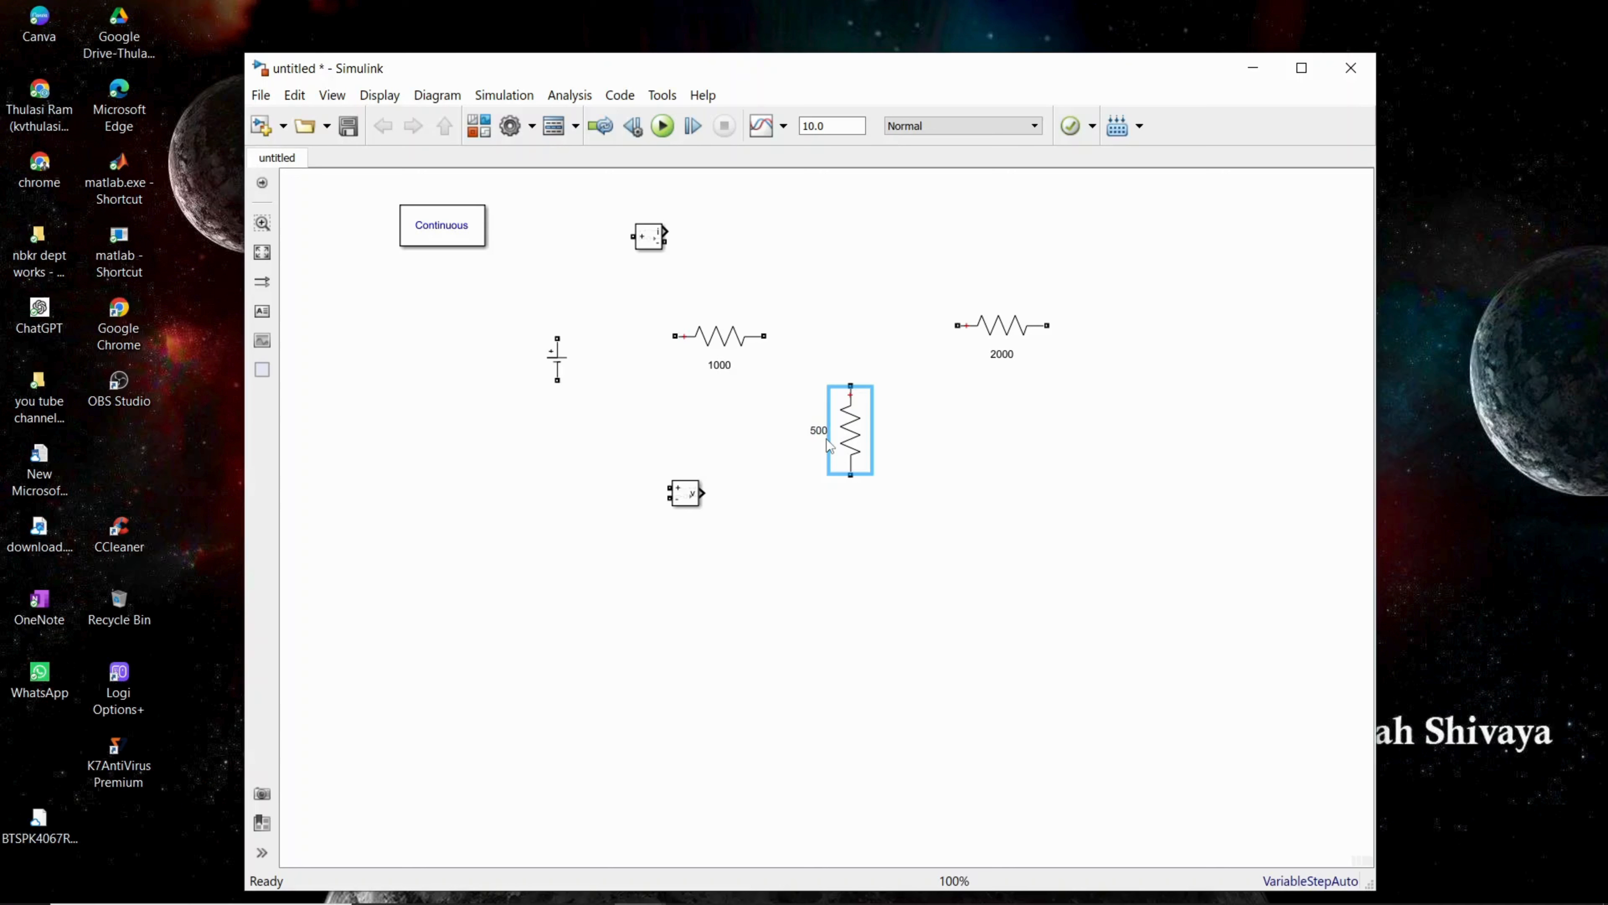
type("500 ohm")
Set the resistance of the right-hand resistor to 2000 ohms
left_click(1000, 325)
double_click(1009, 322)
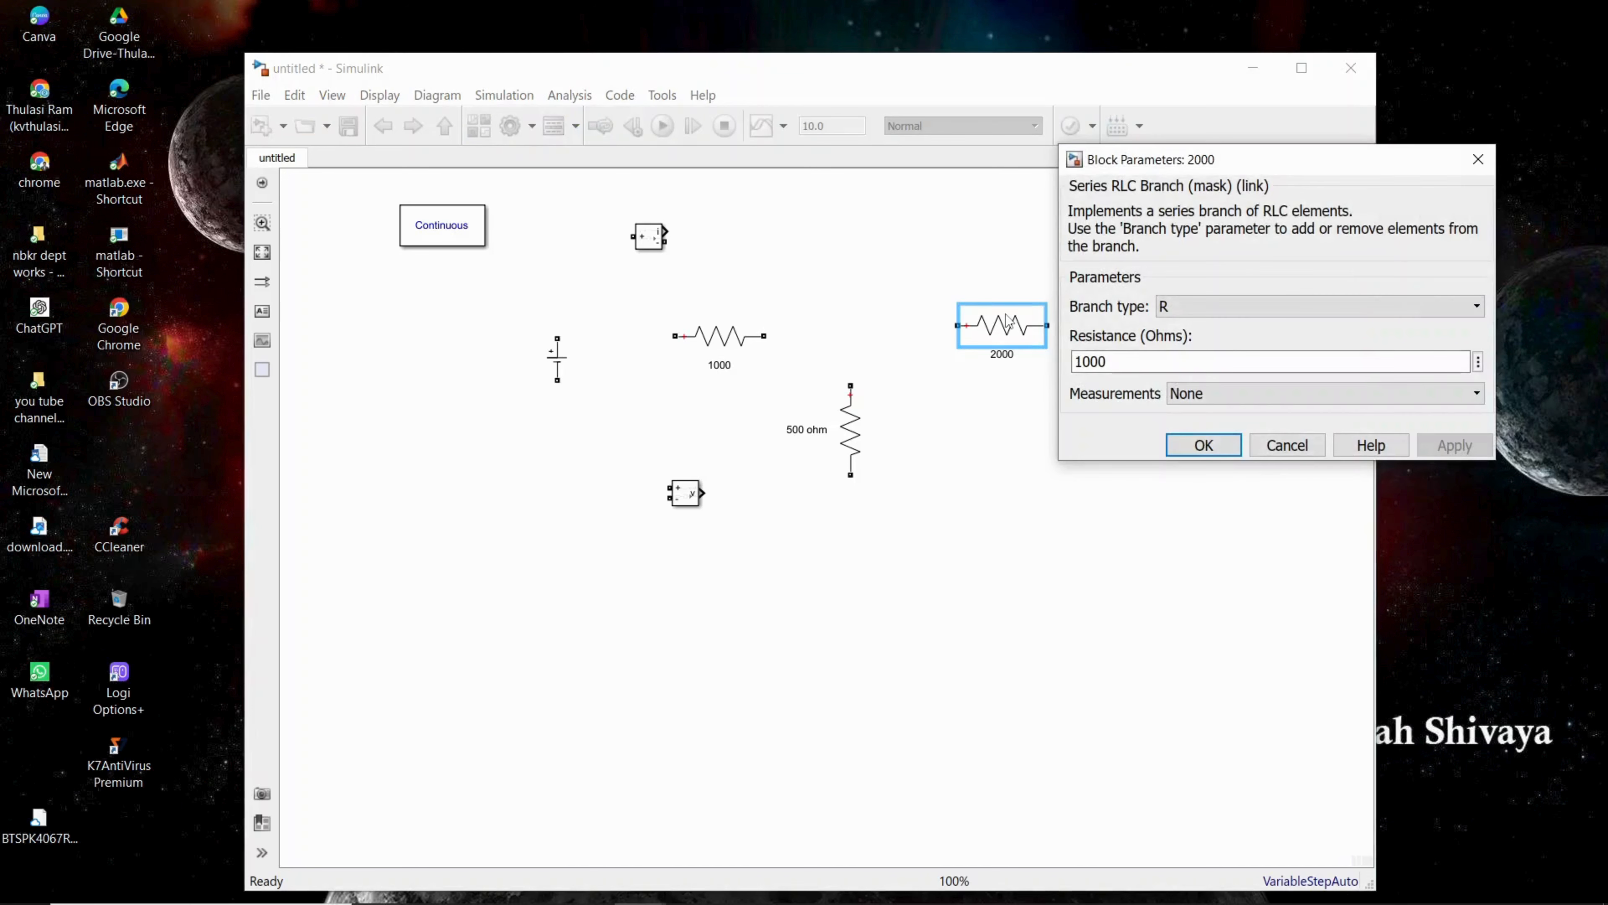
left_click(1085, 361)
double_click(1083, 360)
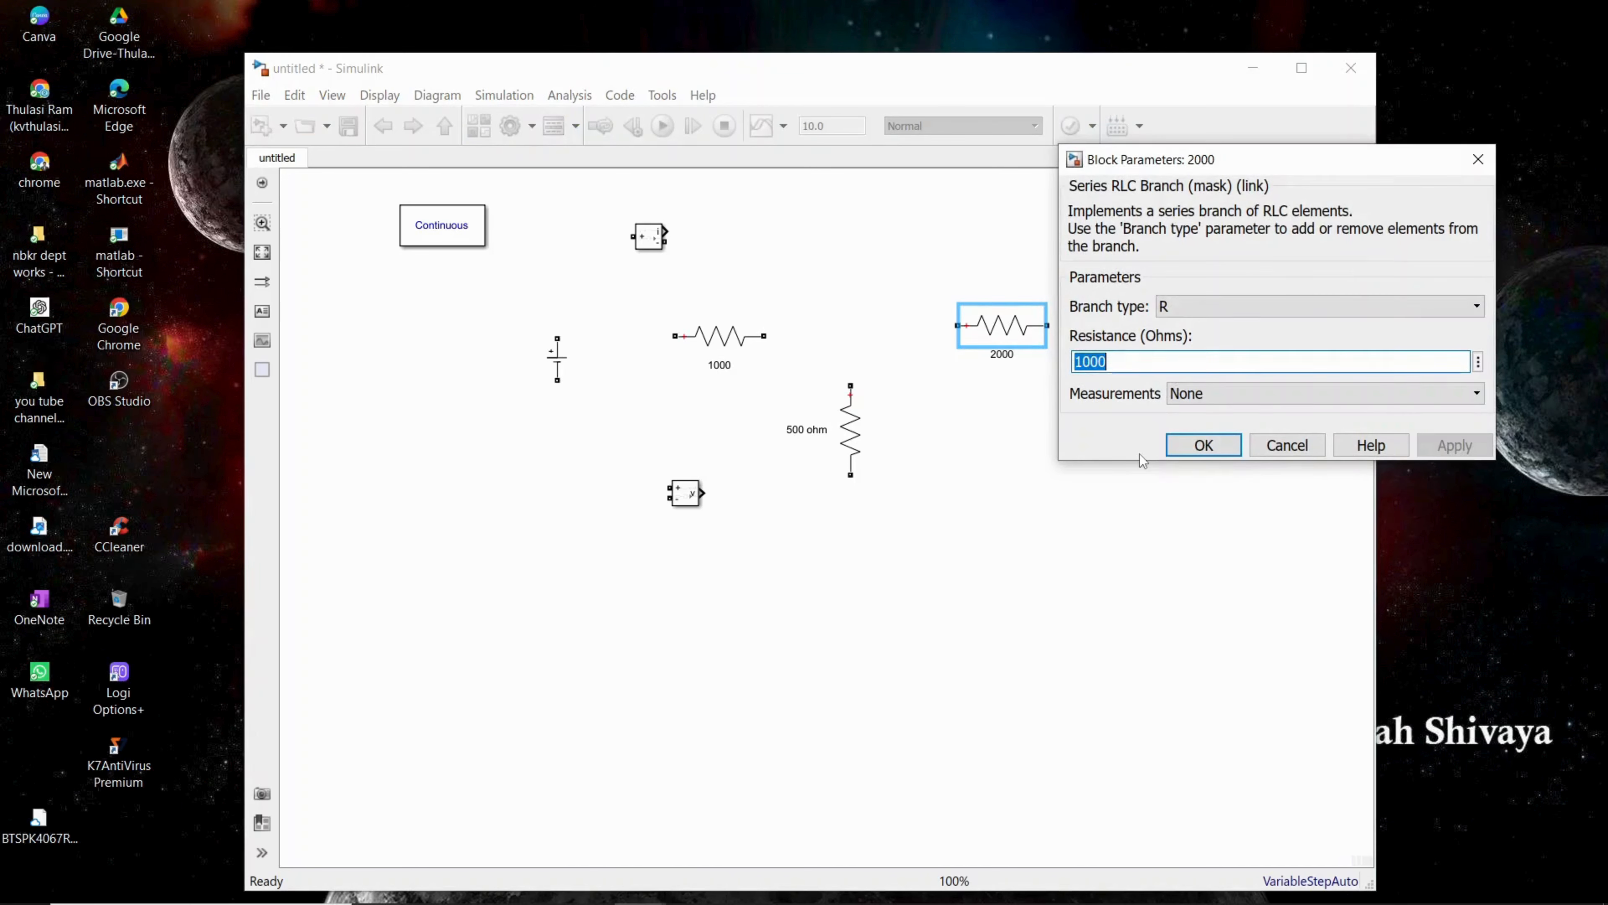
key("Left")
key("BackSpace")
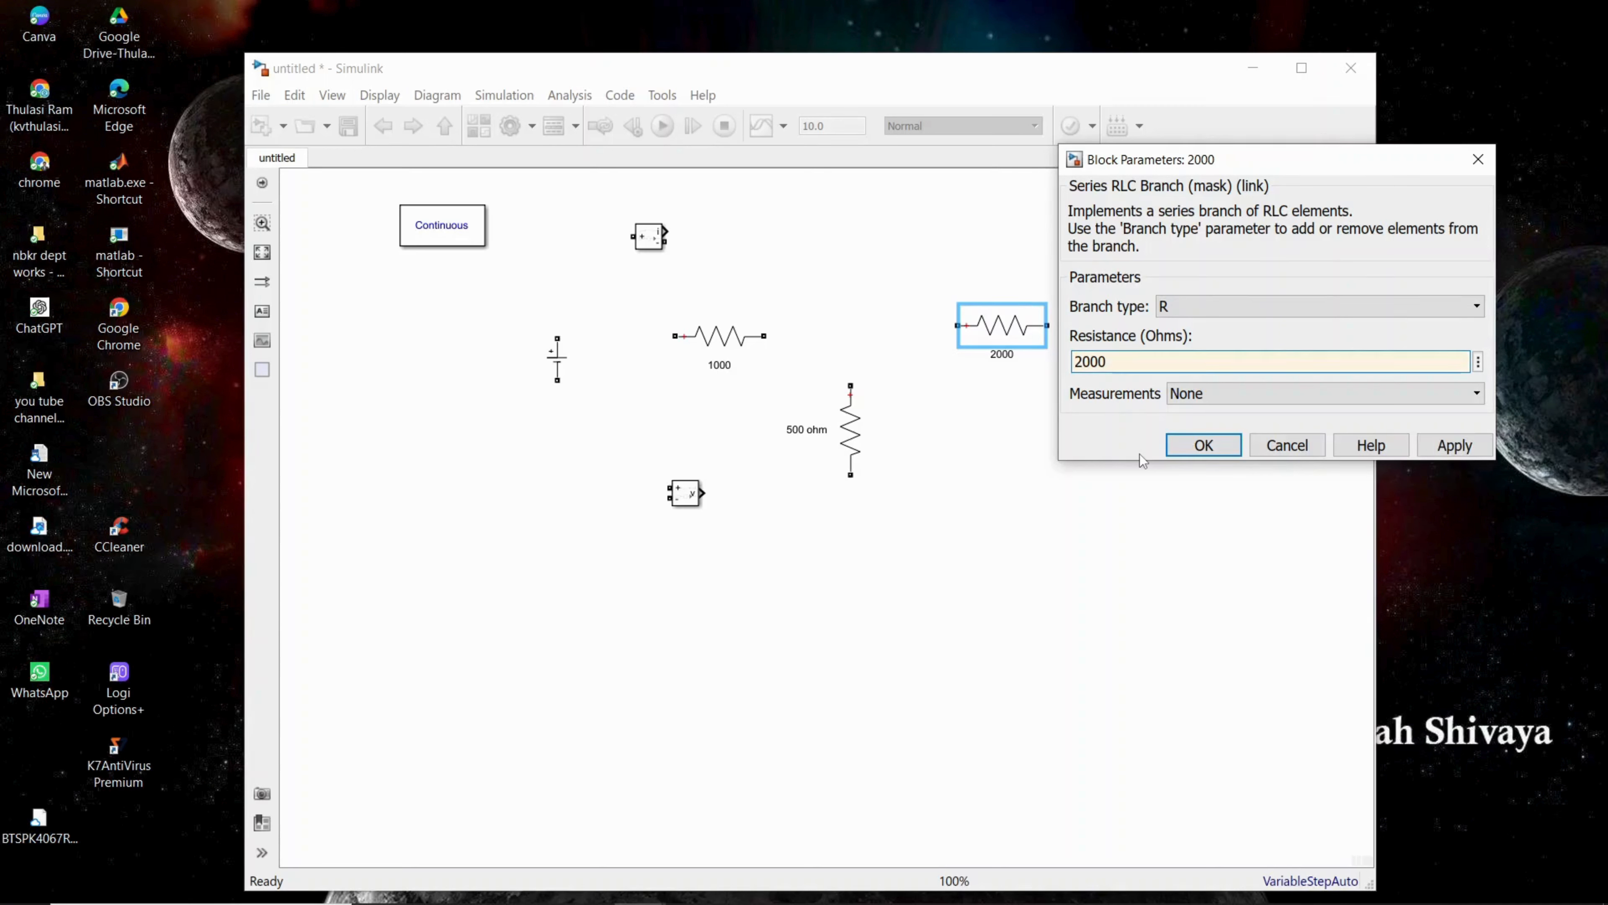
left_click(1209, 446)
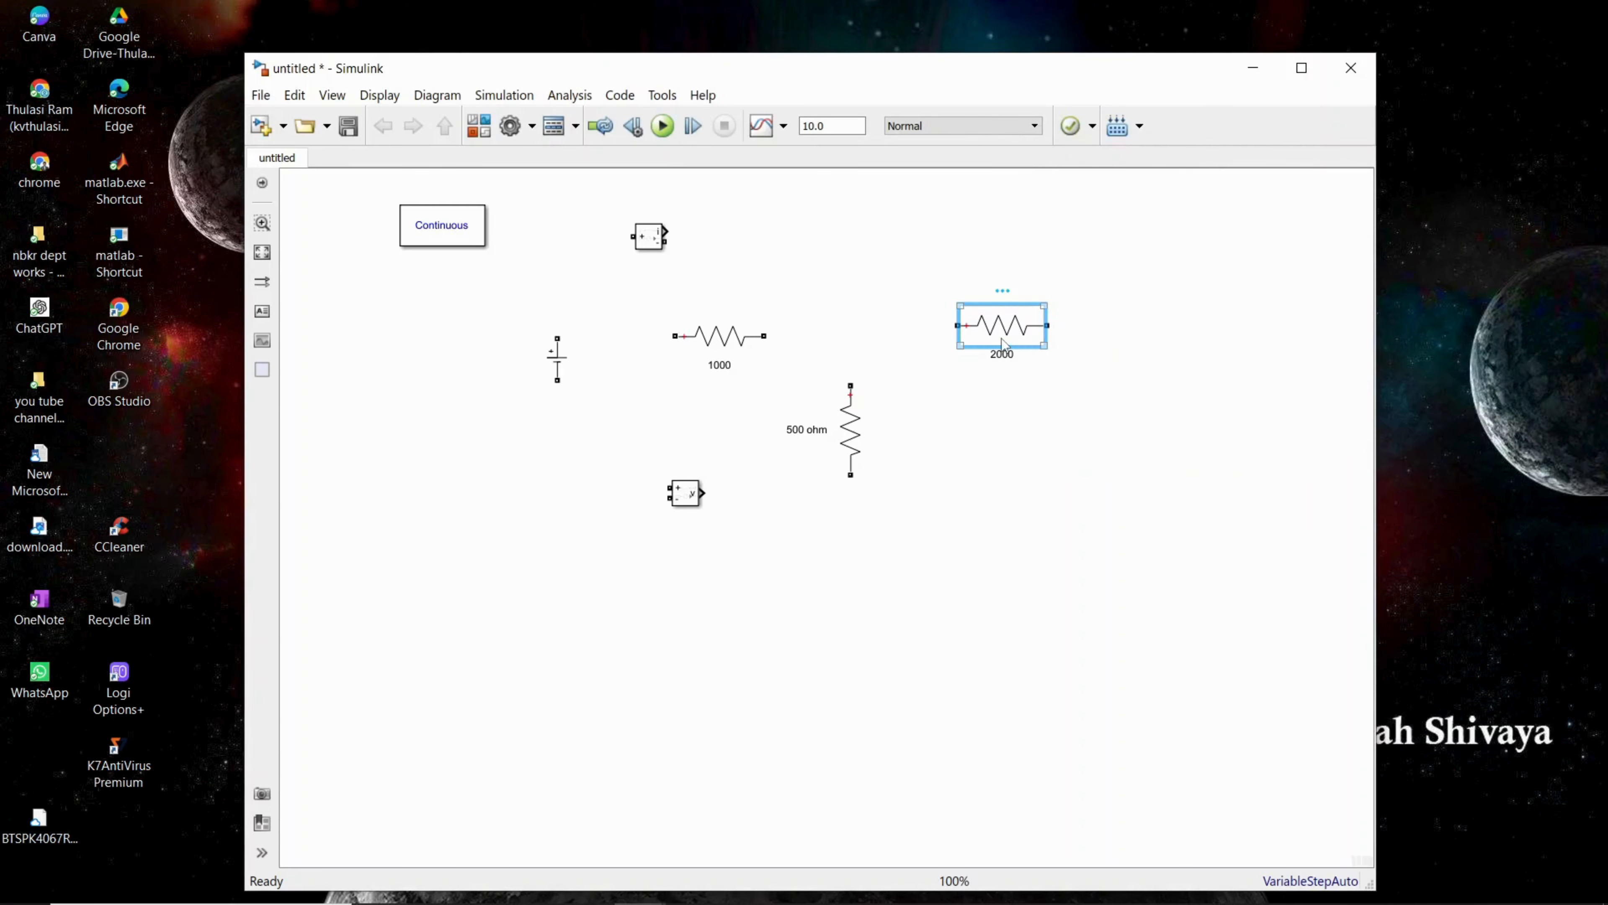
Move the DC voltage source slightly lower and place a copy of it below the 2000 ohm resistor's outer end
left_click(560, 375)
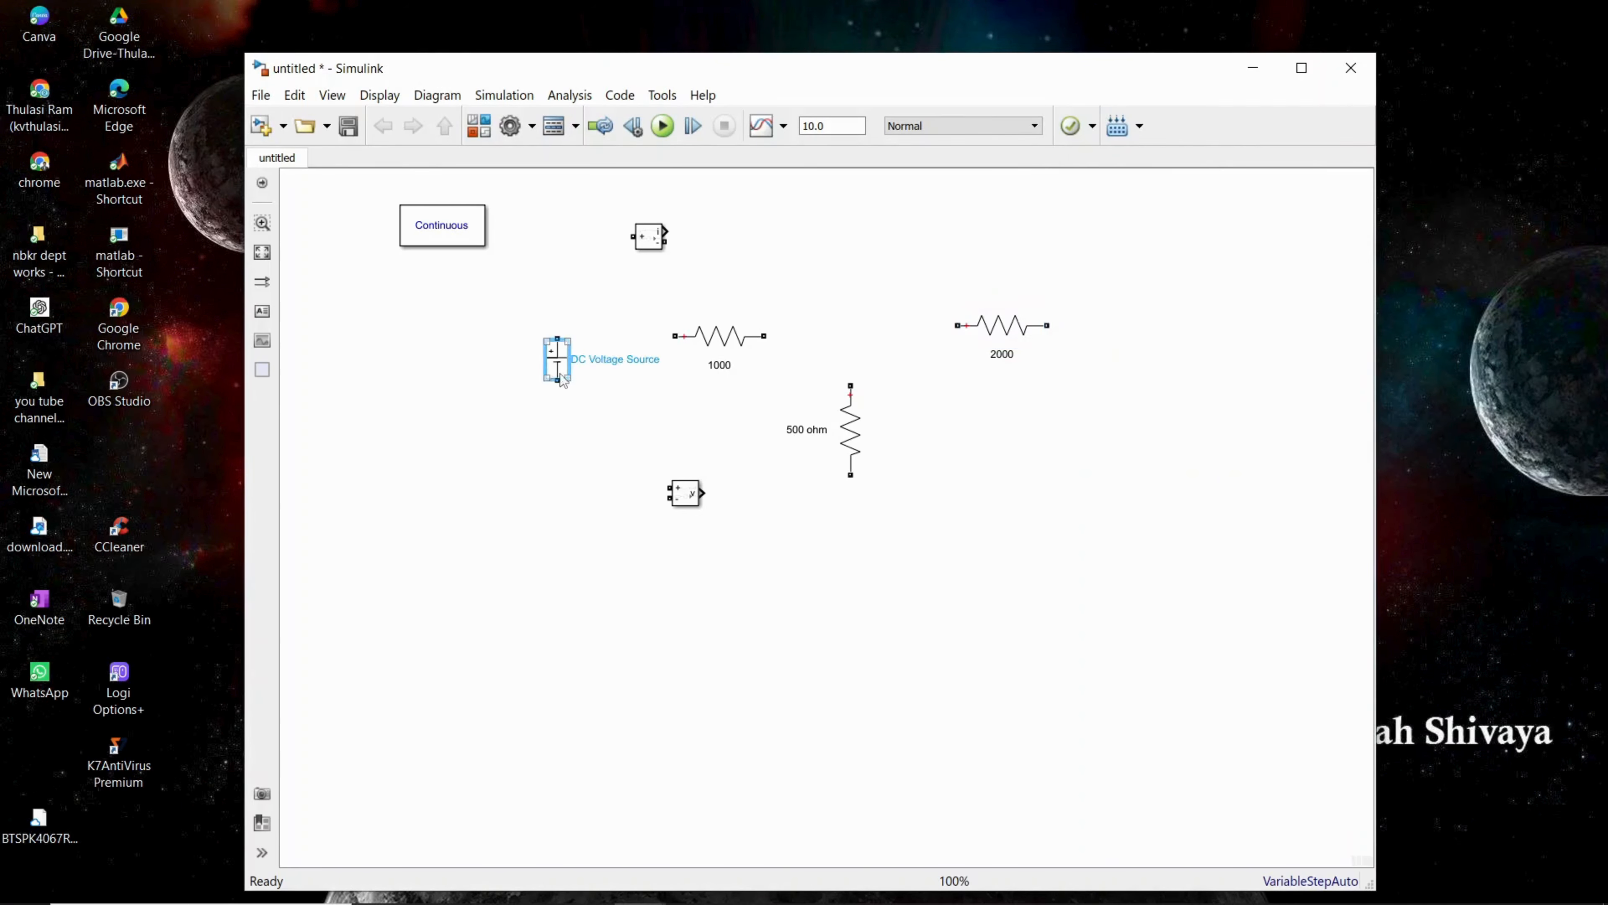
left_click_drag(562, 379, 576, 431)
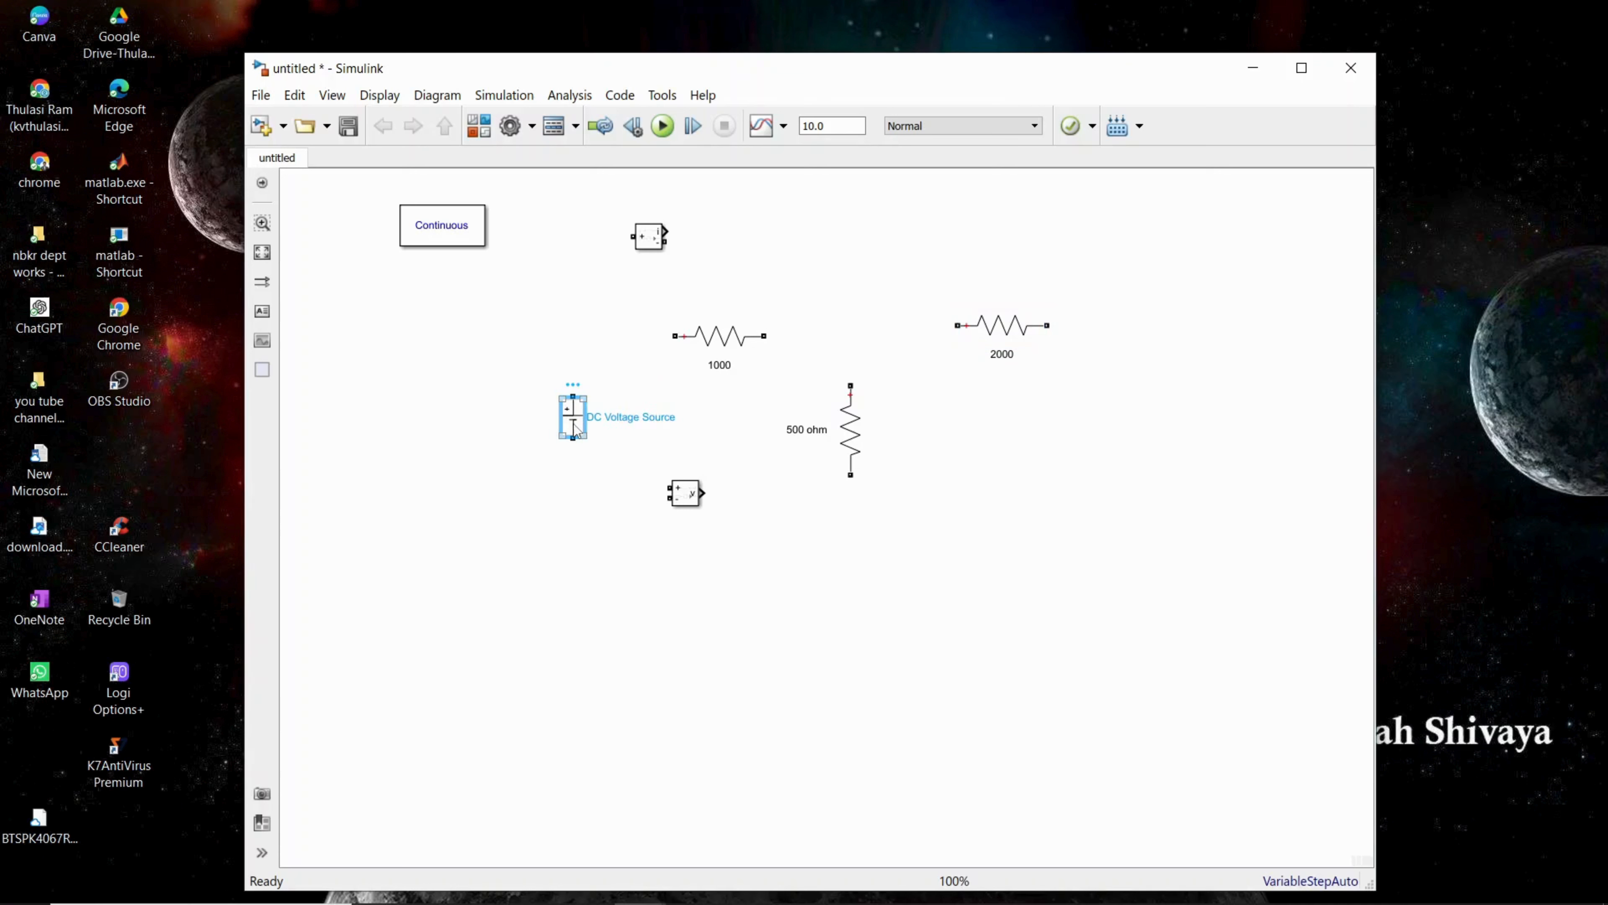
left_click(1066, 433)
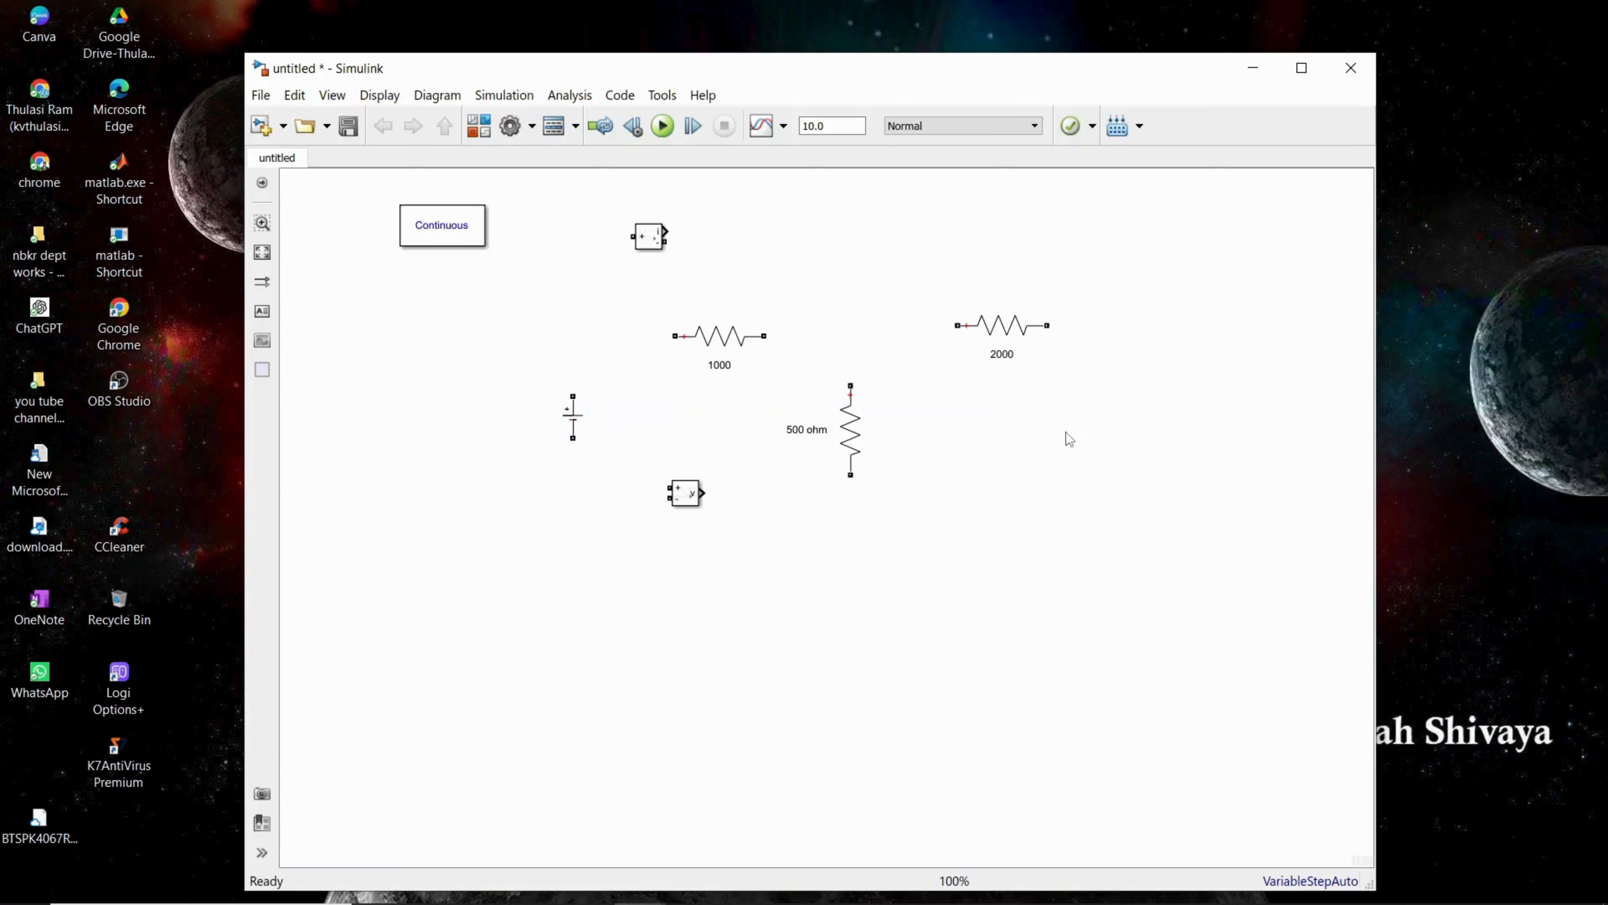
key("ctrl+v")
left_click_drag(1077, 455, 1080, 426)
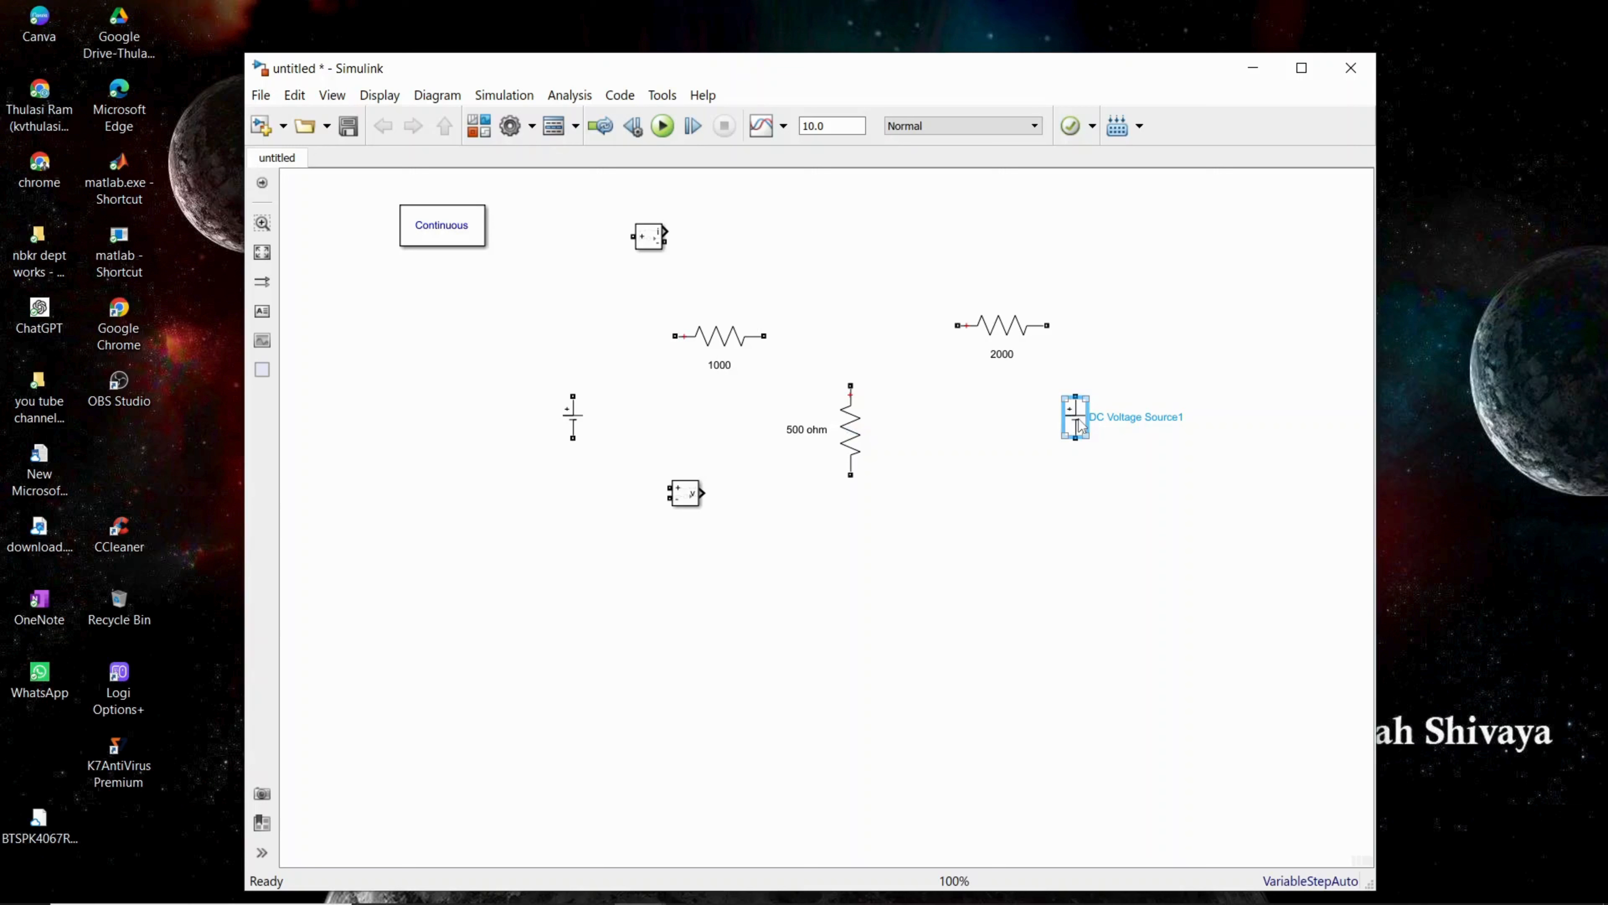
Move the Voltage Measurement and Current Measurement blocks side by side into the empty area below the circuit
left_click(688, 497)
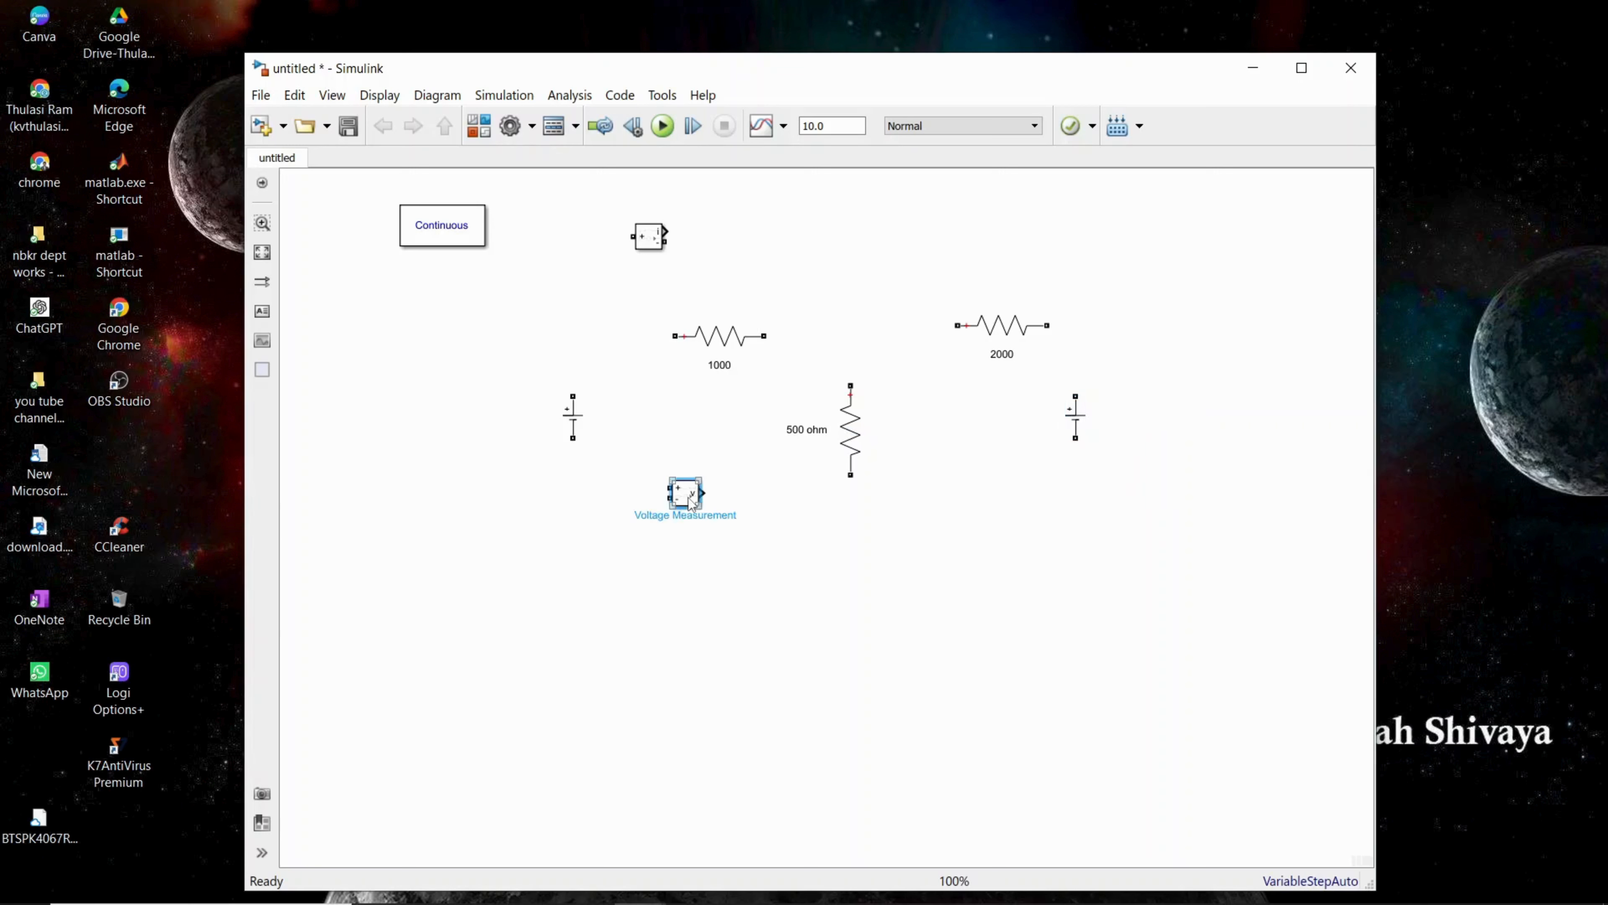
left_click_drag(690, 500, 490, 666)
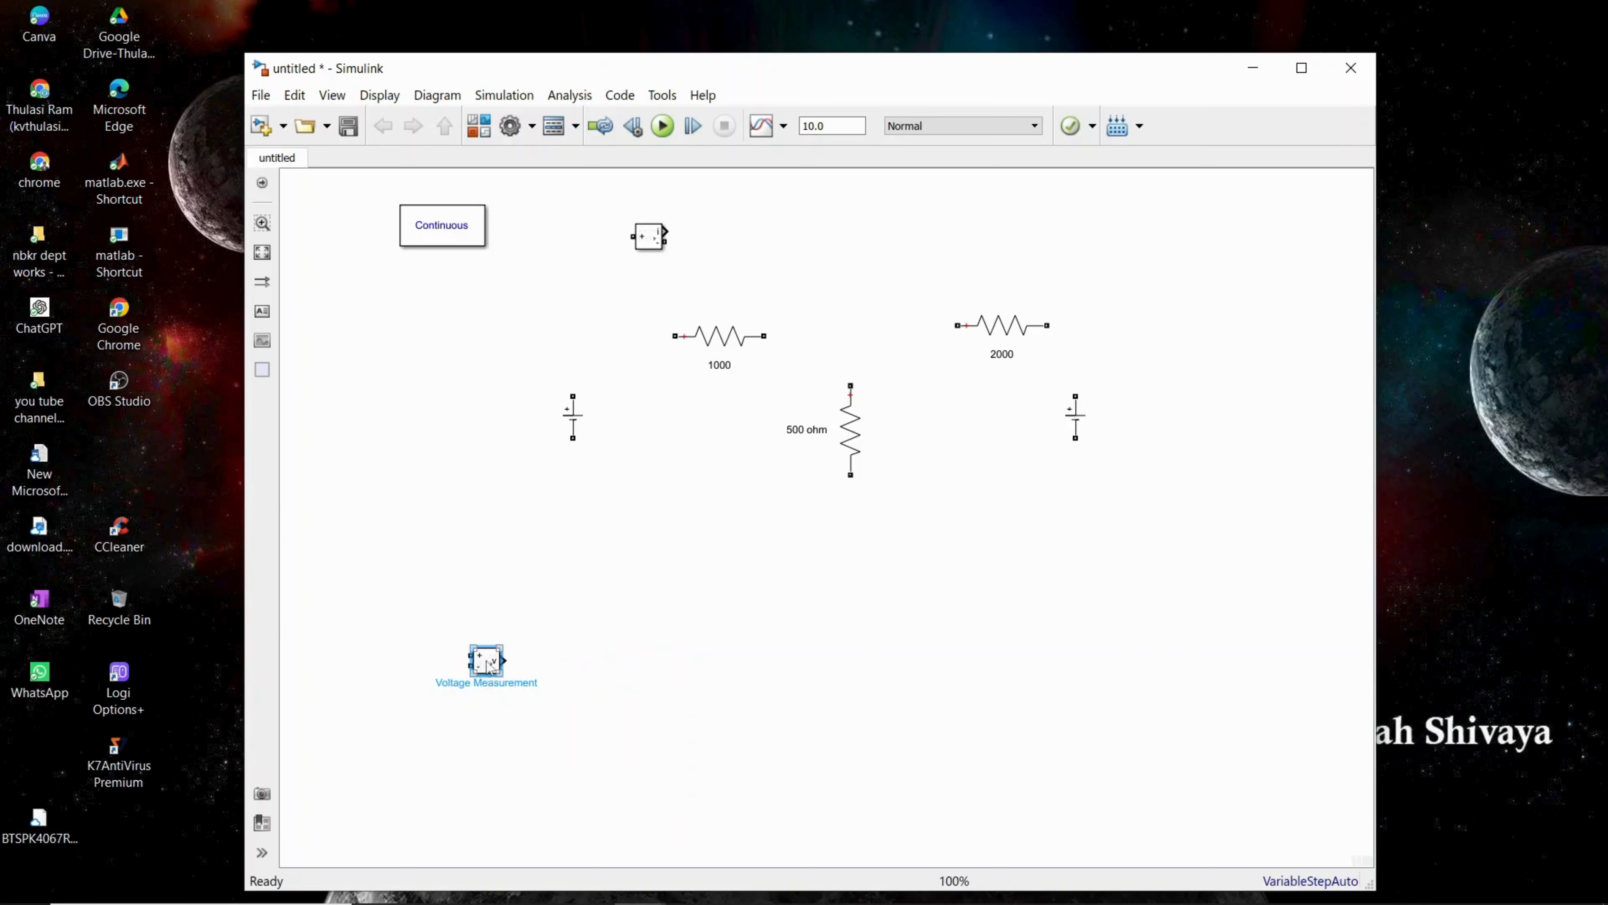
left_click_drag(652, 244, 621, 668)
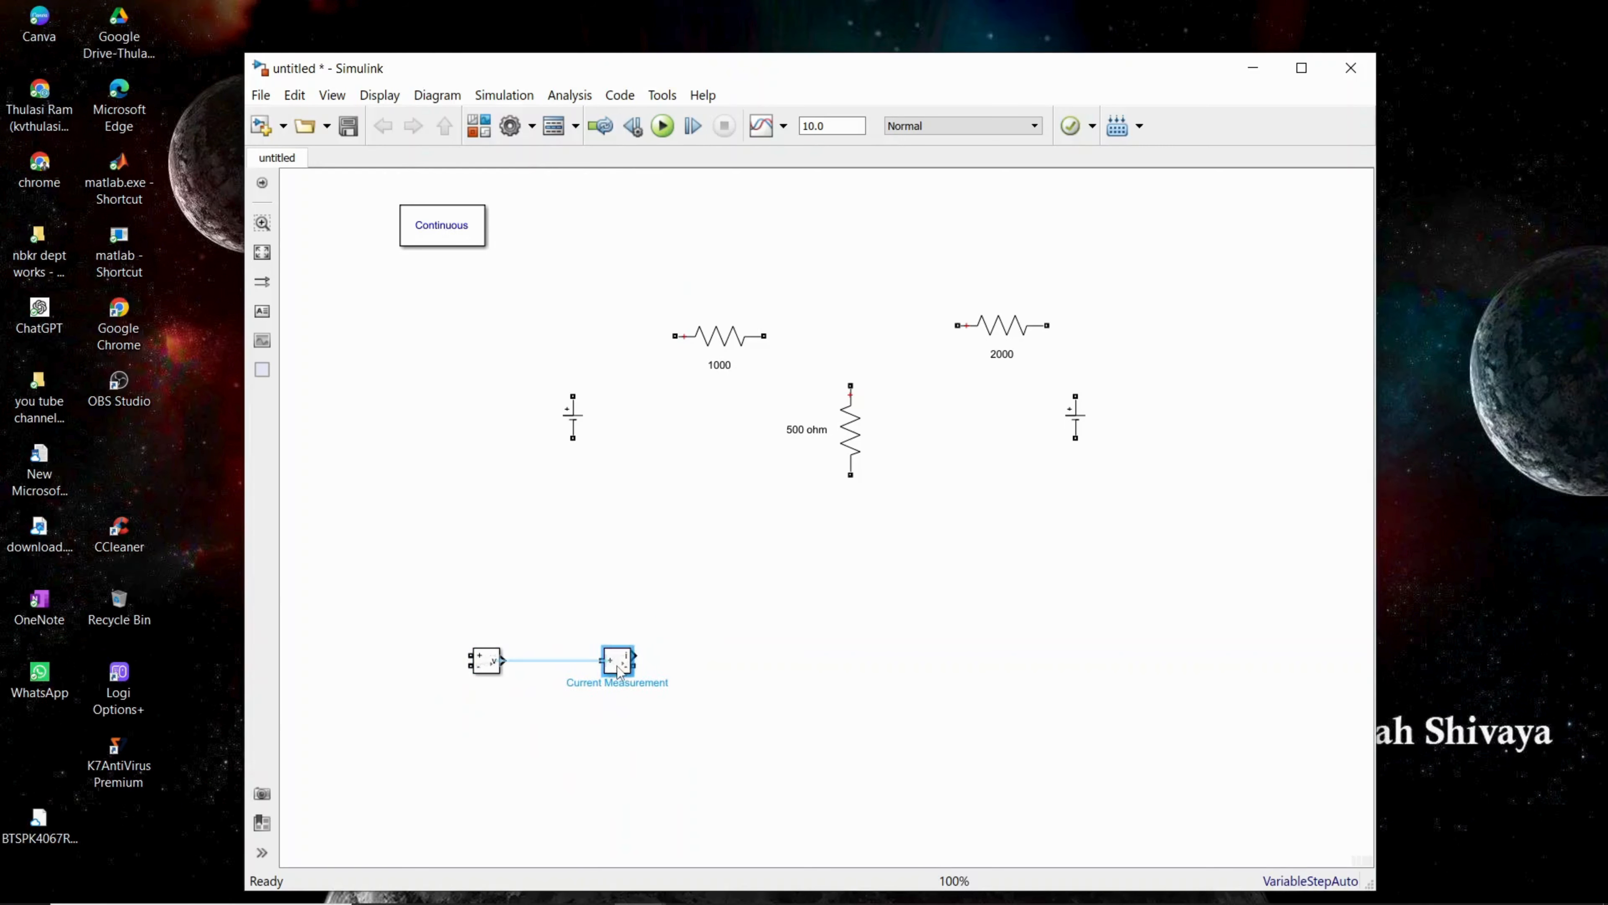
Wire the left source between the 1000 resistor and the lower end of the 500 ohm resistor, and raise the return wire
left_click(574, 418)
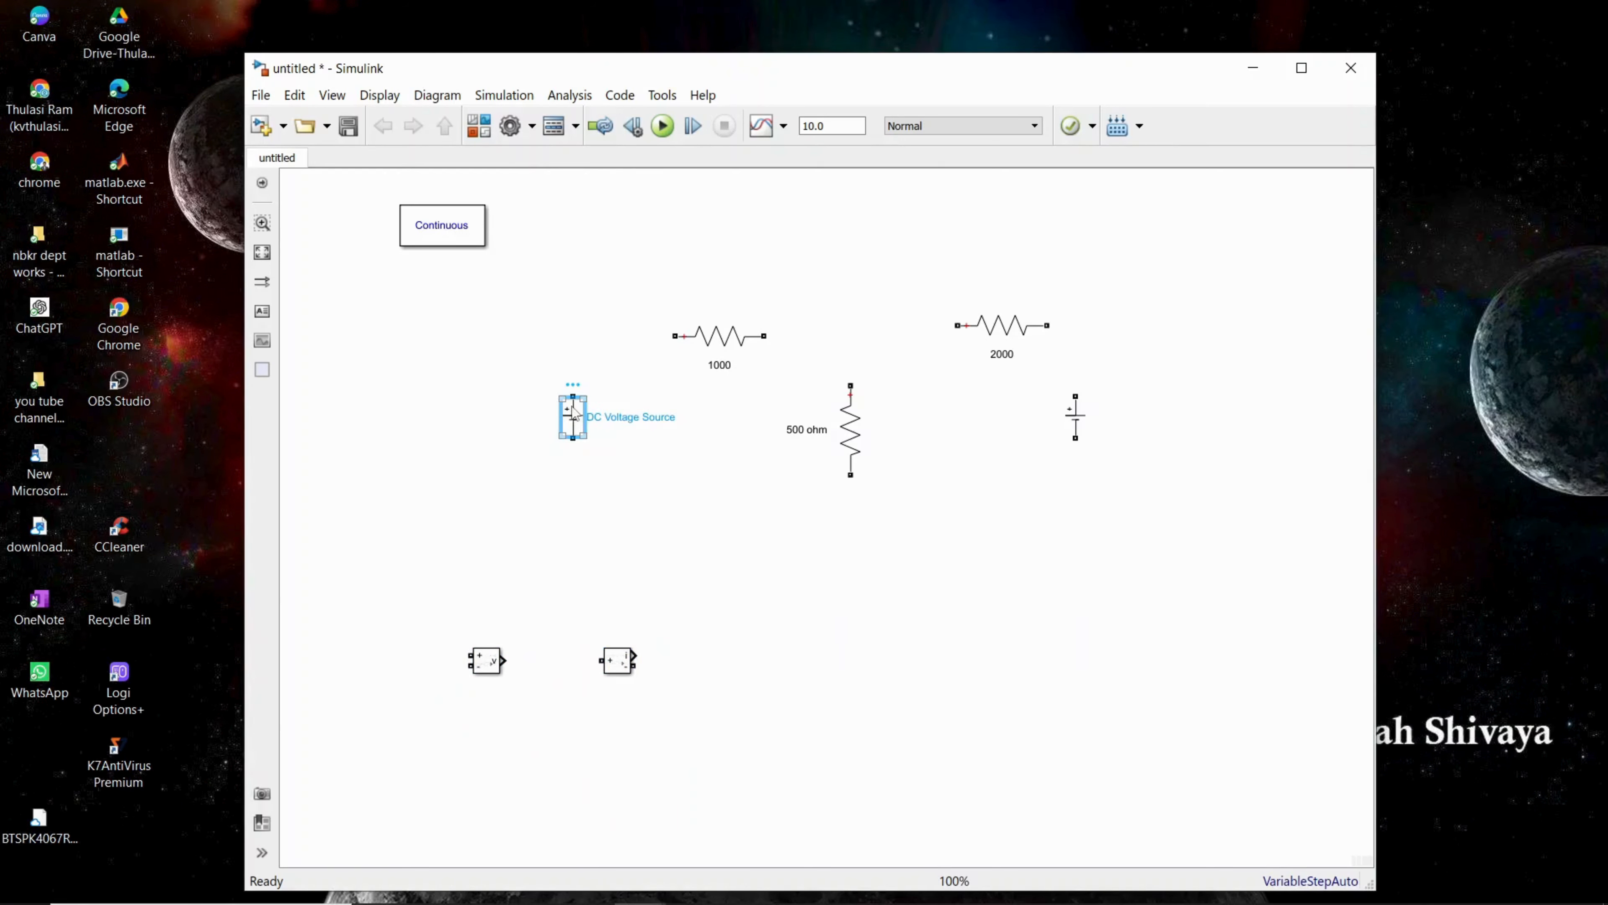
left_click_drag(574, 391, 666, 334)
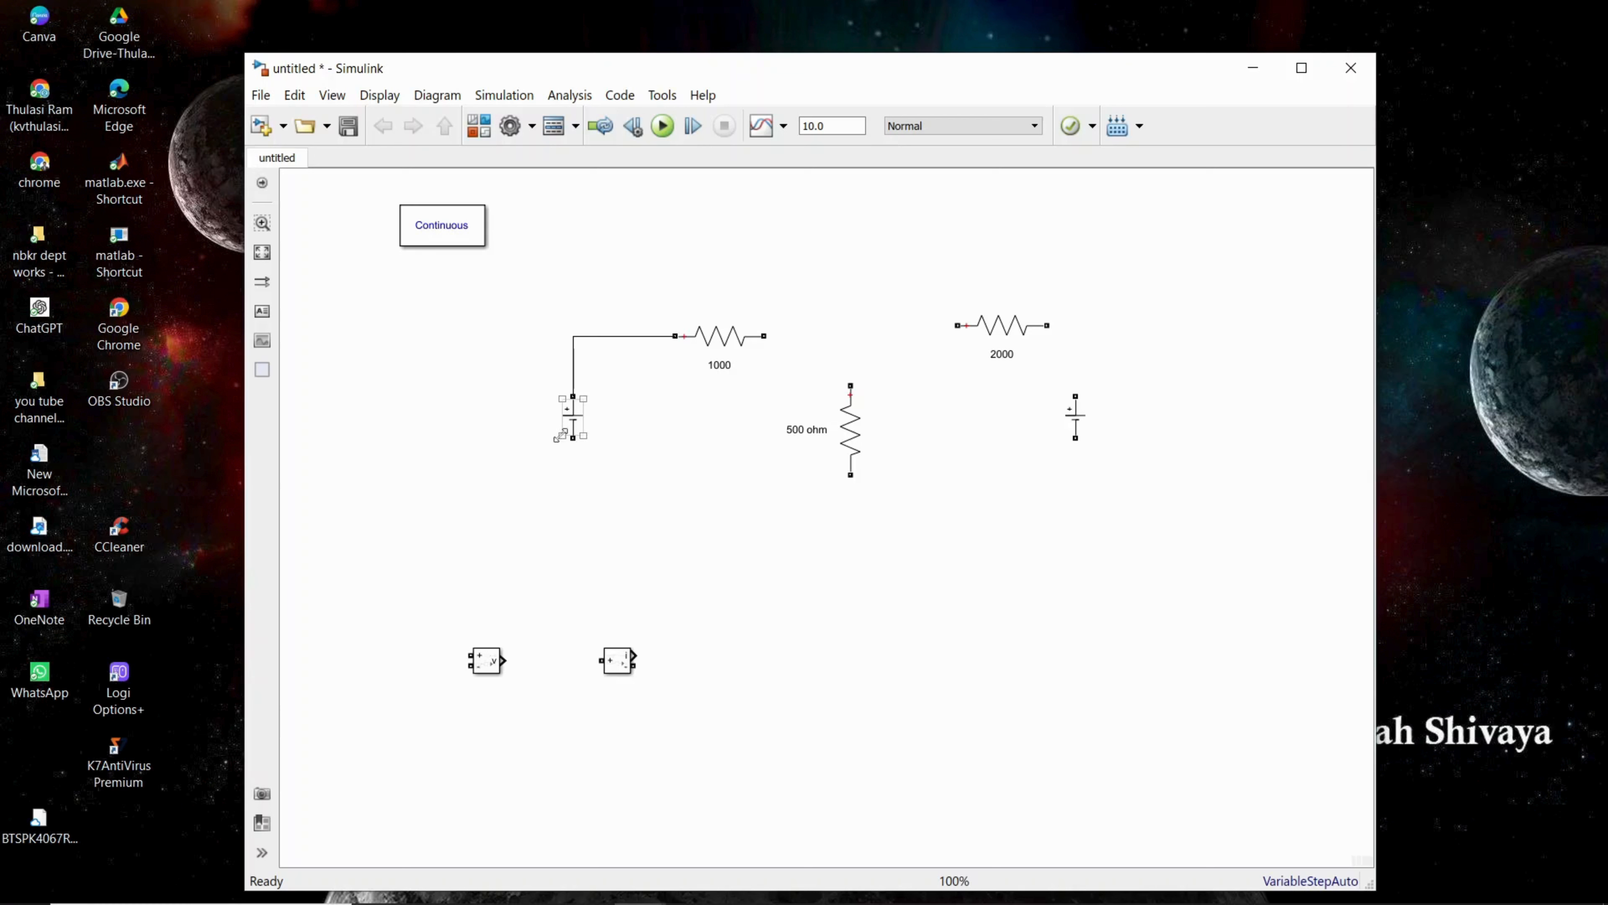
left_click_drag(573, 438, 850, 476)
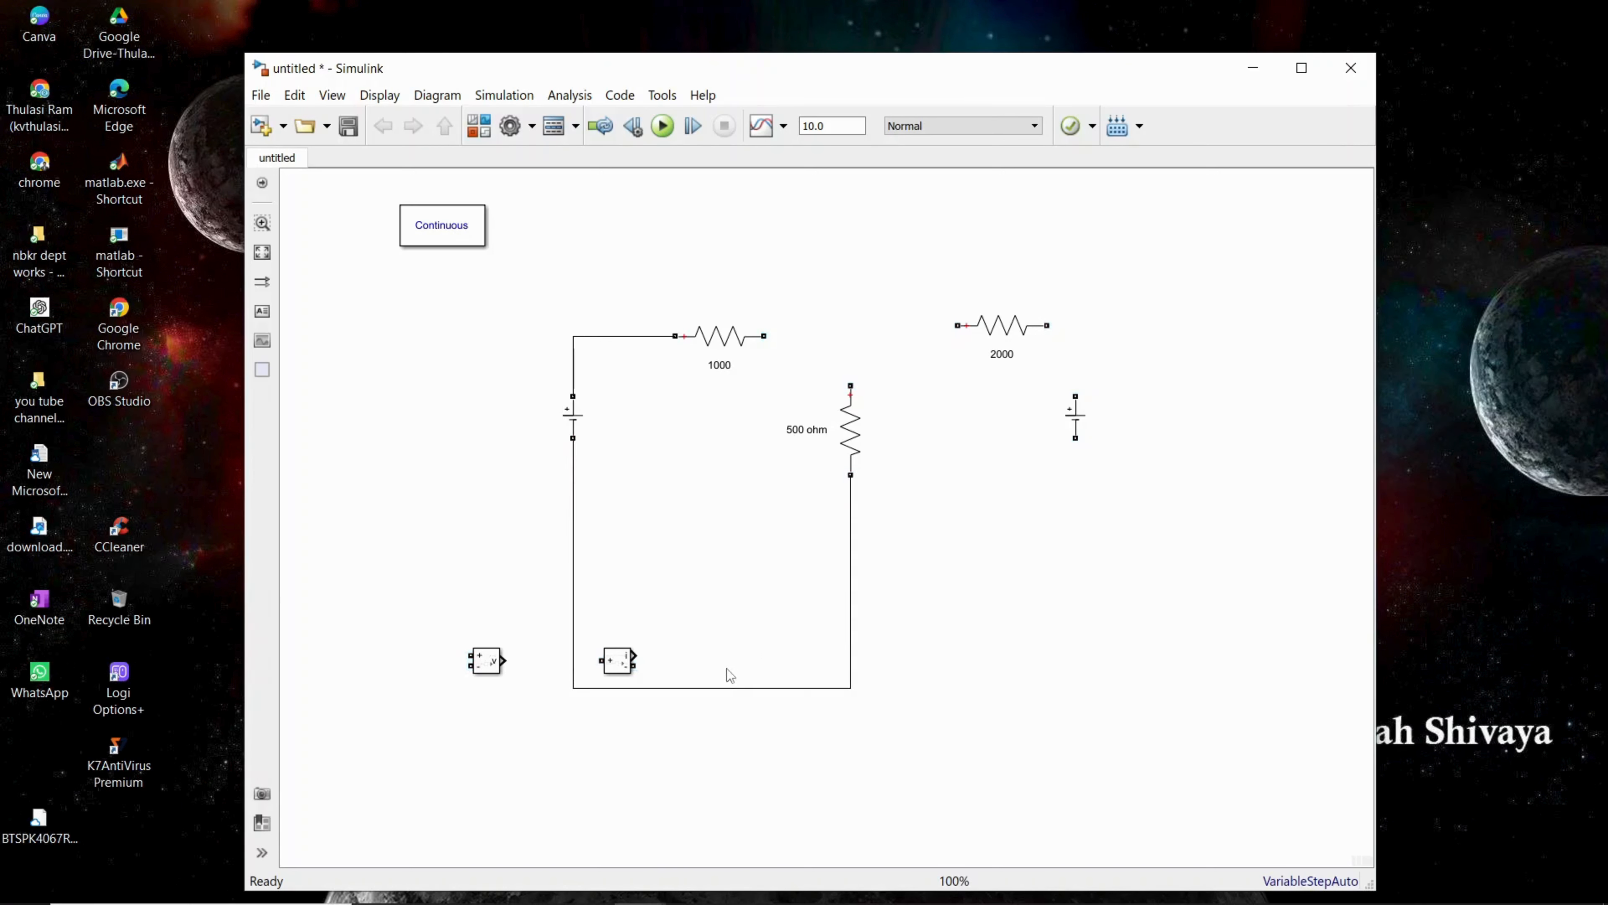
left_click_drag(725, 688, 731, 549)
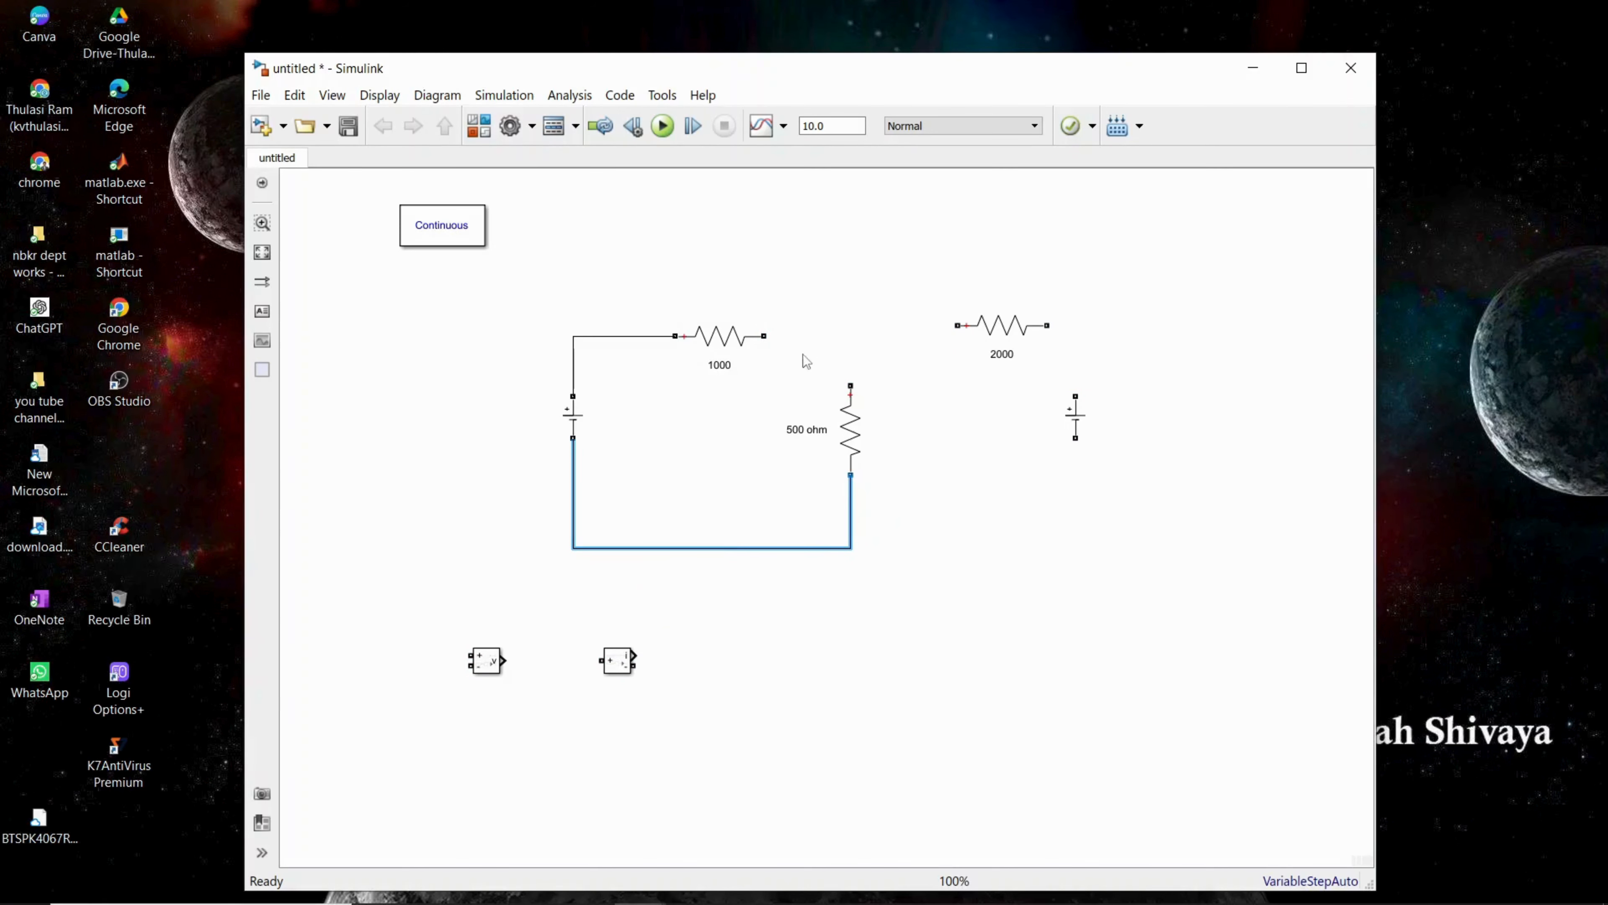
Join the 1000, 2000 and 500 ohm resistors at a common node and wire the right source into the second loop
left_click_drag(765, 334, 1004, 336)
left_click_drag(850, 386, 850, 336)
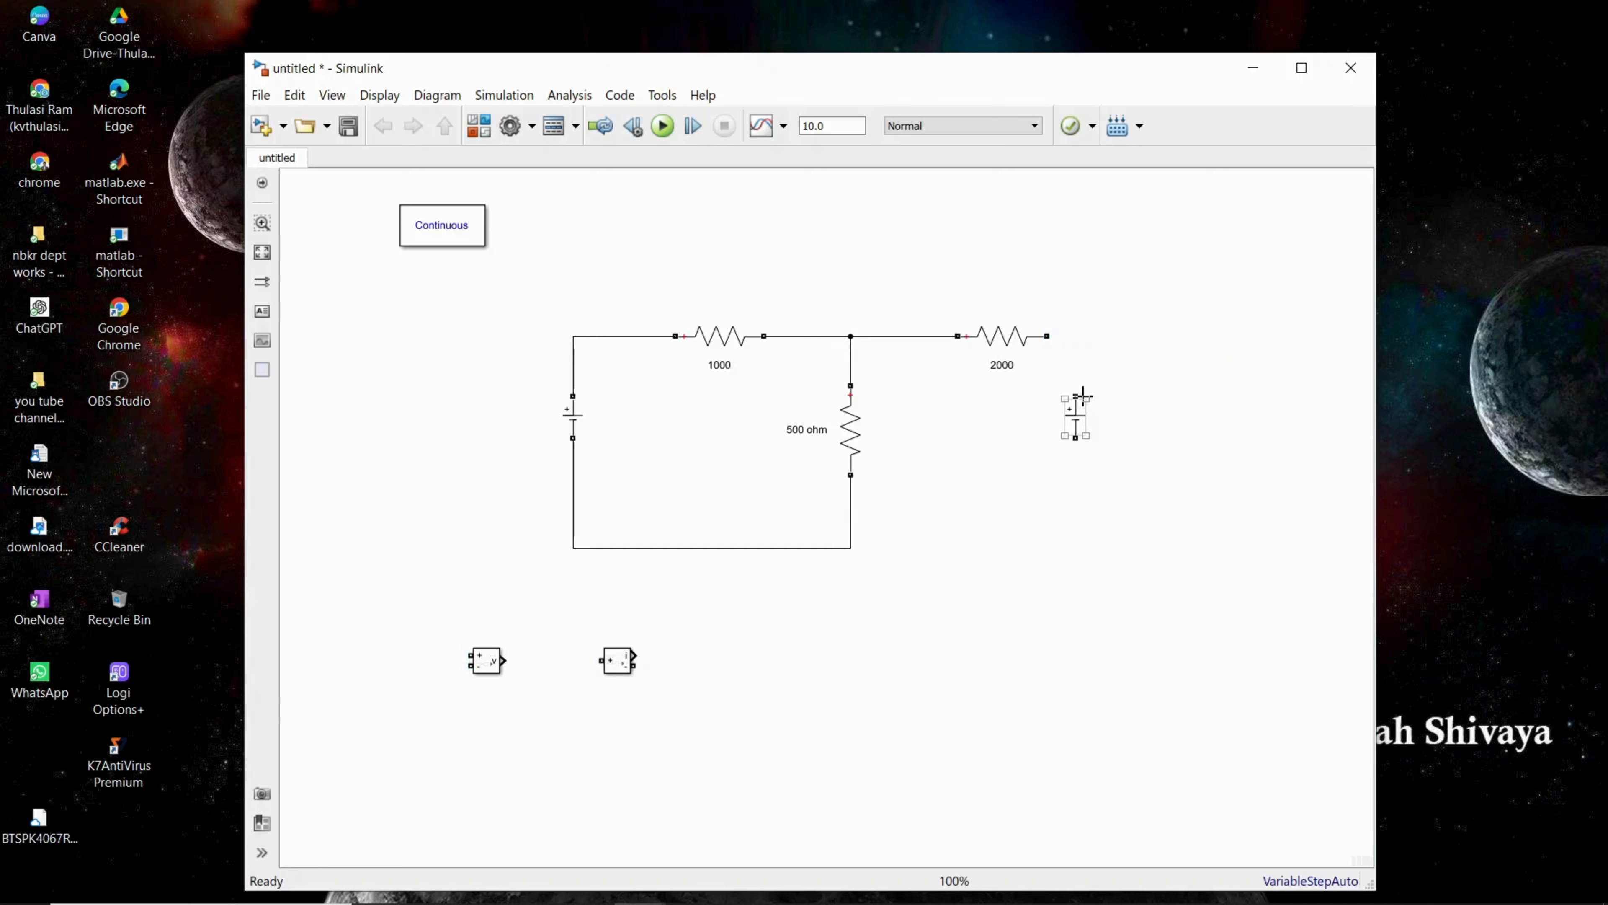
left_click_drag(1076, 396, 1074, 336)
left_click_drag(1077, 440, 850, 548)
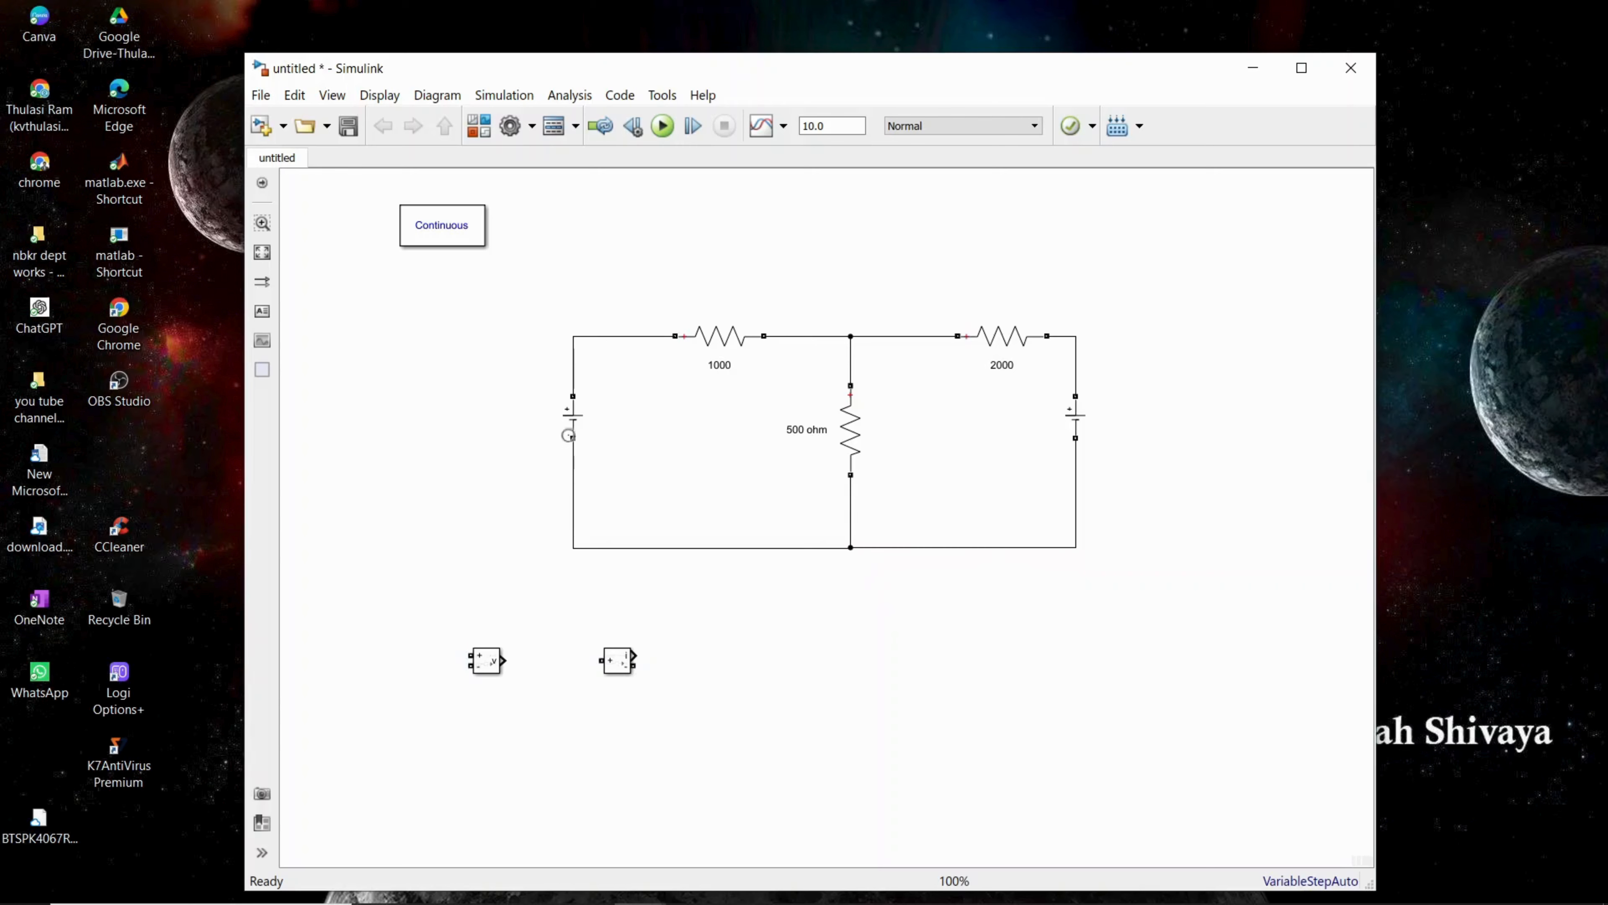
Check the block parameters of the 1000, 500 and 2000 ohm resistors
double_click(714, 349)
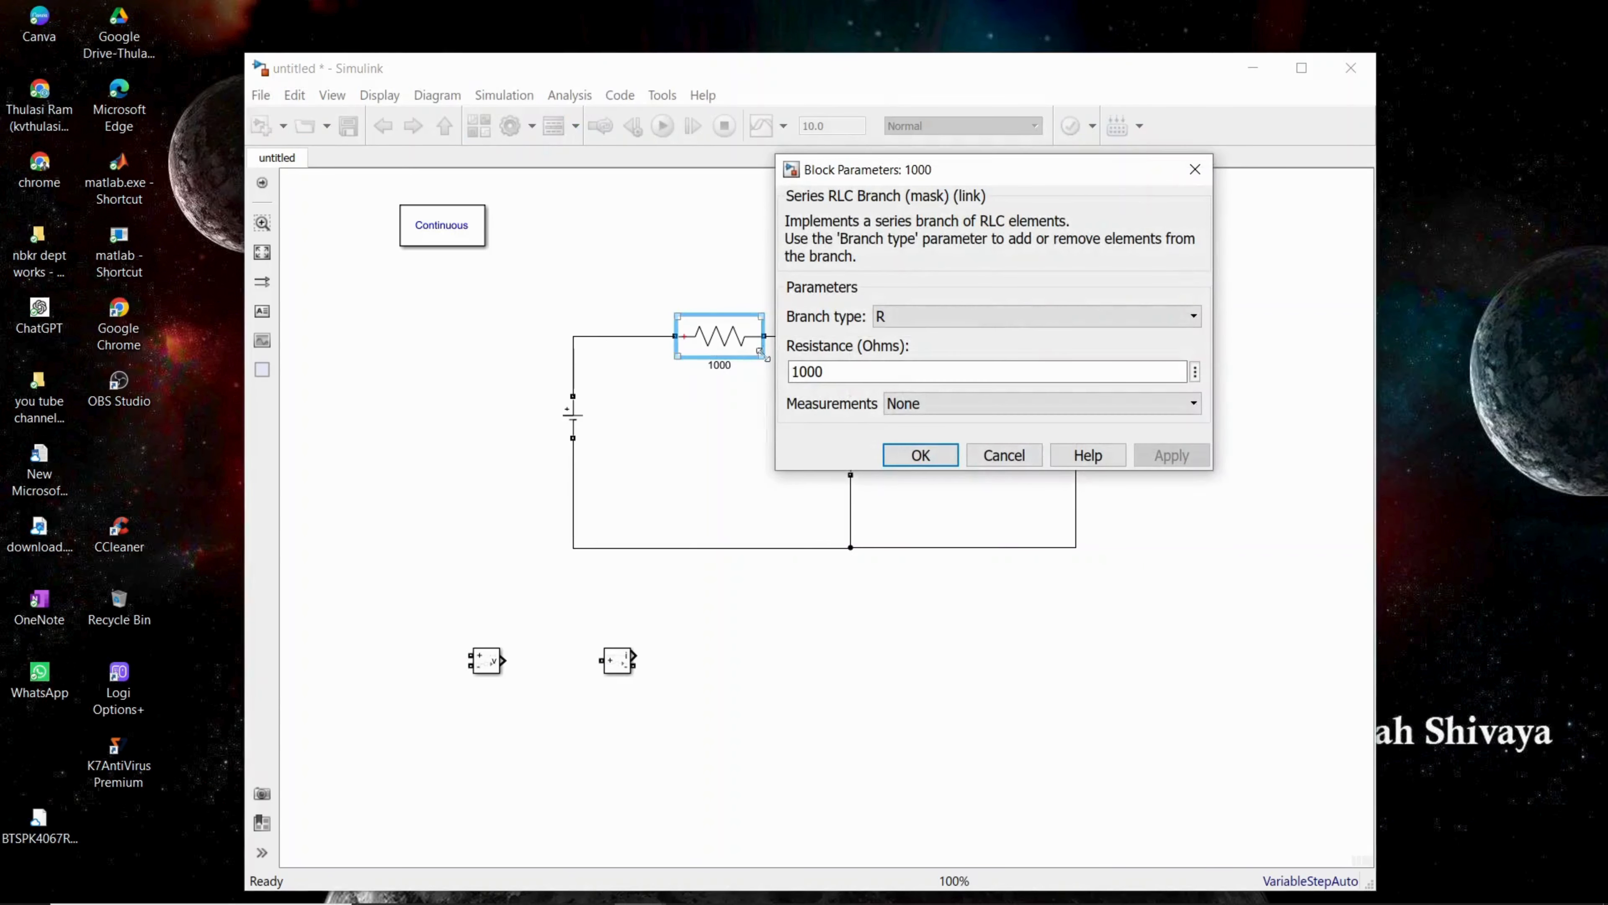
left_click(915, 456)
double_click(852, 444)
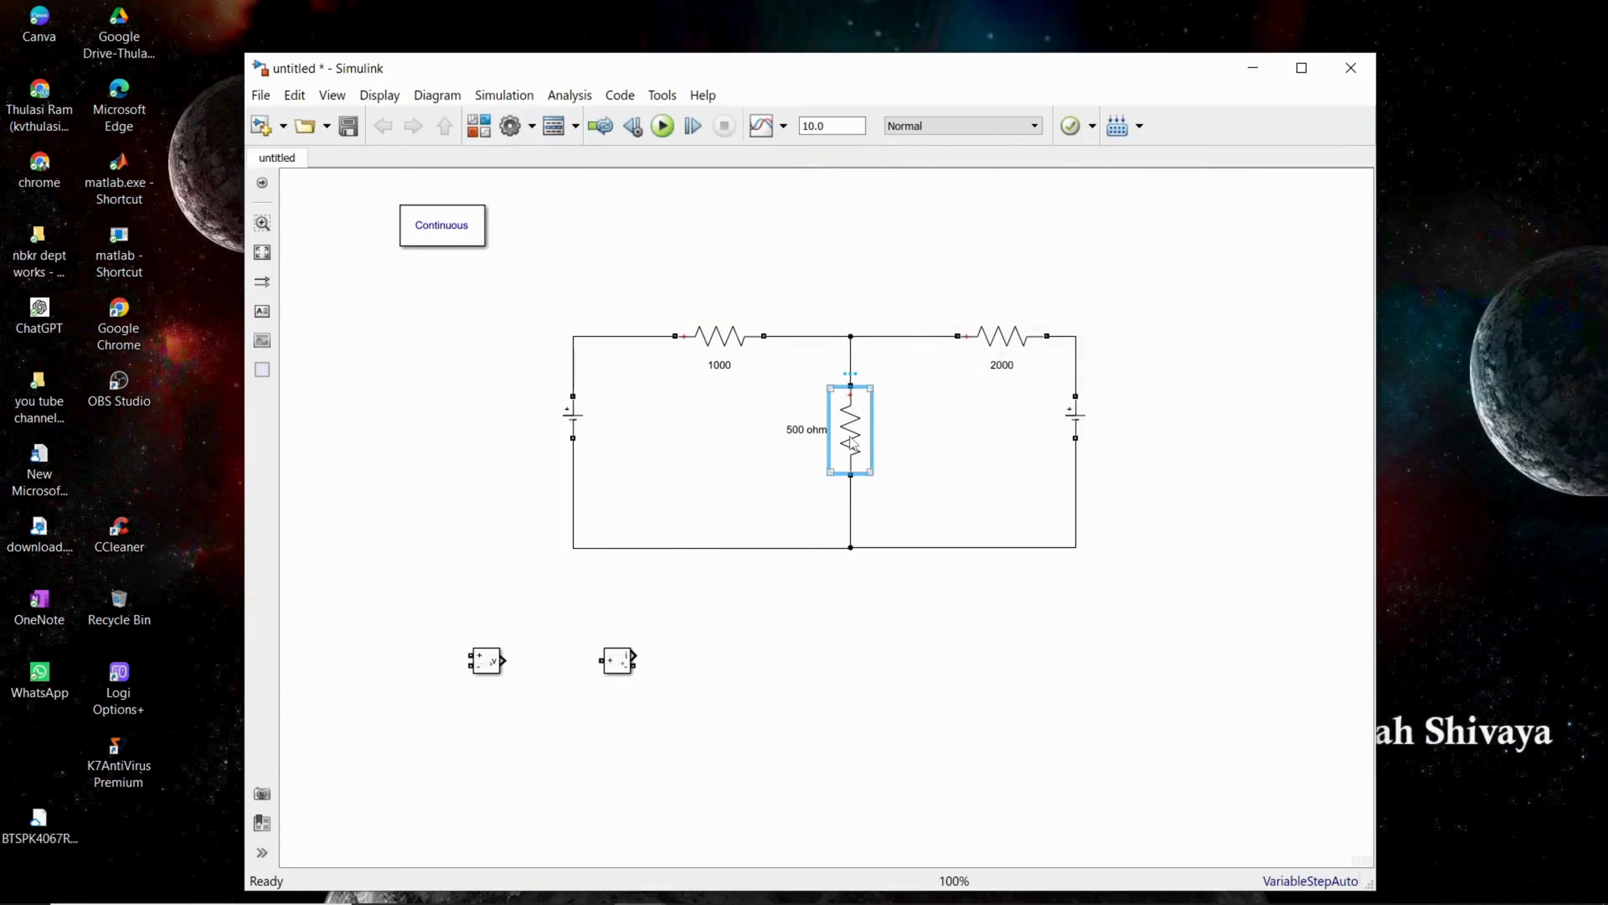
left_click(1032, 550)
double_click(1004, 346)
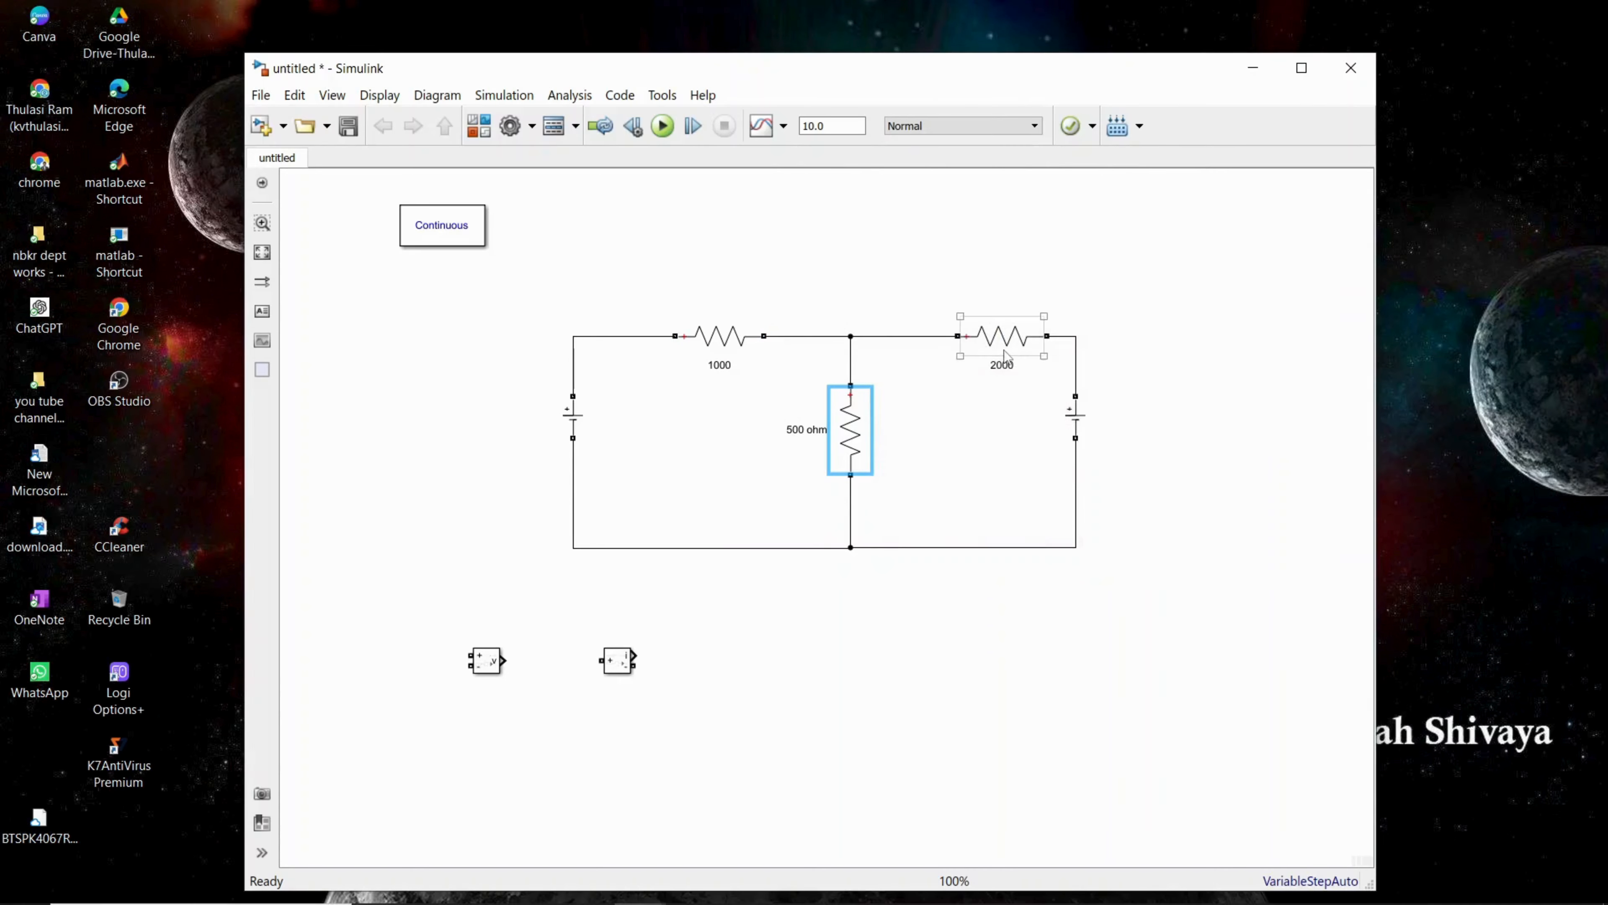
left_click(1185, 453)
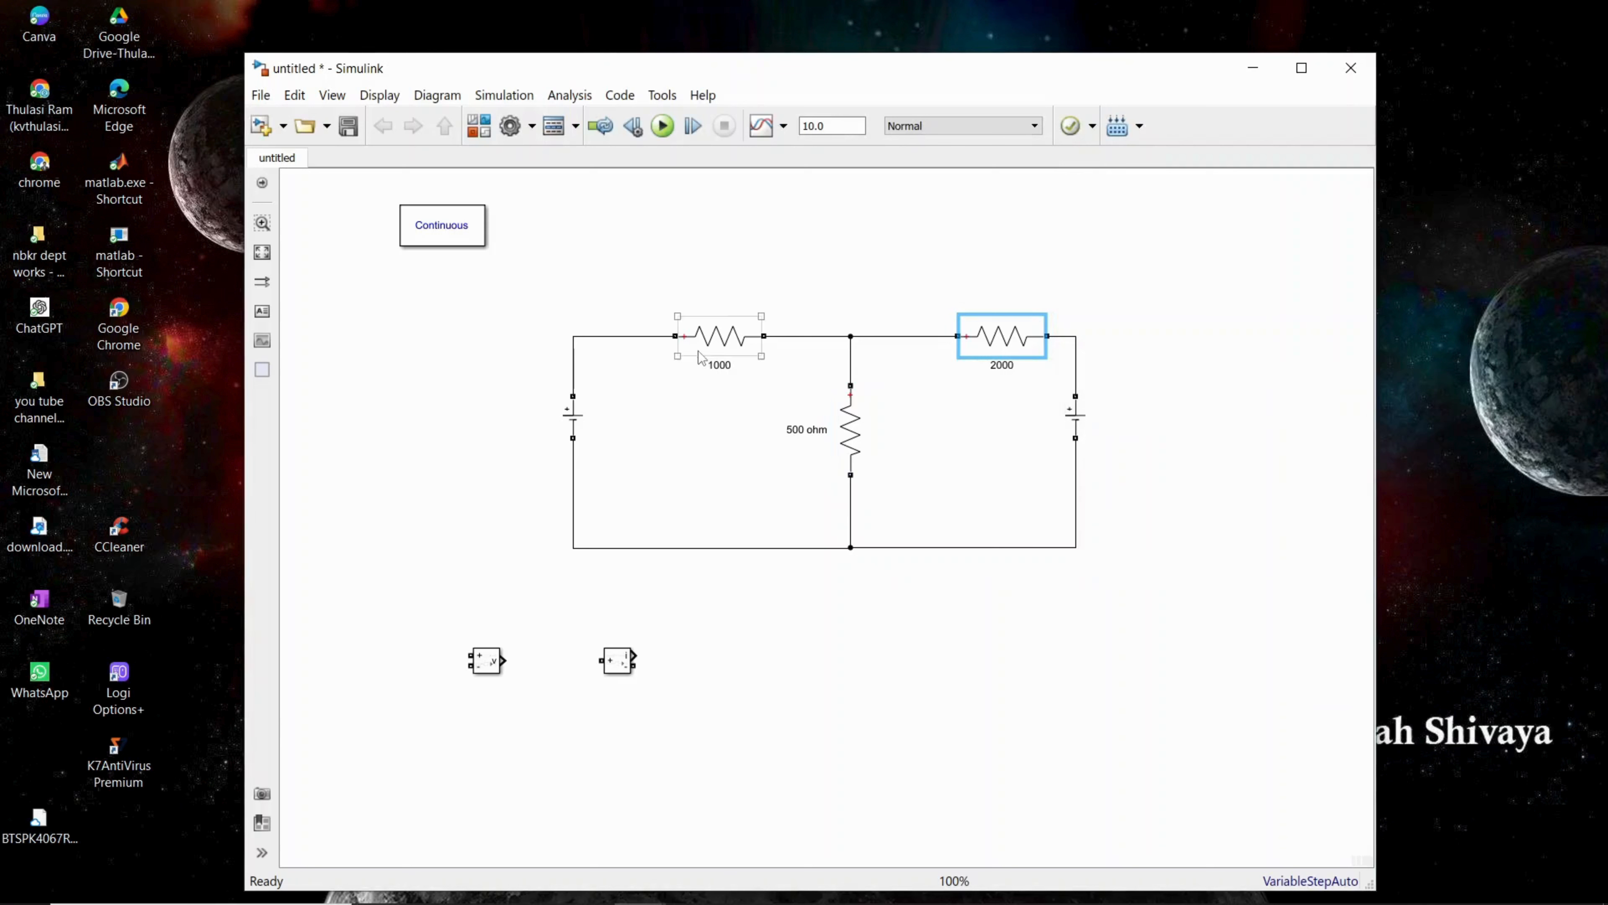
Enlarge the circuit layout by moving the 1000 and 2000 resistors up and both voltage sources outward
left_click_drag(714, 347, 719, 263)
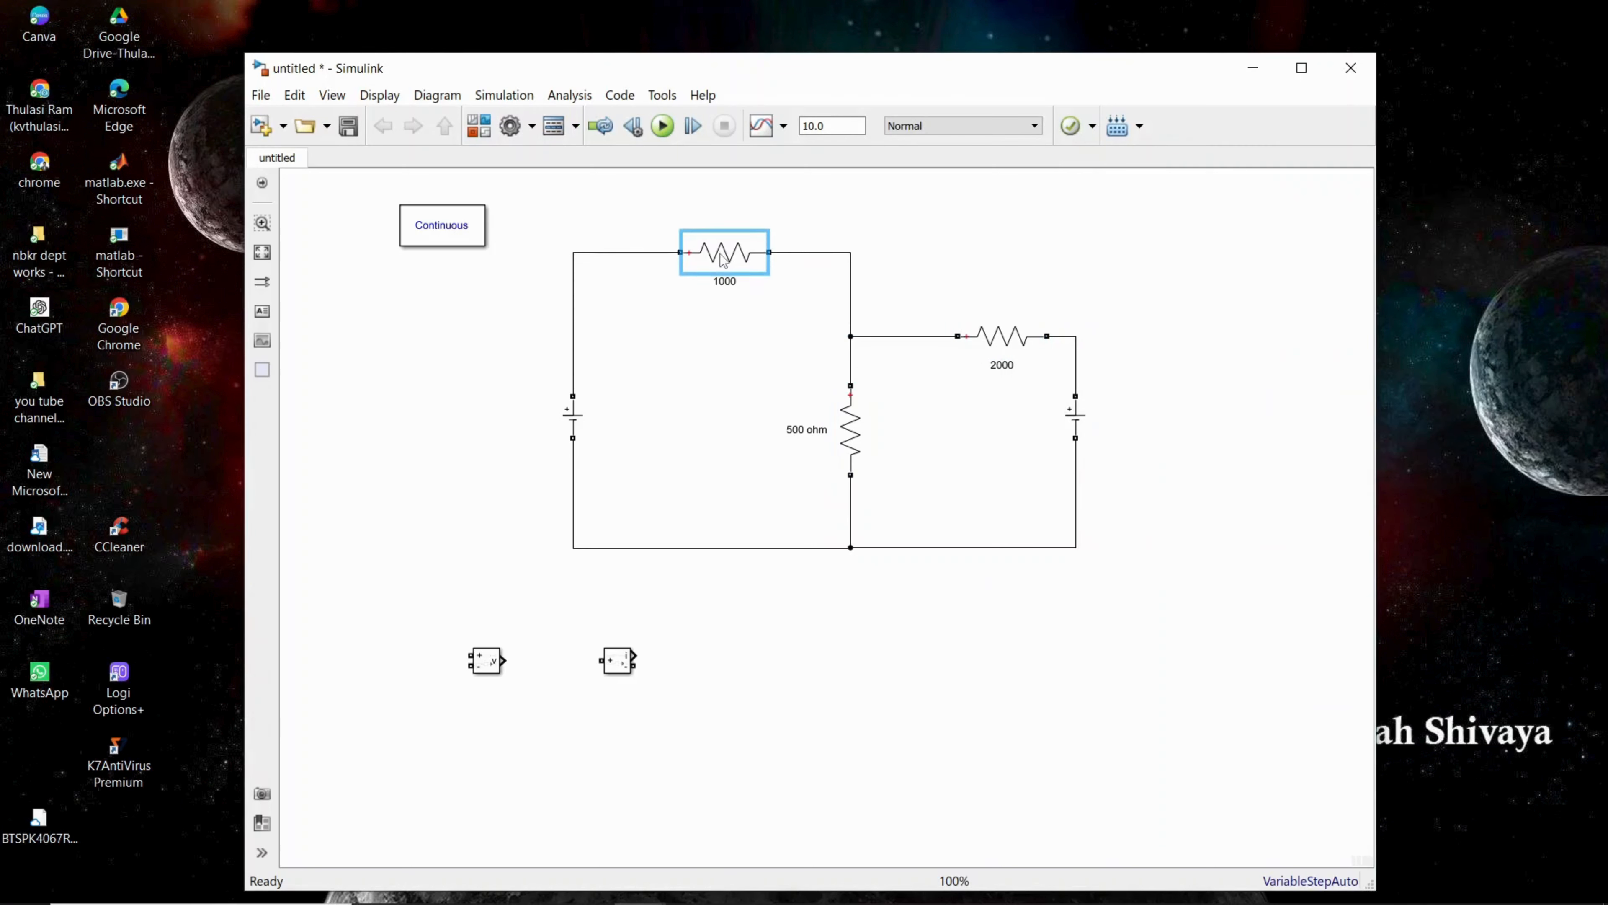
left_click_drag(998, 353, 995, 269)
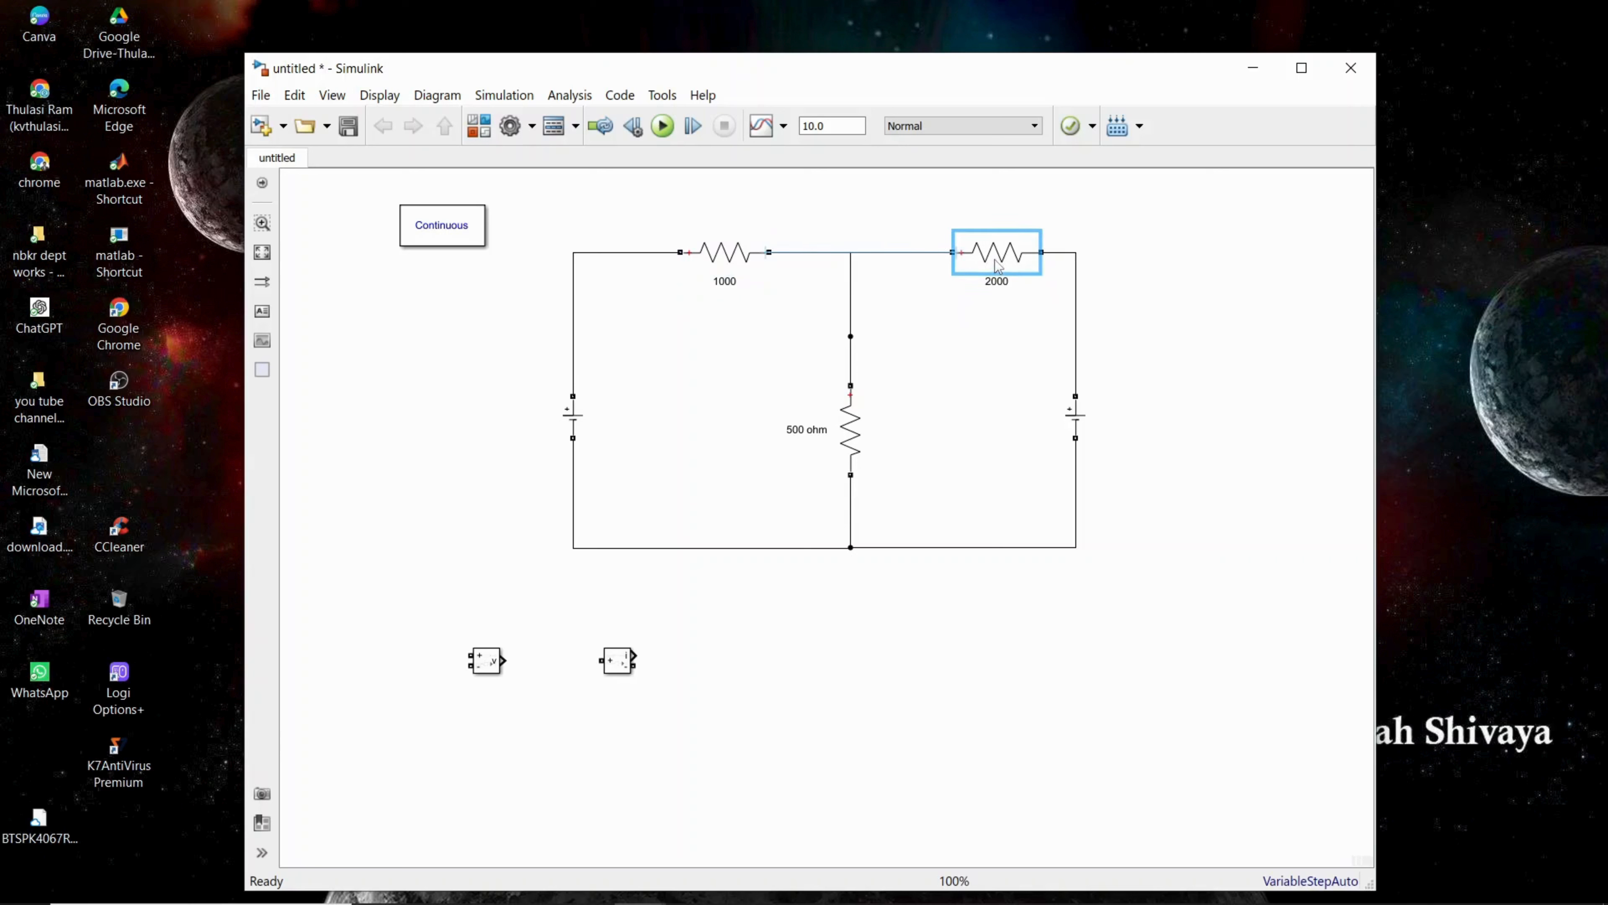
left_click_drag(1083, 423, 1190, 436)
left_click_drag(574, 421, 538, 422)
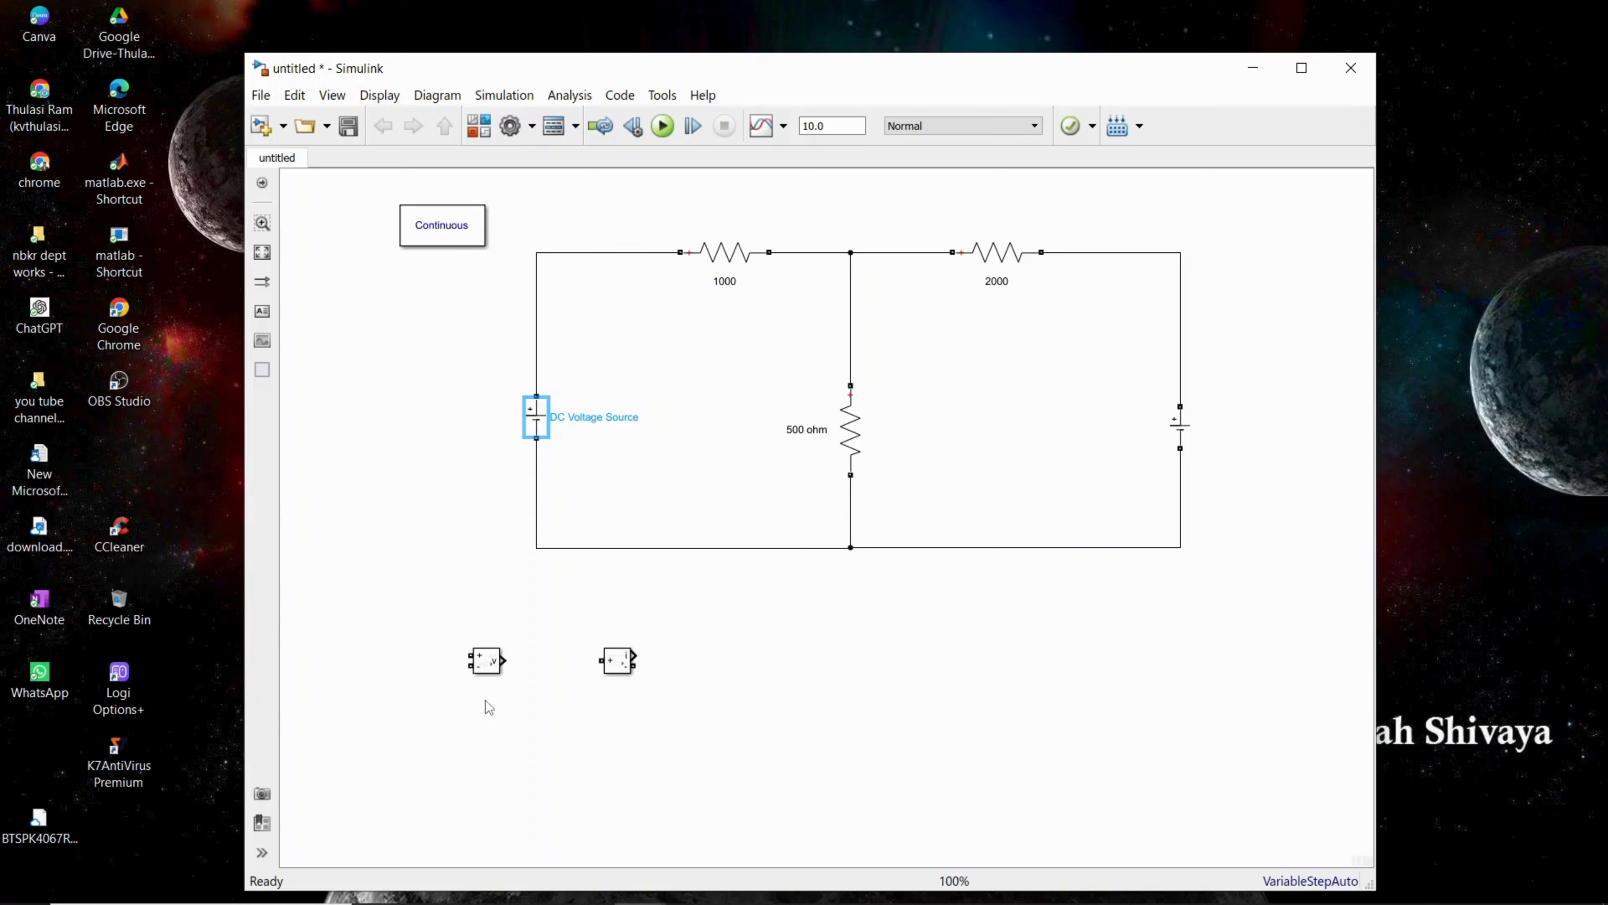
Place the Voltage Measurement block inside the left loop and connect its terminals across the left voltage source
mouse_move(488, 662)
left_mouse_down()
mouse_move(599, 537)
mouse_move(620, 431)
mouse_move(589, 364)
mouse_move(538, 341)
left_mouse_up()
left_click_drag(601, 409, 536, 526)
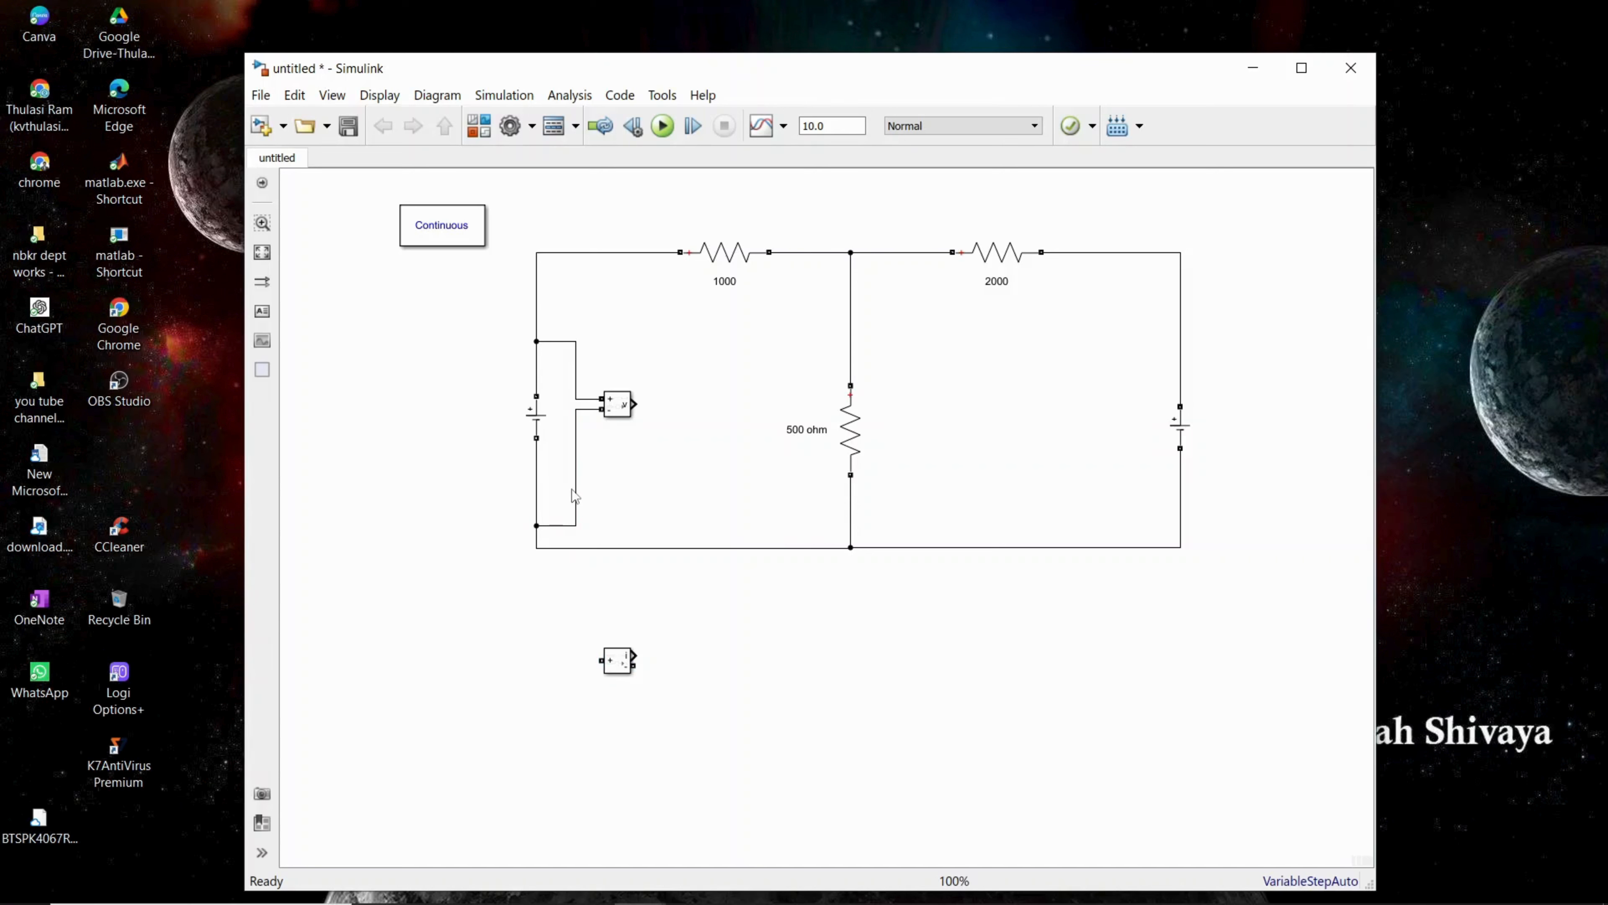
scroll(660, 563, "up", 1)
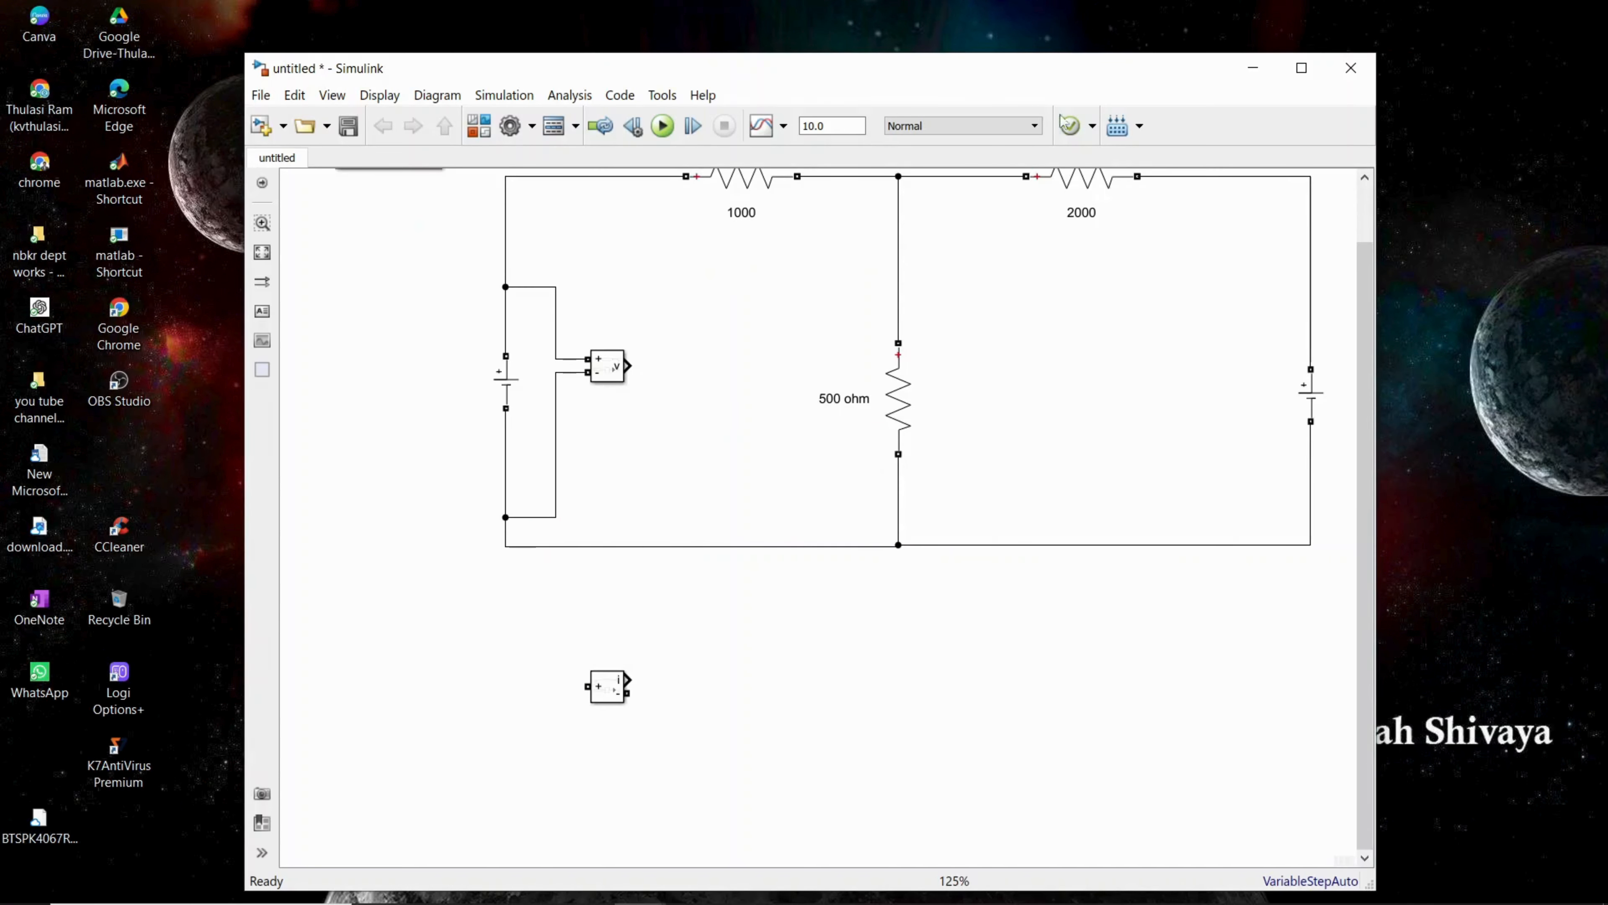
Maximize the model window, copy the Voltage Measurement block beside the right voltage source and connect it across that source
left_click(1301, 67)
scroll(1213, 385, "up", 1)
scroll(1212, 384, "down", 1)
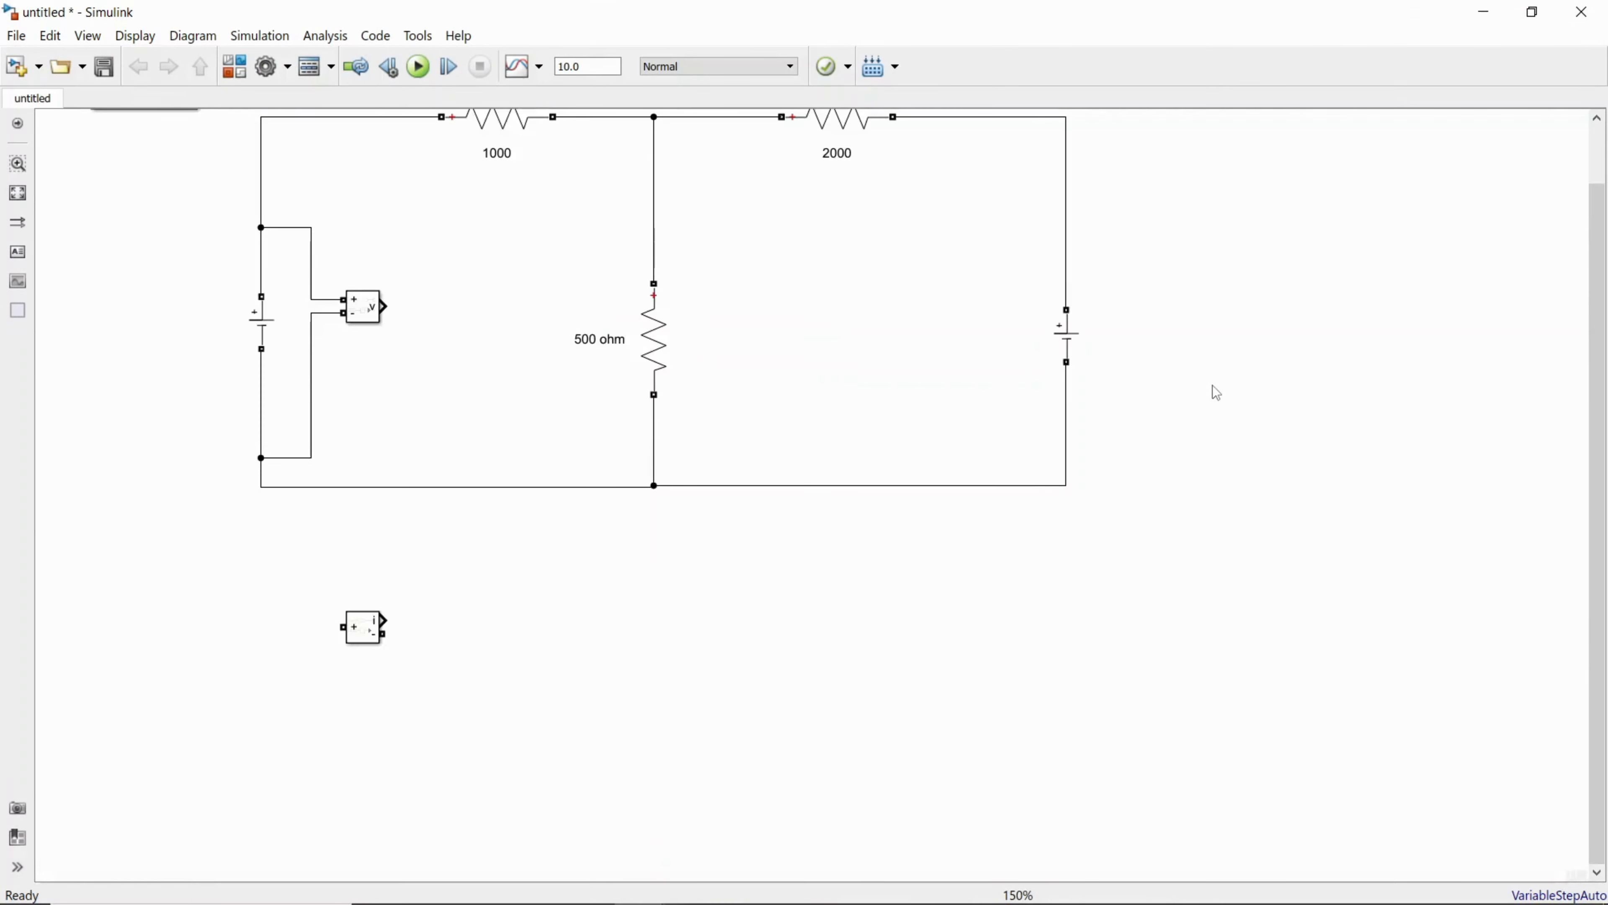
left_click_drag(1598, 606, 1598, 539)
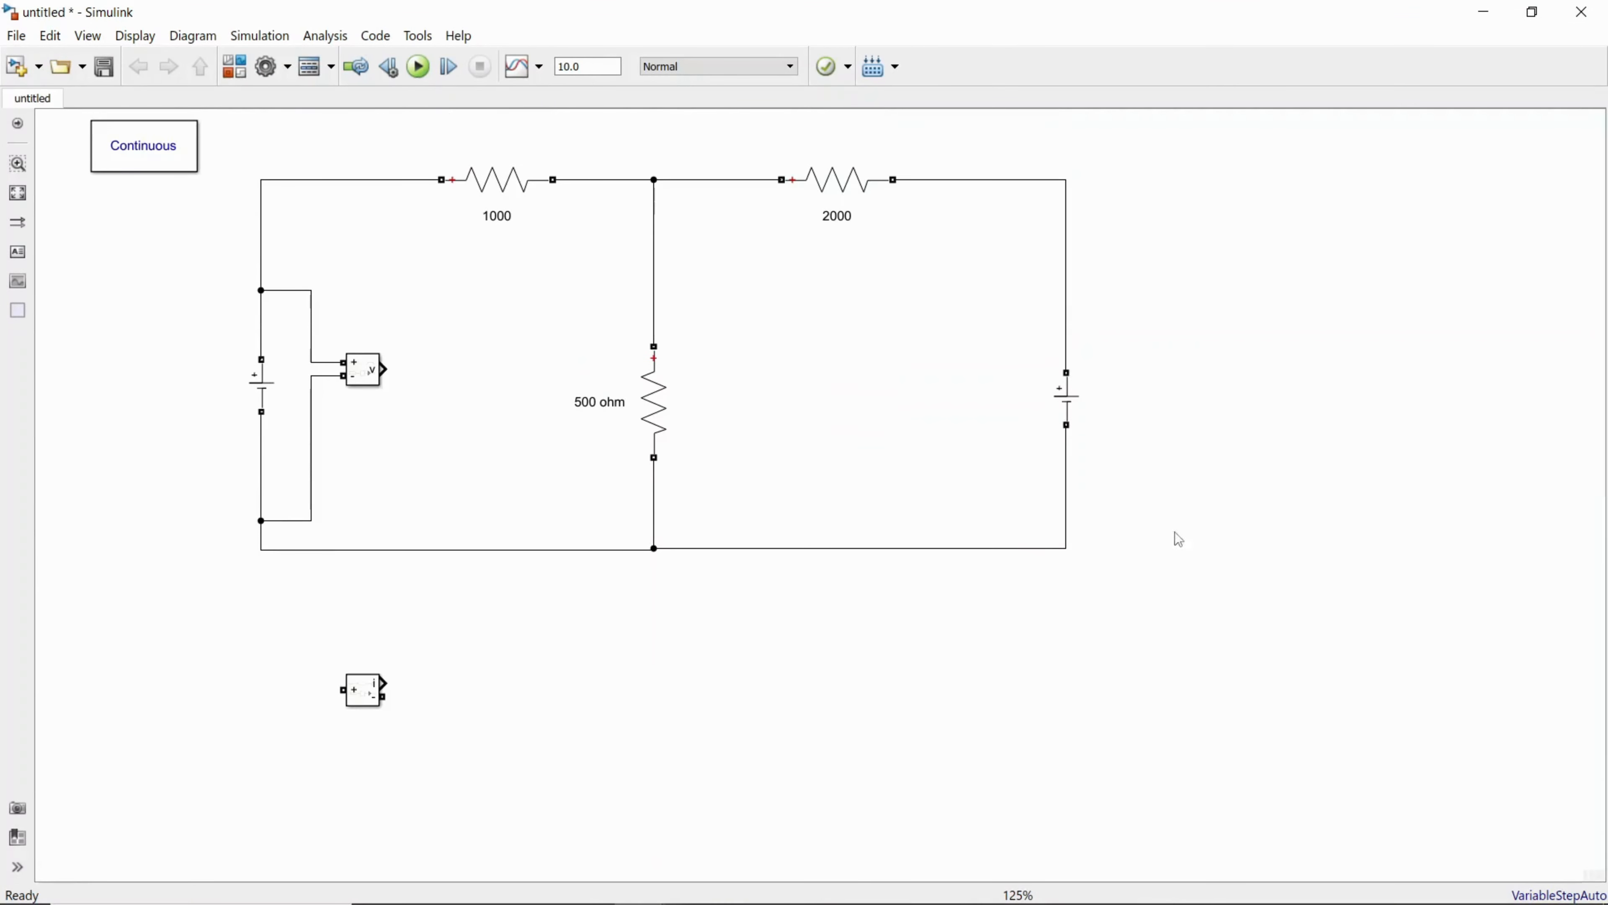
left_click(362, 370)
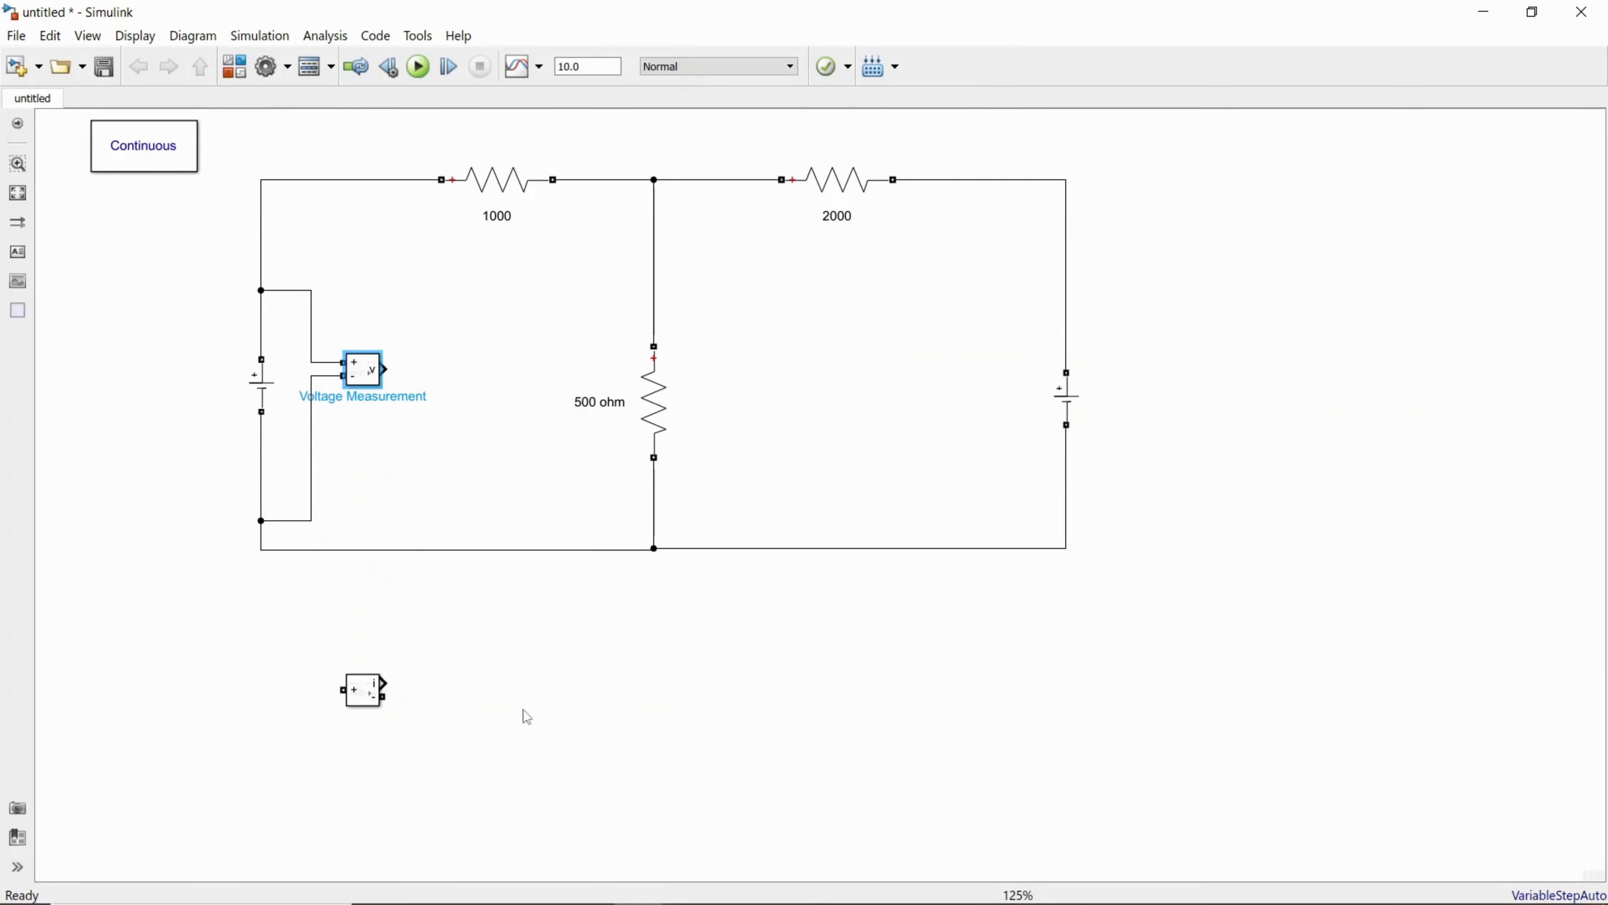
left_click(512, 694)
left_click(365, 379)
left_click(1161, 380)
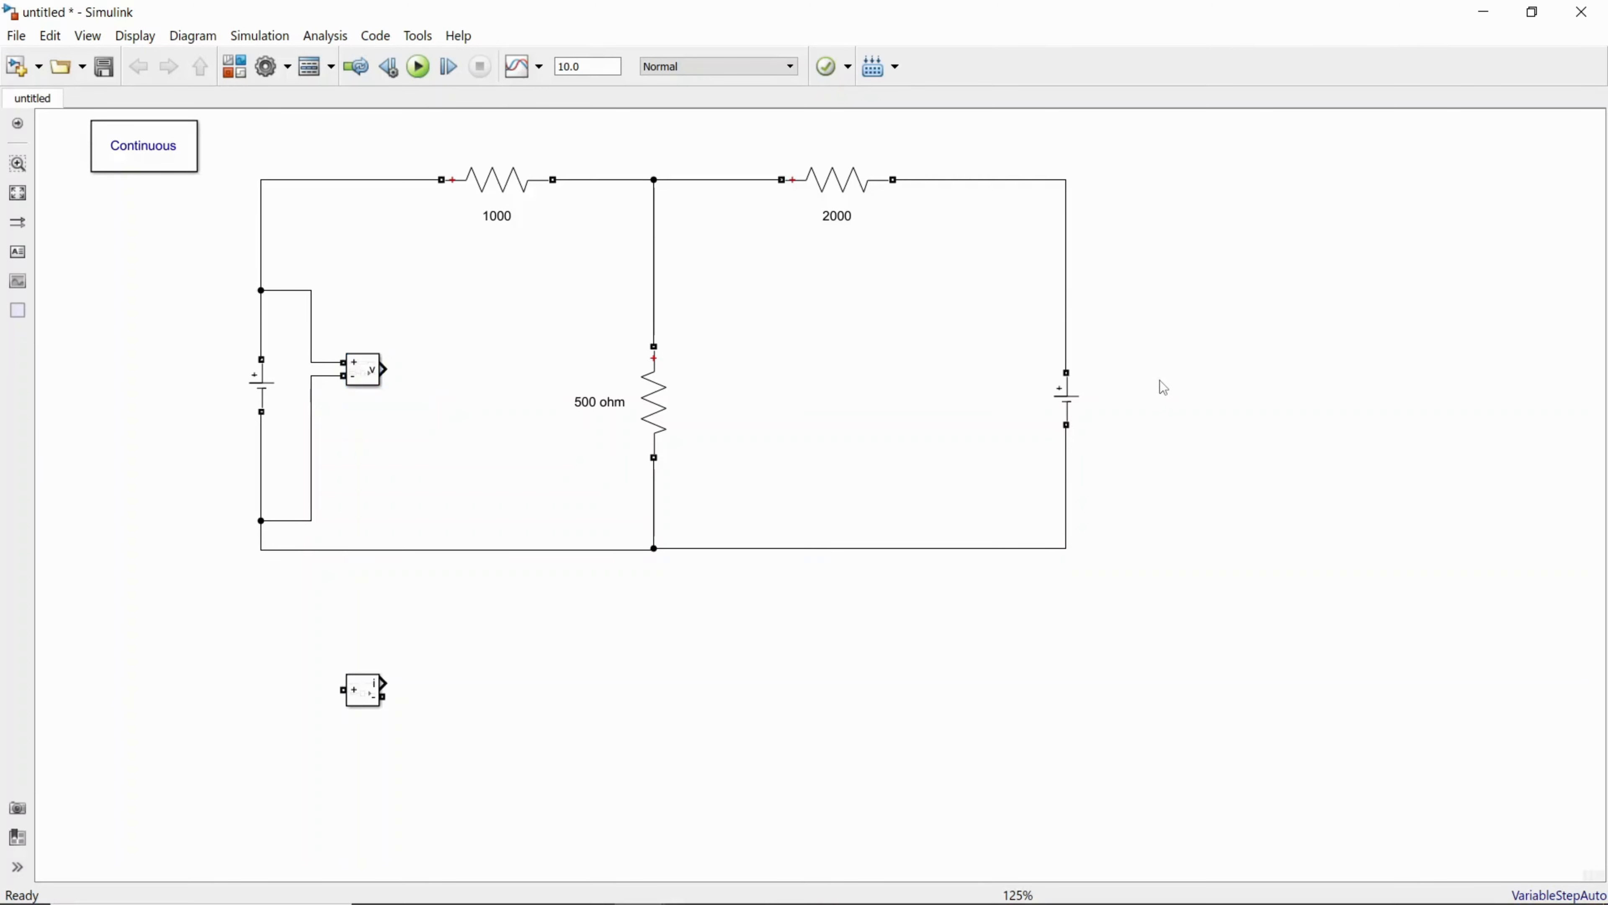
key("ctrl+v")
mouse_move(1151, 392)
left_mouse_down()
mouse_move(1139, 294)
mouse_move(1067, 278)
left_mouse_up()
mouse_move(1153, 405)
left_mouse_down()
mouse_move(1142, 459)
mouse_move(1069, 522)
left_mouse_up()
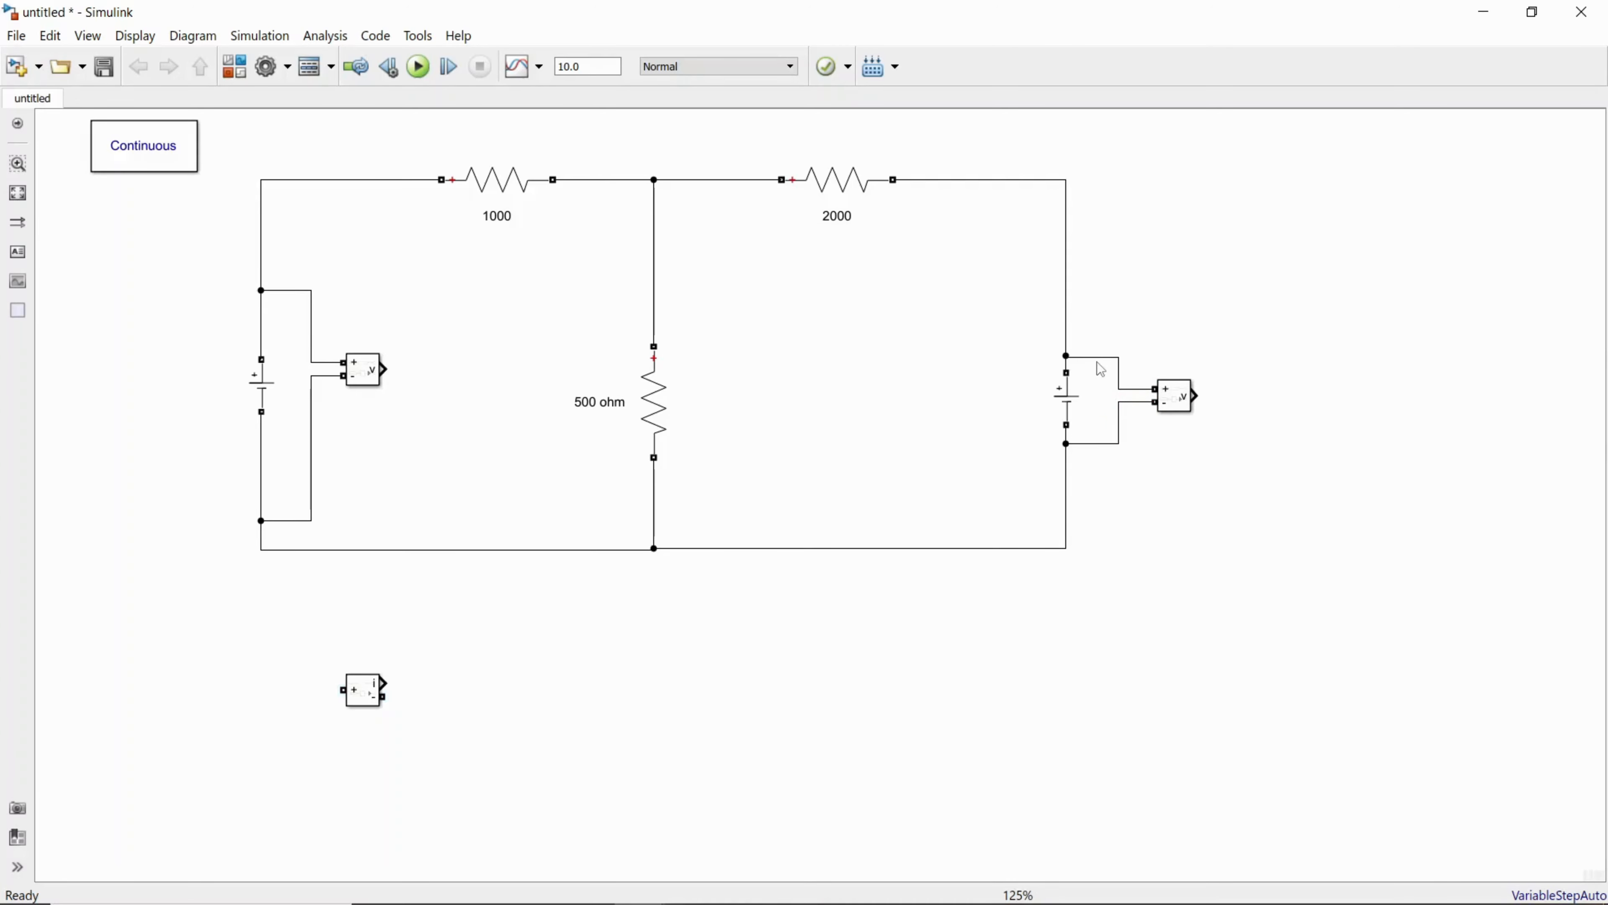
Spread the right voltage measurement's connecting wires farther apart and shift its block slightly to the right
left_click_drag(1098, 357, 1100, 281)
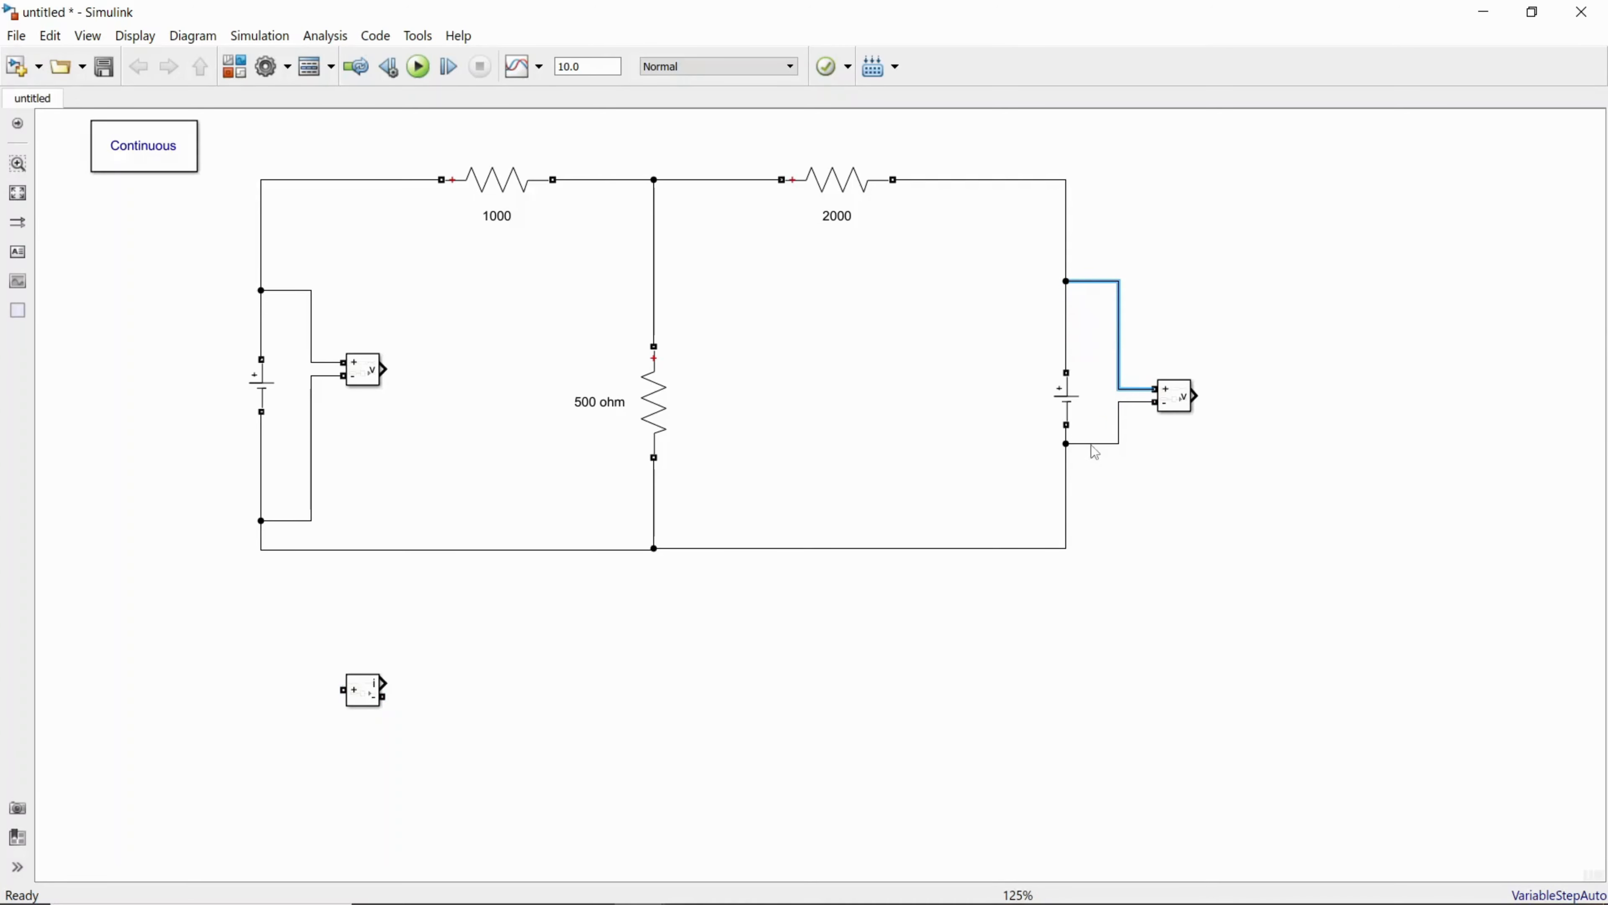
left_click_drag(1096, 452, 1103, 520)
left_click_drag(1180, 409, 1198, 409)
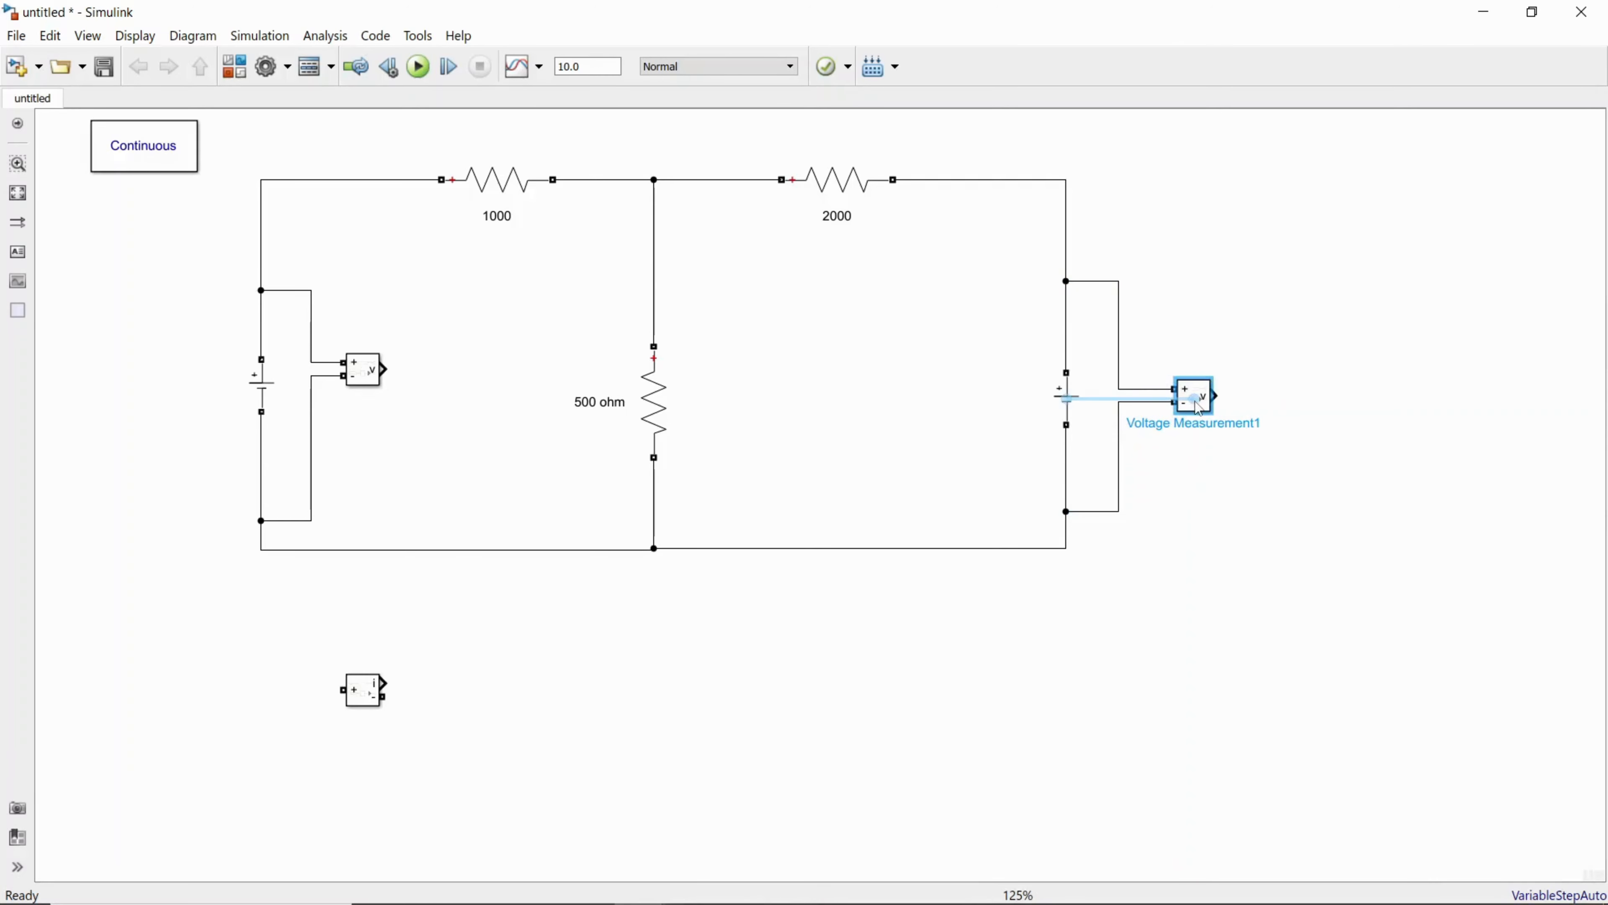
left_click(1244, 469)
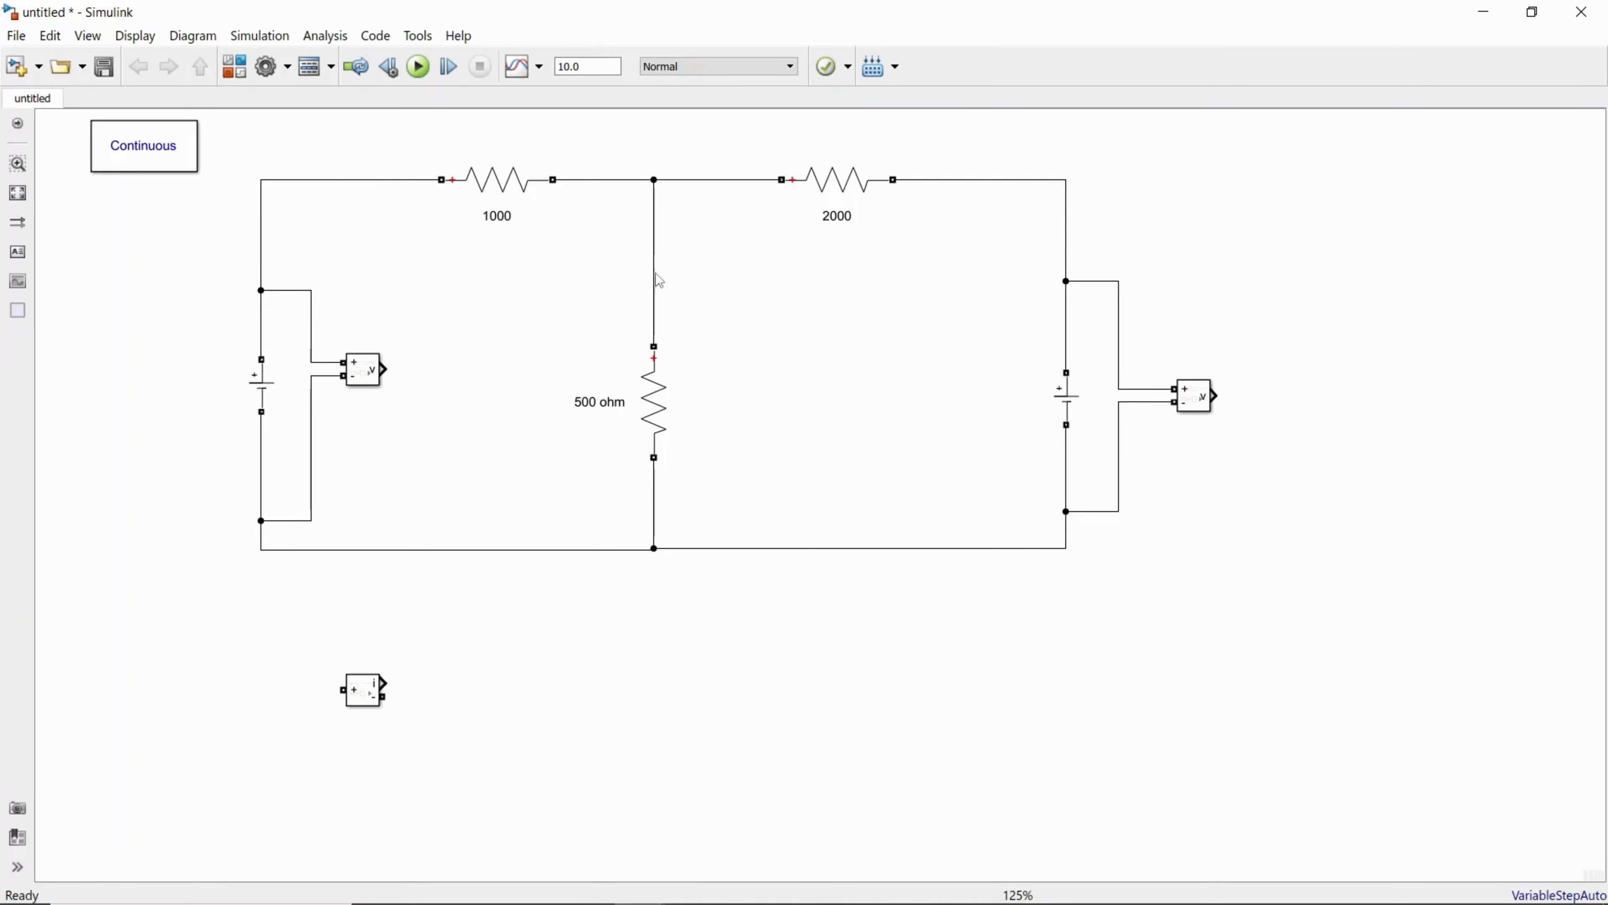
Check the finished superposition model, and delete the wire between the left source and the 1000 resistor in the new model
mouse_move(633, 896)
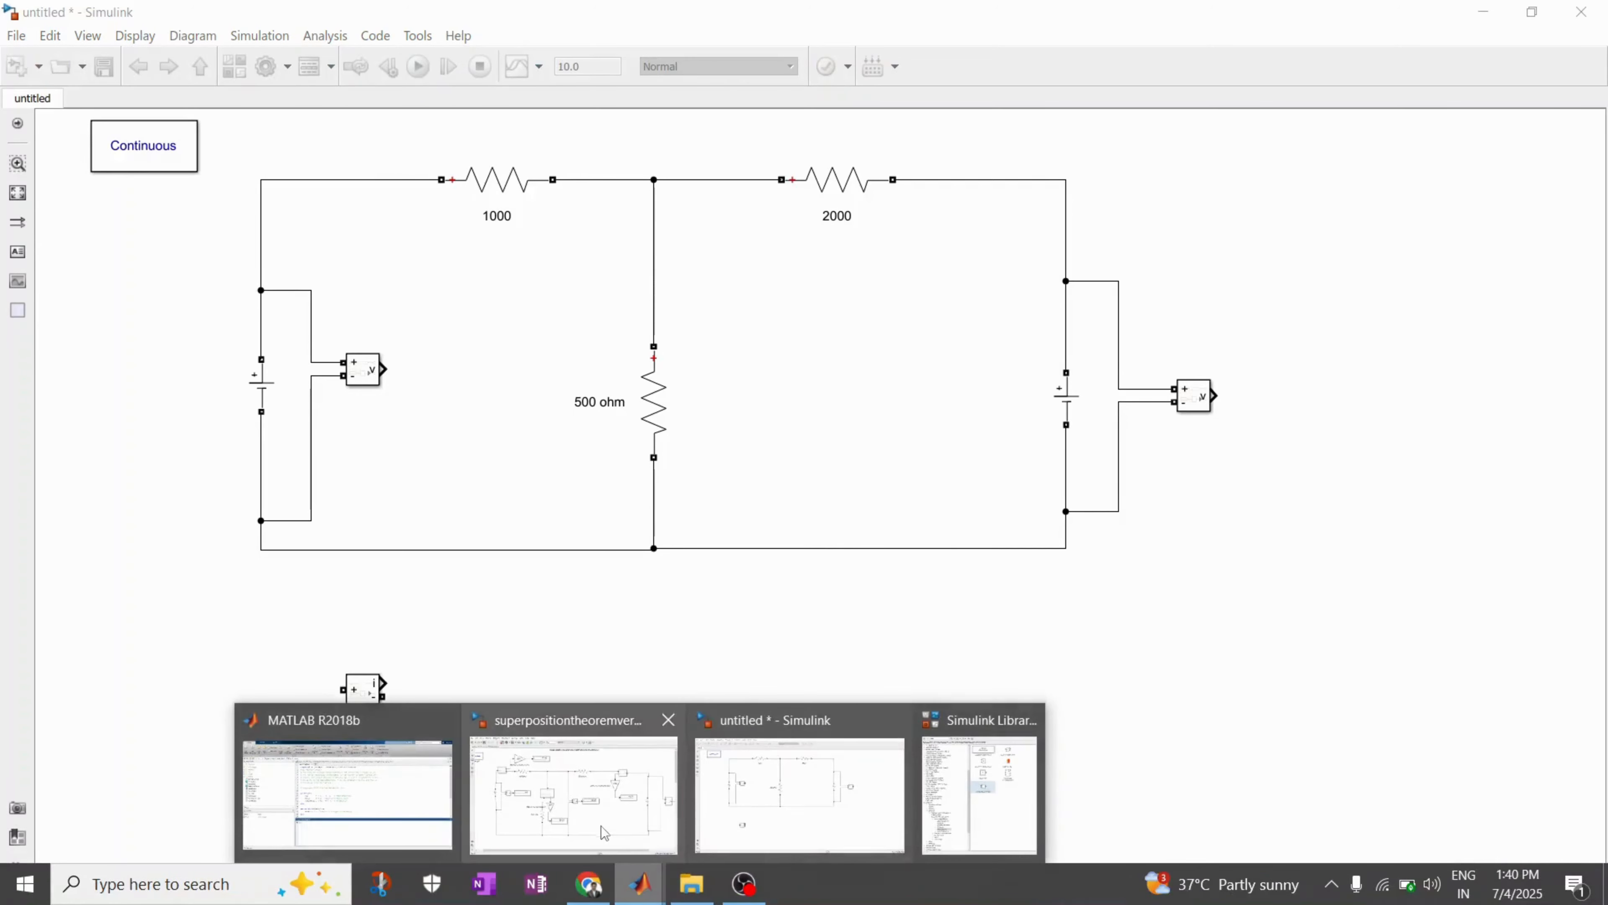
left_click(575, 786)
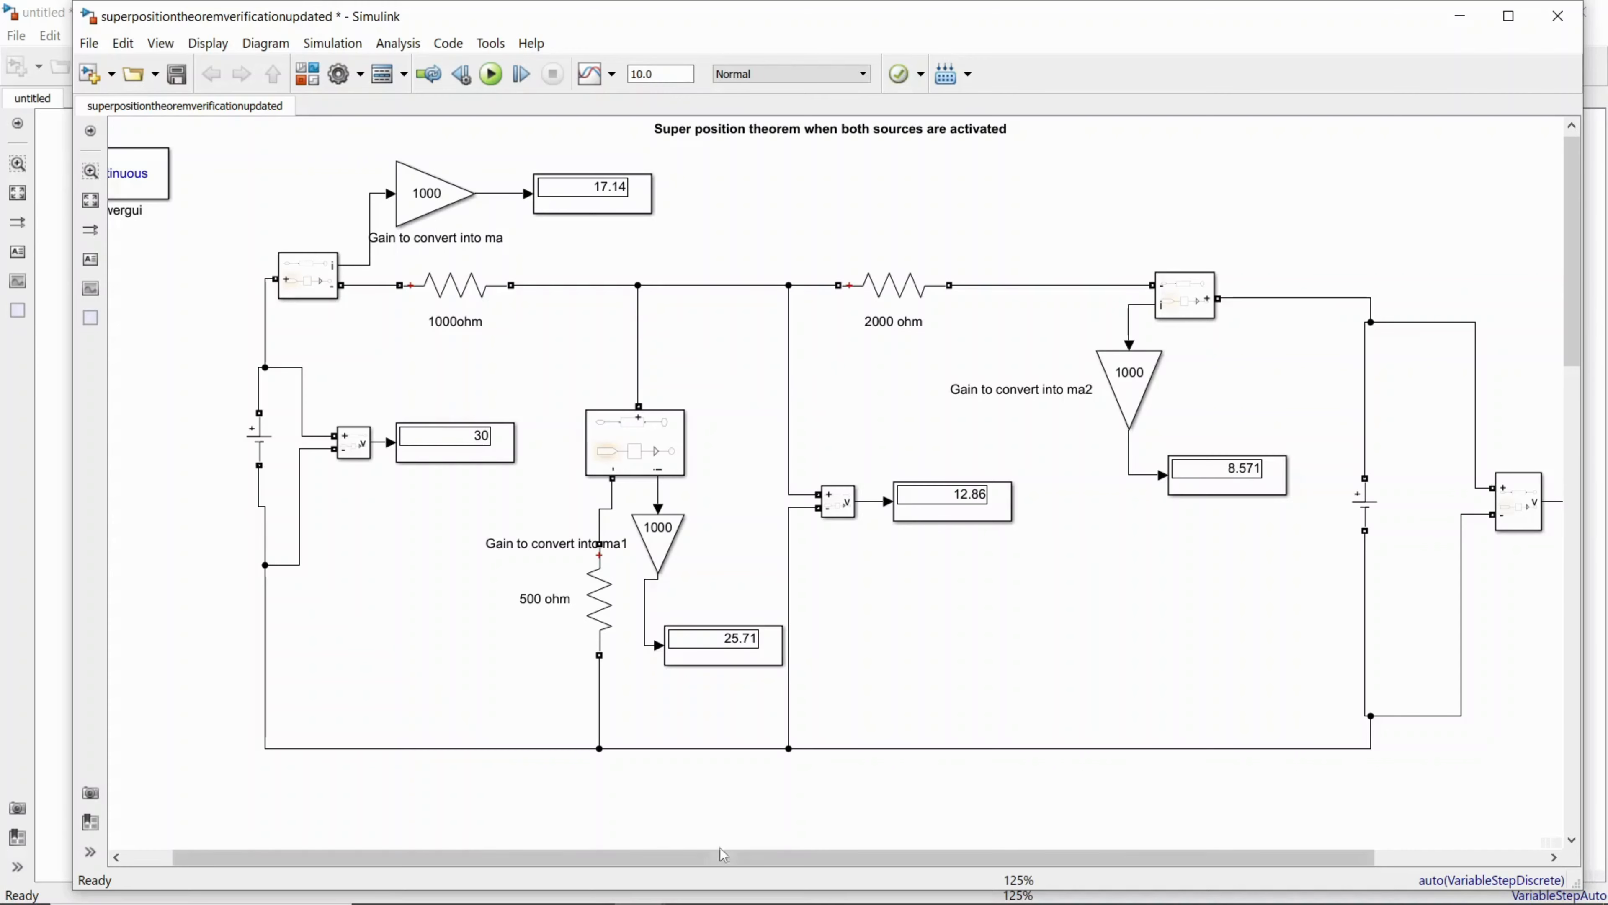
left_click(1459, 17)
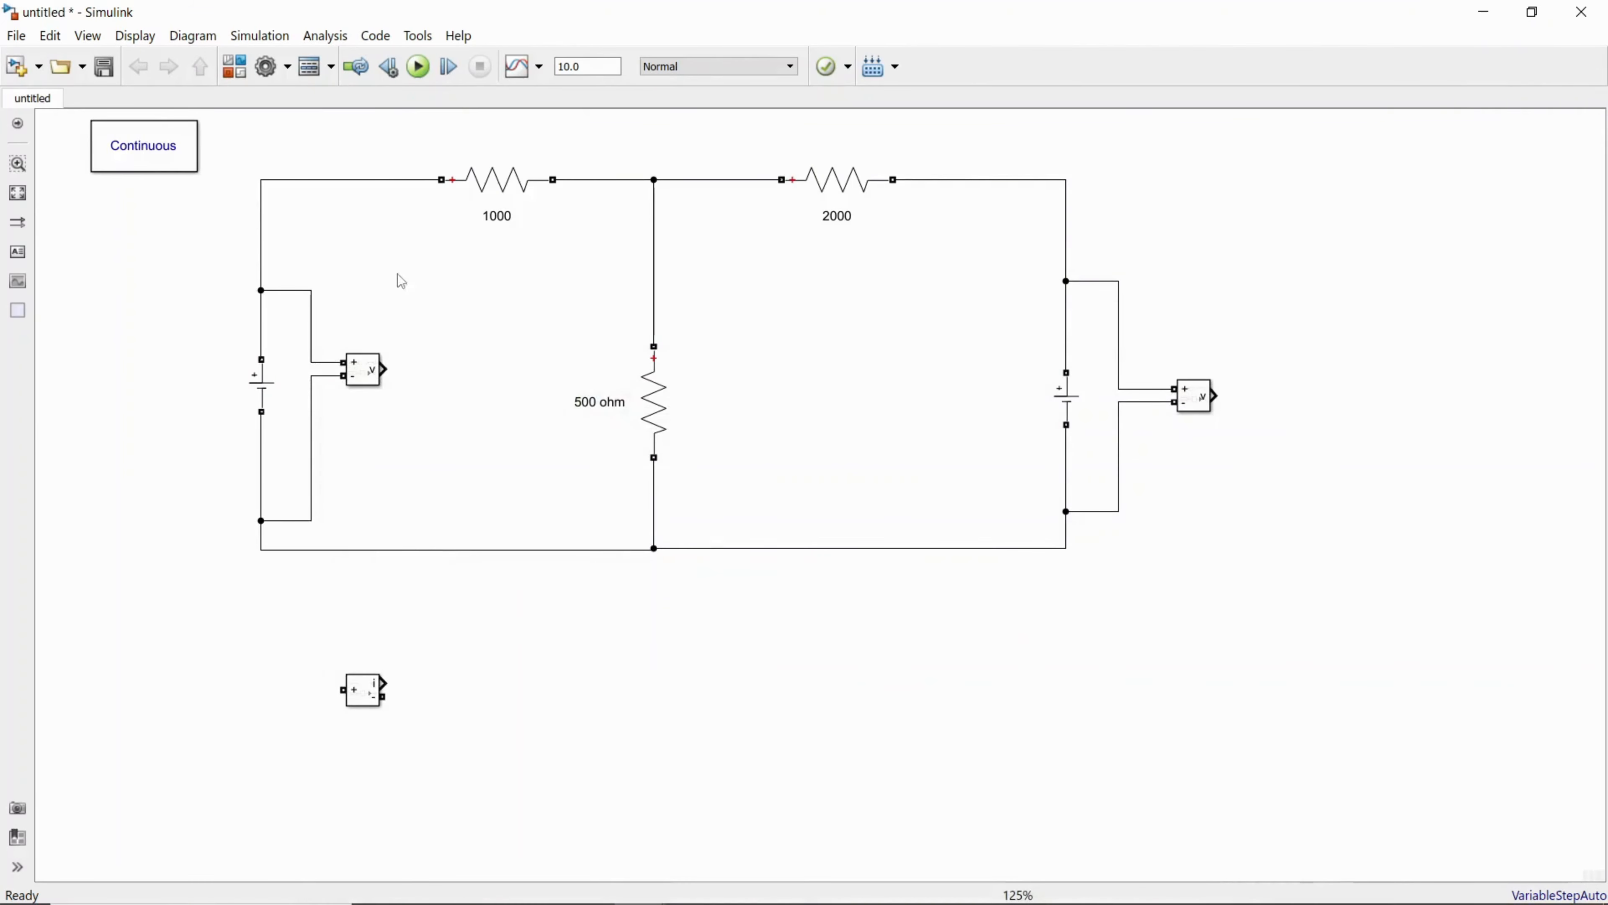
left_click(284, 182)
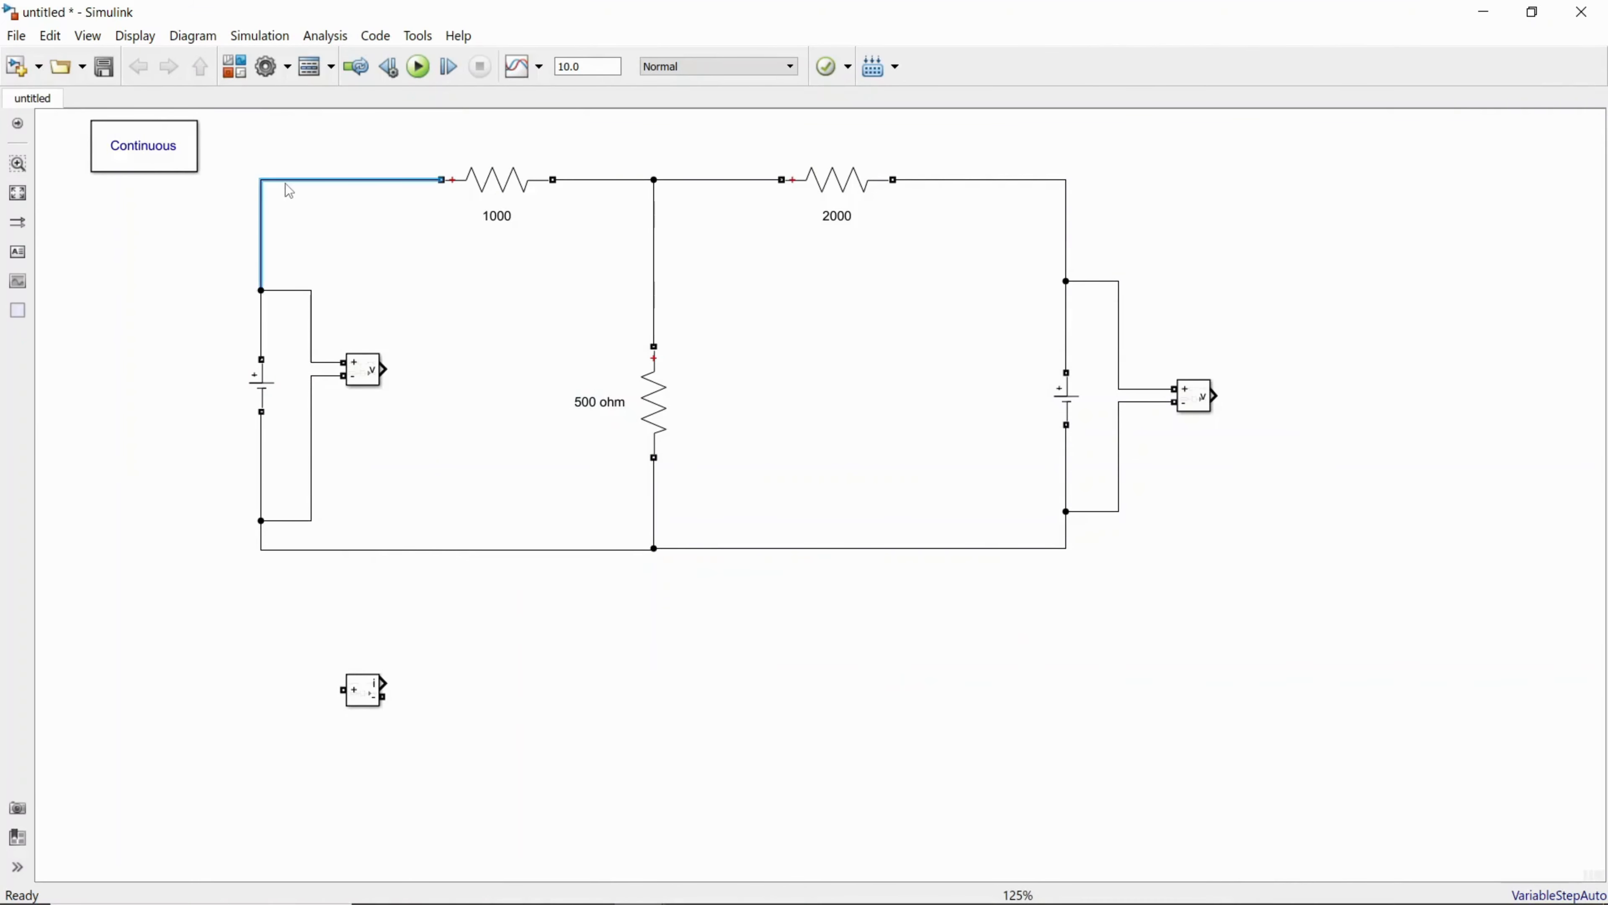
key("Delete")
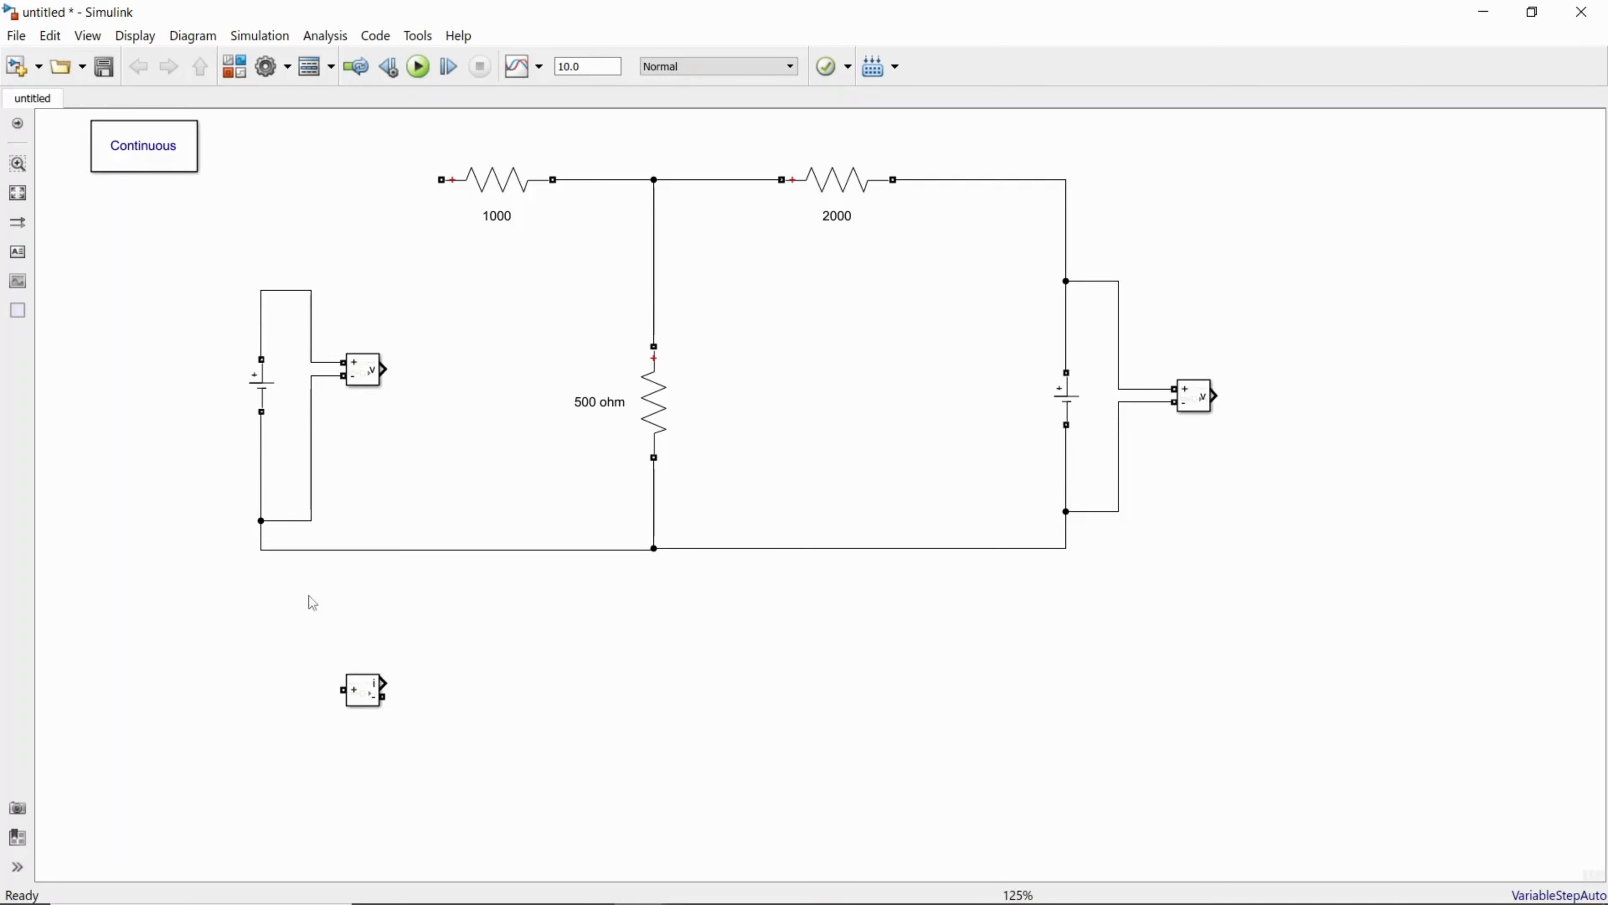
Place the Current Measurement block between the left source and the 1000 resistor, resize it, and delete the stray wire at its terminal
left_click_drag(362, 677, 301, 214)
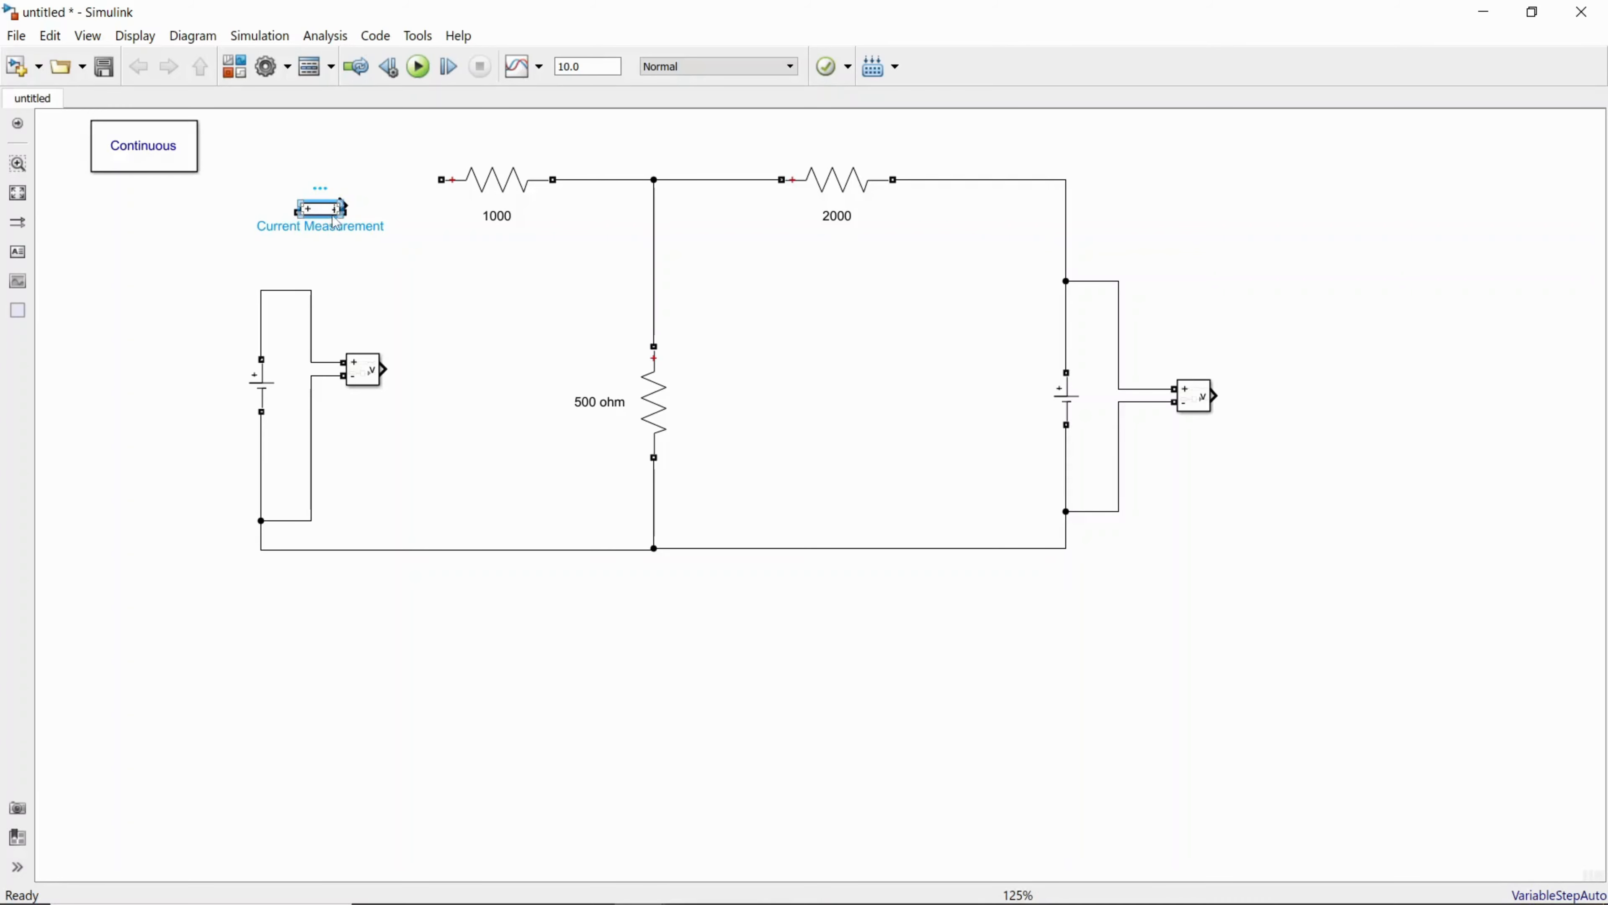
left_click_drag(340, 212, 350, 246)
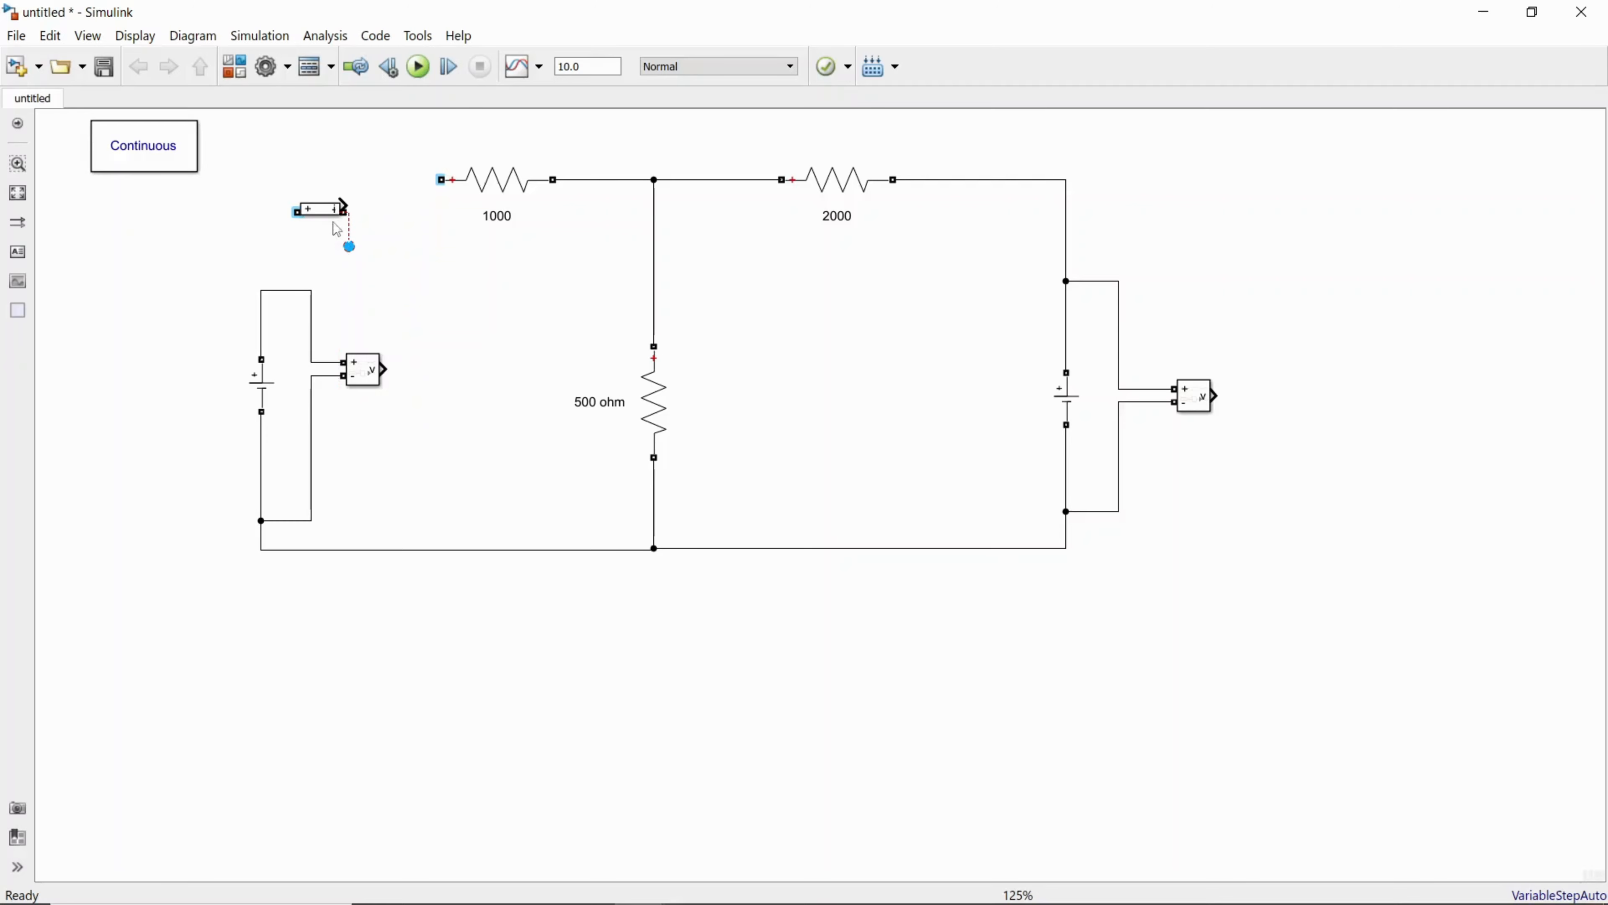
left_click(374, 259)
left_click(348, 246)
key("Delete")
left_click(323, 214)
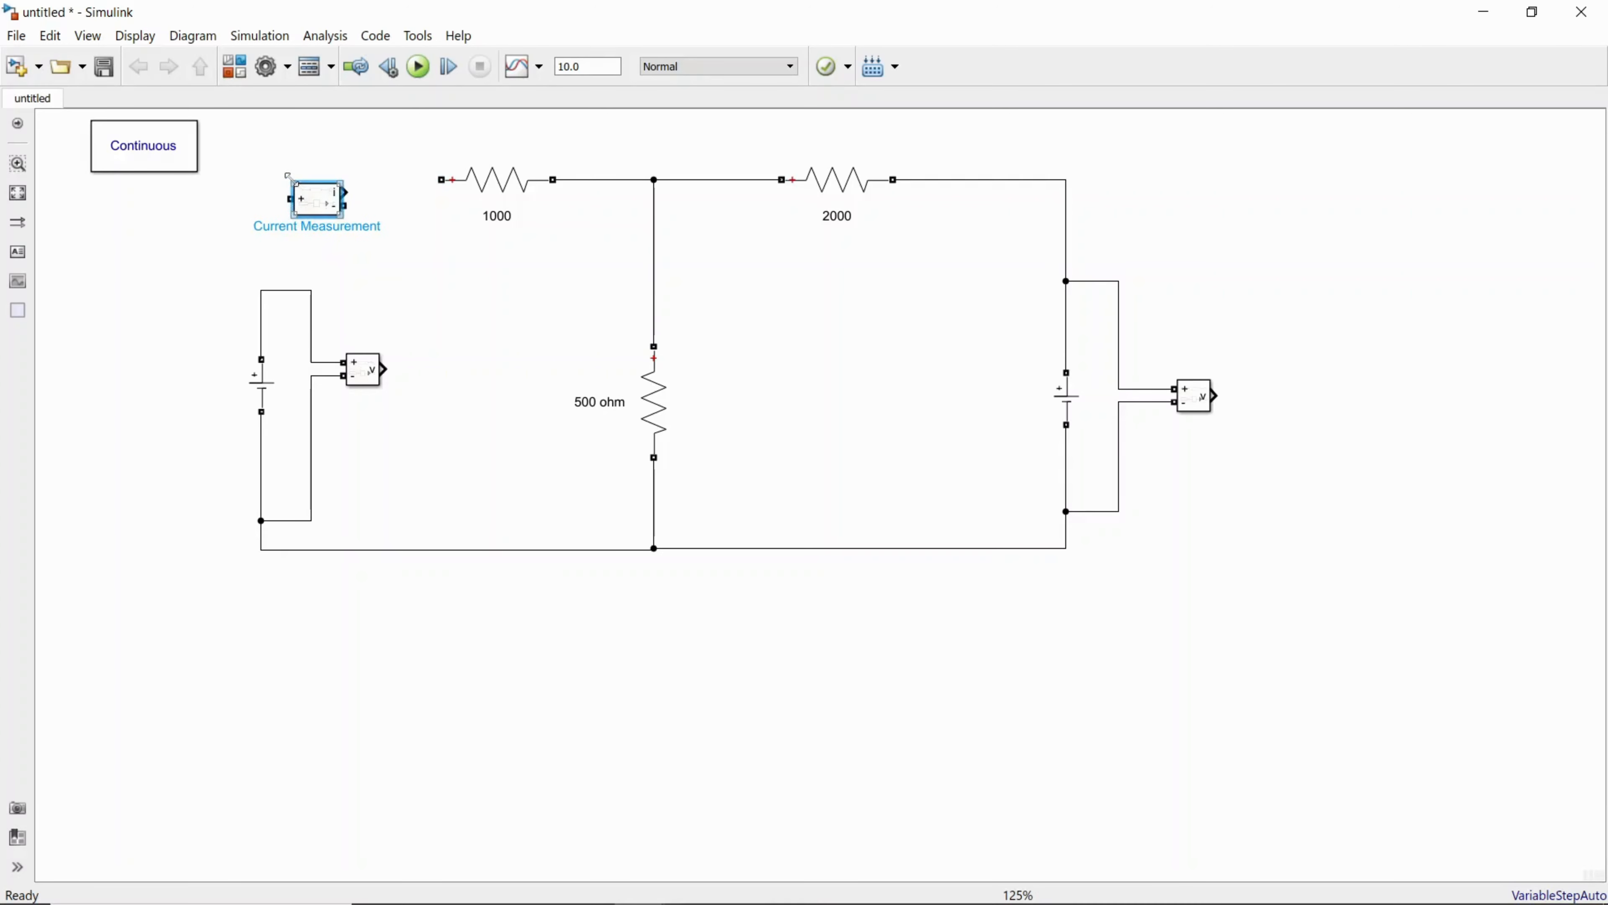
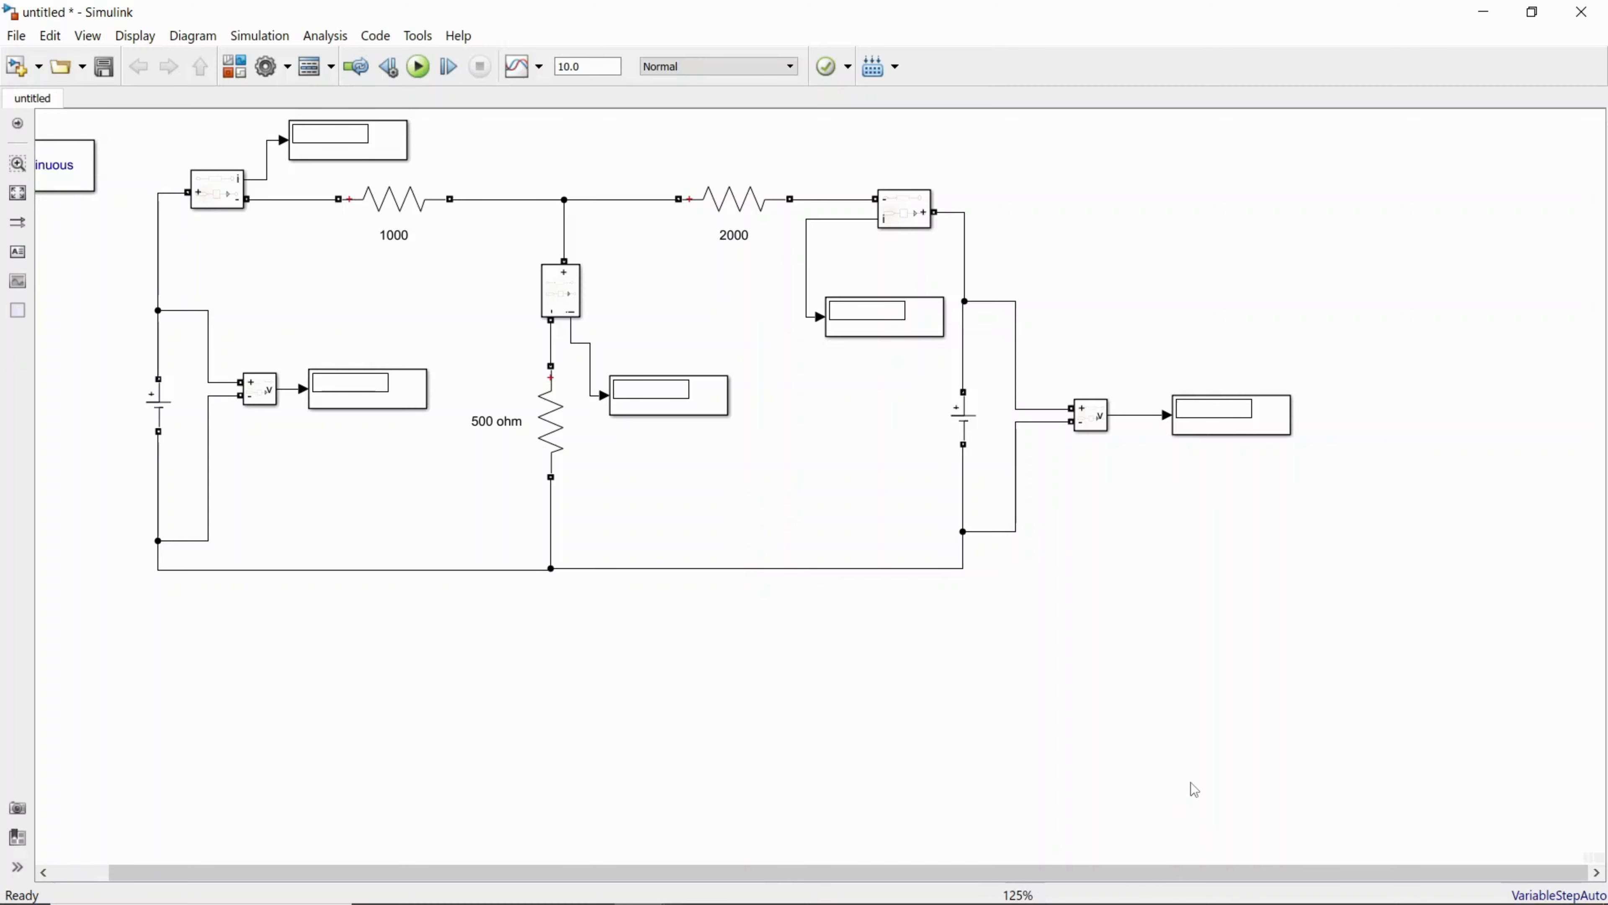
Check the source voltages in the finished superposition model, and set the left DC voltage source's amplitude to 30 V in the new model
mouse_move(656, 903)
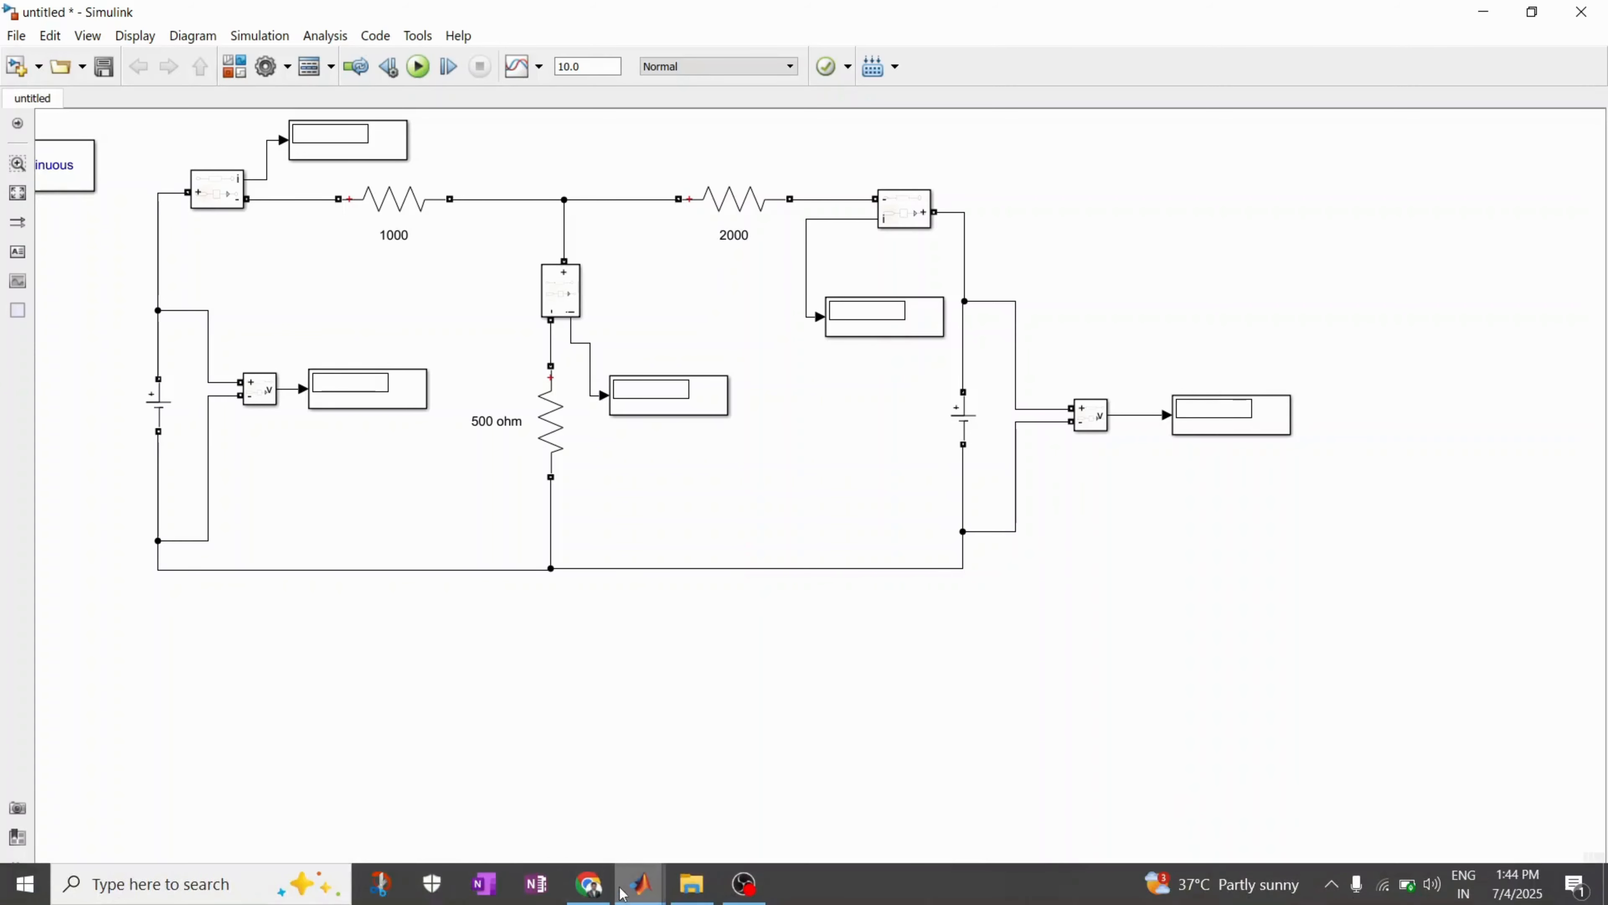
left_click(566, 780)
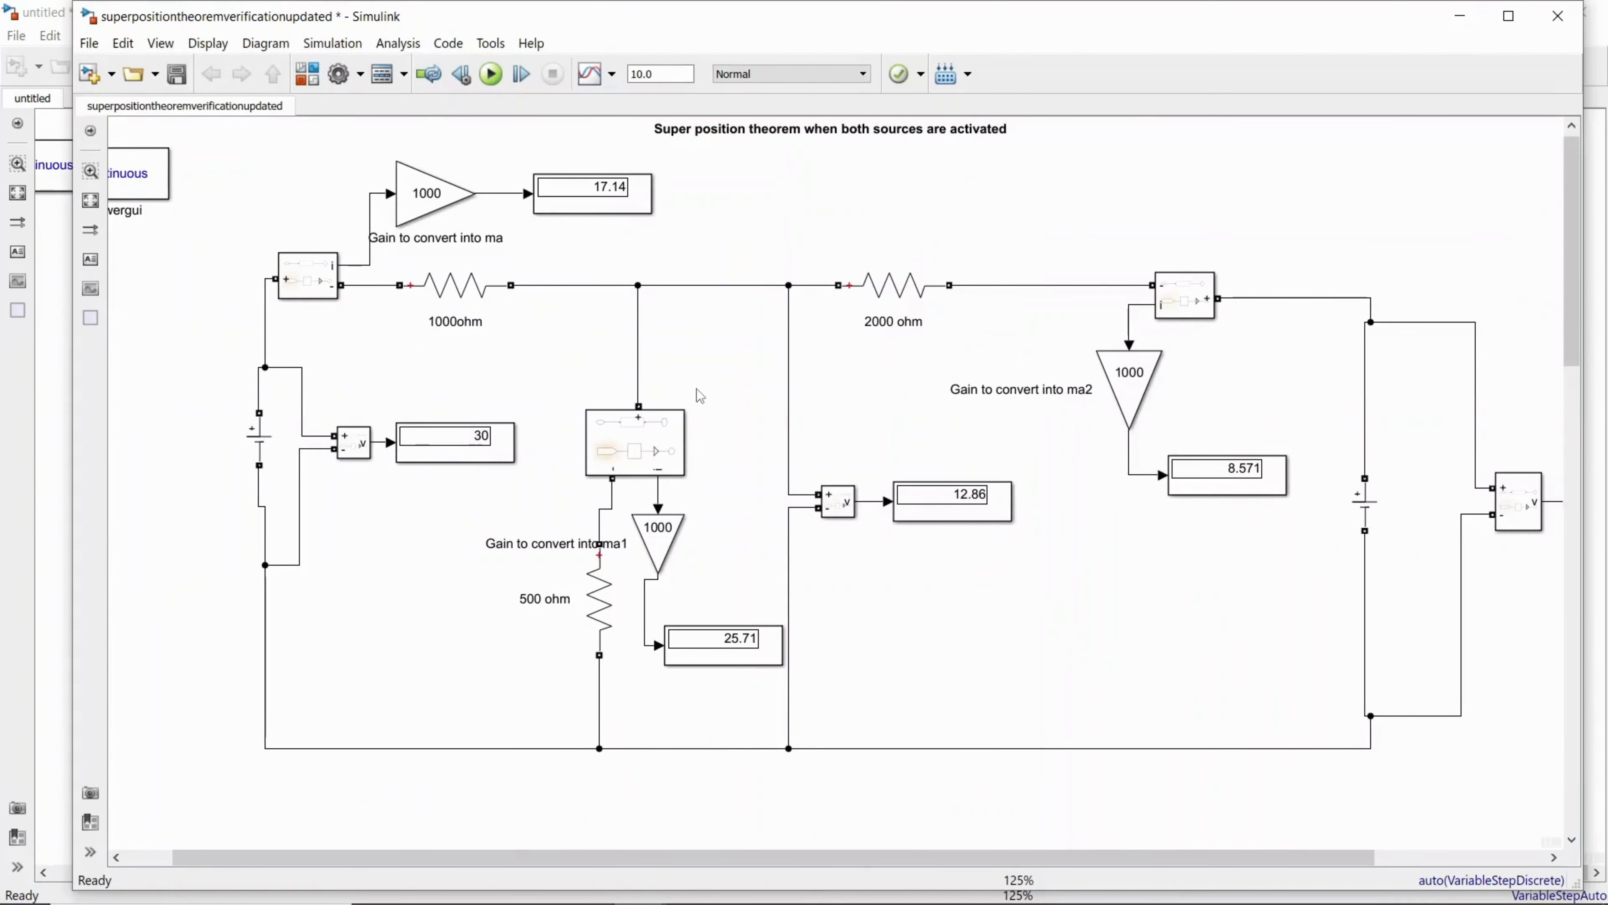
left_click(263, 463)
left_click_drag(1238, 863, 1376, 865)
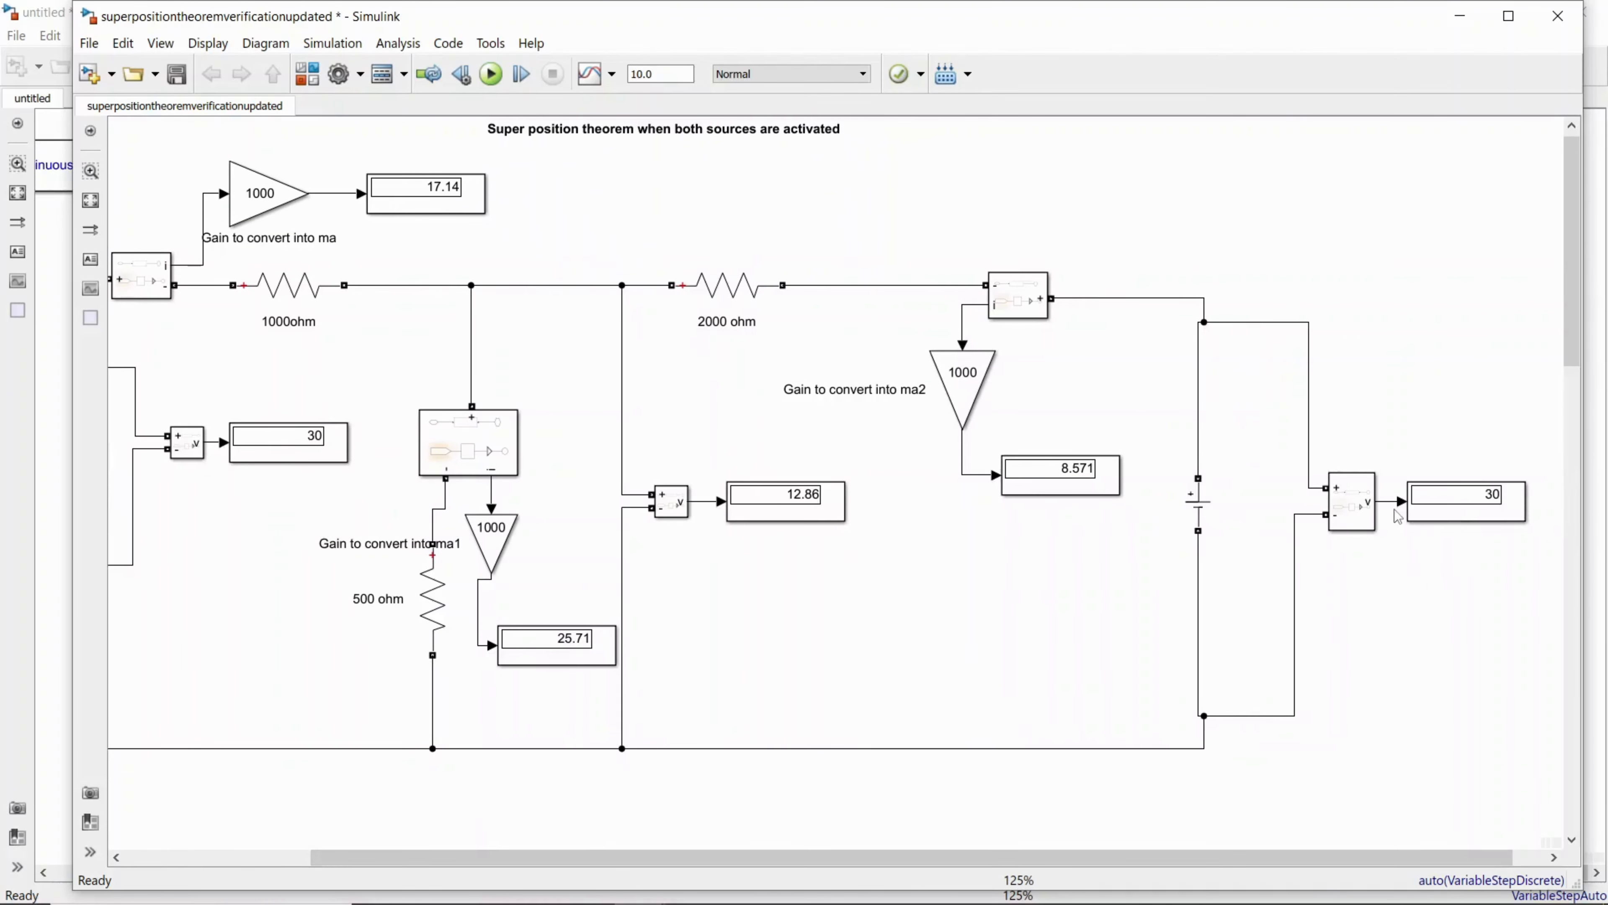
left_click(1460, 16)
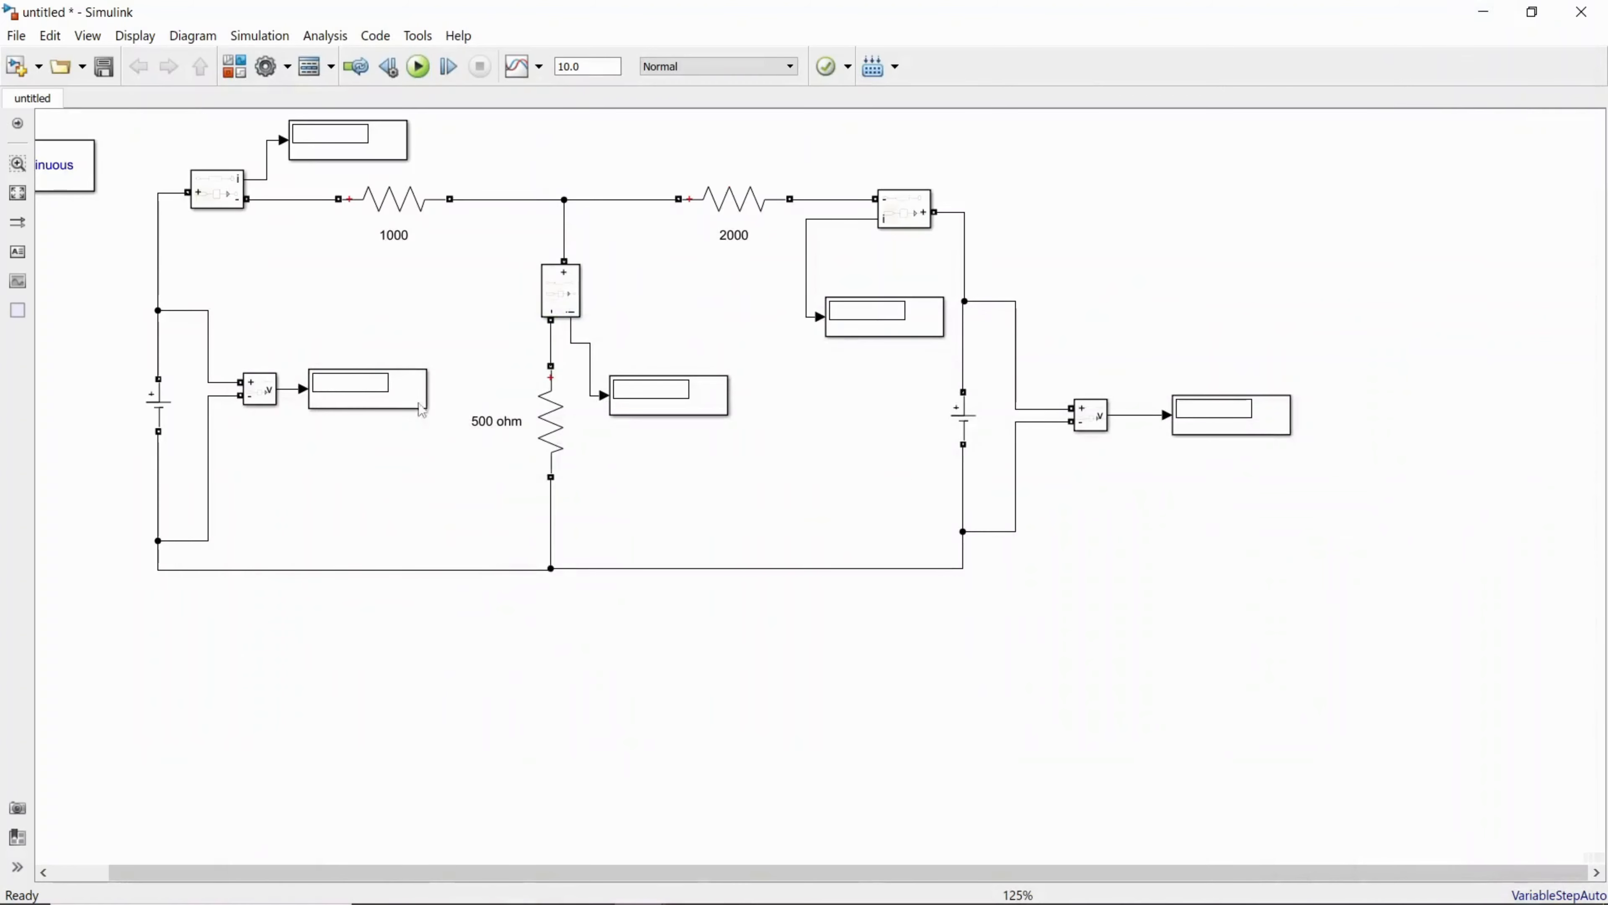
double_click(155, 416)
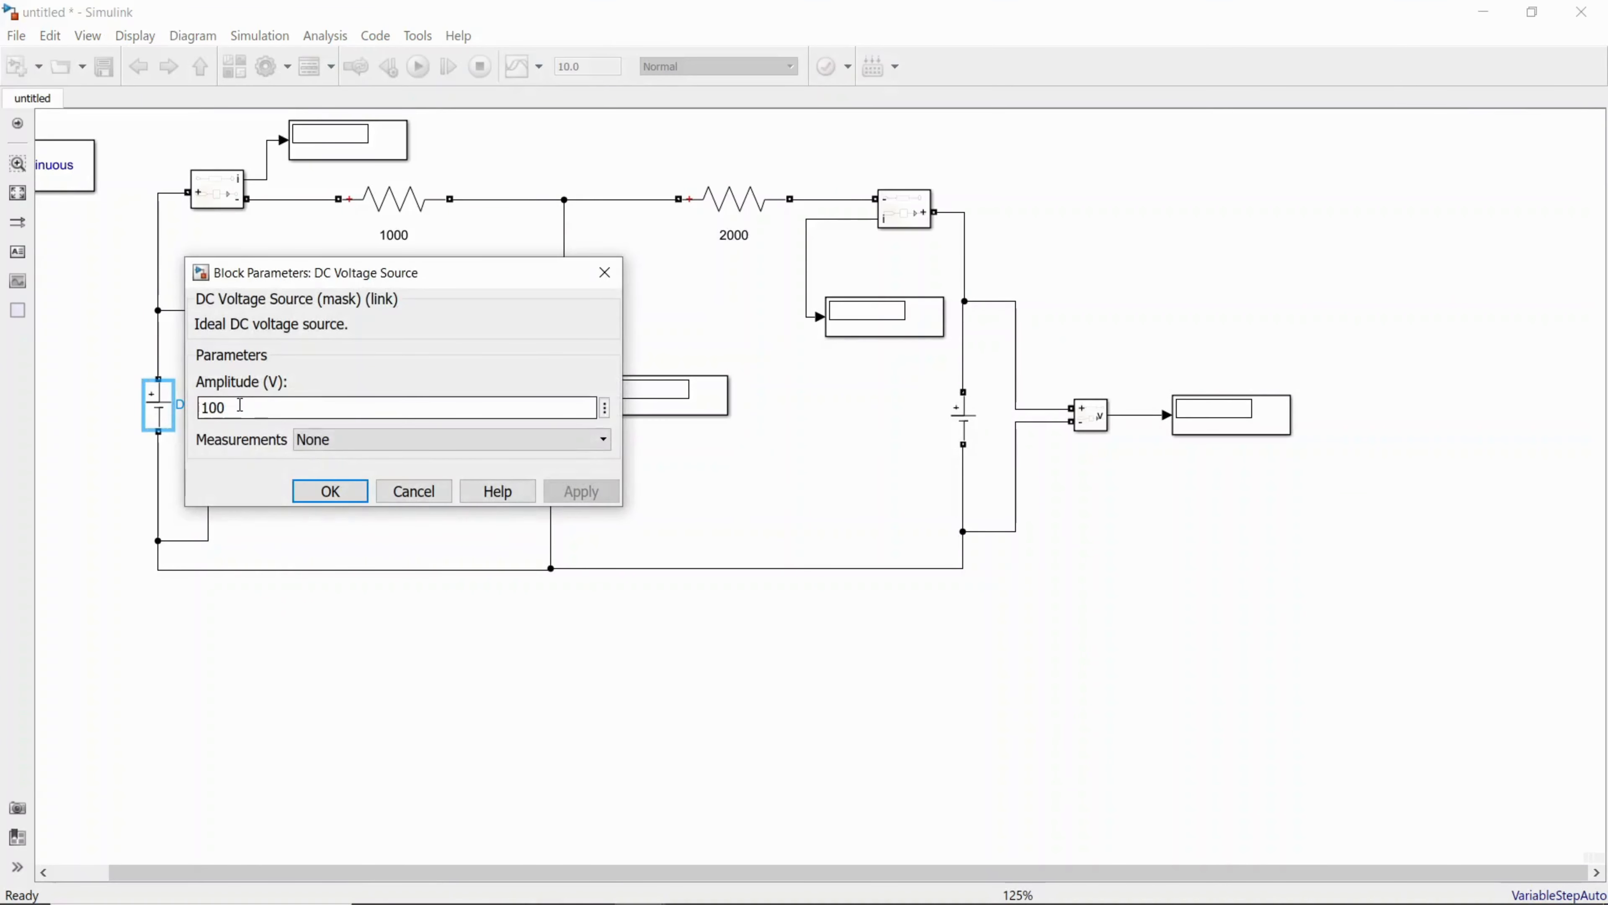
double_click(240, 405)
type("3")
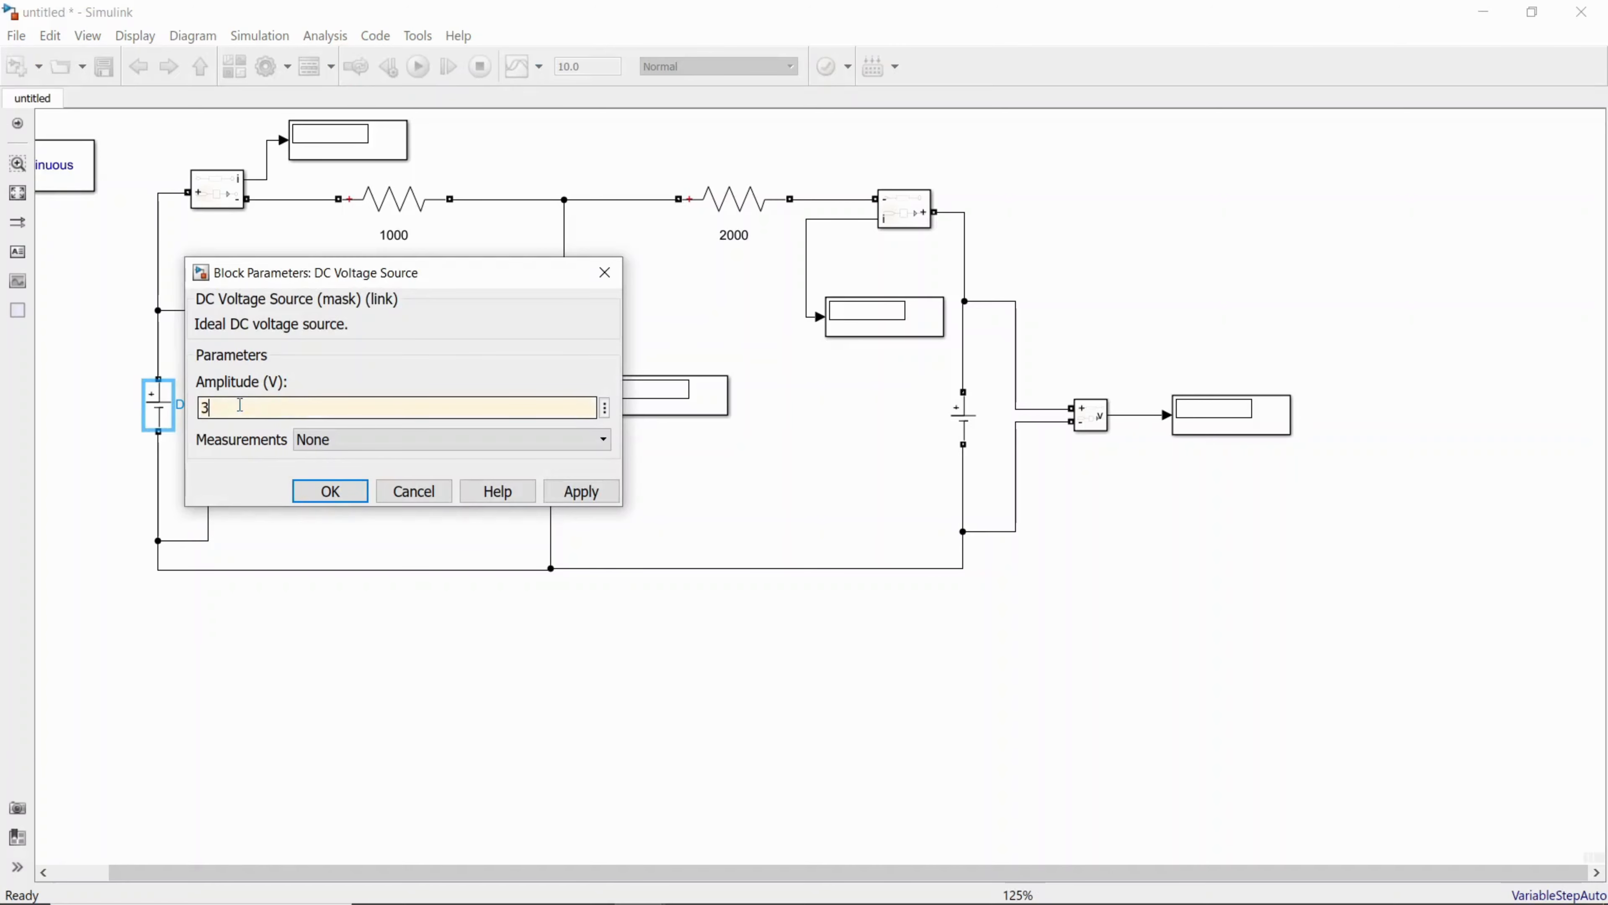
type("0")
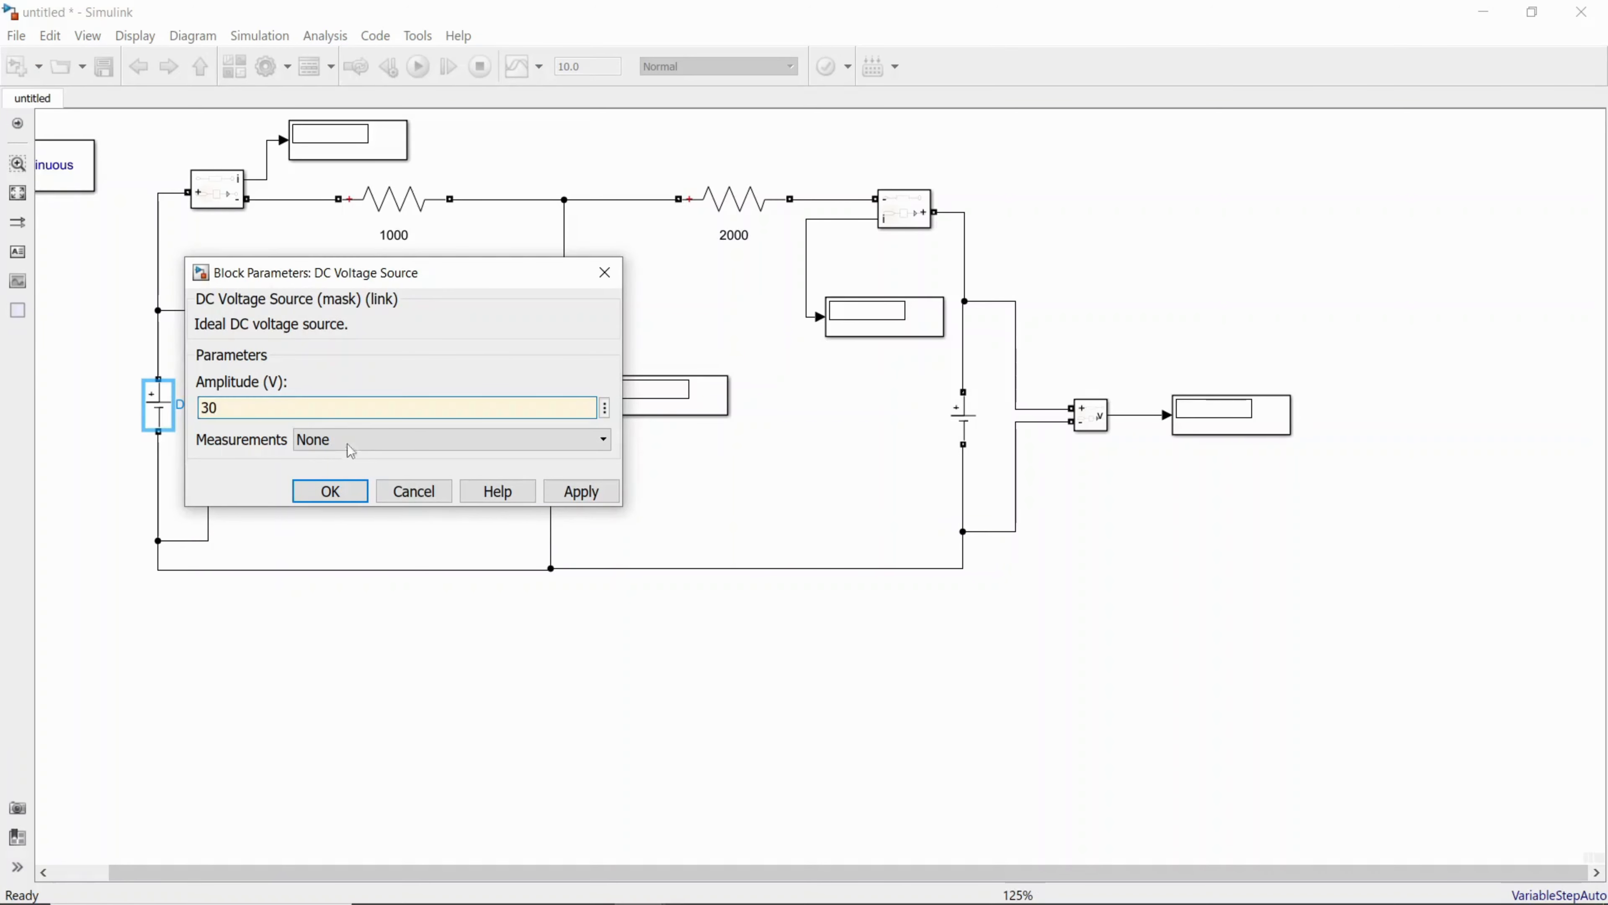
left_click(576, 497)
left_click(312, 491)
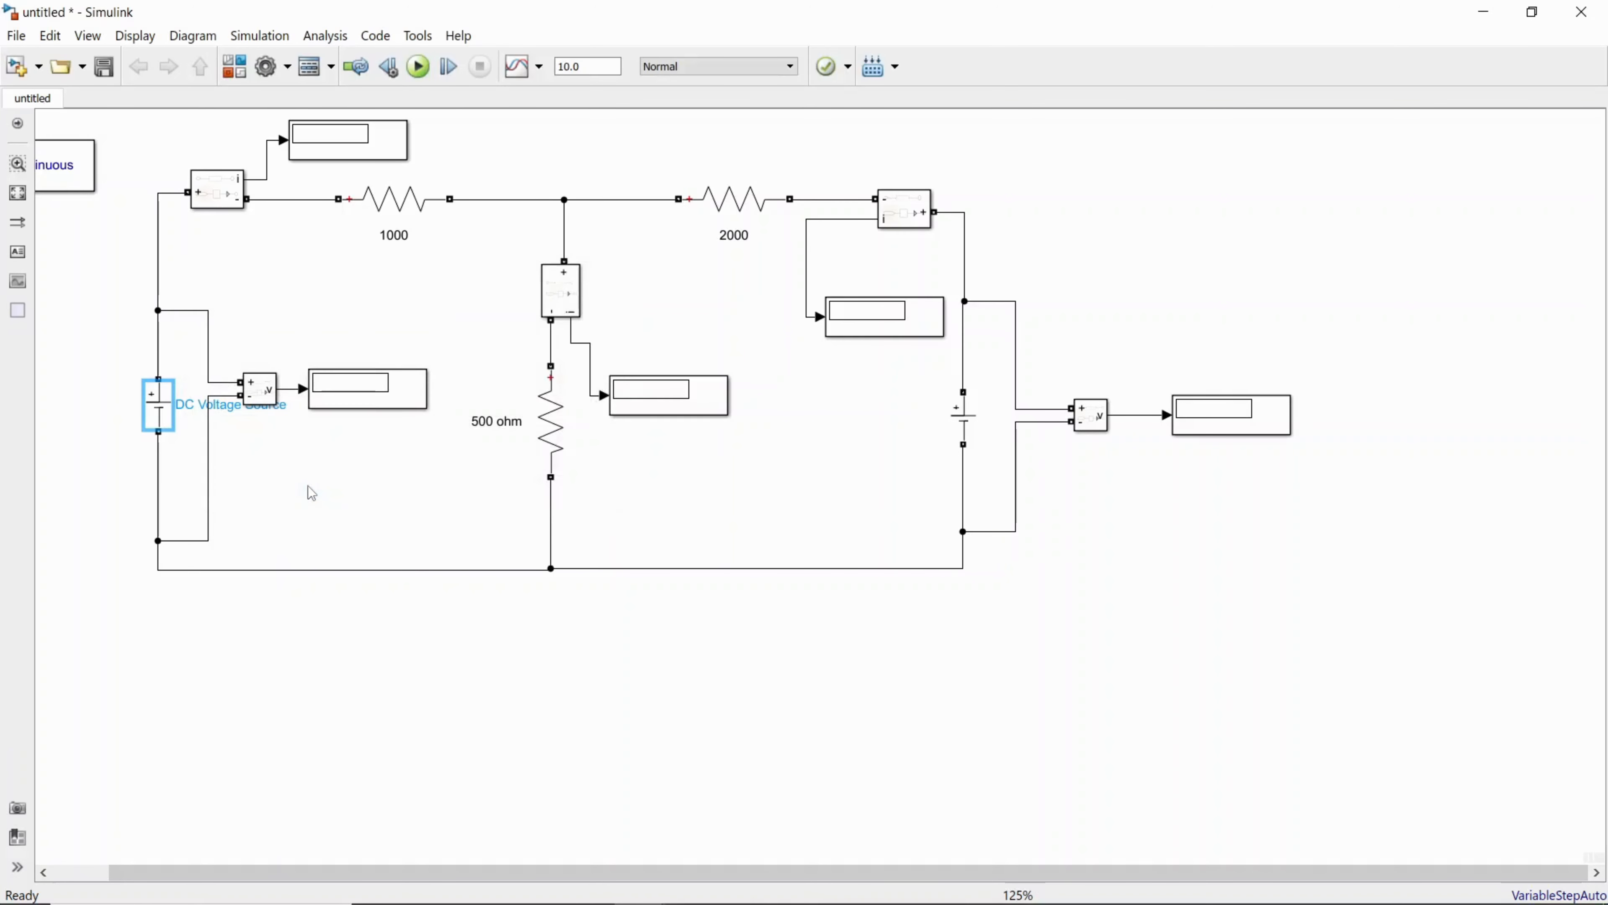
Set the right DC voltage source's amplitude to 30 V
left_click(971, 415)
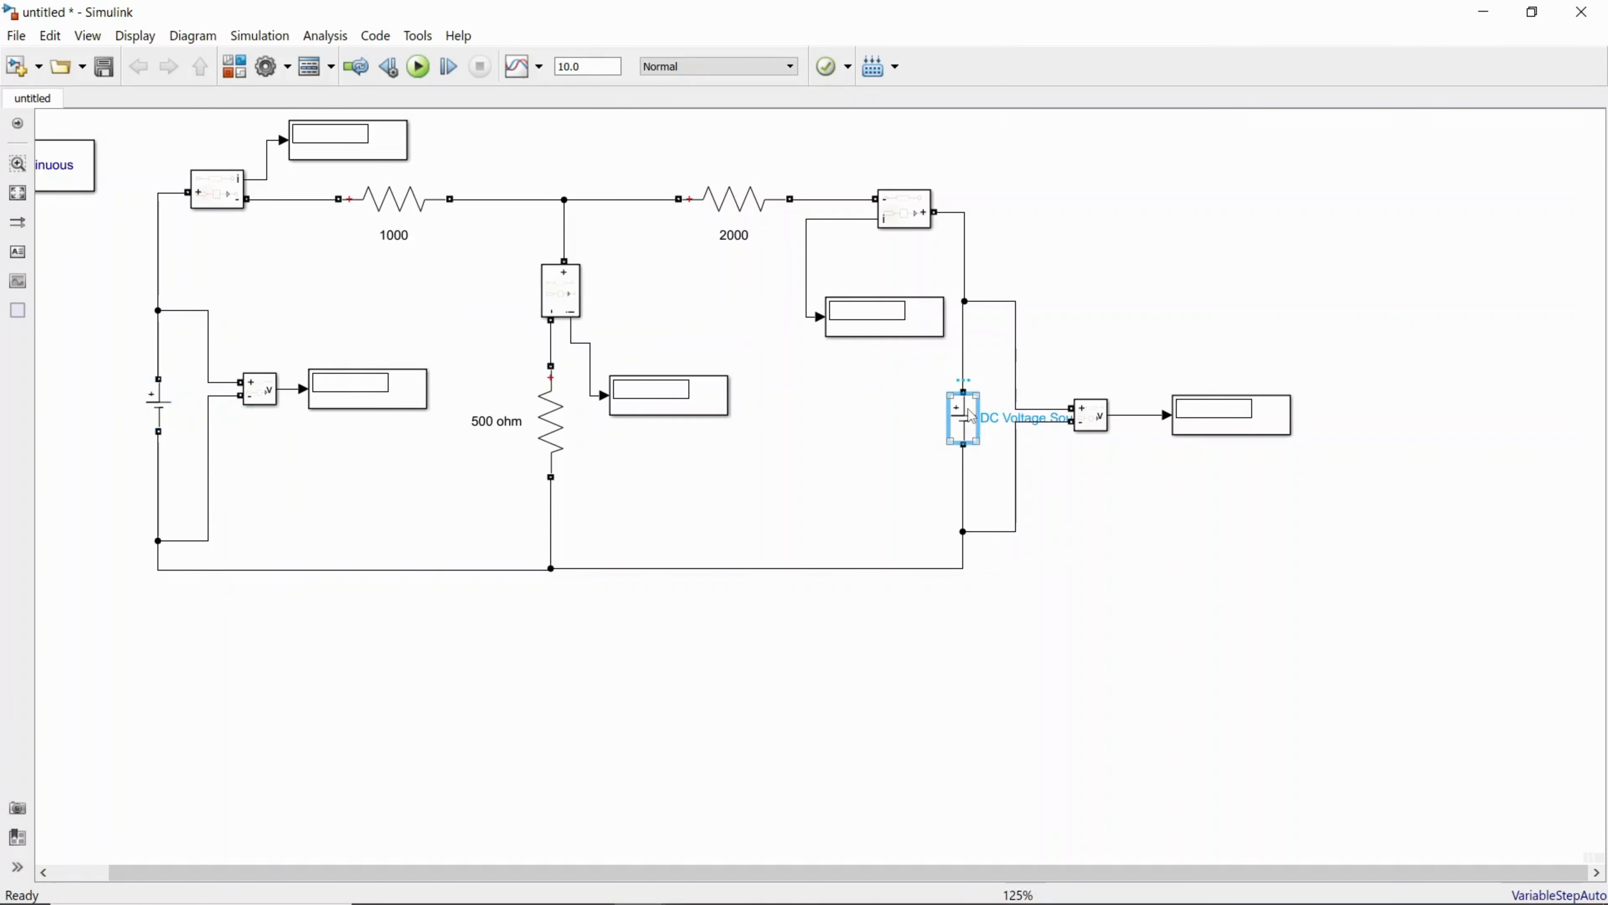
double_click(971, 415)
left_click(1046, 424)
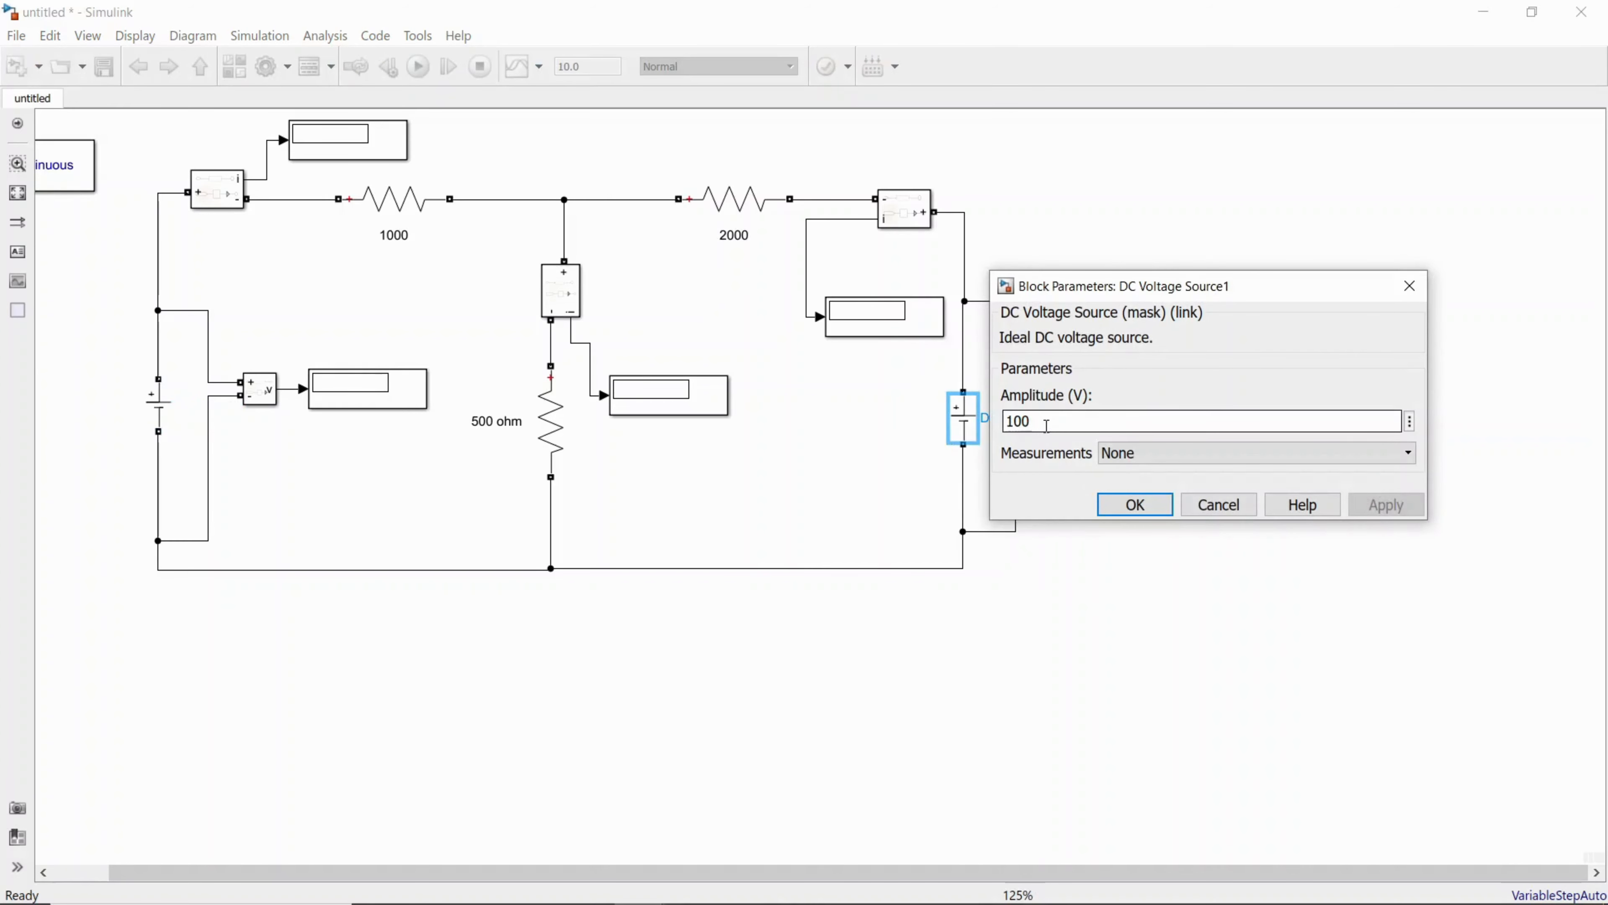
double_click(1047, 423)
type("30")
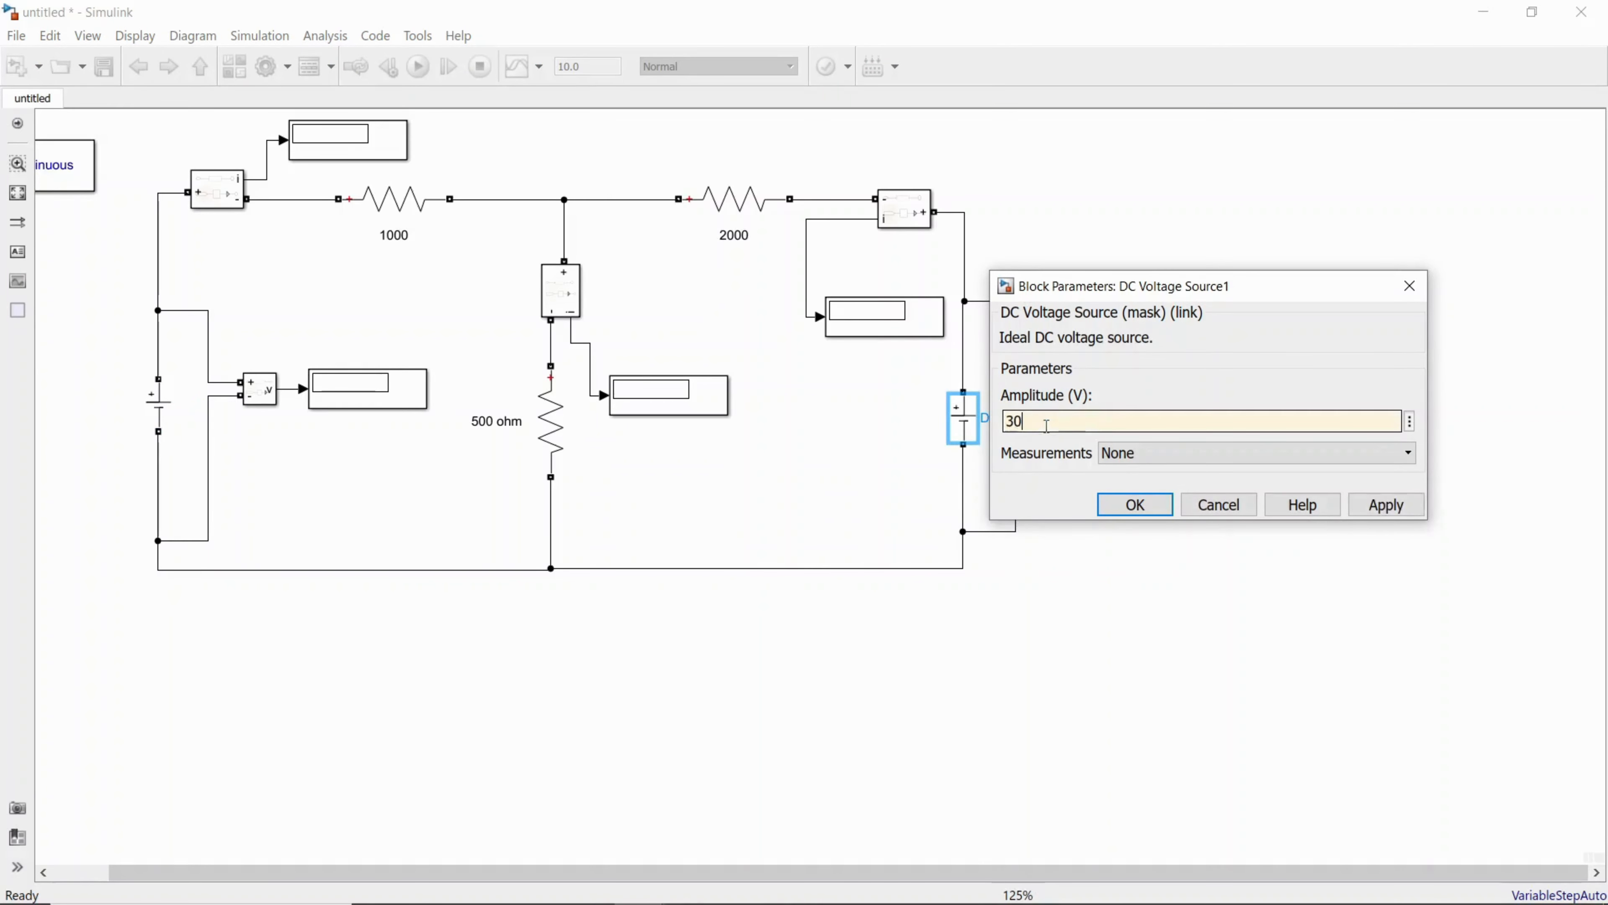
left_click(1386, 505)
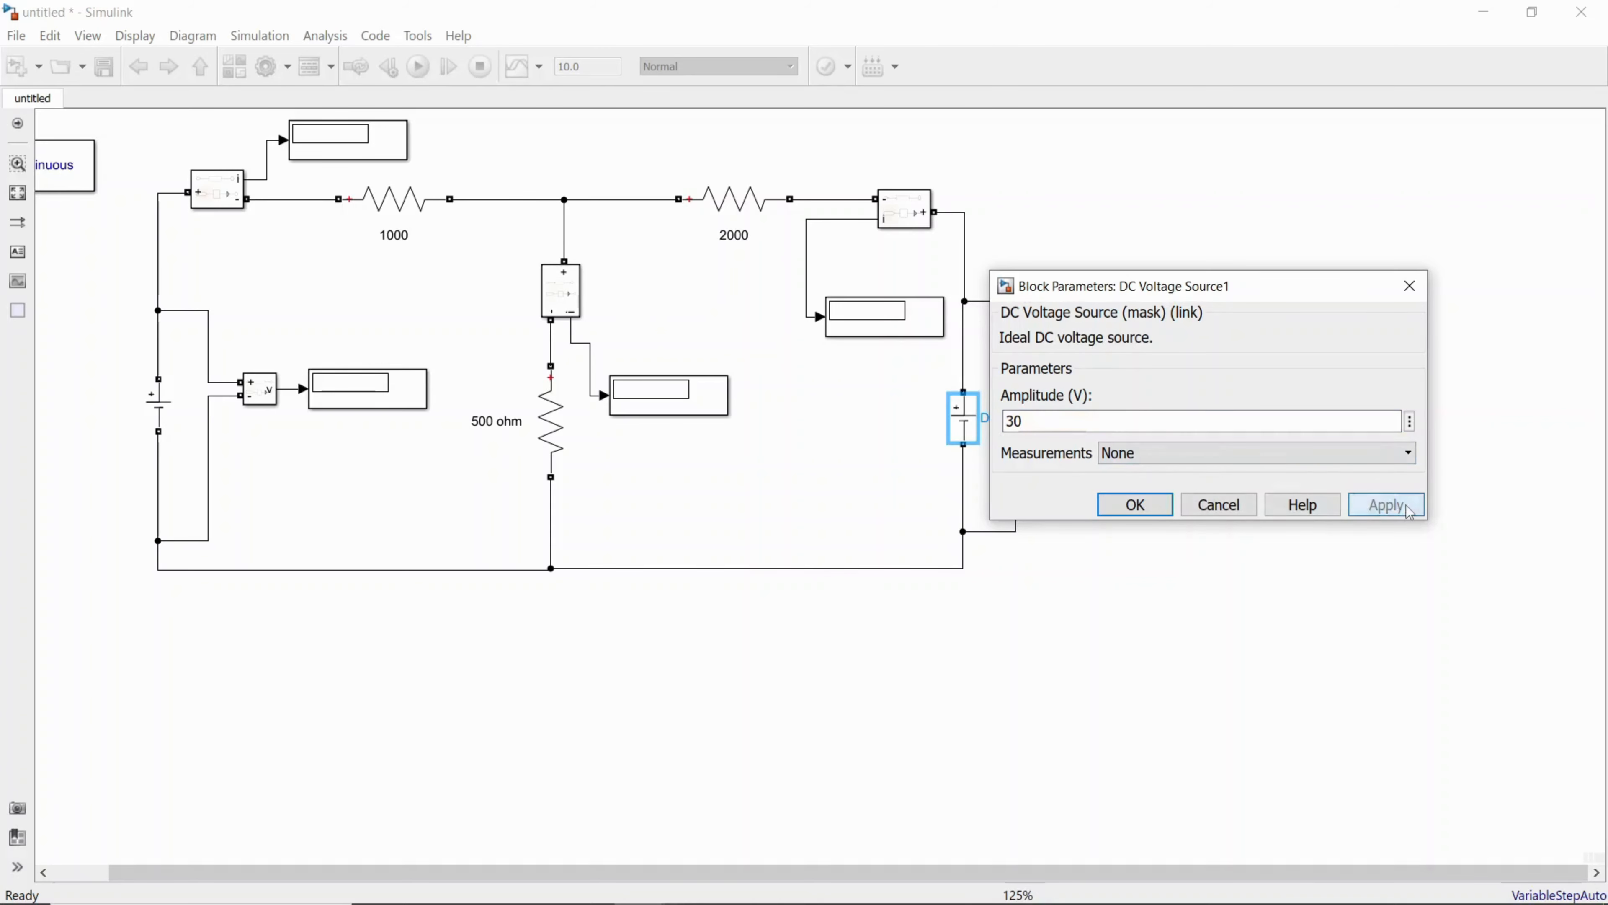
left_click(1147, 511)
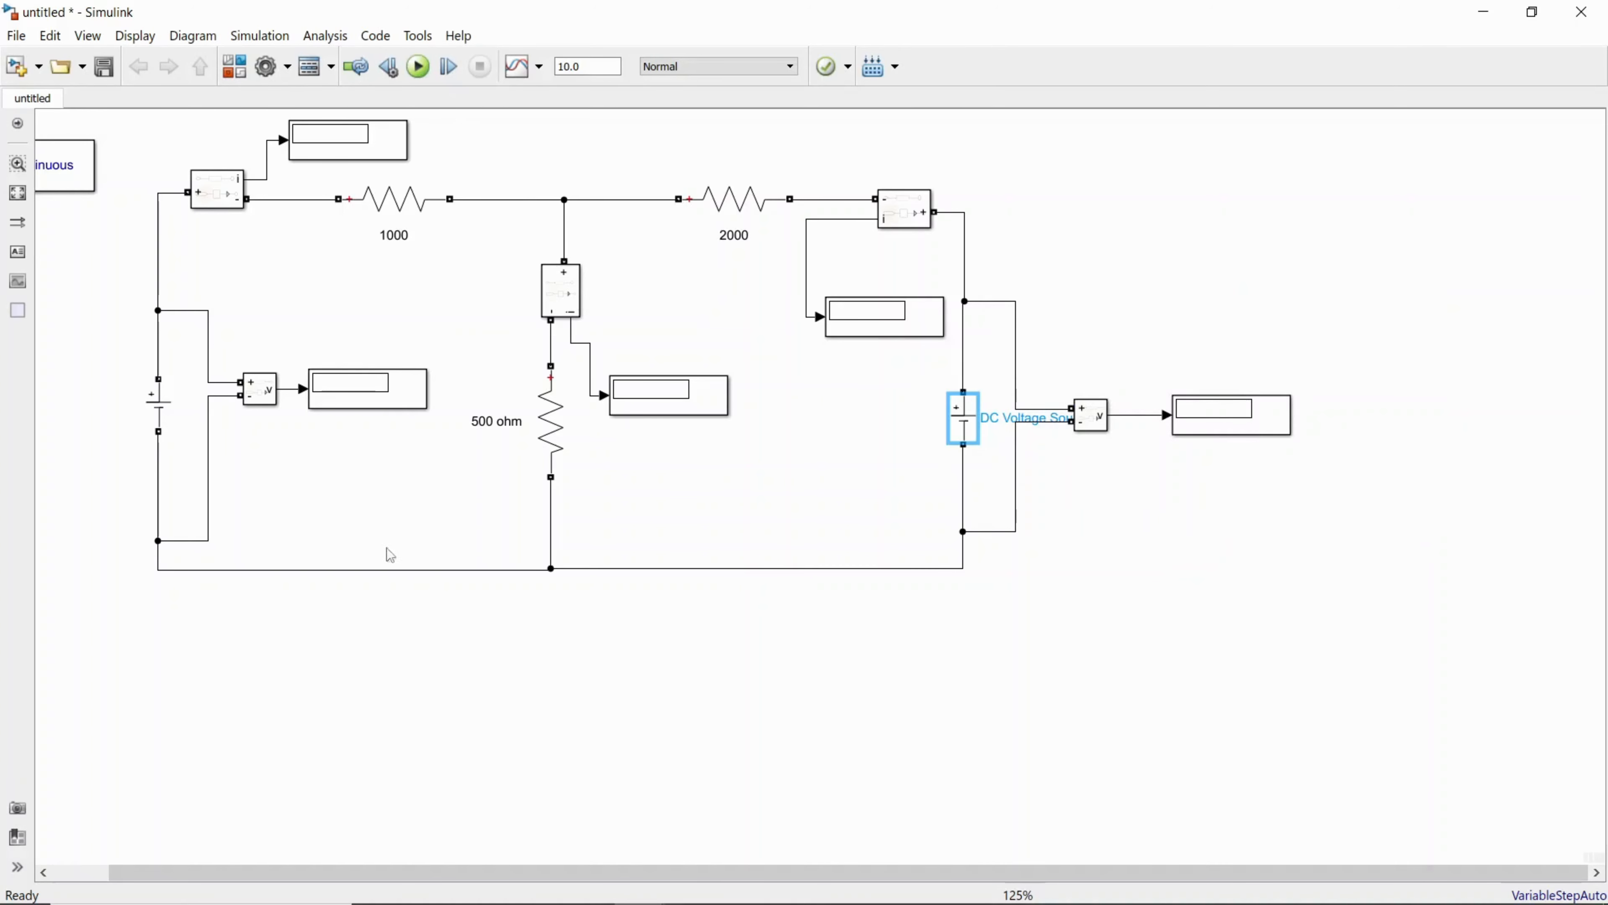
Check that the powergui block is present, run the simulation and read the voltage and current displays
left_click_drag(596, 873, 520, 872)
left_click(131, 172)
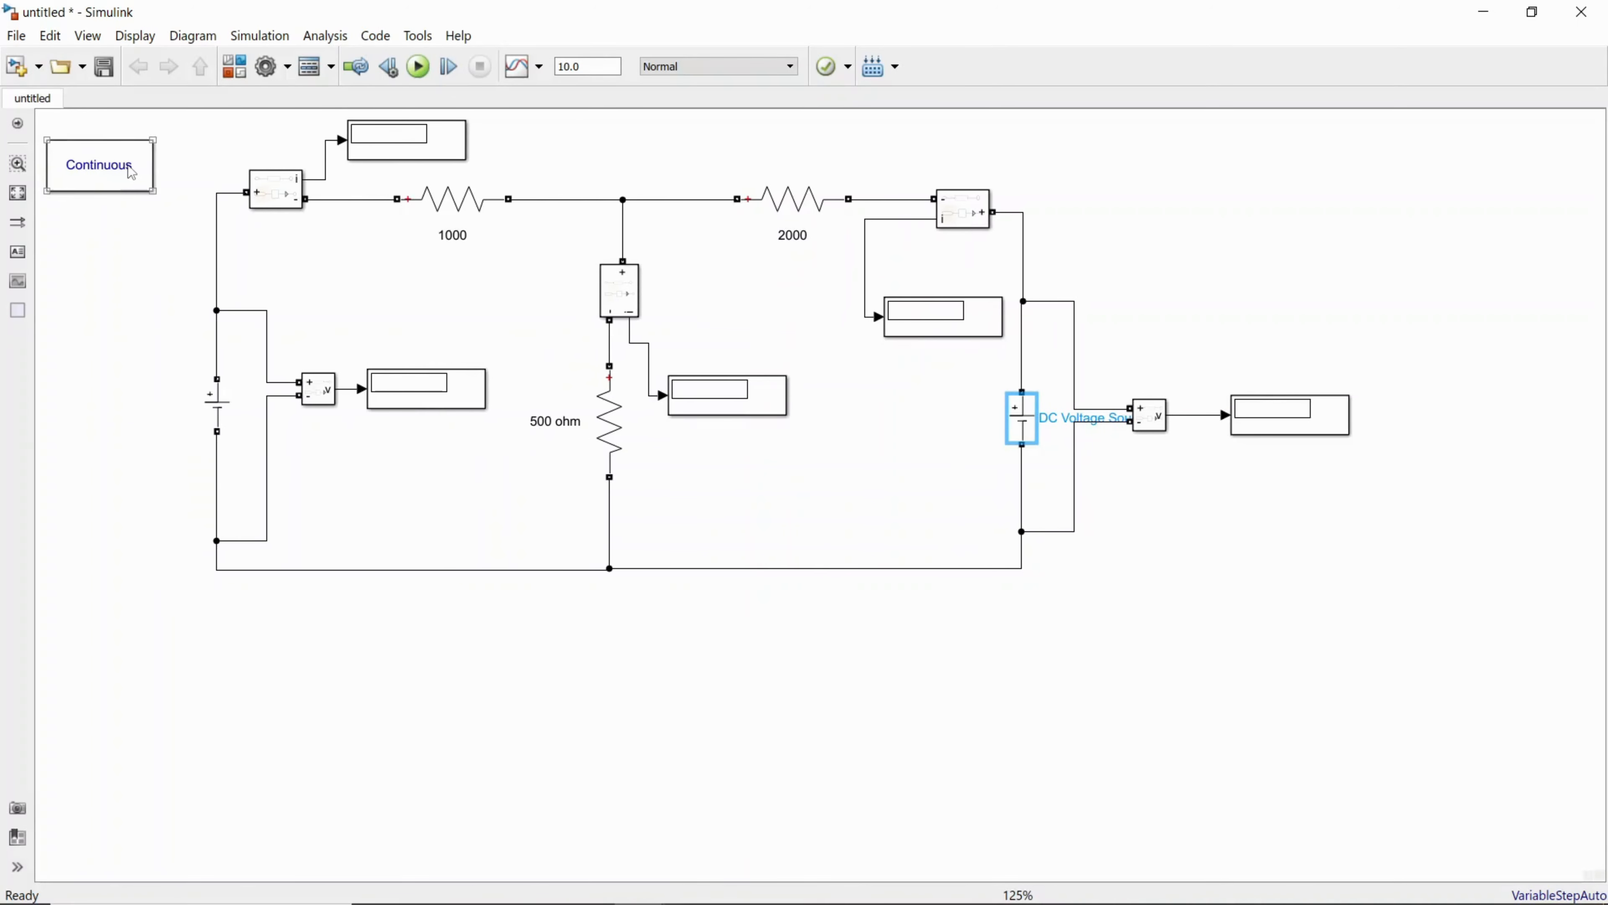
left_click(98, 186)
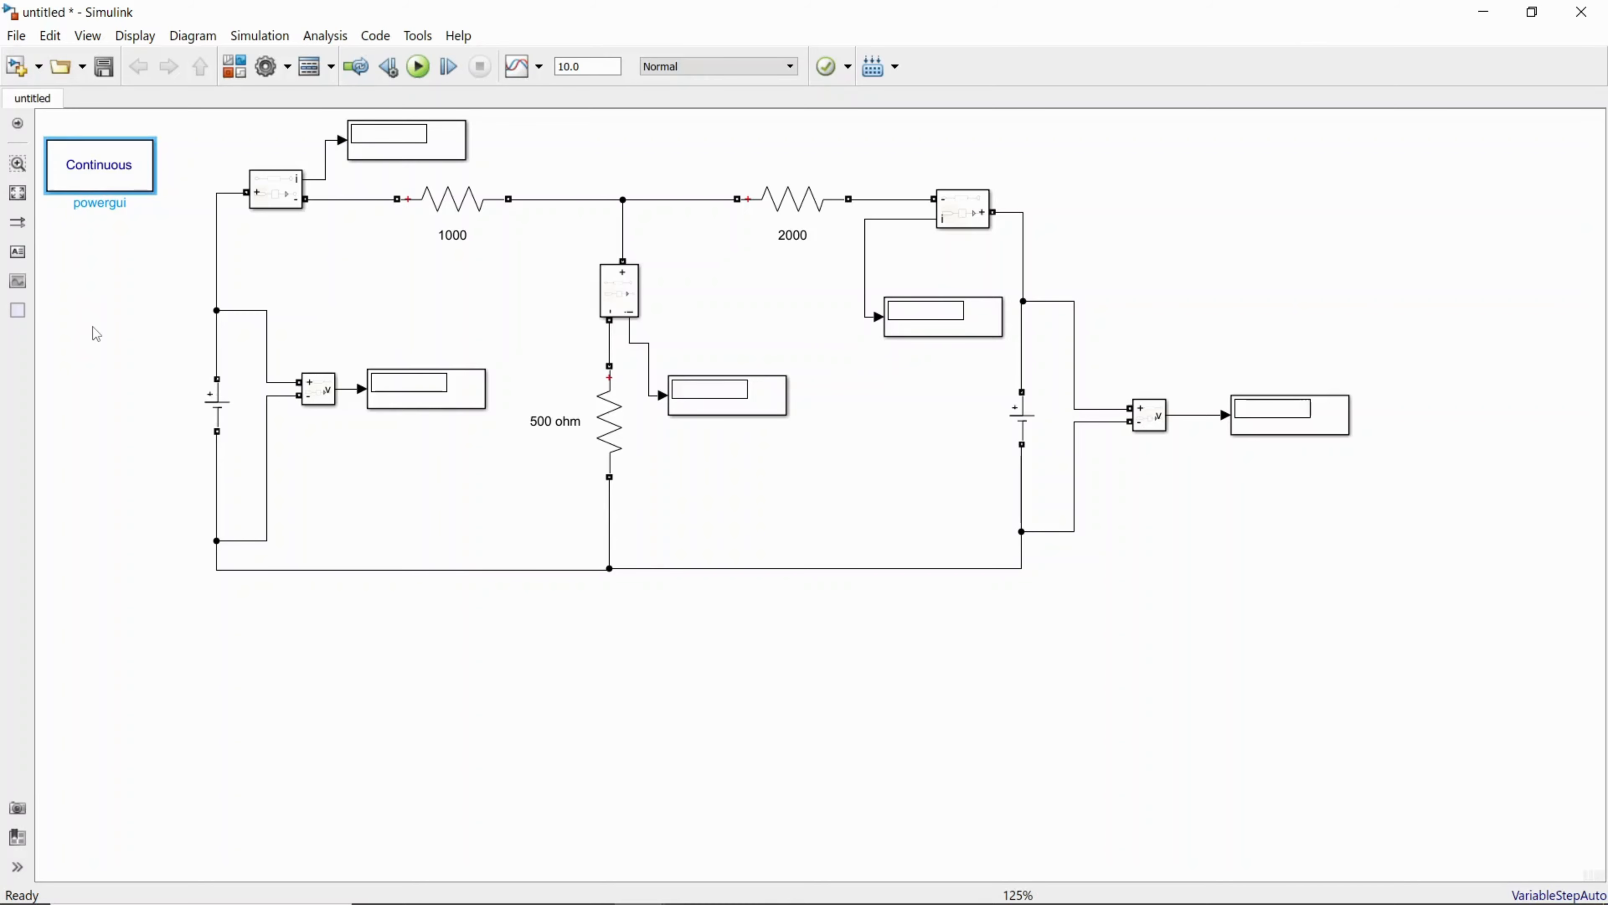
left_click(548, 129)
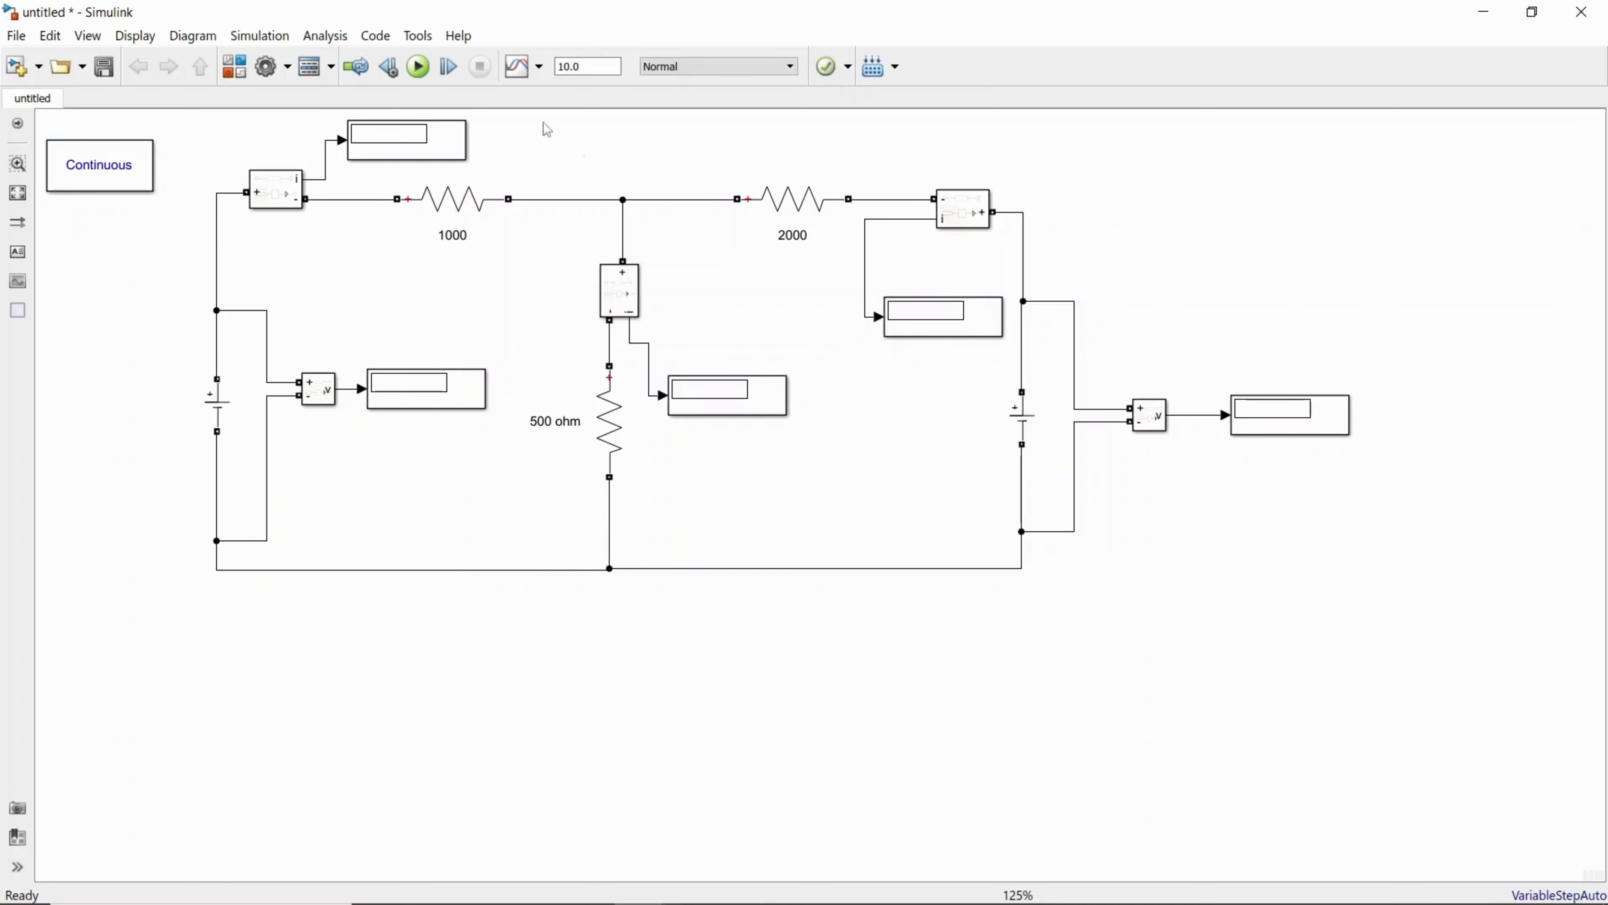
left_click(427, 78)
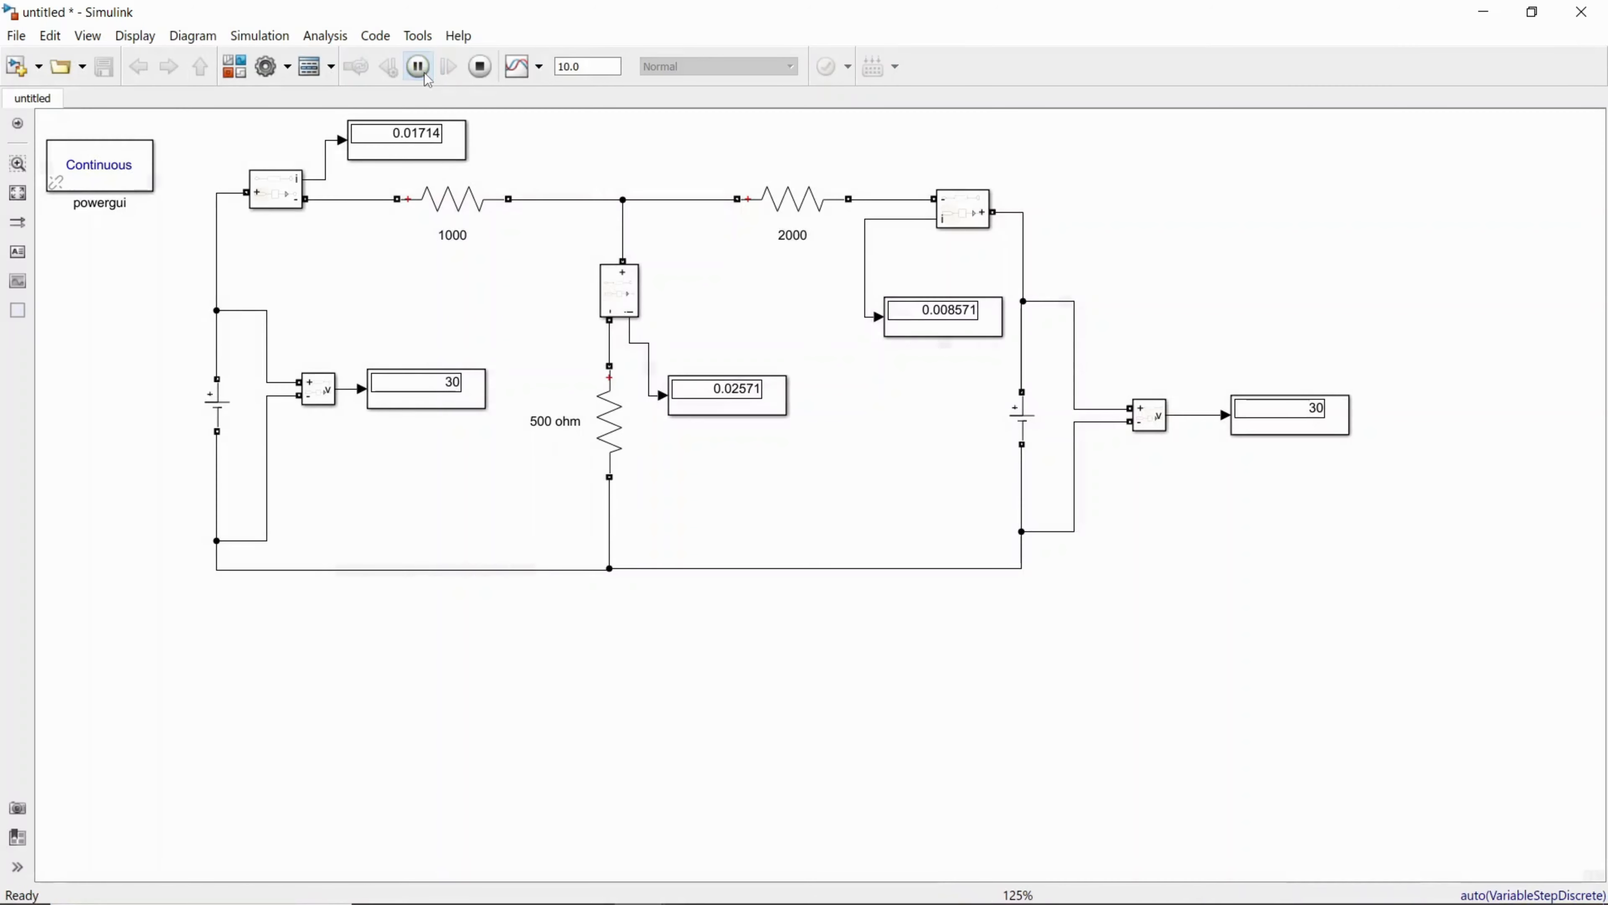
left_click(406, 156)
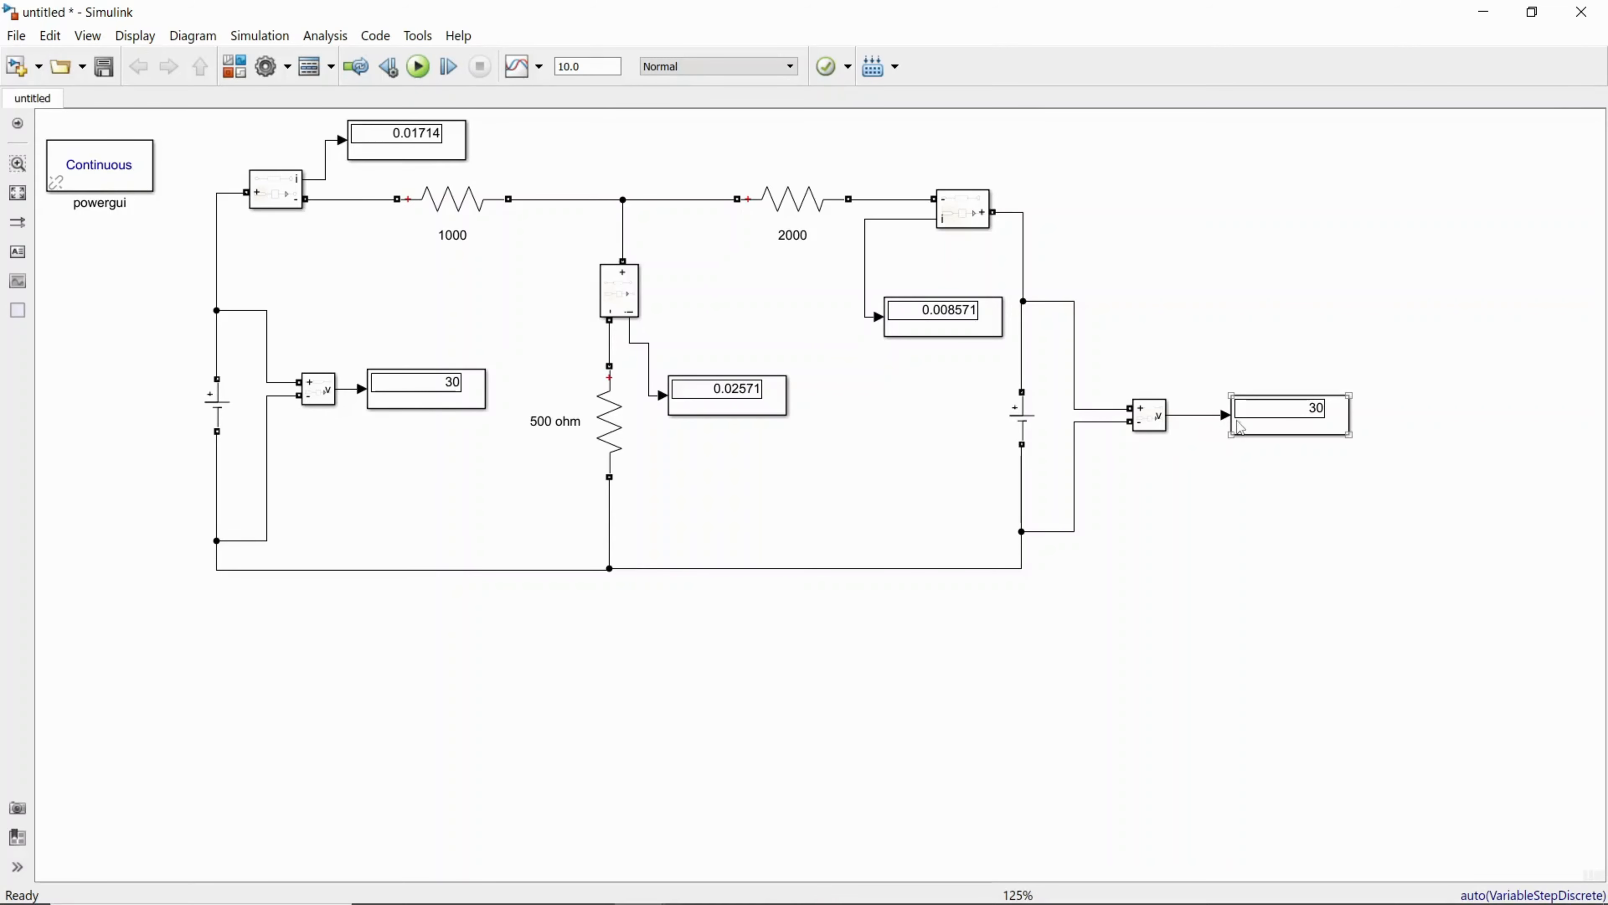
left_click(1276, 428)
left_click(409, 152)
Shift the left current, left voltage and middle branch displays slightly to the right to make room beside their measurement blocks
left_click_drag(450, 150, 475, 153)
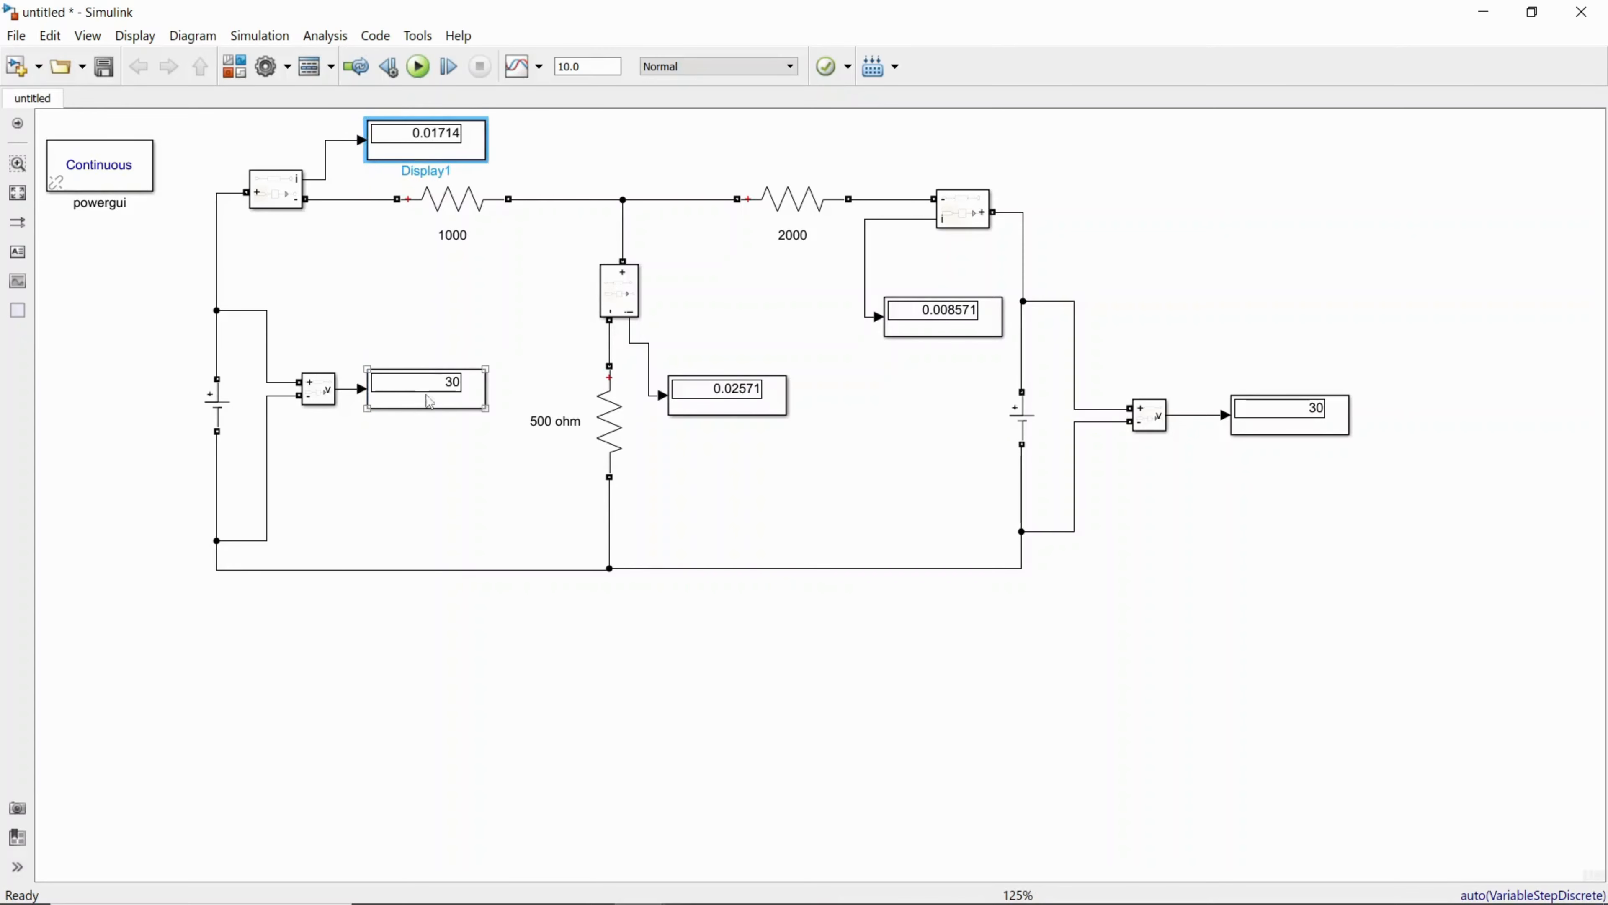
left_click_drag(418, 393, 443, 393)
left_click_drag(719, 406, 756, 398)
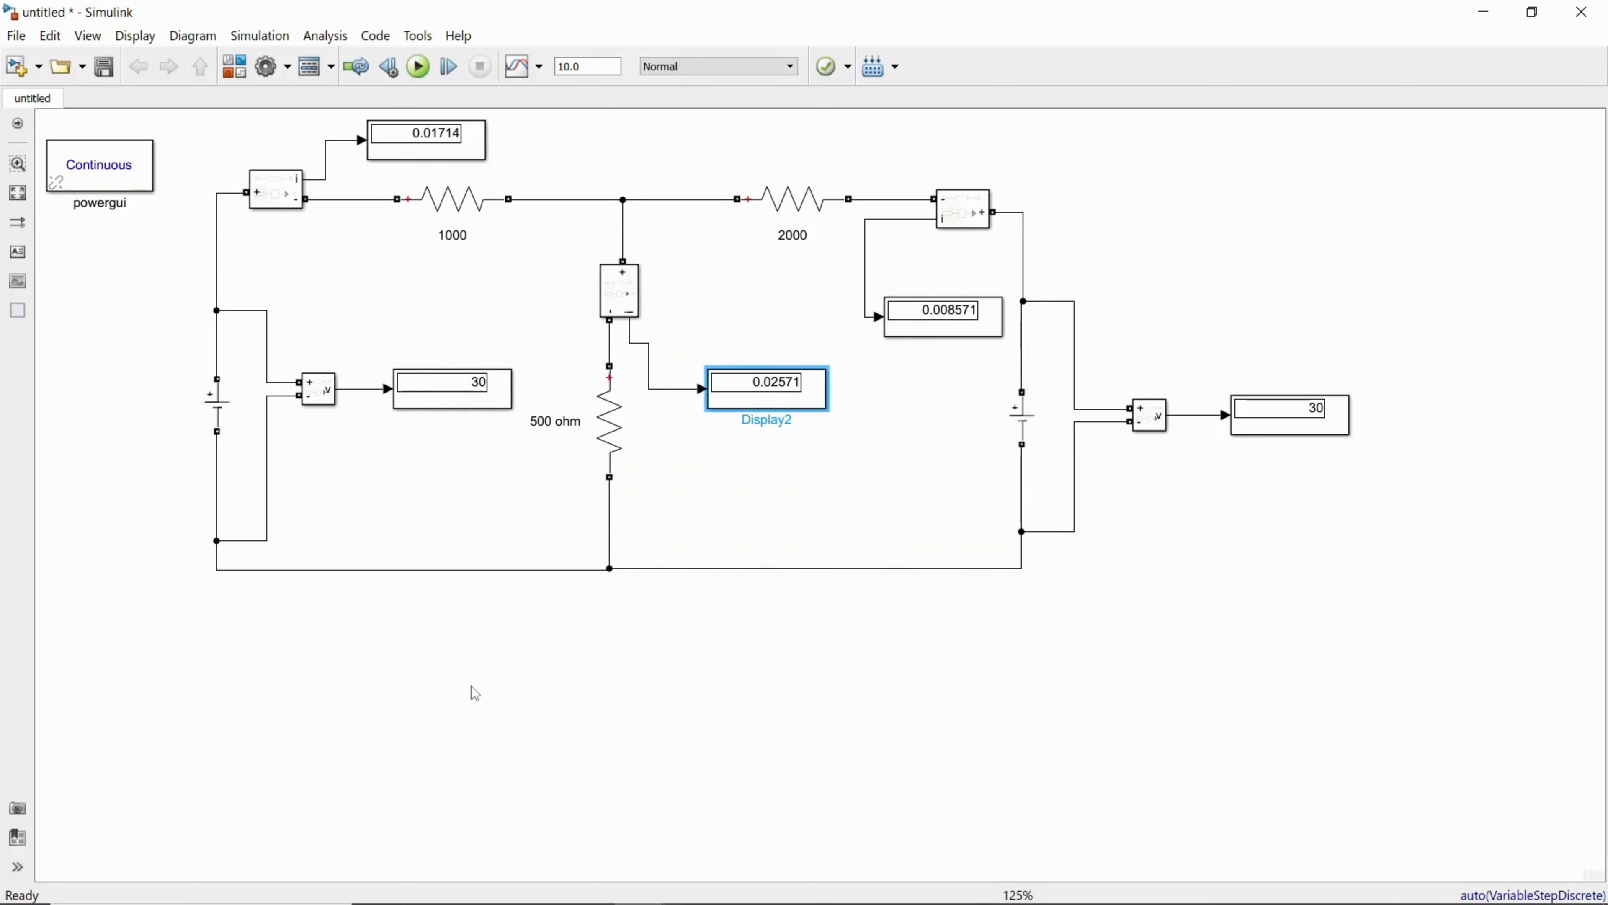
Add a Gain block from the Commonly Used Blocks library to the empty area above the right source
left_click(234, 66)
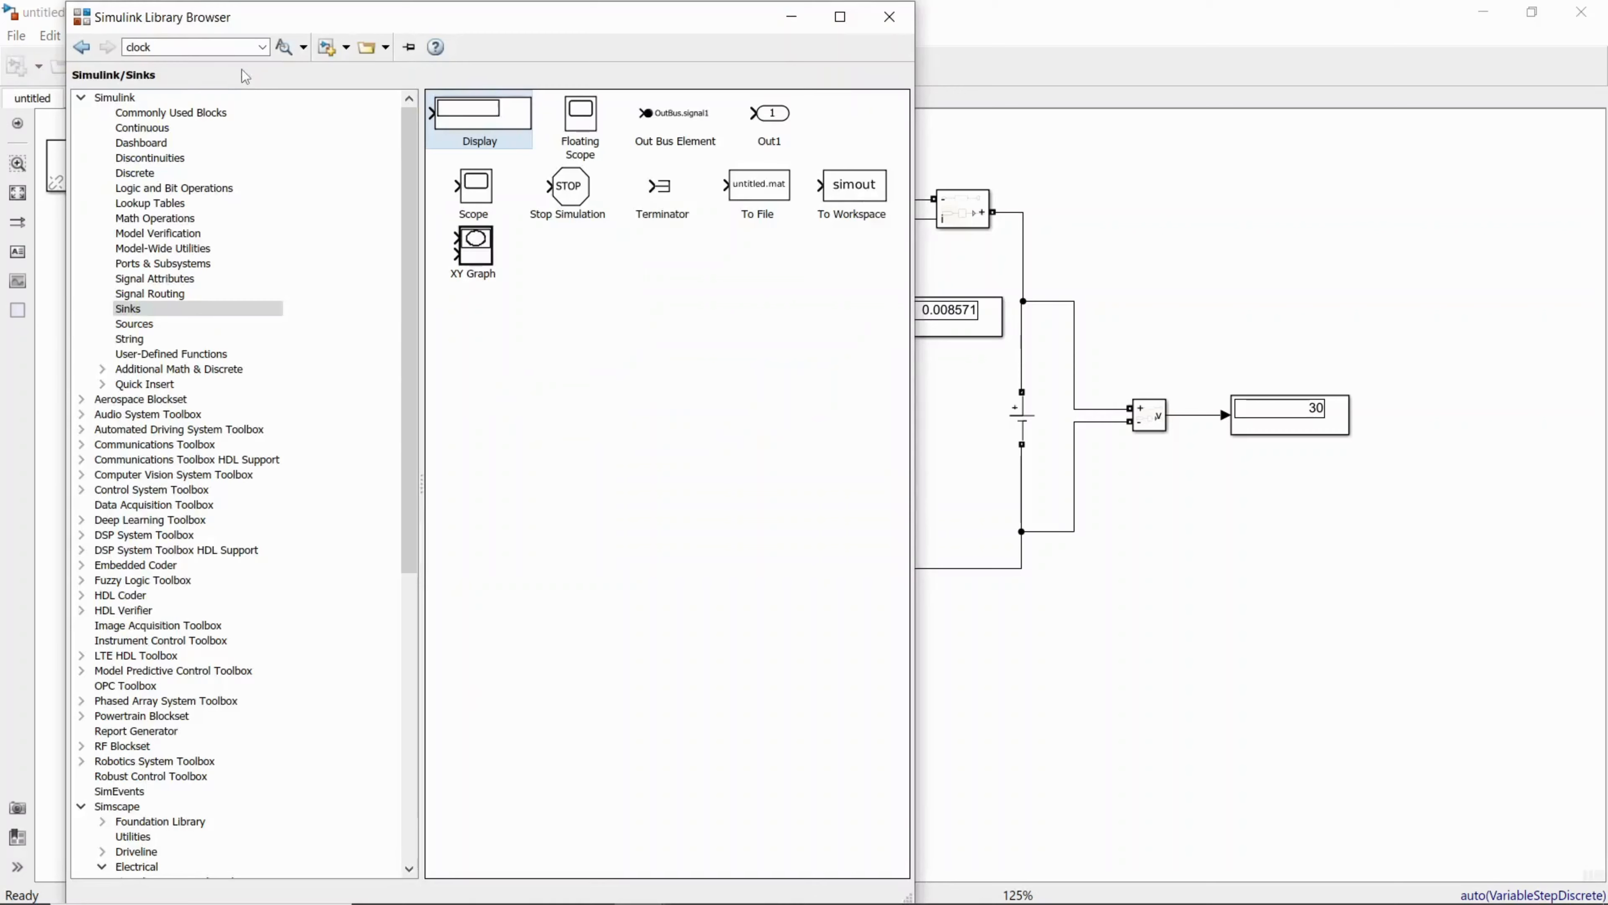
left_click(890, 17)
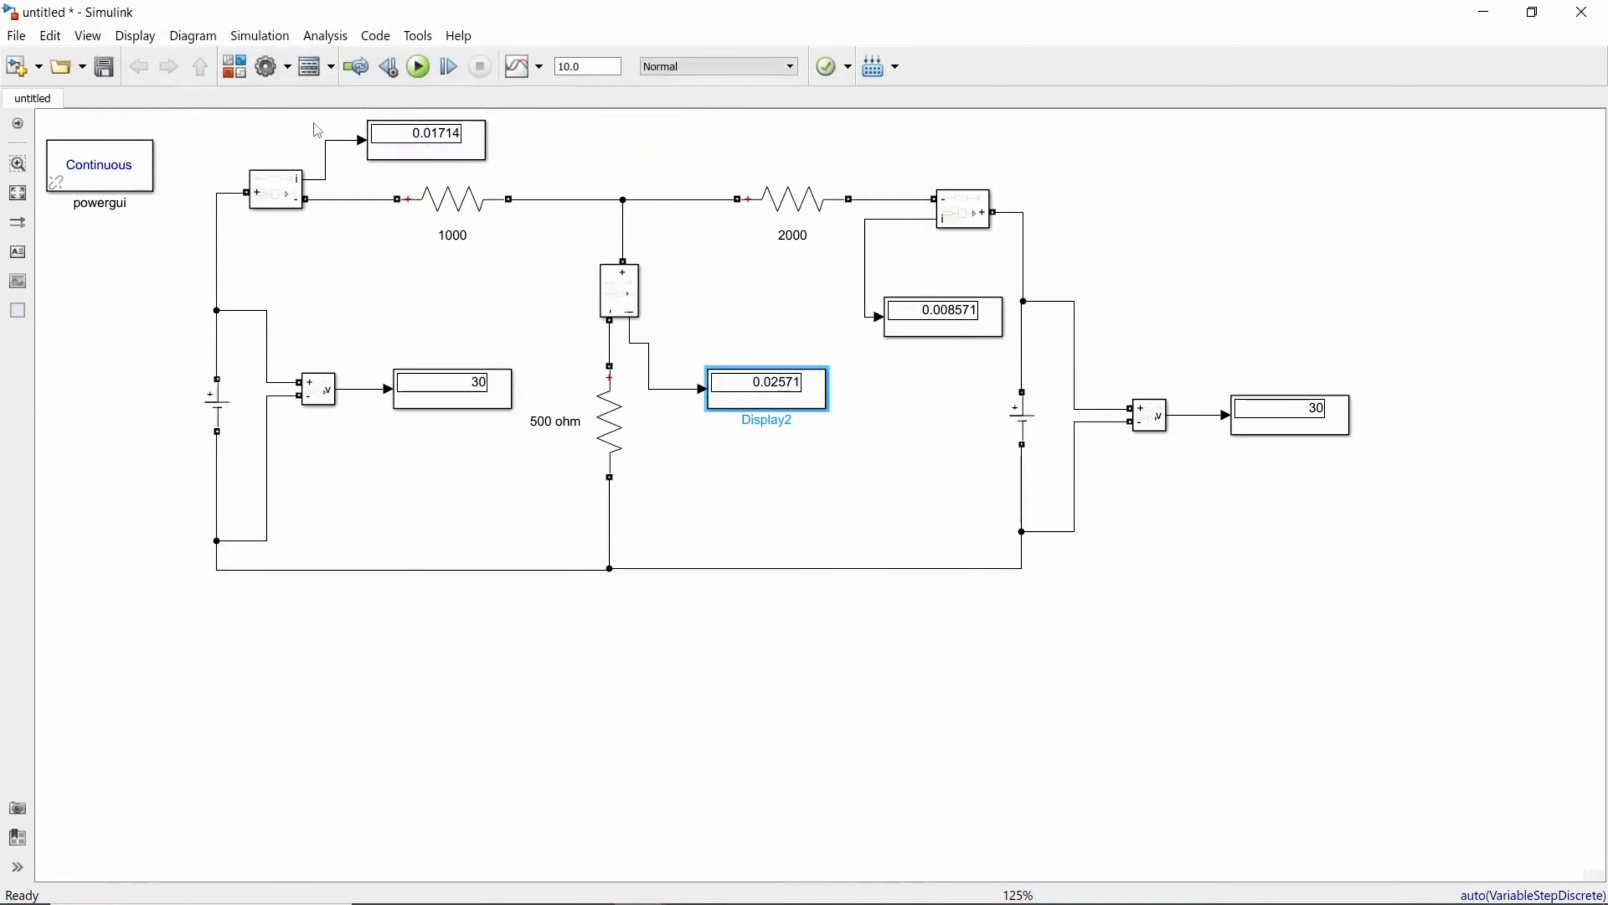
left_click(239, 83)
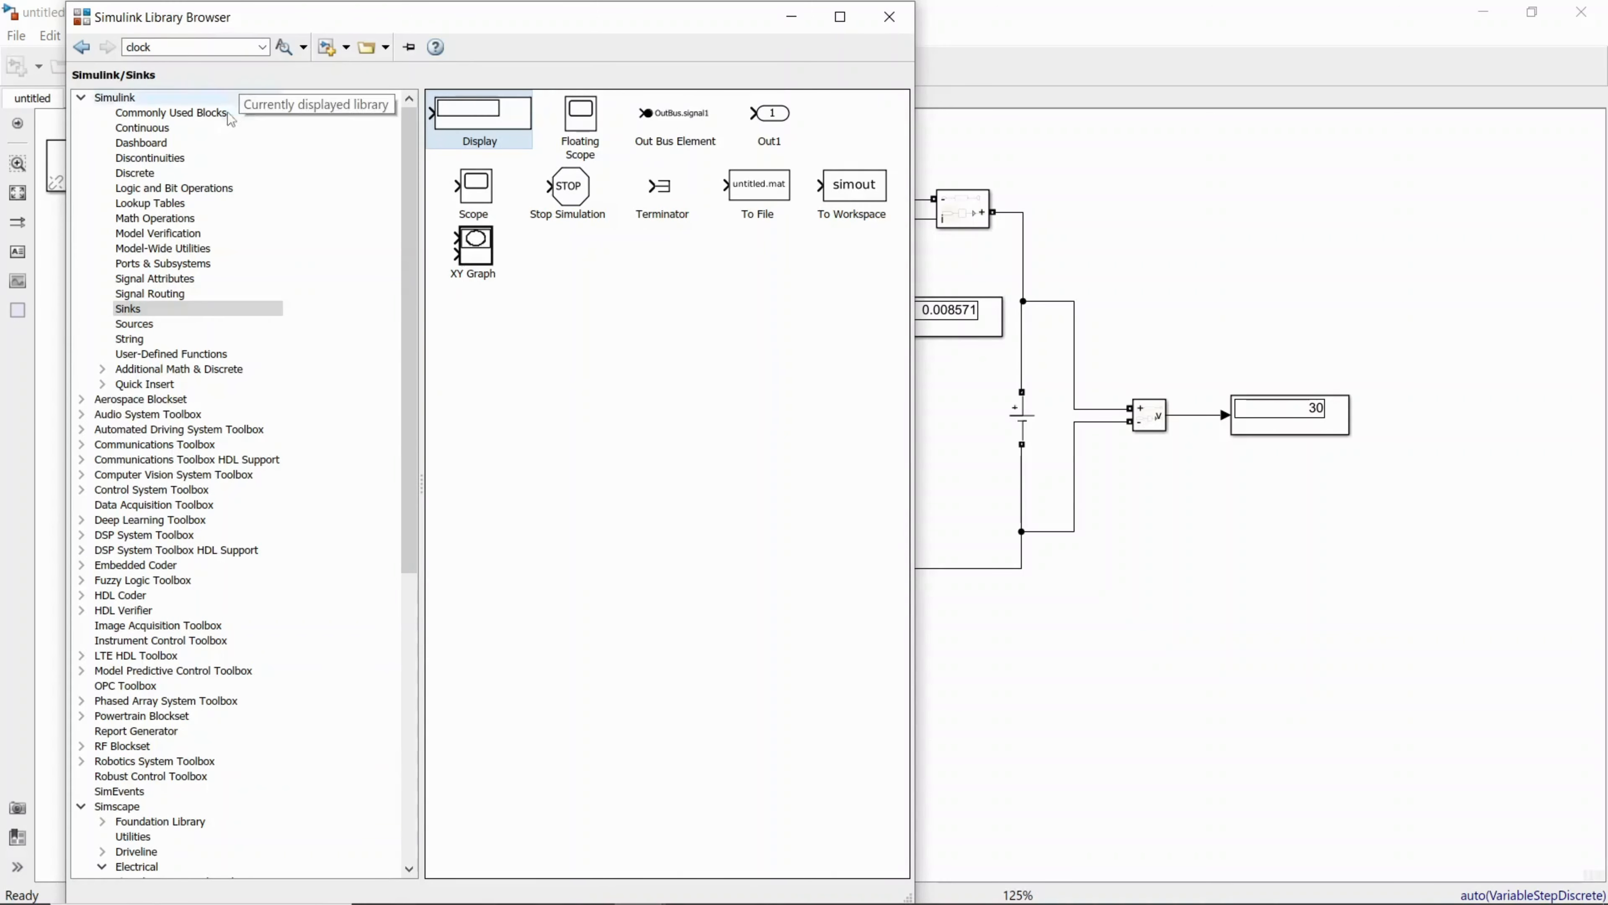
left_click(149, 114)
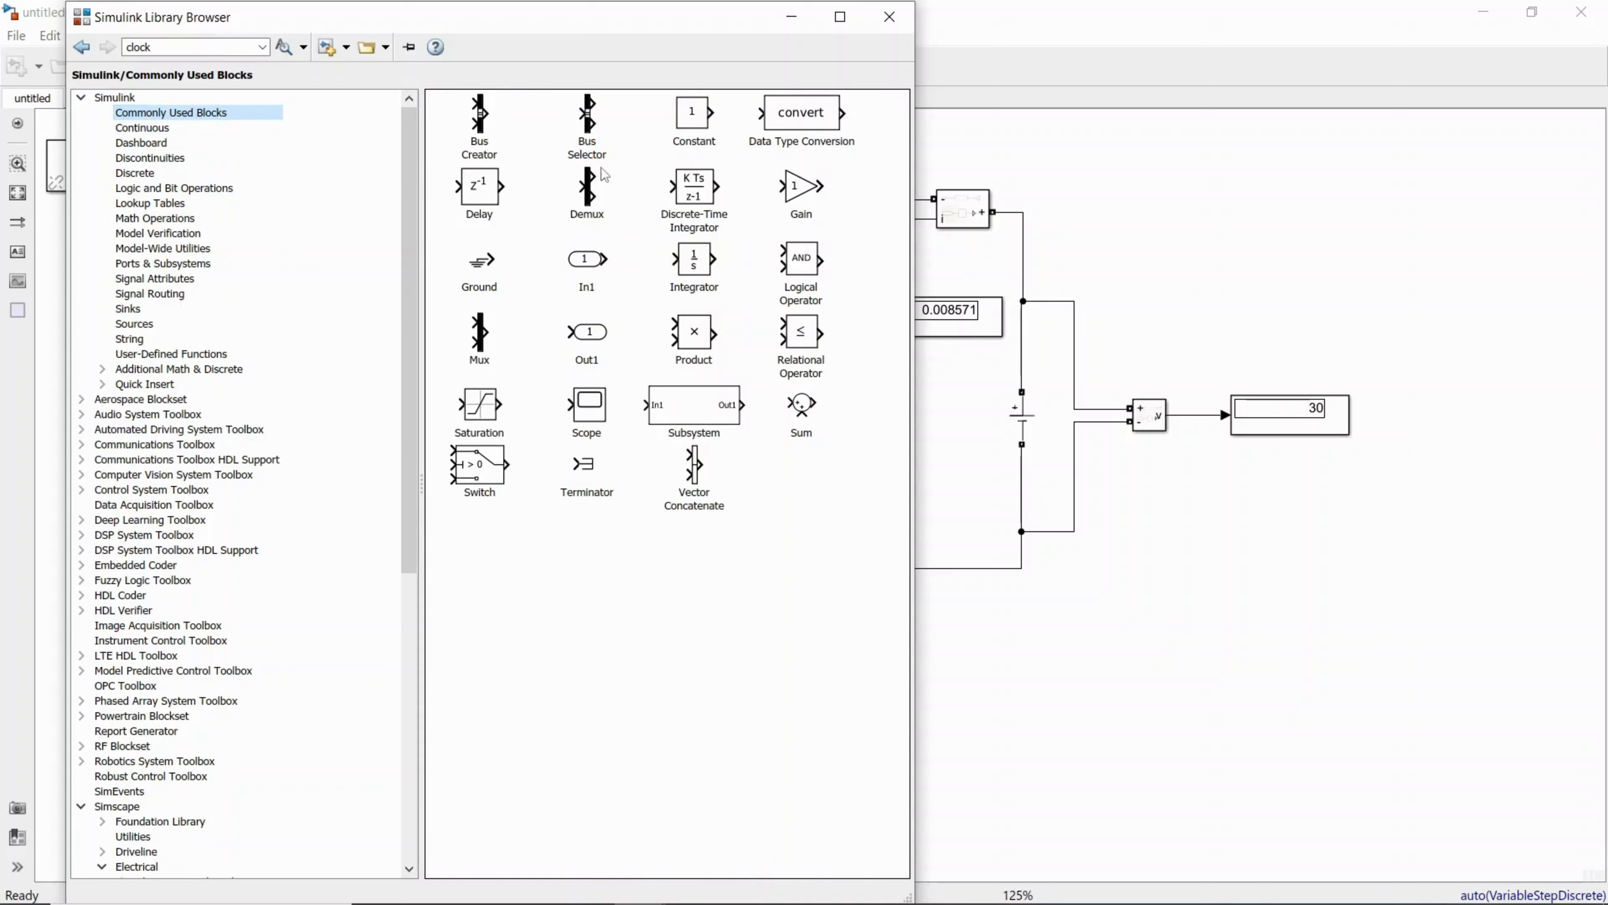
left_click(796, 203)
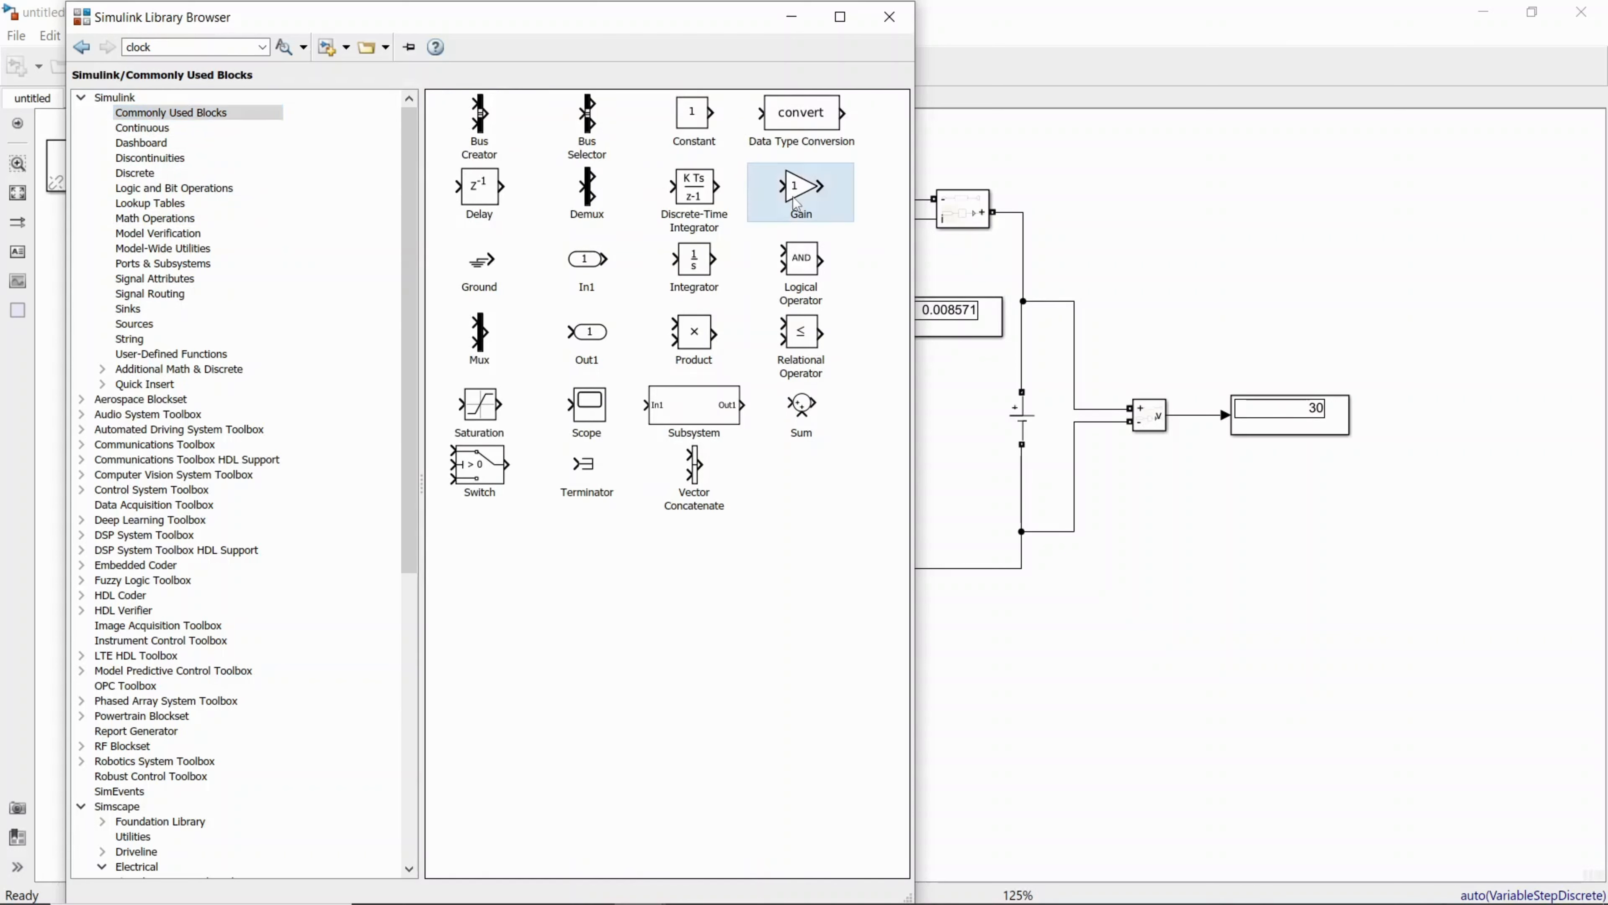
left_click_drag(796, 202, 1076, 176)
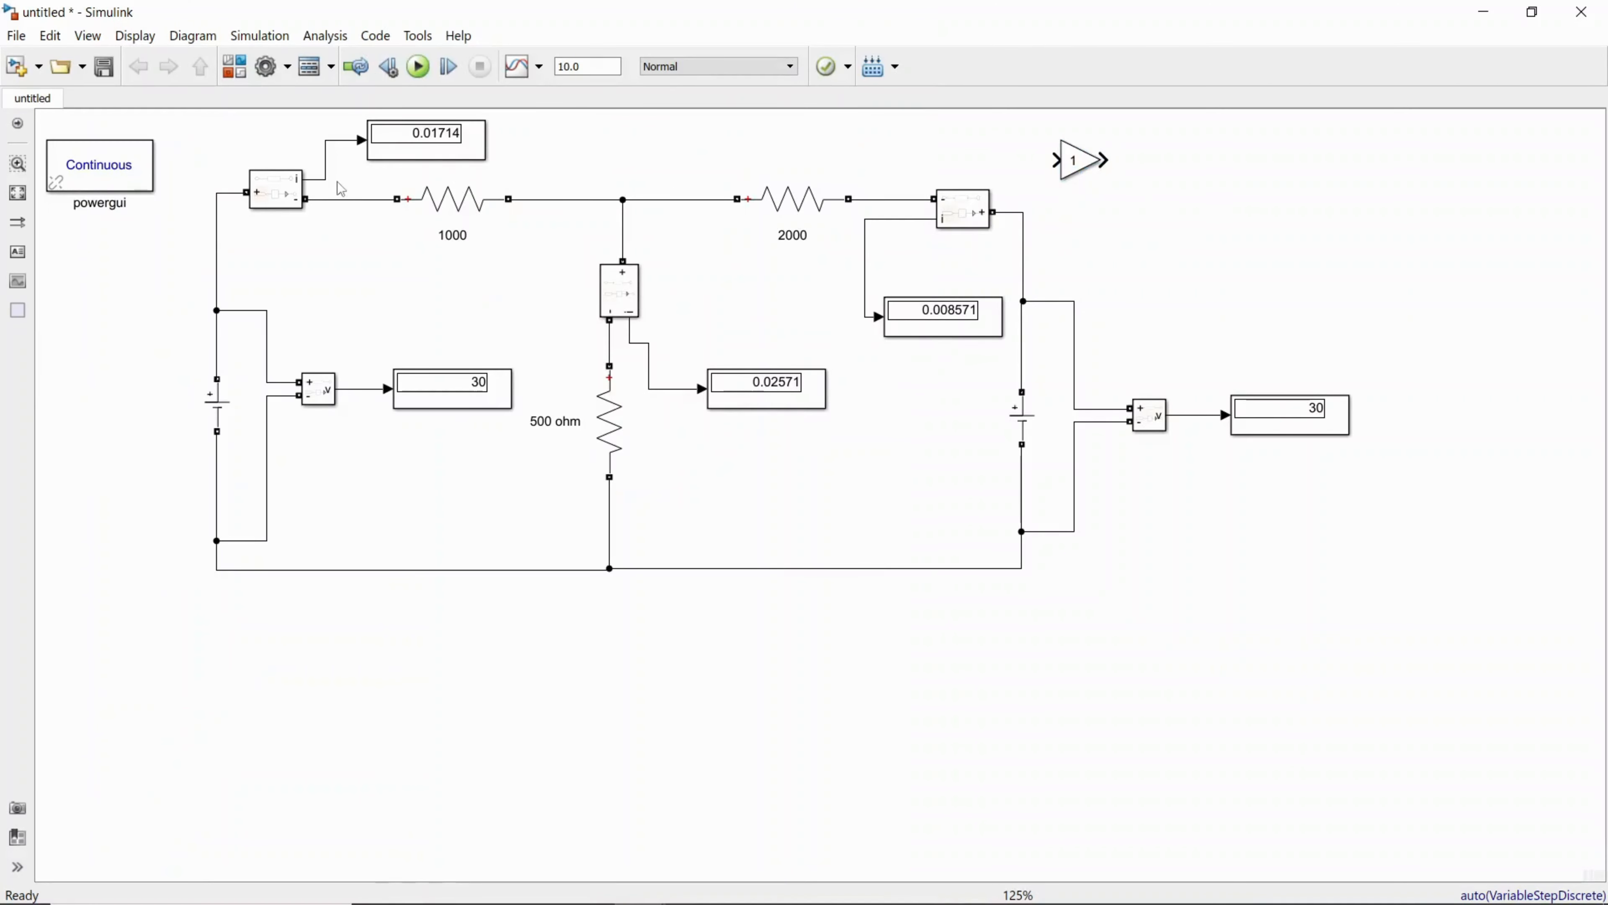
Replace the wire from the left current measurement to its display with the Gain block, connecting it between the two
left_click(326, 168)
key("Delete")
left_click_drag(1064, 174, 321, 174)
left_click_drag(444, 162, 474, 171)
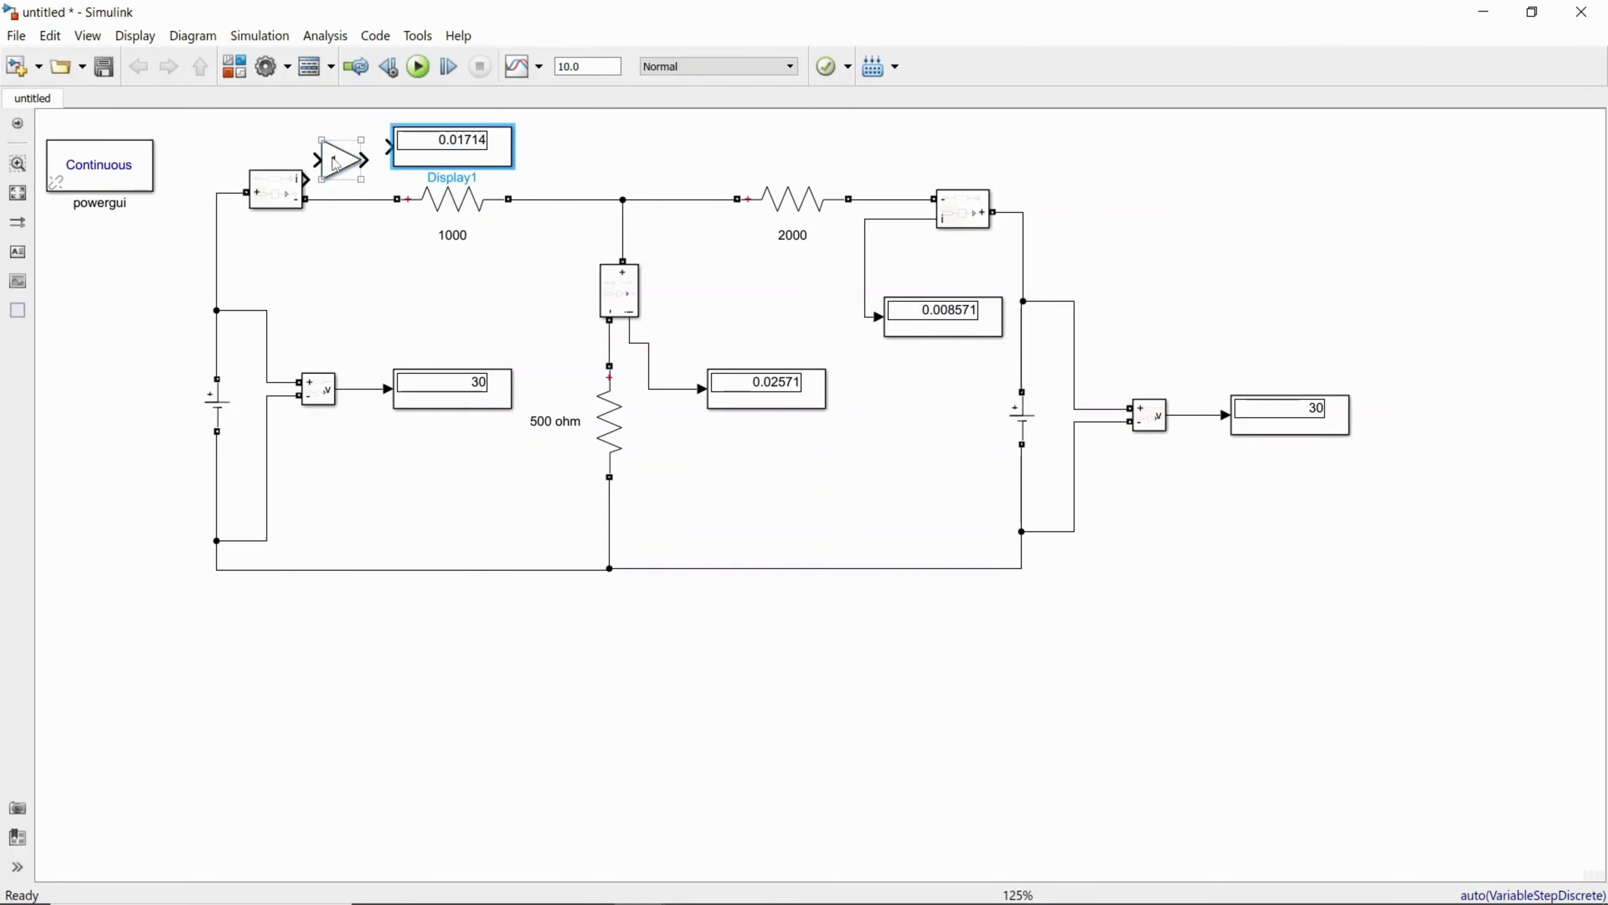
left_click_drag(340, 169, 344, 155)
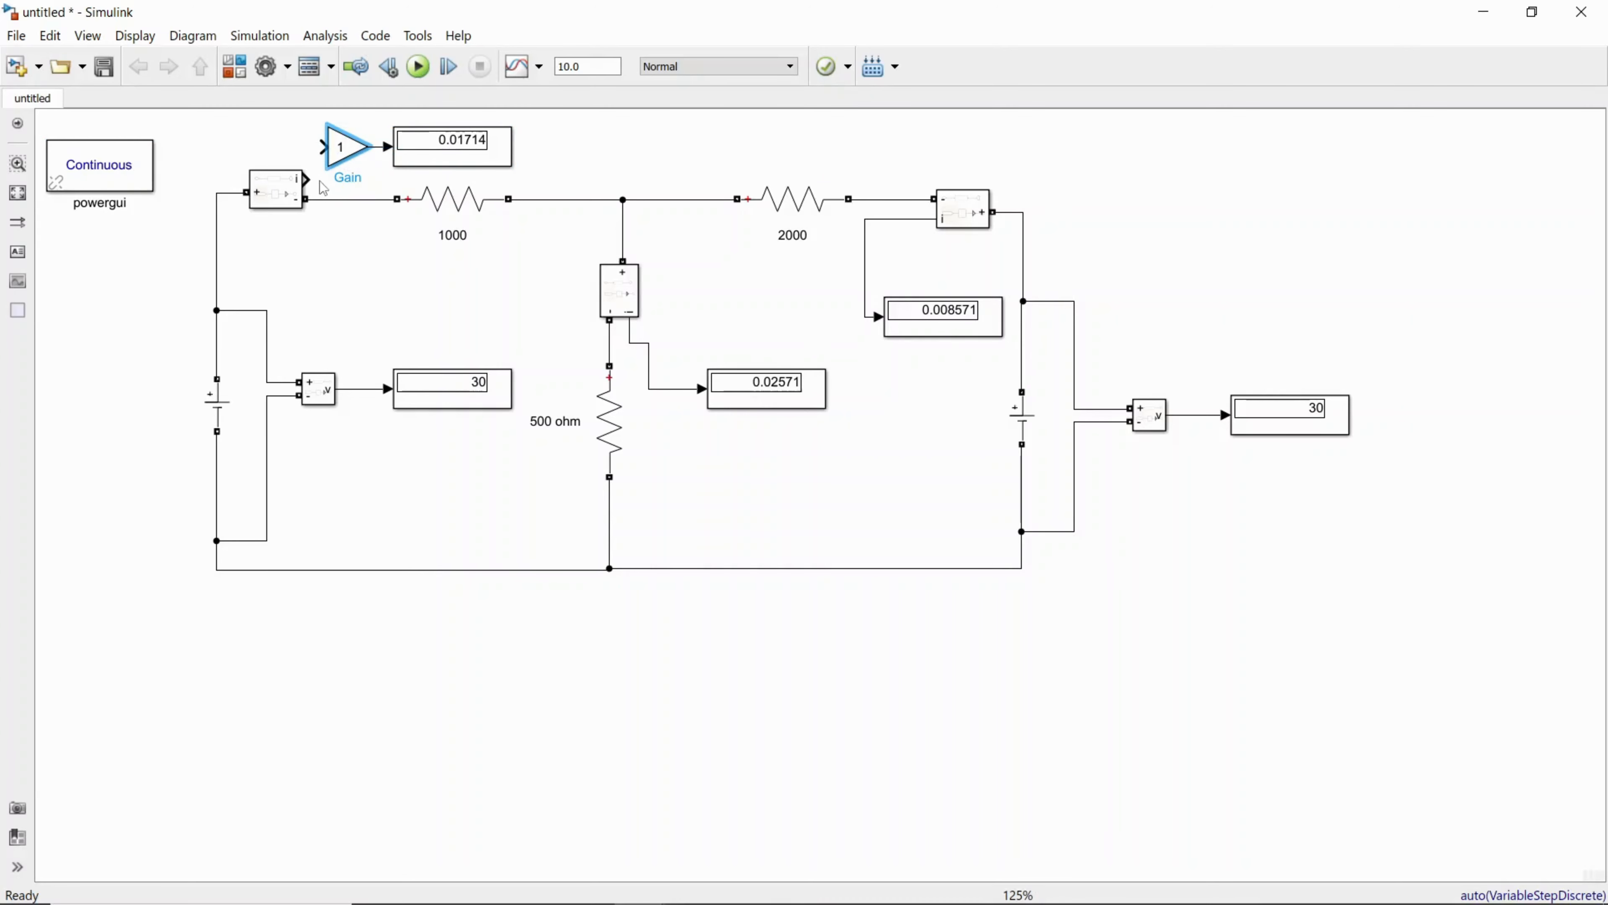
left_click_drag(308, 180, 319, 146)
left_click(357, 156)
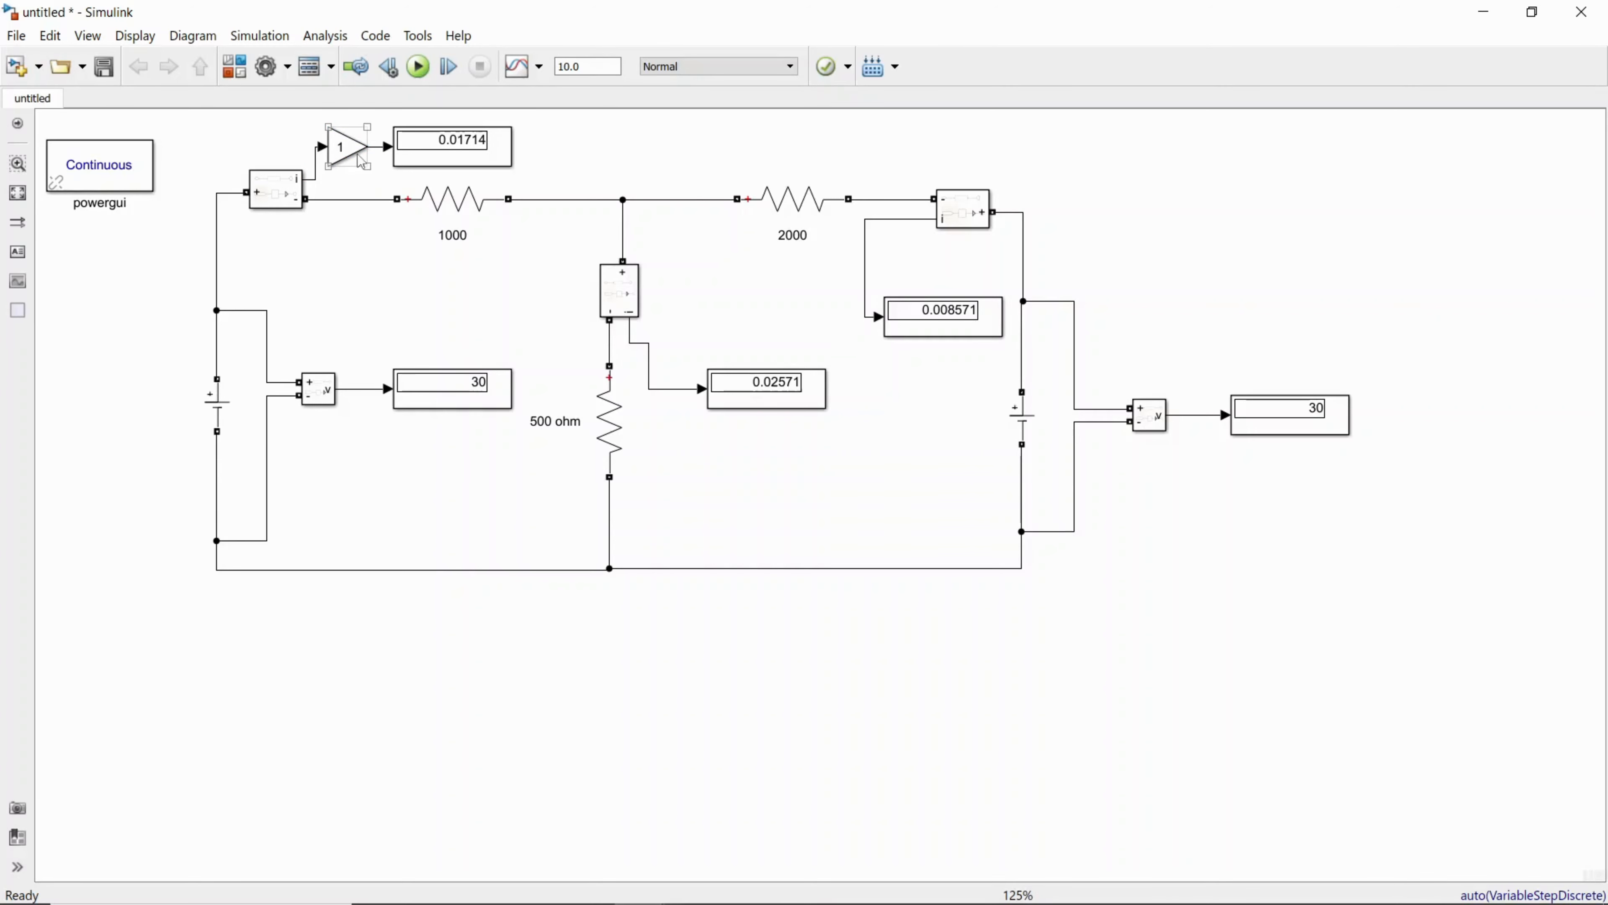
left_click(452, 162)
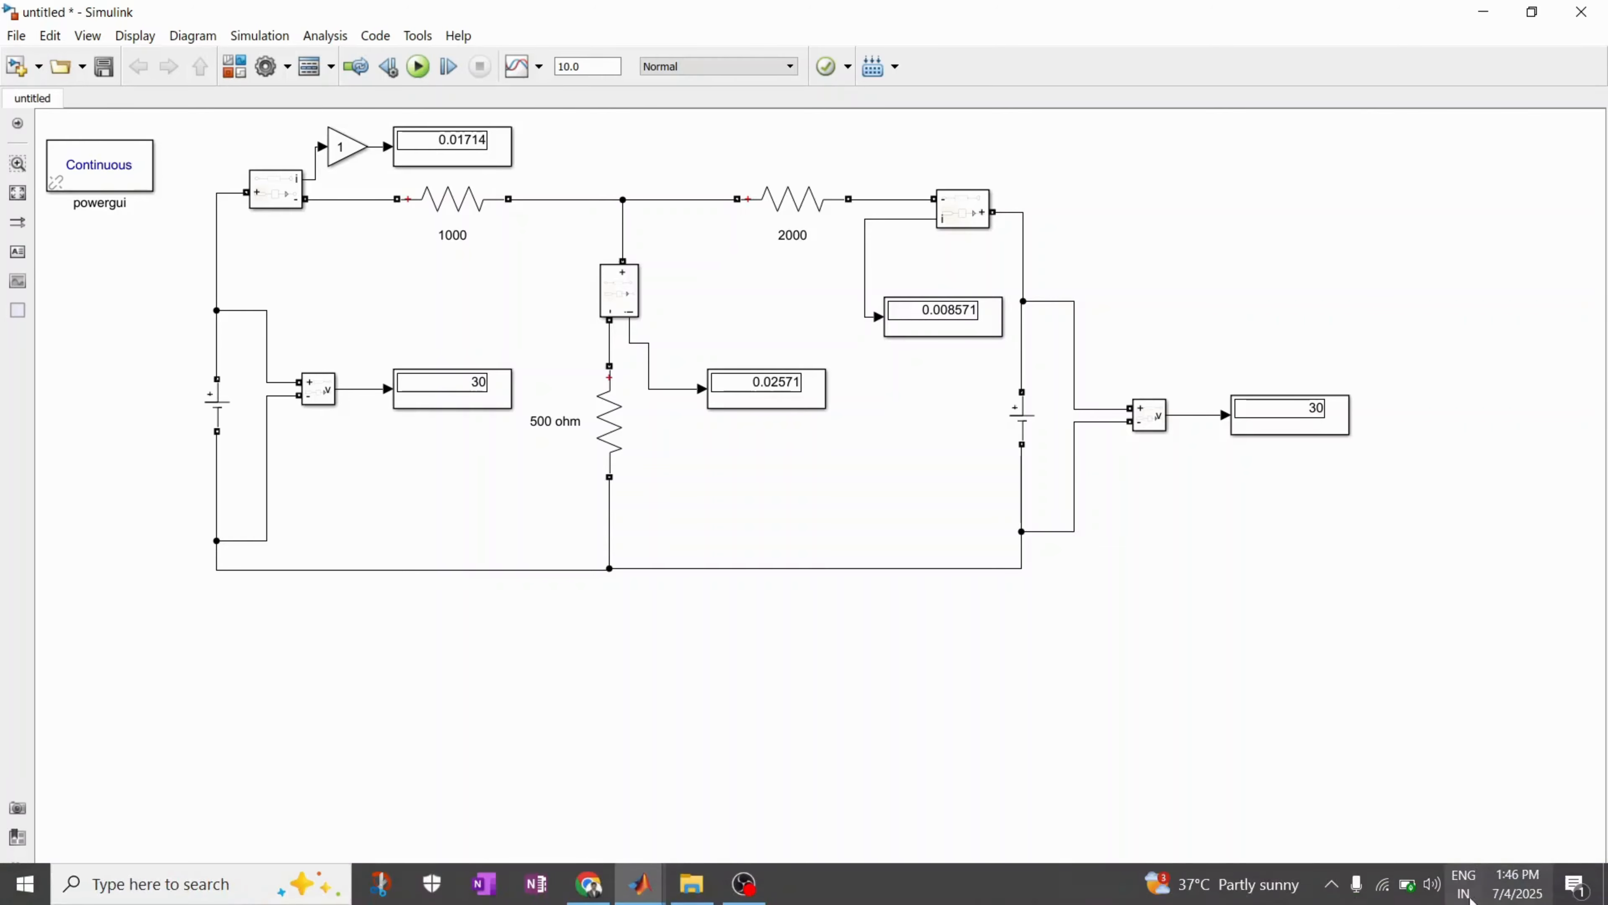
left_click(766, 890)
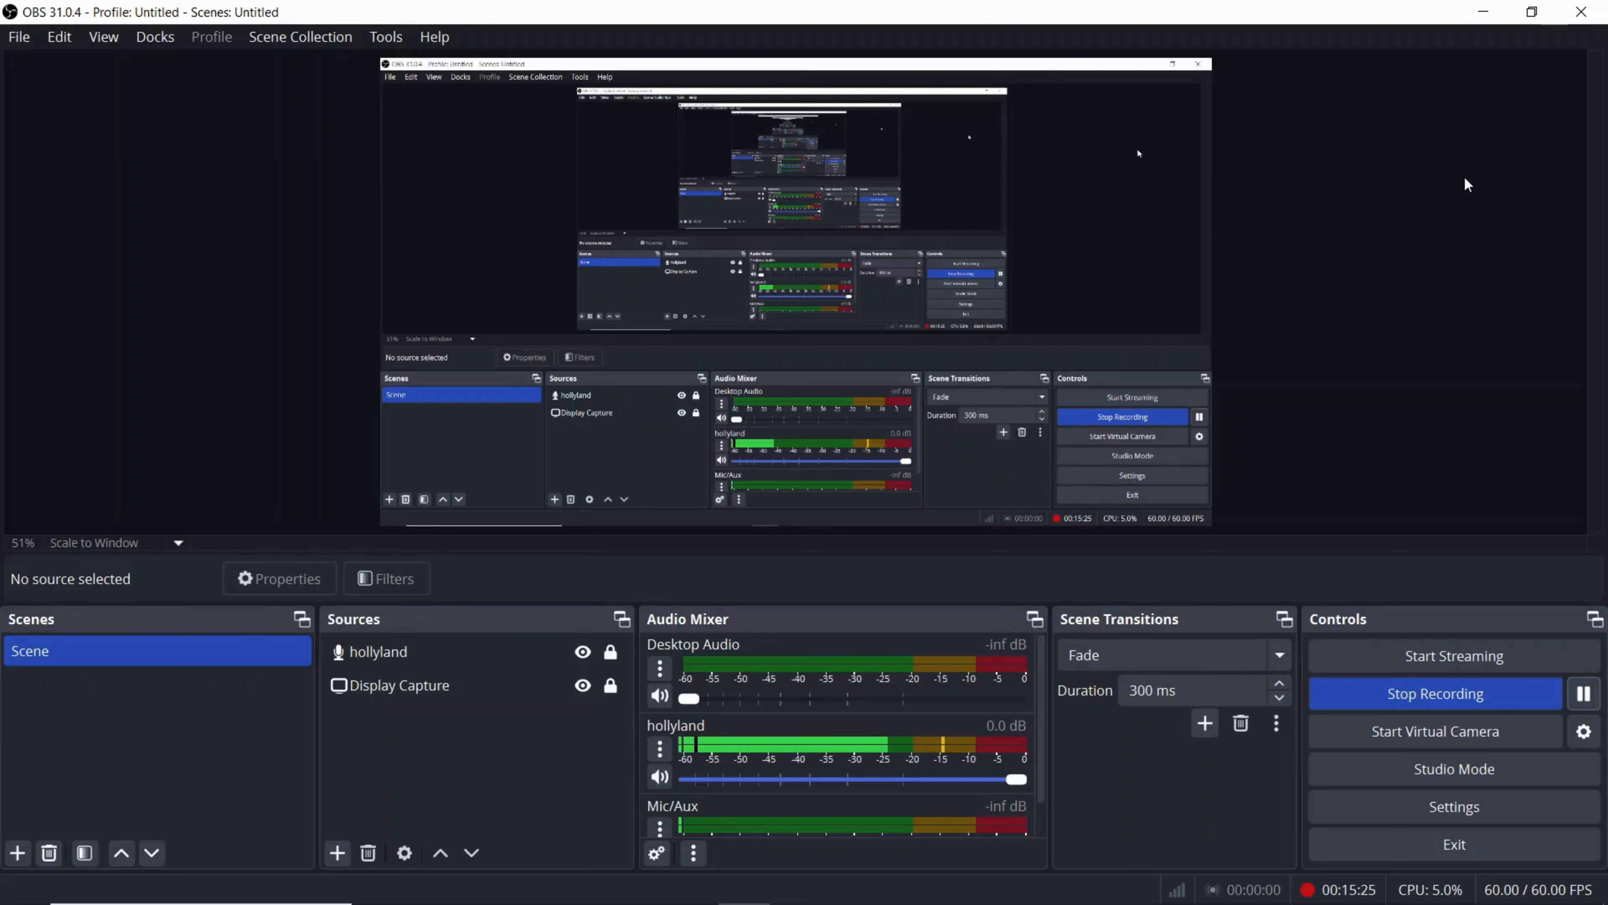
Return to Simulink and set the gain of the left current measurement's Gain block to 1000
left_click(1480, 12)
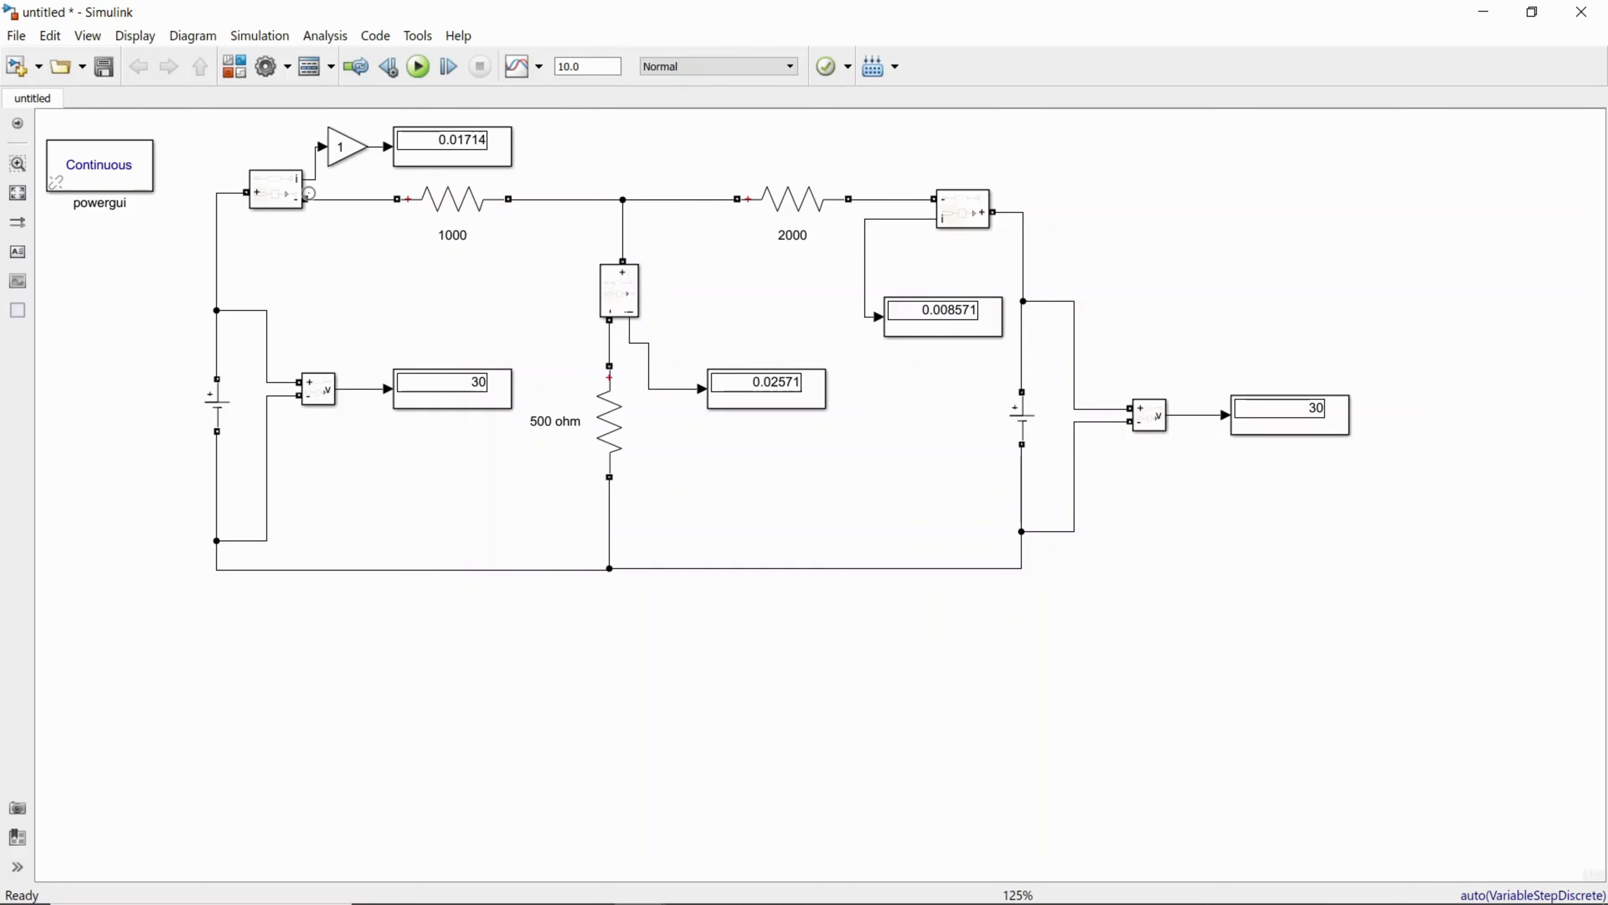
left_click(343, 147)
double_click(343, 147)
double_click(422, 155)
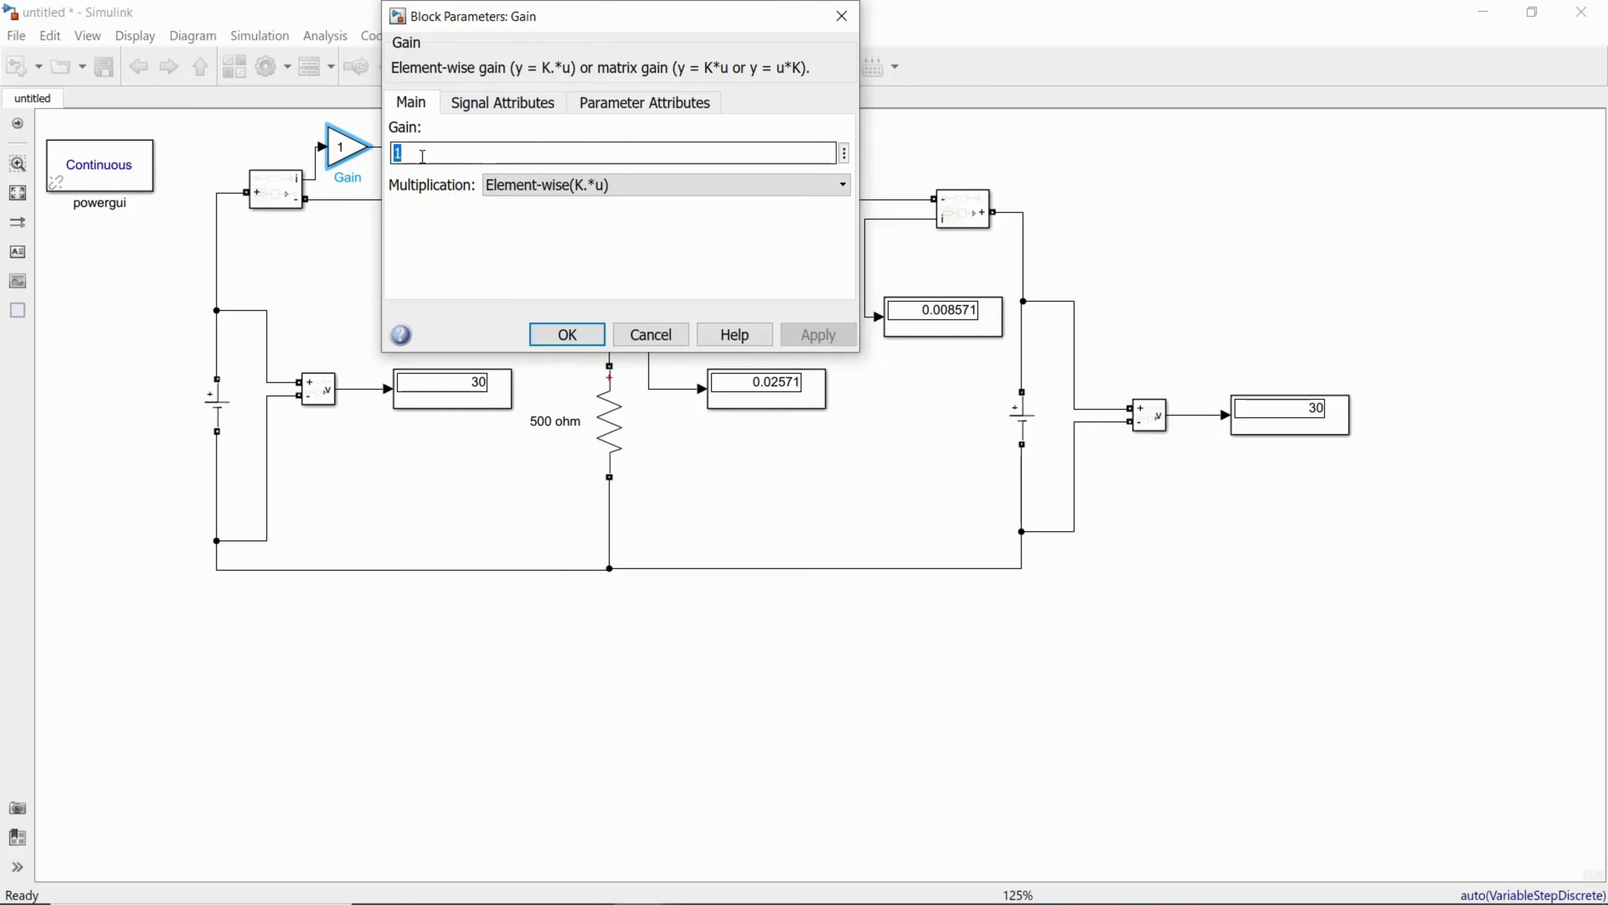
type("11")
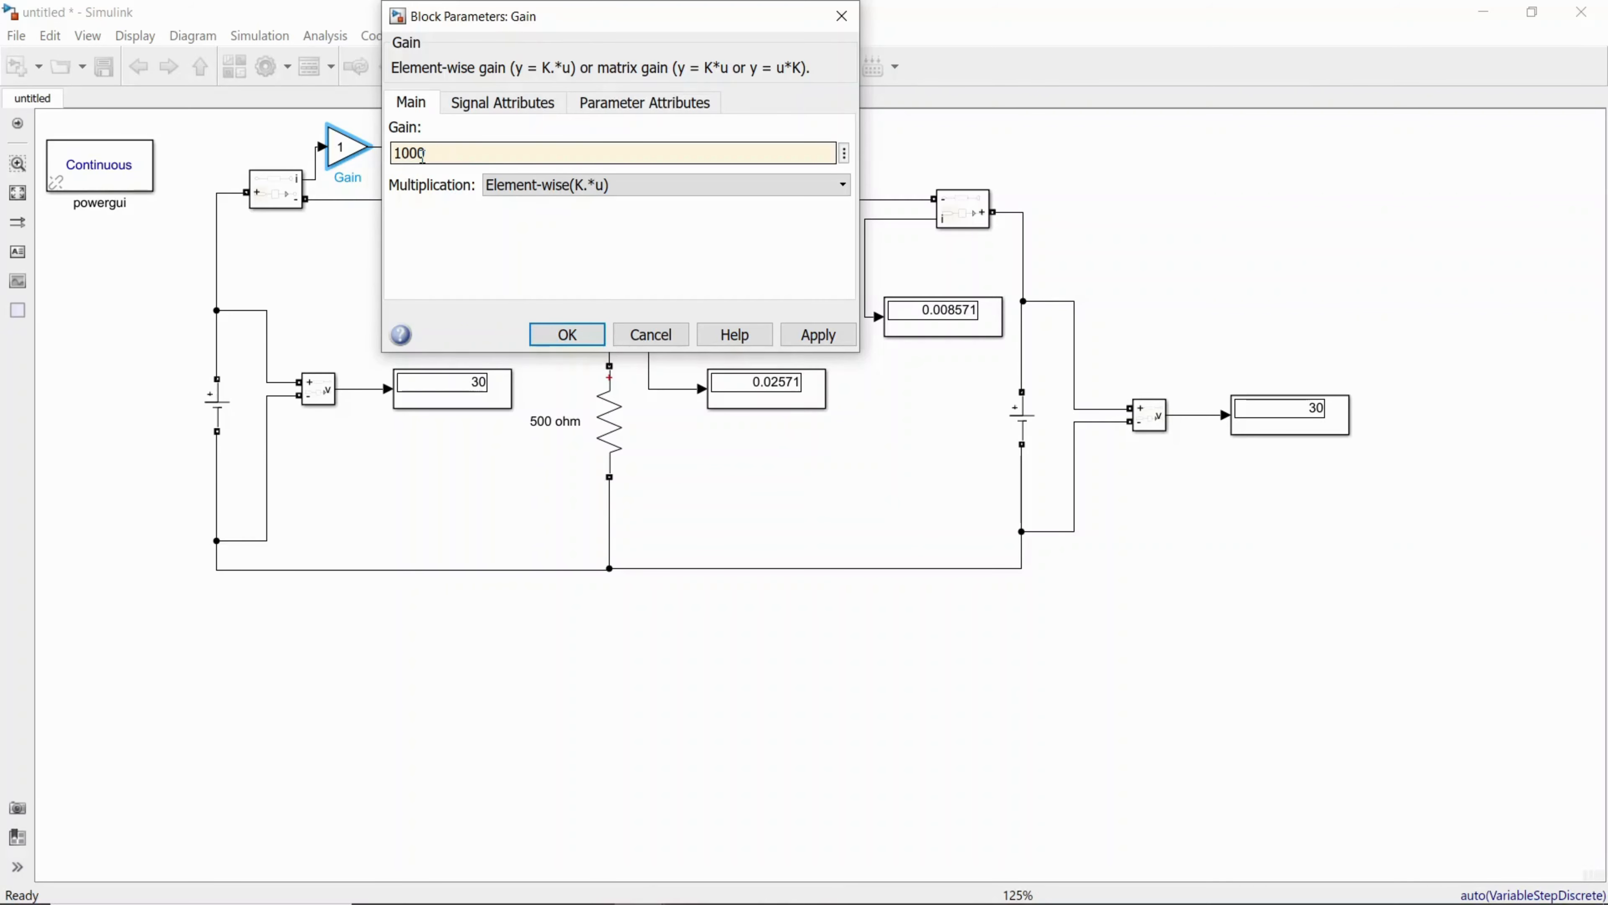
left_click(817, 334)
left_click(584, 339)
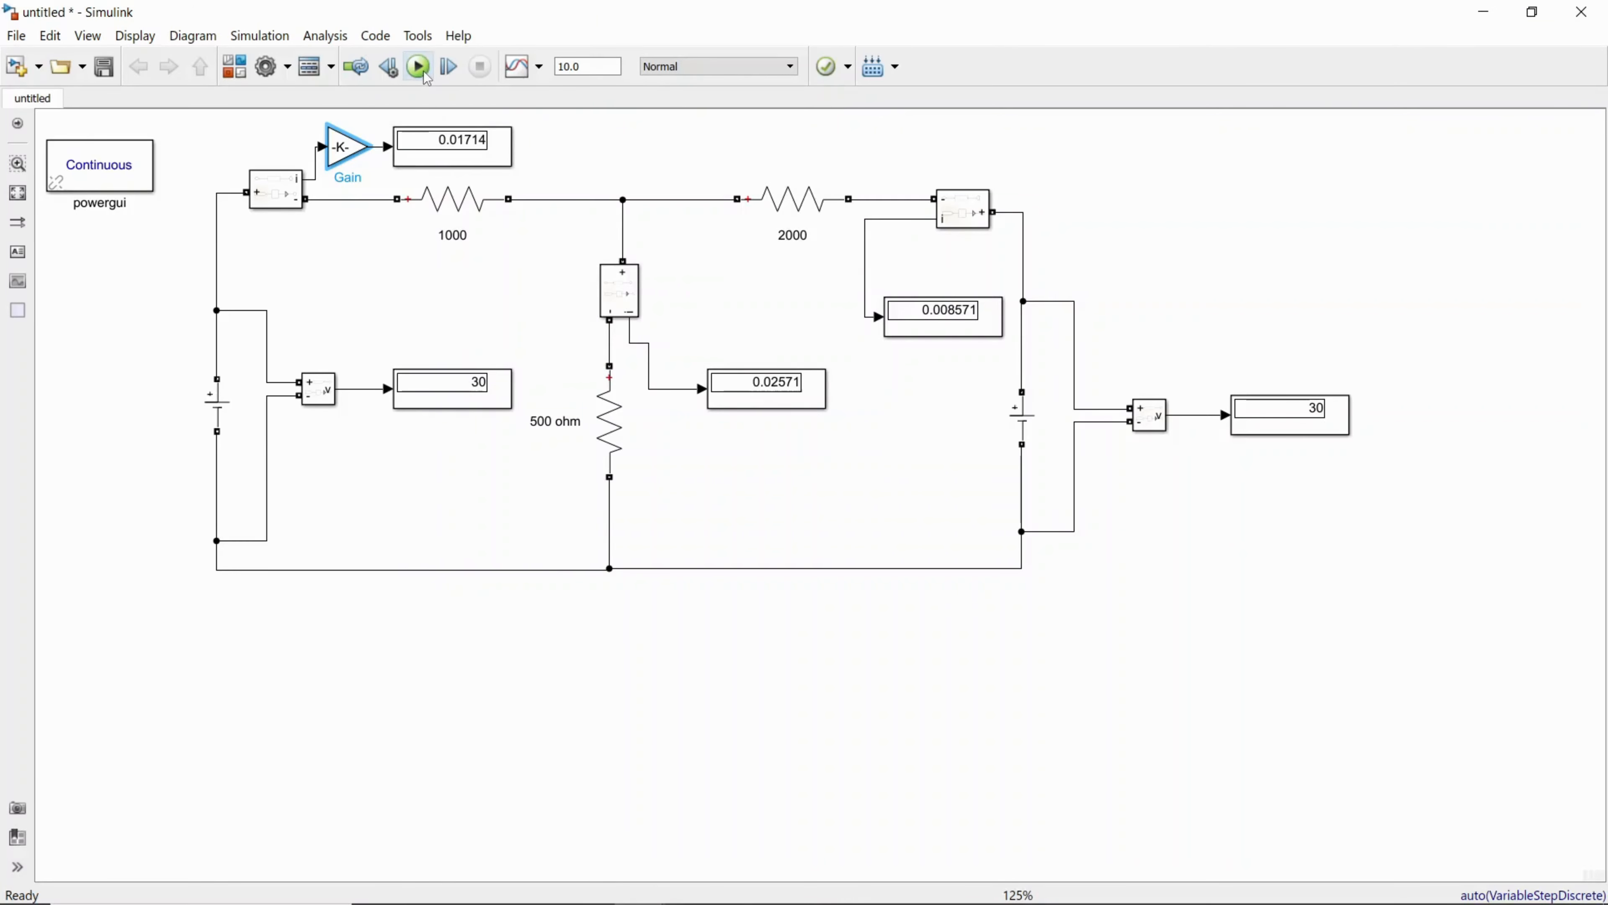
Run the simulation and enlarge the left Gain block slightly so its gain value fits inside
left_click(425, 73)
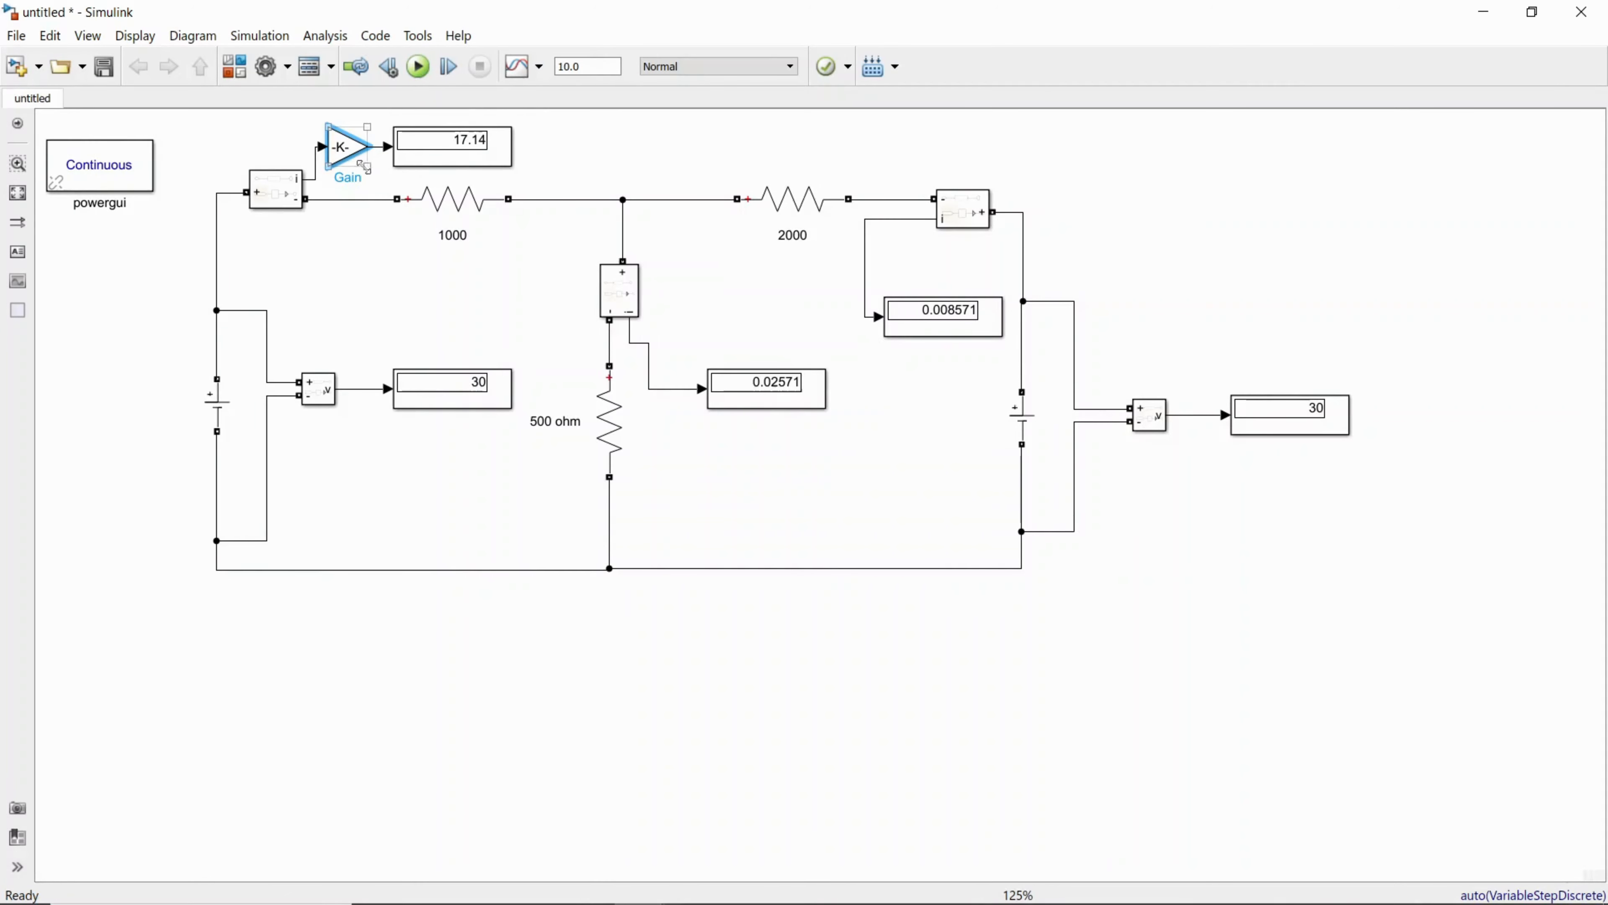
left_click_drag(366, 167, 379, 184)
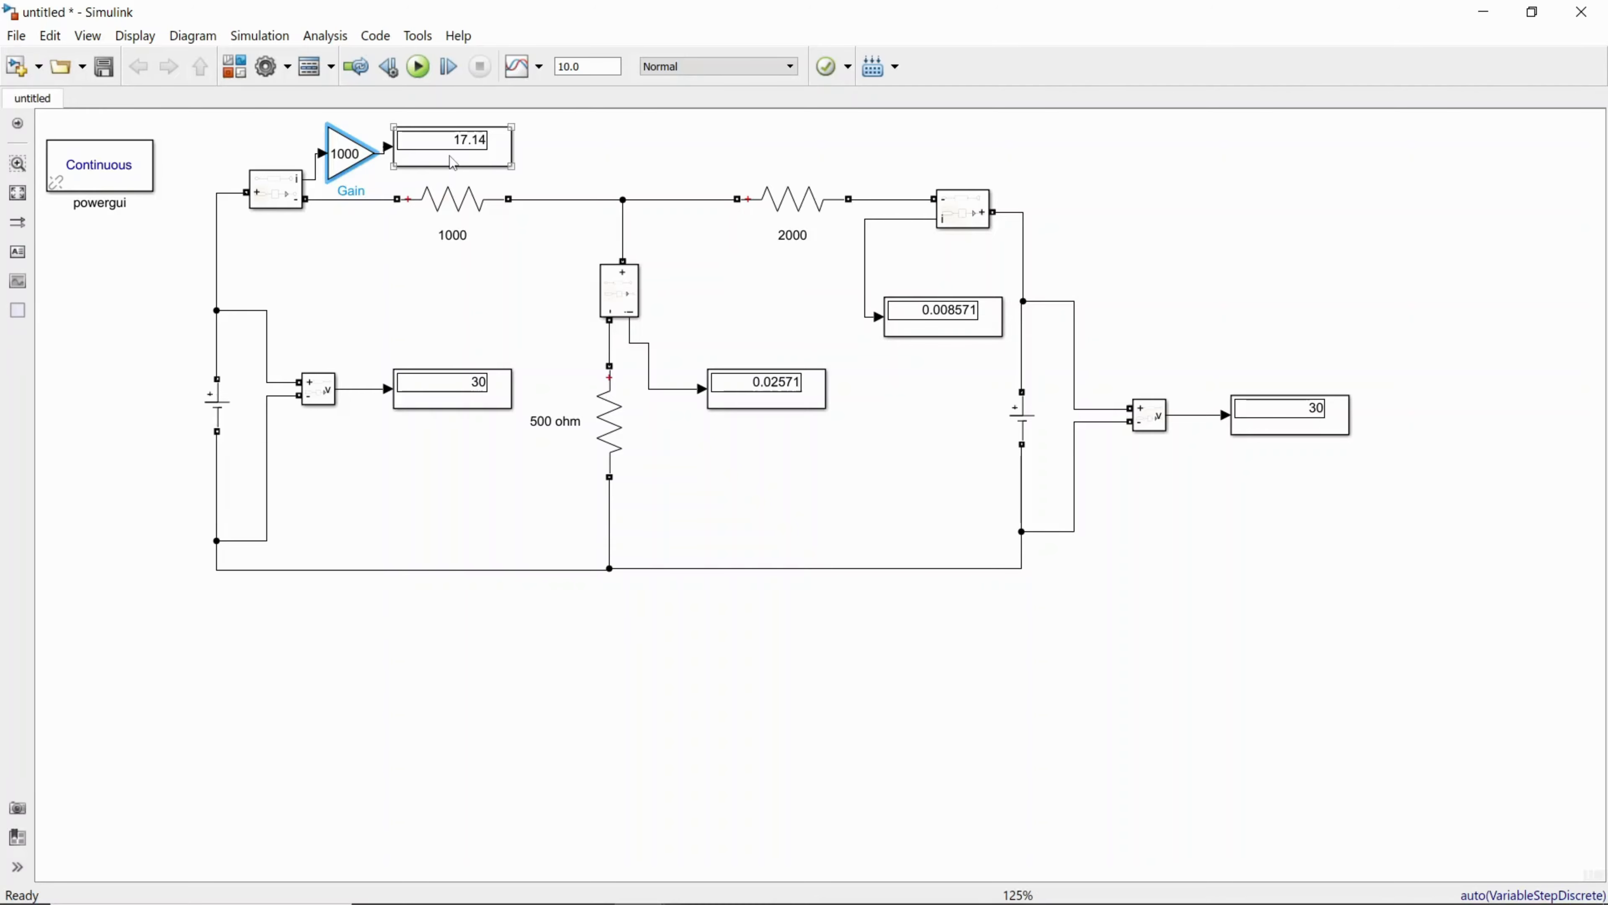
Read the middle branch current display in Simulink and handwrite 0.02571 beneath the table in OneNote
left_click(1479, 14)
left_click(792, 17)
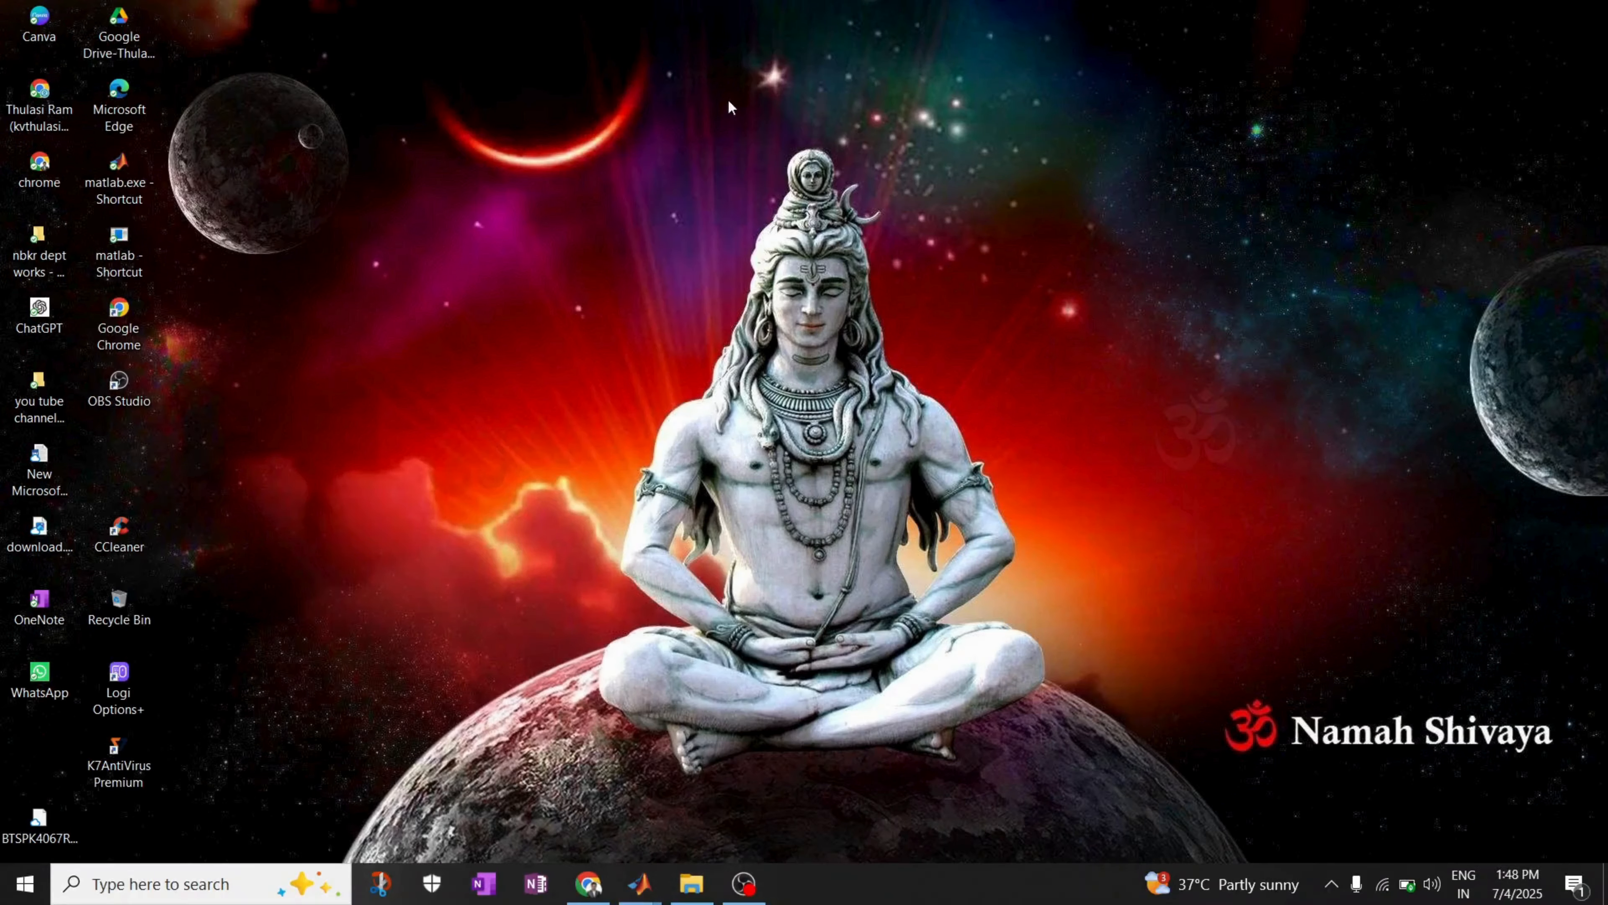
left_click(483, 884)
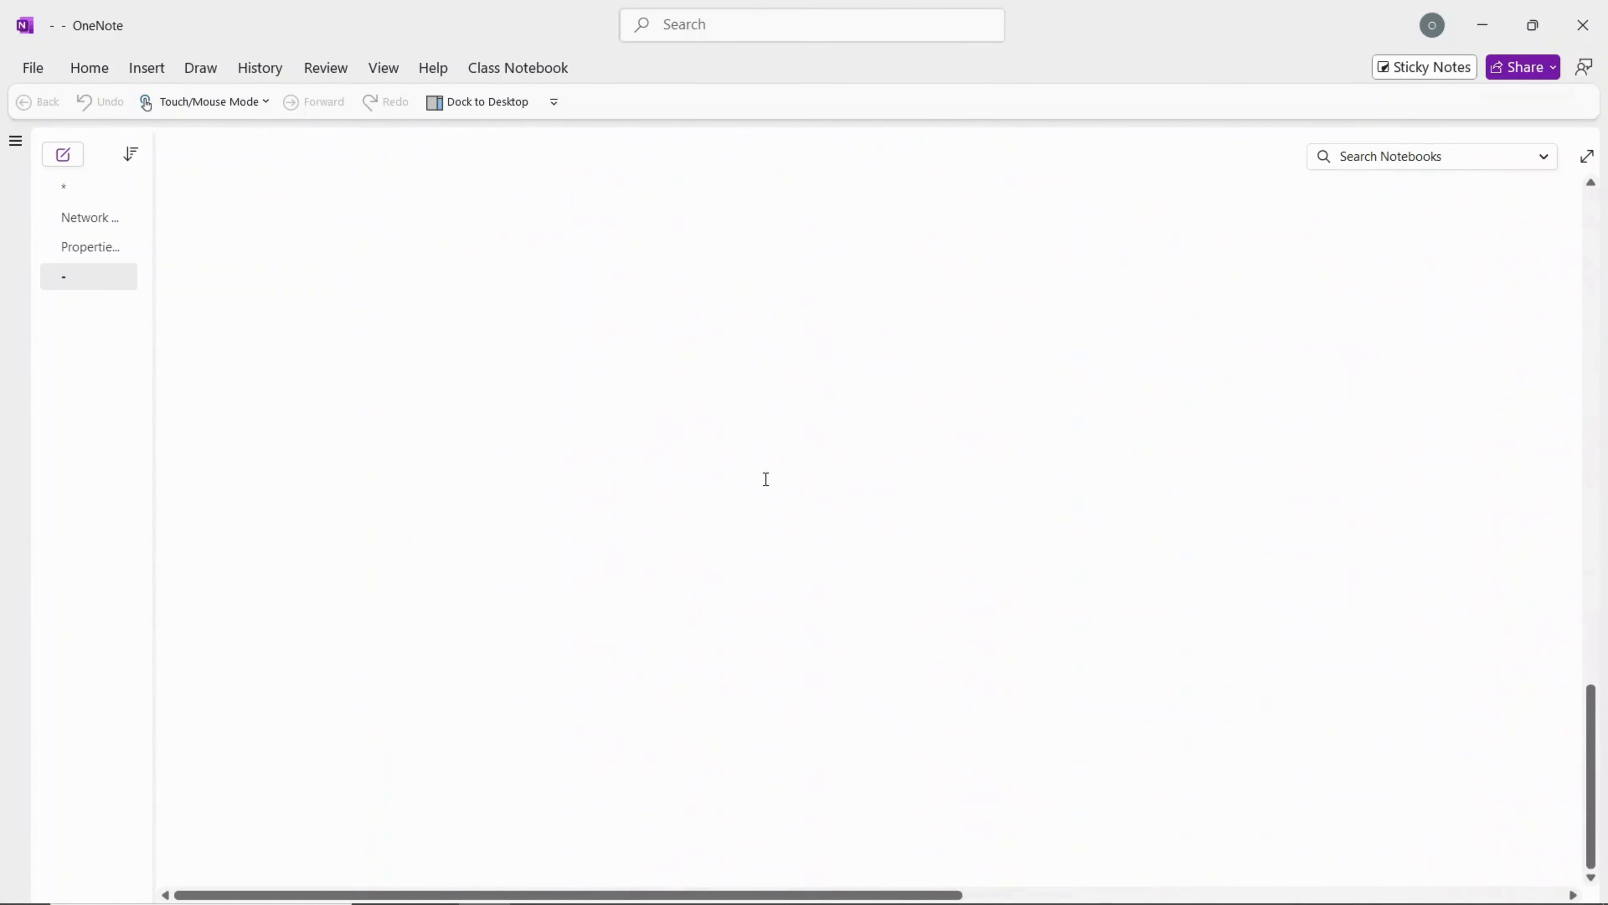
scroll(766, 479, "up", 5)
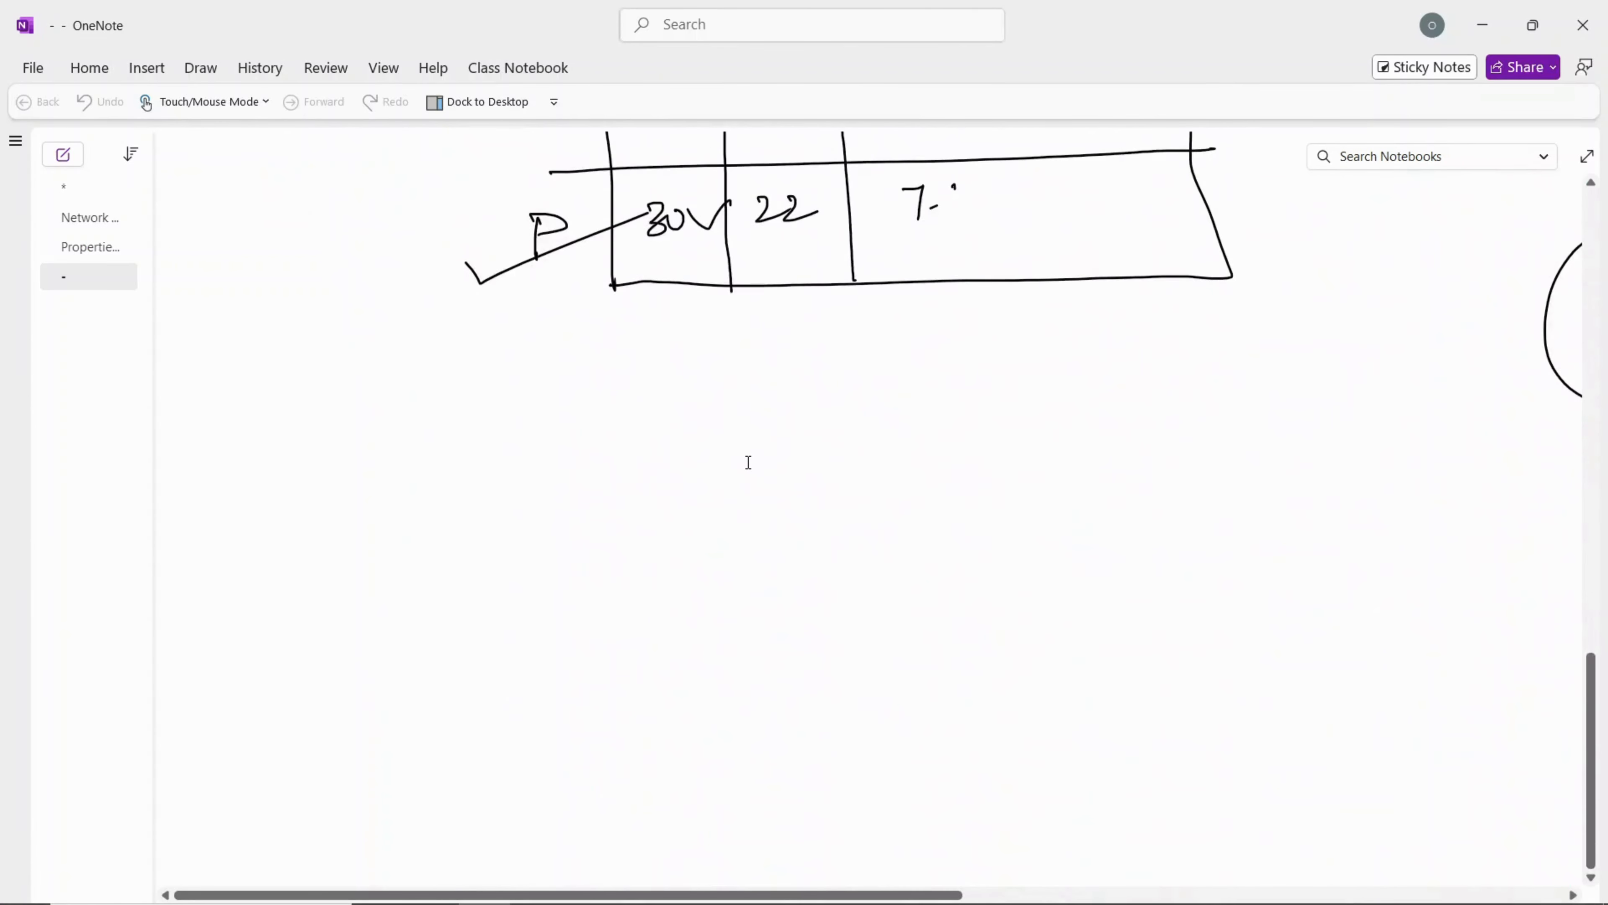
left_click(1491, 24)
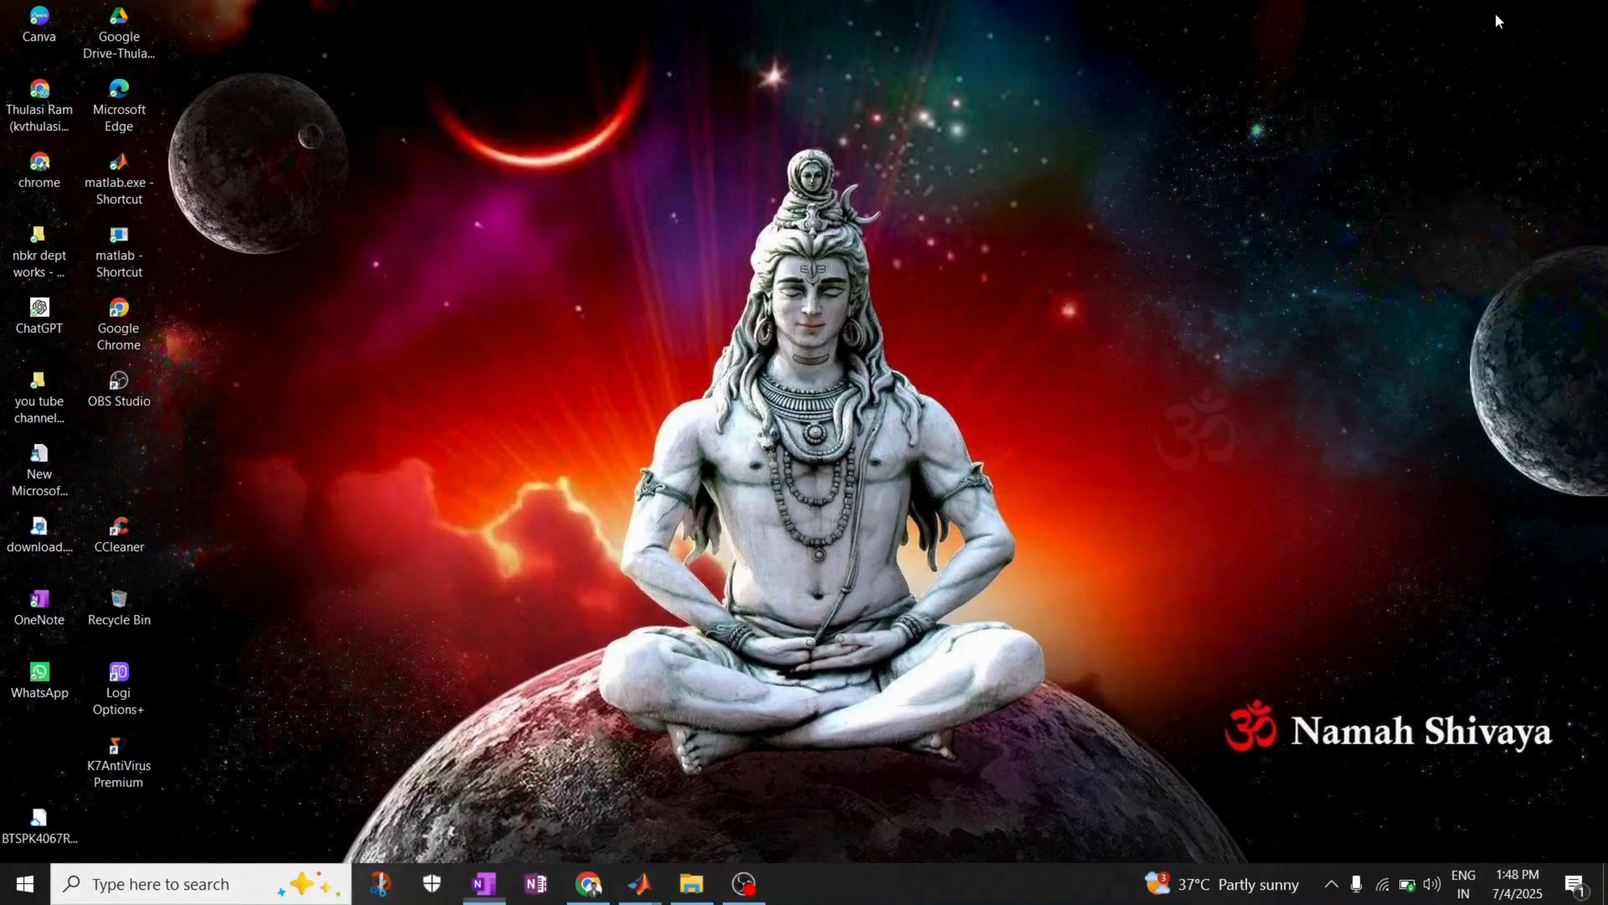
mouse_move(640, 884)
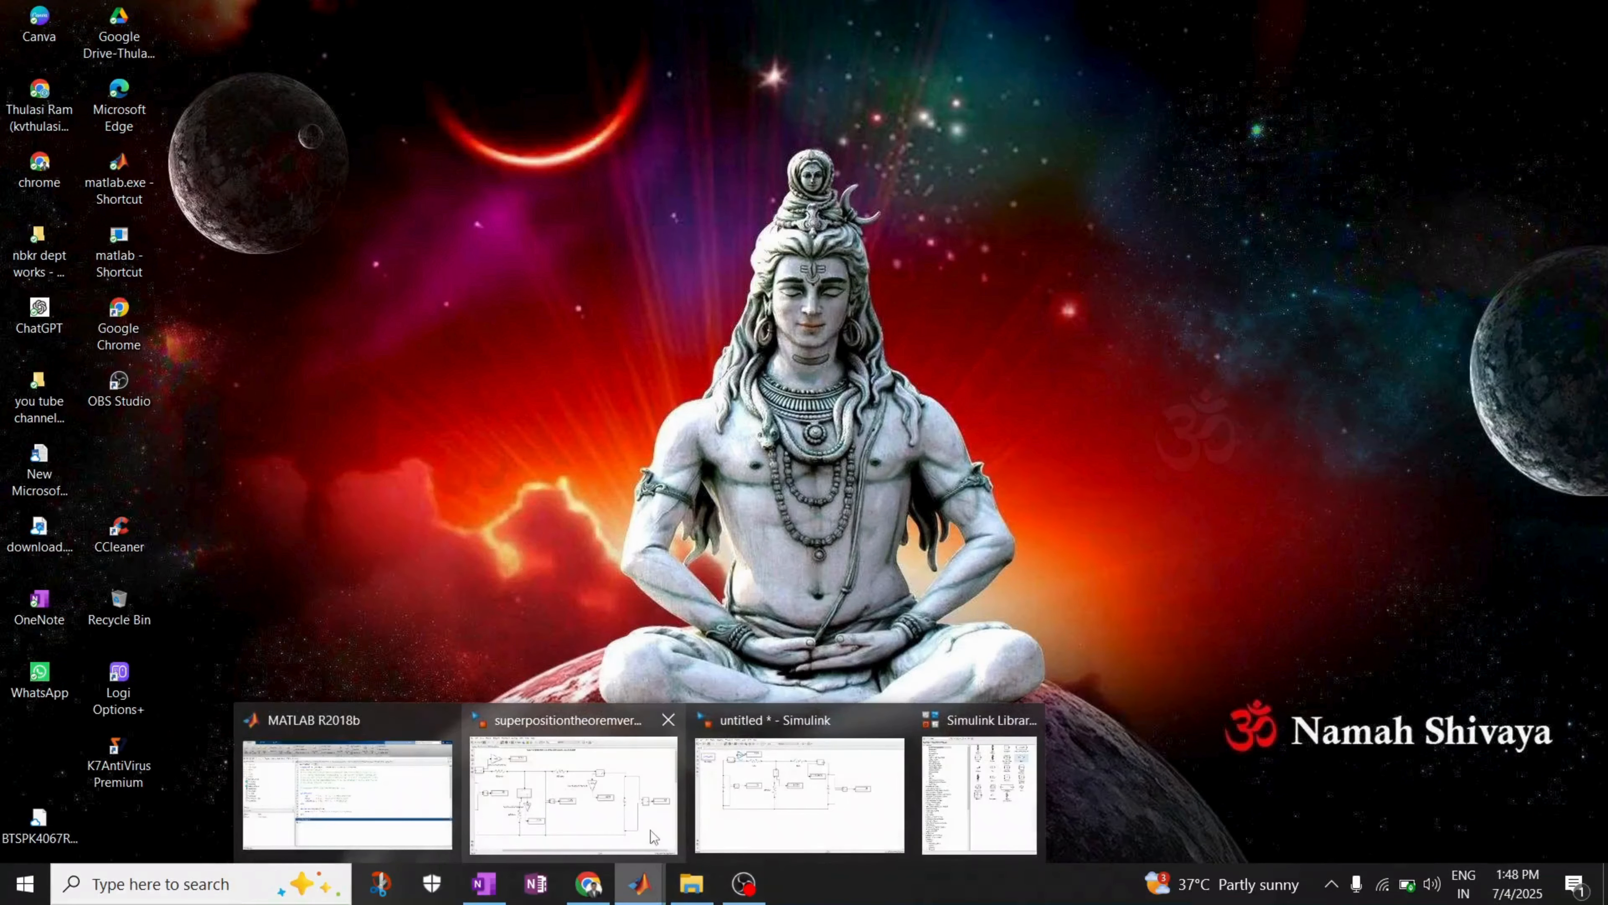
left_click(738, 805)
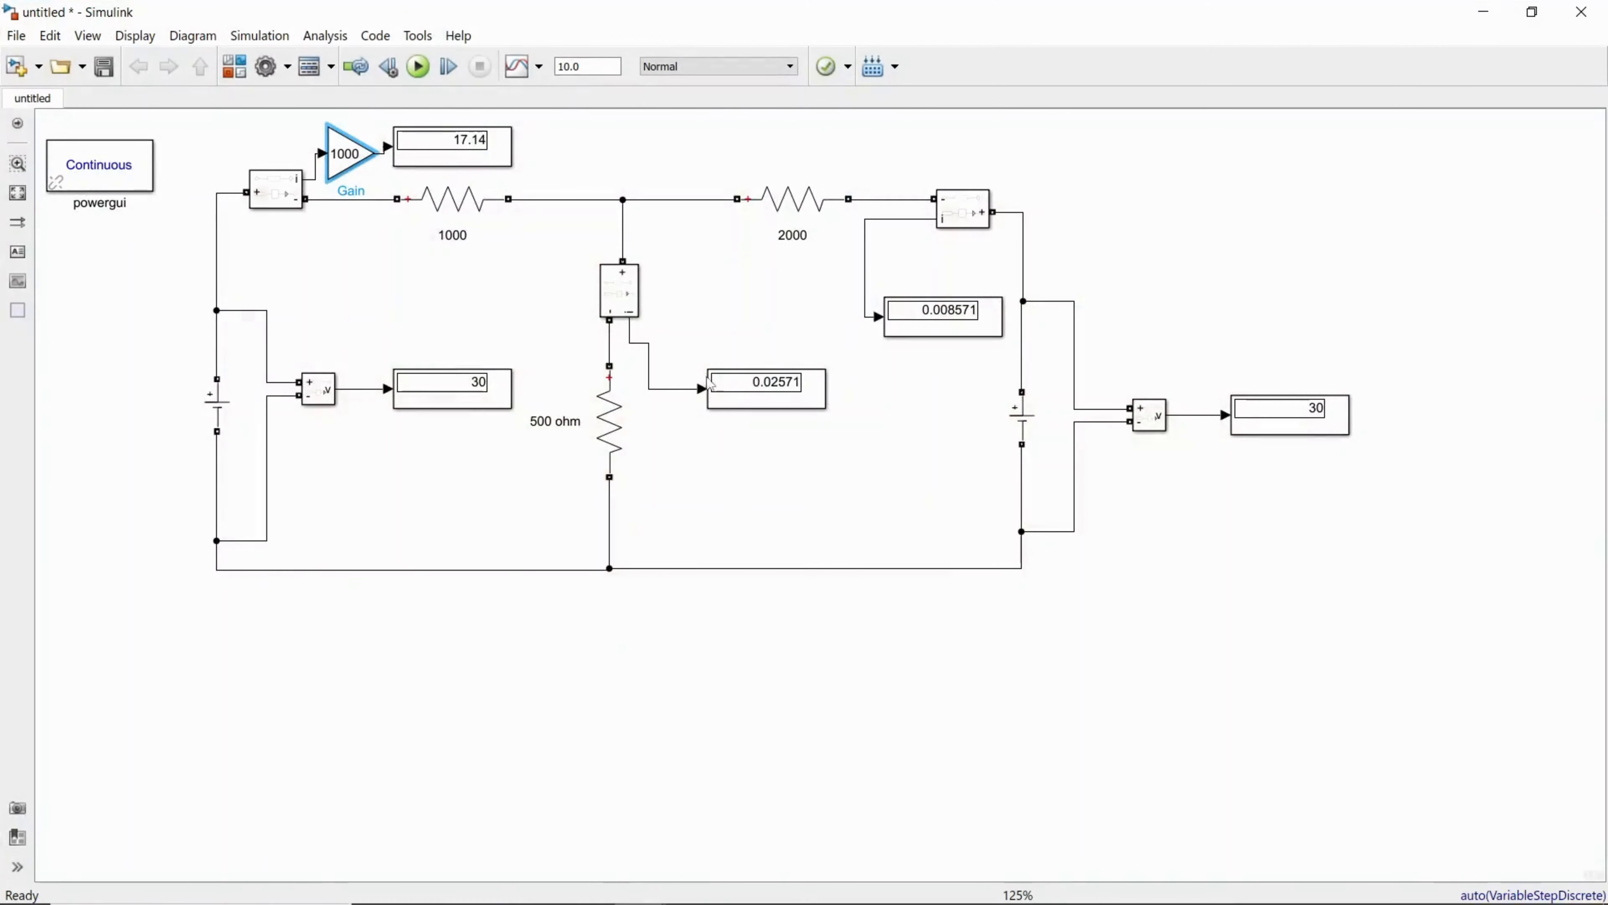
left_click(713, 387)
left_click(1483, 11)
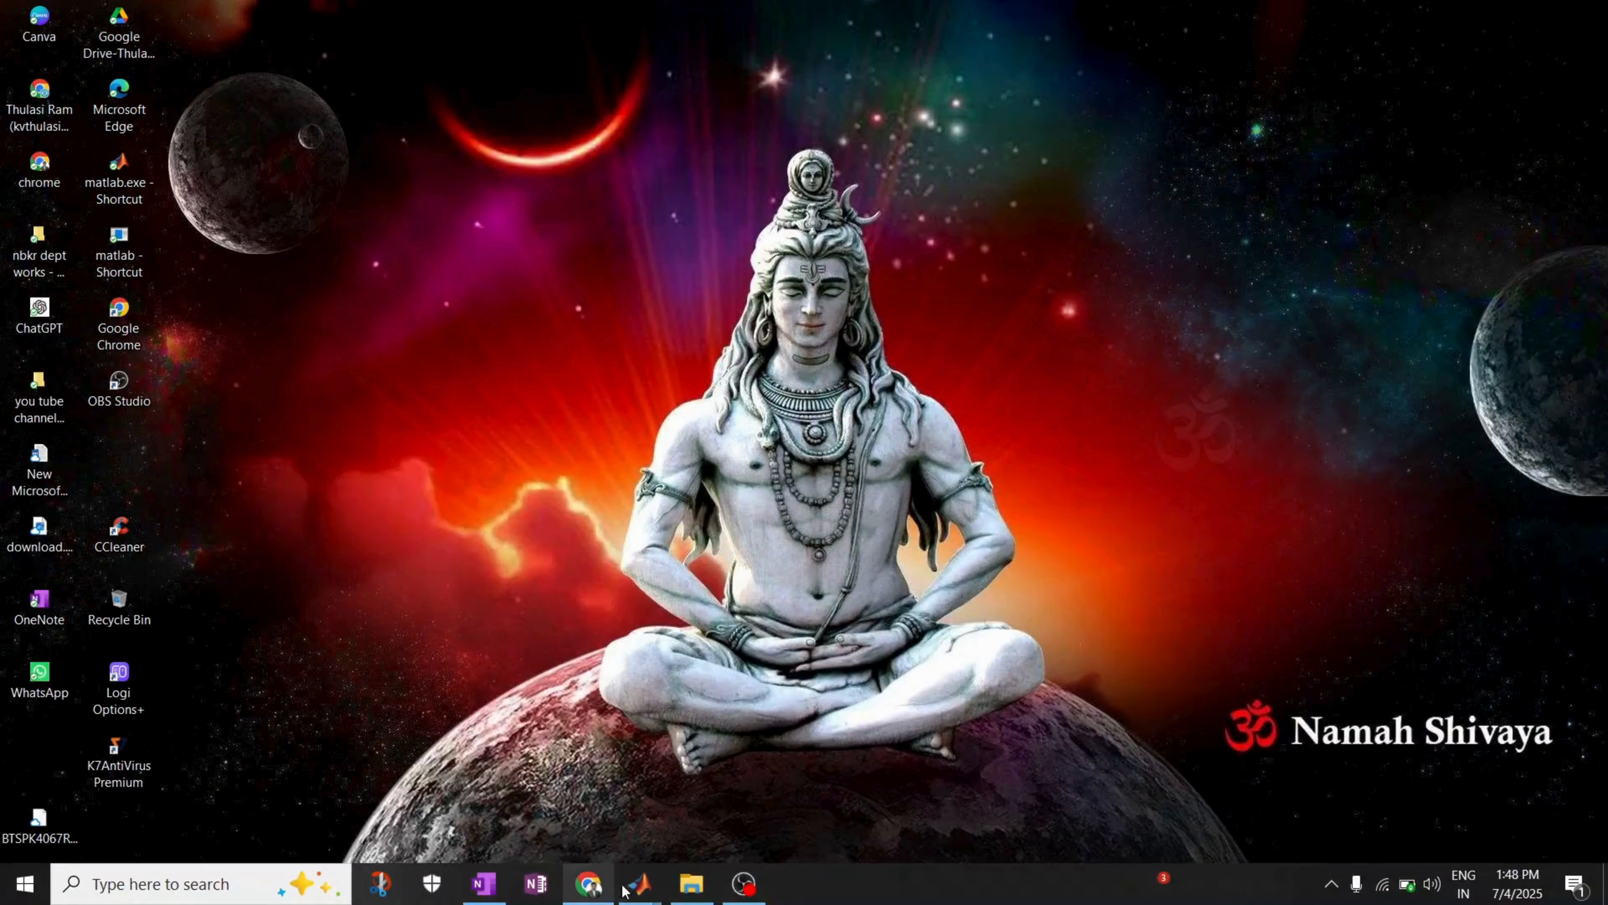
left_click(483, 883)
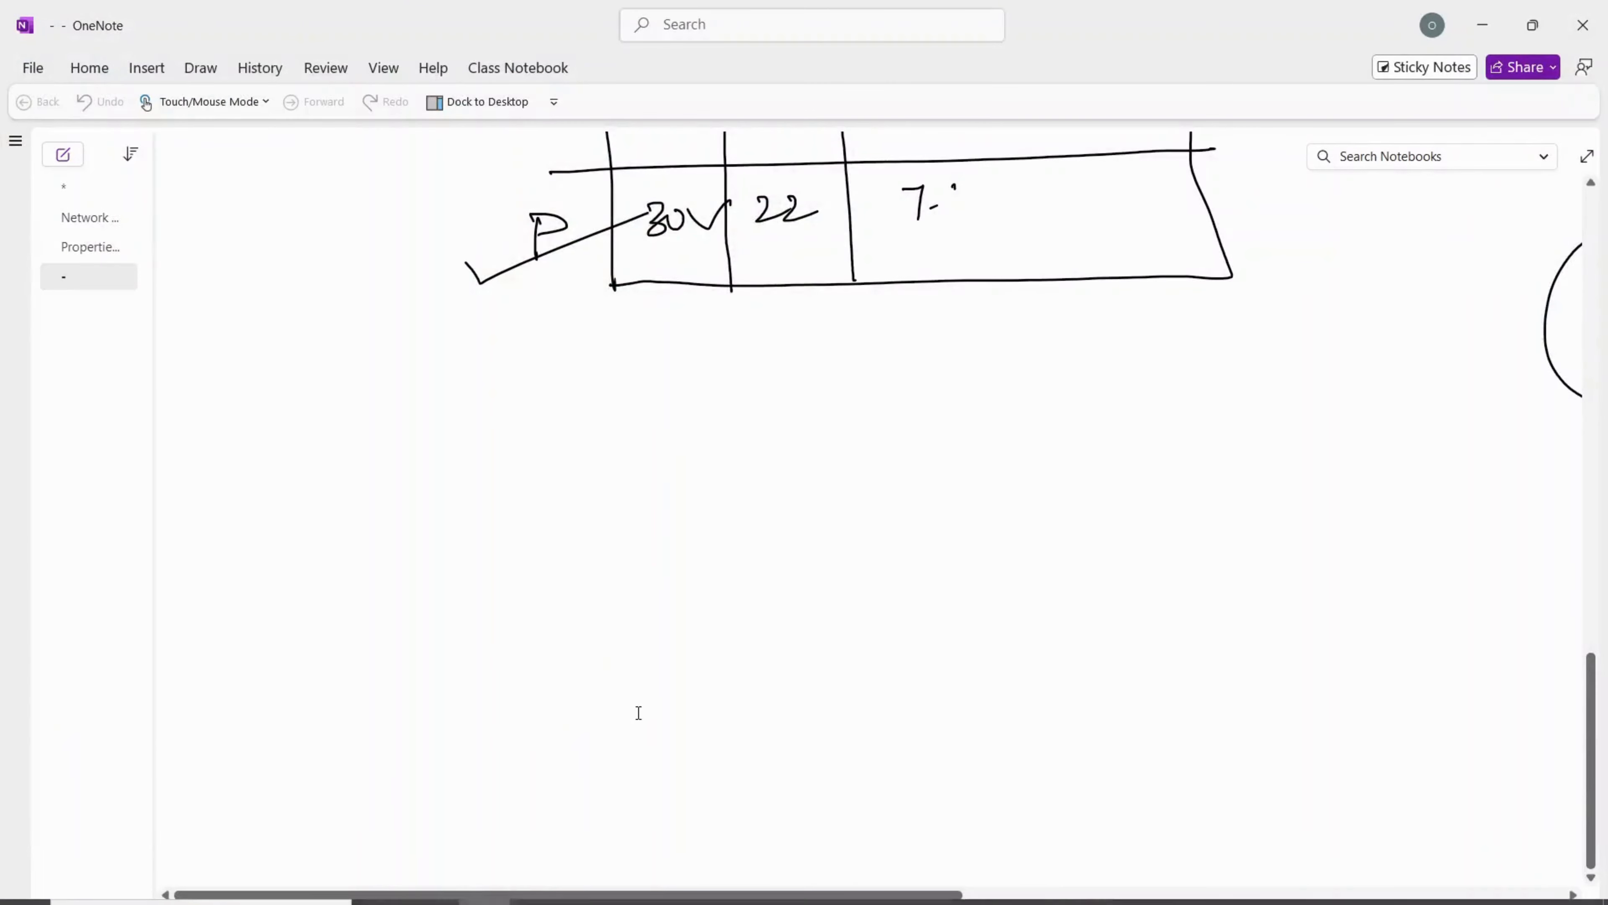
mouse_move(652, 406)
left_mouse_down()
mouse_move(655, 427)
mouse_move(697, 420)
left_mouse_up()
left_click(678, 414)
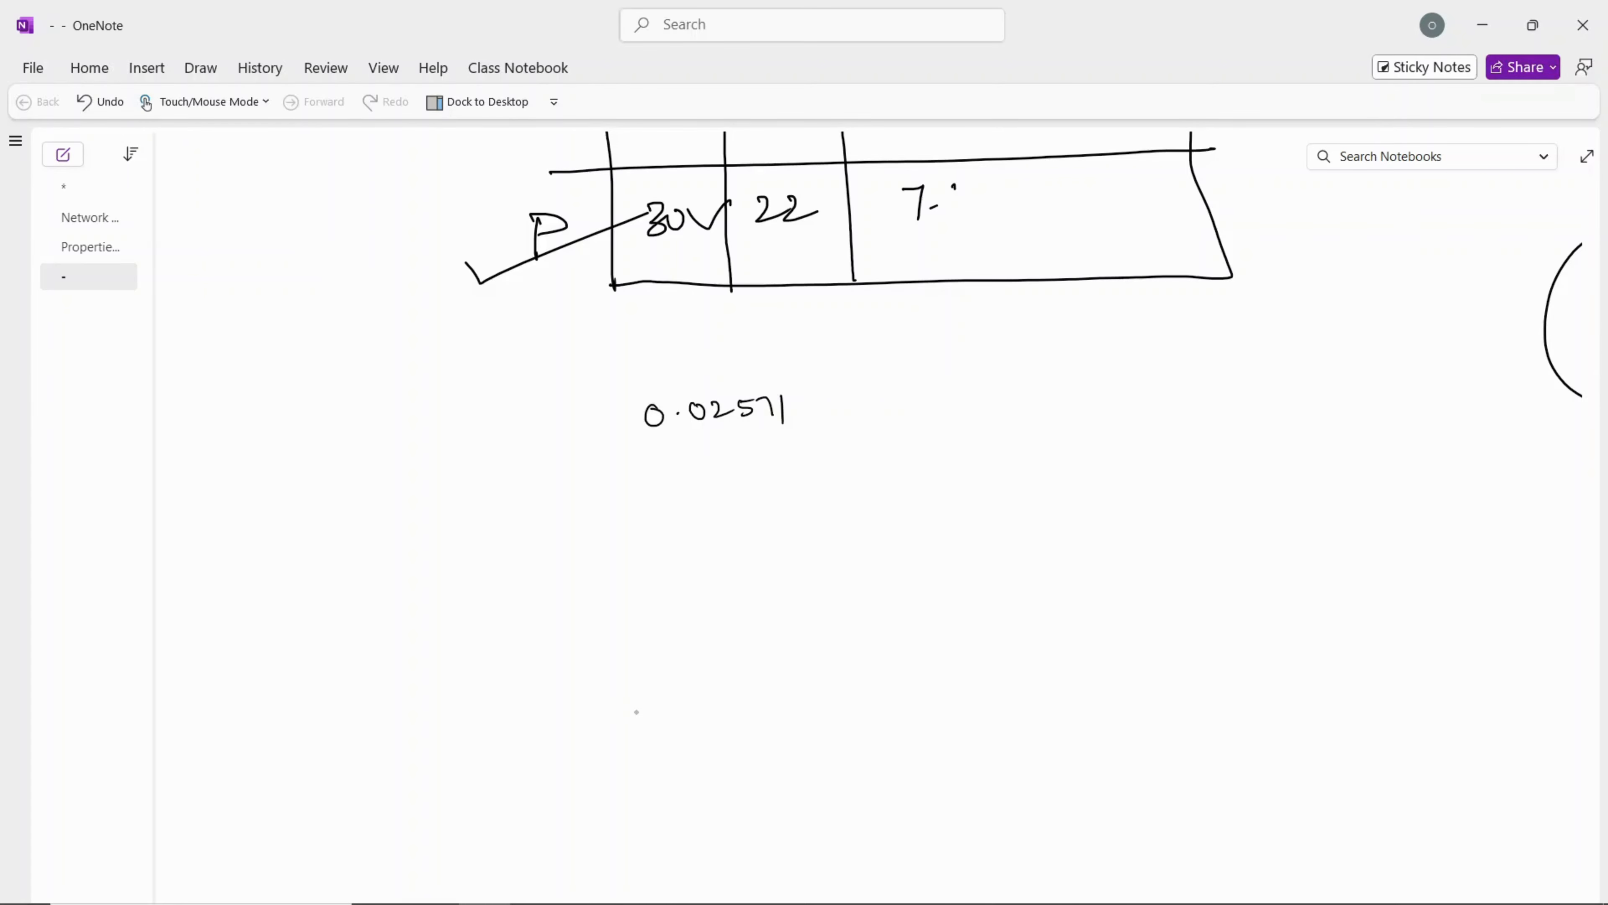
Recheck the middle branch current display in Simulink and return to the OneNote page
left_click(1481, 27)
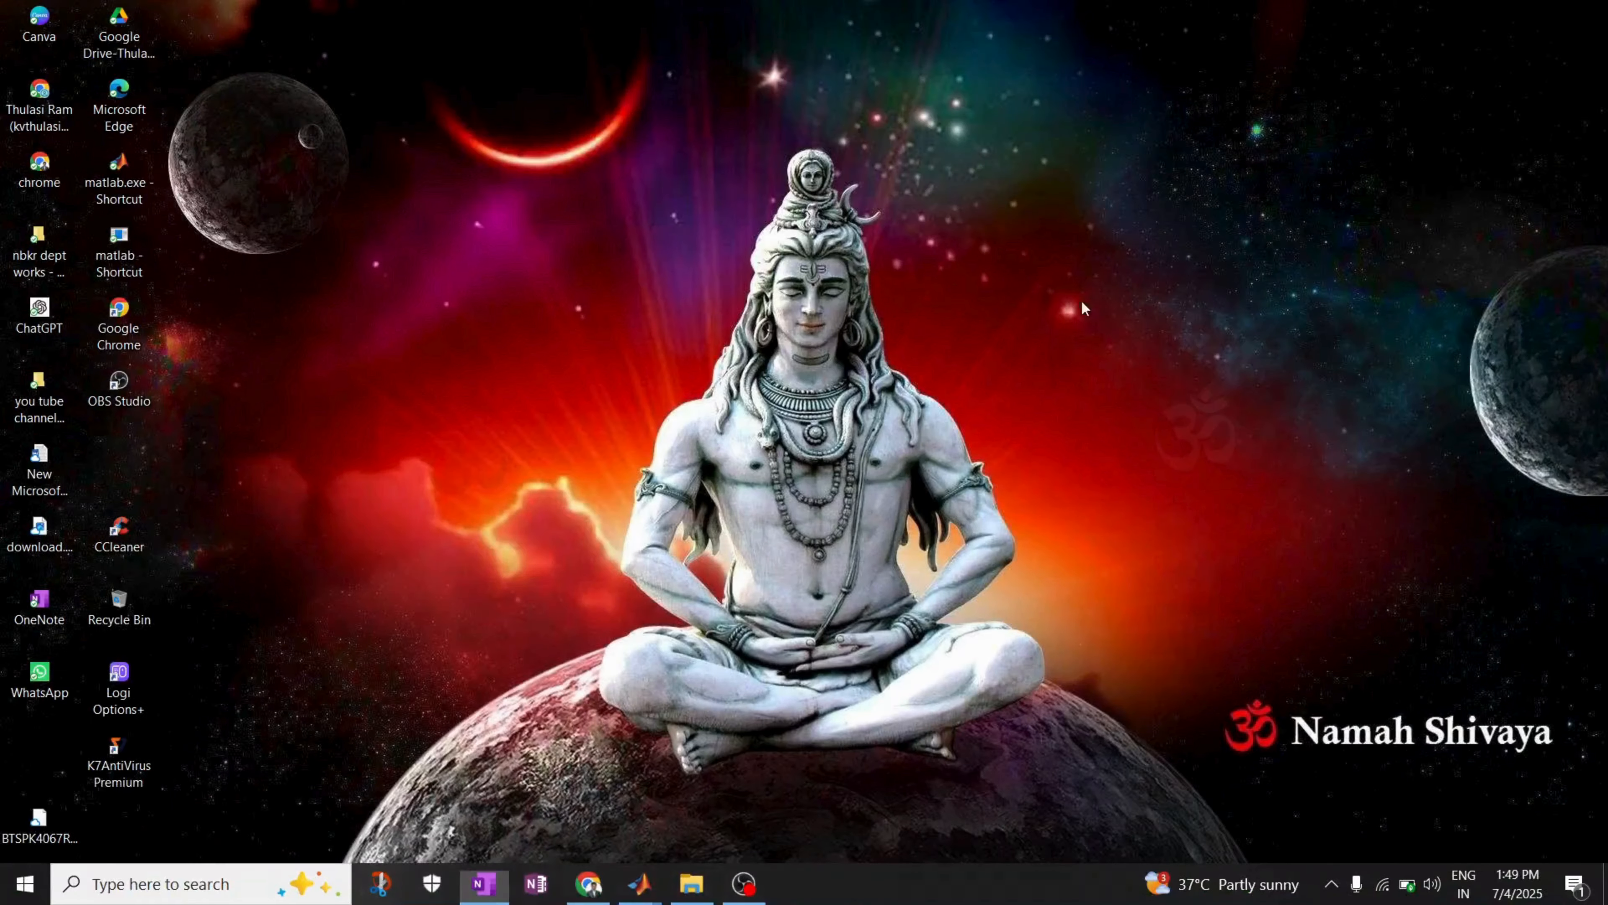
left_click(735, 882)
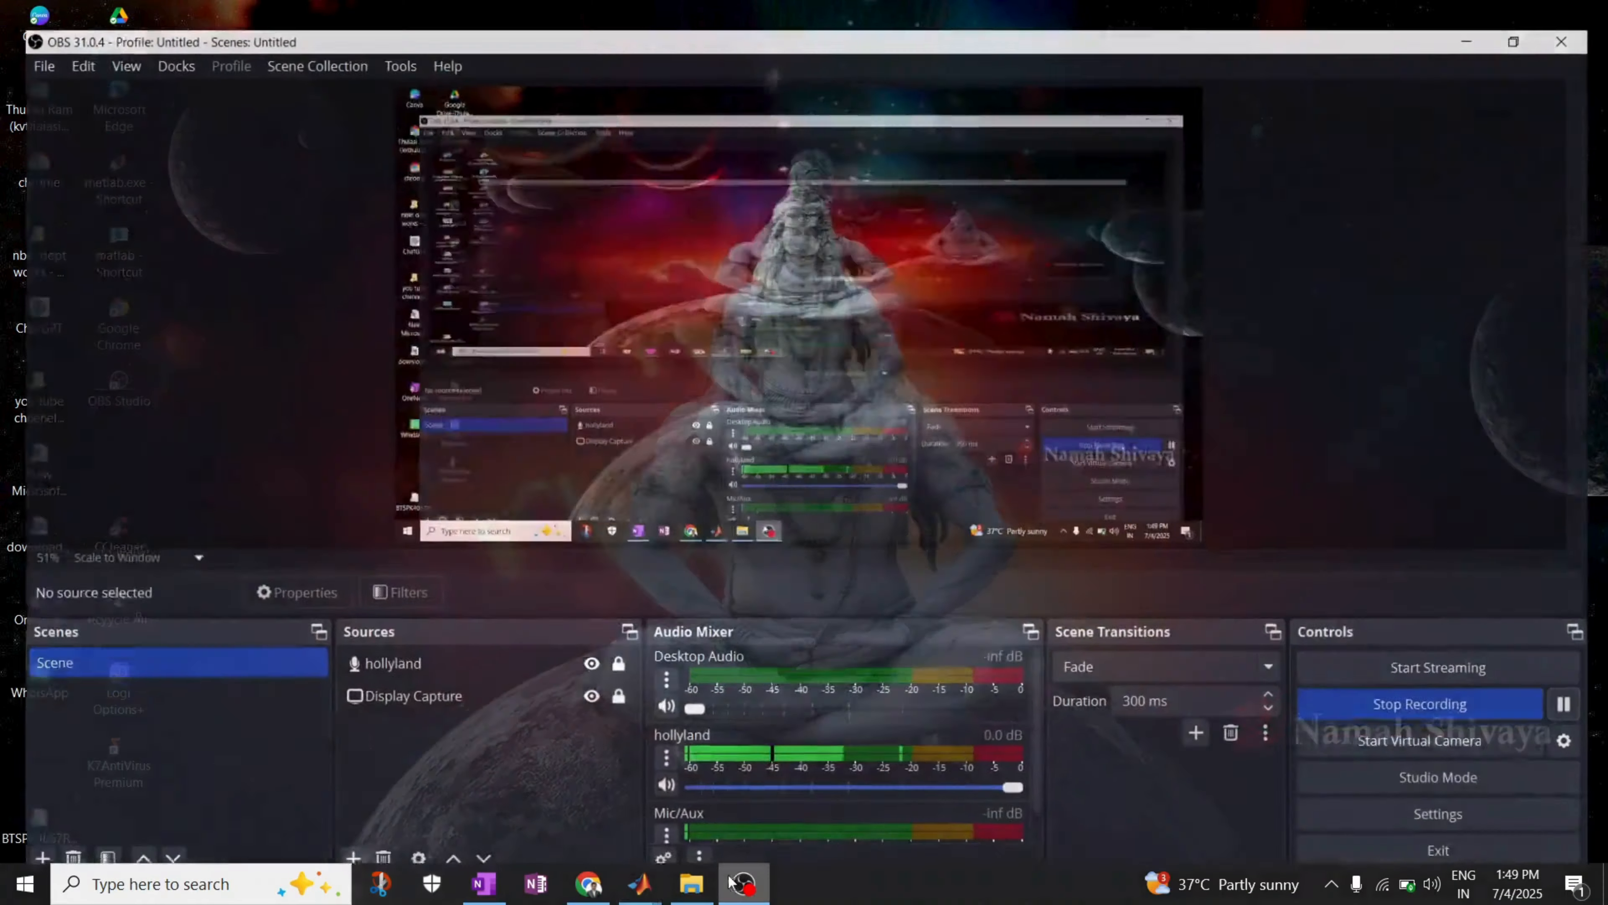
mouse_move(640, 882)
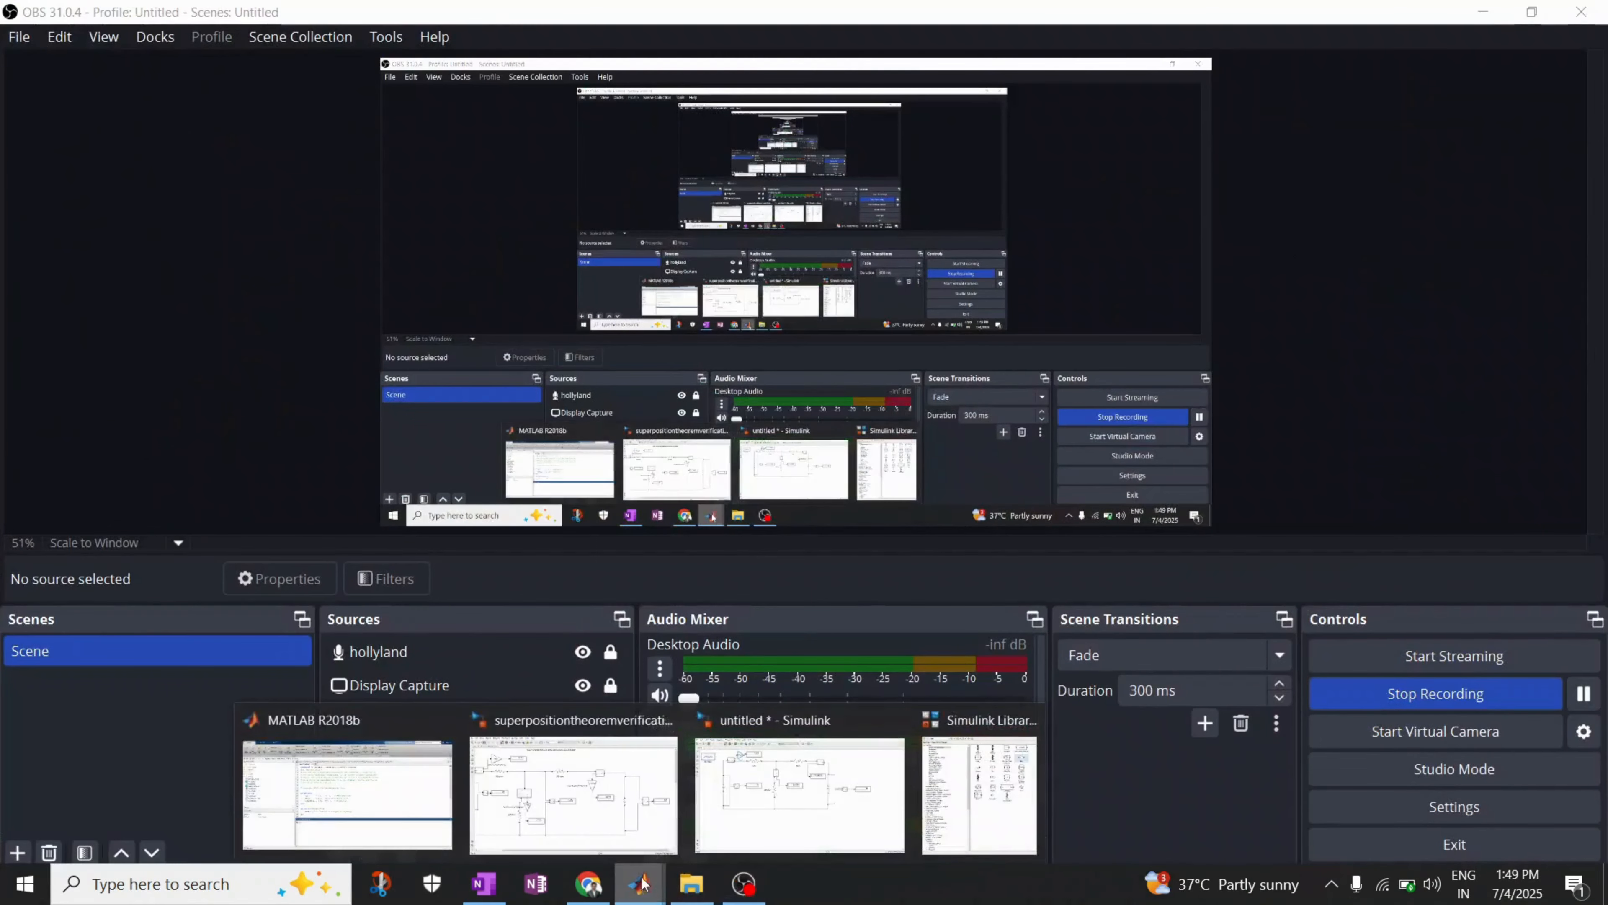
left_click(827, 796)
left_click(765, 395)
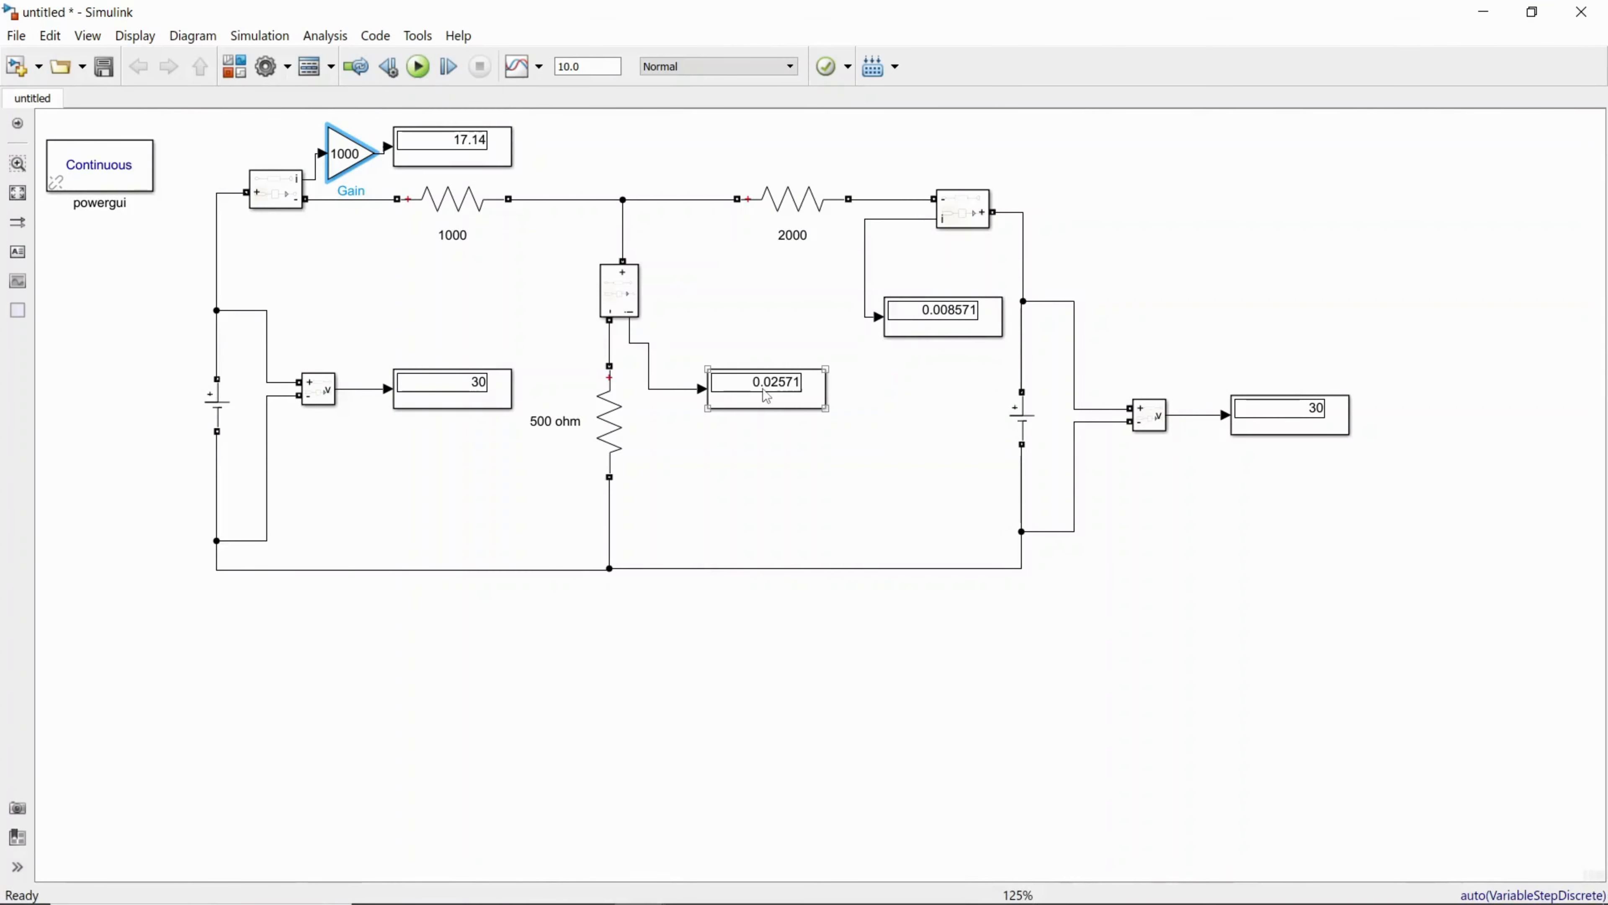
left_click(1483, 11)
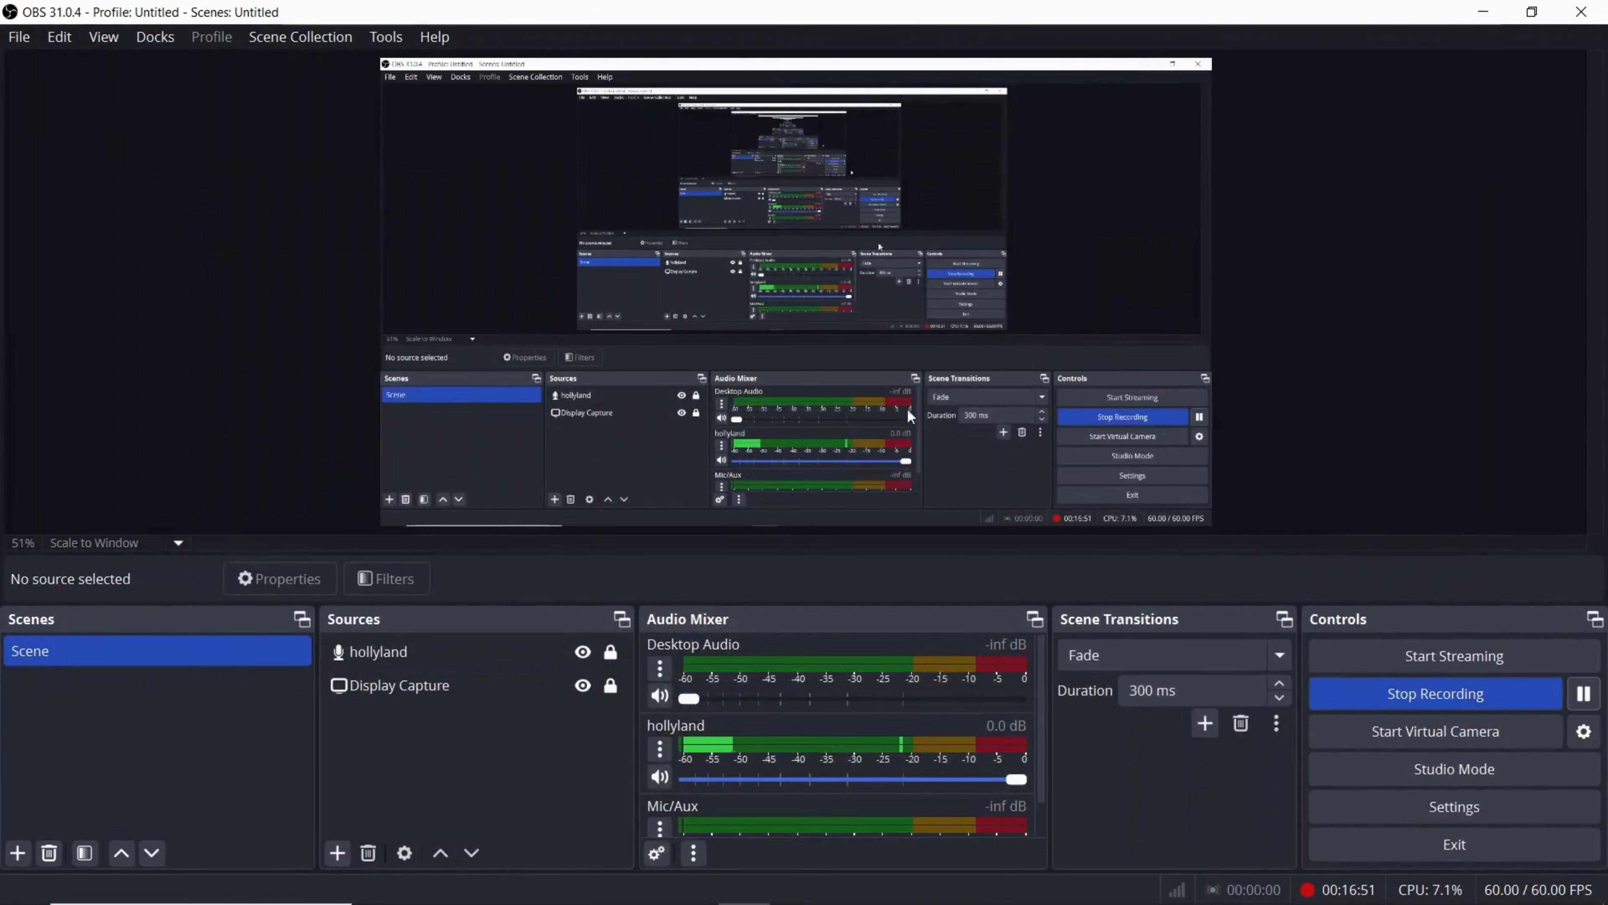
mouse_move(634, 893)
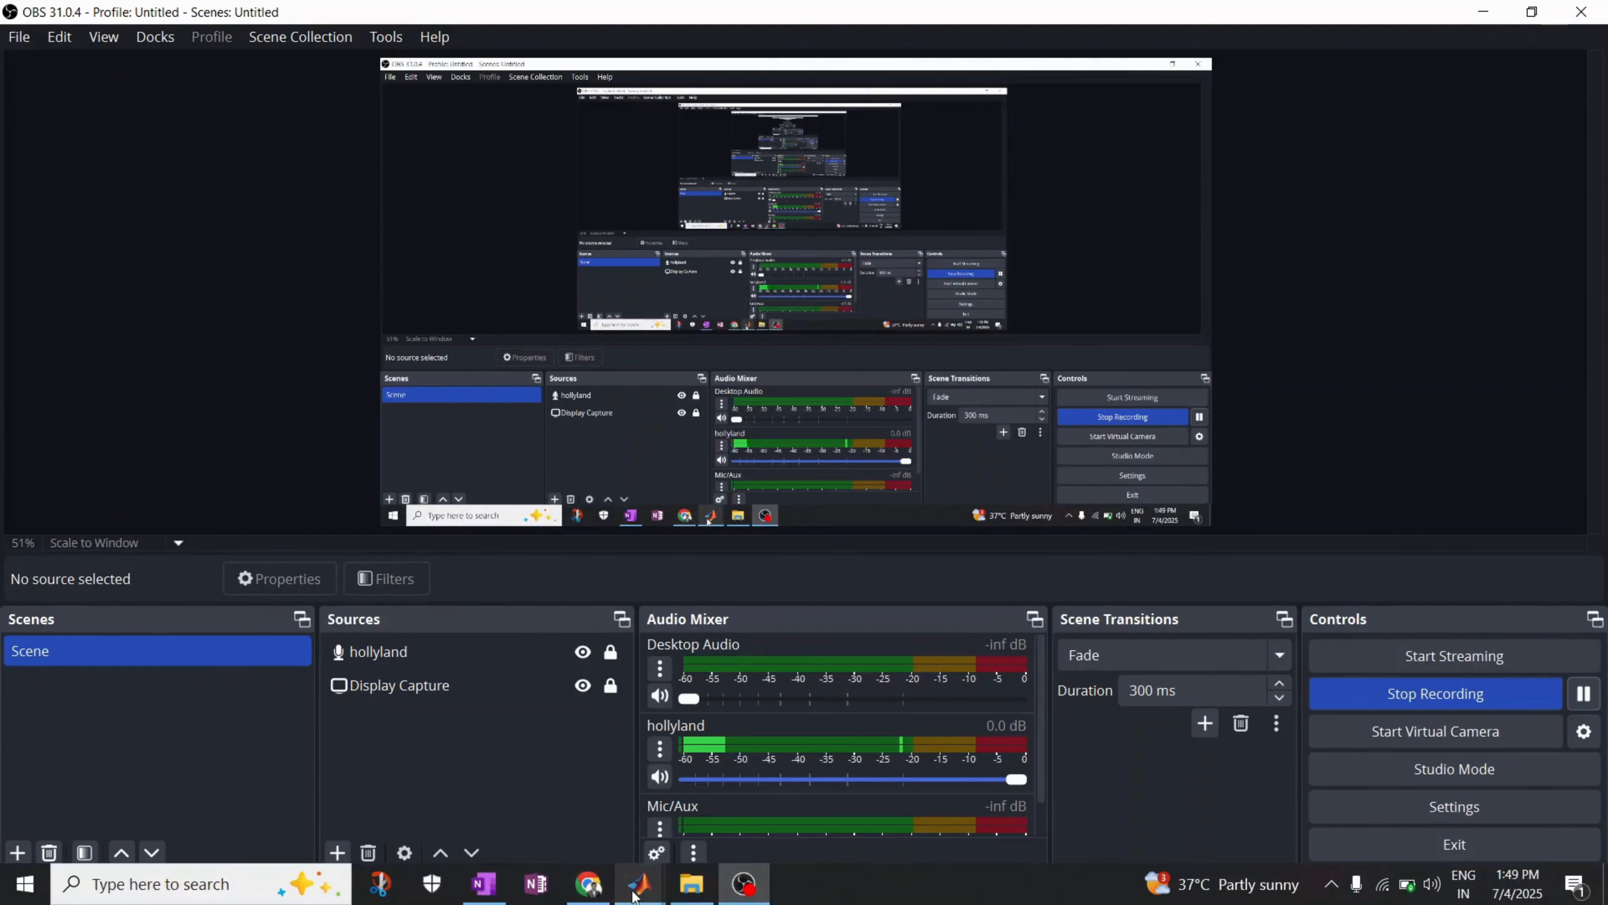
left_click(483, 884)
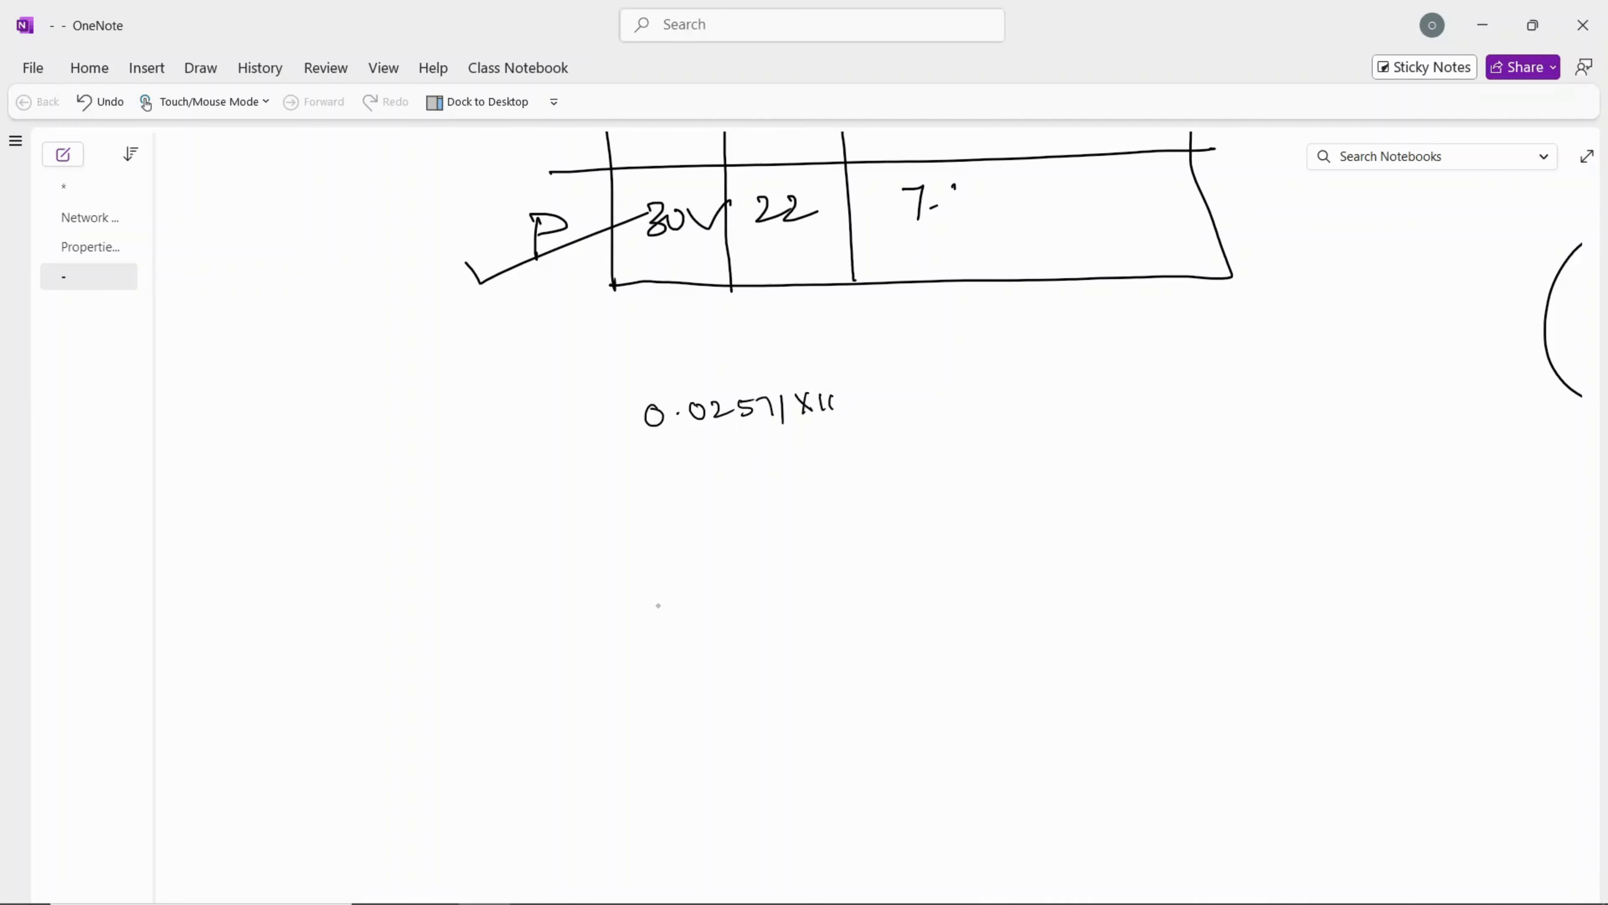
Handwrite the rest of the milliampere conversion, 0.02571 × 1000 / 1000 = 25.71 × 10⁻³ A, and circle the result
mouse_move(857, 396)
left_mouse_down()
mouse_move(818, 429)
mouse_move(864, 408)
mouse_move(827, 429)
left_mouse_up()
mouse_move(687, 463)
left_mouse_down()
mouse_move(844, 446)
mouse_move(801, 471)
left_mouse_up()
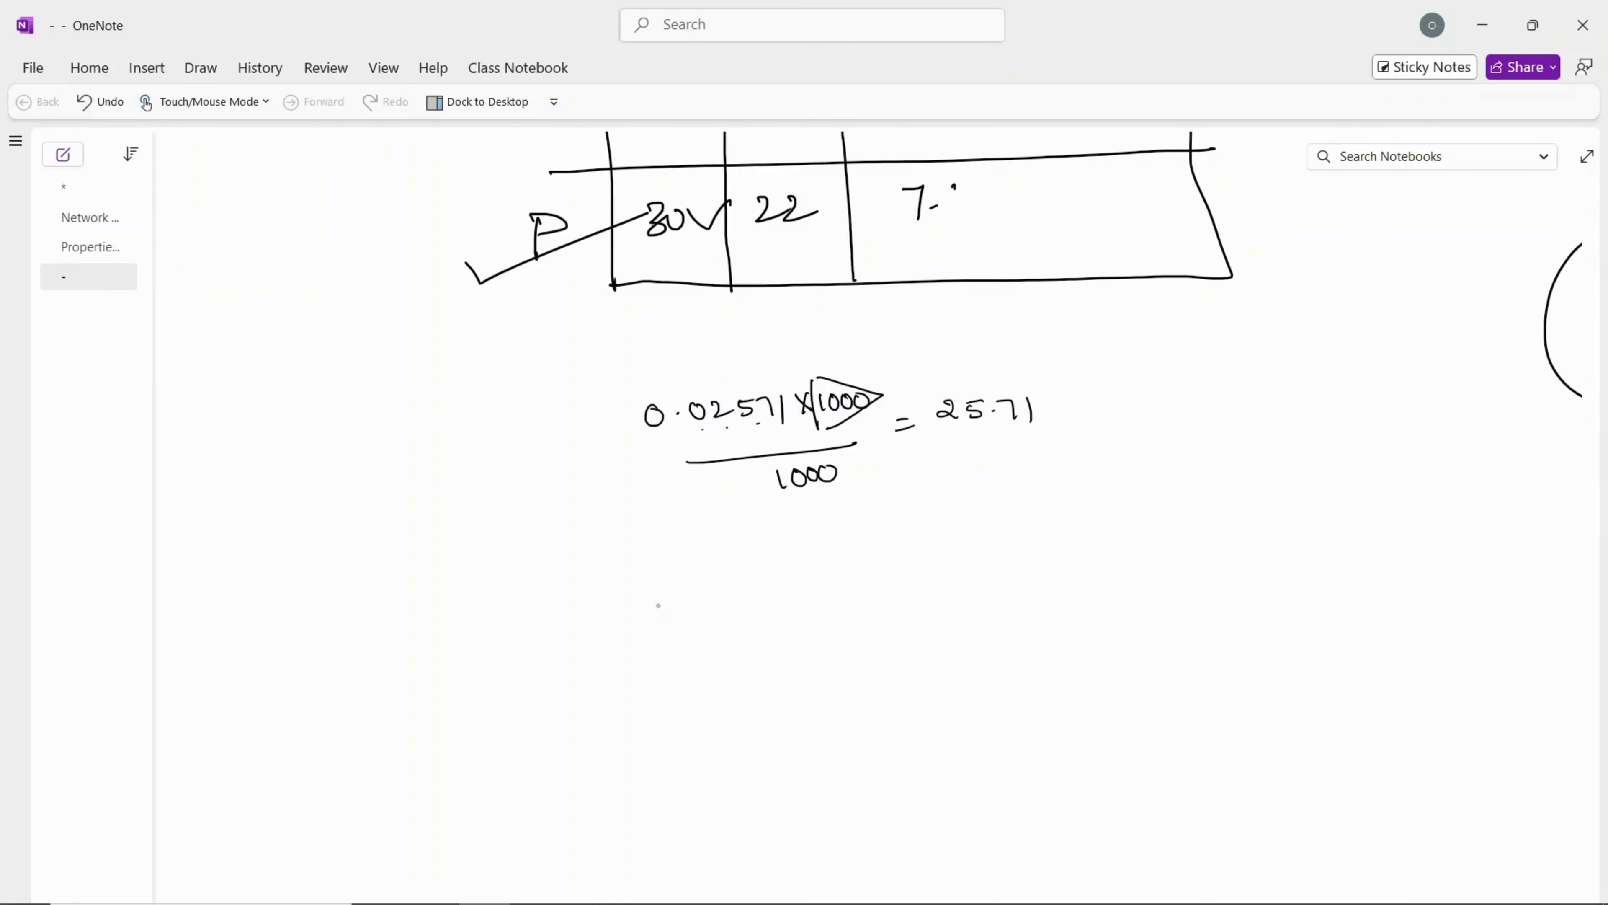
mouse_move(835, 464)
left_mouse_down()
mouse_move(844, 483)
mouse_move(1039, 507)
mouse_move(1050, 409)
left_mouse_up()
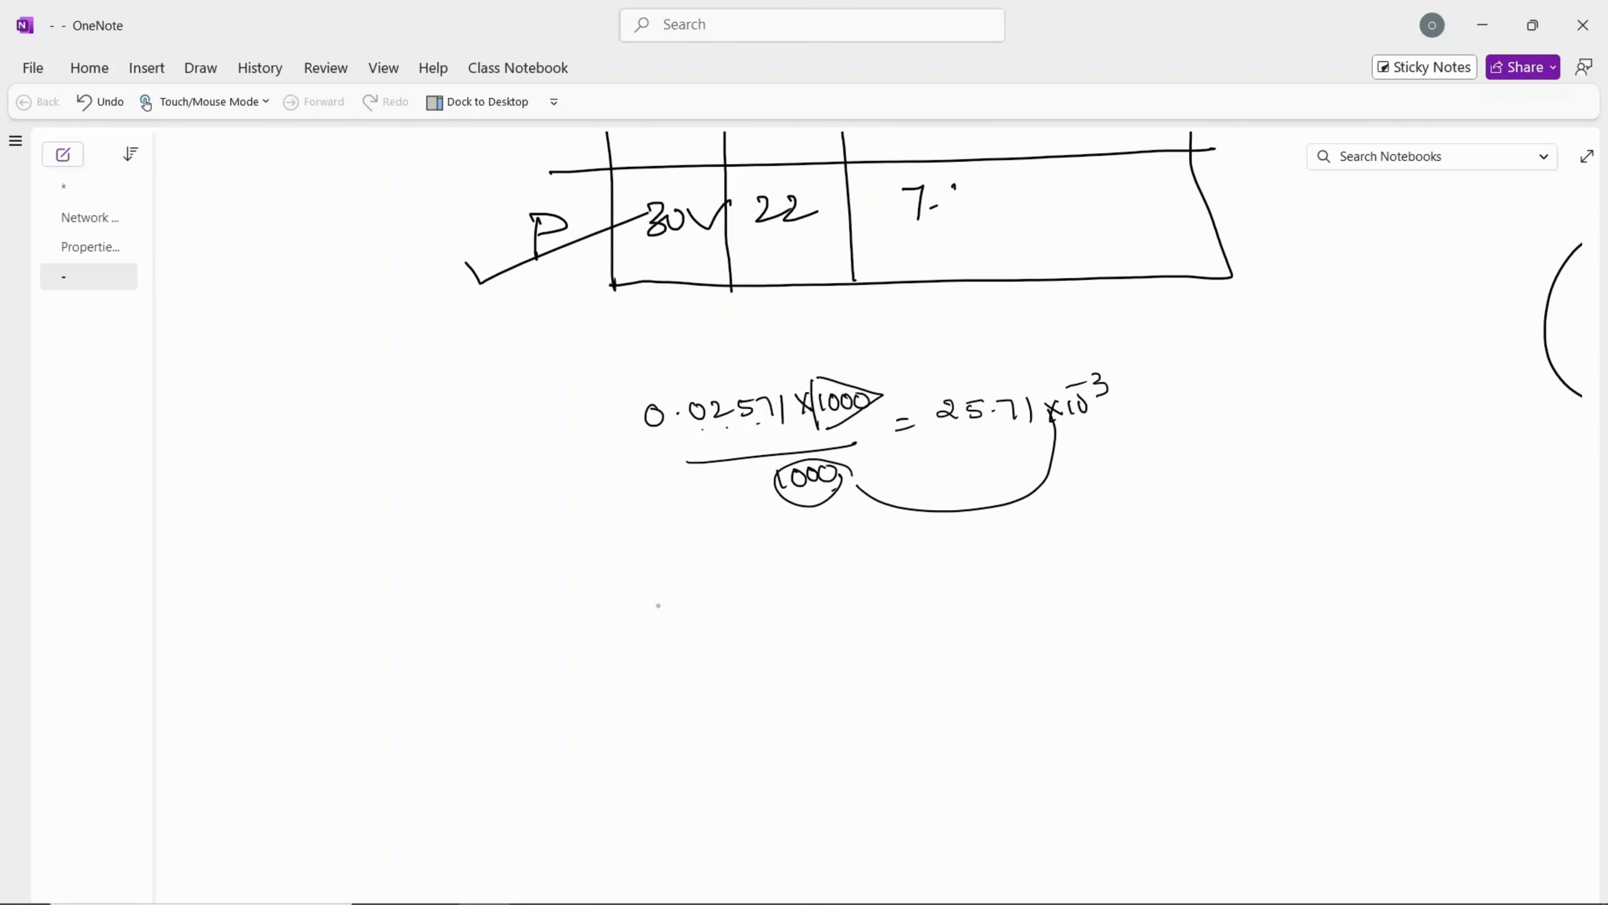
mouse_move(1071, 405)
left_mouse_down()
mouse_move(1143, 396)
mouse_move(1115, 444)
mouse_move(1165, 396)
left_mouse_up()
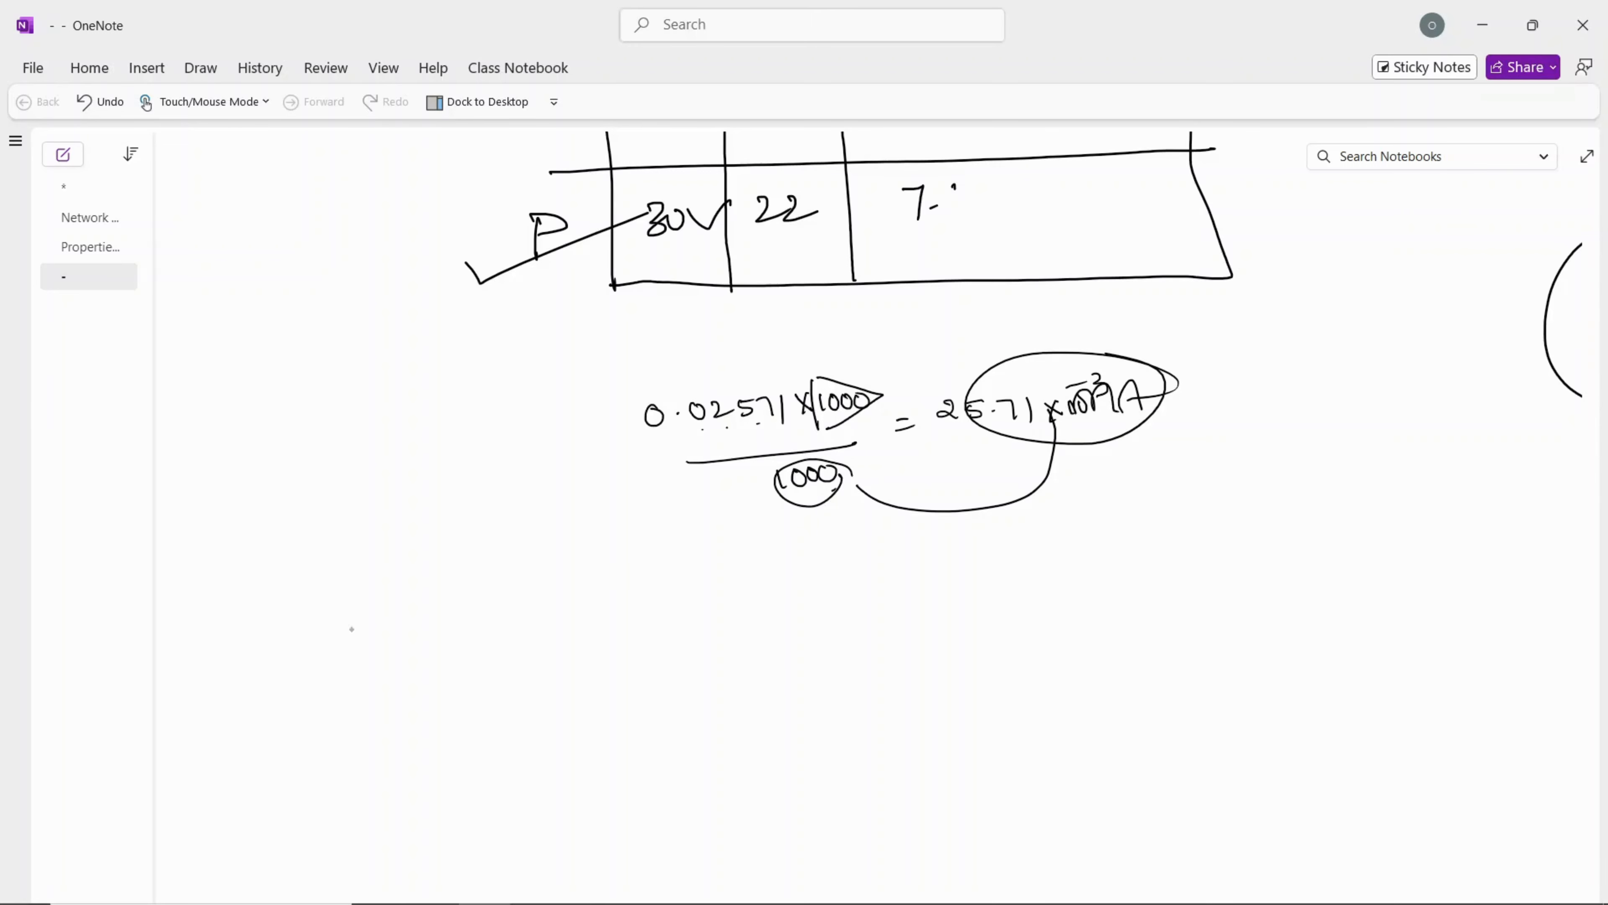
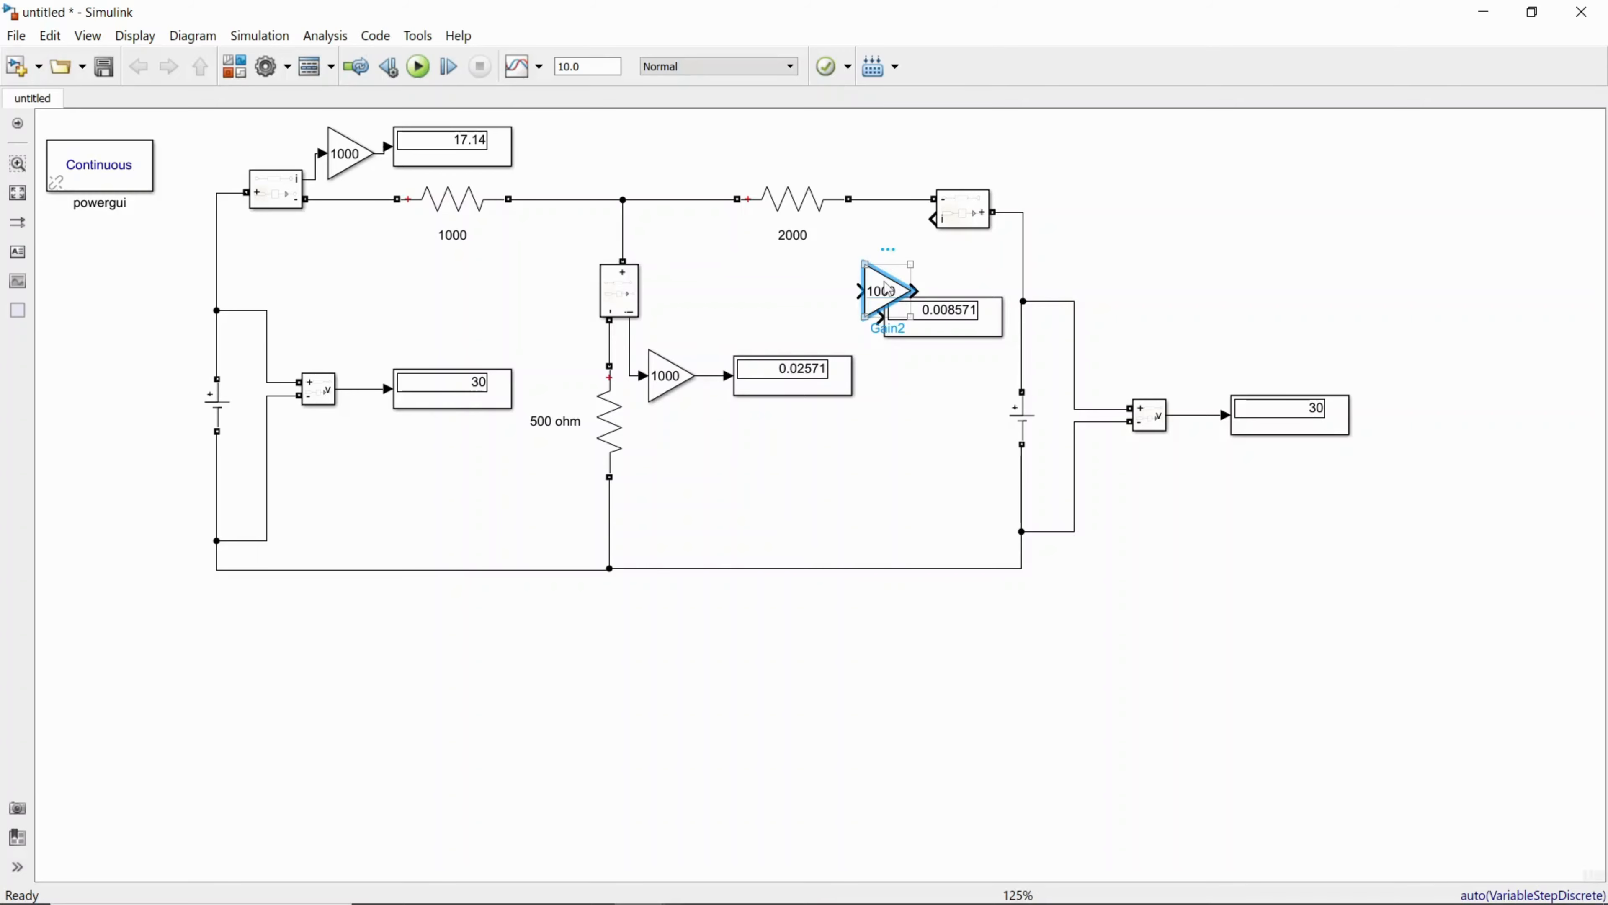
Flip the third Gain block of 1000 and wire it between the right current measurement and its display
key("ctrl+i")
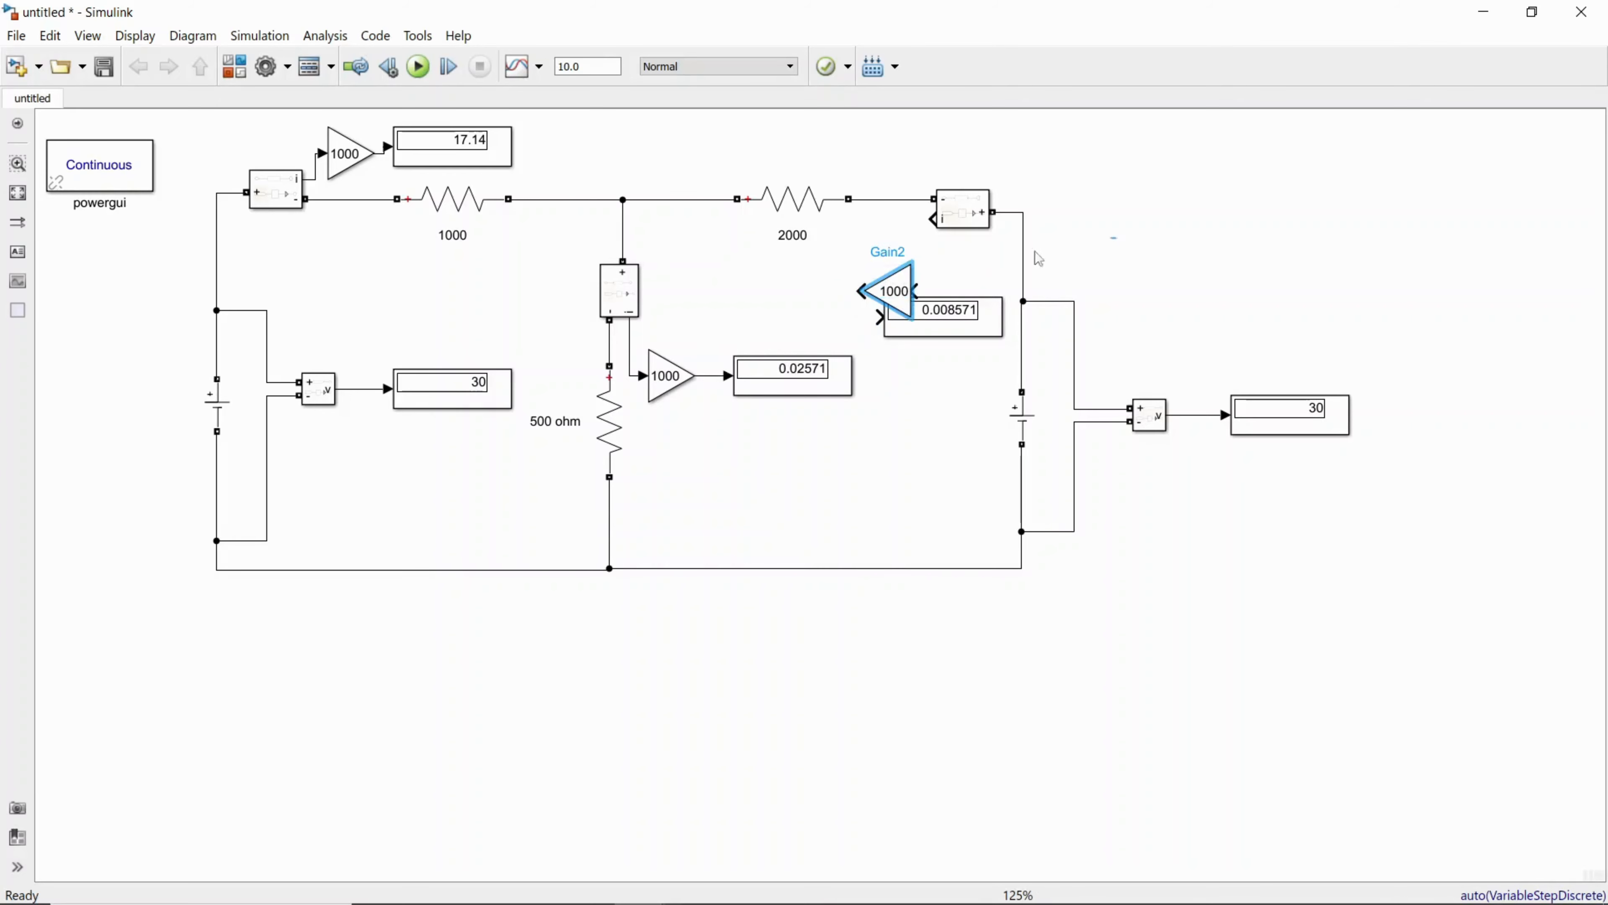
left_click_drag(907, 284, 925, 217)
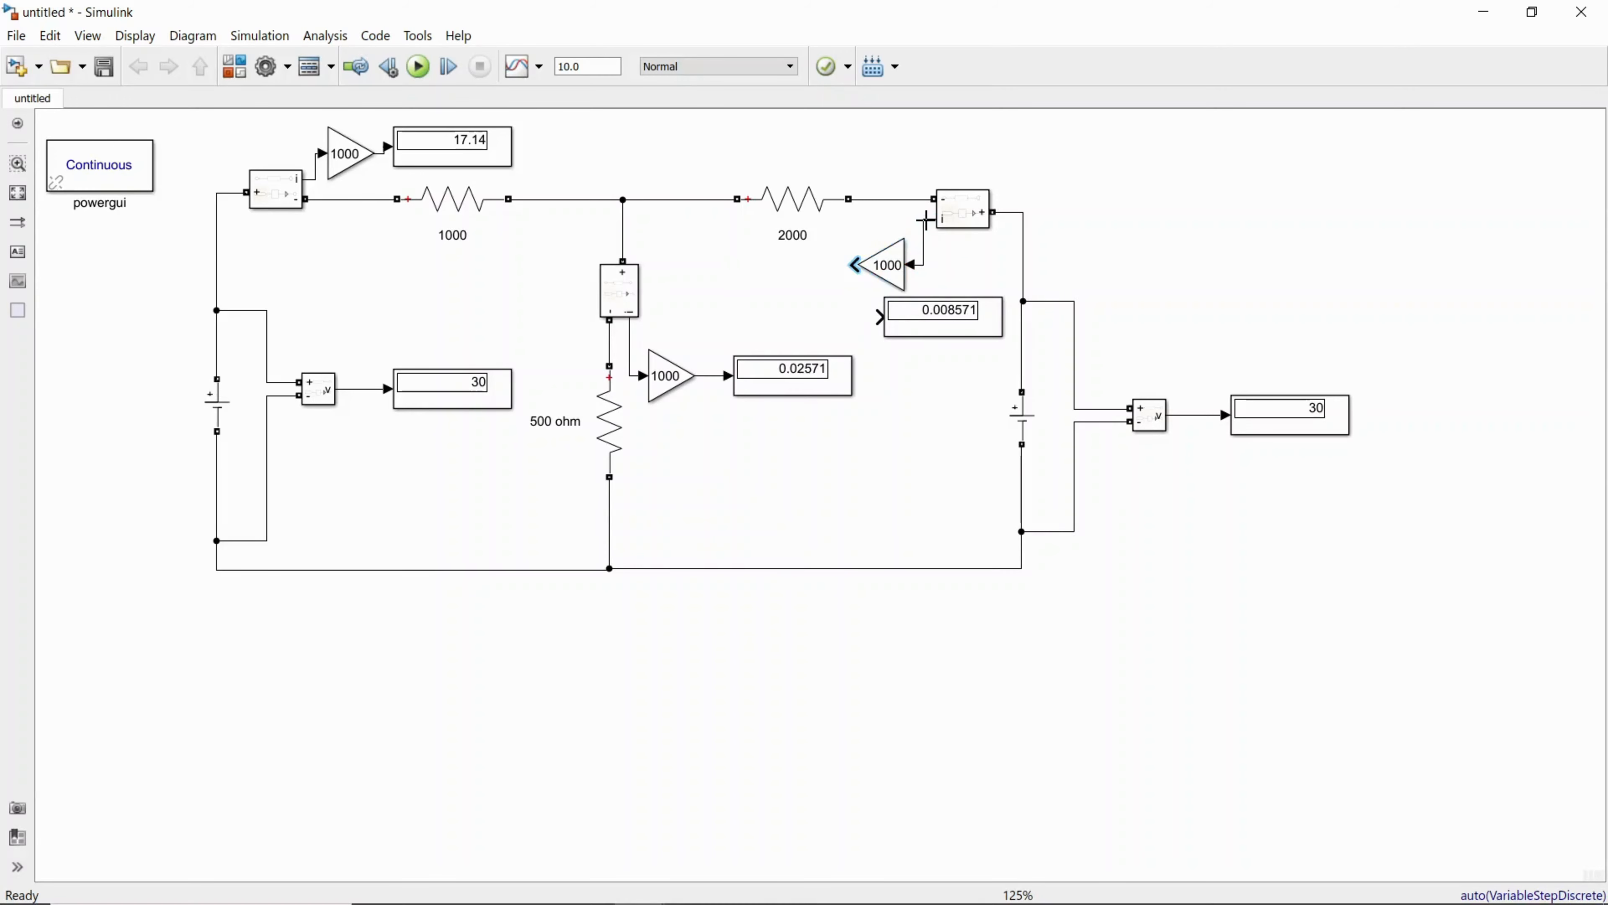
left_click_drag(855, 265, 880, 319)
Run the simulation and read the branch current displays in milliamperes
left_click(946, 308)
left_click(898, 286)
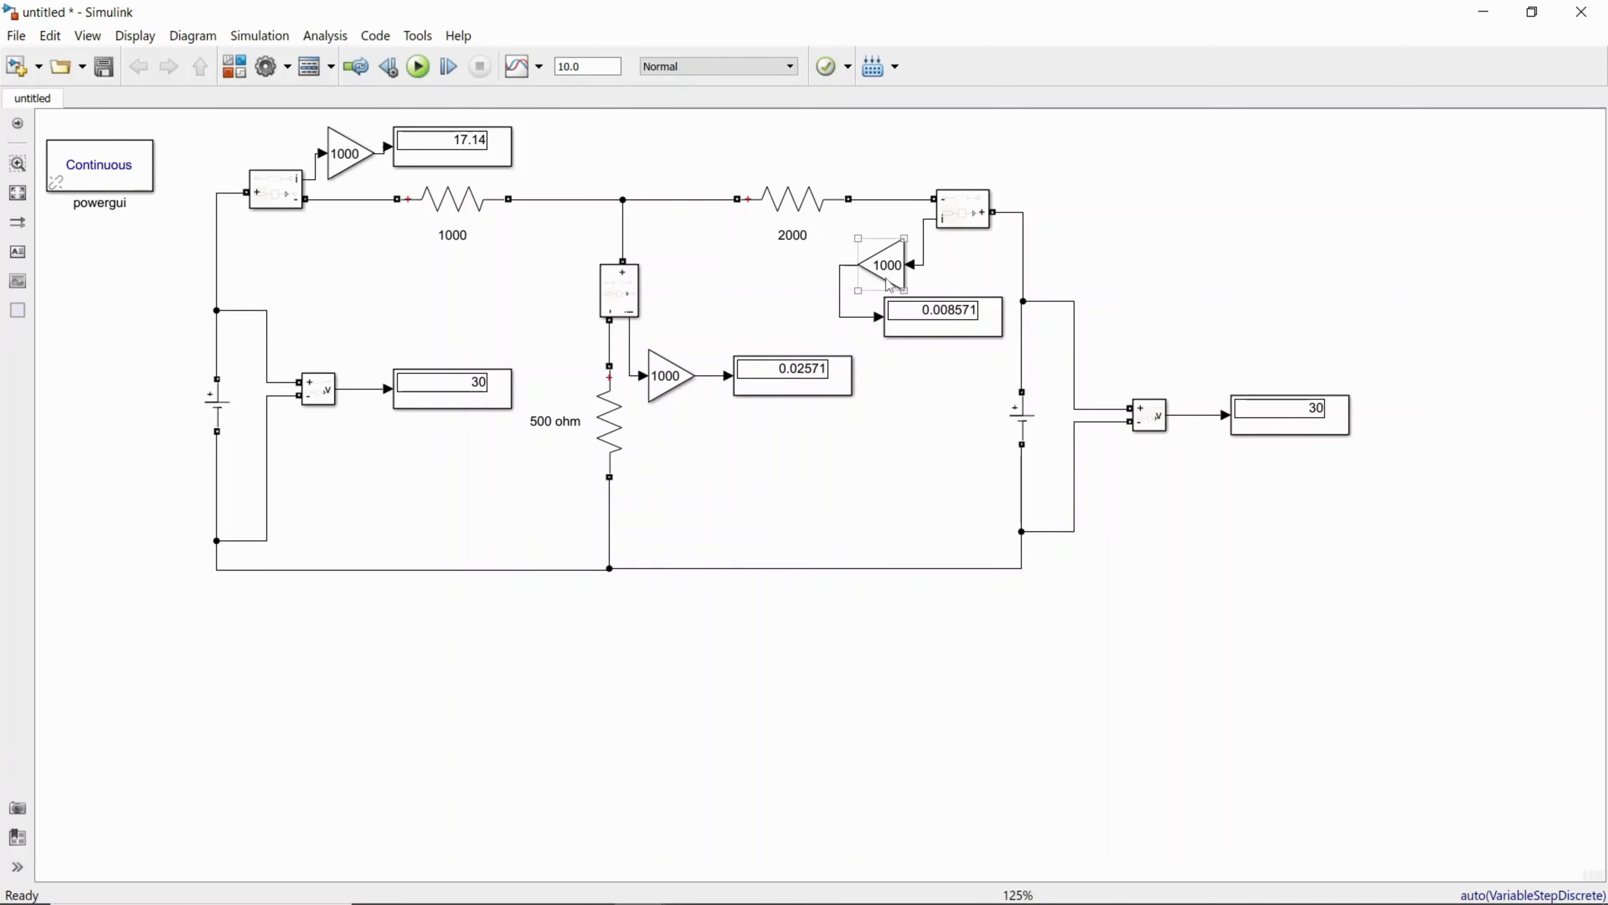
left_click(426, 73)
left_click(796, 390)
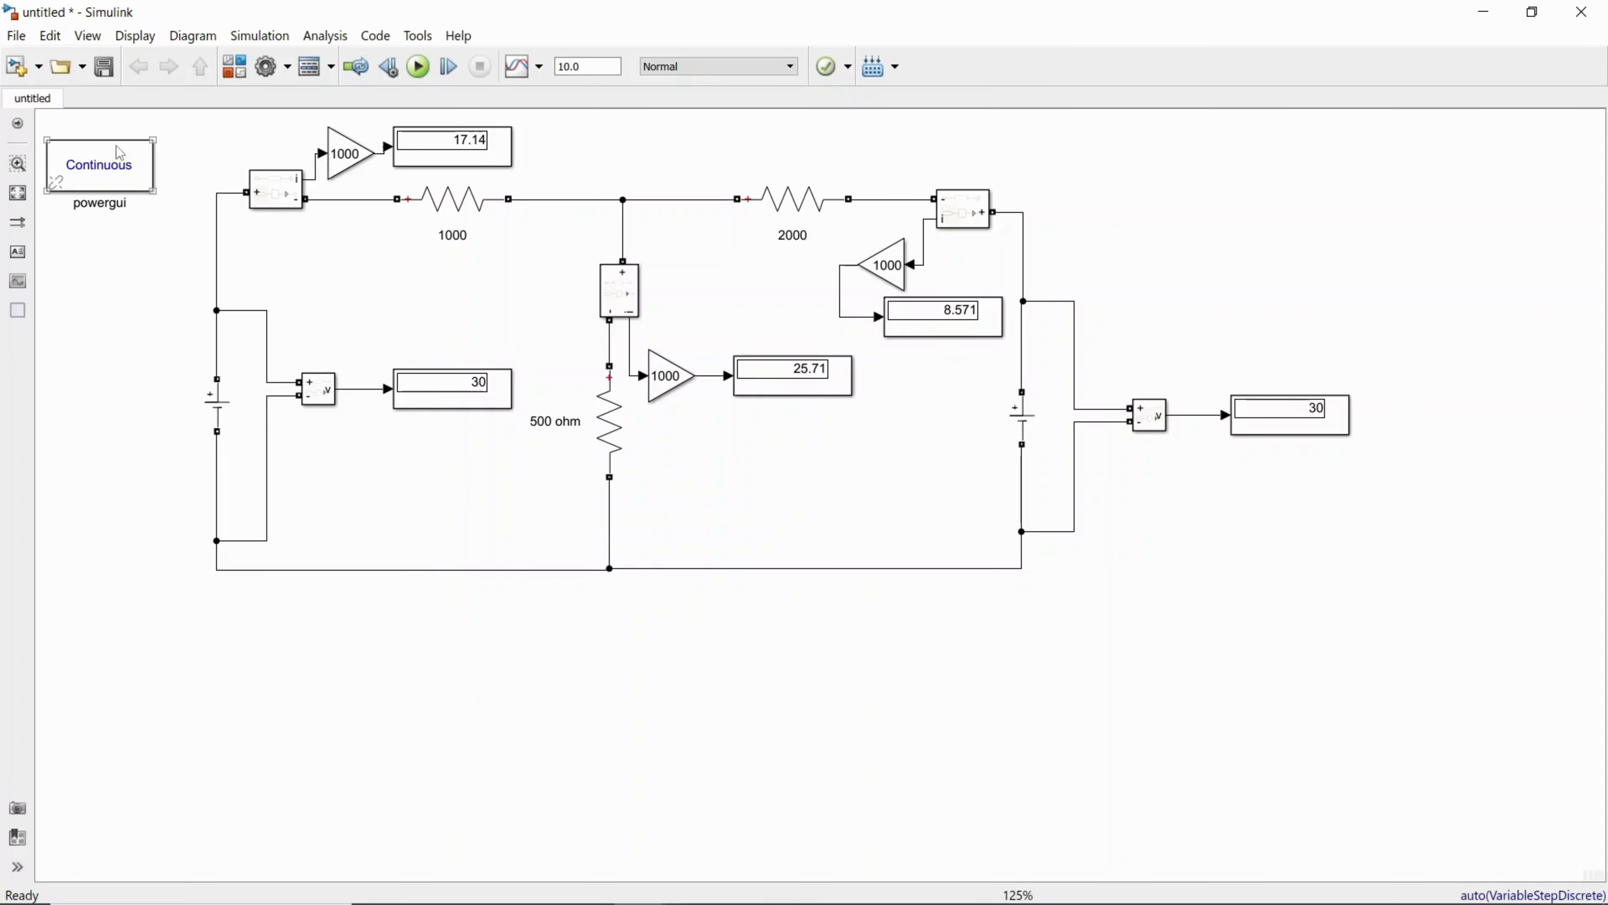
Move the whole circuit except the powergui block down and slightly to the right to free space above it
left_click_drag(189, 194, 1259, 563)
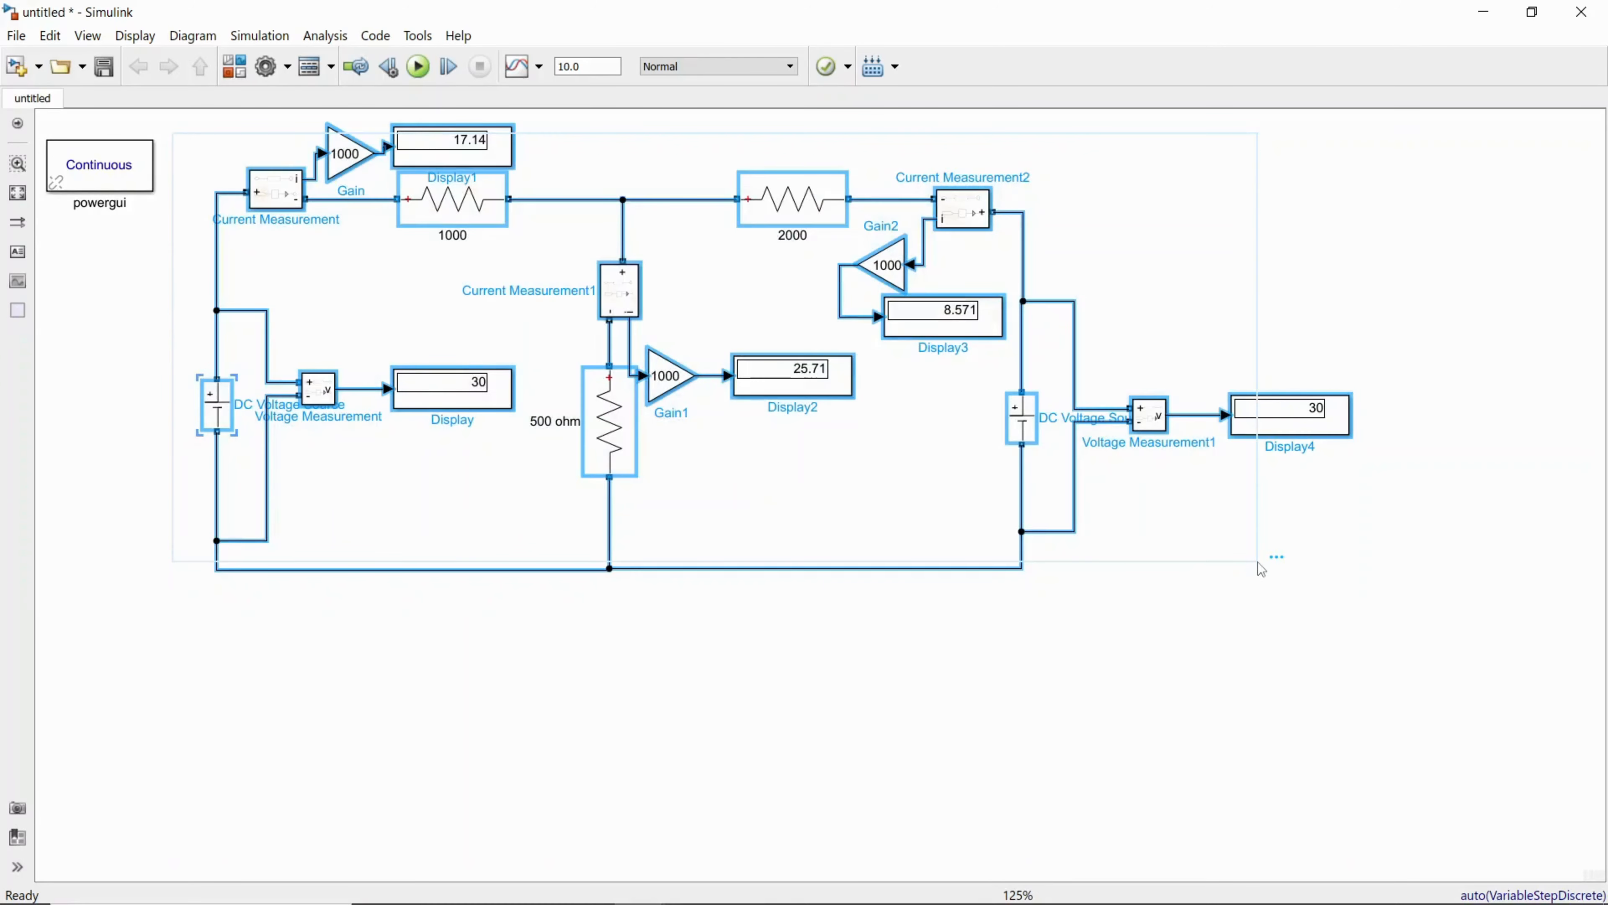
left_click(825, 742)
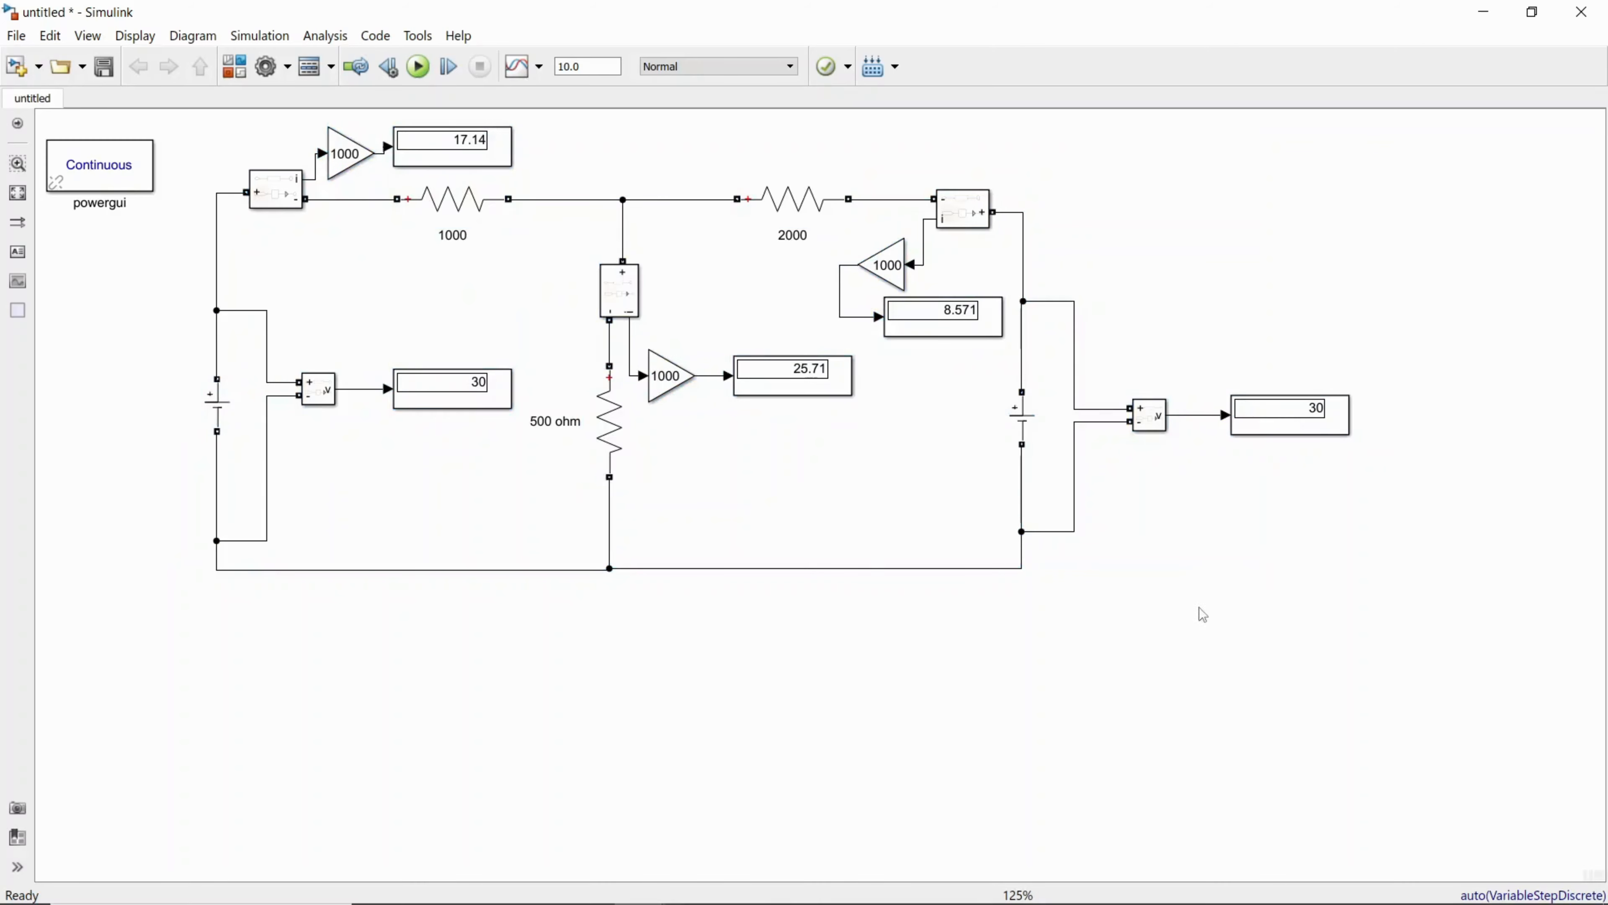
left_click_drag(207, 140, 1314, 624)
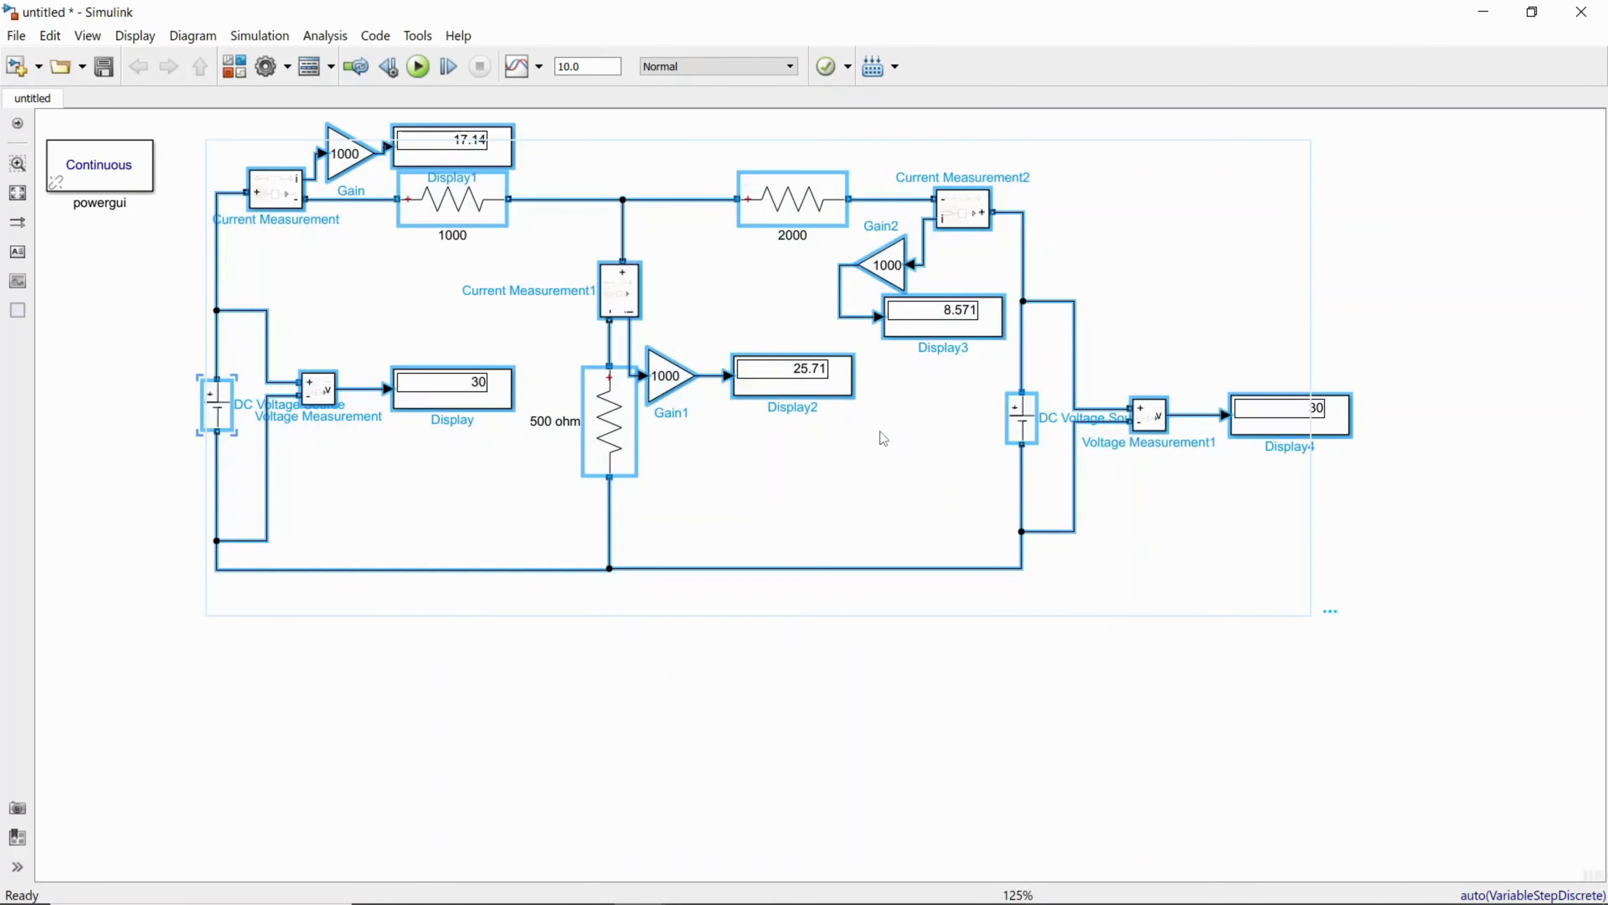
left_click_drag(637, 421, 671, 520)
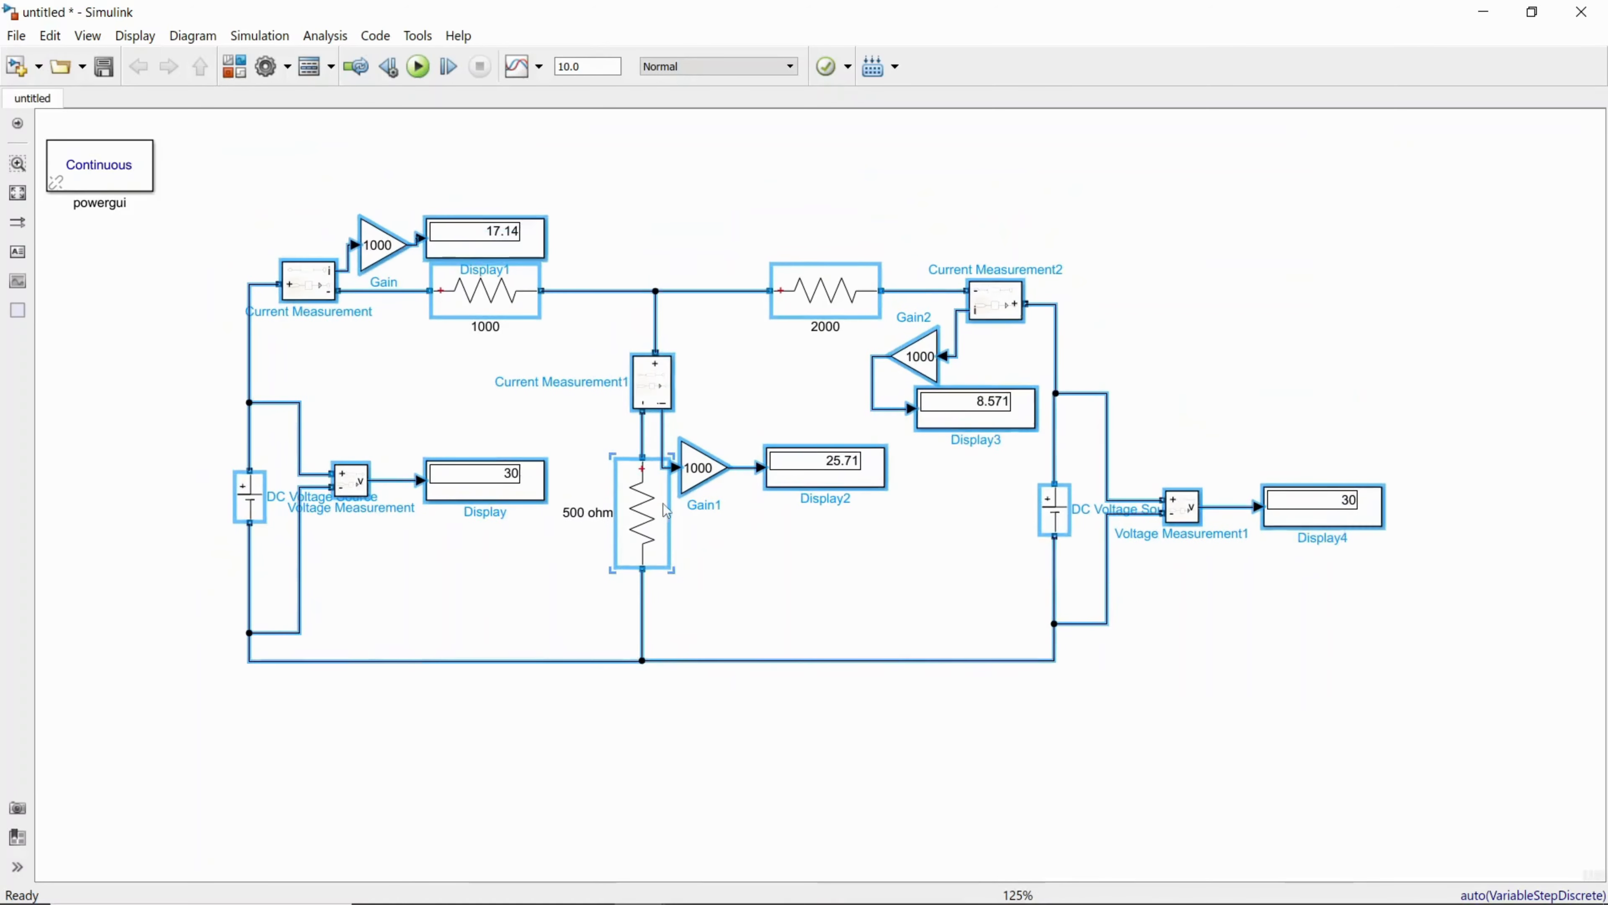
left_click(462, 172)
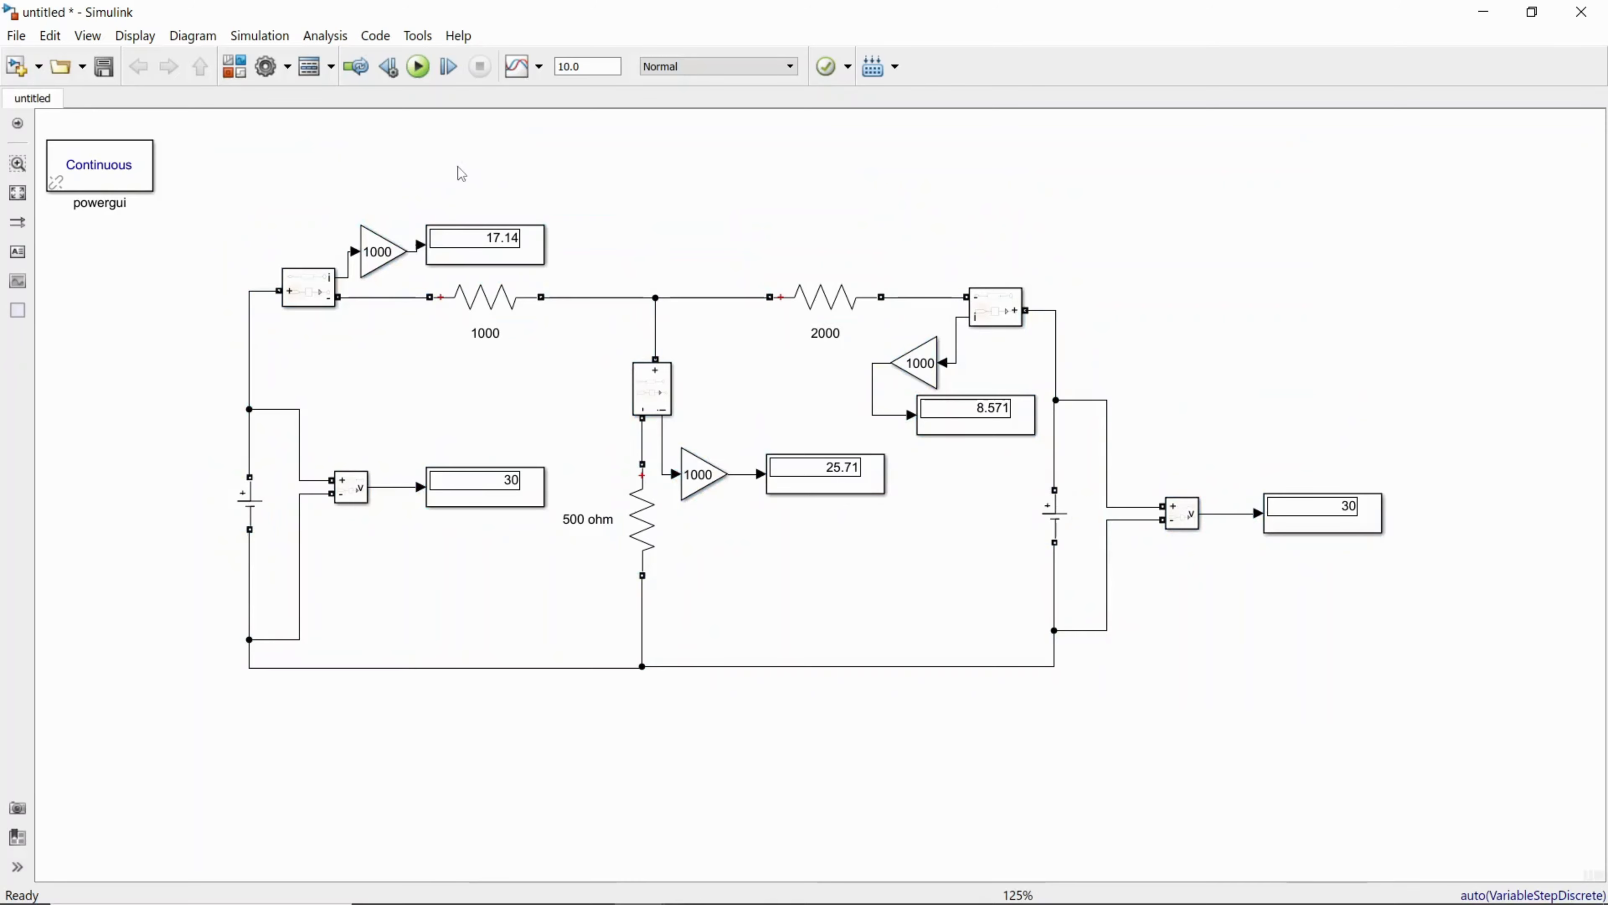
Add the annotation "when both sources are activated v1=30,v2=30v" in the free space above the circuit
double_click(460, 169)
type("w")
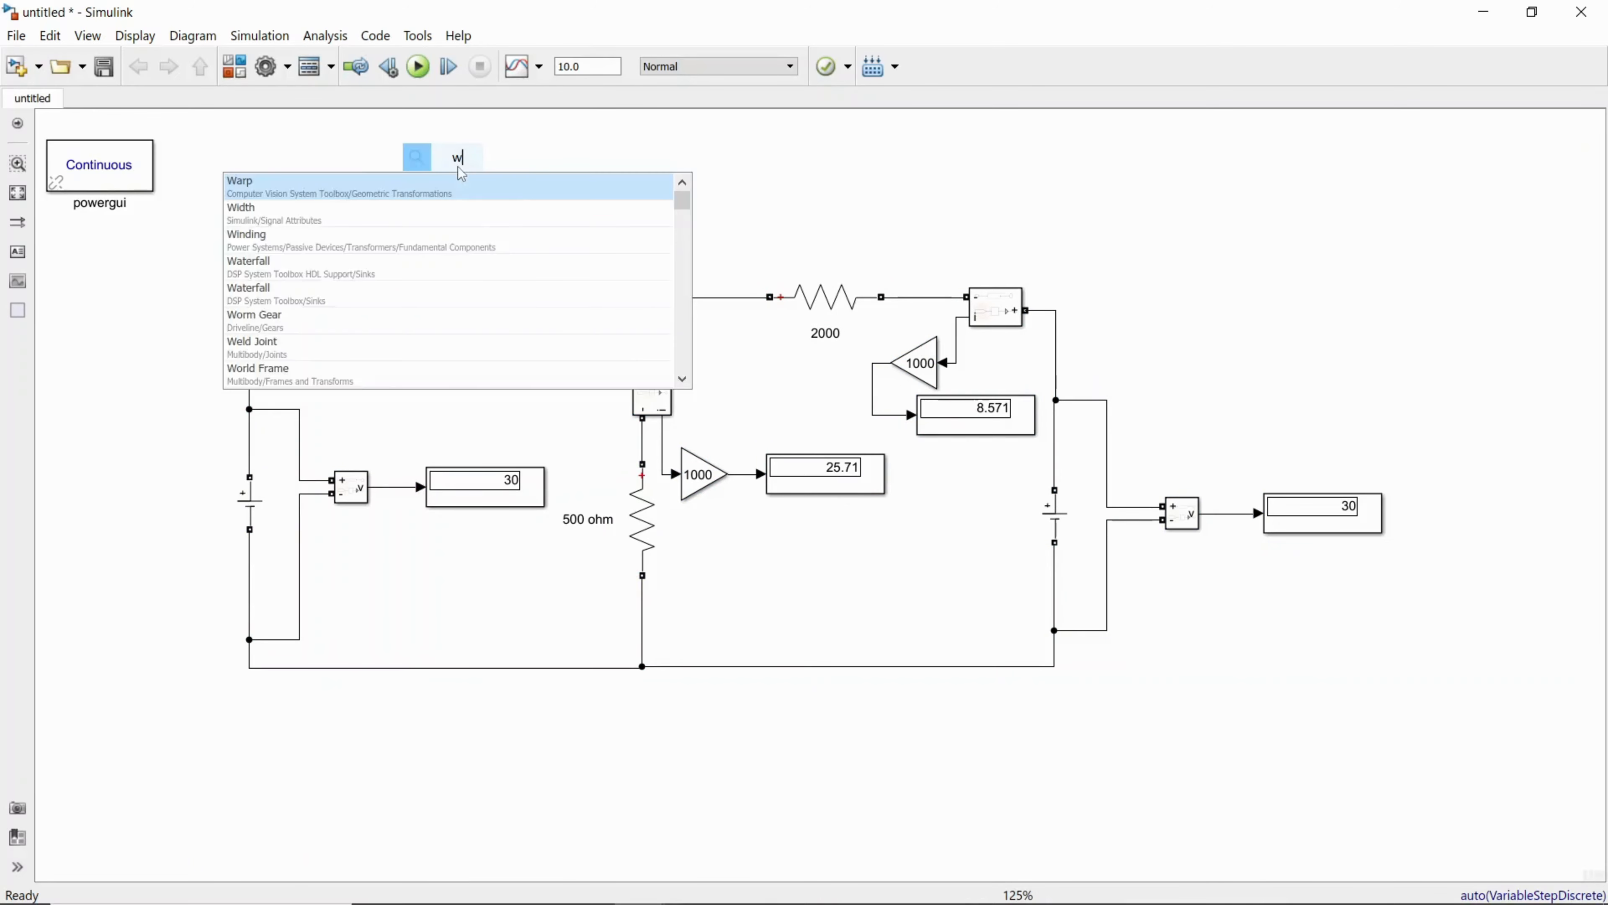
type("hen both sur")
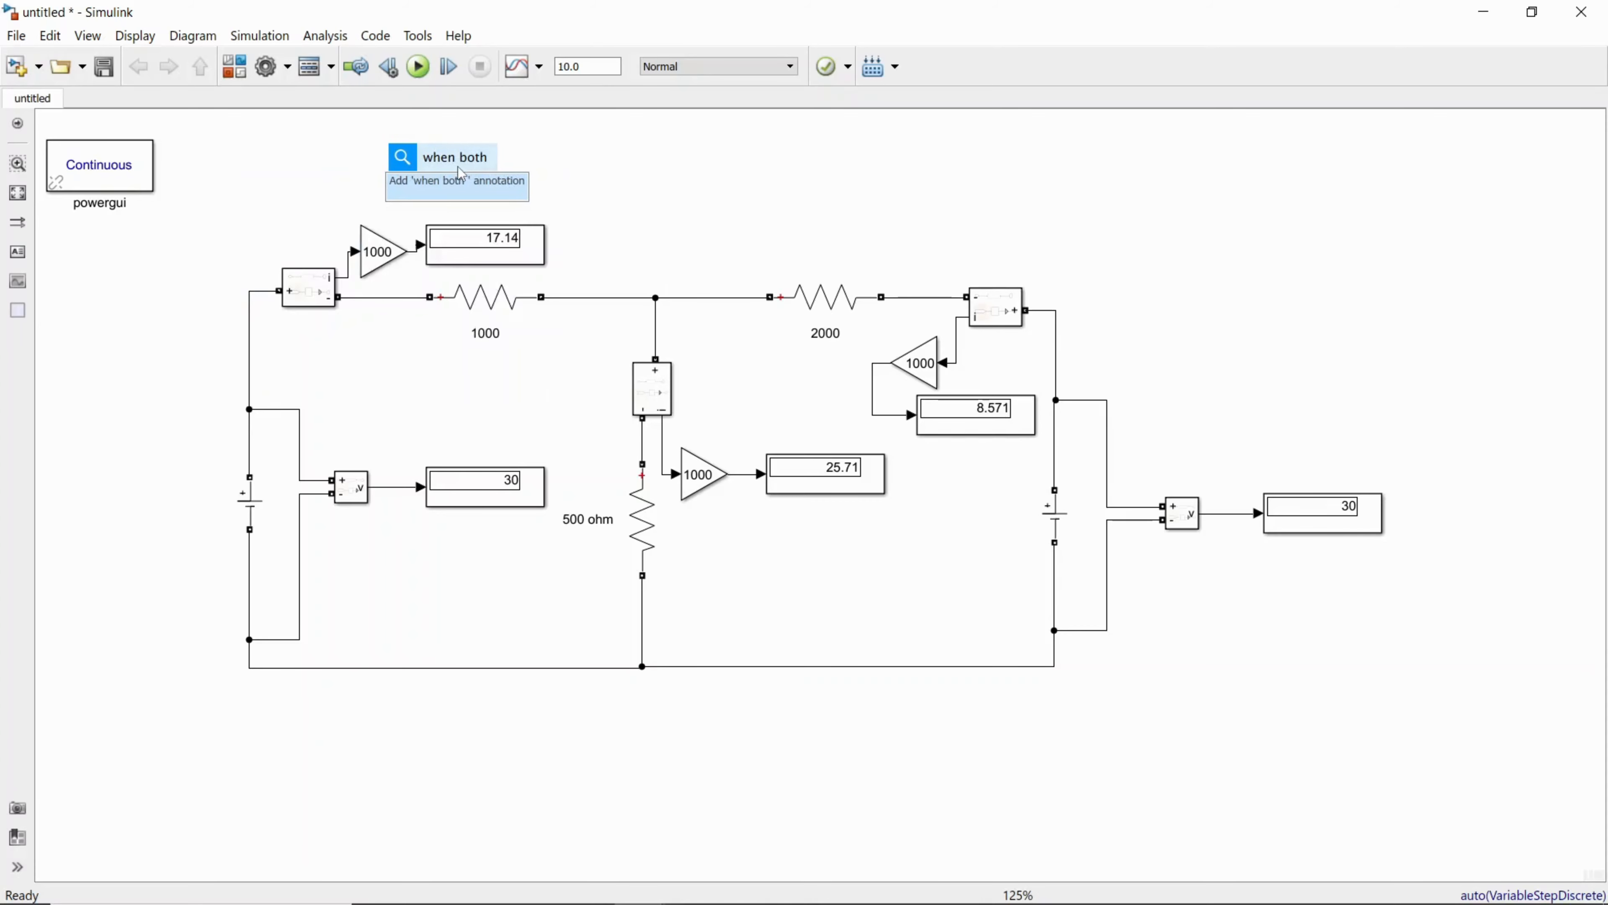
key("BackSpace")
key("BackSpace")
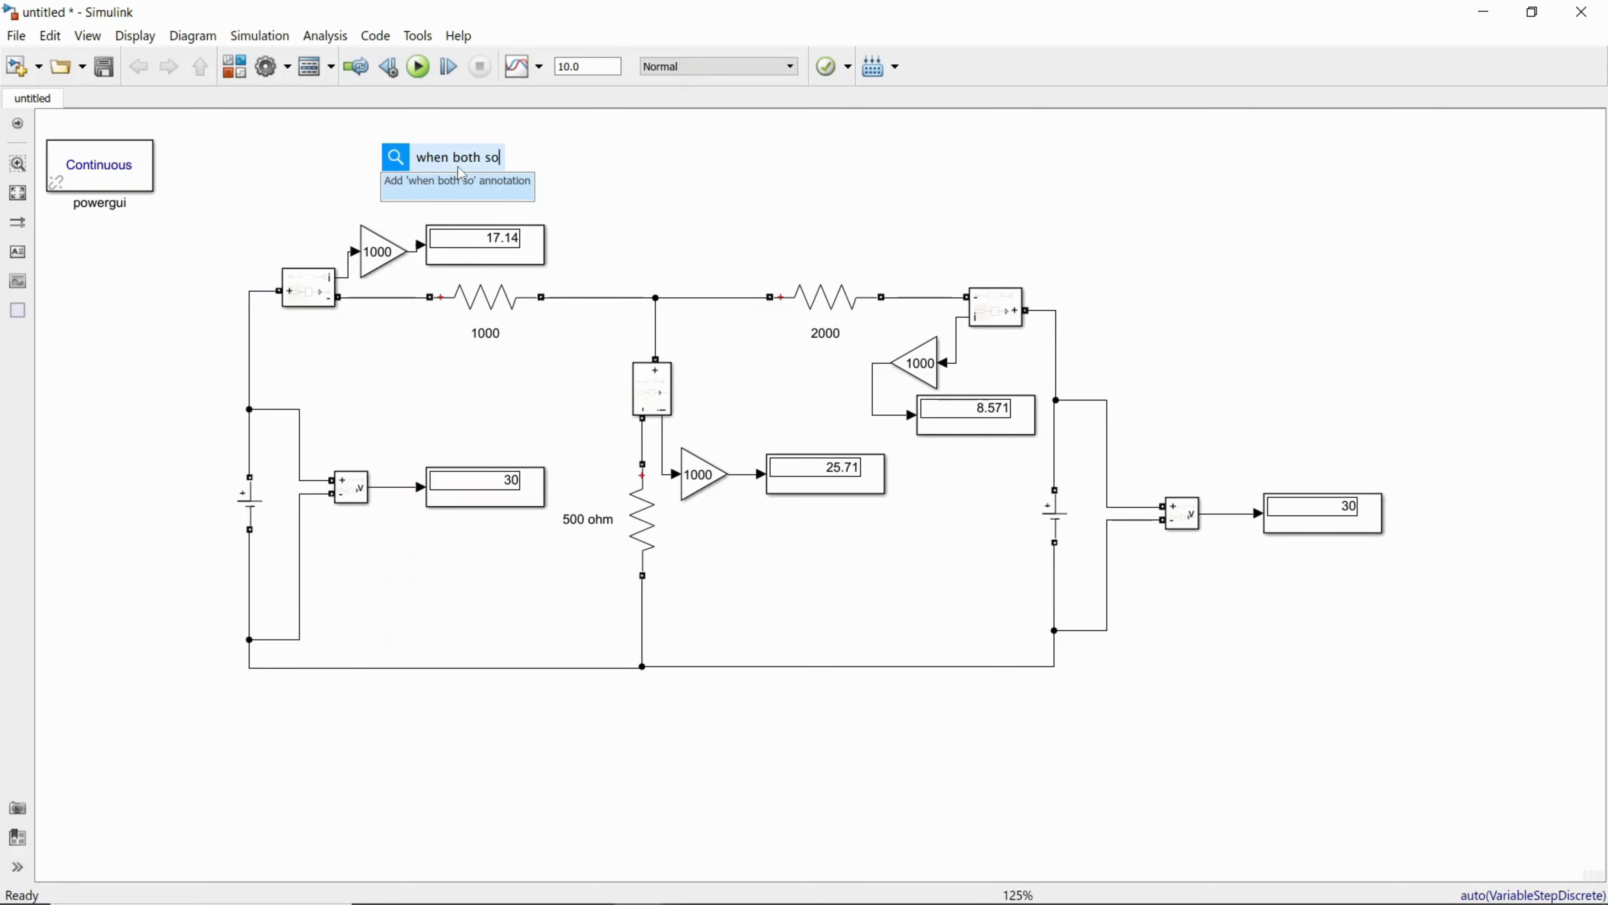
type("ources are ac")
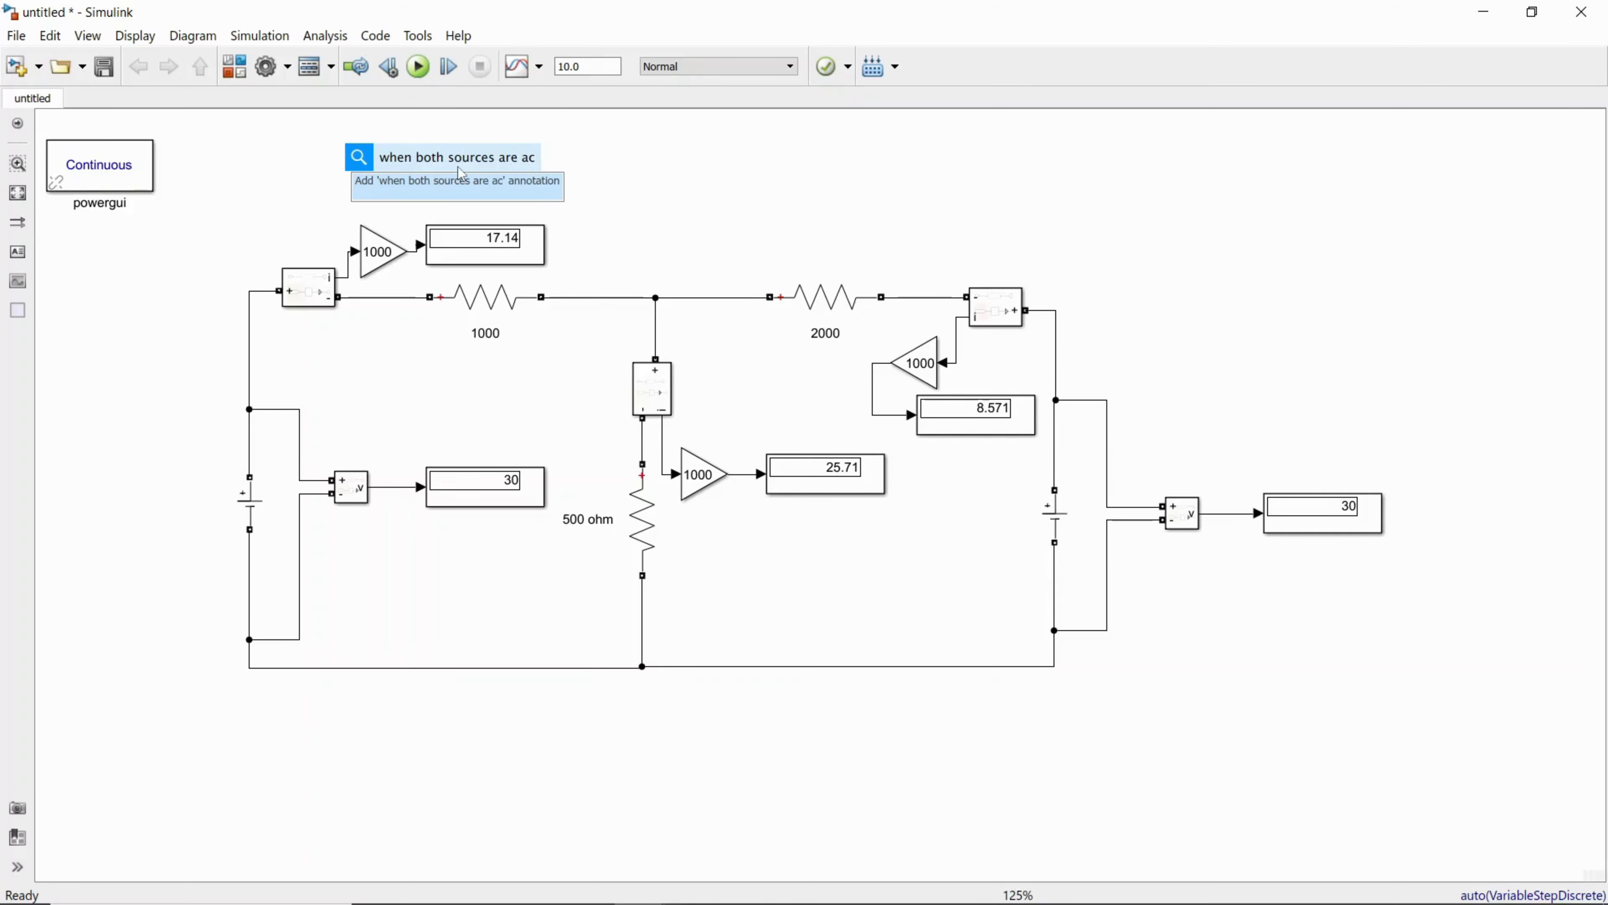
type("tivated is")
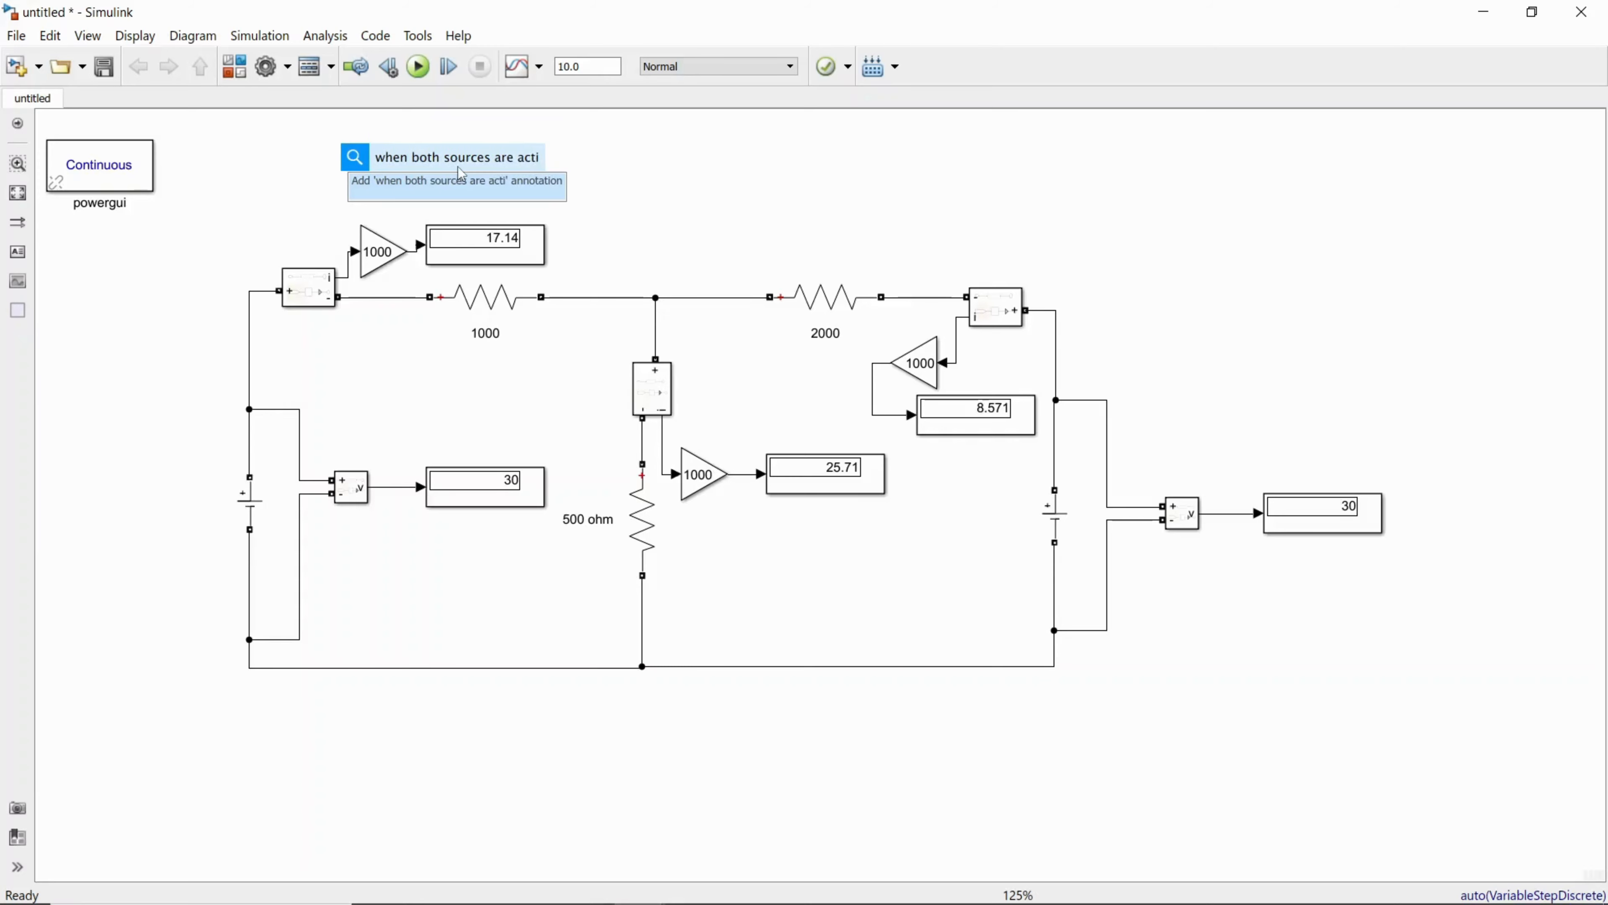
key("BackSpace")
key("BackSpace")
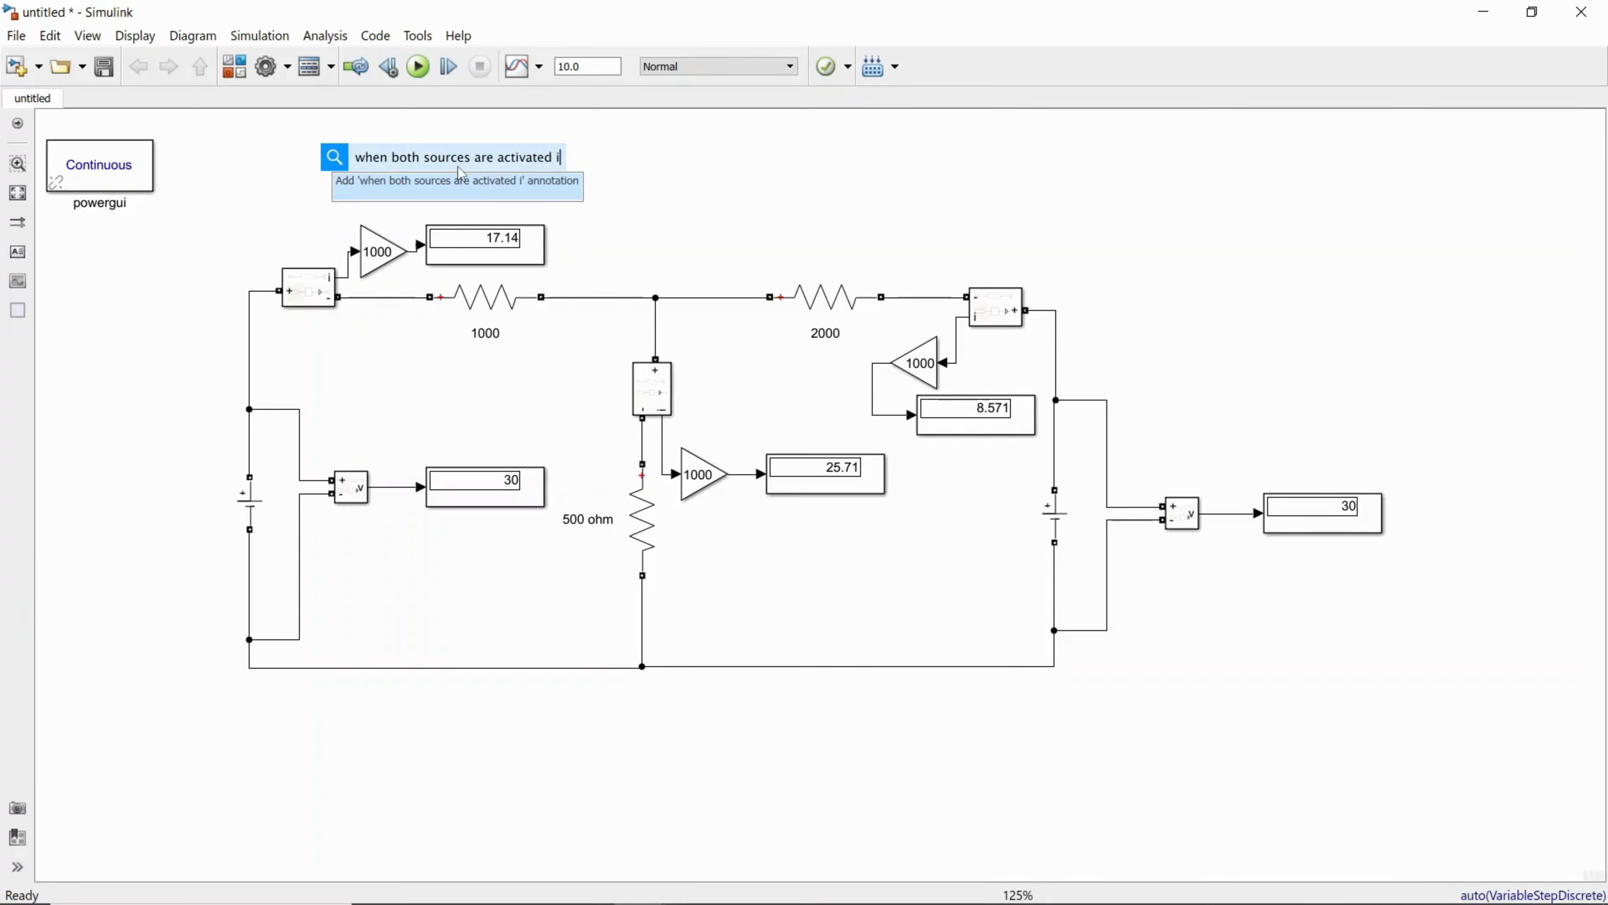
type("v")
type("1-")
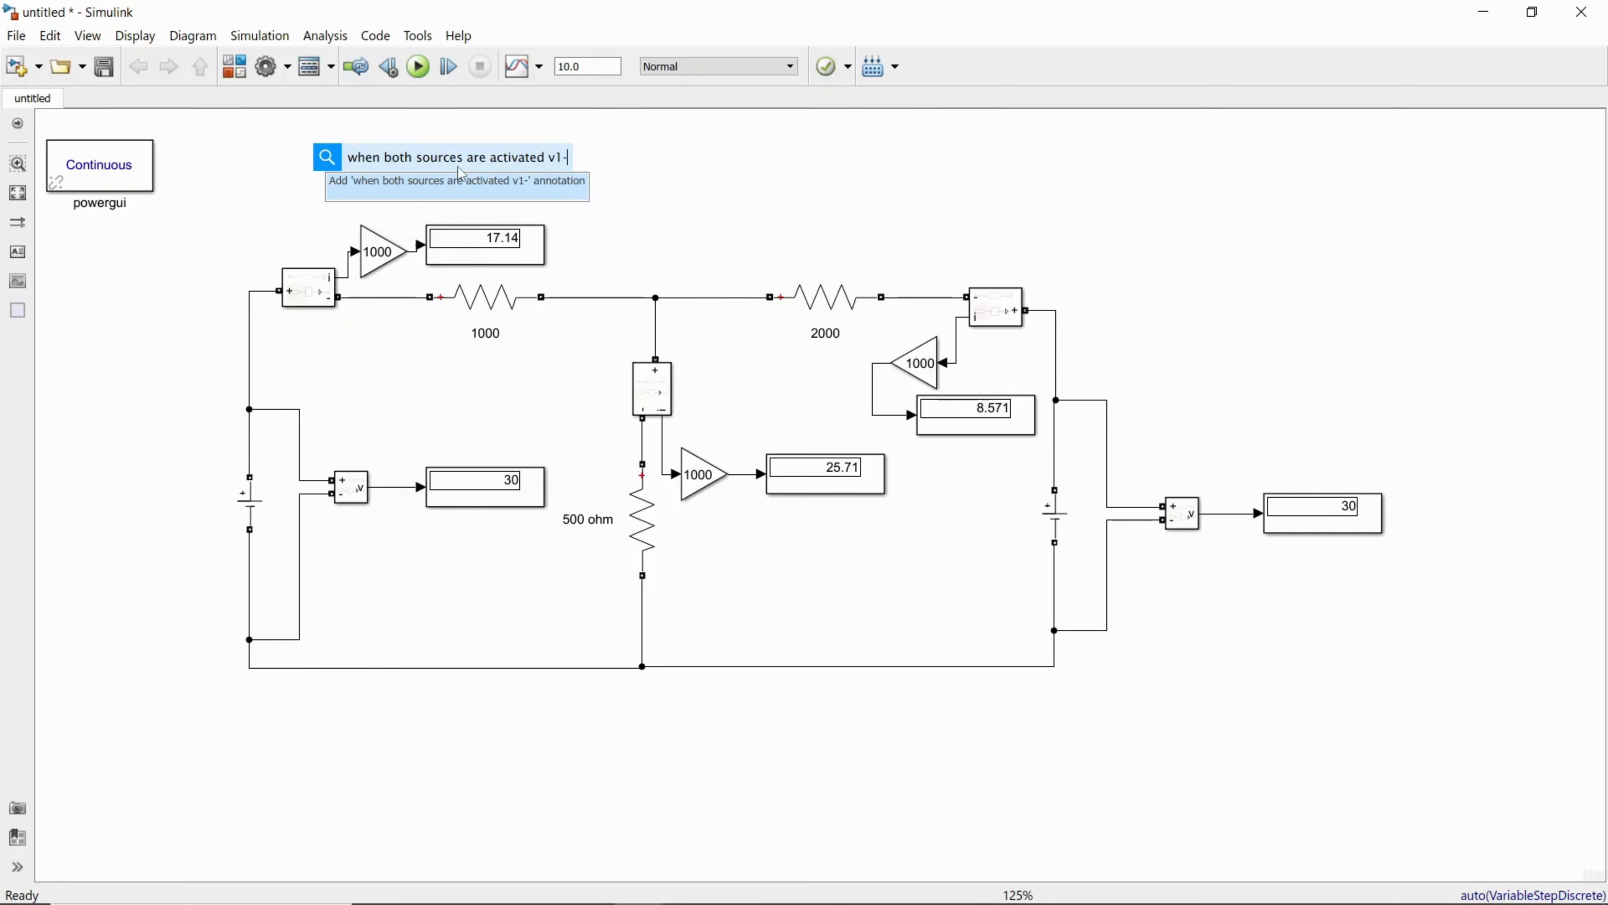
key("BackSpace")
type("=30,v")
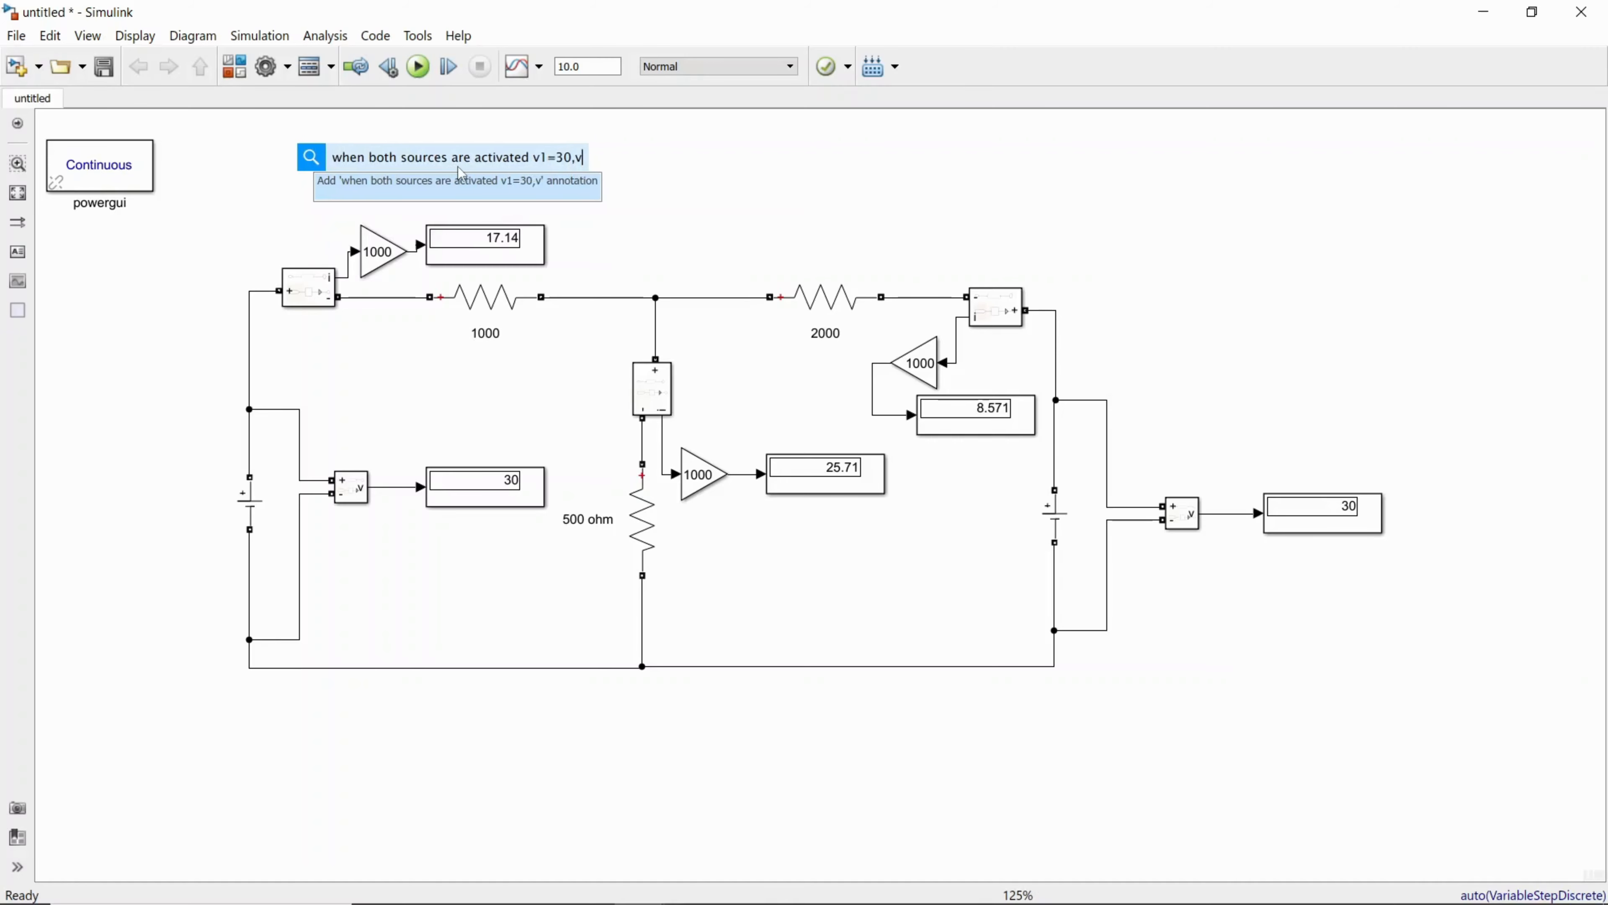
type("2")
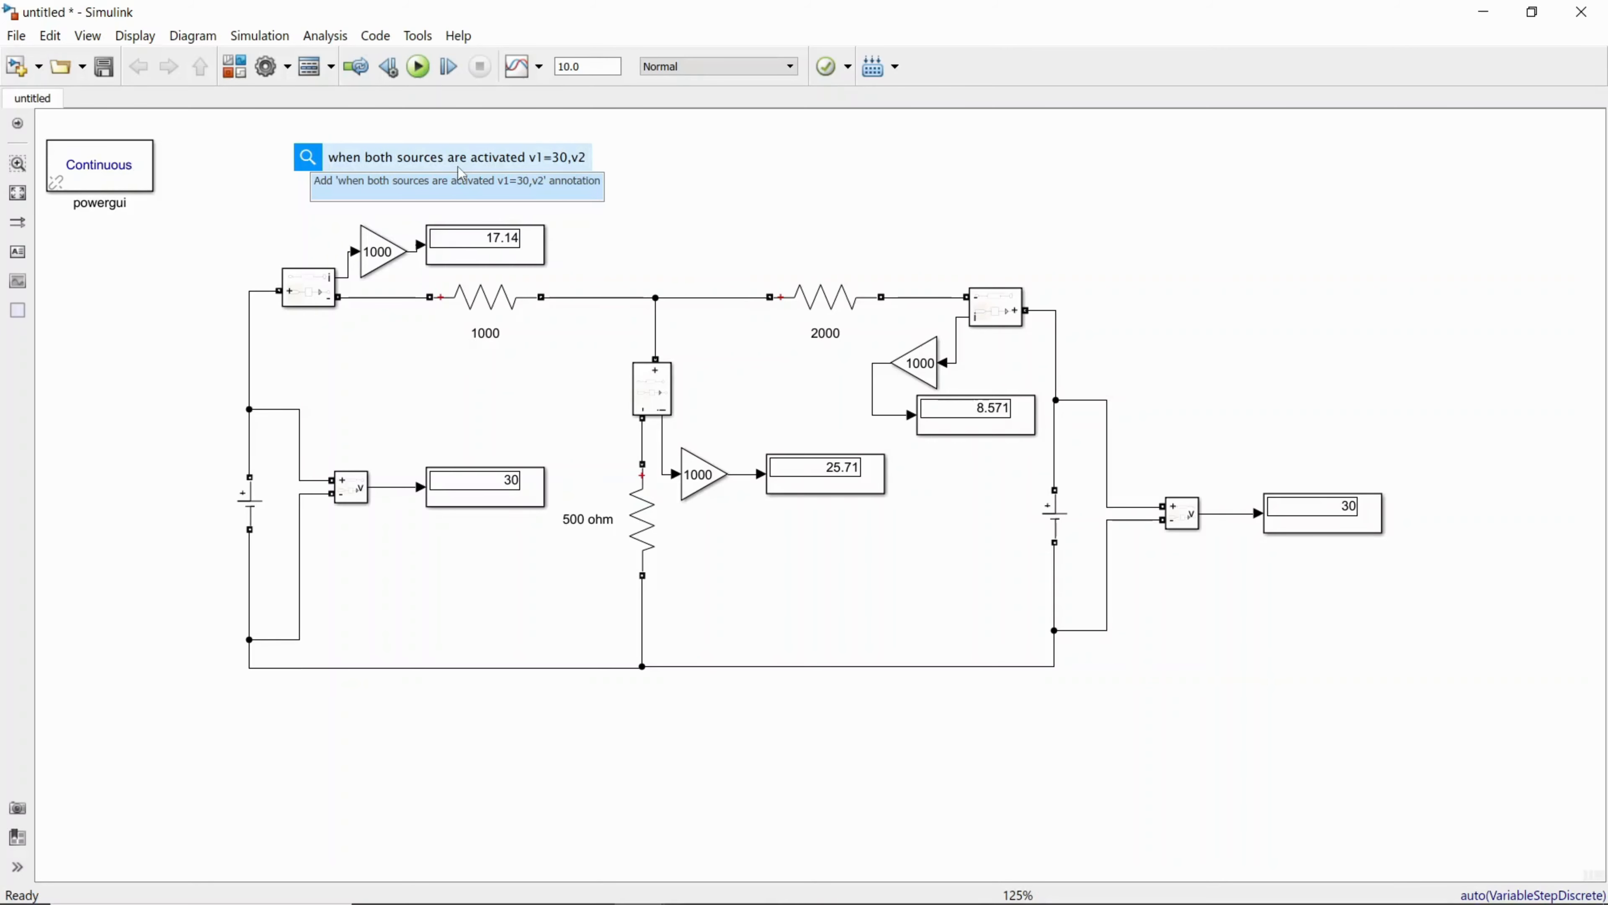
type("=30")
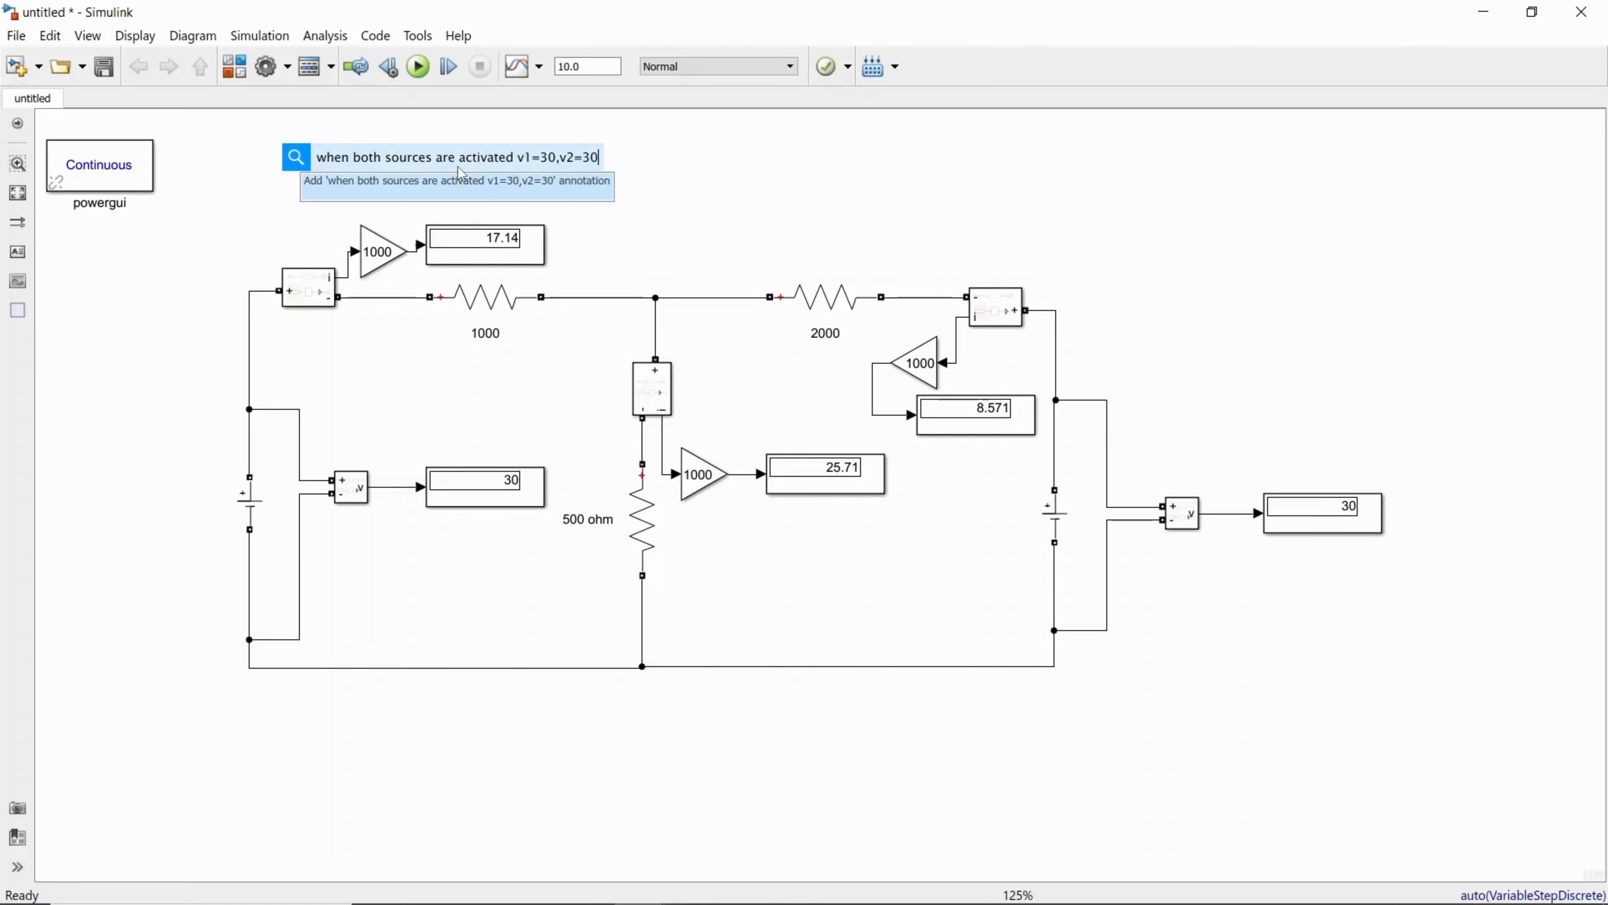
type("v")
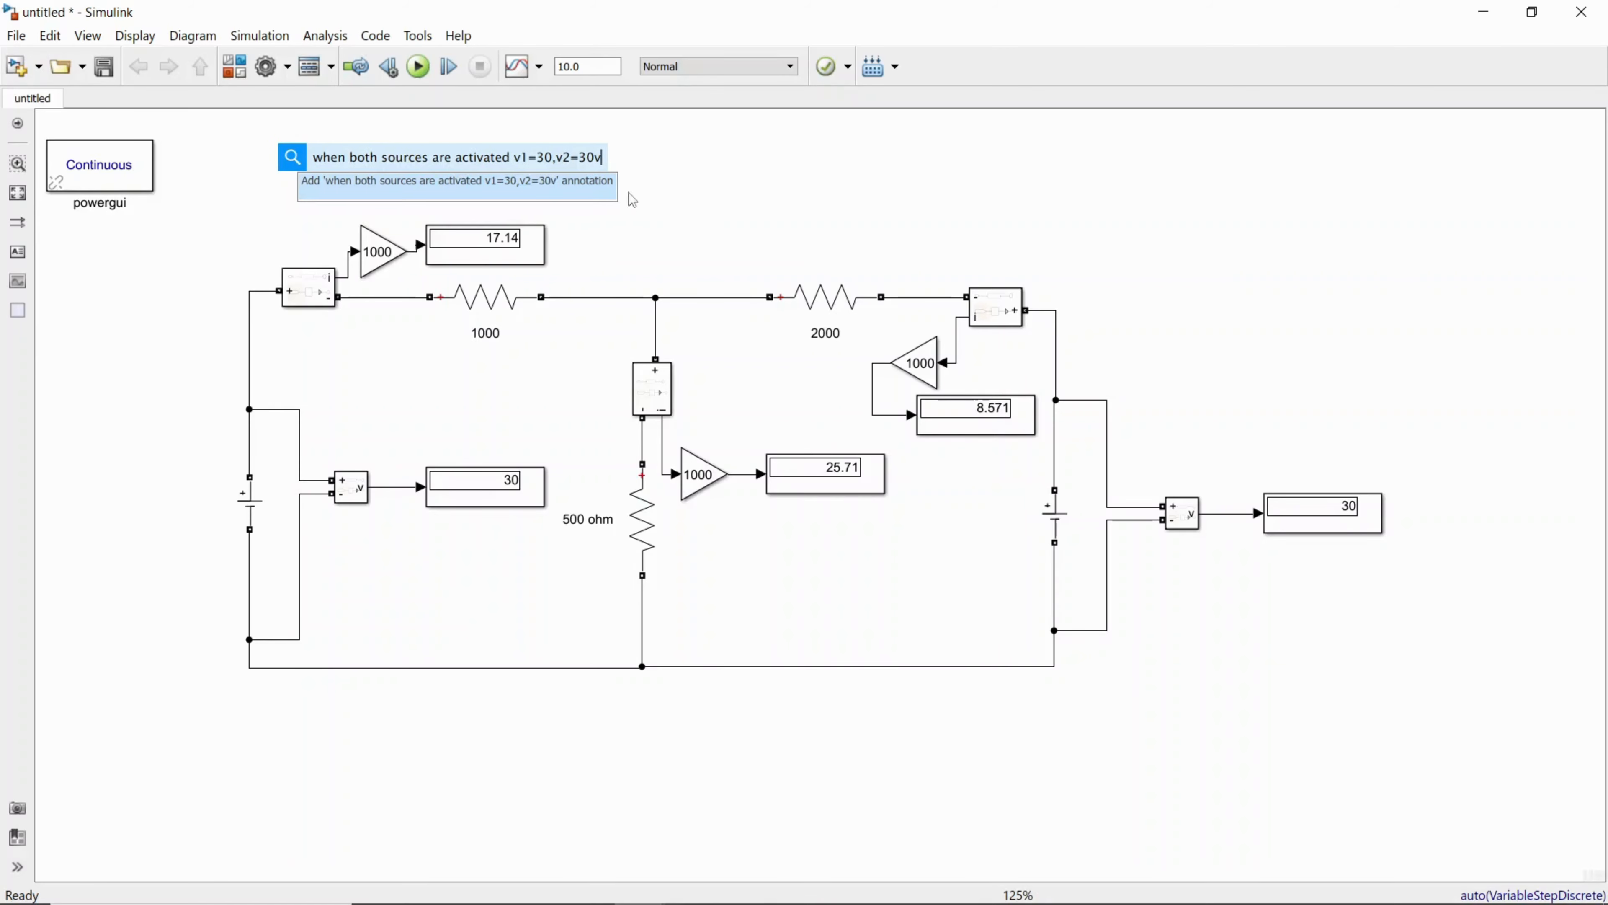
left_click(402, 187)
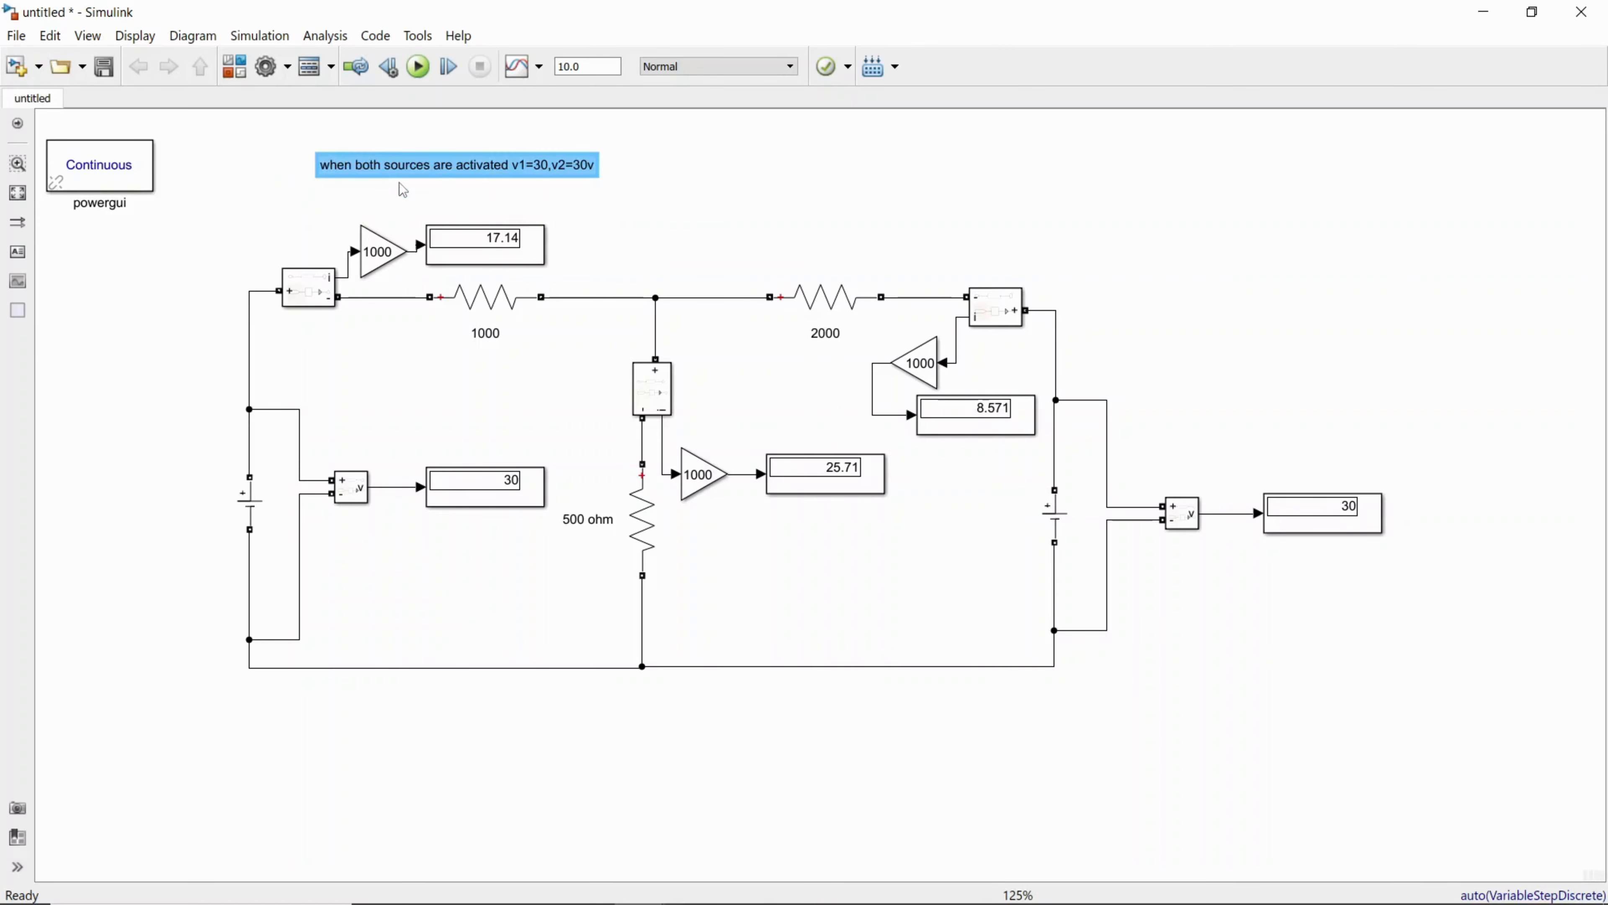
Move the annotation to the right so it sits above the middle of the circuit
left_click(557, 165)
left_click(599, 191)
left_click_drag(344, 173, 538, 174)
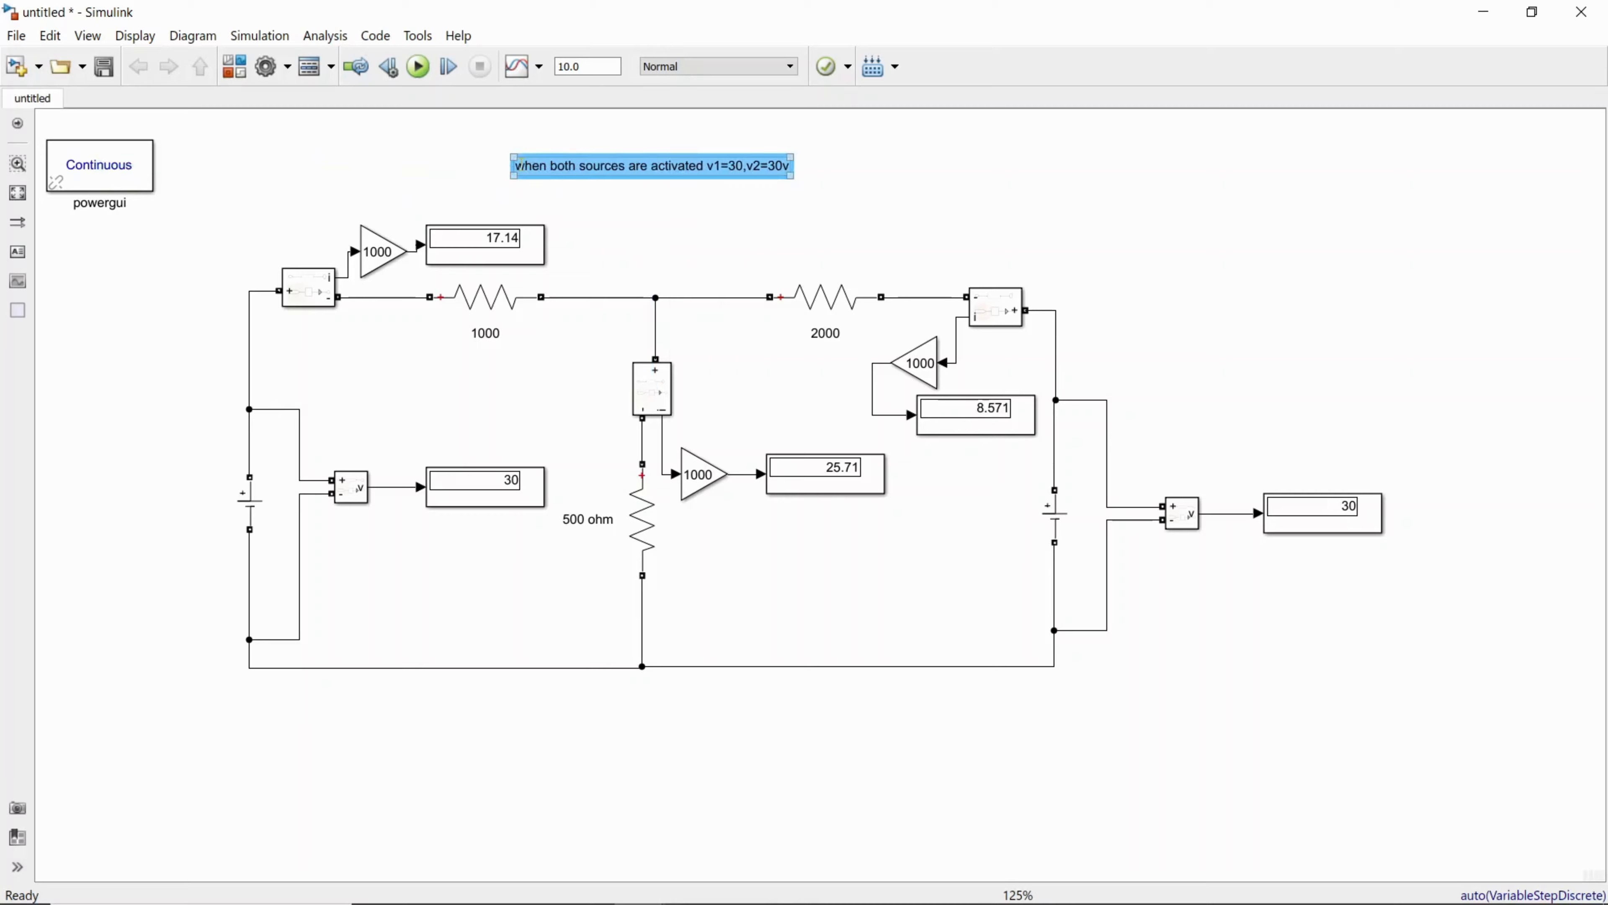
Format the whole annotation text as bold Arial Black at size 18
left_click(521, 165)
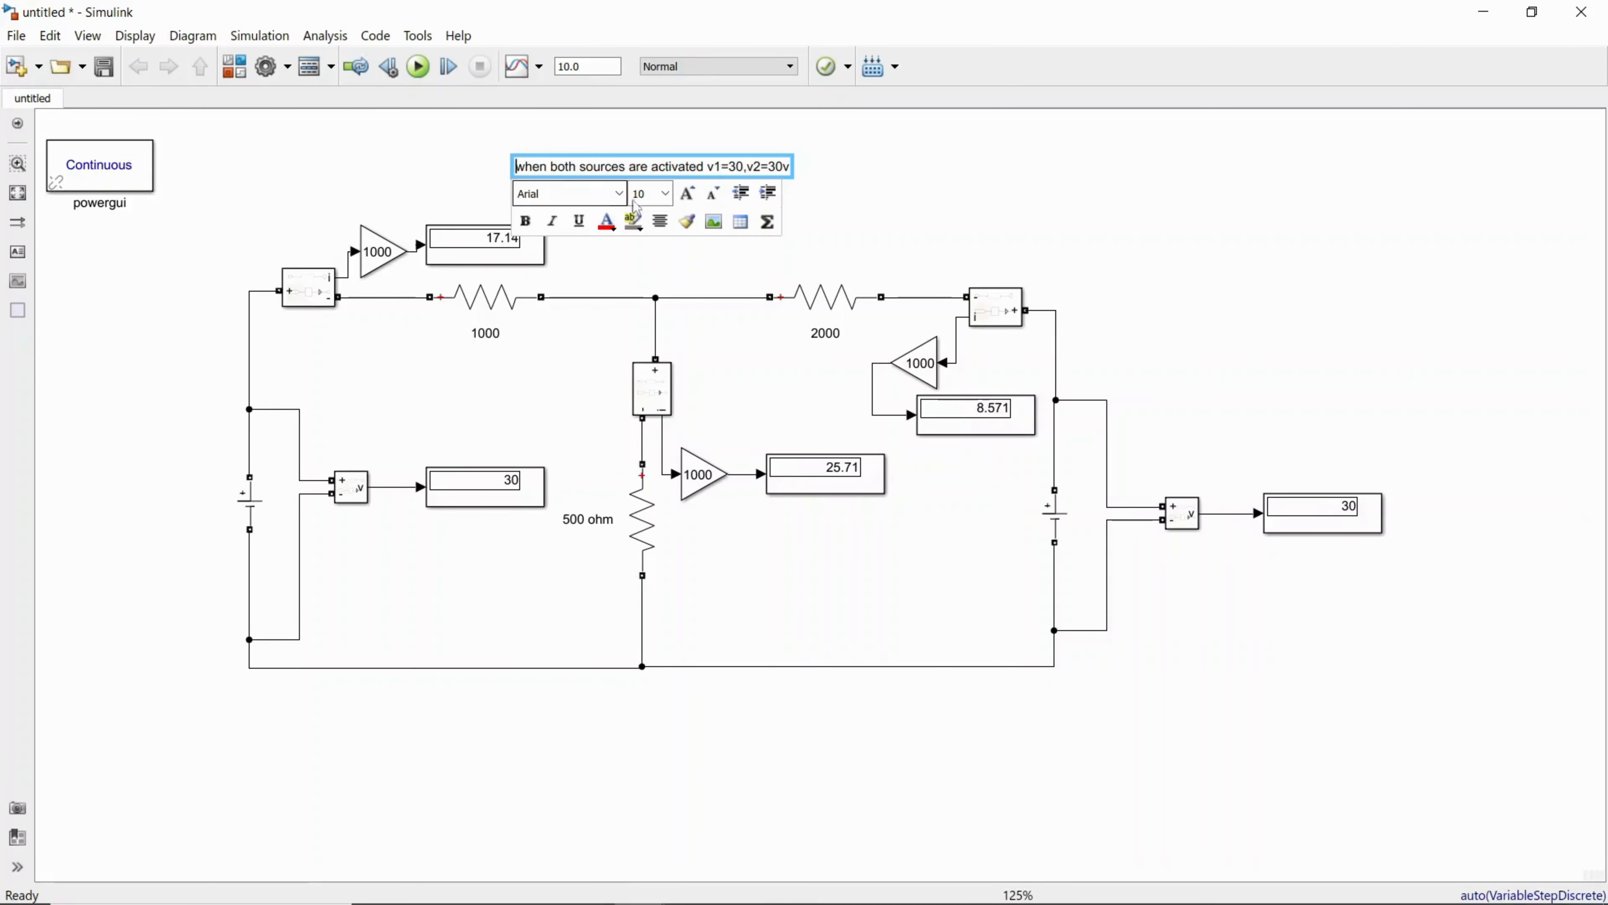
left_click(525, 220)
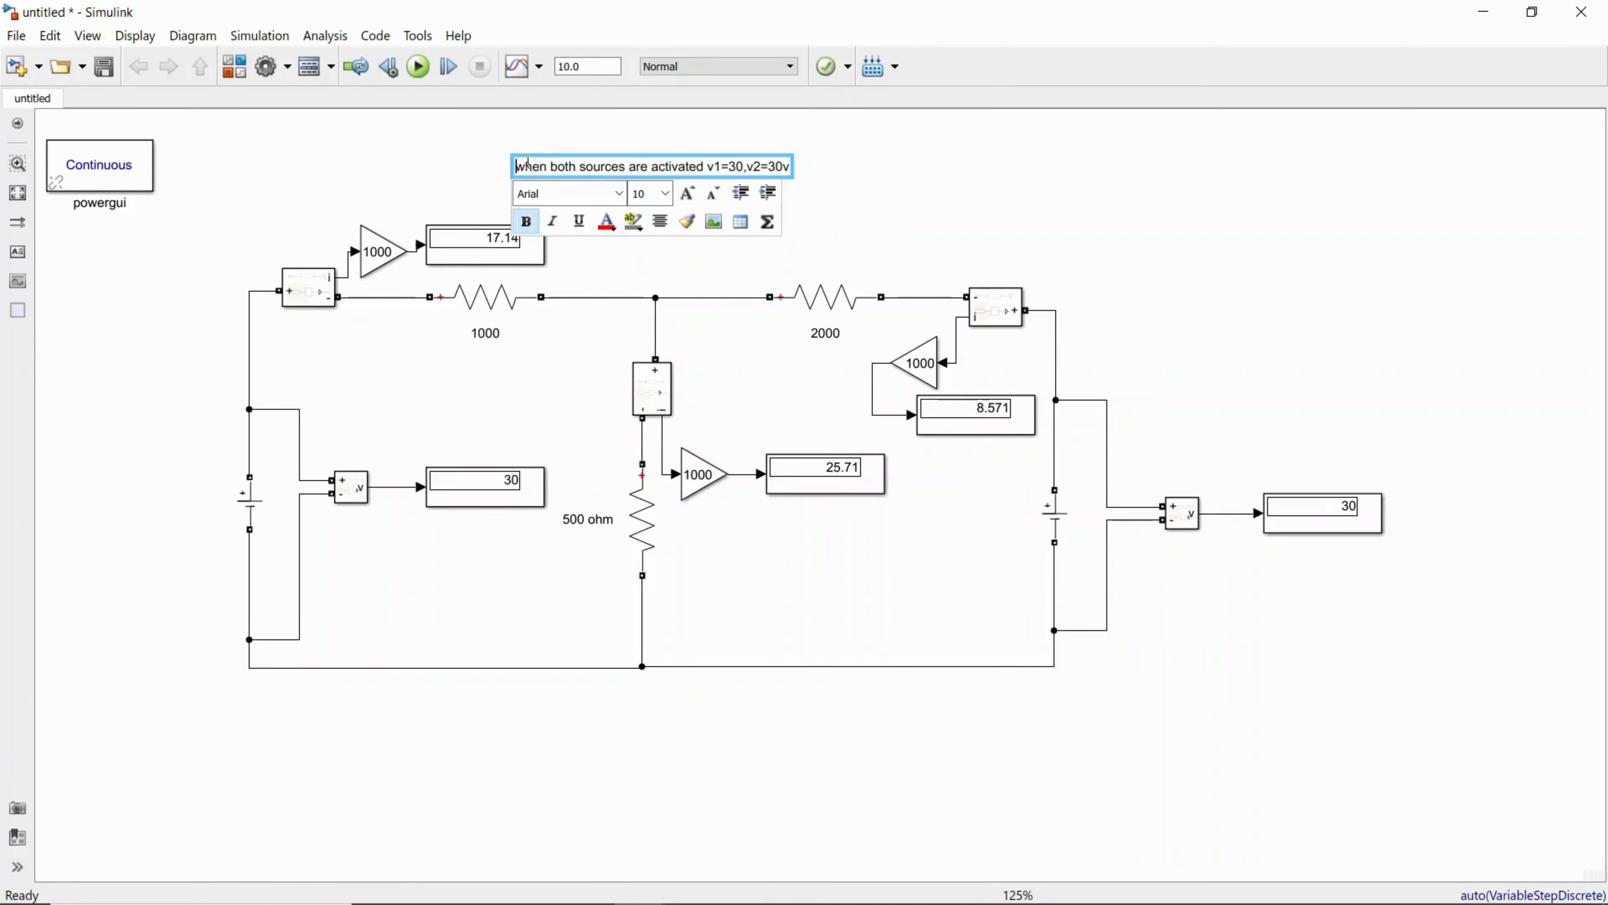
left_click_drag(517, 166, 817, 177)
key("ctrl+c")
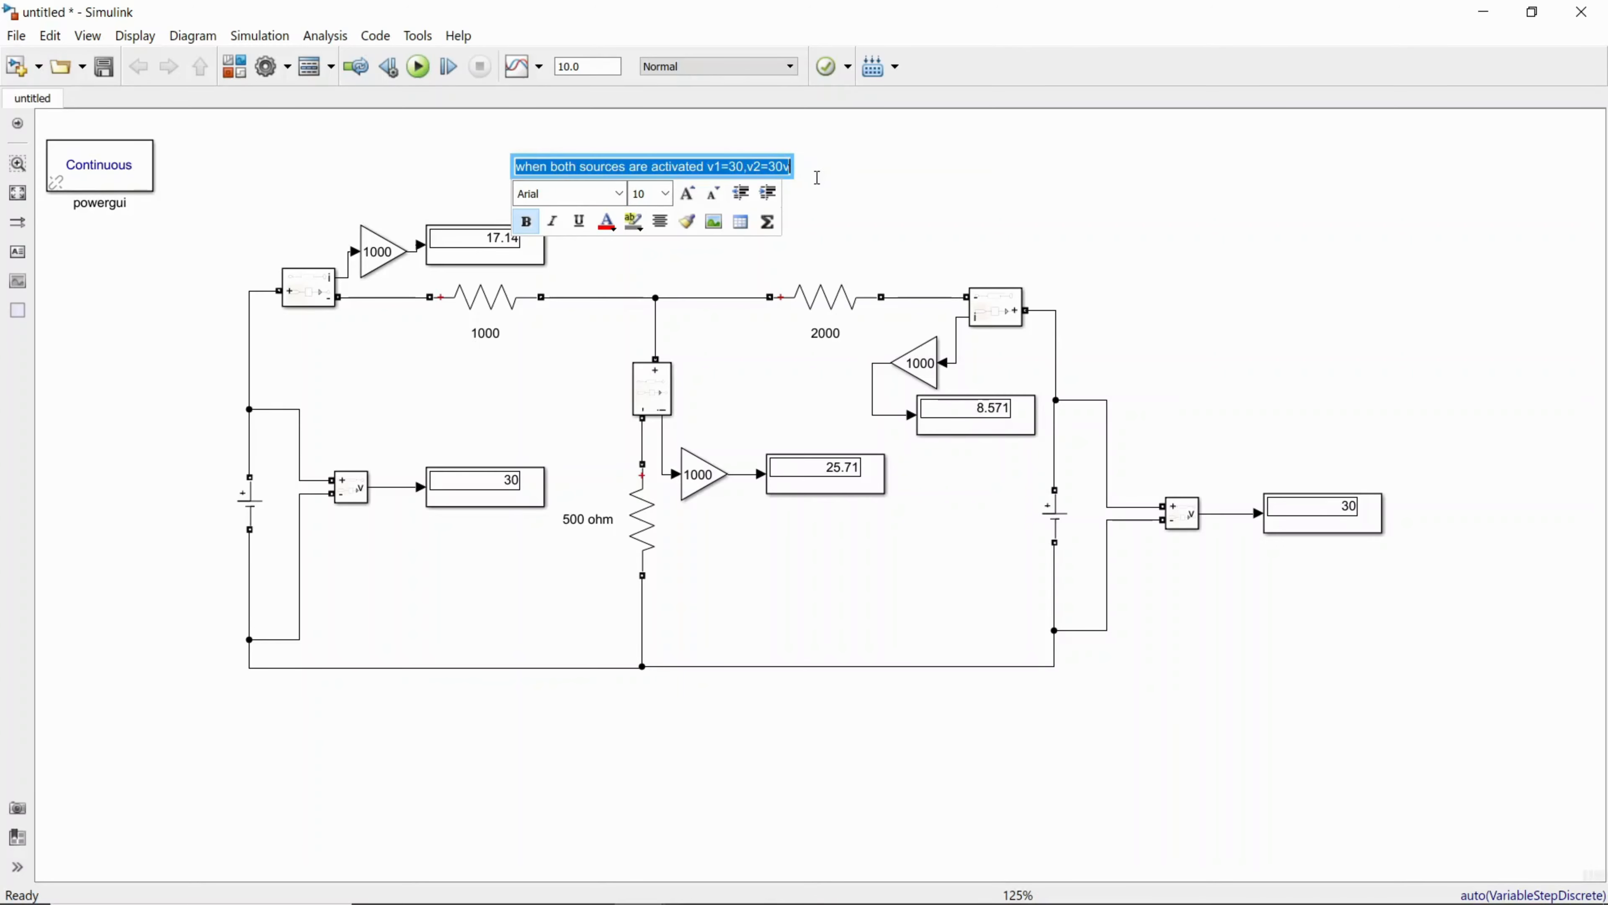
left_click(619, 193)
left_click(606, 286)
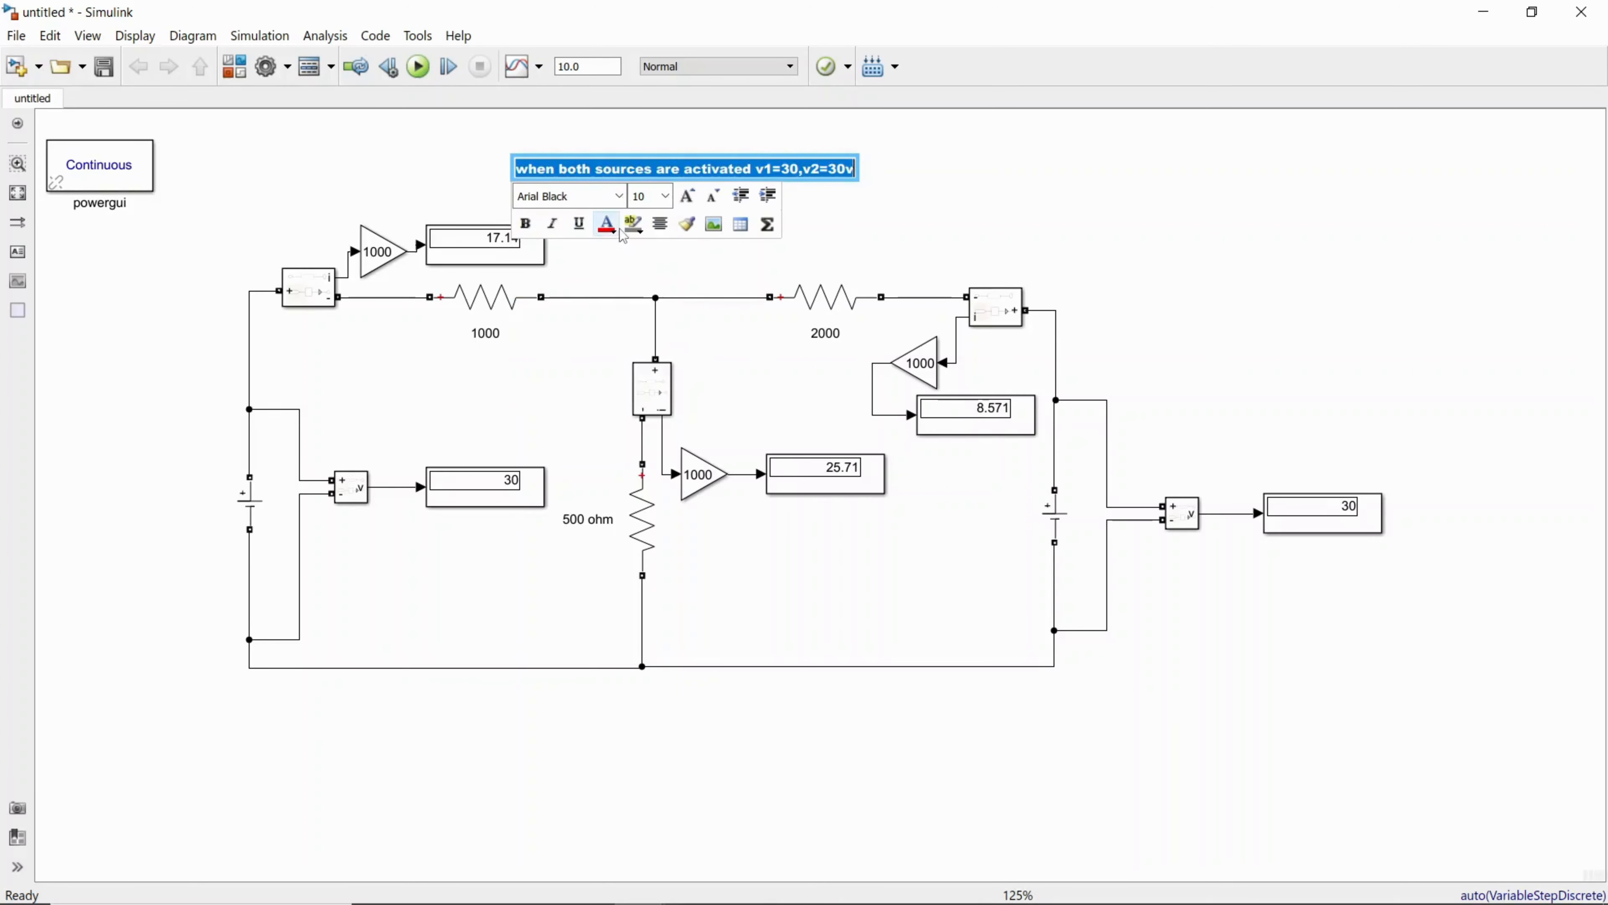
left_click(665, 196)
left_click(655, 335)
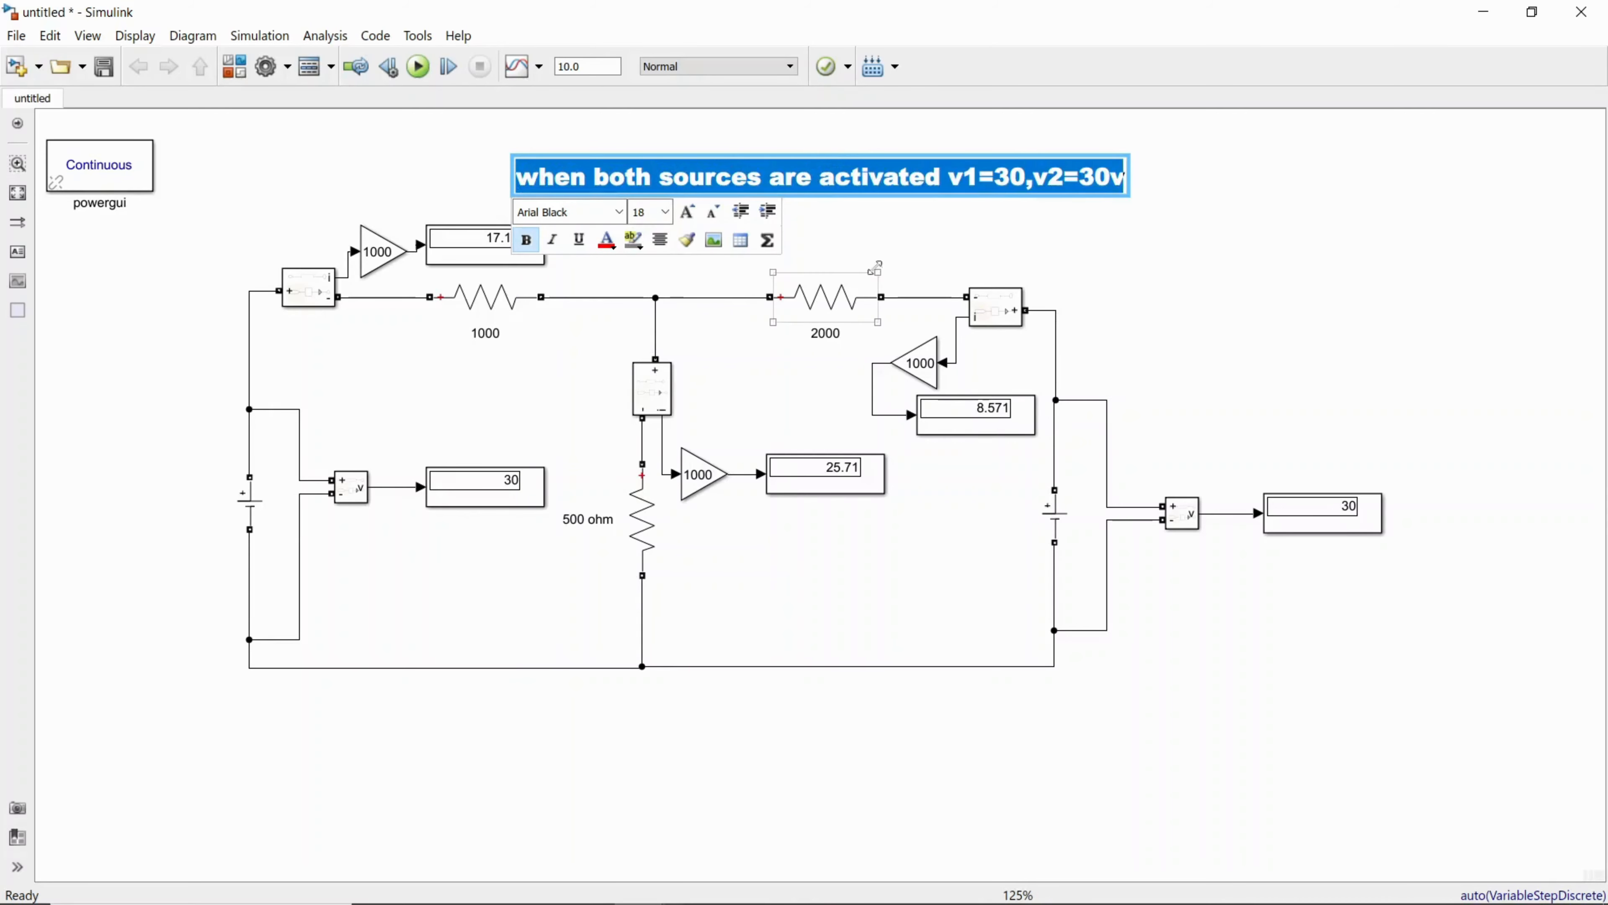
left_click(883, 264)
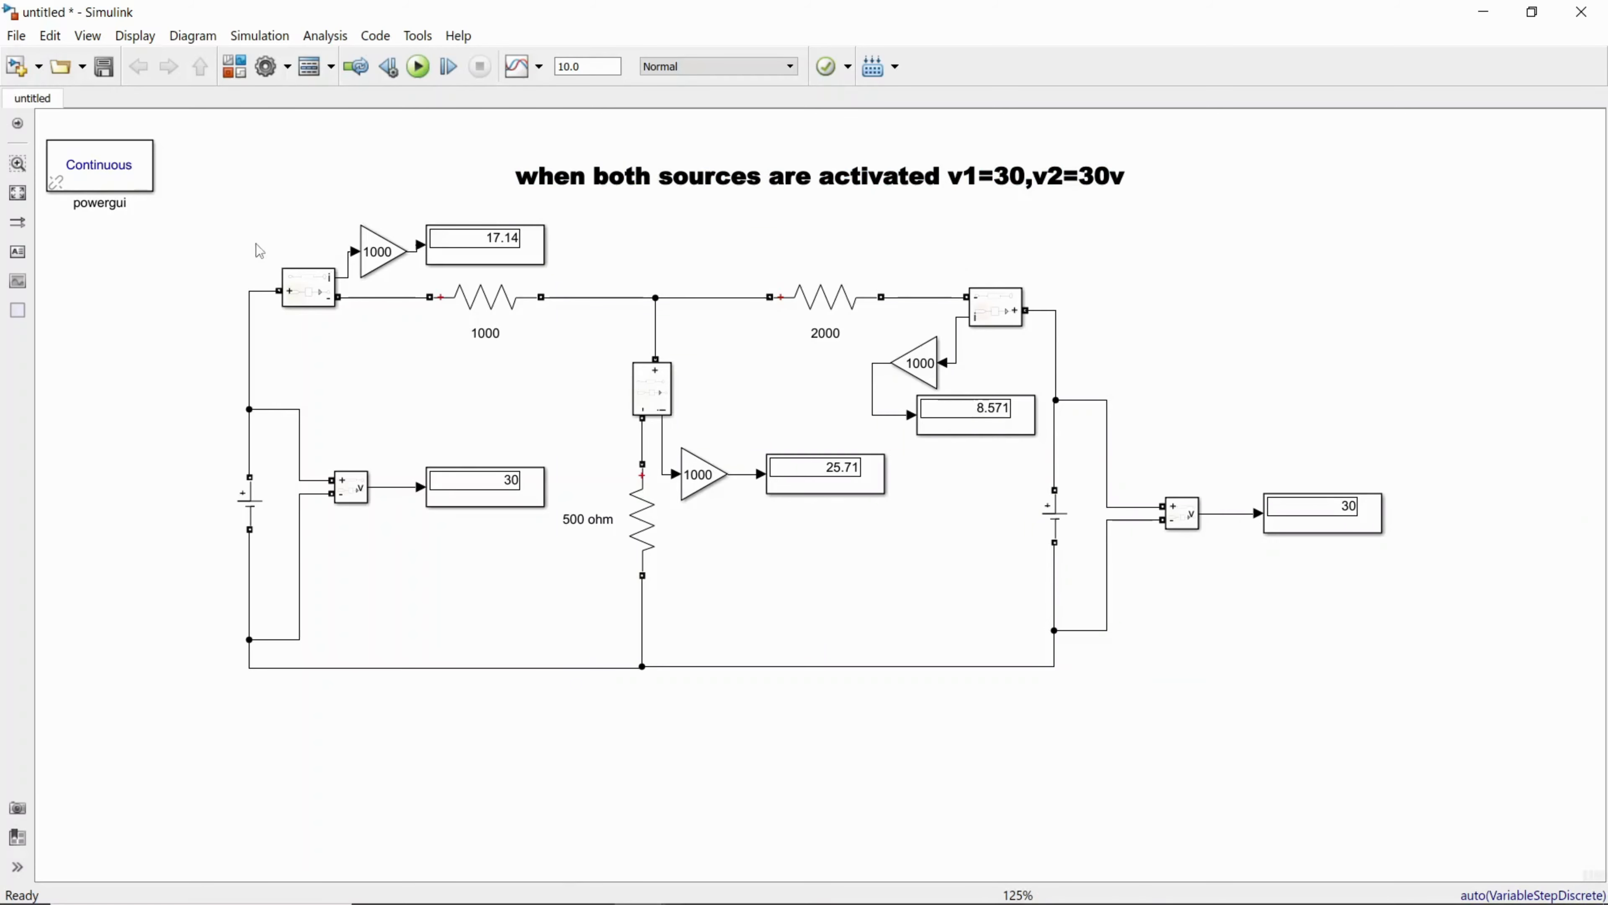
Duplicate the whole circuit with its annotation, excluding the powergui block, and place the copy below the original
mouse_move(184, 150)
left_mouse_down()
mouse_move(789, 564)
mouse_move(1362, 694)
mouse_move(1439, 781)
left_mouse_up()
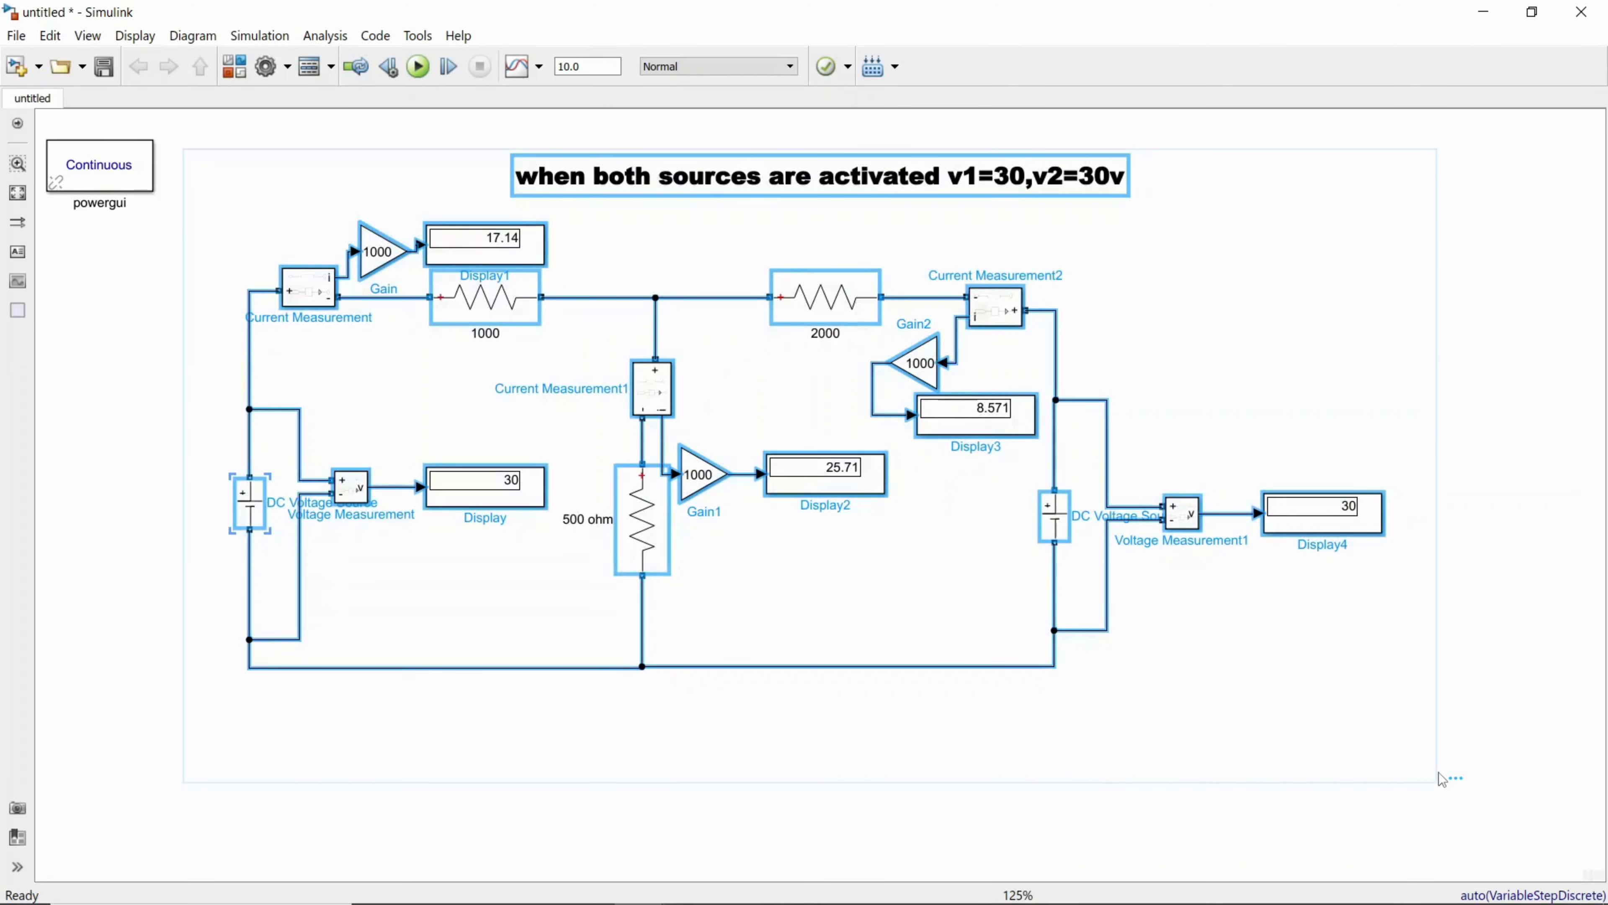
left_click(1510, 835)
scroll(1032, 783, "down", 2)
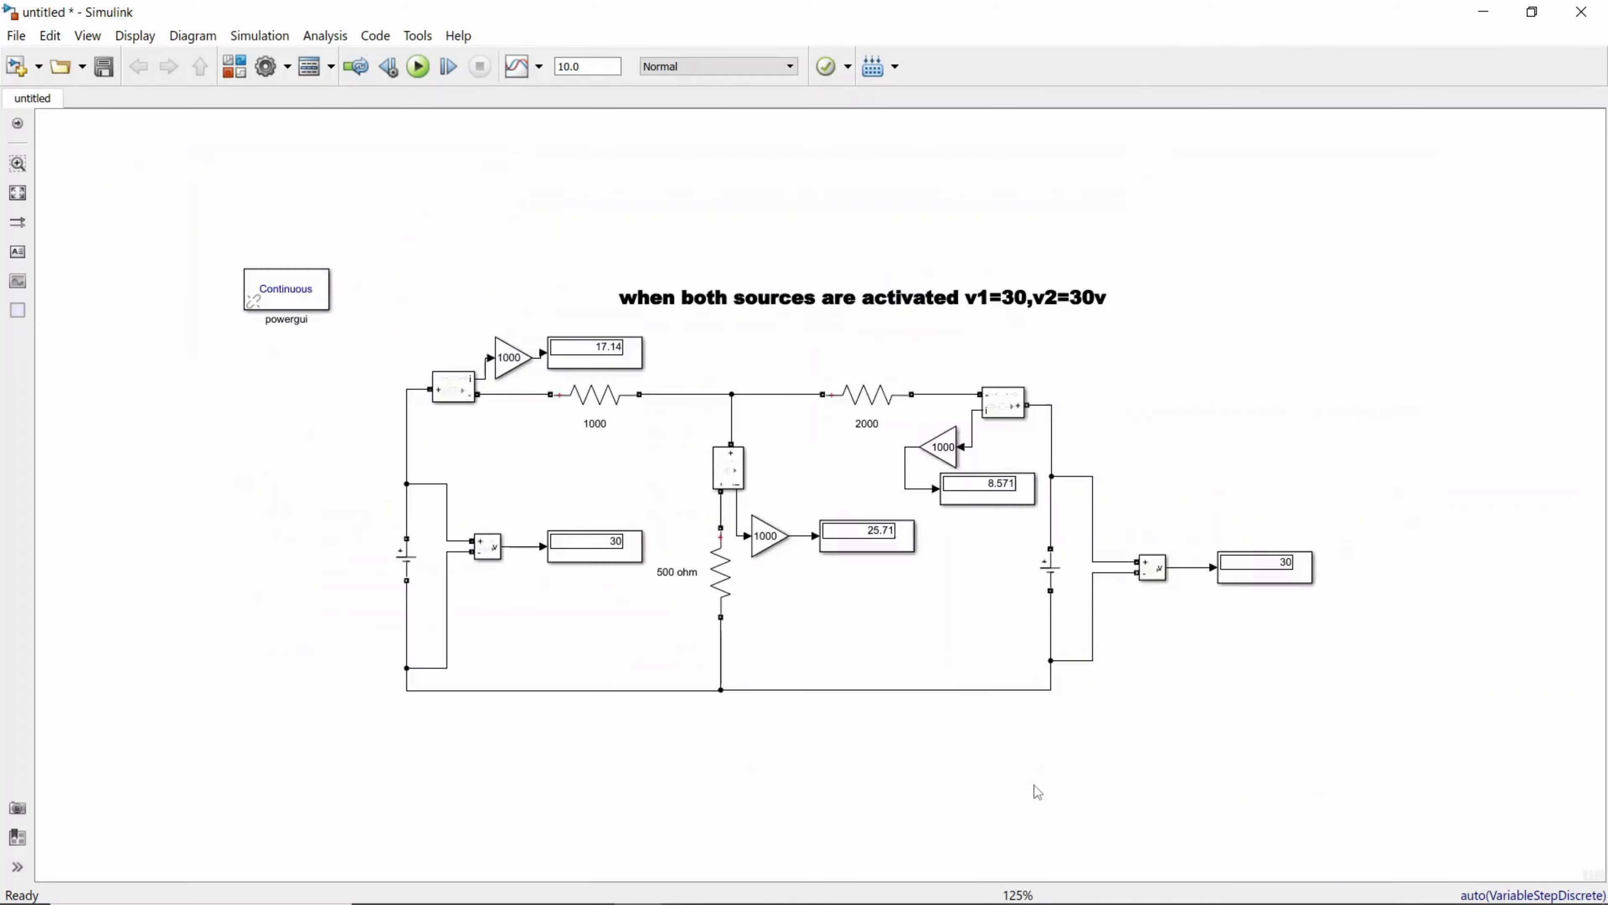
scroll(1030, 782, "up", 1)
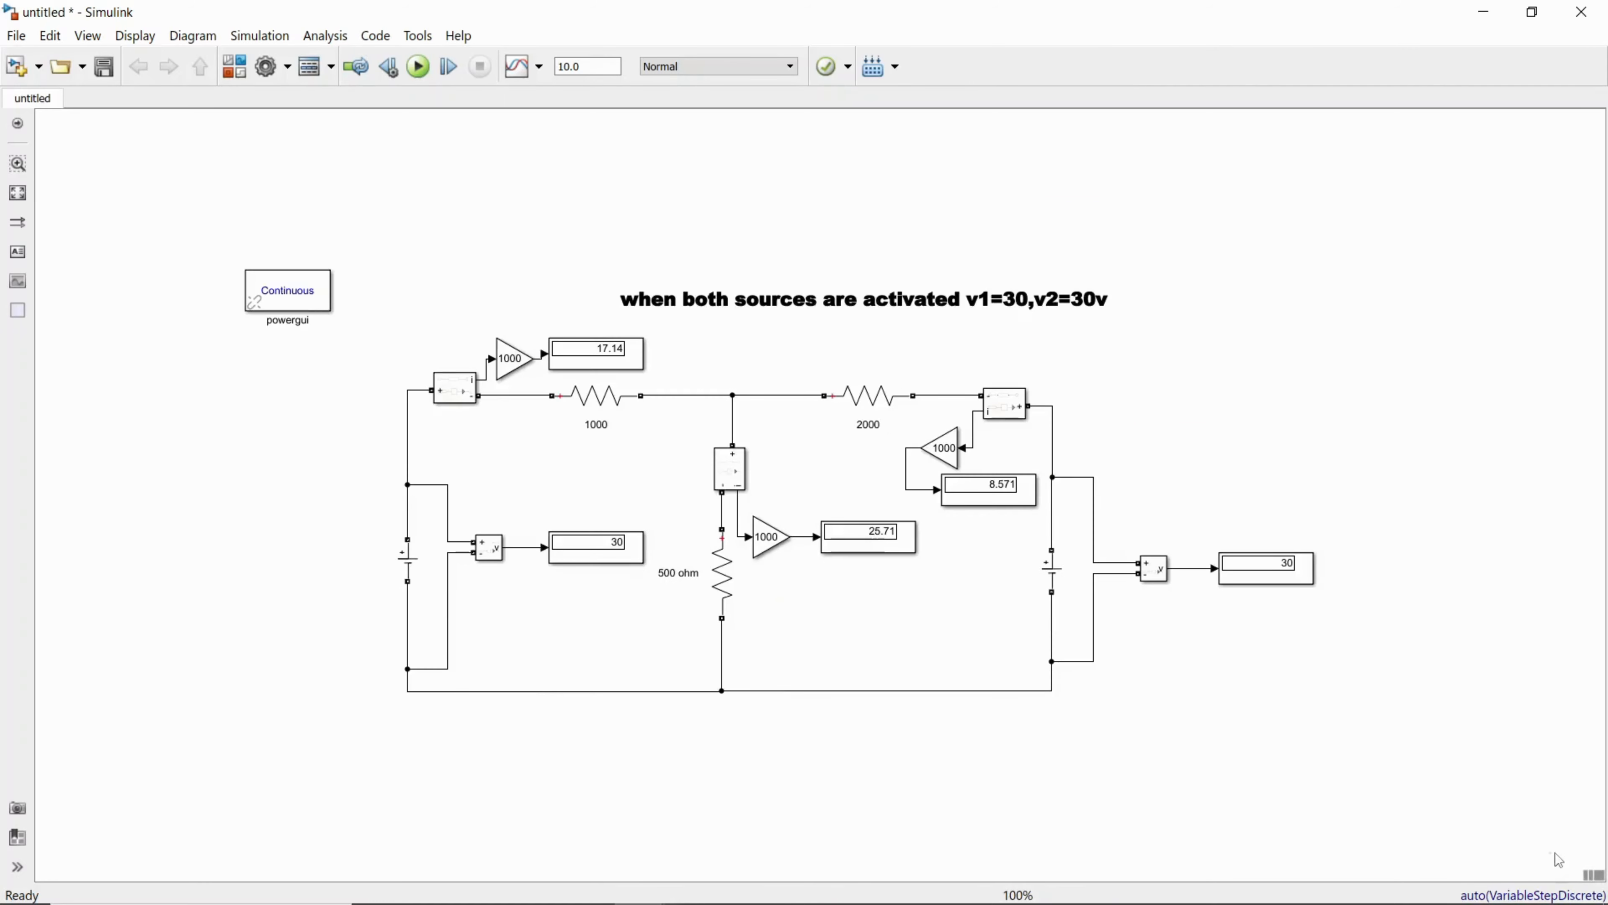
scroll(1264, 805, "down", 1)
scroll(1264, 805, "up", 2)
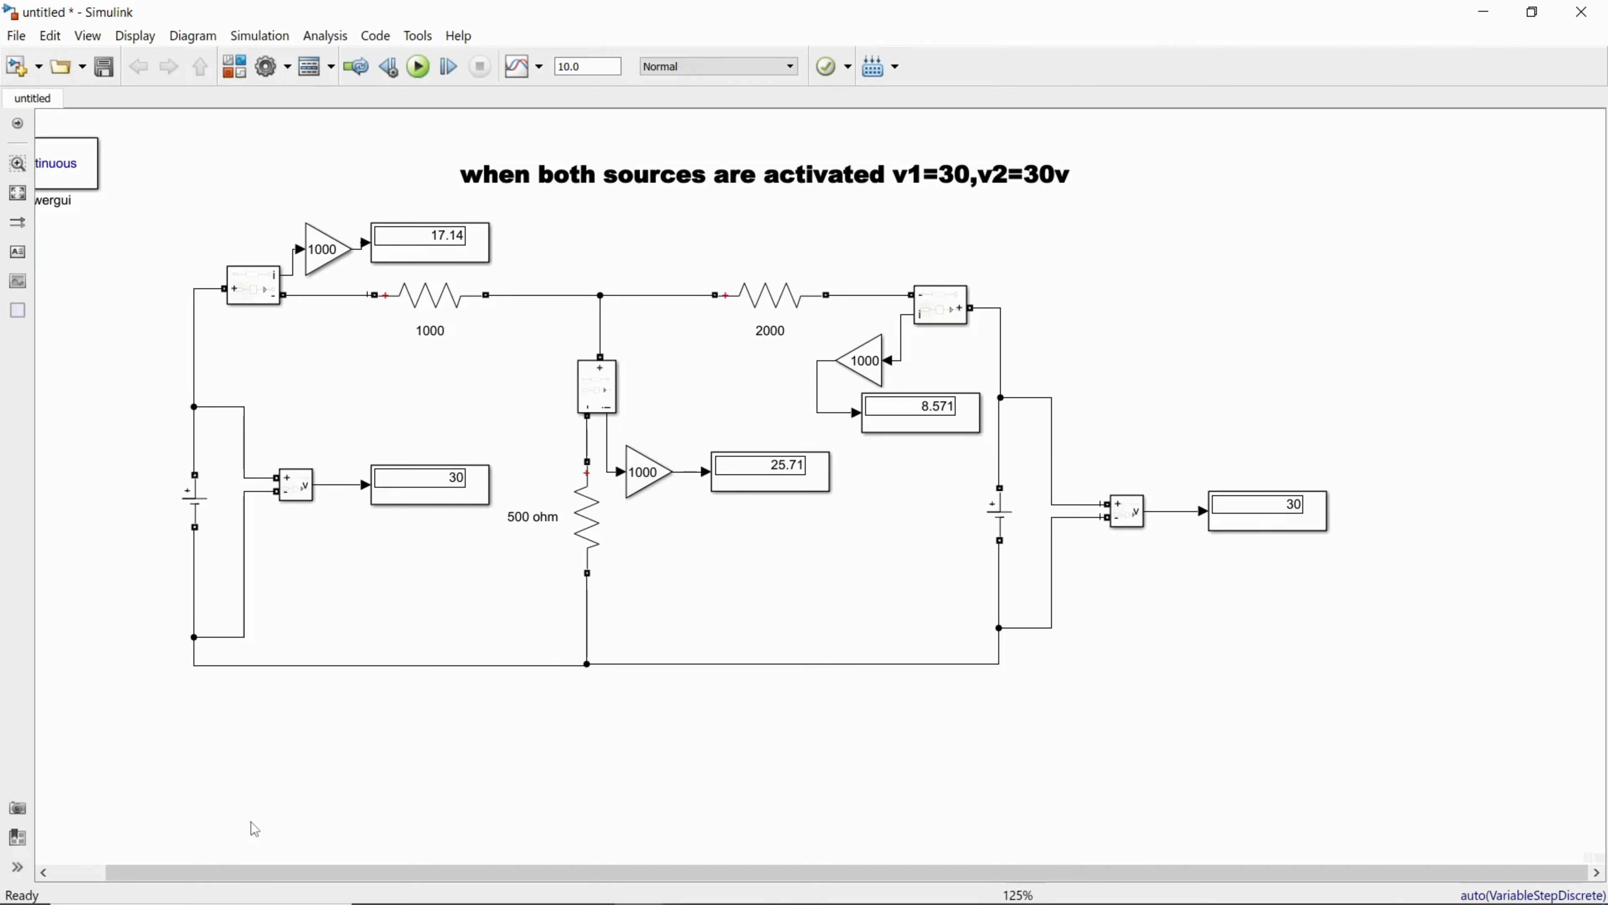
key("ctrl+v")
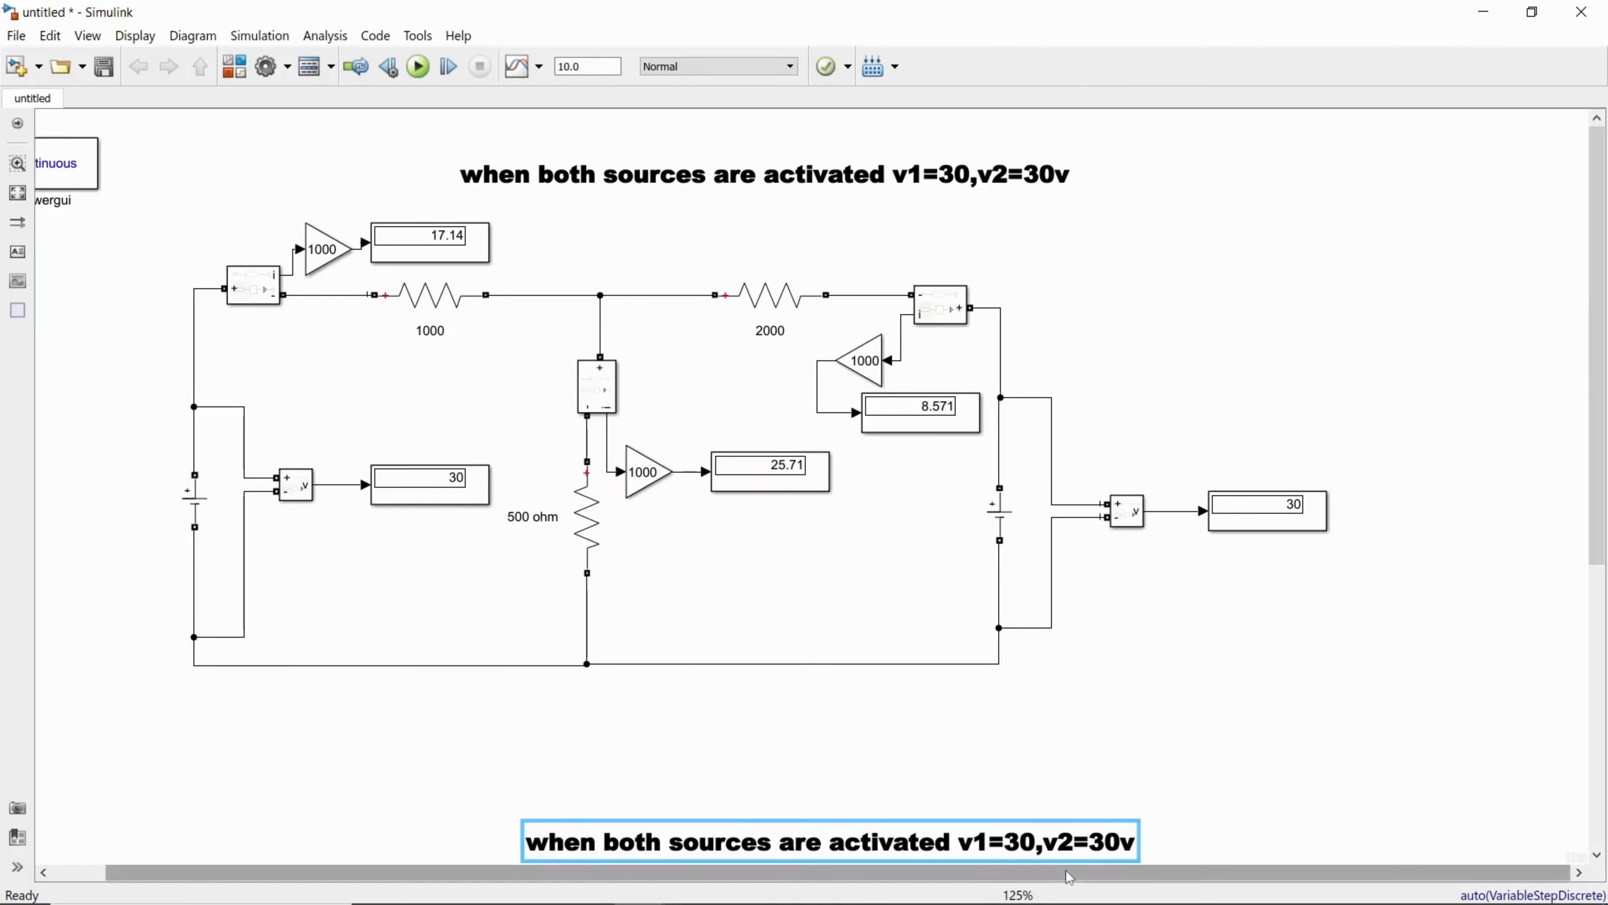
left_click_drag(1596, 527, 1596, 814)
left_click(1208, 452)
left_click(266, 704)
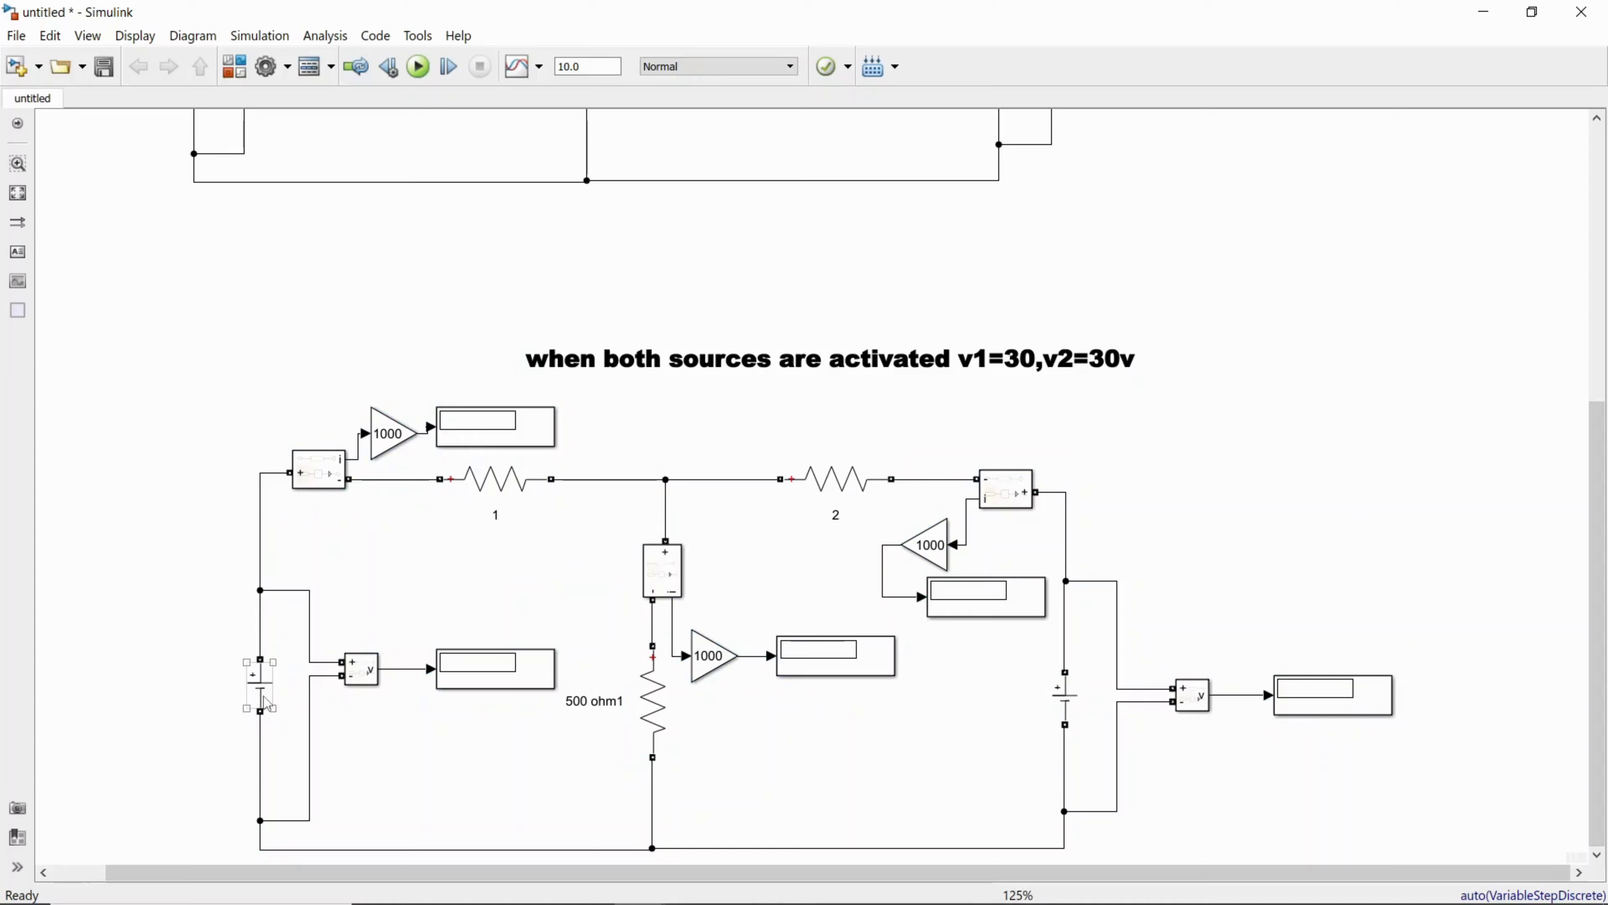
Switch to the superpositiontheoremverificationupdated model, examine its both-sources circuit and its v1=0, v2=30 V circuit, and return to the untitled model
mouse_move(643, 898)
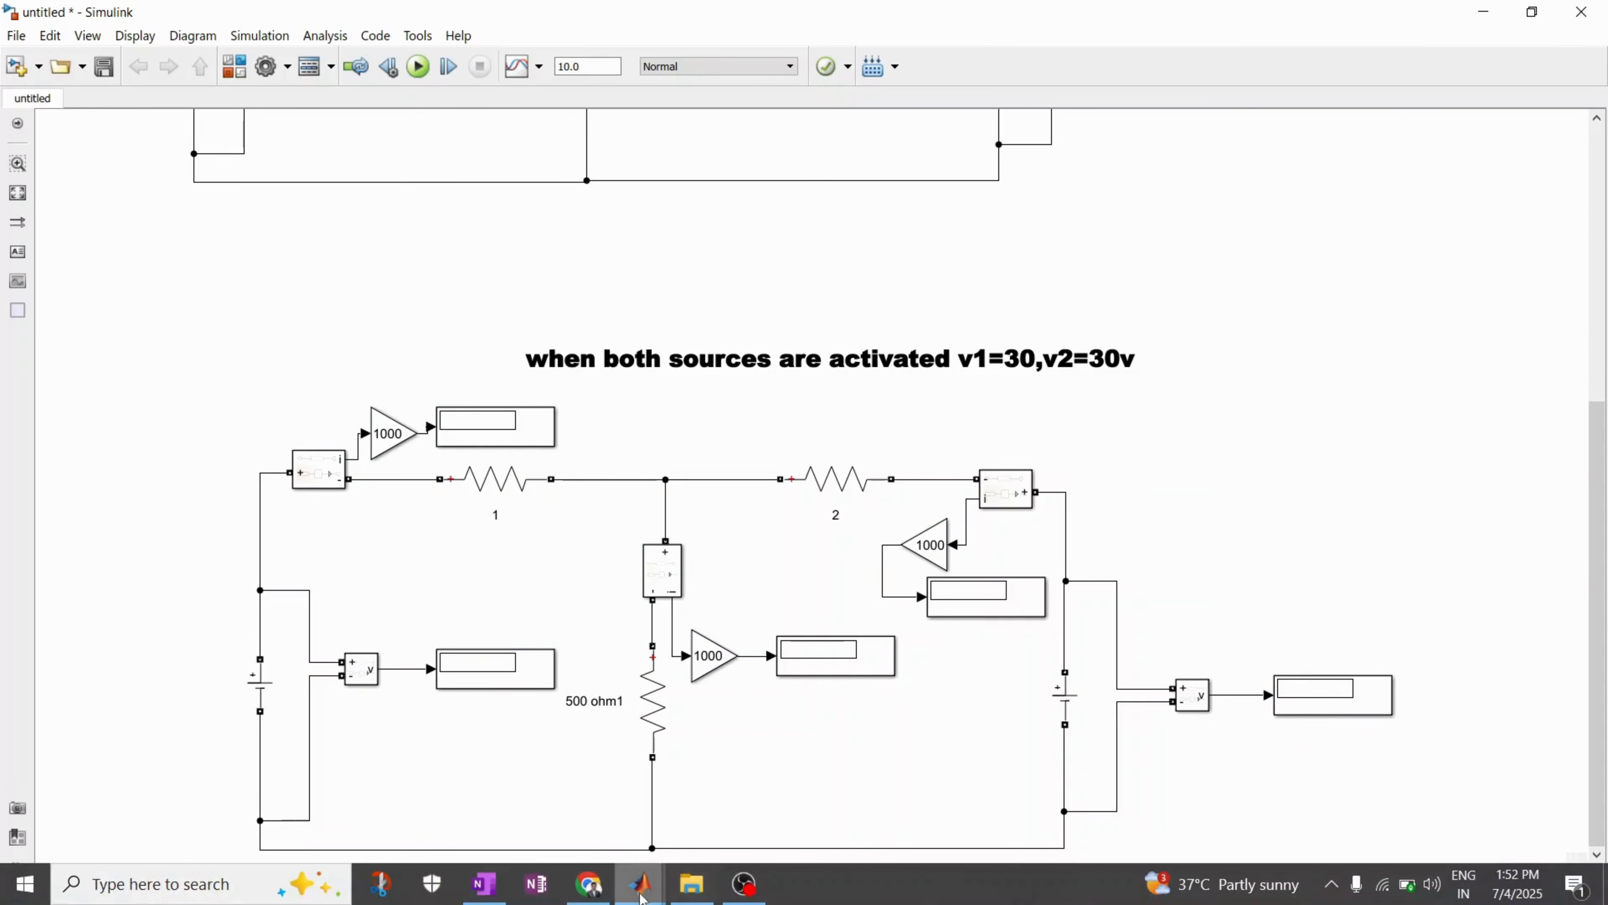
left_click(614, 719)
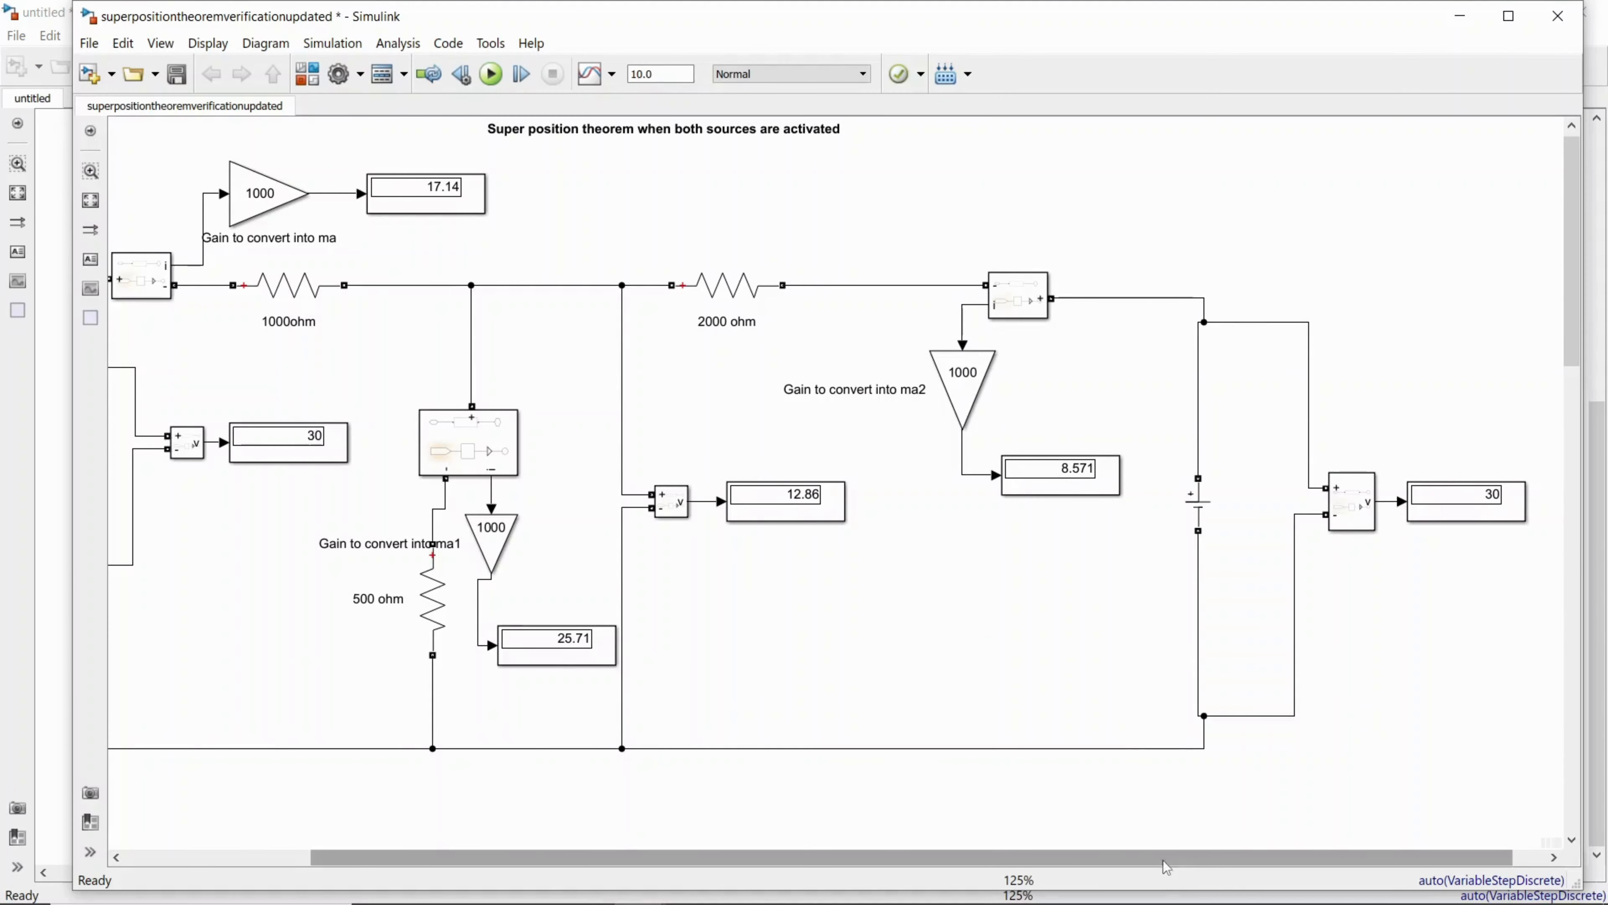
left_click_drag(1165, 861, 1000, 859)
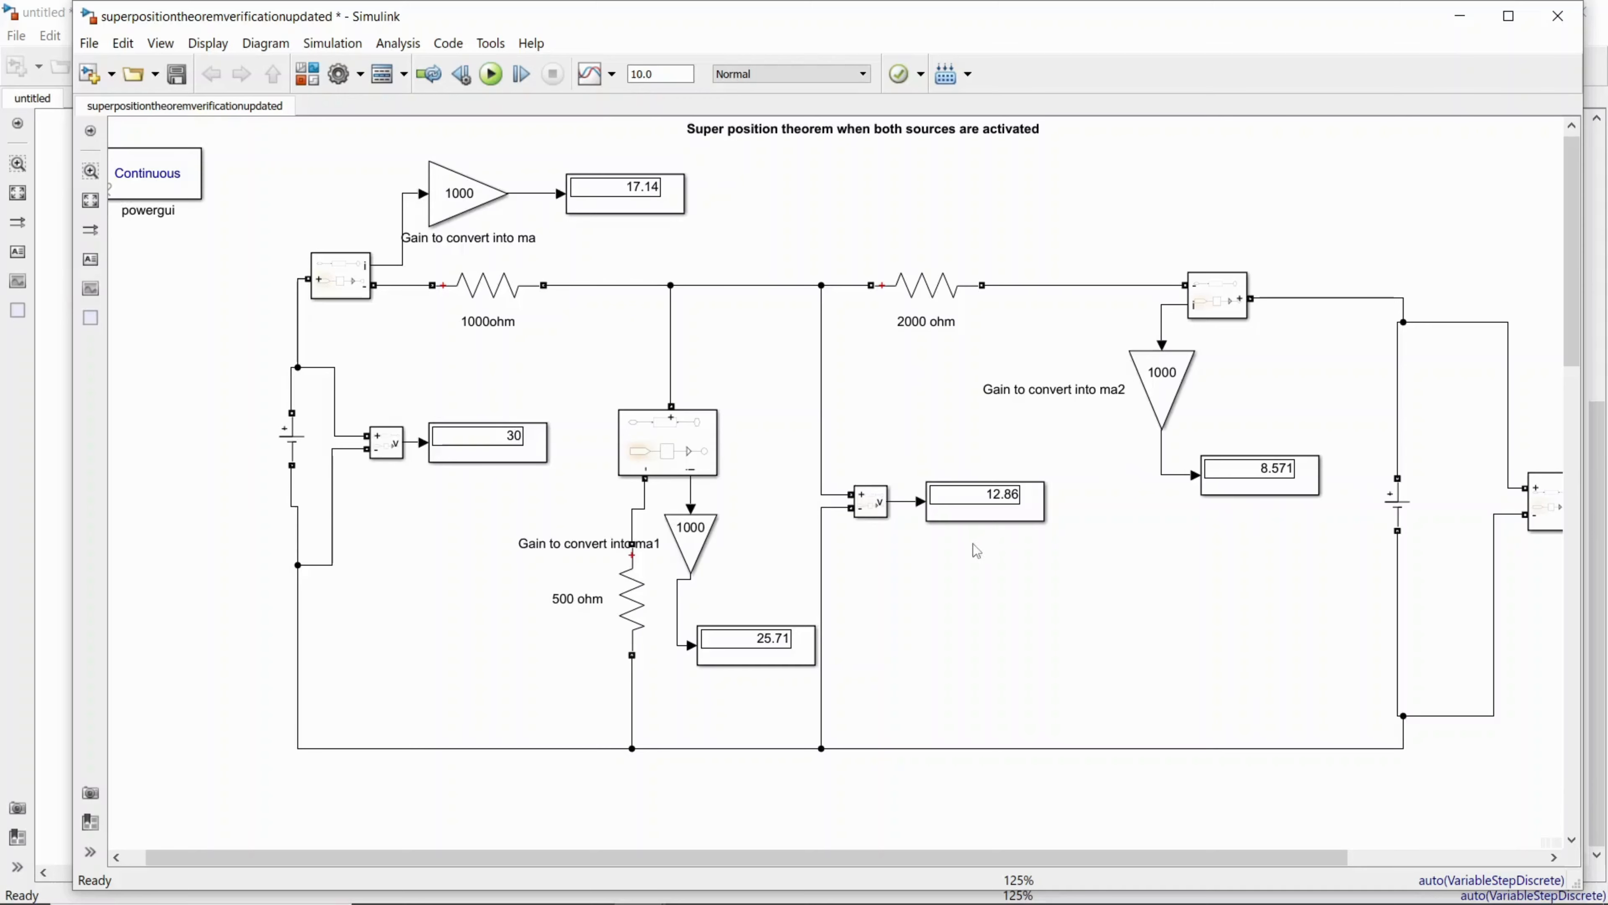
left_click_drag(1572, 352, 1575, 615)
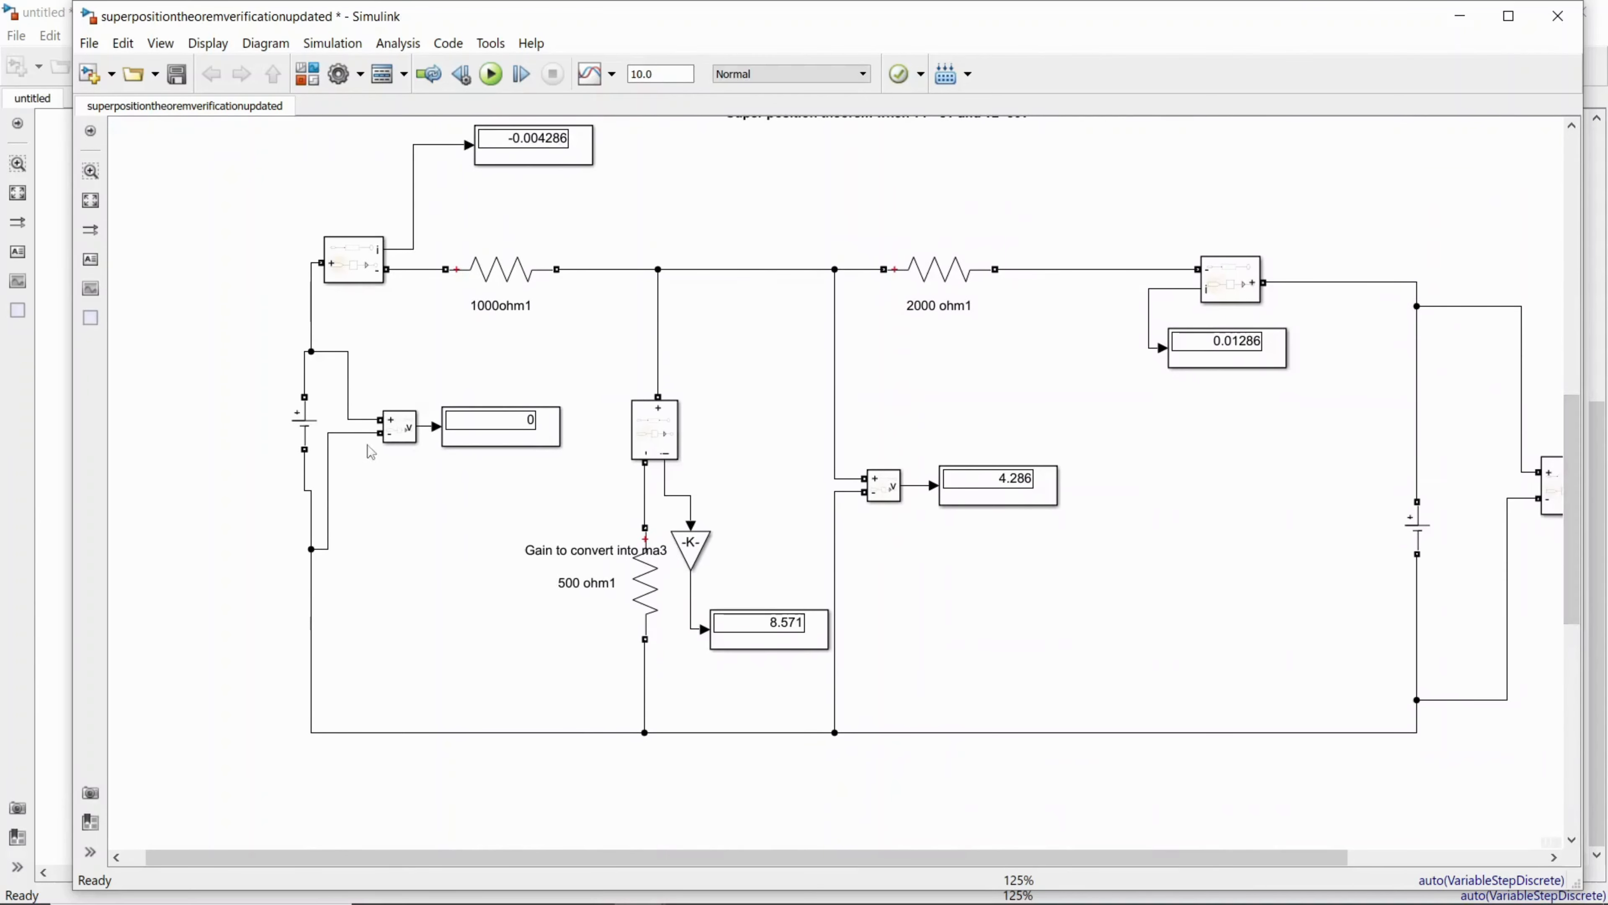
scroll(379, 479, "up", 1)
scroll(691, 493, "down", 1)
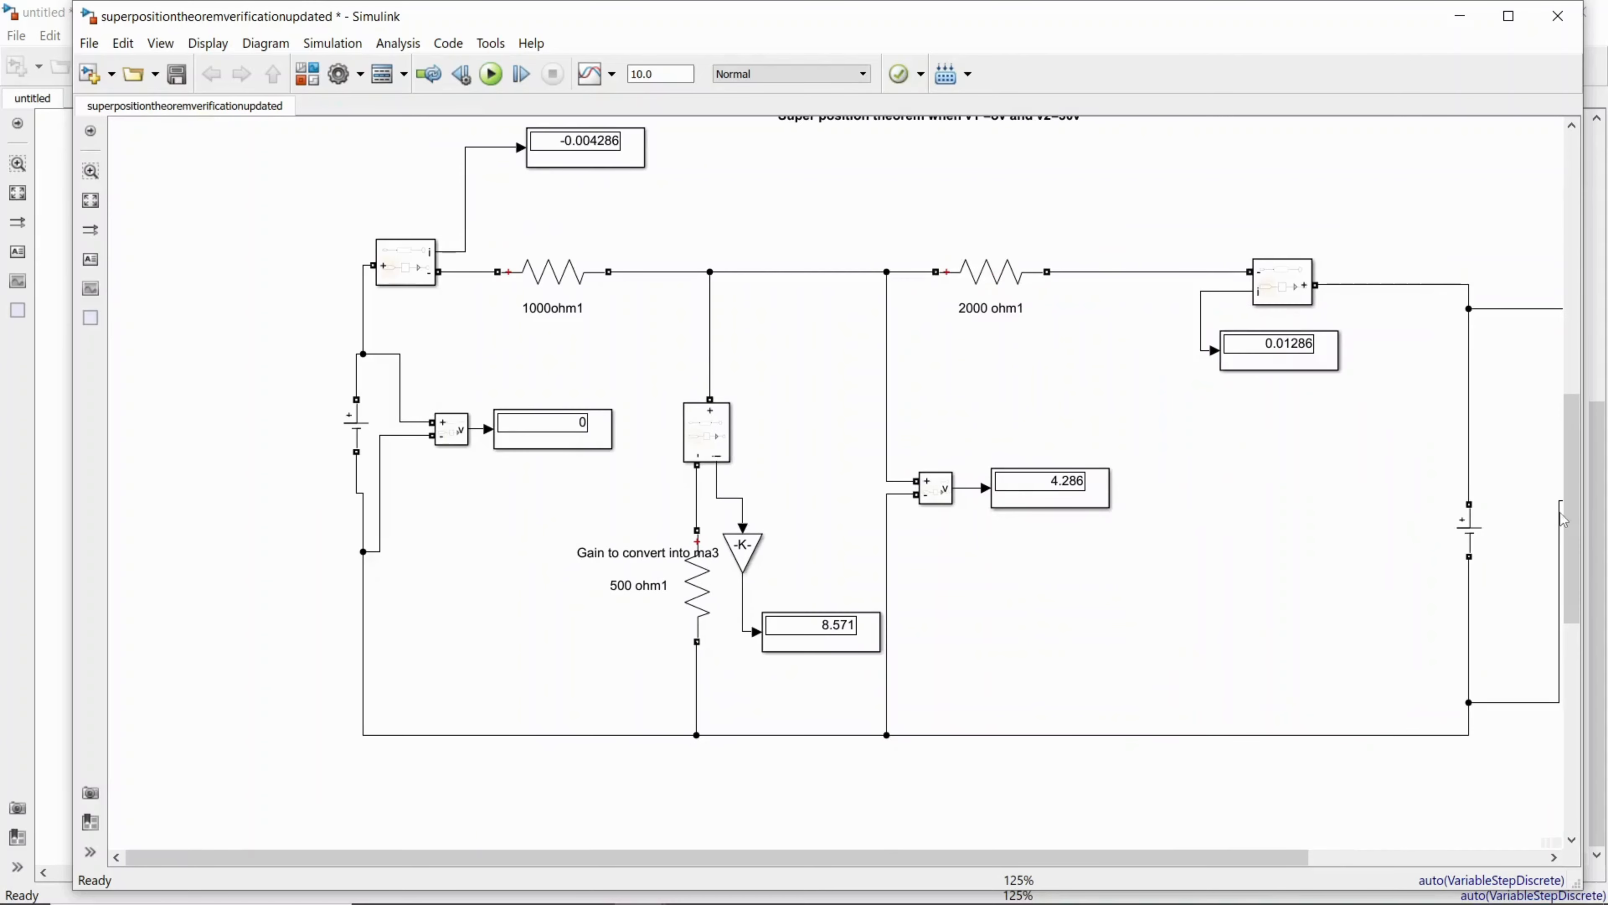
left_click_drag(1573, 519, 1576, 456)
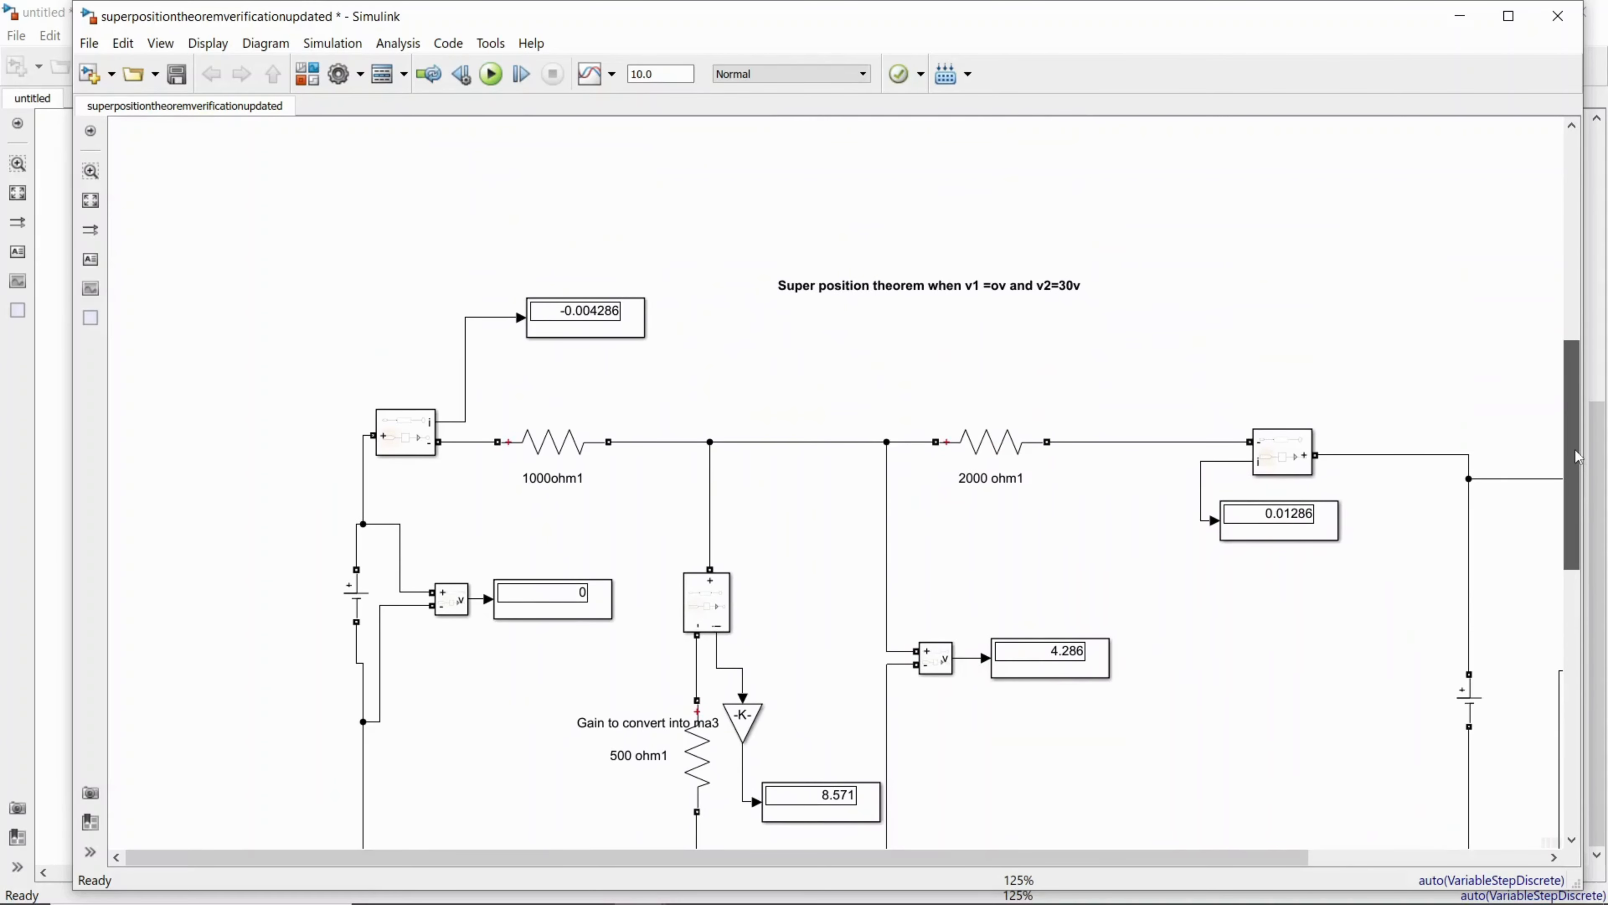
left_click(1460, 16)
Change v1 to 0 in the annotation above the copied circuit, making it "v1=0,v2=30v"
left_click(1009, 367)
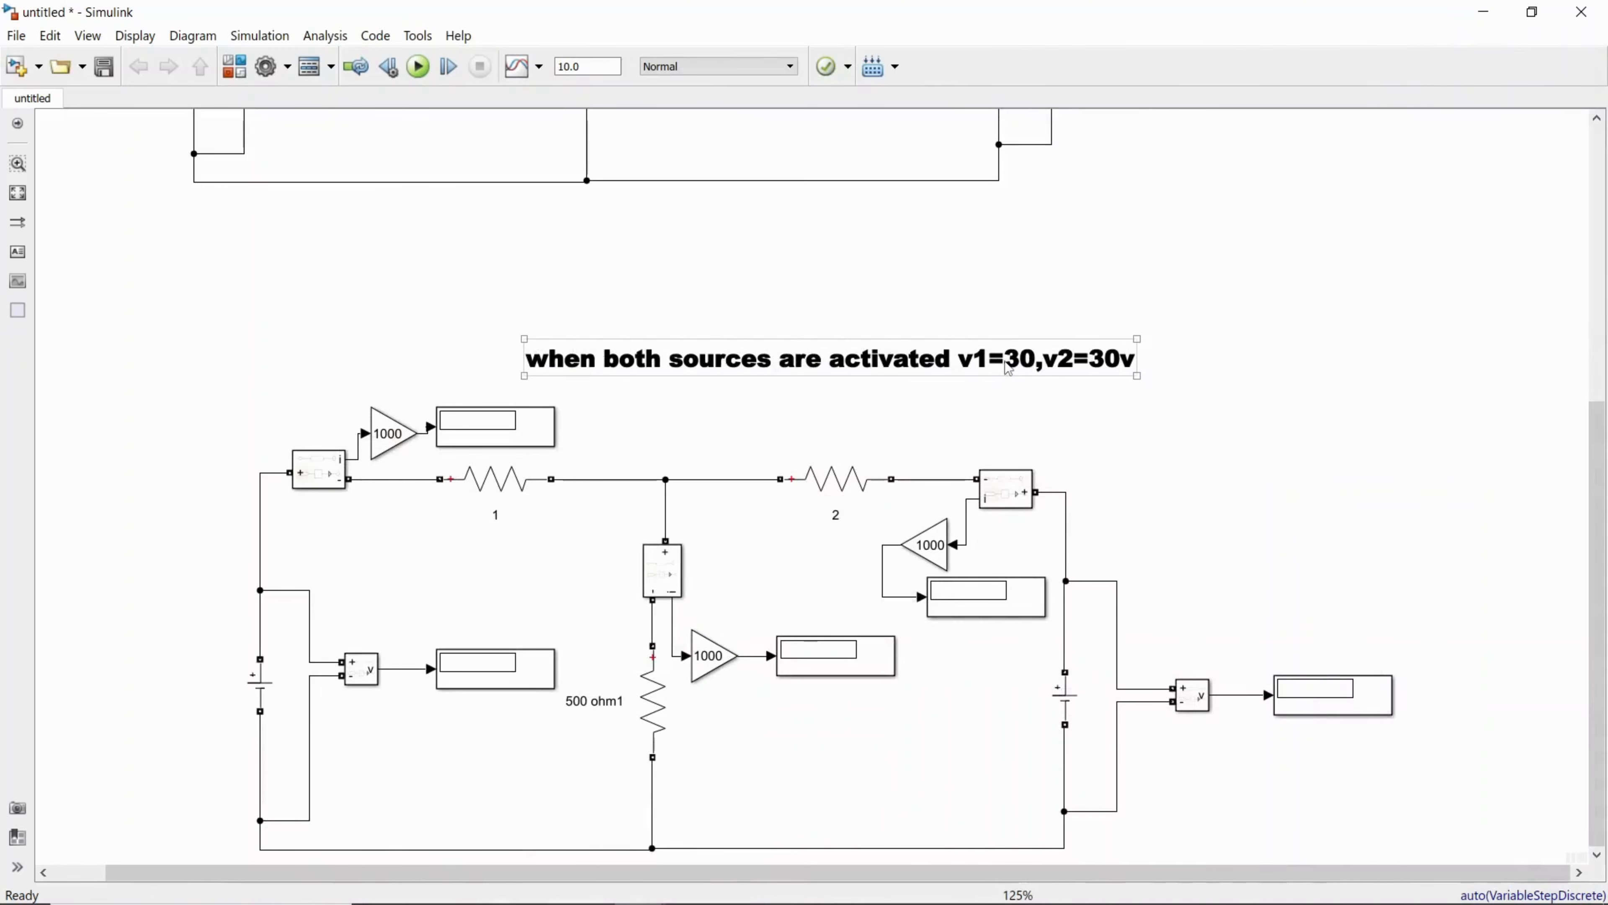
left_click(1010, 365)
key("BackSpace")
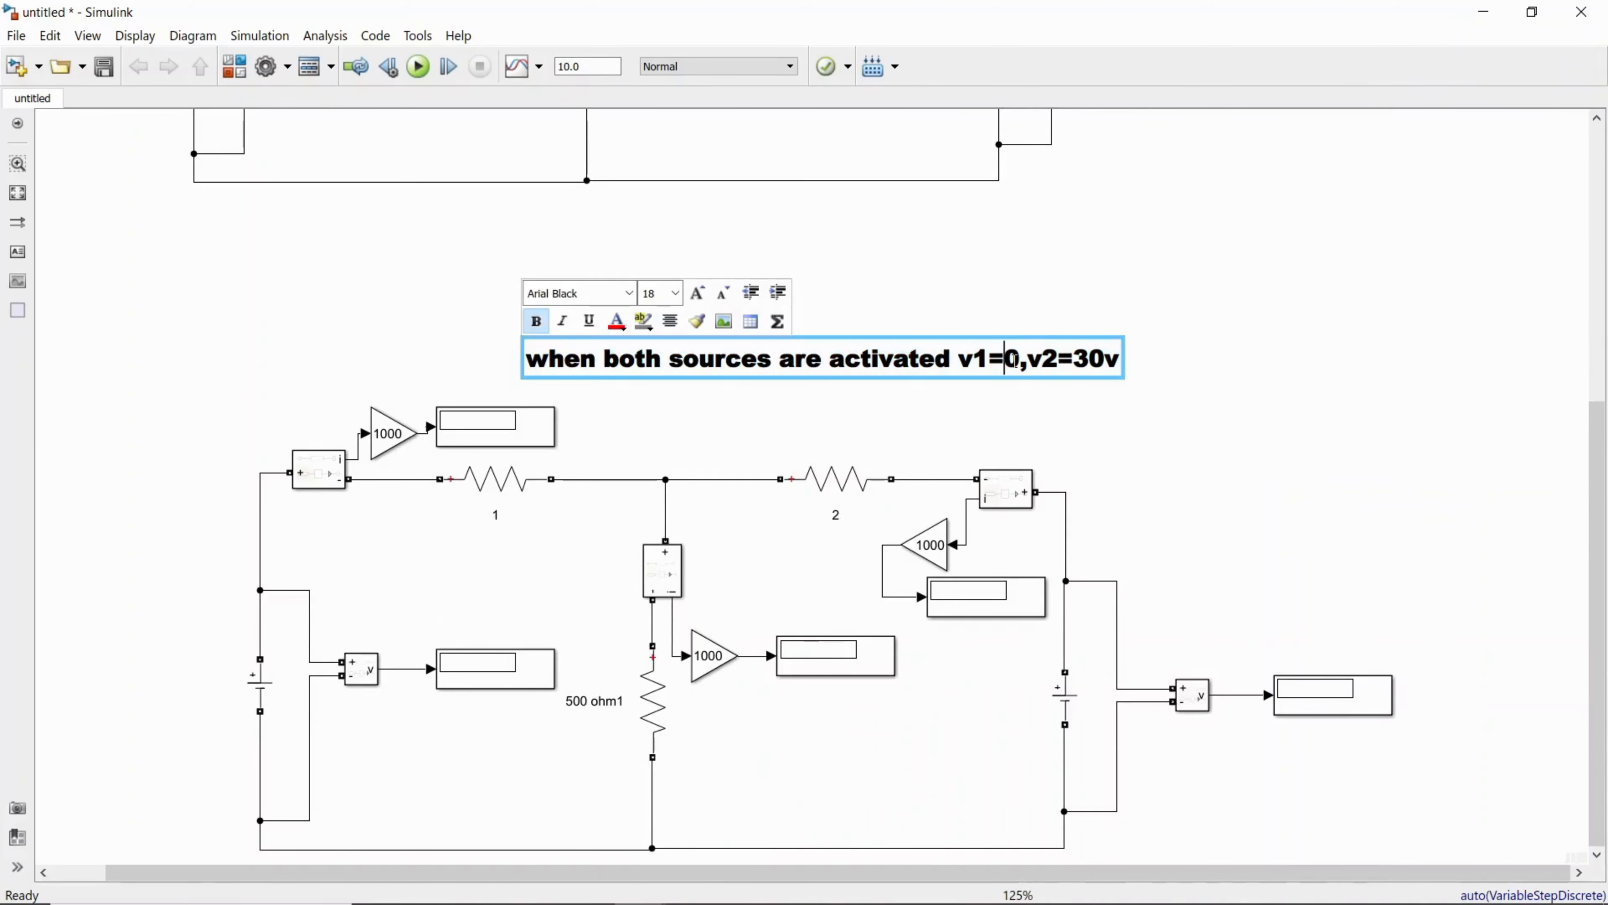
Set the amplitude of the v1 DC voltage source in the copied circuit to 0 V
double_click(260, 696)
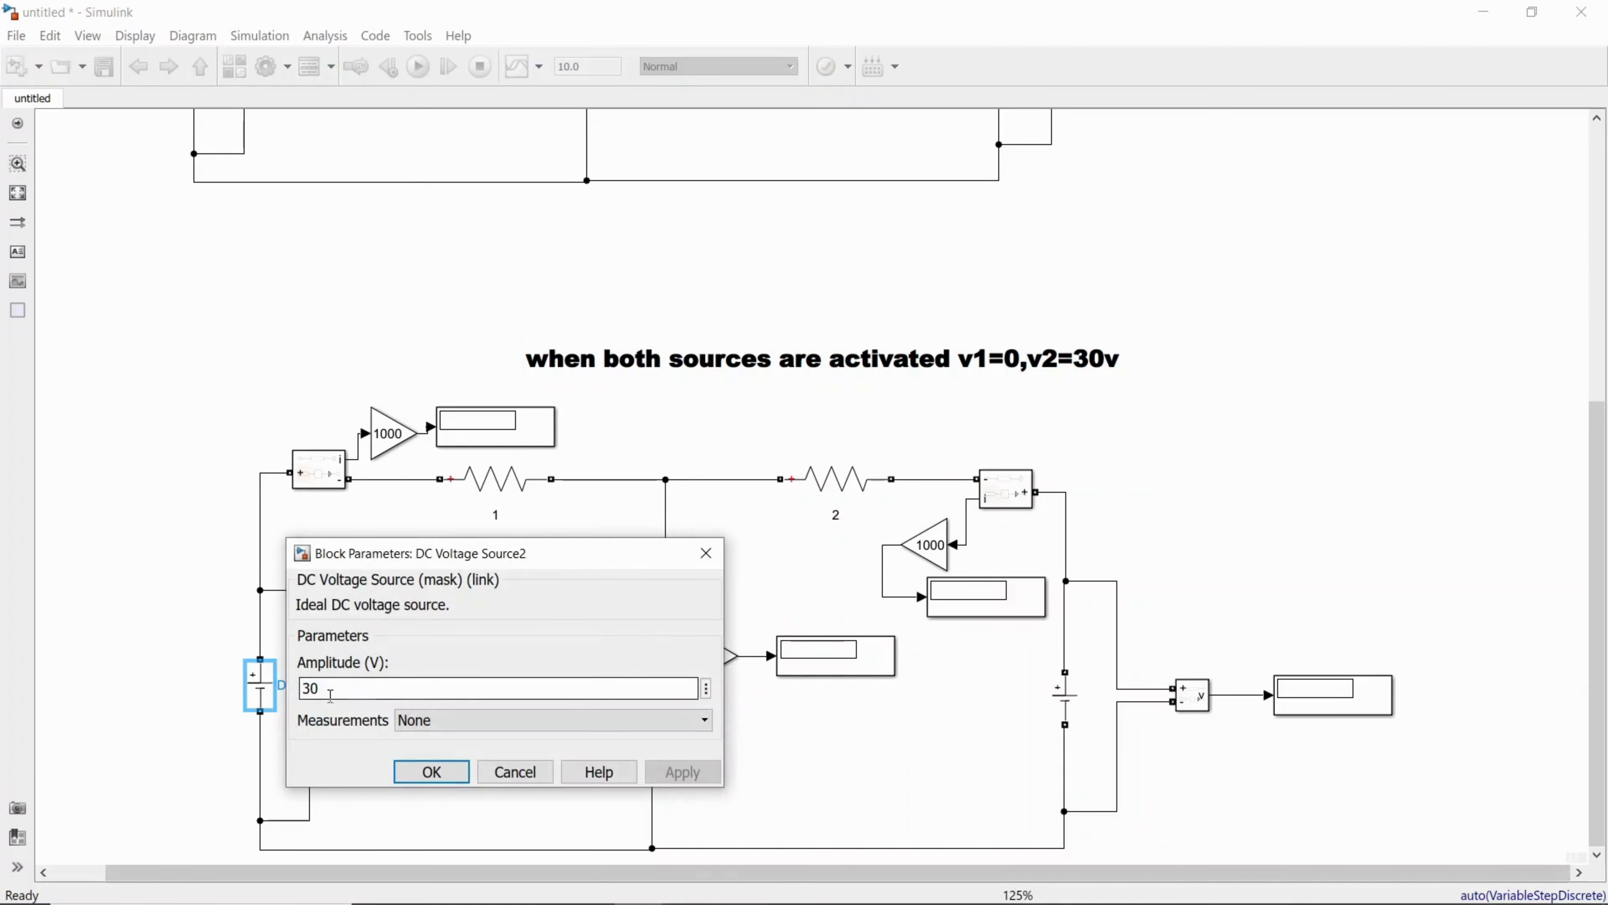
double_click(331, 693)
type("0")
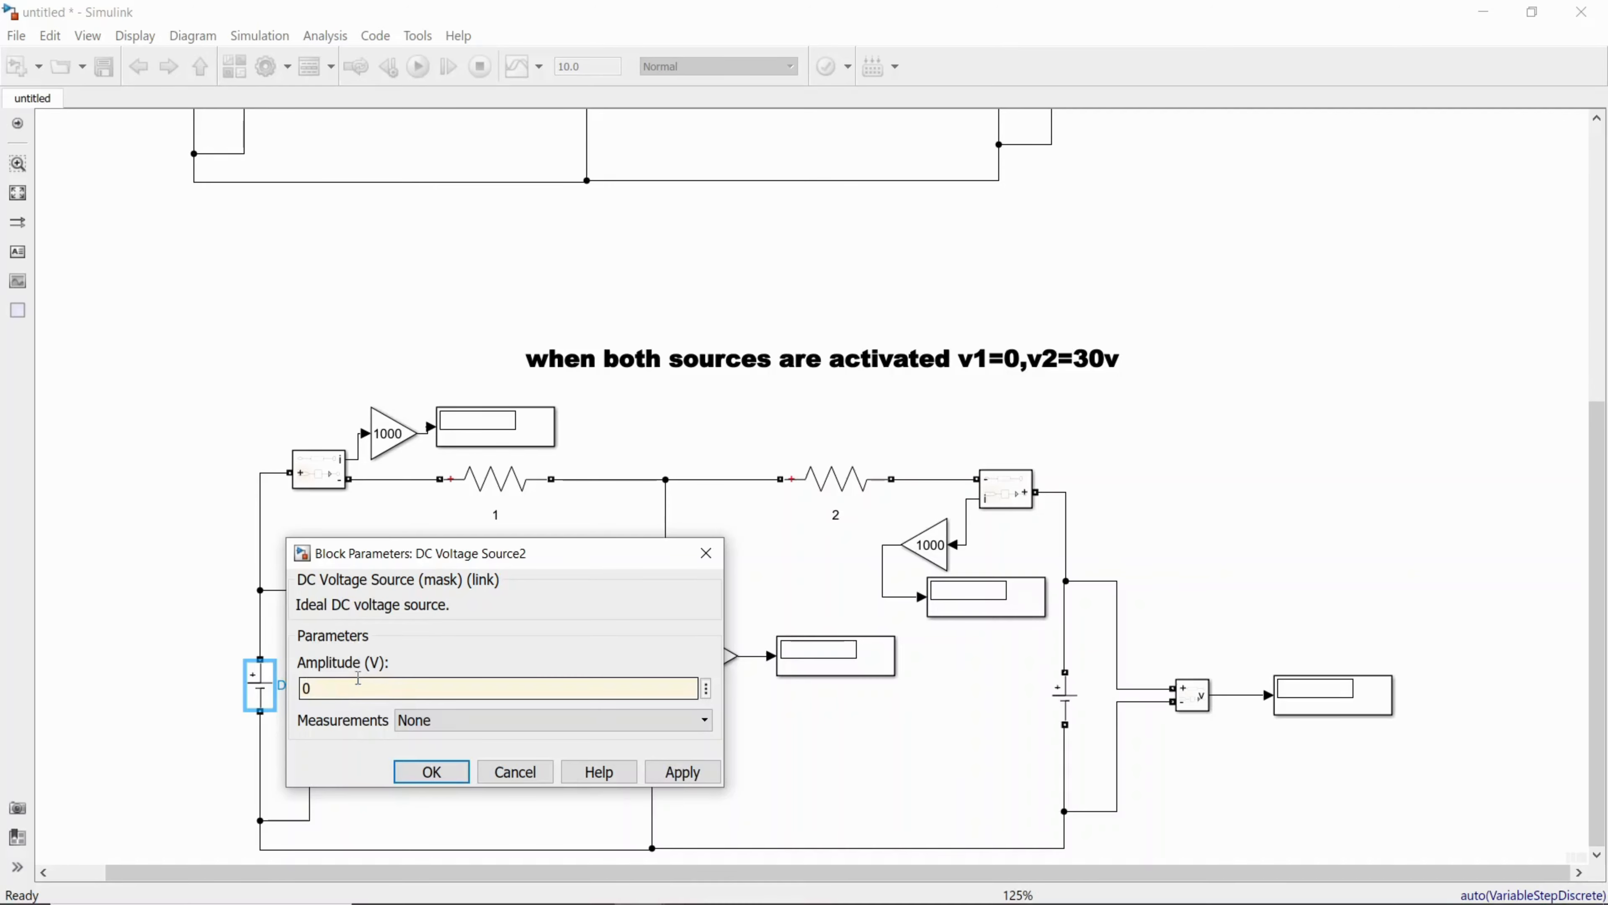
left_click(682, 772)
left_click(427, 772)
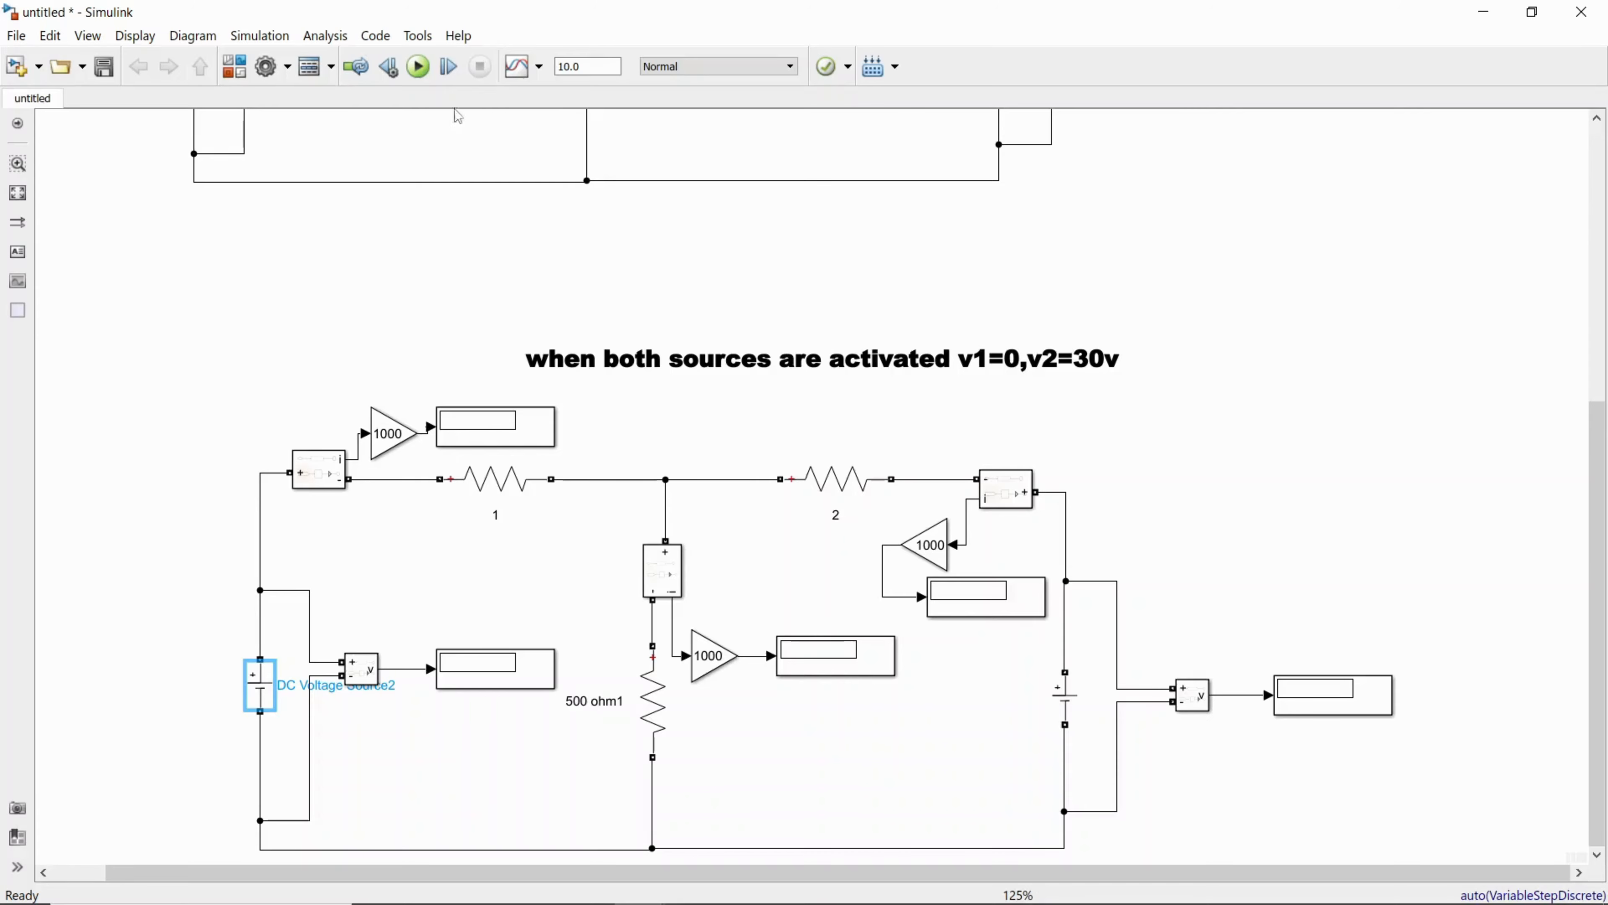
Run the simulation and compare the copied circuit's current displays with those of the original circuit
left_click(418, 66)
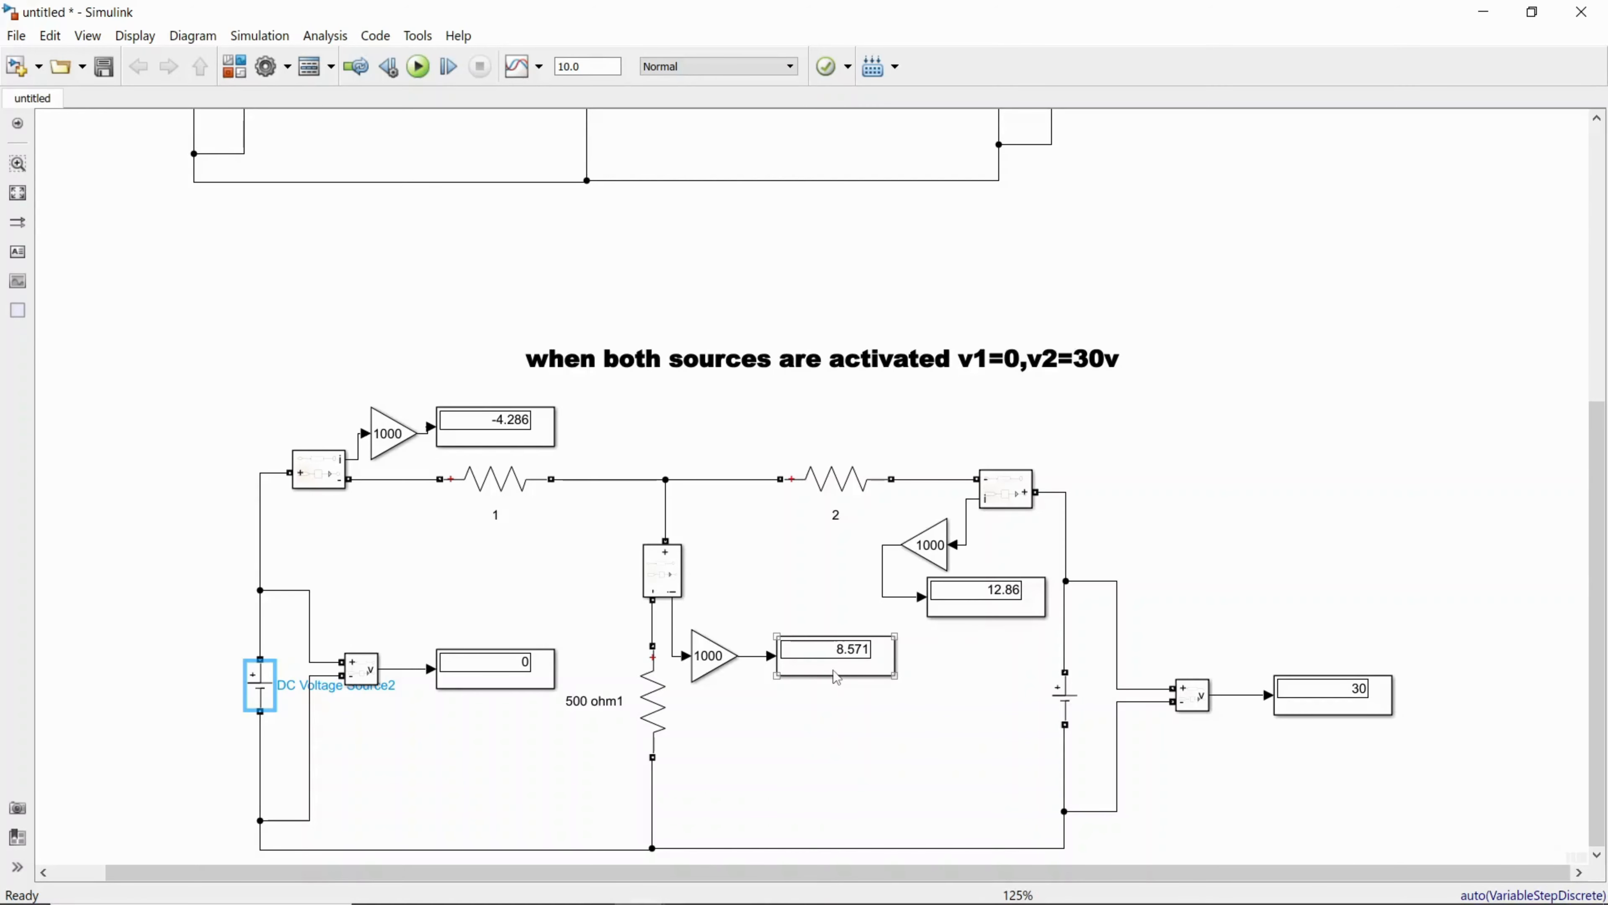
left_click_drag(1597, 671, 1592, 536)
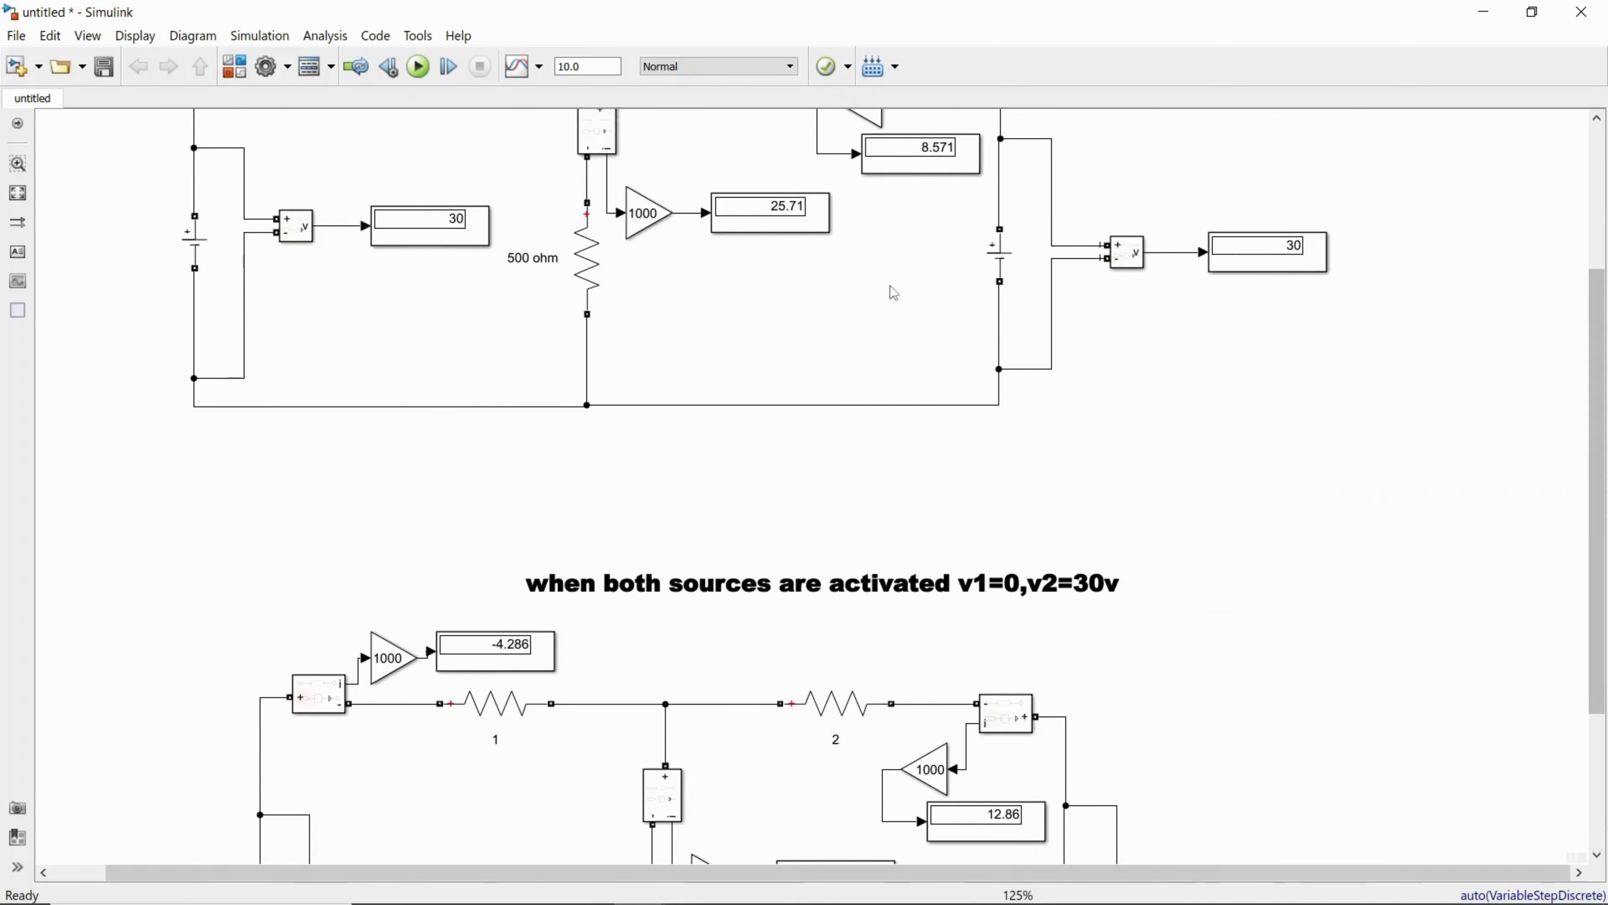
left_click_drag(1597, 442, 1597, 572)
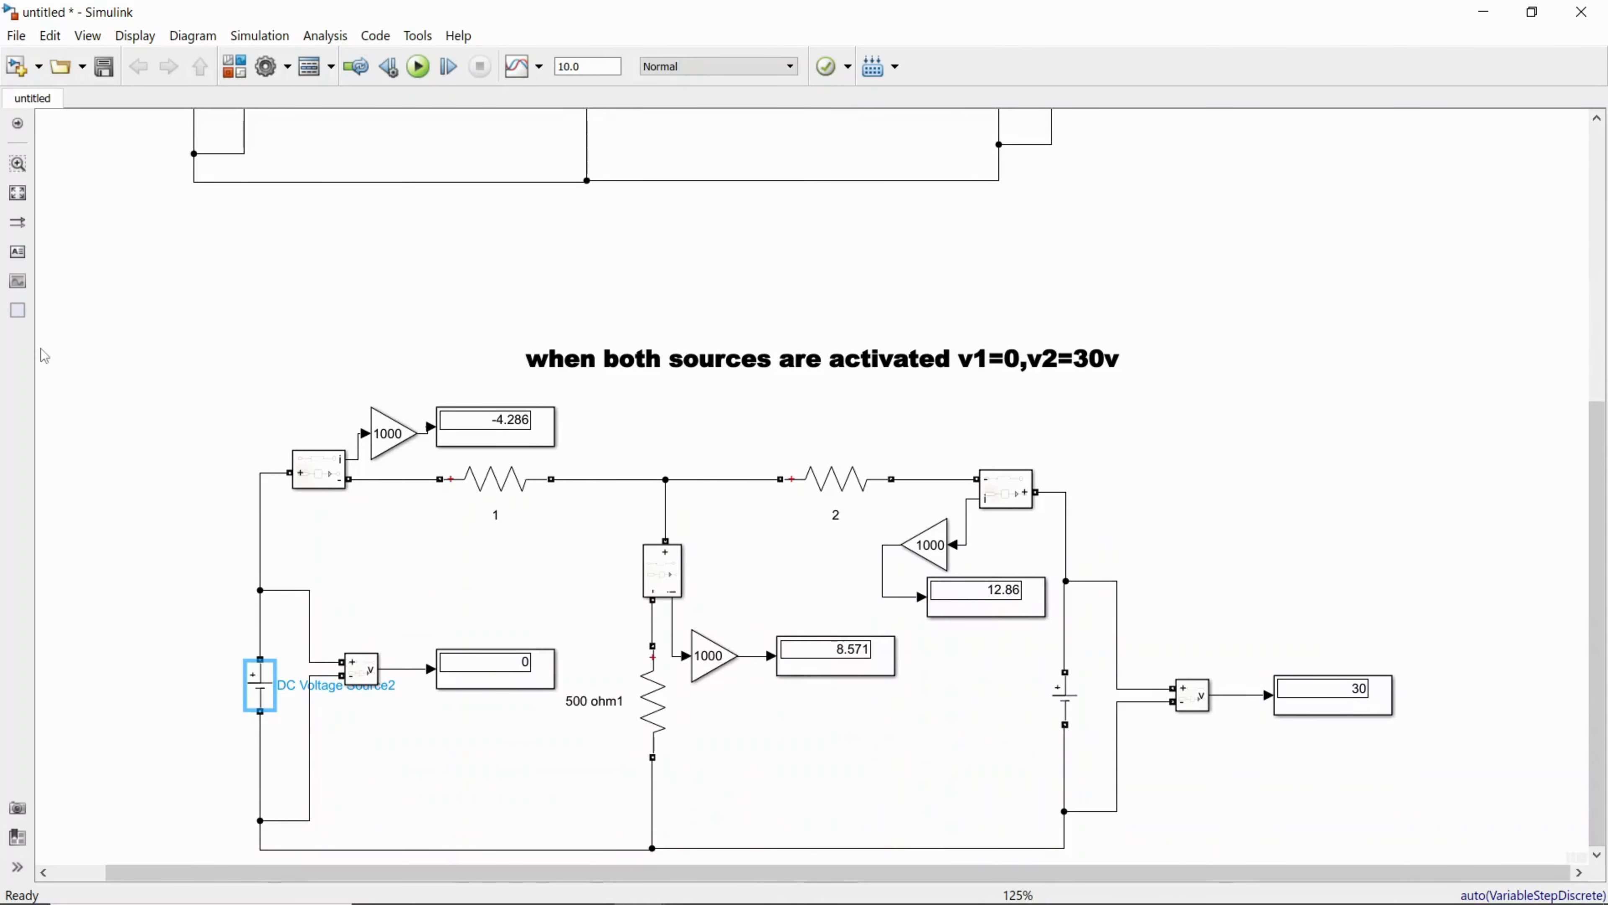
Duplicate the whole v1=0, v2=30 V circuit with its annotation and place the copy below it
left_click_drag(120, 281, 1369, 865)
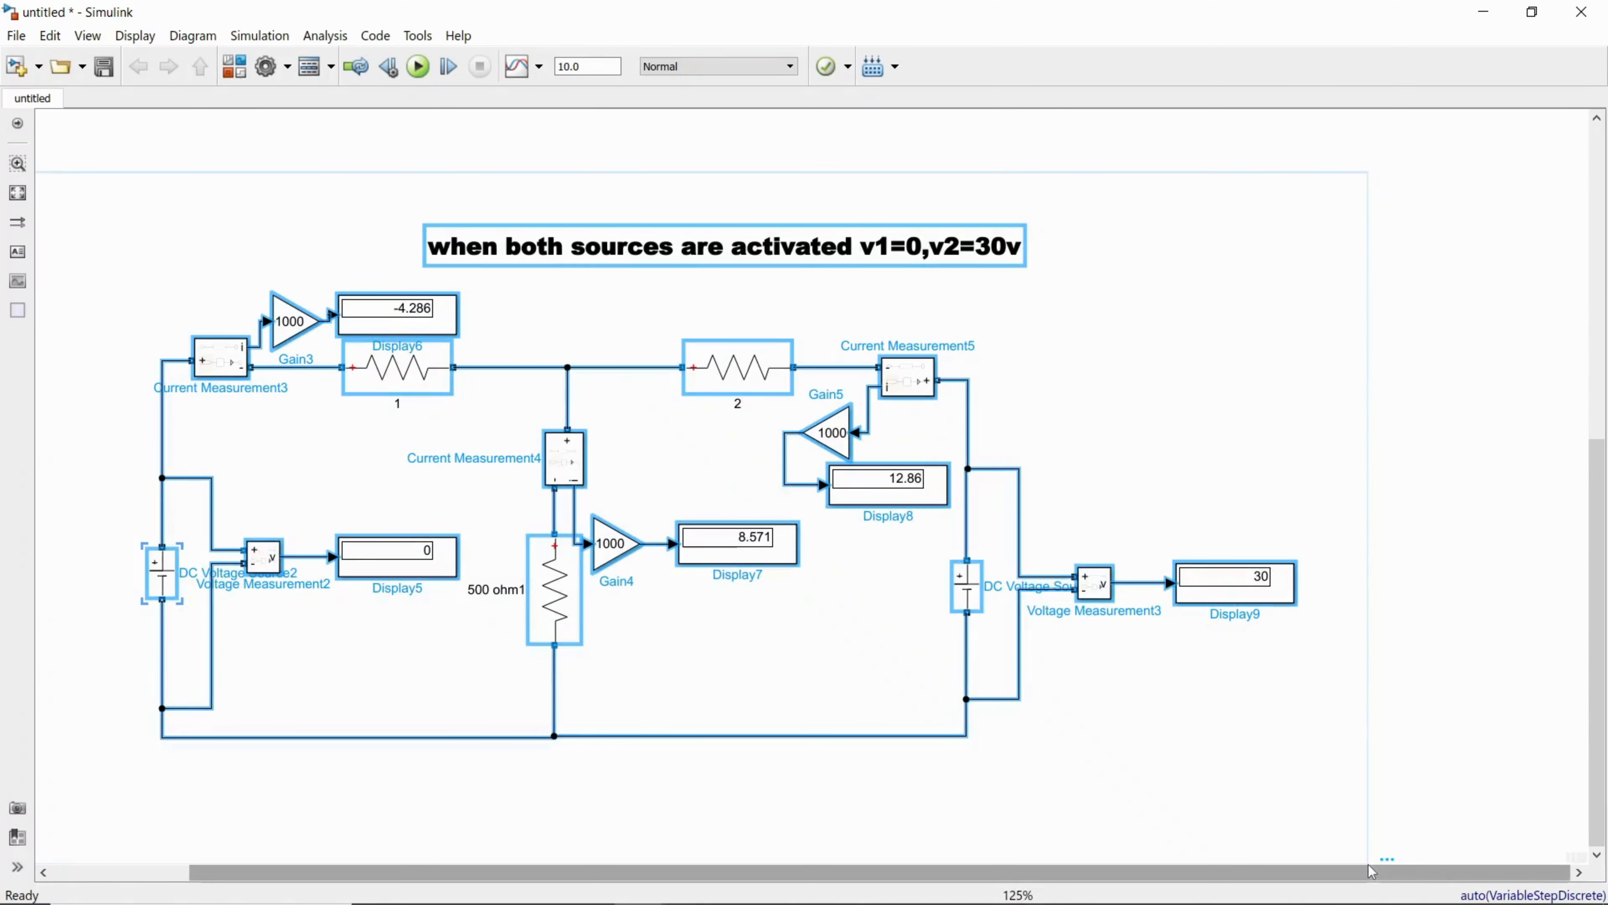
left_click(748, 827)
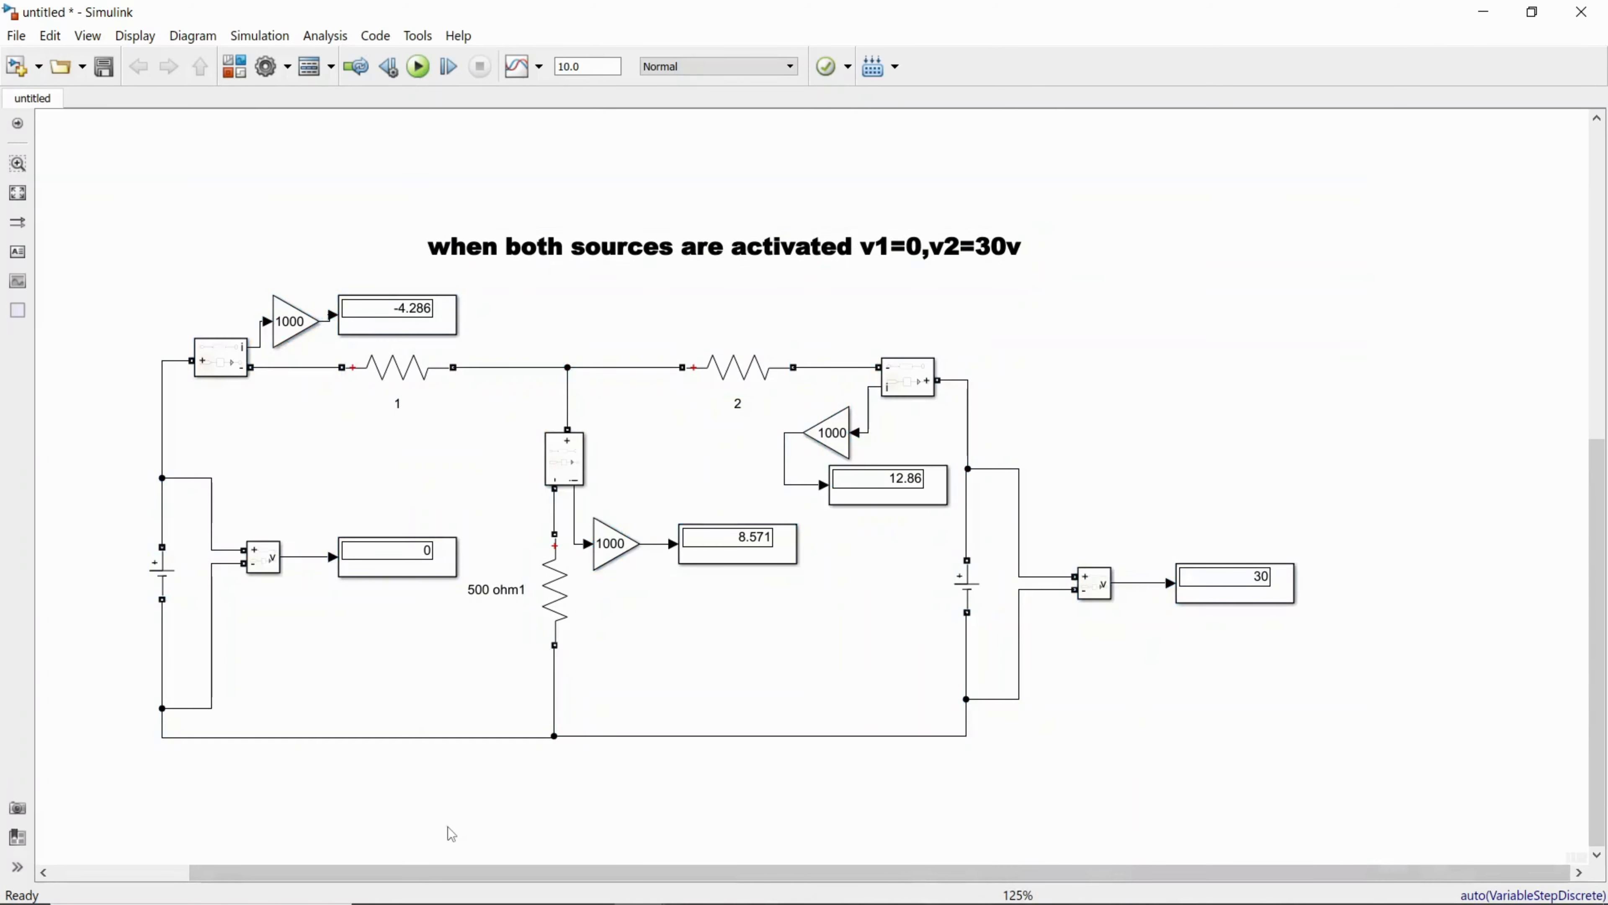
type("when both sources are activated v1=0,v2=30v")
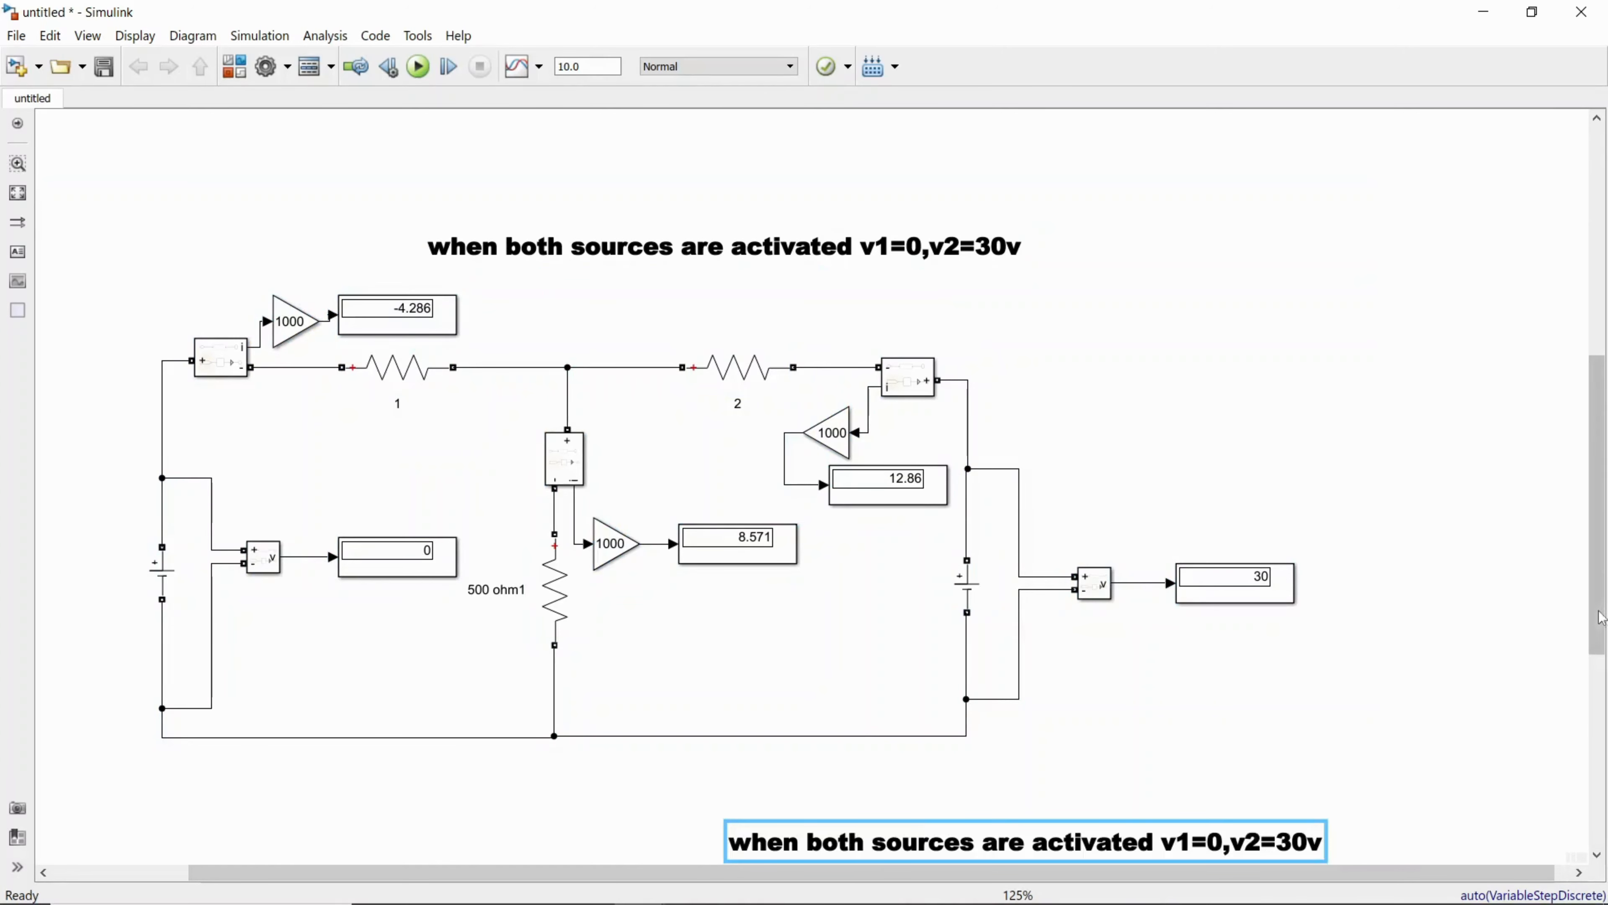
Change the annotation above the newest circuit copy so that its source values read "v1=30,v2=0v"
left_click_drag(1597, 608, 1598, 764)
left_click(1214, 459)
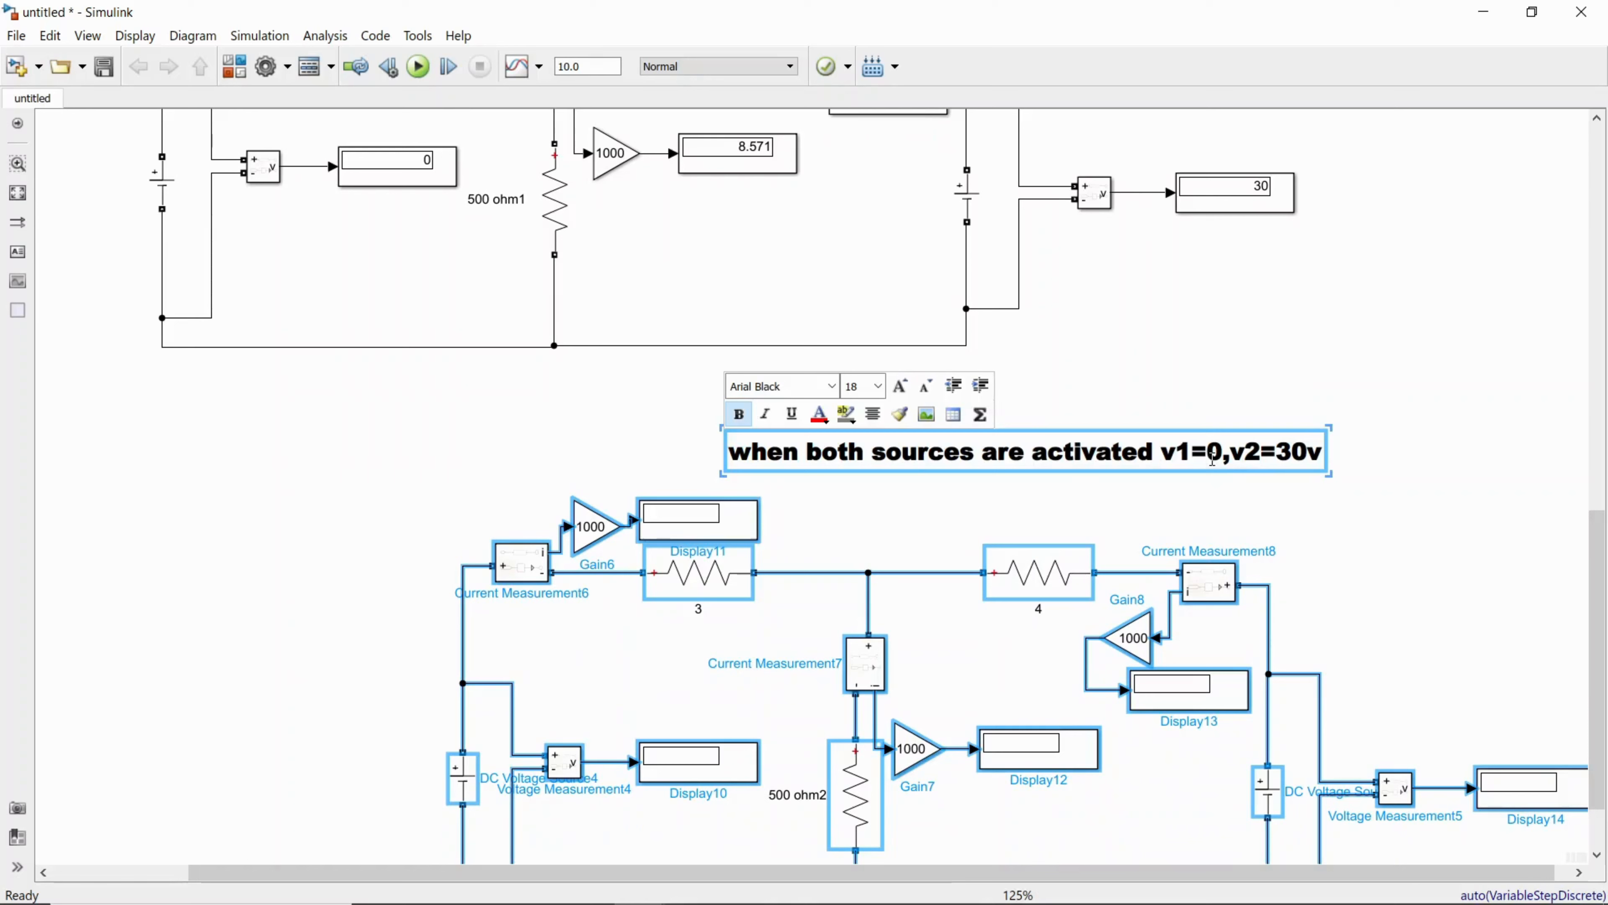
type("3")
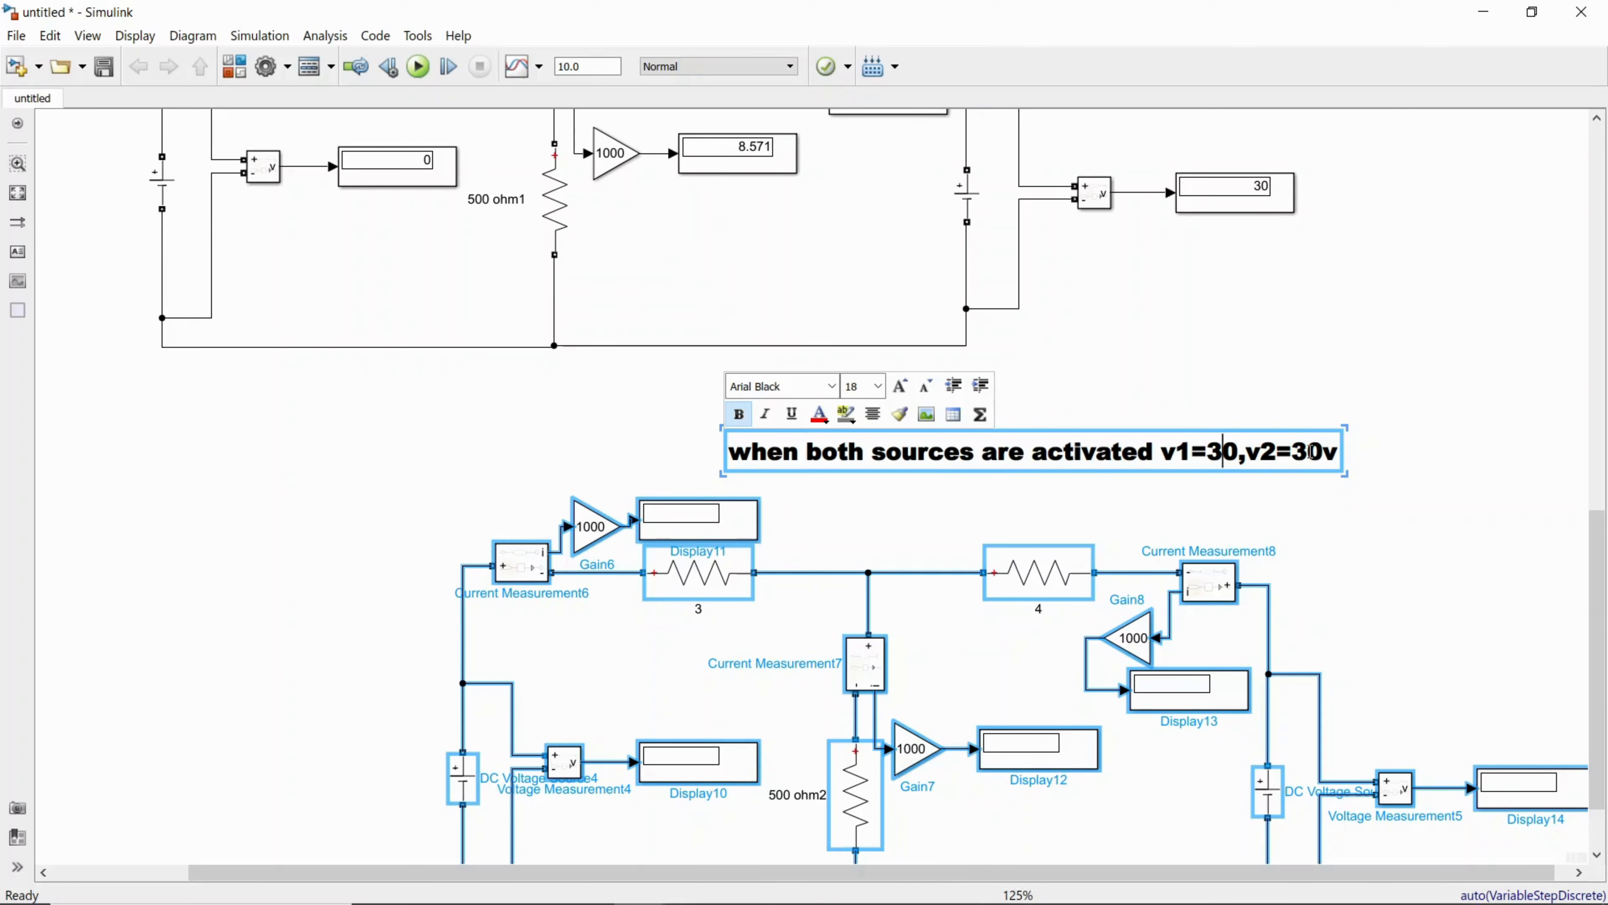
key("BackSpace")
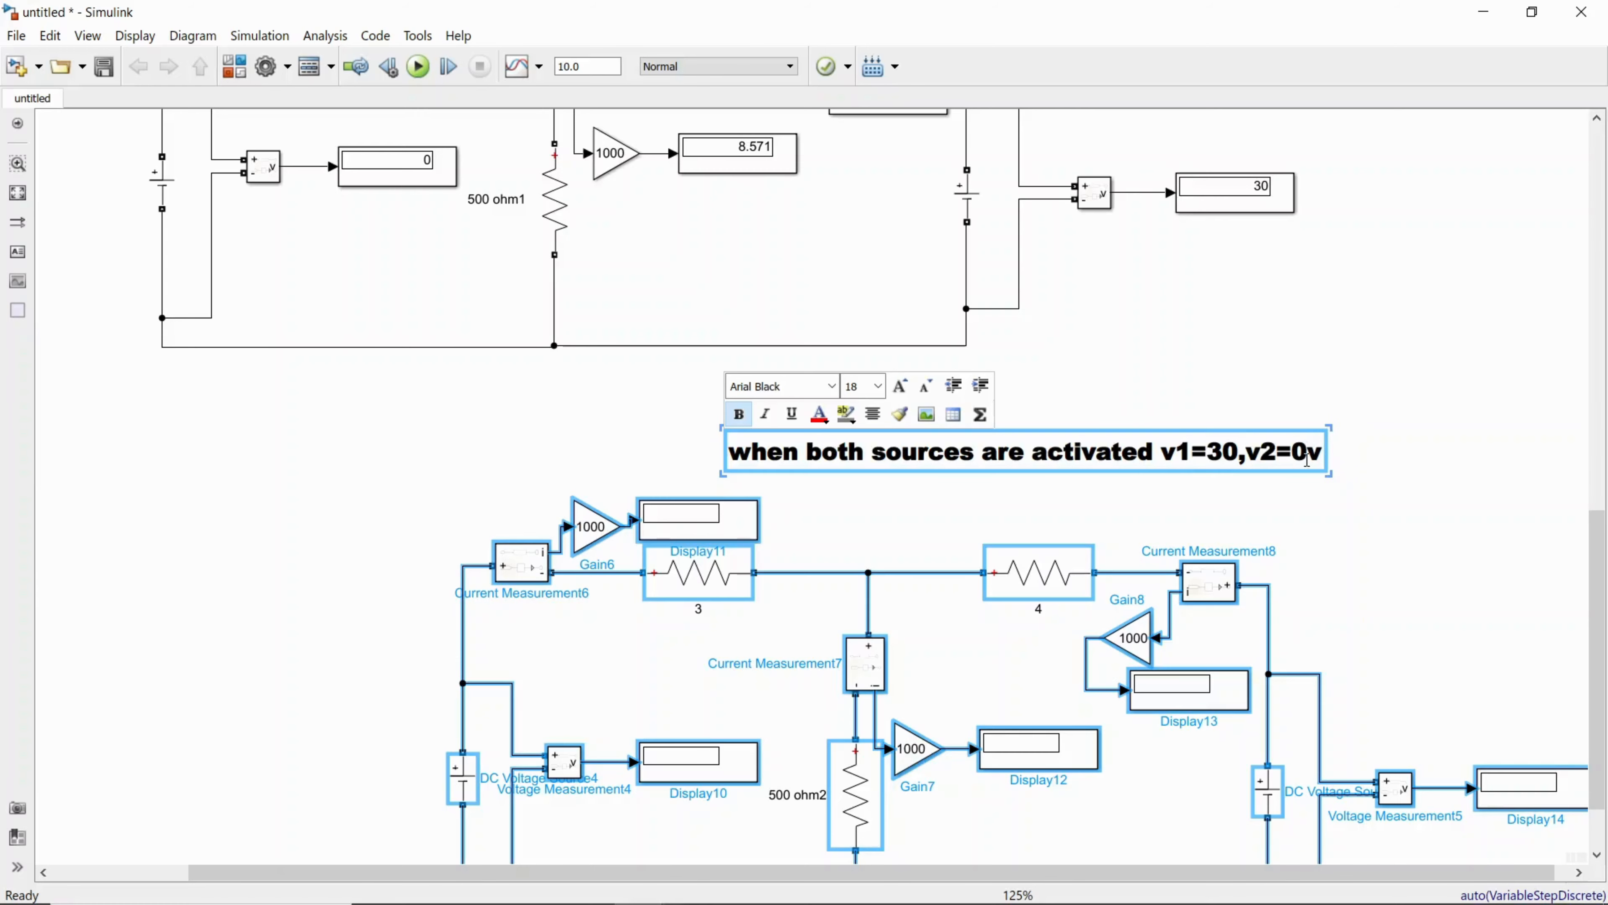
left_click(1479, 534)
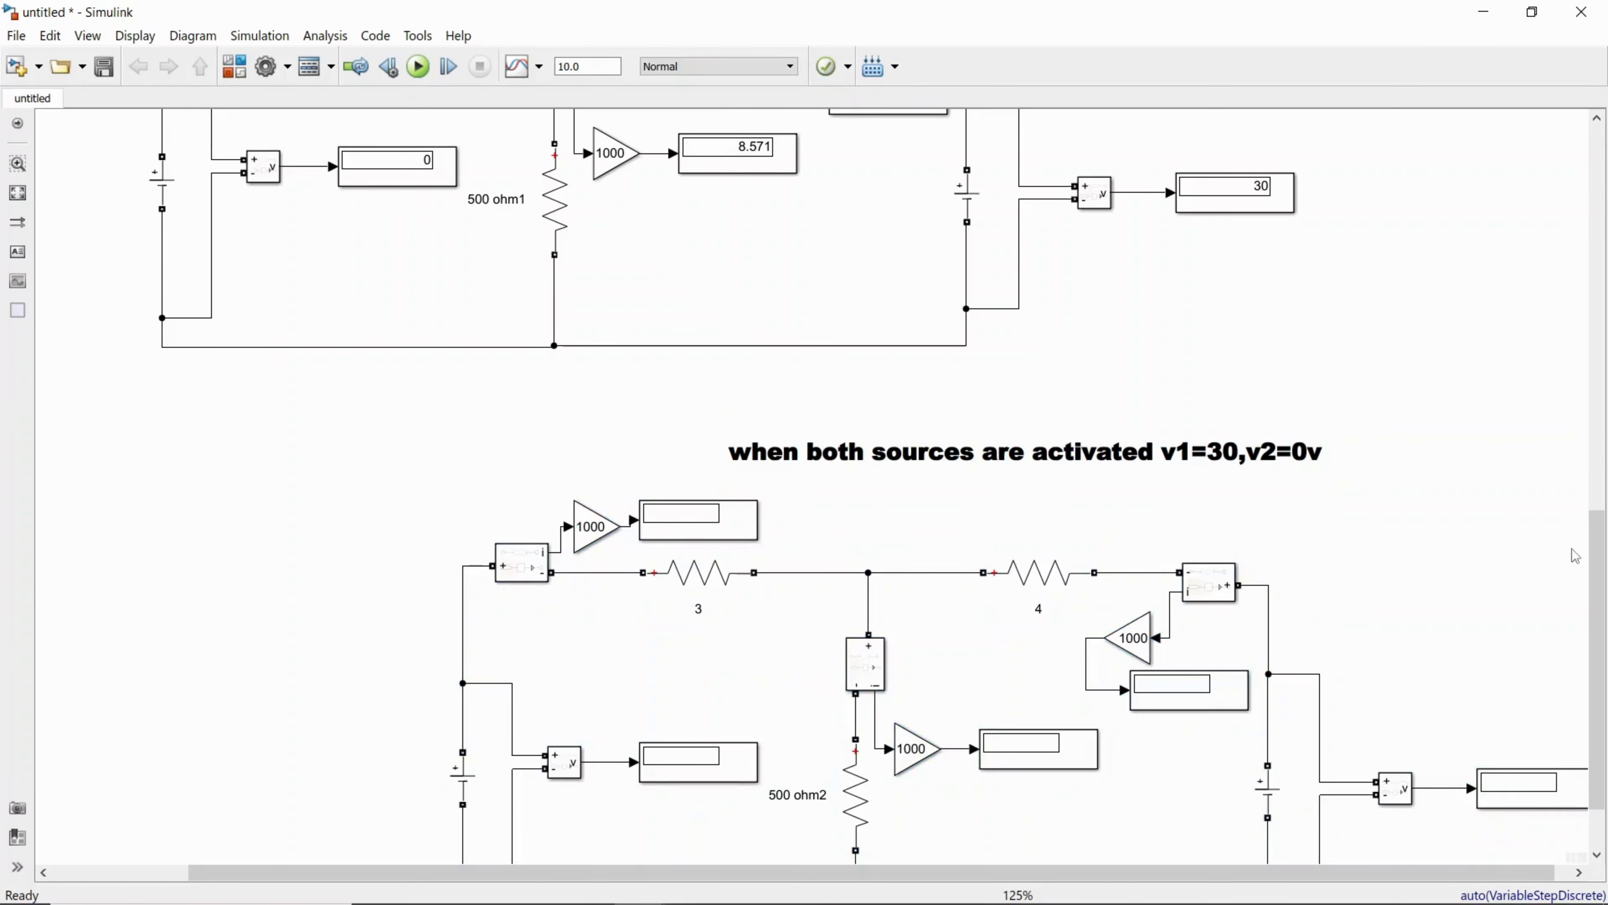
Set the amplitude of the v1 DC voltage source in the third circuit to 30 V
scroll(1600, 573, "down", 3)
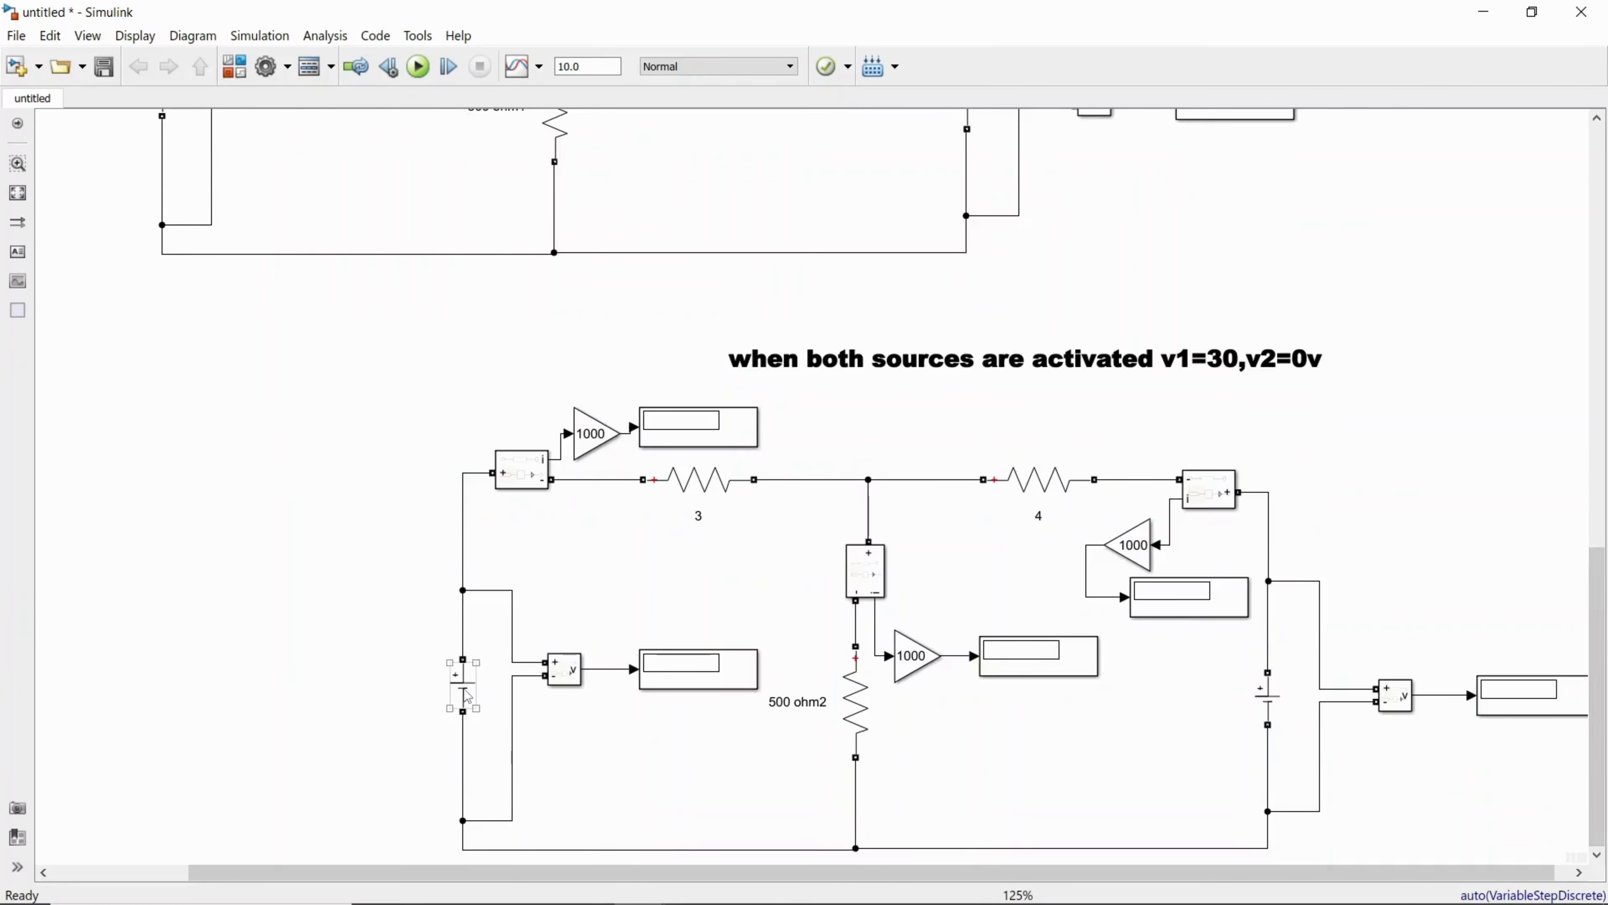
double_click(462, 685)
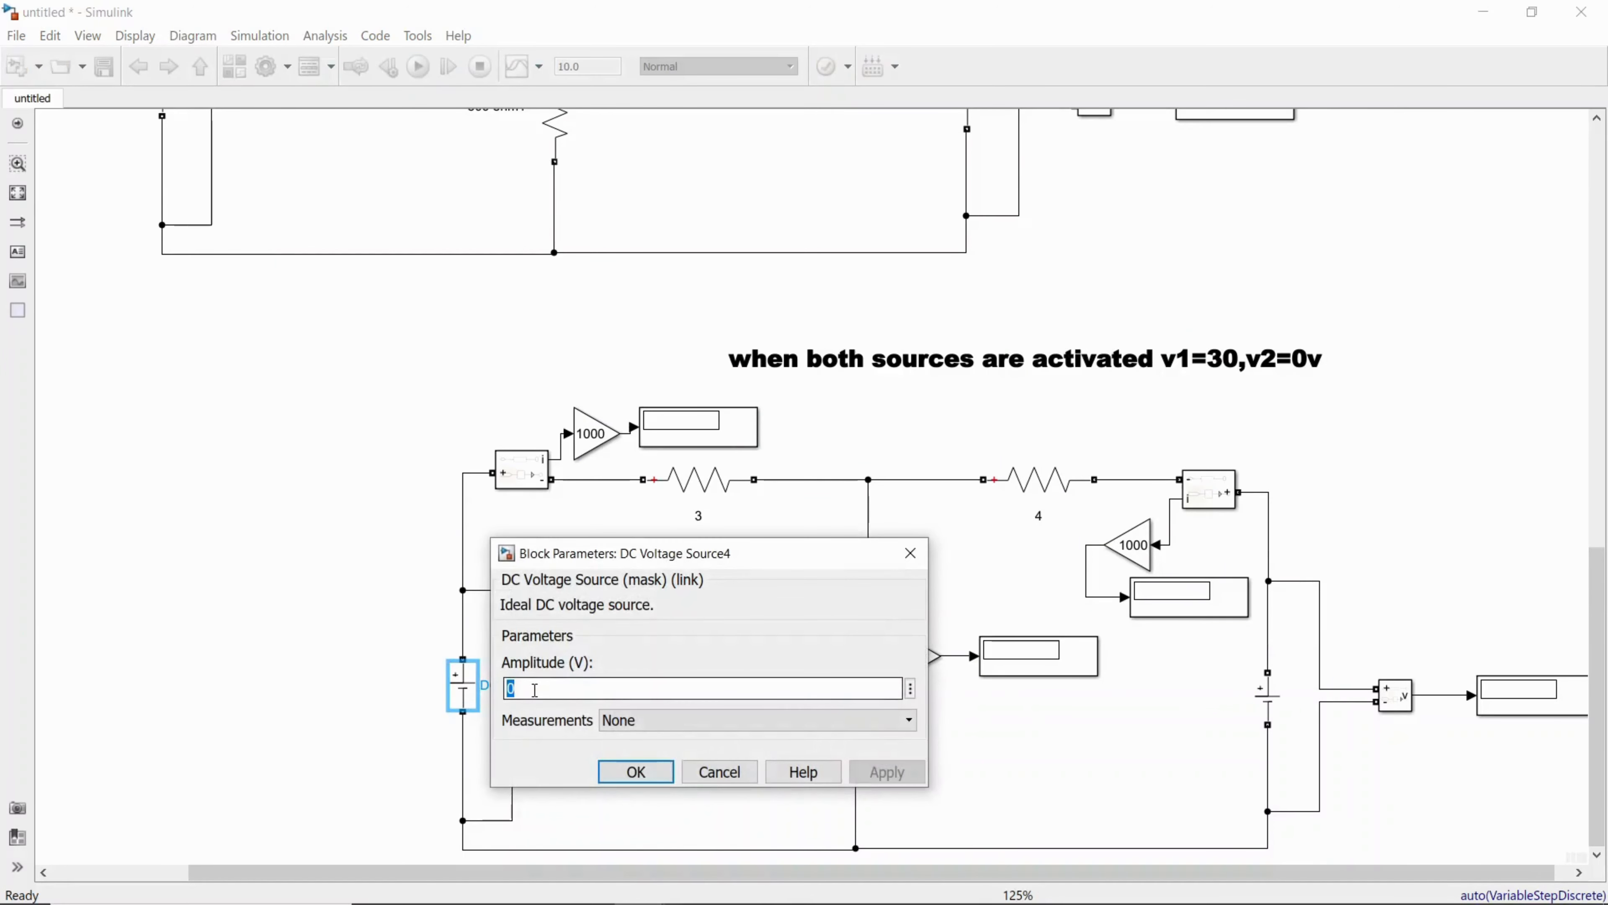
type("30")
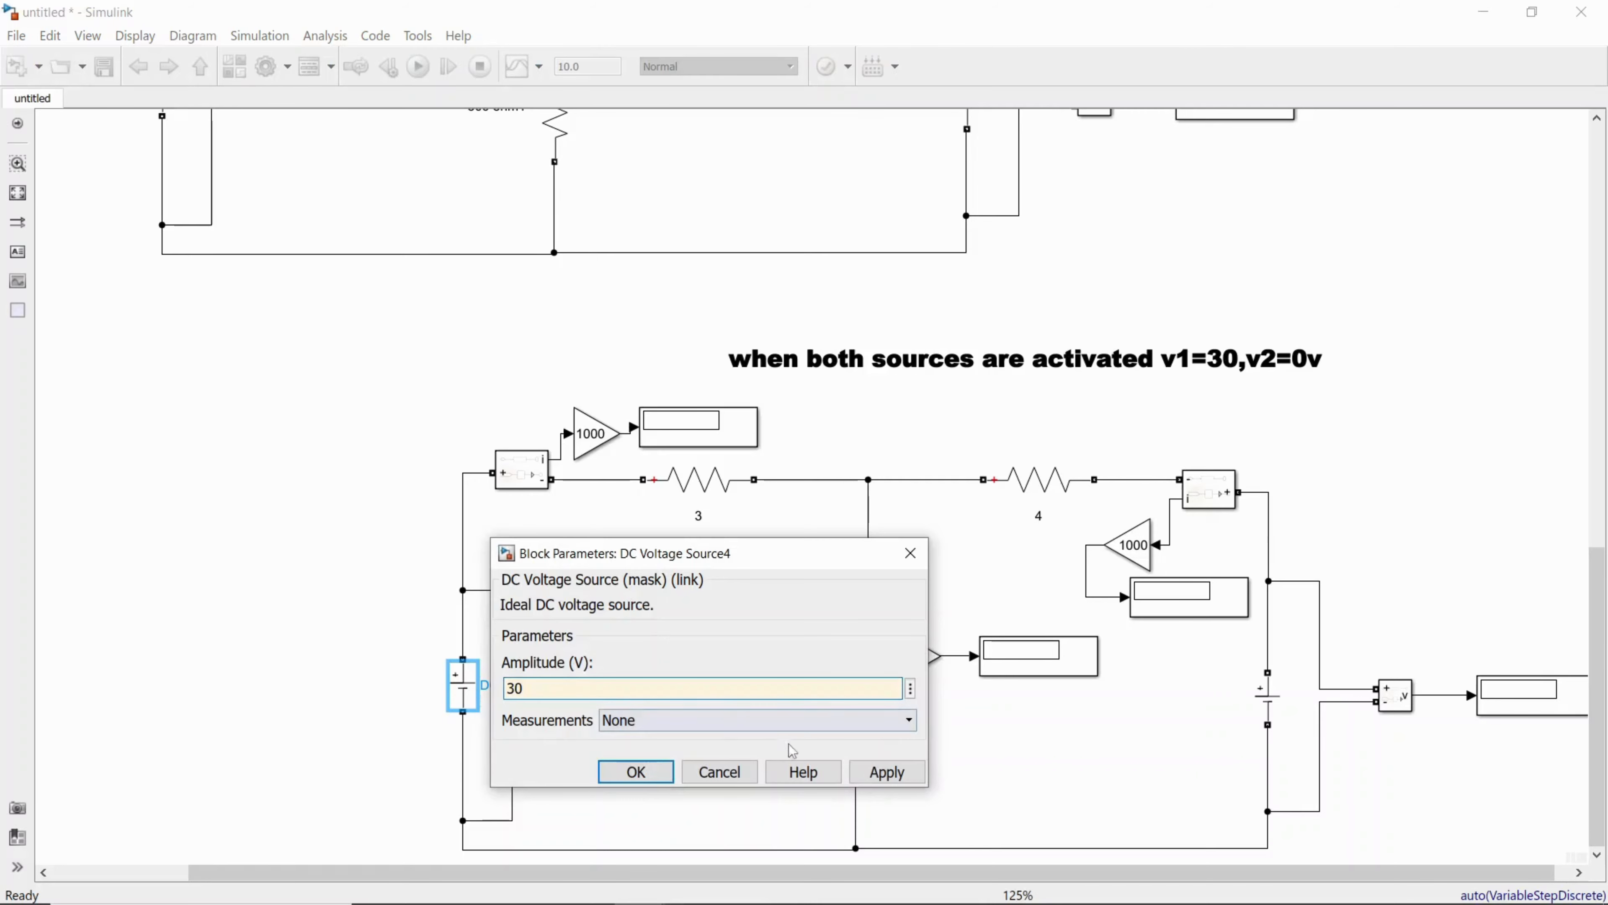
left_click(883, 774)
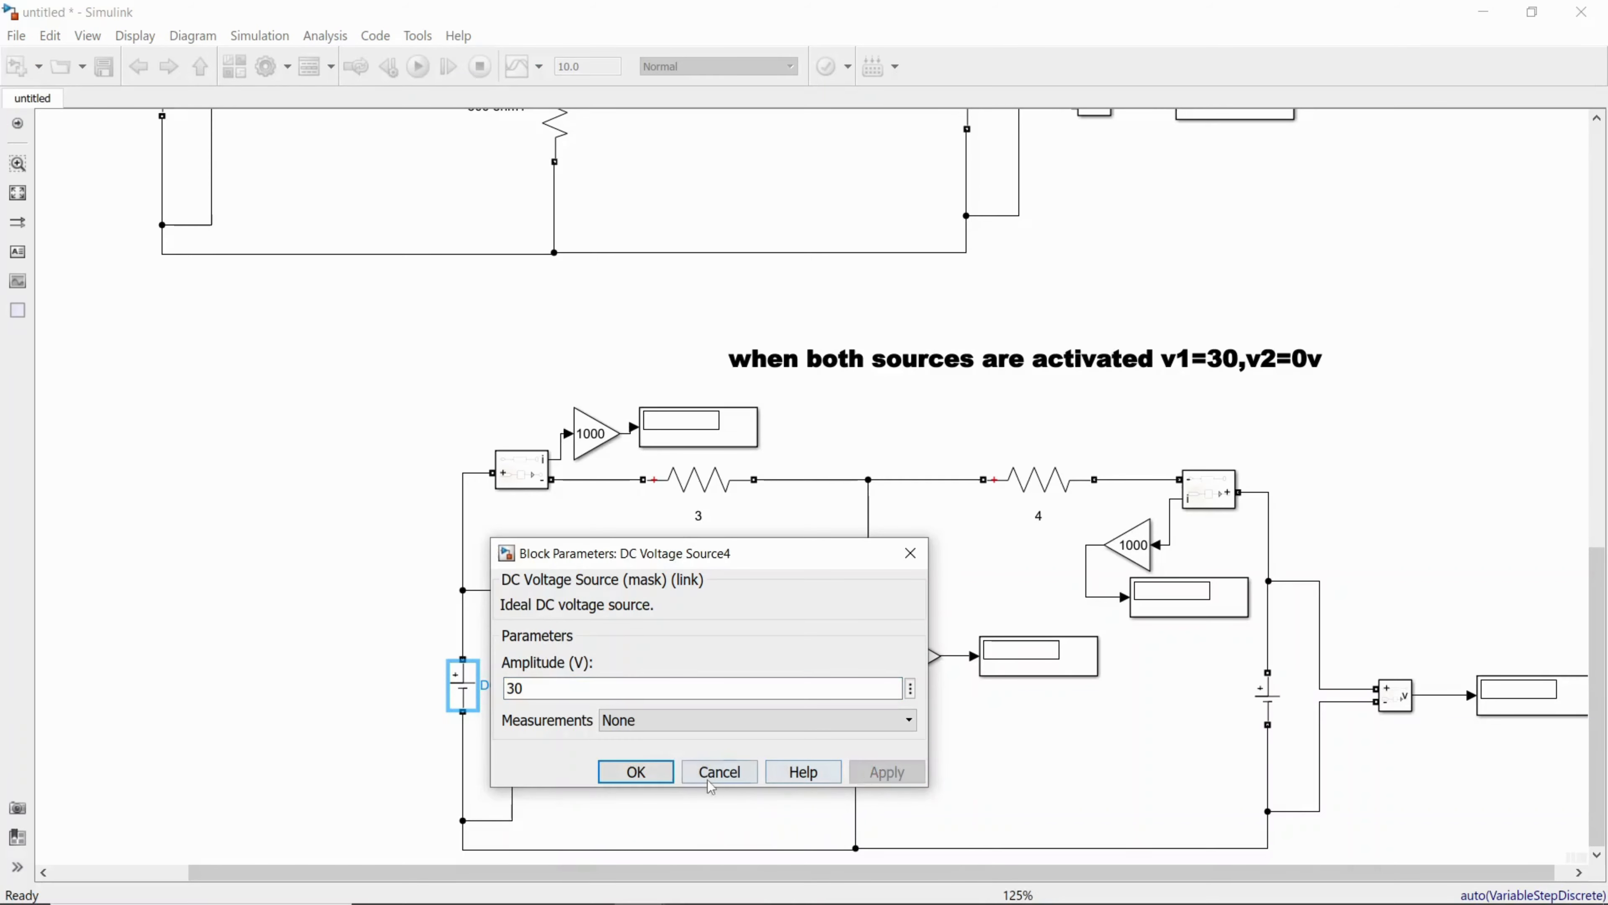
left_click(636, 770)
Set the amplitude of the v2 DC voltage source in the third circuit to 0 V
double_click(1391, 706)
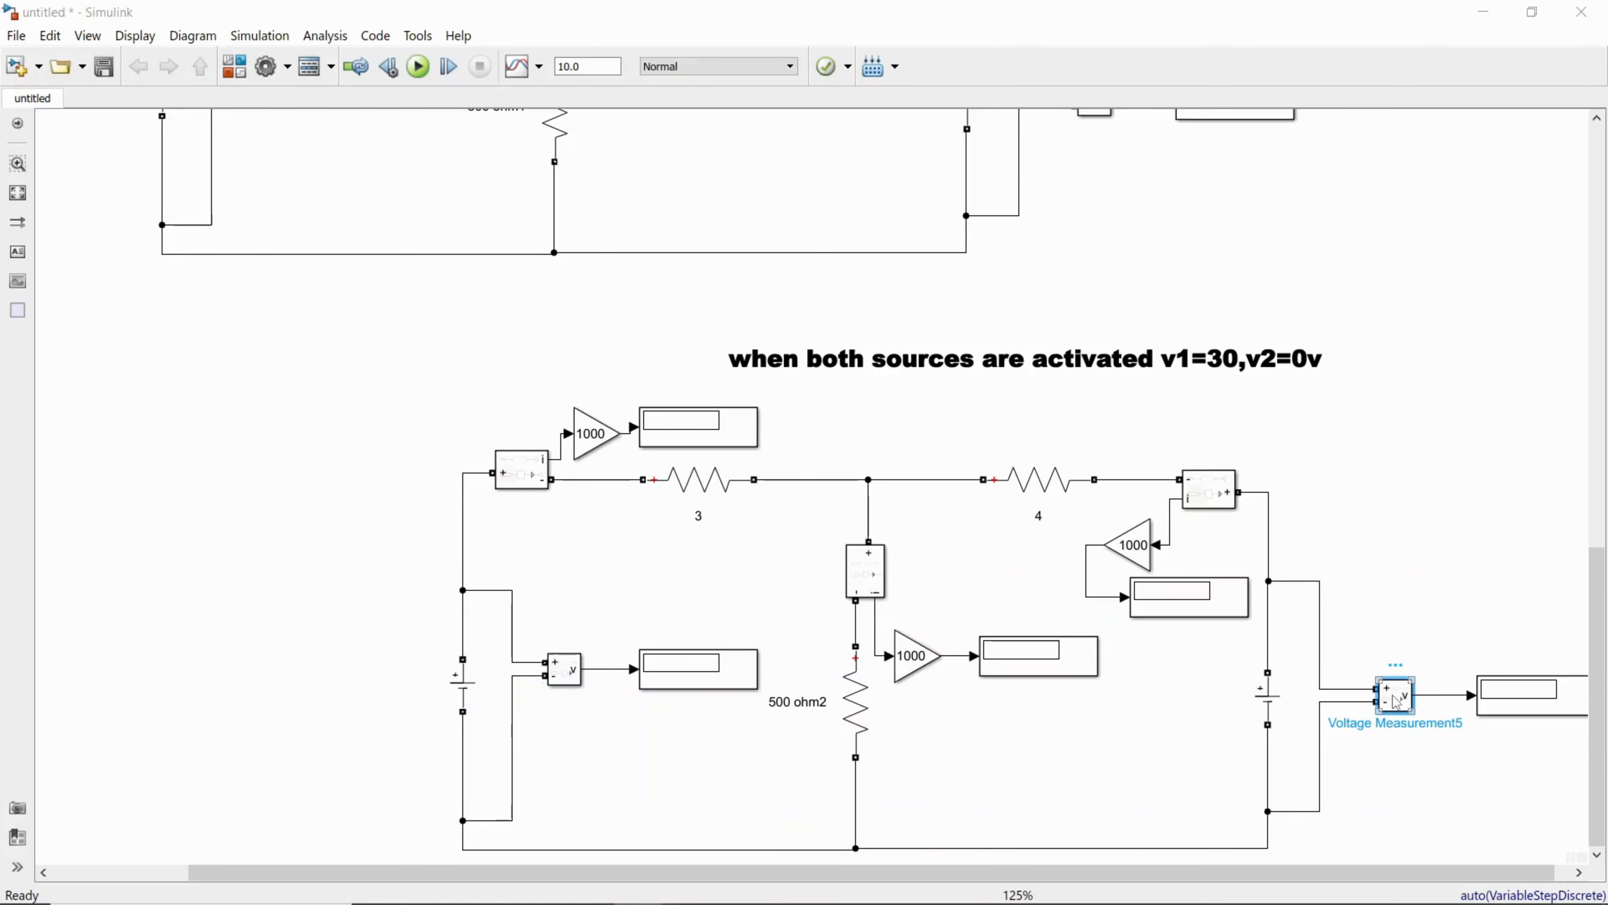
key("Escape")
double_click(1273, 713)
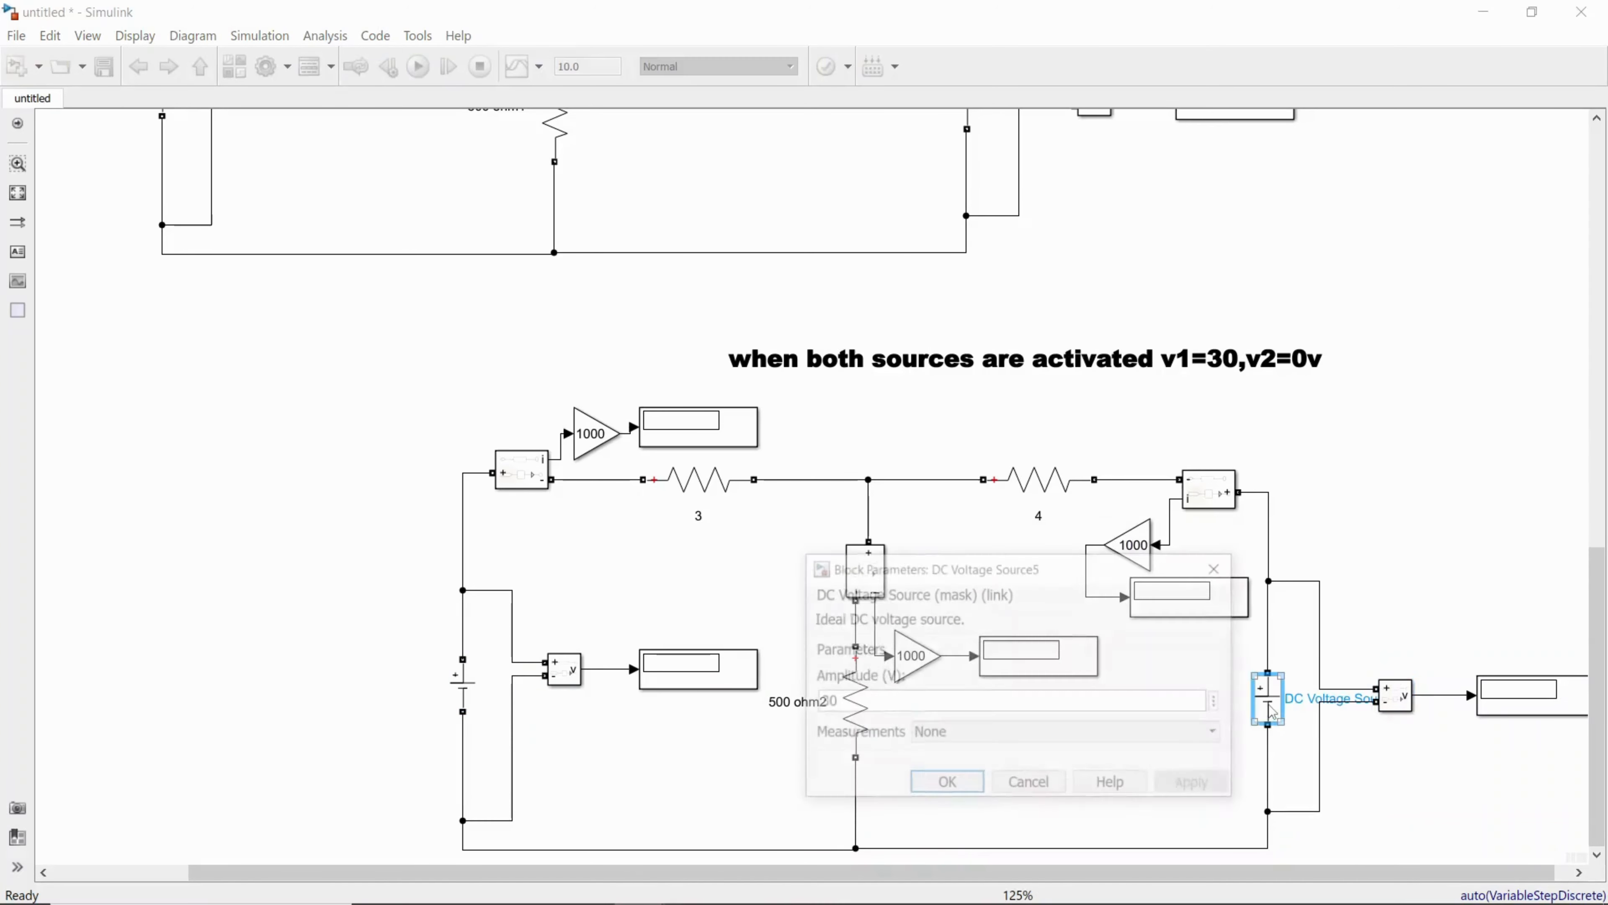
double_click(880, 705)
type("0")
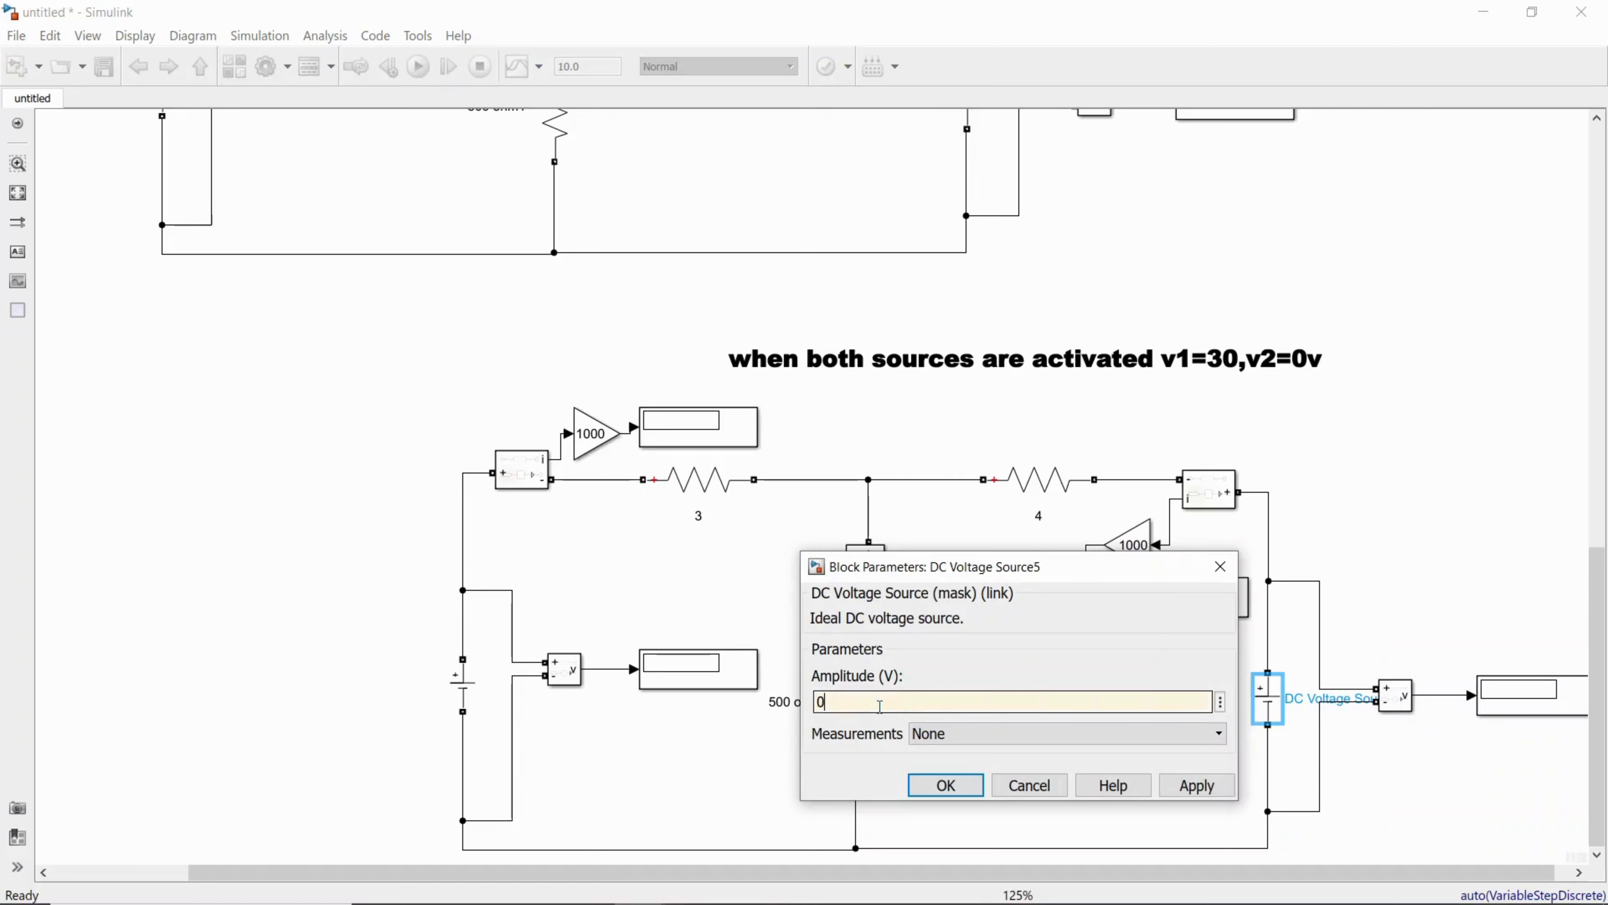
left_click(1177, 792)
left_click(943, 785)
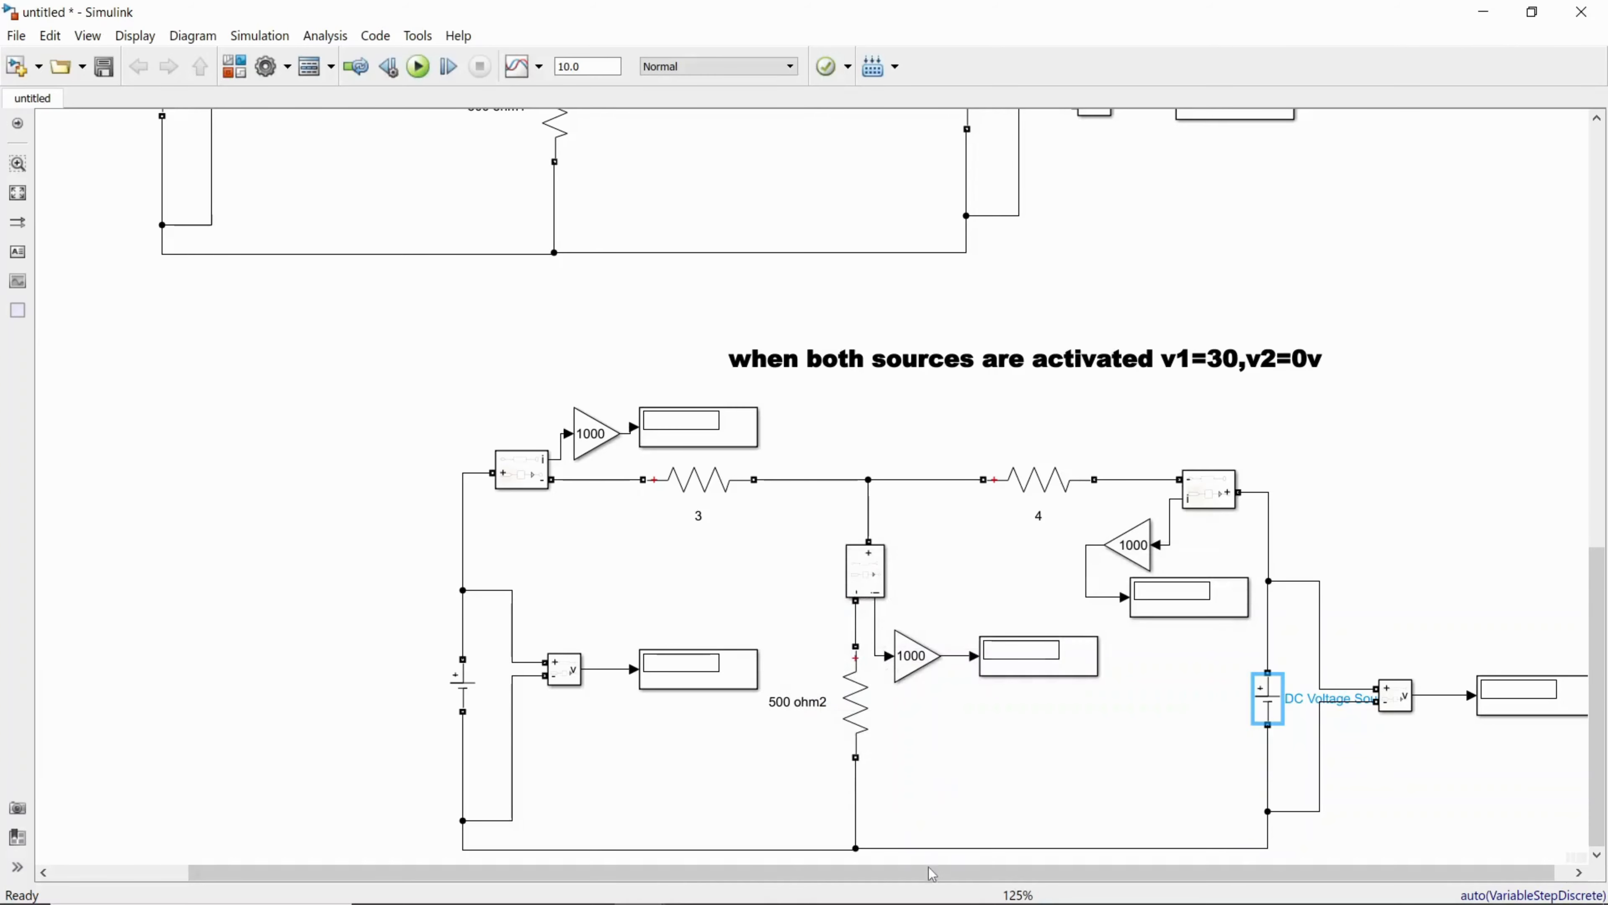
Run the simulation and compare the 500 ohm branch current displays across all three circuits
left_click_drag(933, 875, 984, 881)
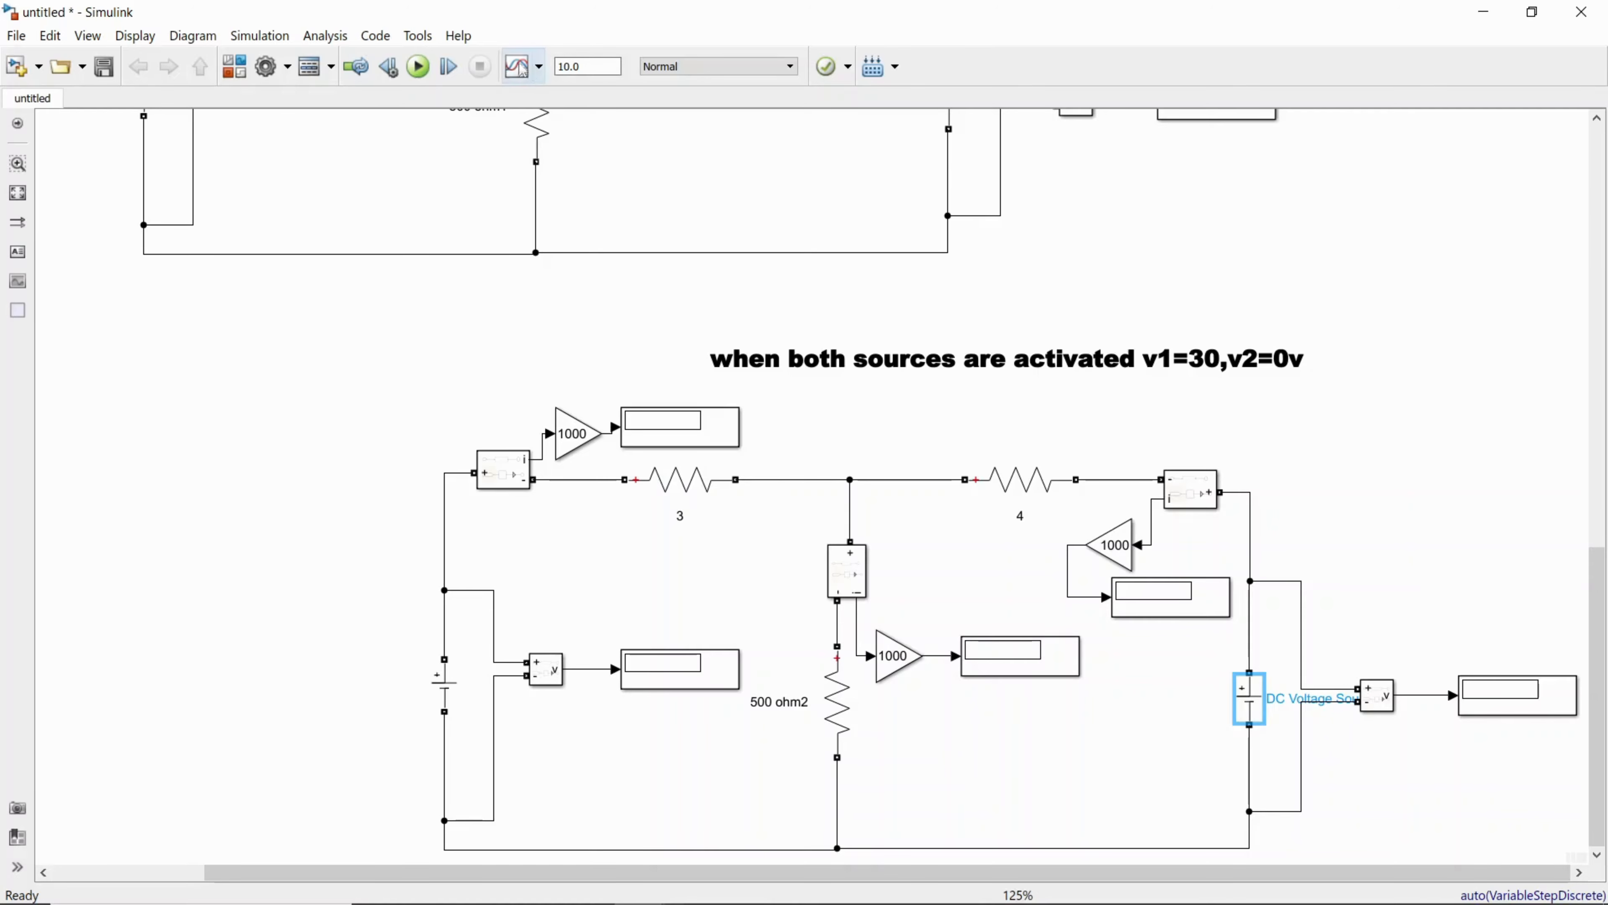
left_click(420, 71)
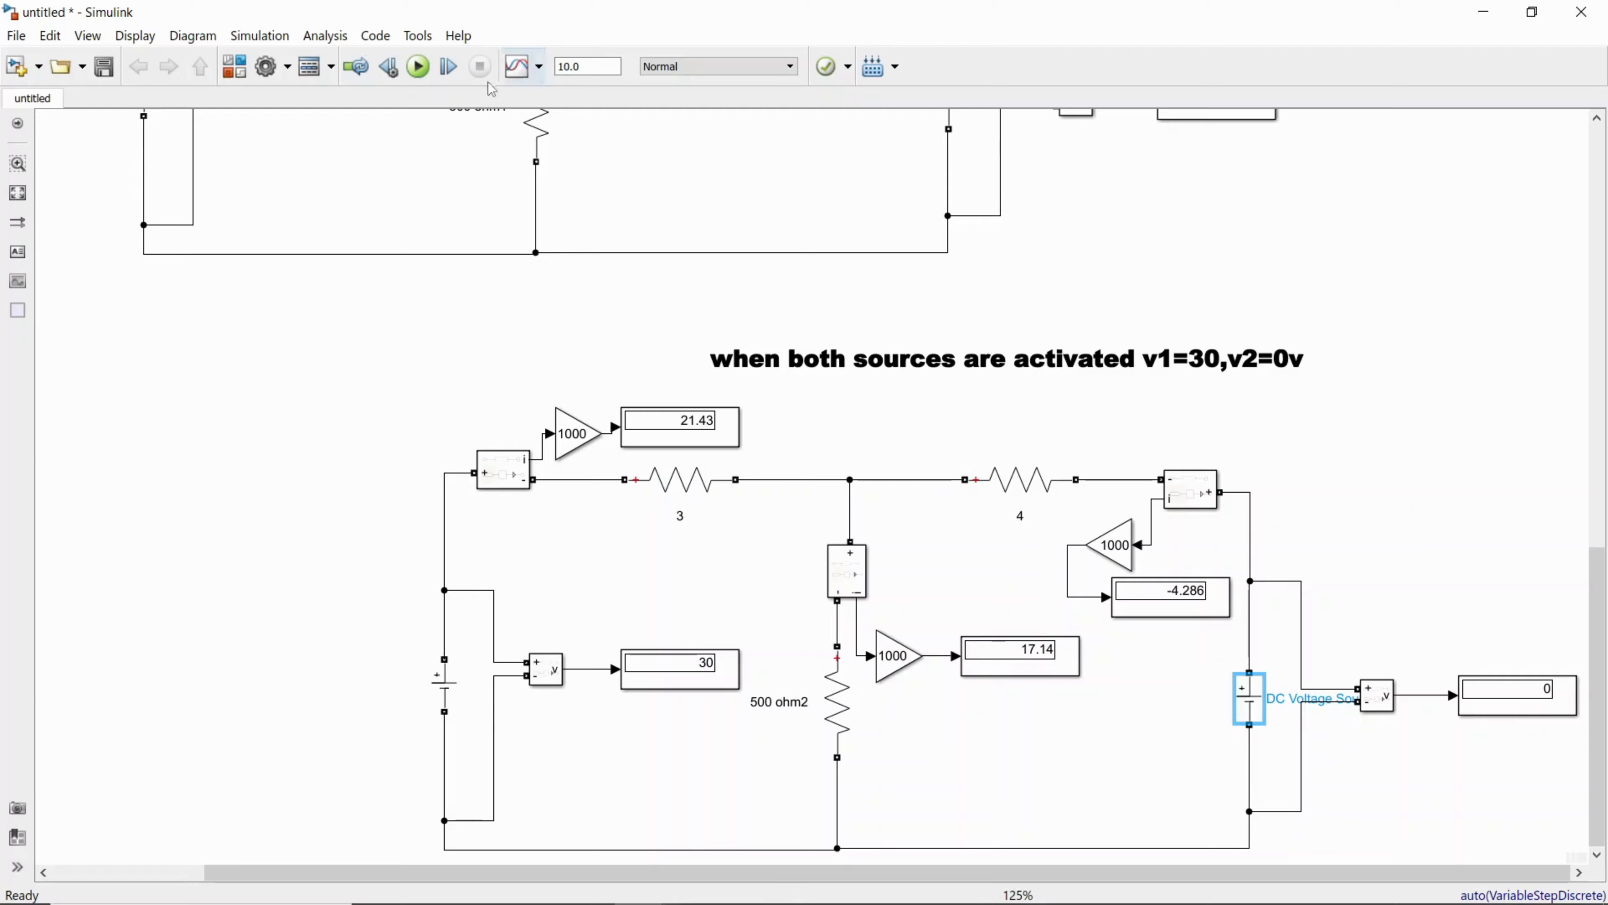
left_click(418, 67)
left_click_drag(1598, 670, 1601, 536)
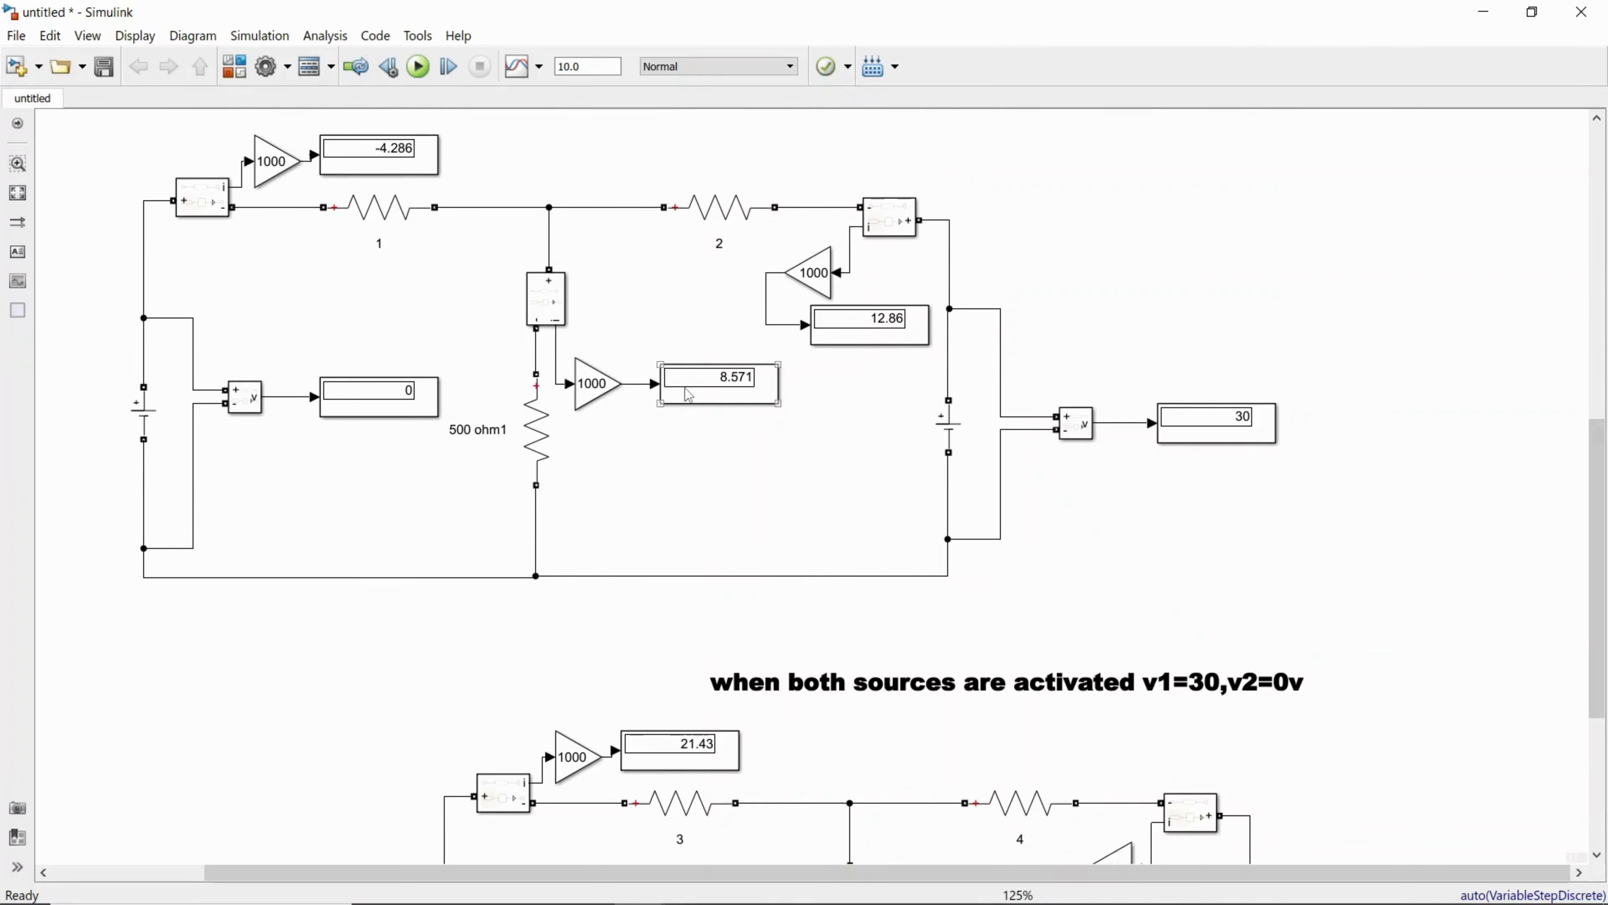
left_click_drag(1604, 510, 1603, 223)
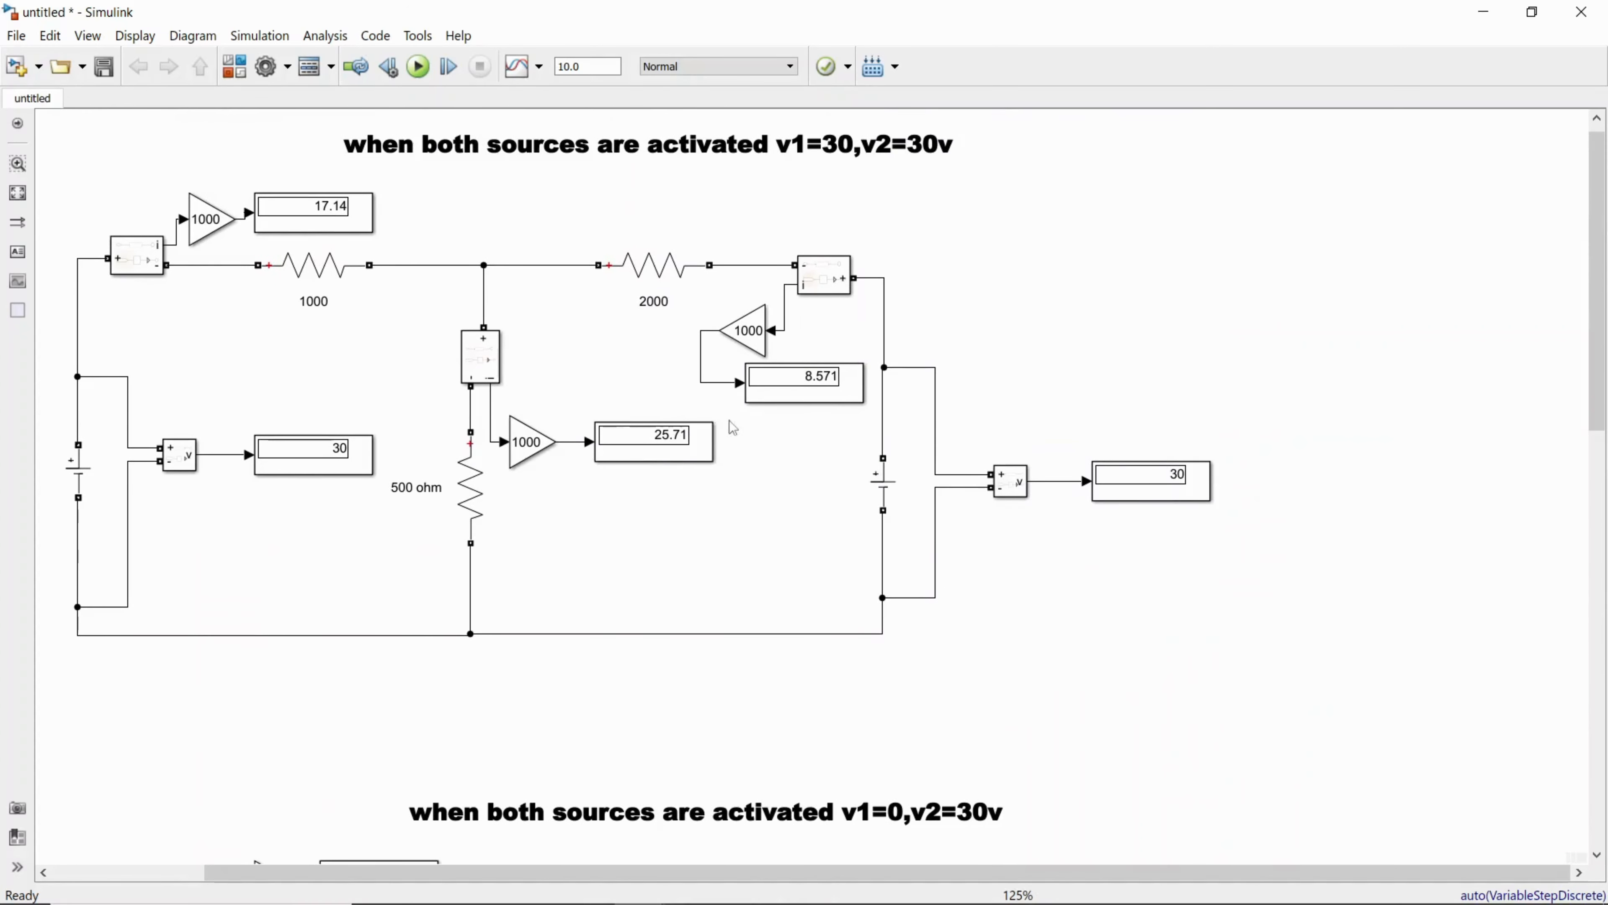